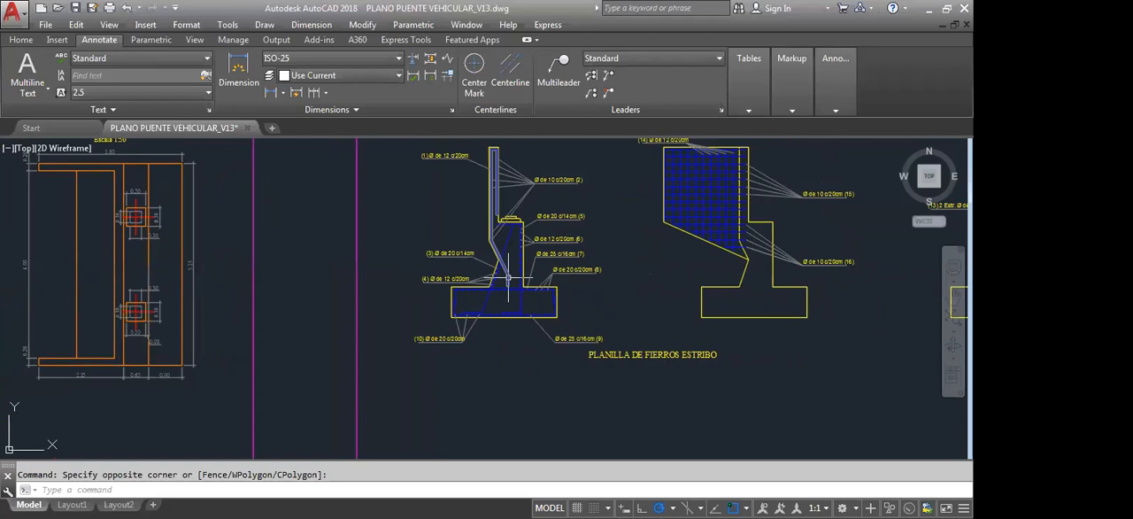
Examine the bar callouts of the abutment body and footing in the reference bridge plan
scroll(509, 278, down, 3)
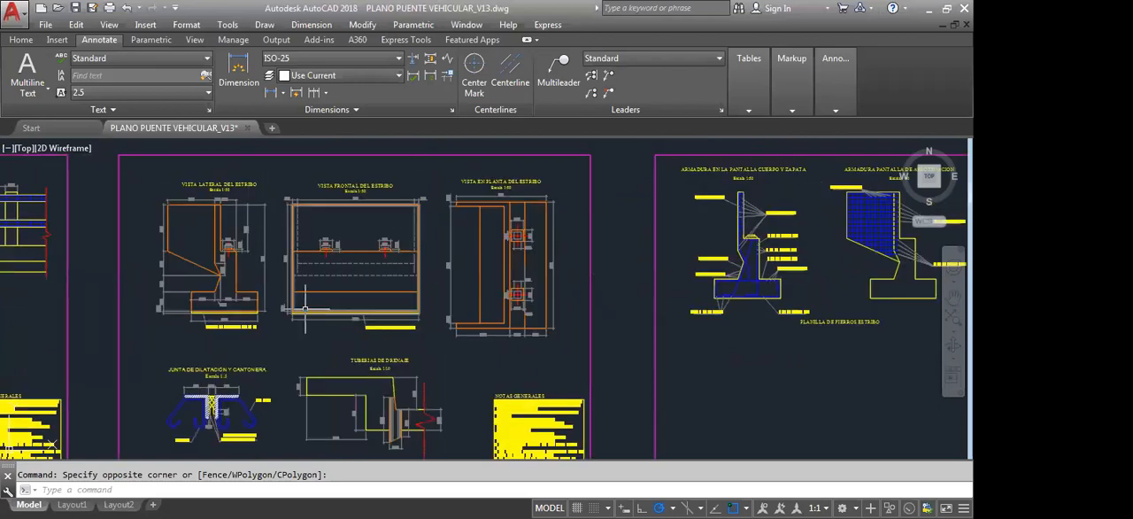
scroll(306, 309, up, 2)
middle_drag(920, 253, 509, 253)
scroll(598, 233, up, 4)
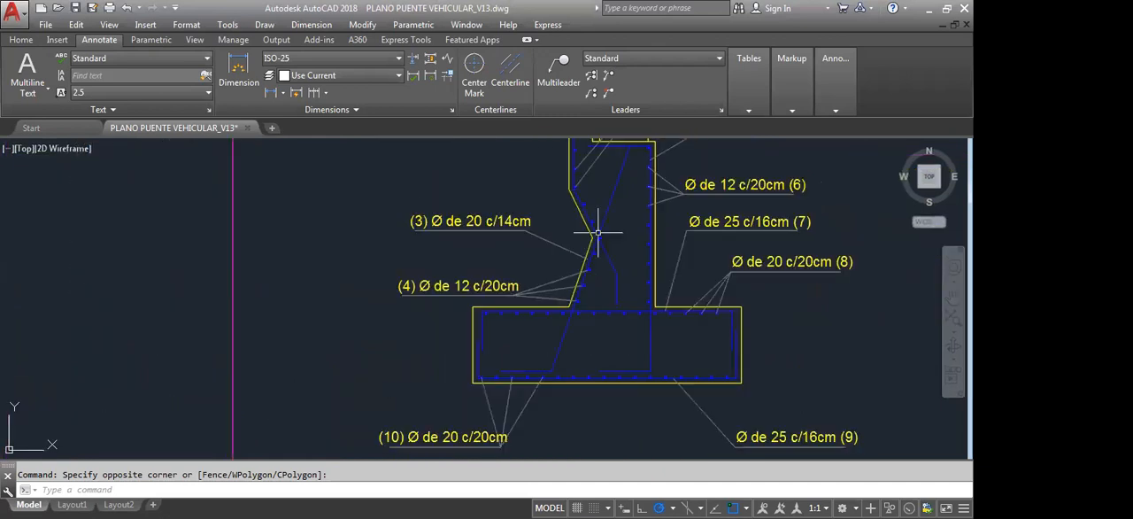
scroll(598, 233, down, 5)
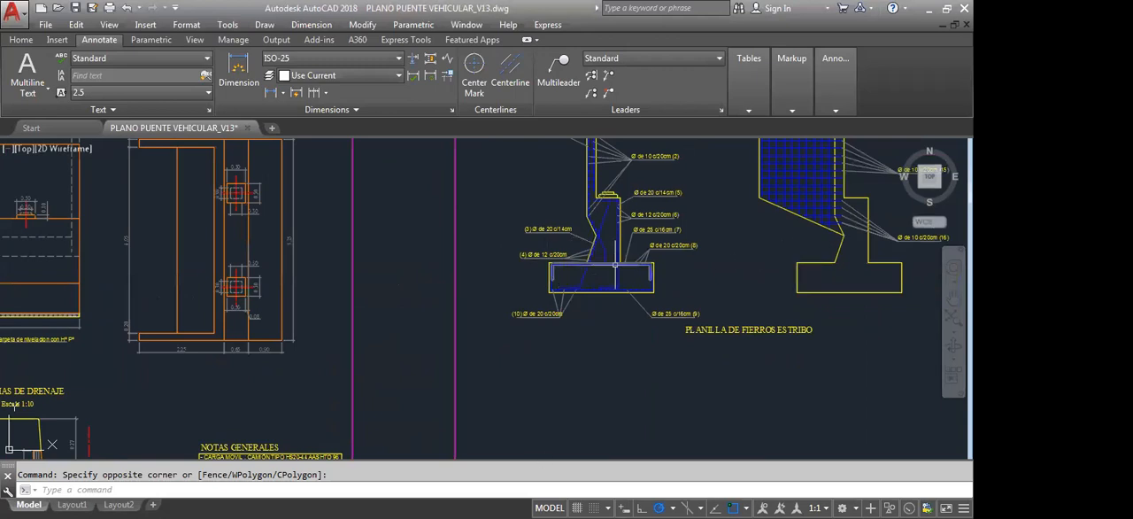
scroll(614, 264, up, 3)
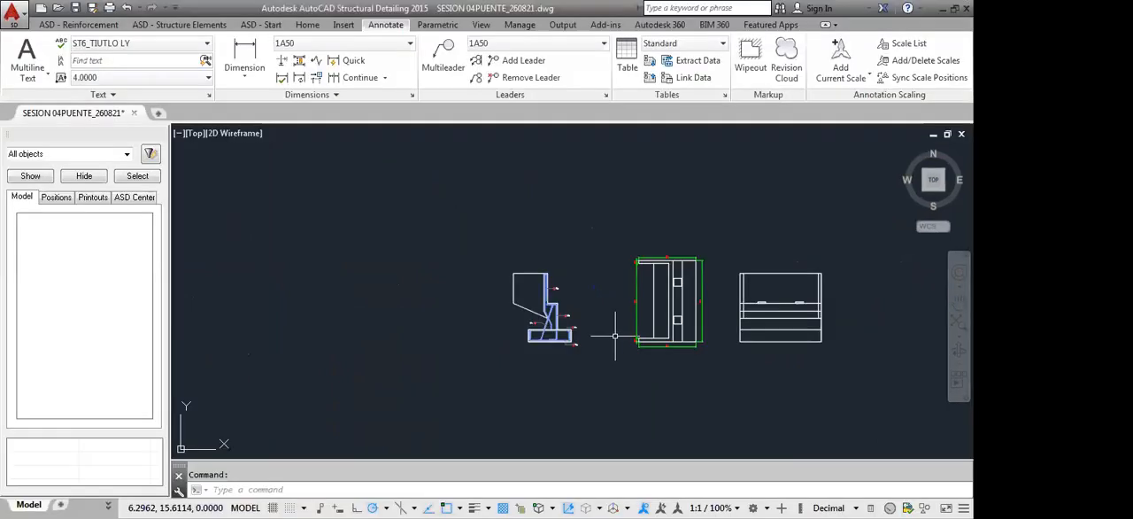
scroll(760, 297, down, 2)
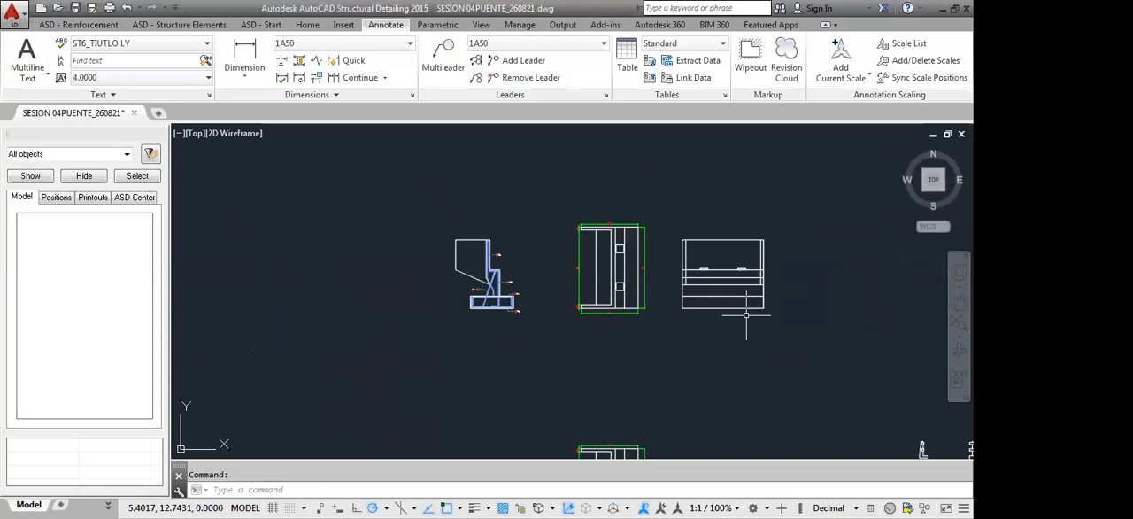
Move the dimensioned abutment plan view past the front view, aligned horizontally with the other views
scroll(759, 297, up, 3)
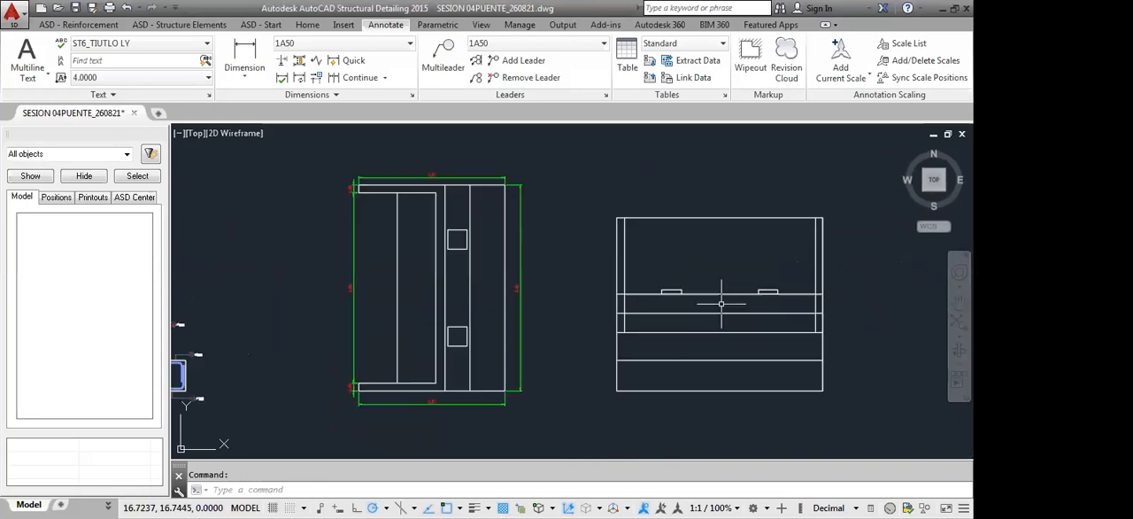
scroll(450, 392, down, 1)
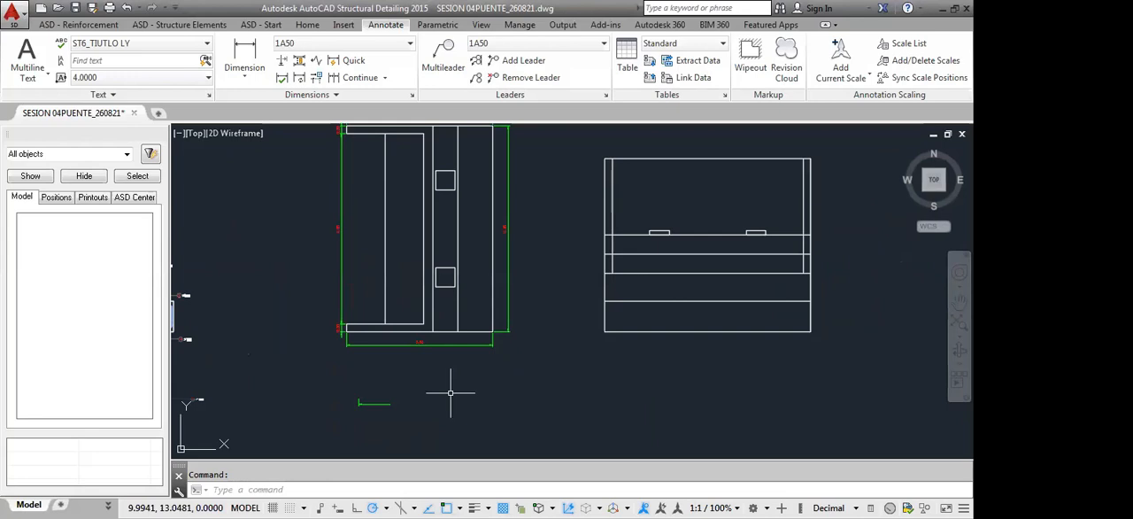
click(628, 372)
mouse_move(580, 361)
middle_down()
mouse_move(585, 344)
mouse_move(660, 319)
middle_up()
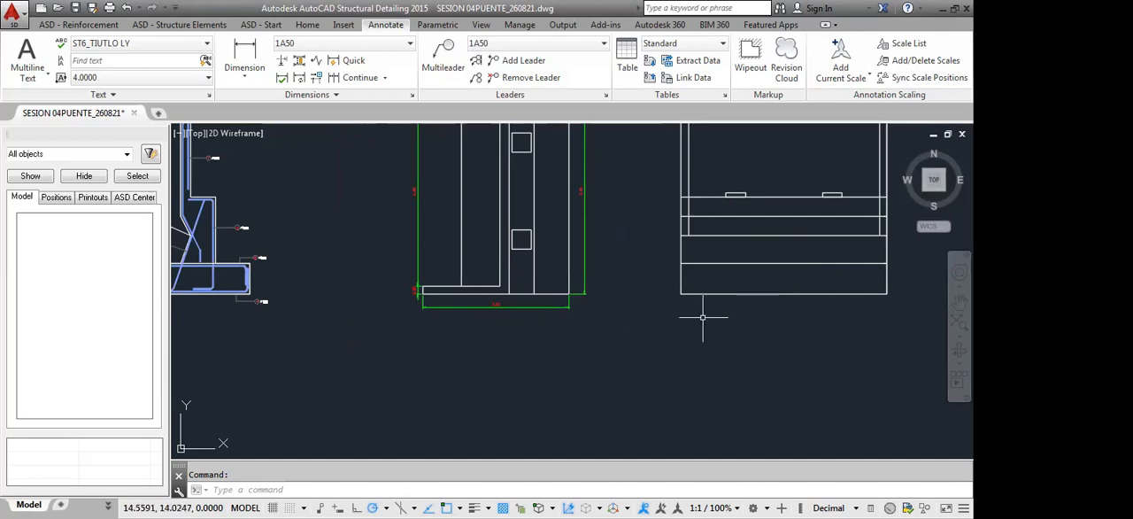
scroll(676, 301, down, 2)
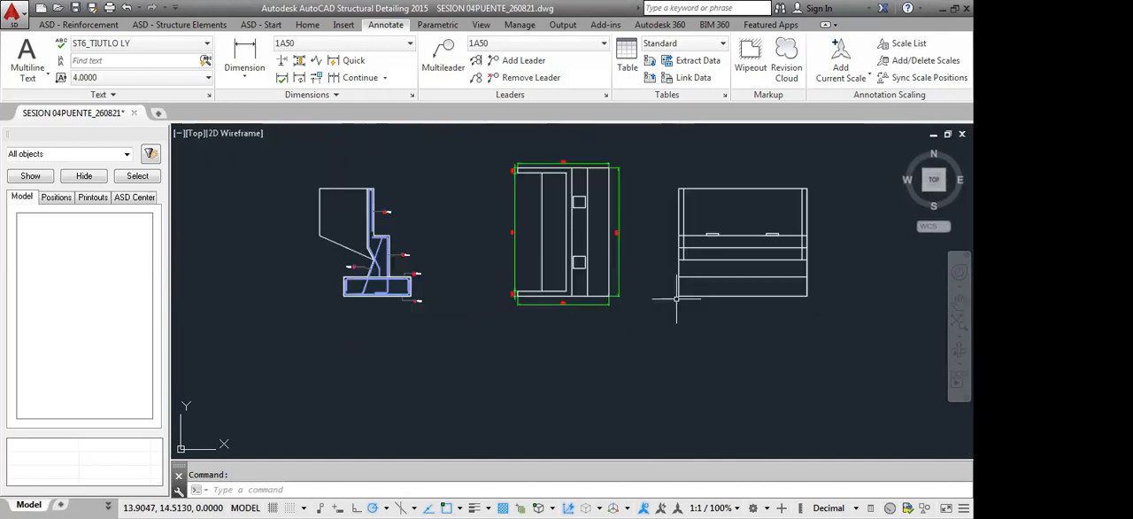
middle_drag(668, 289, 665, 292)
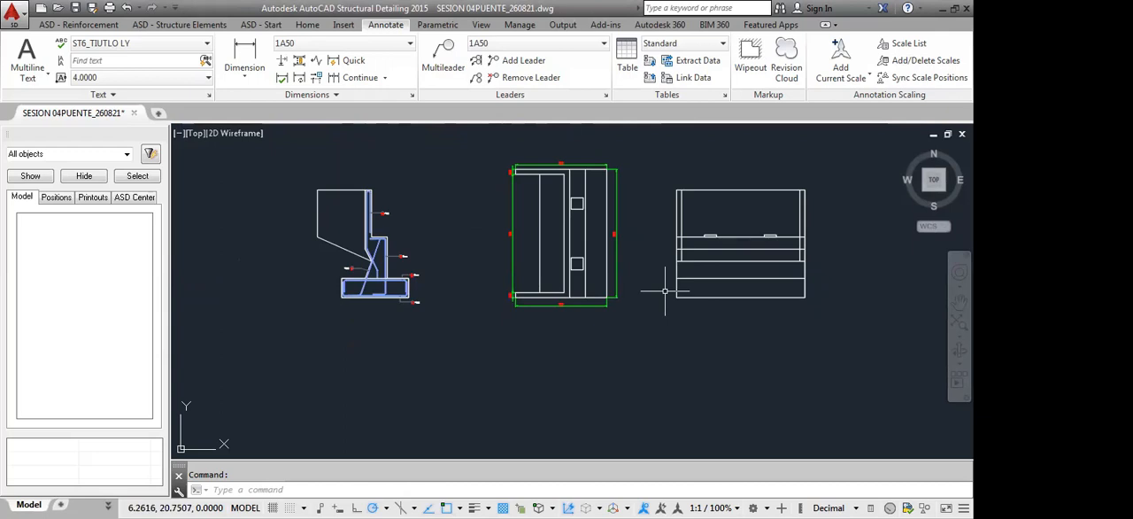
click(491, 147)
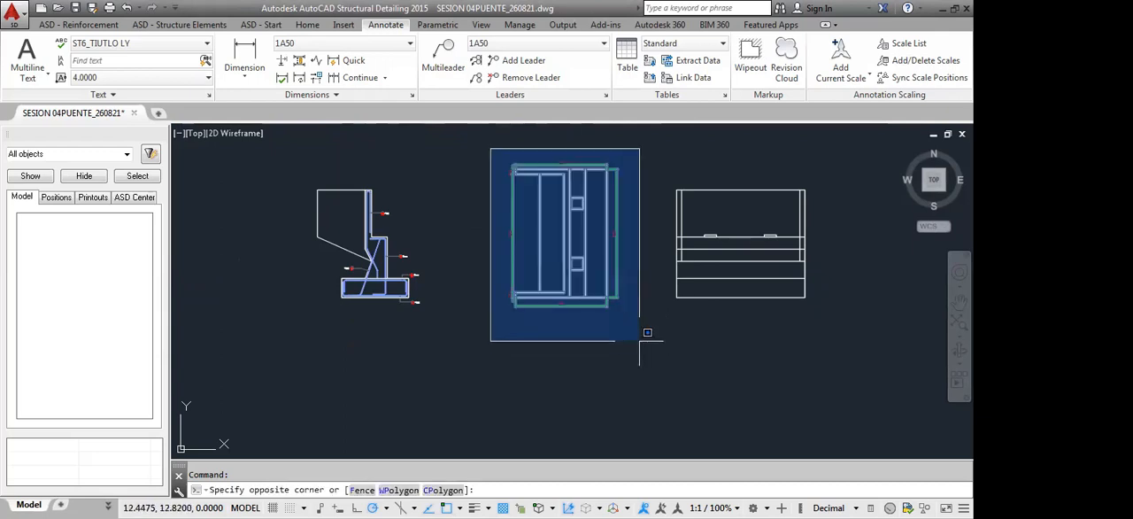
click(639, 341)
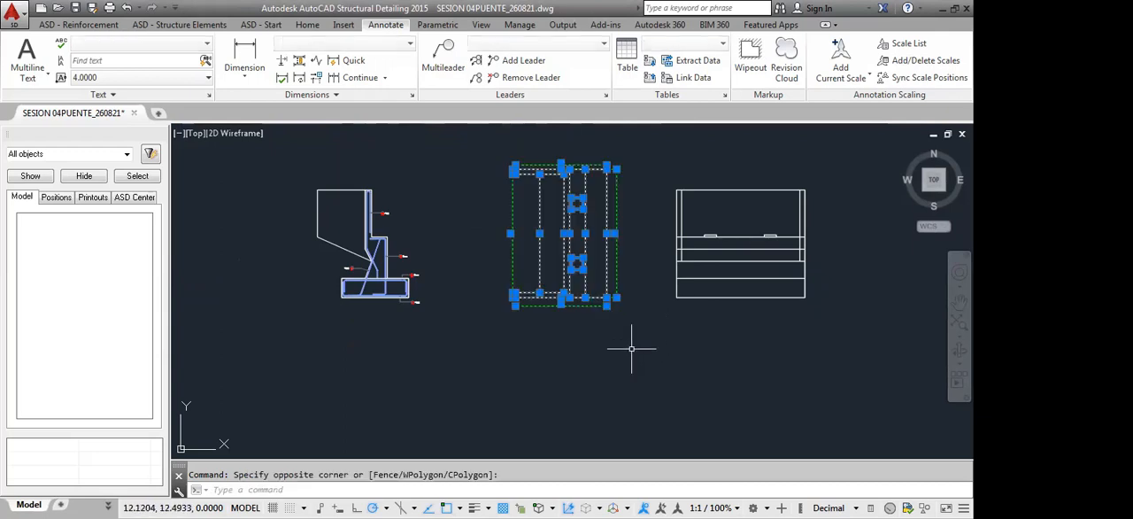
text(m)
key(Return)
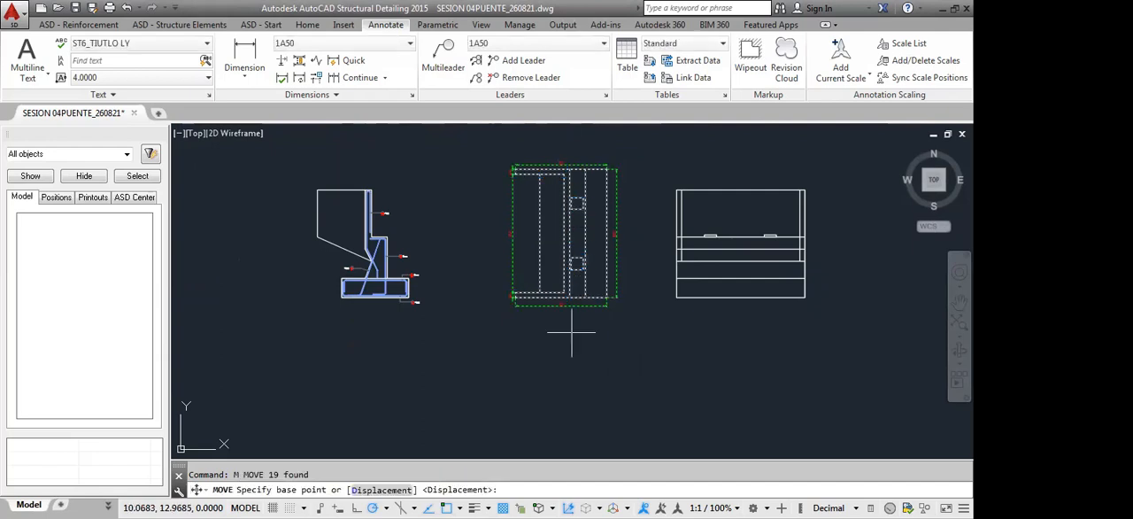
click(518, 310)
click(881, 311)
Move the front view beside the reinforced side section and place the dimensioned plan view closer on its far side
click(635, 195)
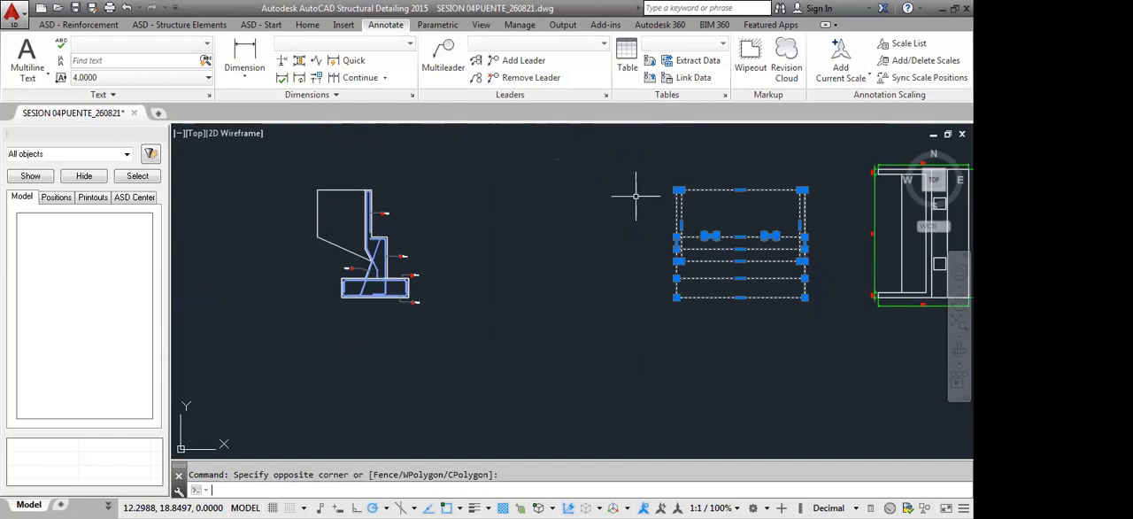
text(m)
key(Return)
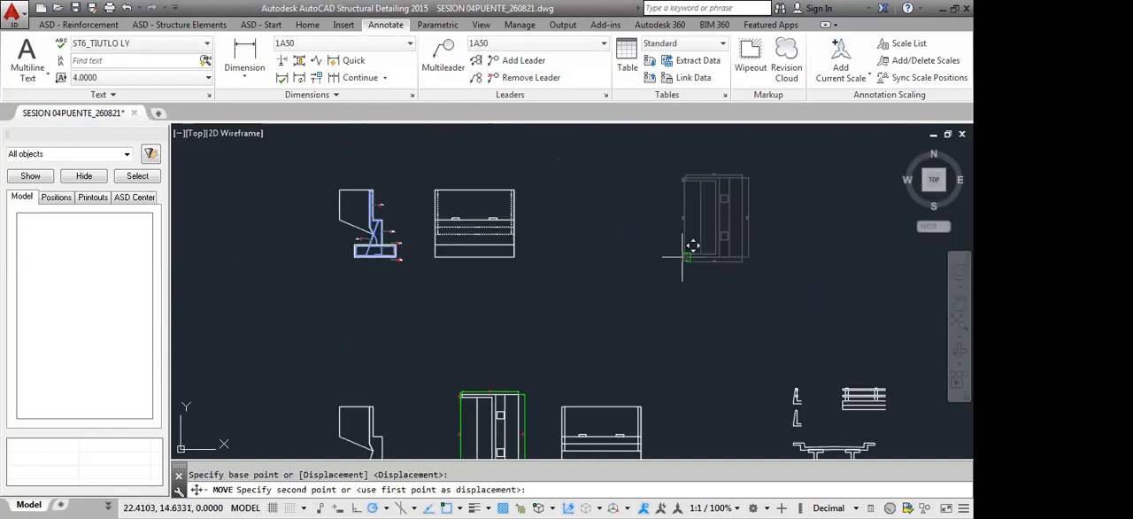
click(567, 292)
scroll(541, 298, up, 5)
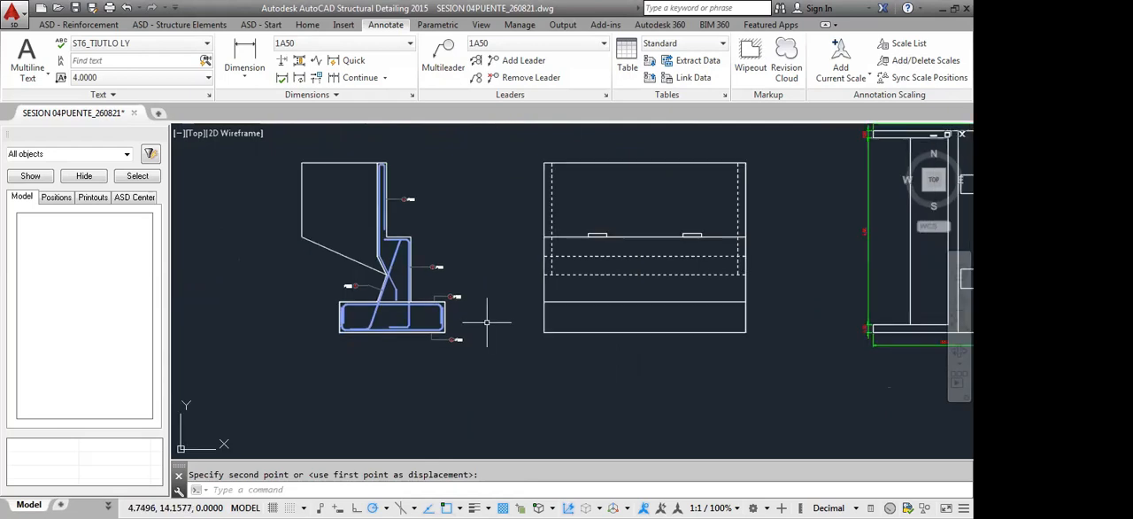
Examine the reinforcing bars and bar marks of the footing in the abutment side section
scroll(408, 301, up, 2)
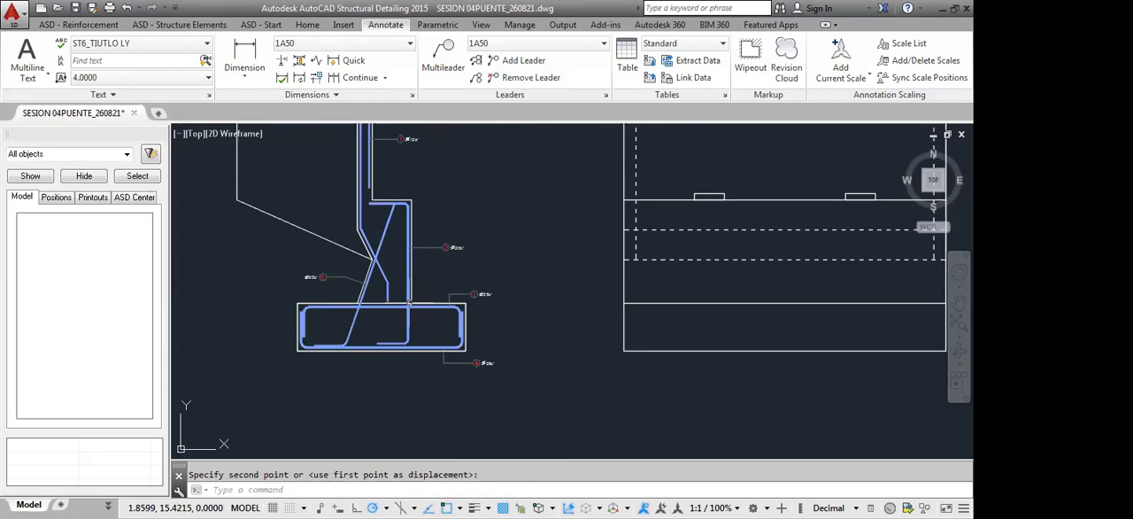
scroll(408, 302, up, 1)
scroll(443, 414, up, 1)
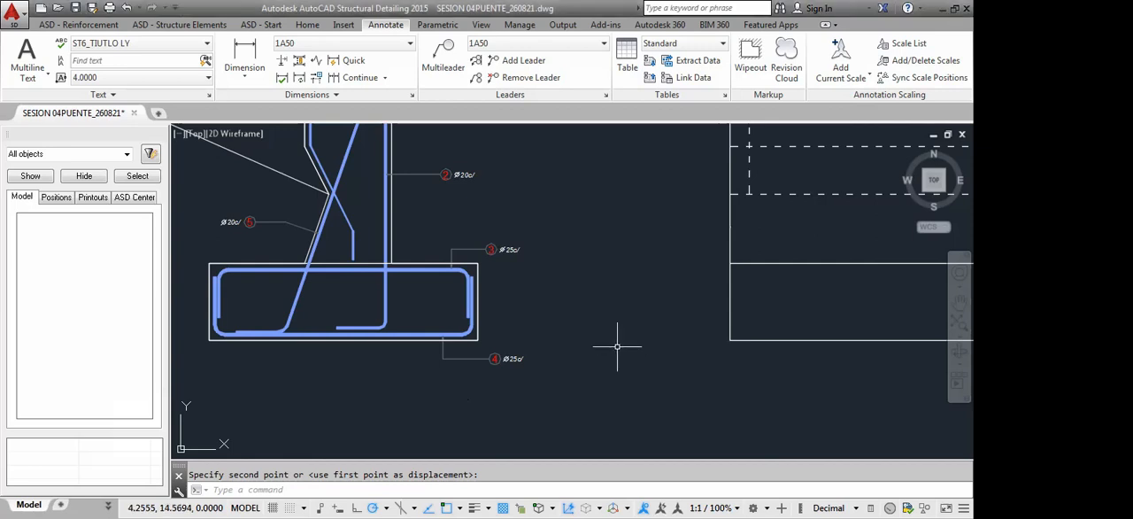
scroll(617, 346, down, 6)
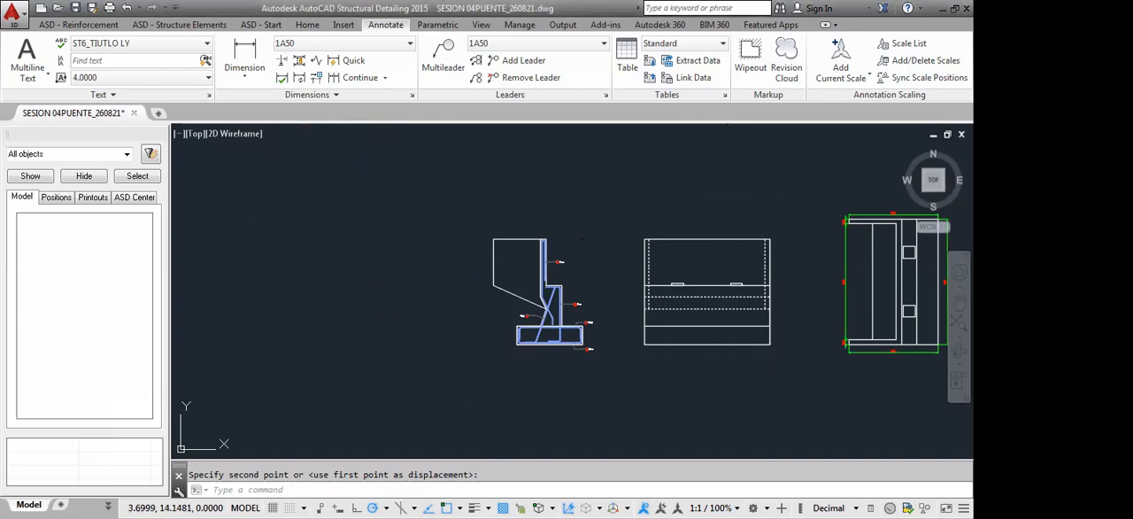
middle_drag(635, 362, 600, 340)
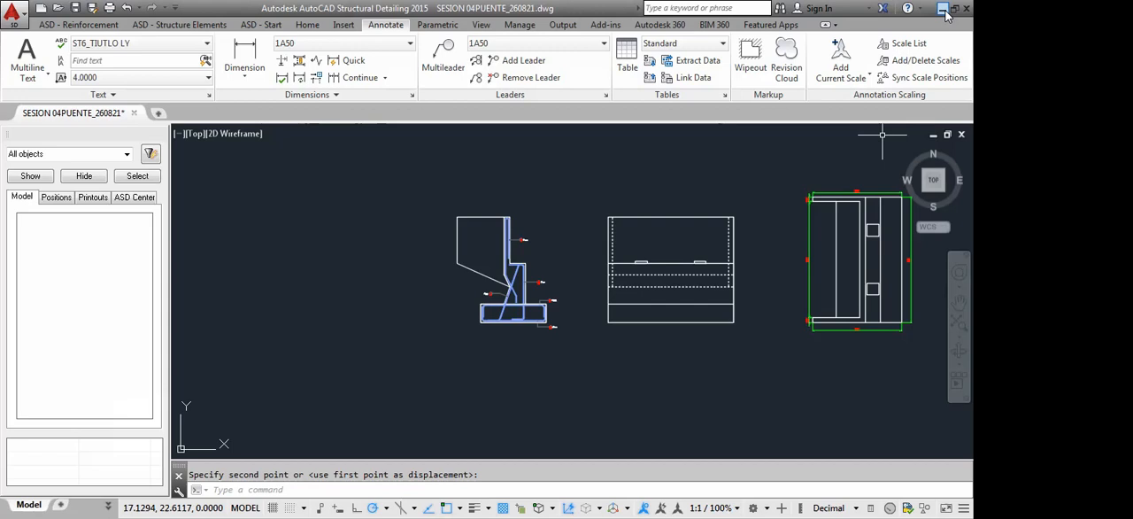
Compare the abutment reinforcement callouts in PLANO PUENTE VEHICULAR_V13.dwg with the top footing bar's parameters in the detailing drawing
click(943, 9)
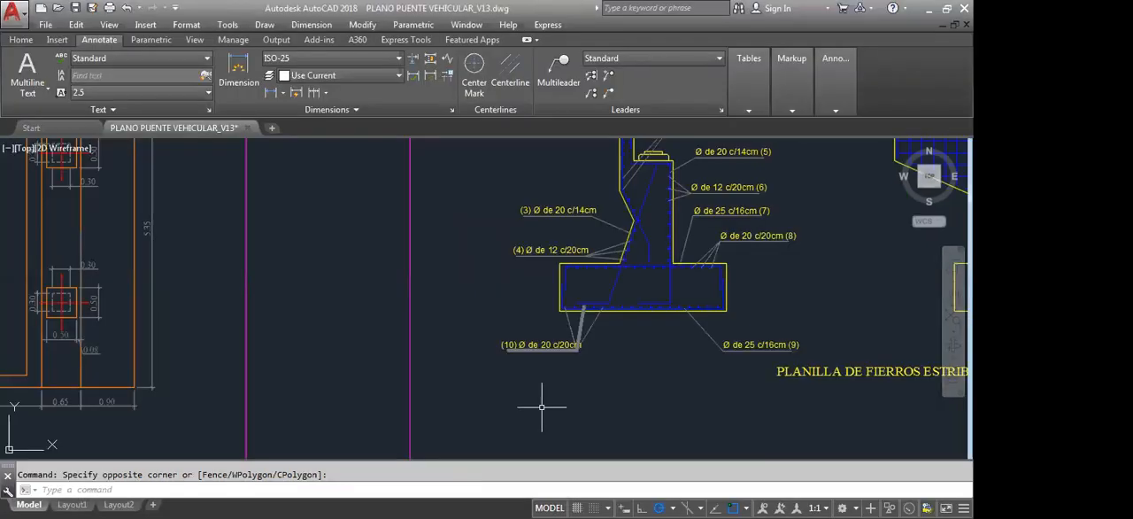
middle_drag(419, 403, 851, 341)
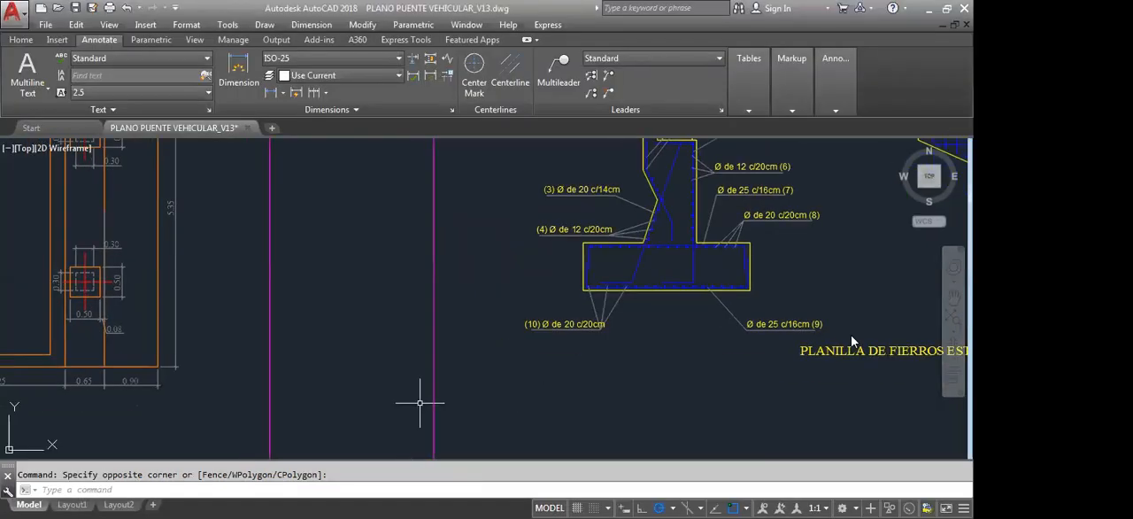
click(850, 340)
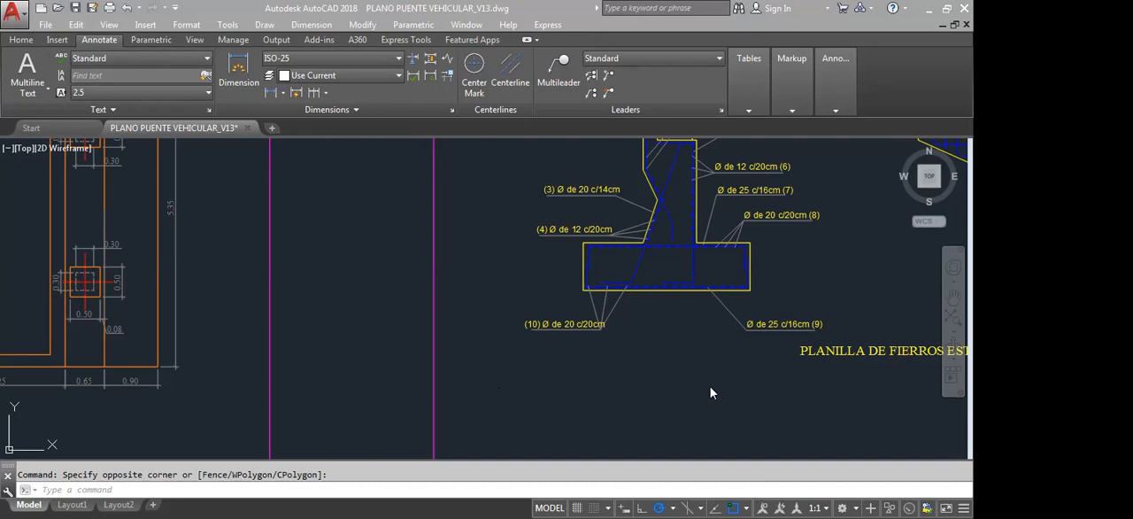
click(606, 389)
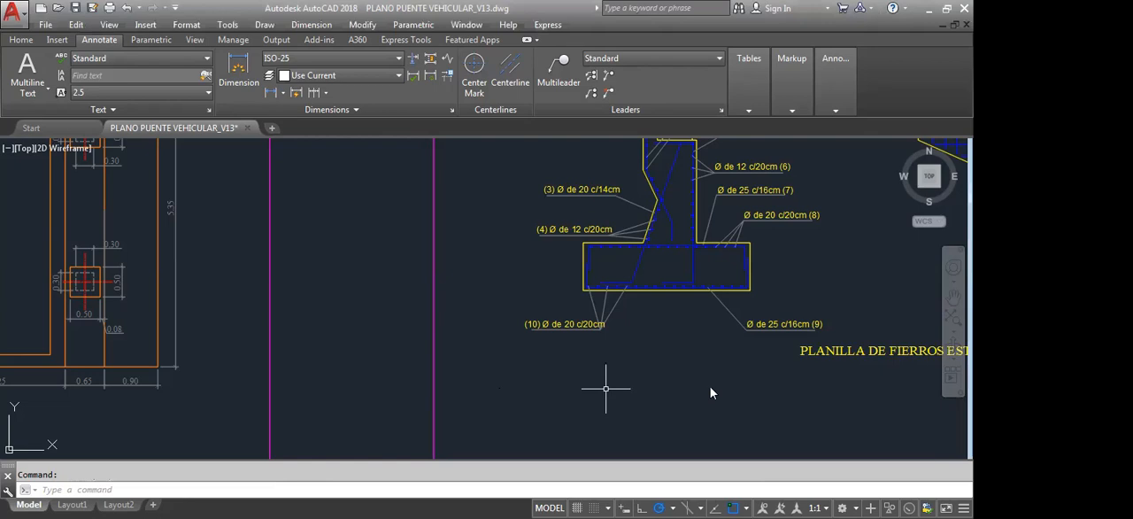
middle_drag(519, 374, 541, 359)
scroll(463, 293, down, 6)
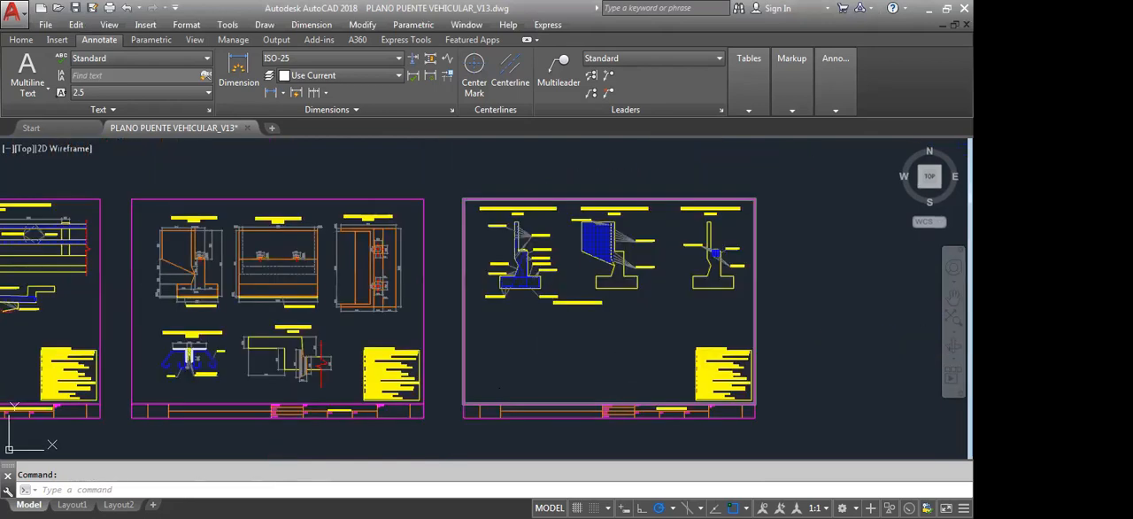
middle_drag(431, 347, 549, 300)
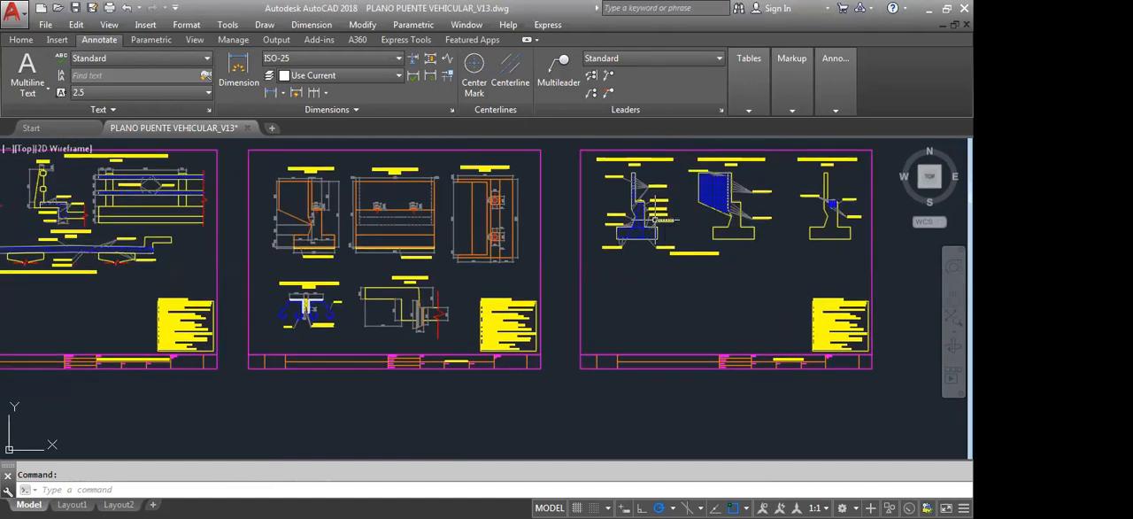
scroll(659, 219, up, 6)
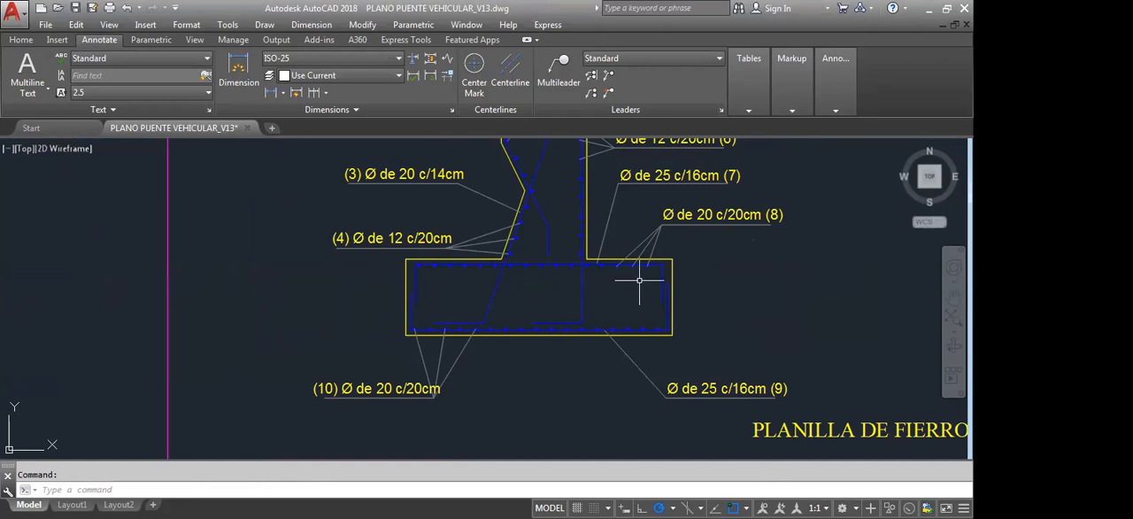
scroll(639, 281, down, 2)
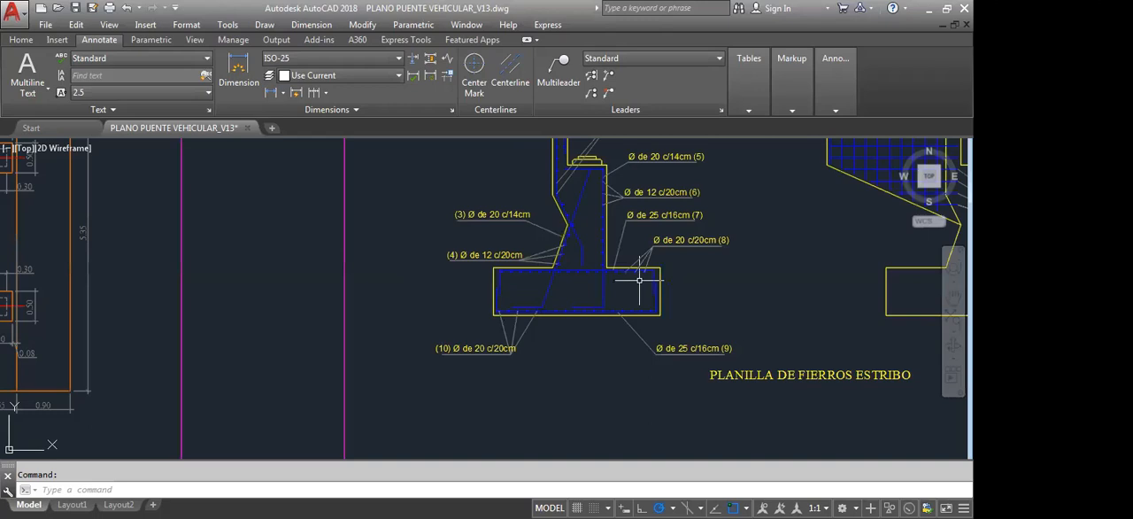
scroll(639, 280, down, 4)
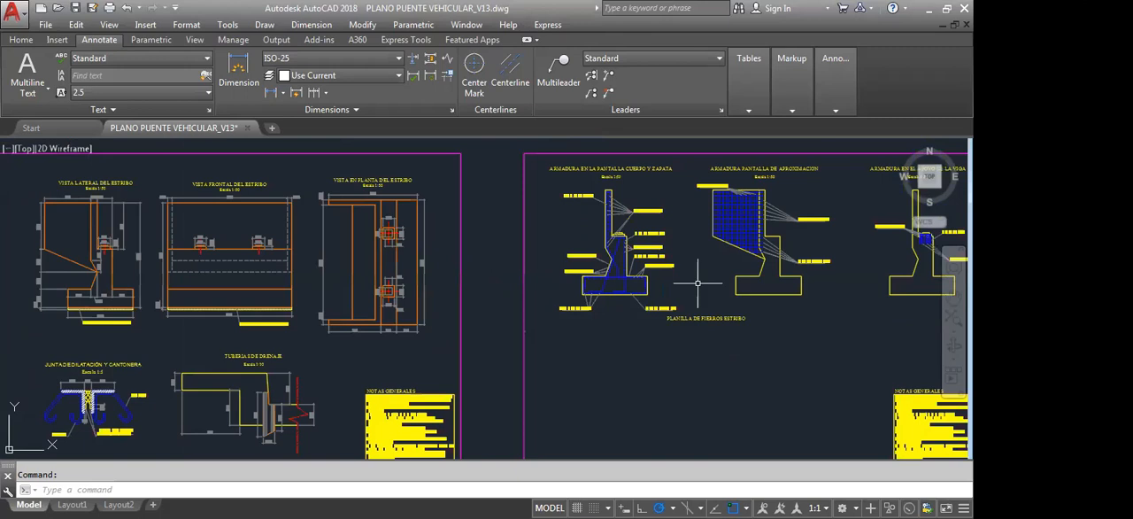
middle_drag(697, 282, 589, 295)
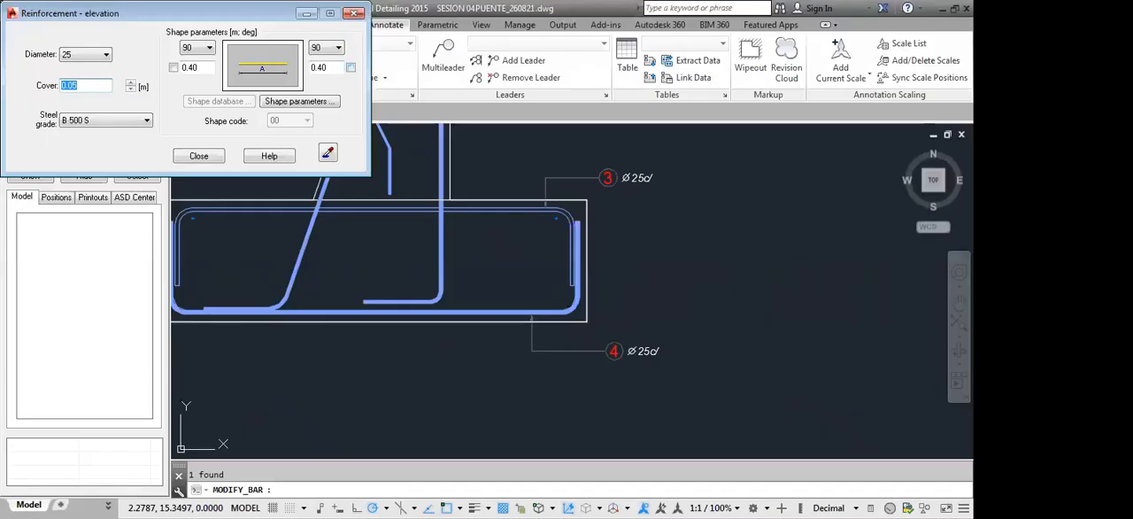
click(355, 13)
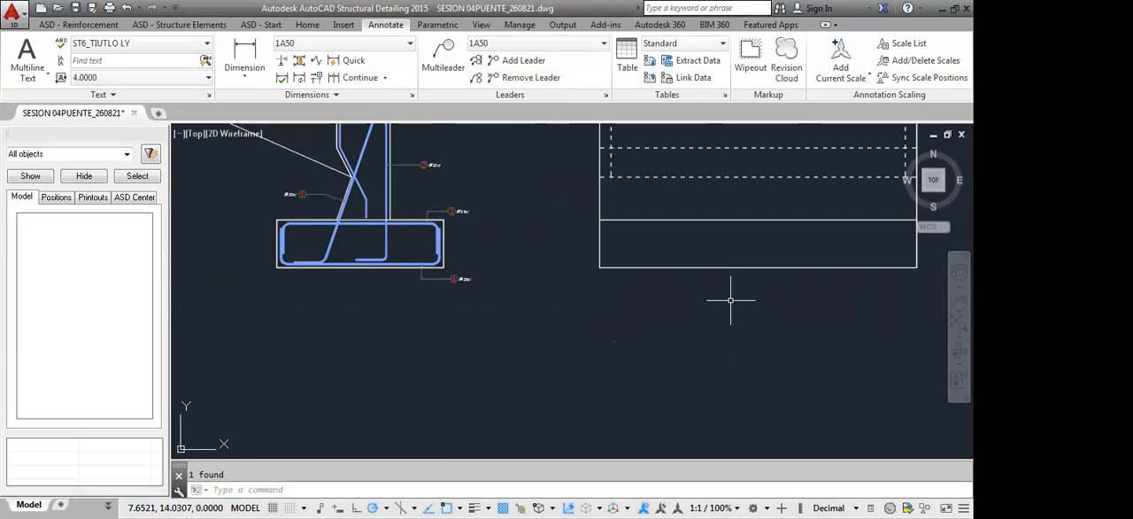
middle_drag(731, 298, 698, 294)
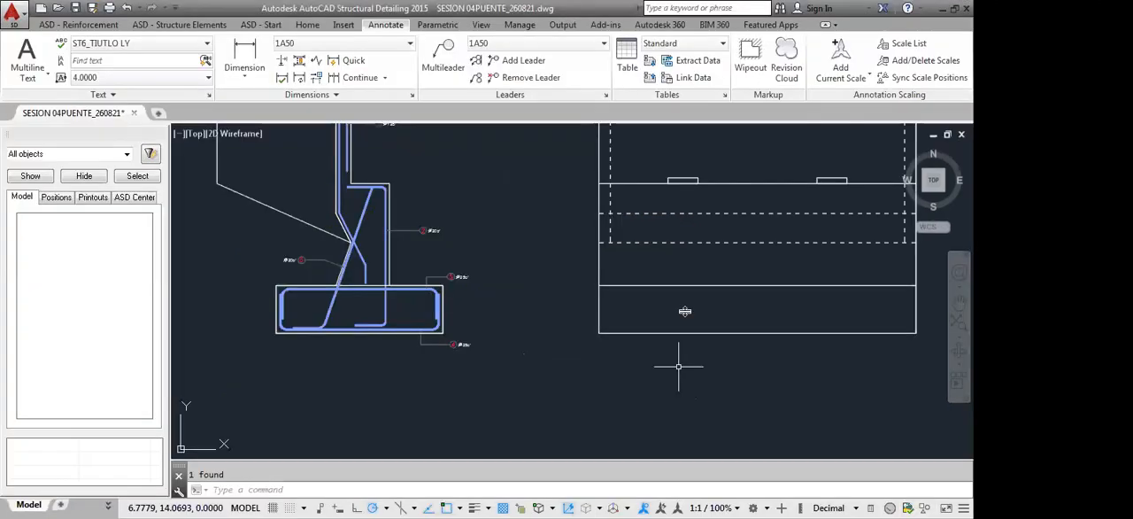
click(78, 25)
click(41, 60)
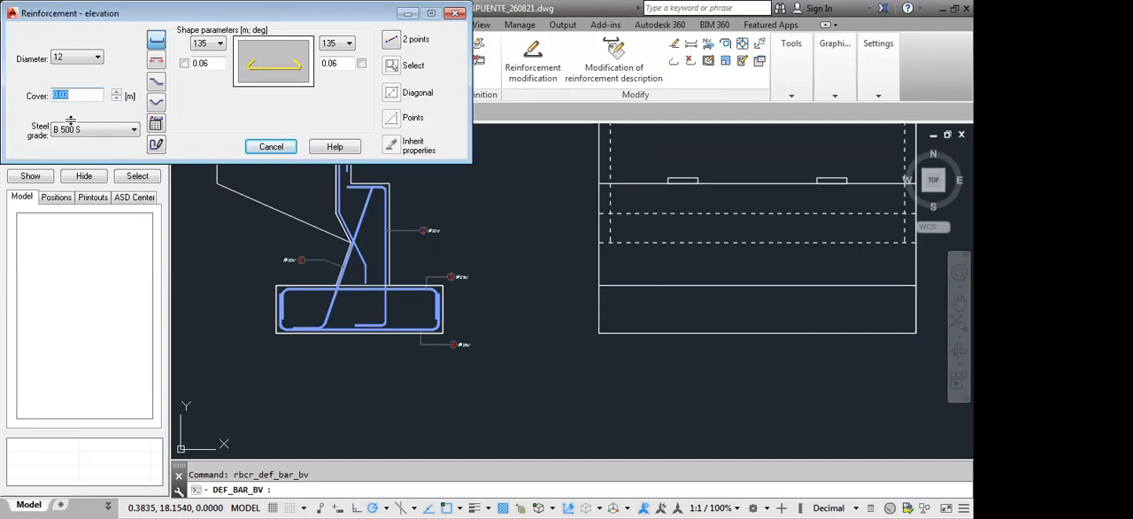
click(78, 58)
click(71, 127)
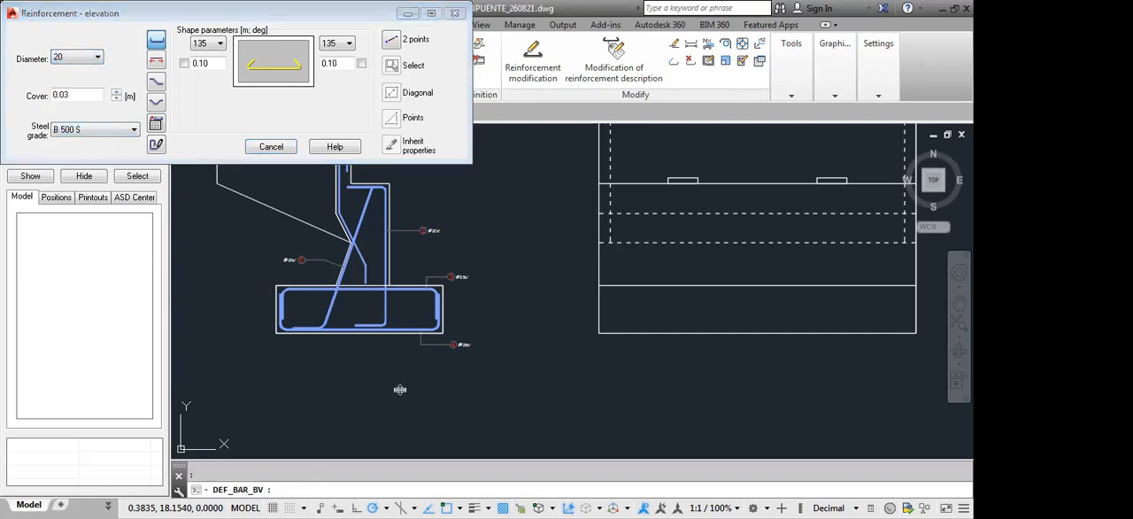
click(454, 13)
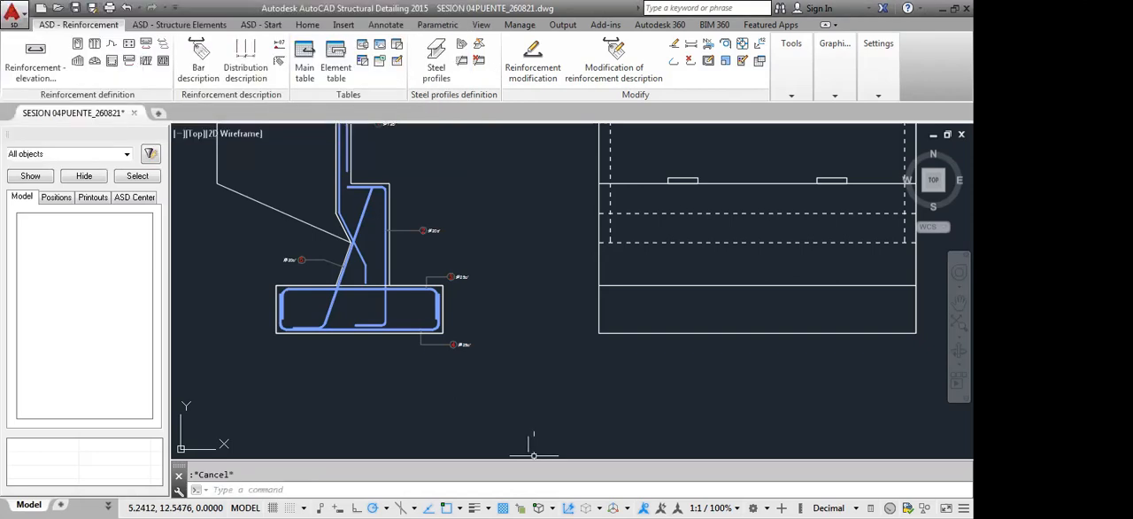
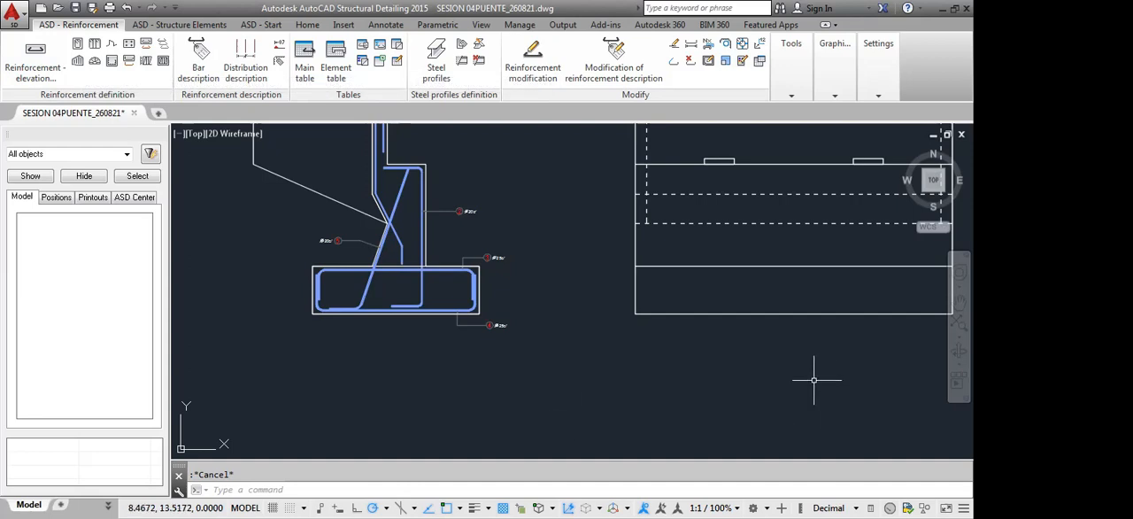
Define an elevation reinforcing bar of diameter 20 with 90° hooks 0.40 m long at both ends
click(36, 69)
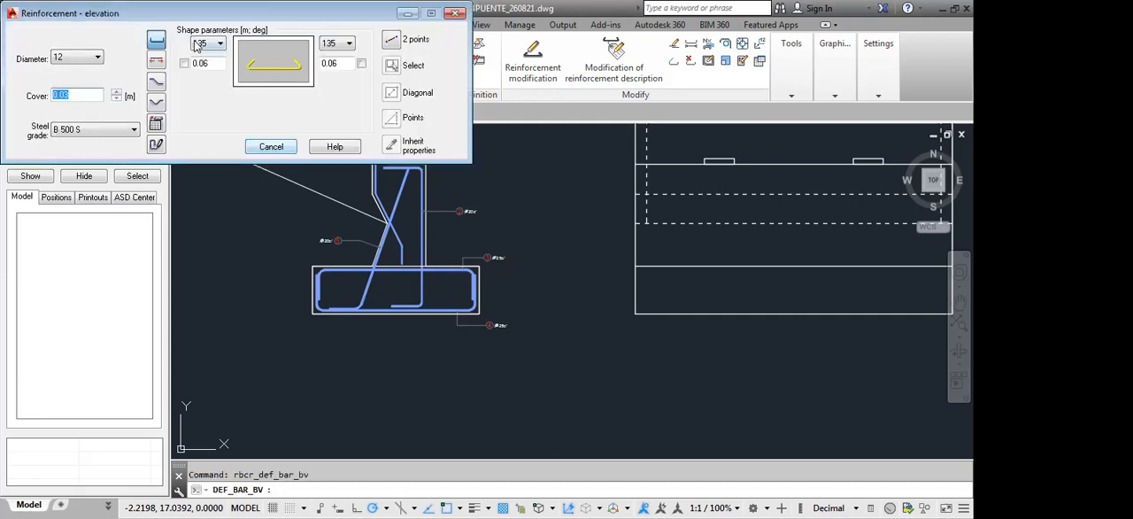
click(89, 57)
click(76, 125)
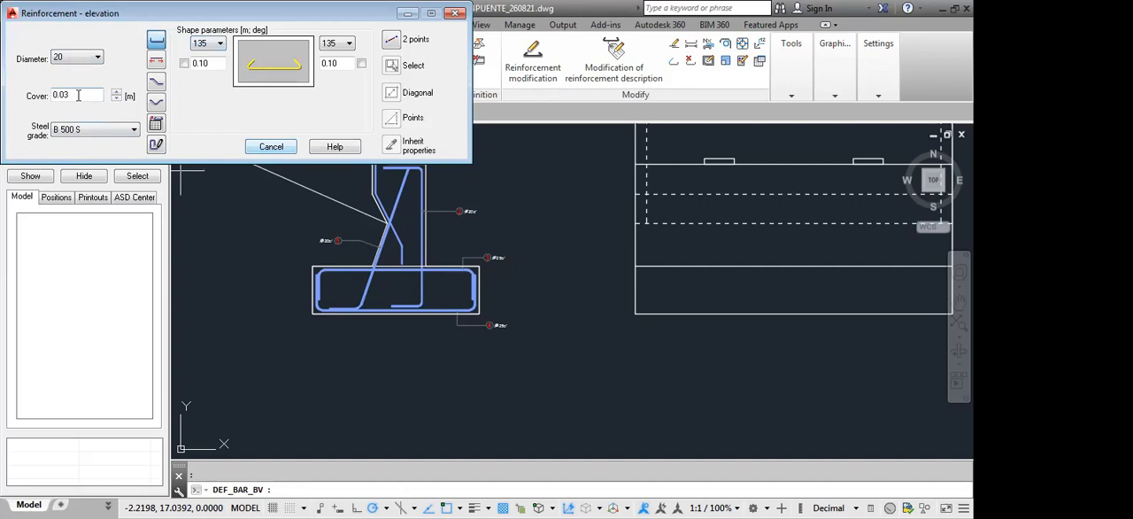
click(219, 46)
click(198, 64)
click(348, 43)
click(326, 66)
text(.4)
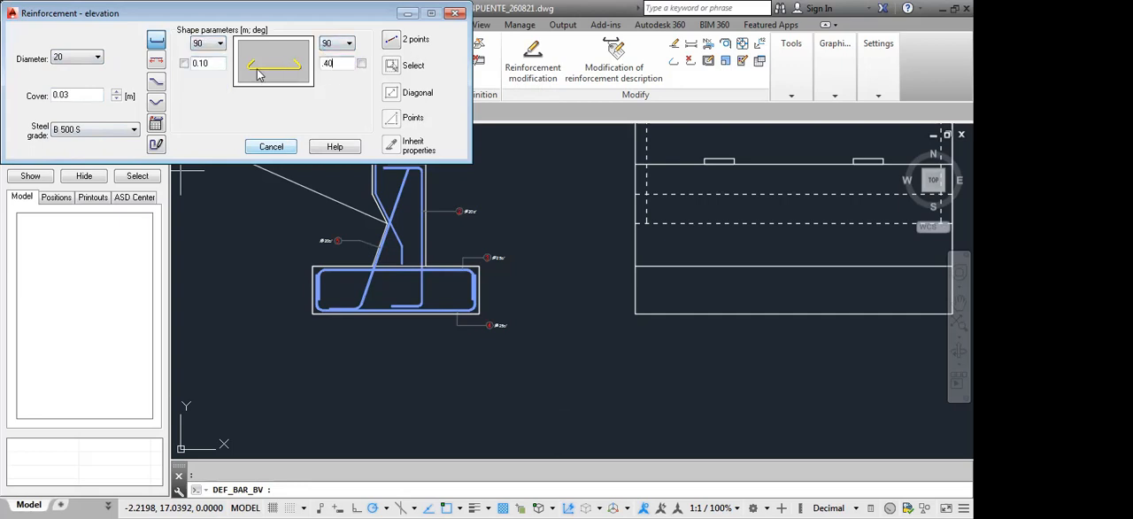
drag(218, 62, 134, 52)
text(.4)
Place the diameter 20 bar by two points along the footing's top edge in the front view, from corner to corner
click(393, 44)
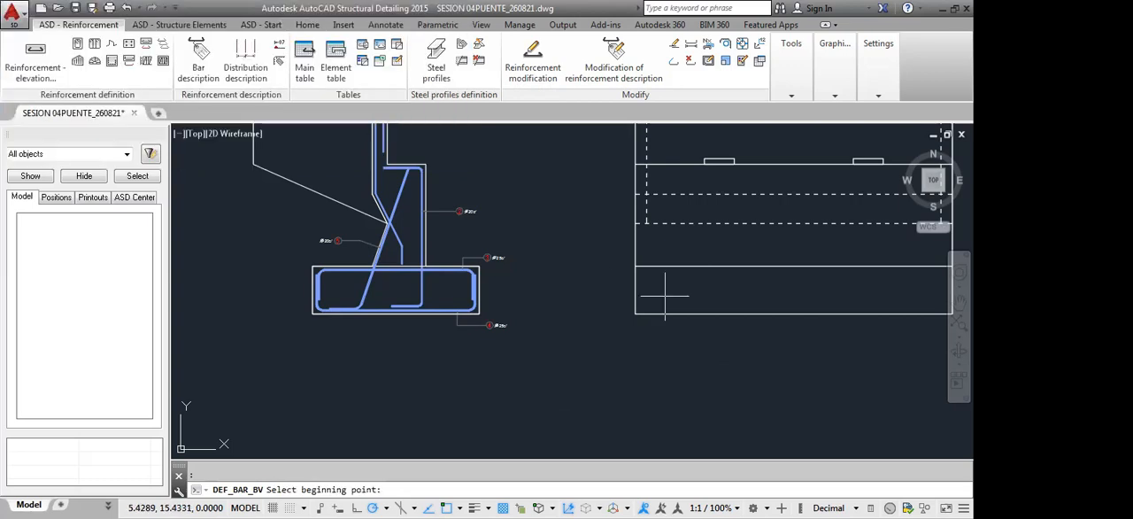
click(634, 265)
middle_drag(838, 277, 645, 275)
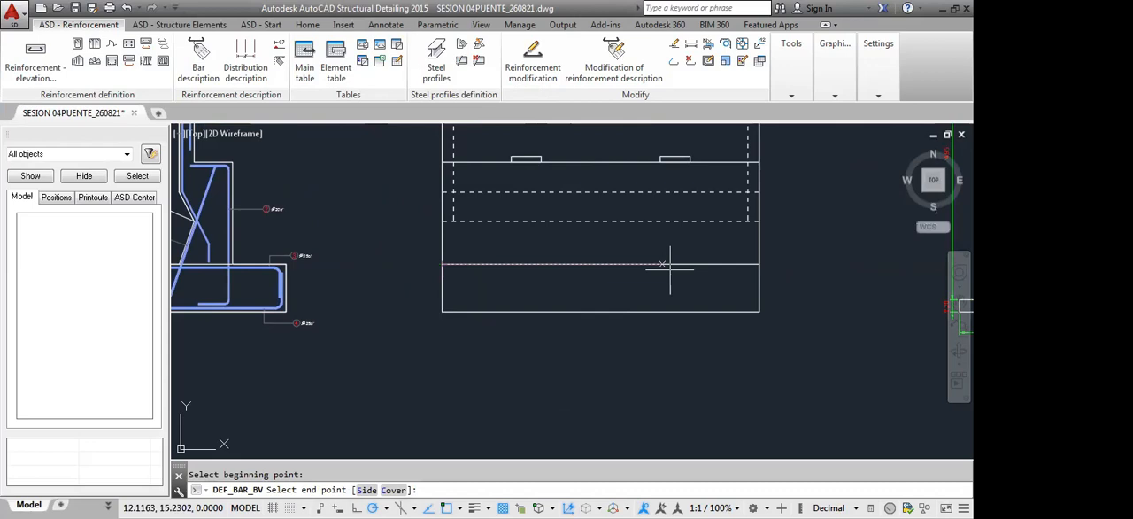
click(759, 264)
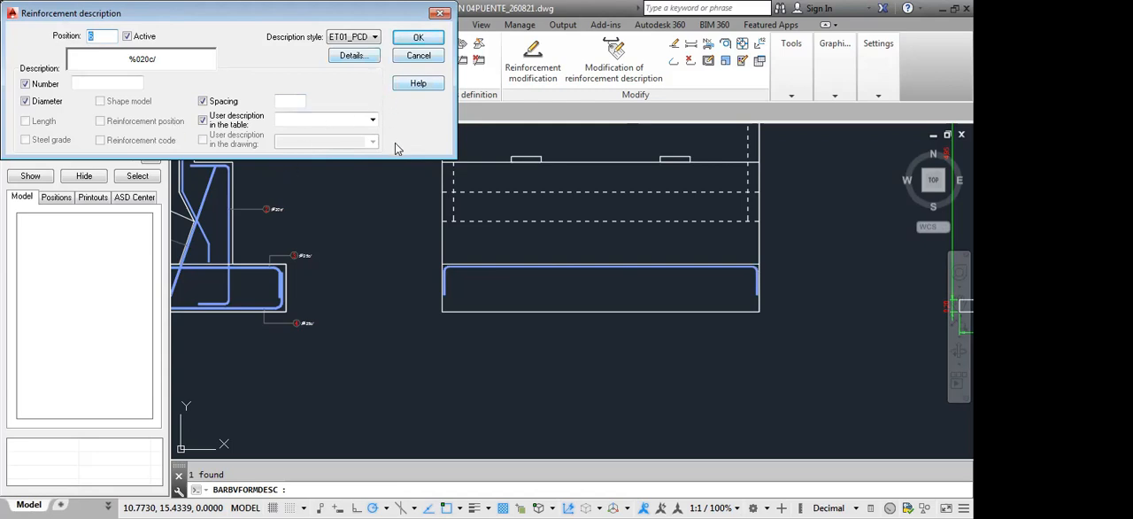
Describe the top footing bar in style ET01_PCDE and place its label outside the footing's right end in the front view
click(368, 38)
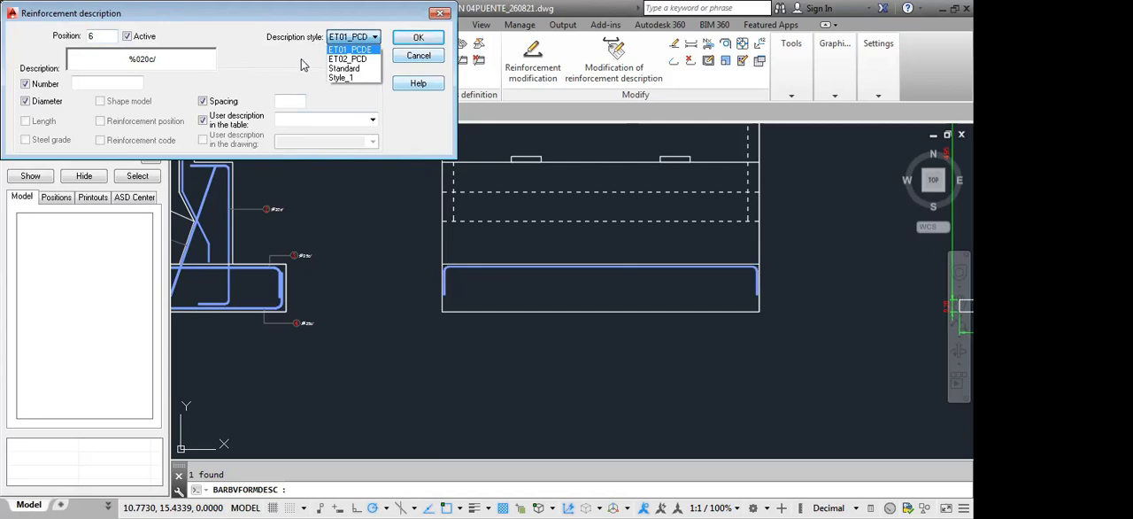
click(352, 51)
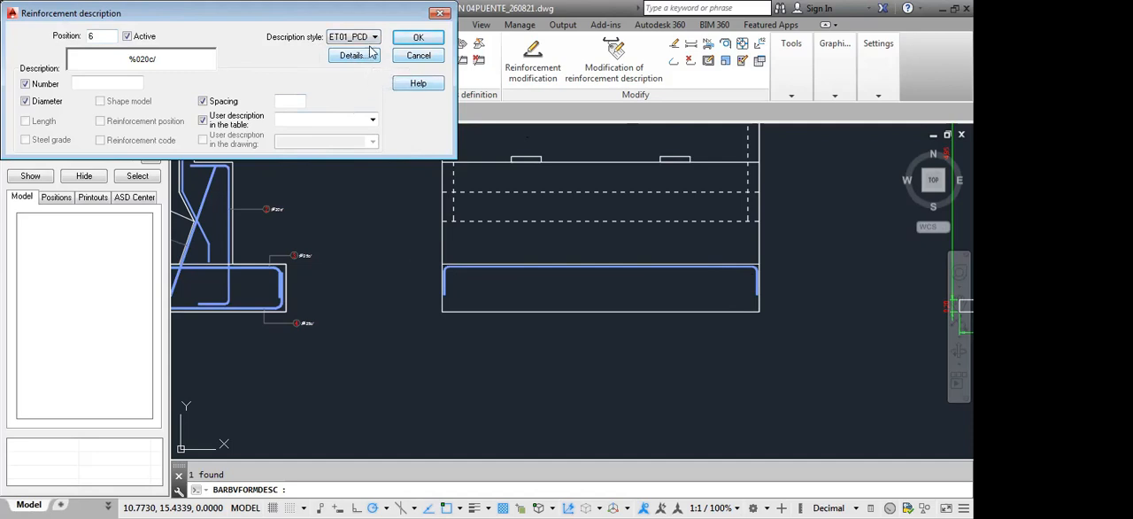
click(423, 40)
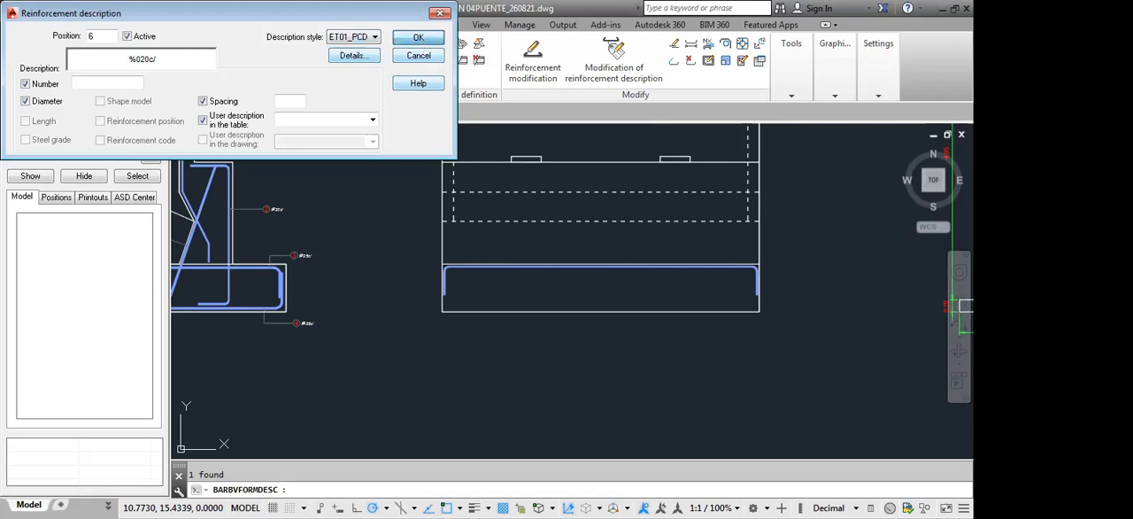
scroll(805, 281, up, 2)
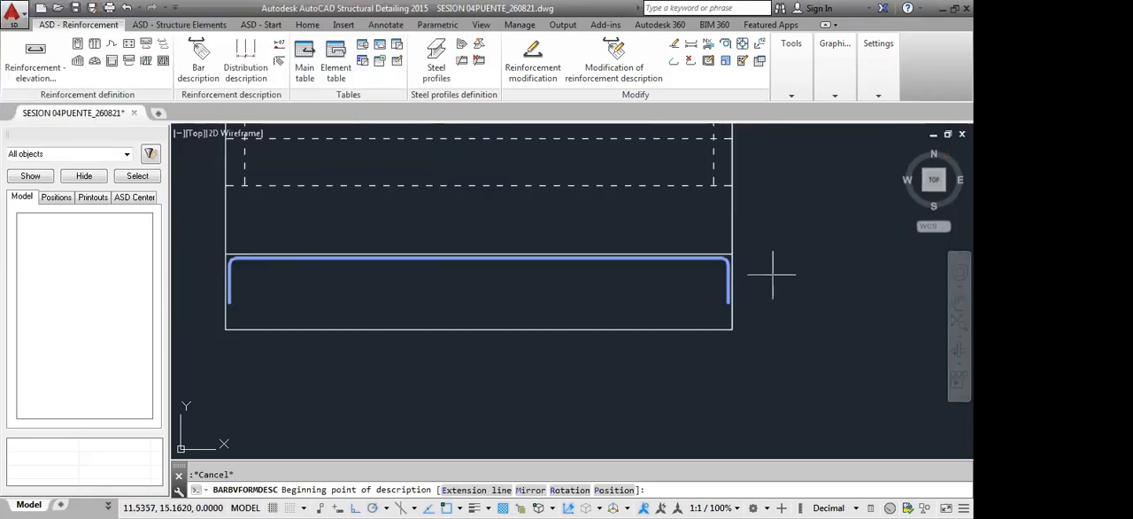
click(768, 279)
click(773, 277)
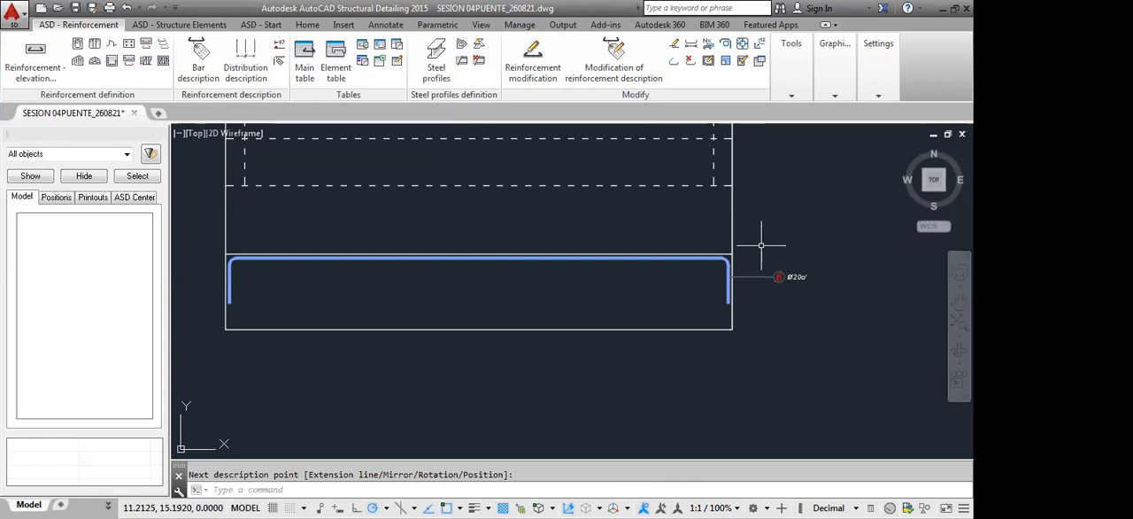
Define a second elevation bar of diameter 25 with 90° hooks 0.40 m long at both ends
scroll(735, 301, up, 2)
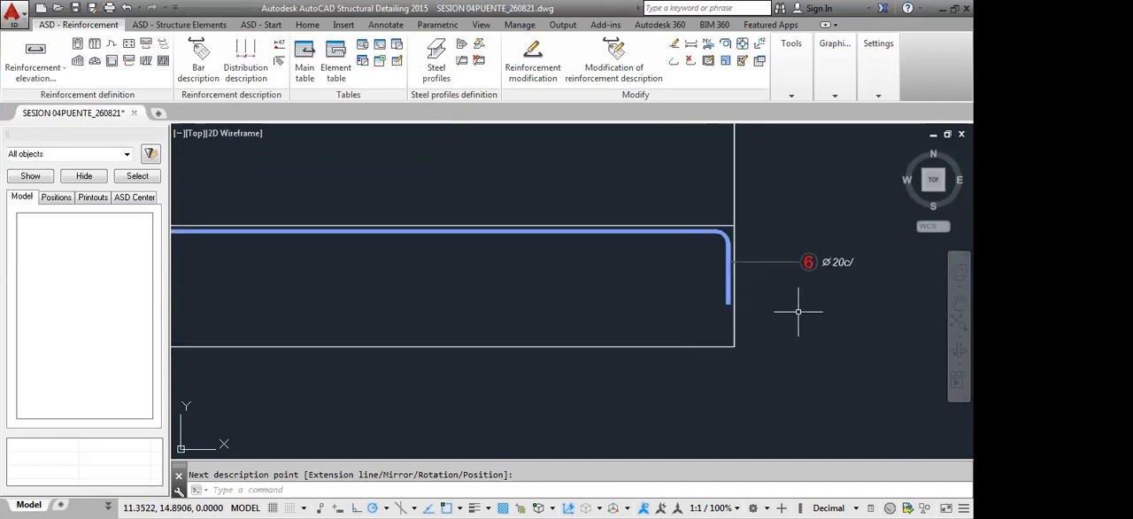
scroll(700, 315, down, 3)
middle_drag(616, 303, 655, 281)
scroll(591, 288, up, 3)
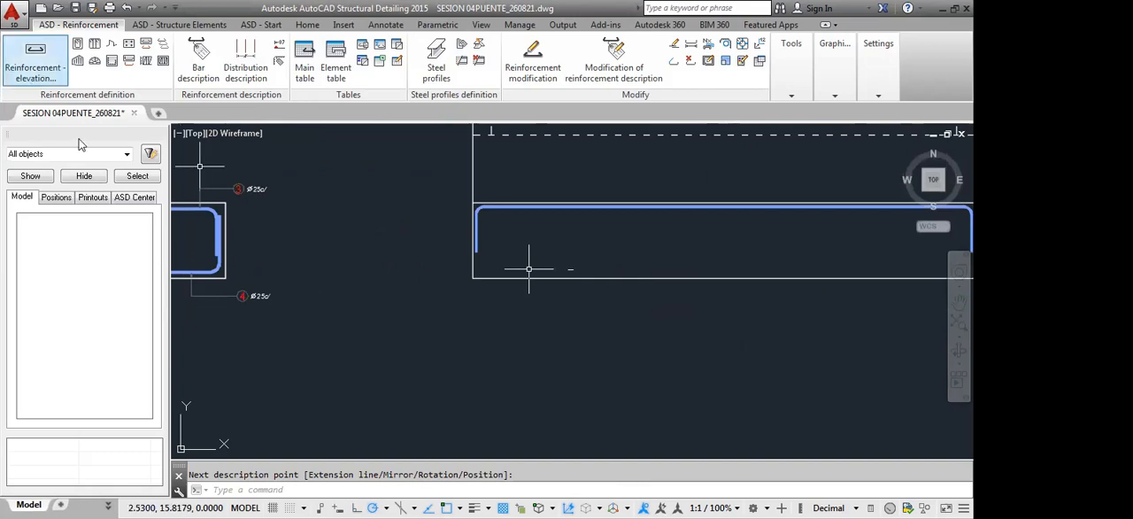
click(81, 59)
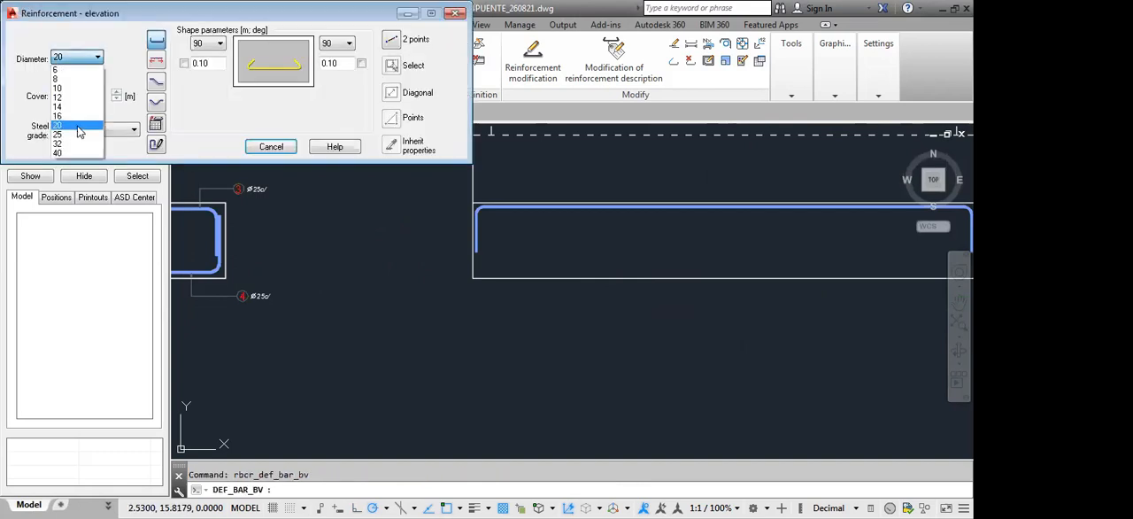
click(78, 133)
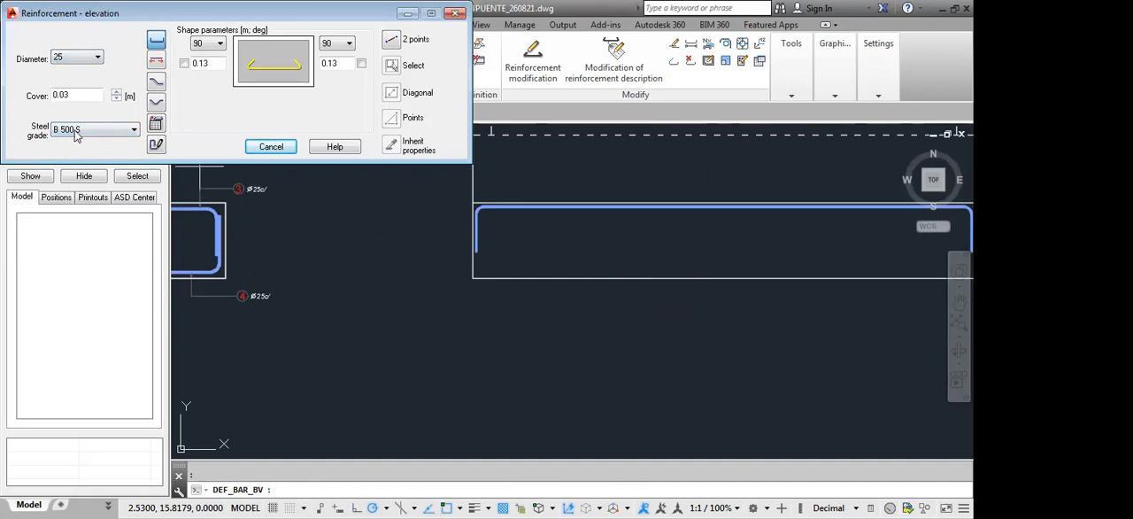
double_click(192, 64)
text(.40)
click(351, 42)
click(325, 42)
double_click(324, 65)
key(BackSpace)
Place the diameter 25 bar along the front view footing's bottom edge, switching its side so the hooks point up inside the concrete
click(395, 44)
click(474, 278)
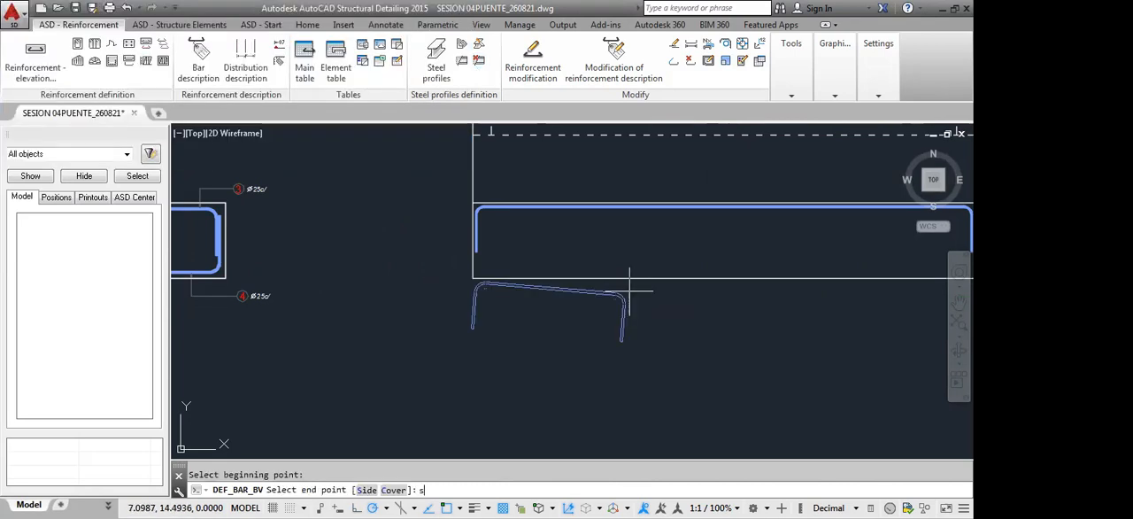
text(s)
key(Return)
scroll(658, 298, down, 2)
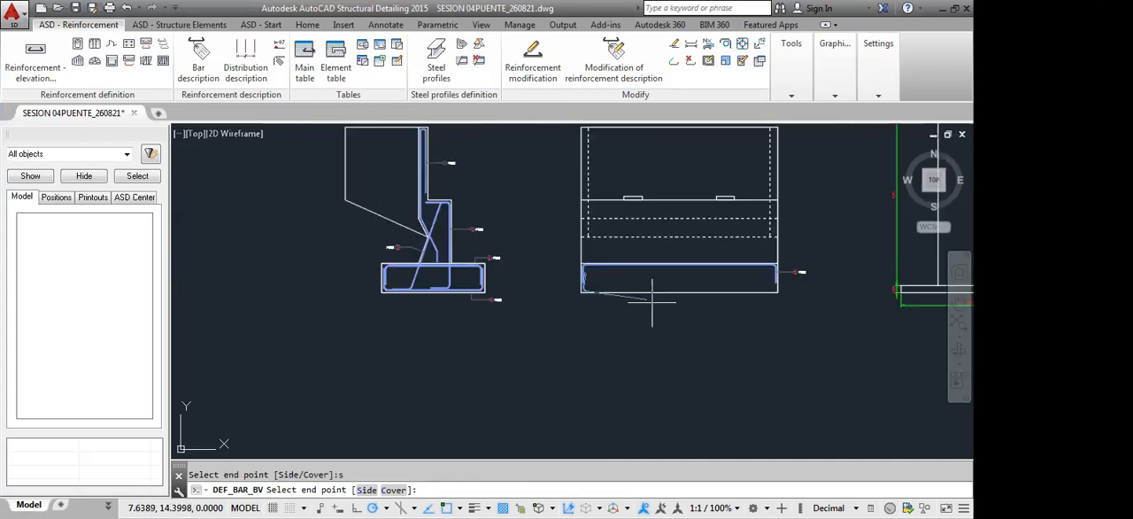
scroll(735, 292, up, 3)
click(831, 292)
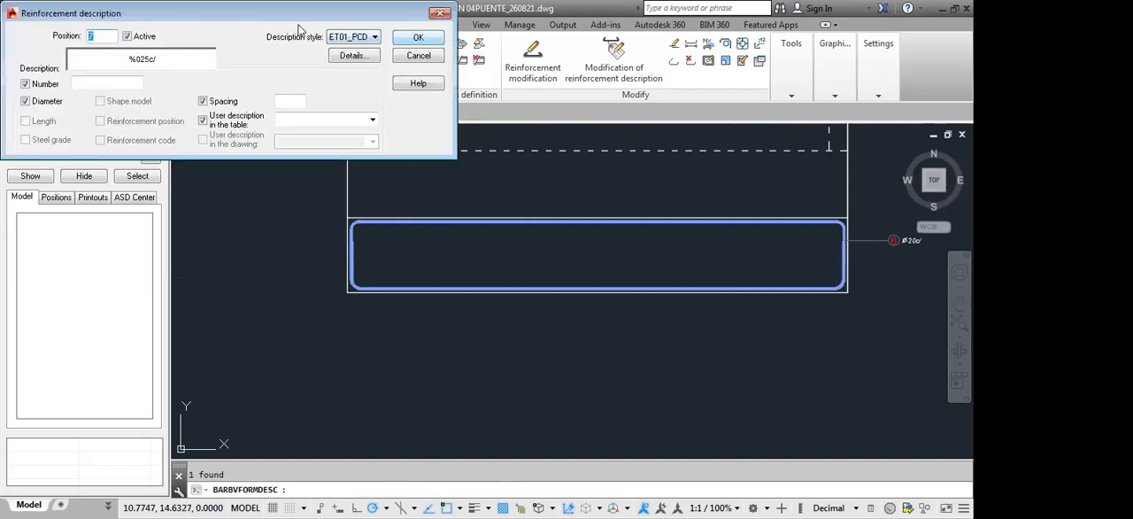
Describe the bottom footing bar in style ET01_PCDE and place its label directly below the top bar's label
click(417, 39)
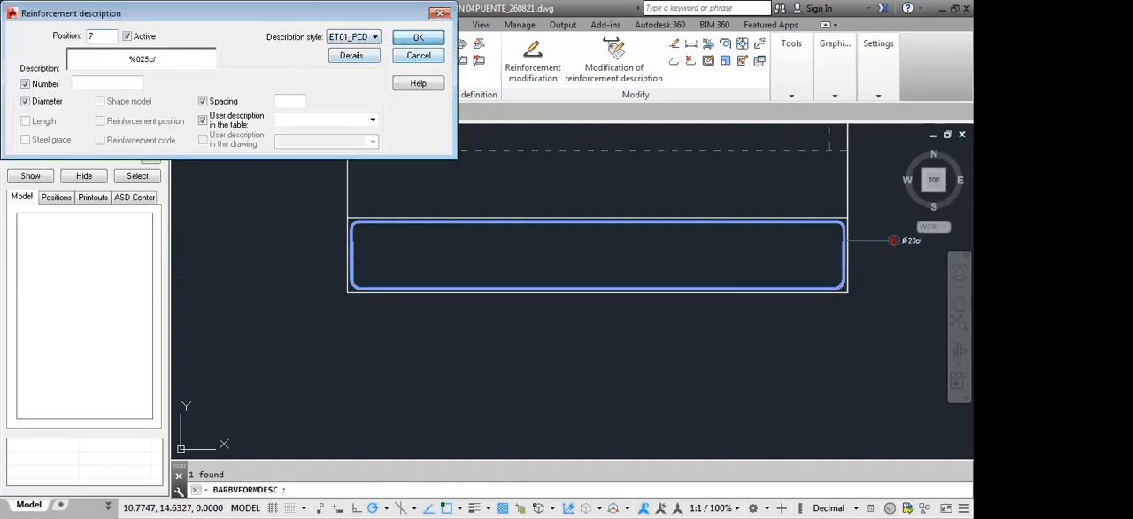
click(894, 242)
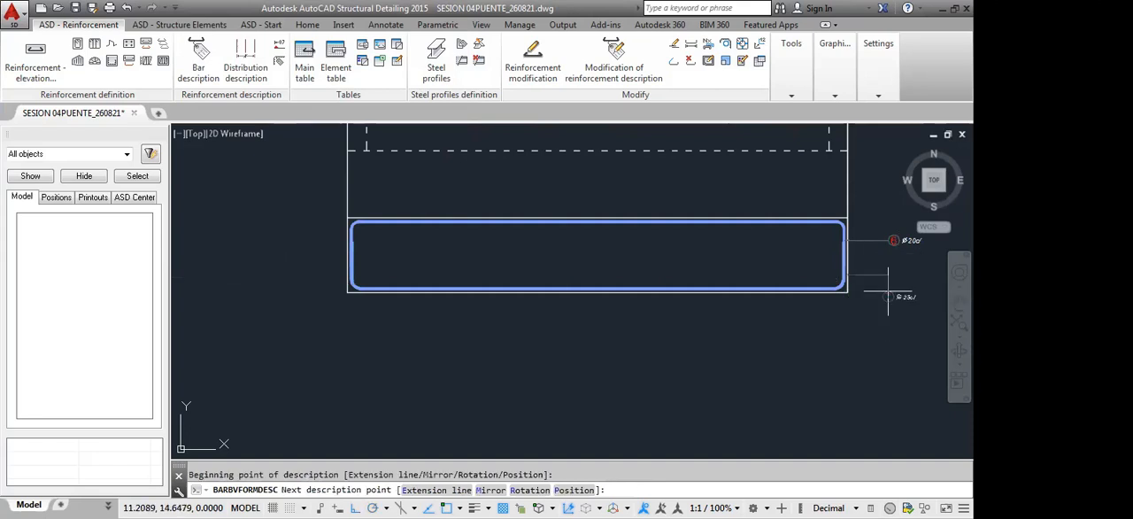
click(888, 290)
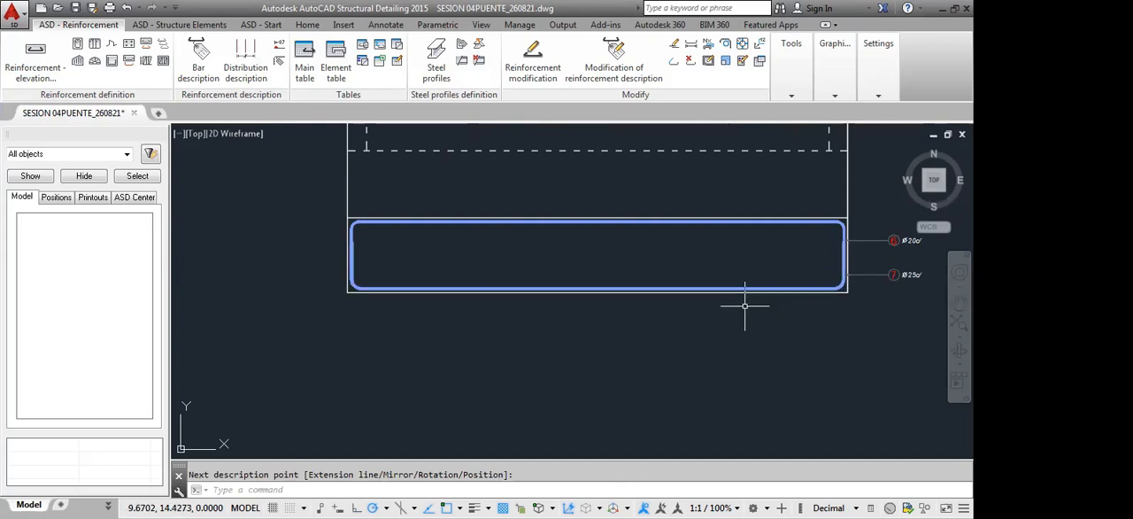
Examine the footing reinforcement and bar labels in the side section and front view
scroll(753, 275, down, 4)
middle_drag(677, 316, 689, 315)
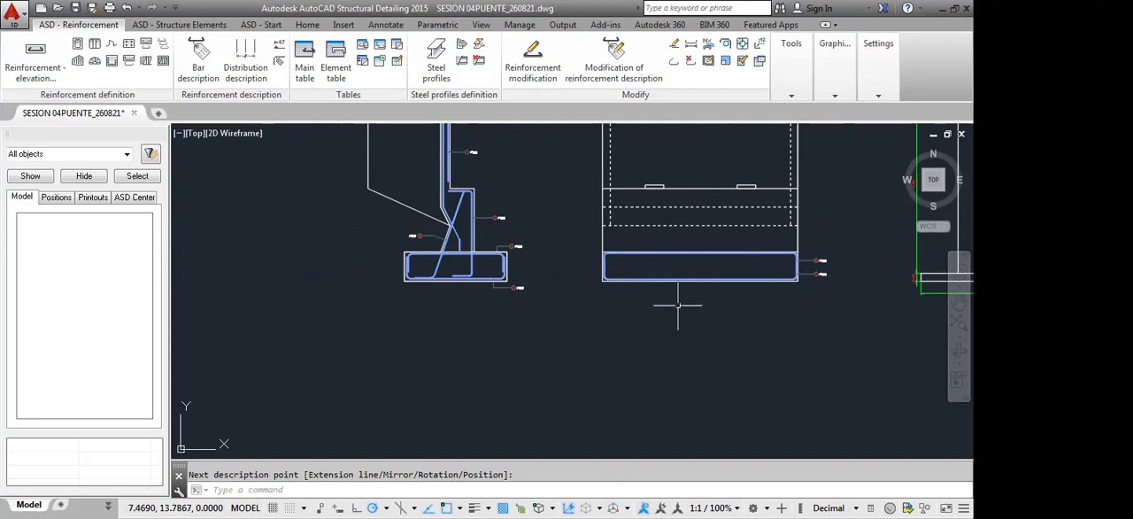
scroll(678, 306, up, 5)
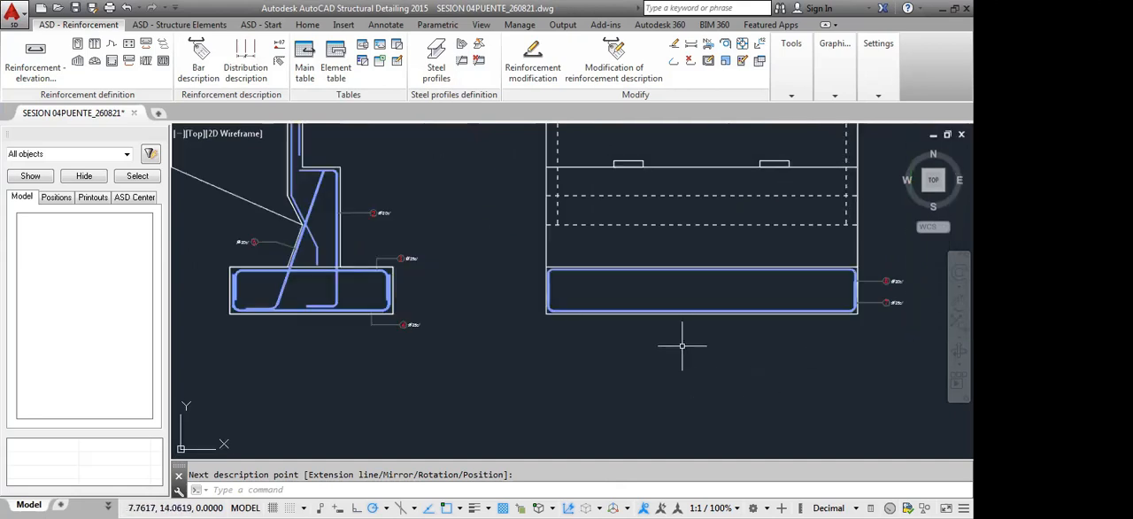
middle_drag(682, 346, 716, 333)
scroll(549, 257, down, 4)
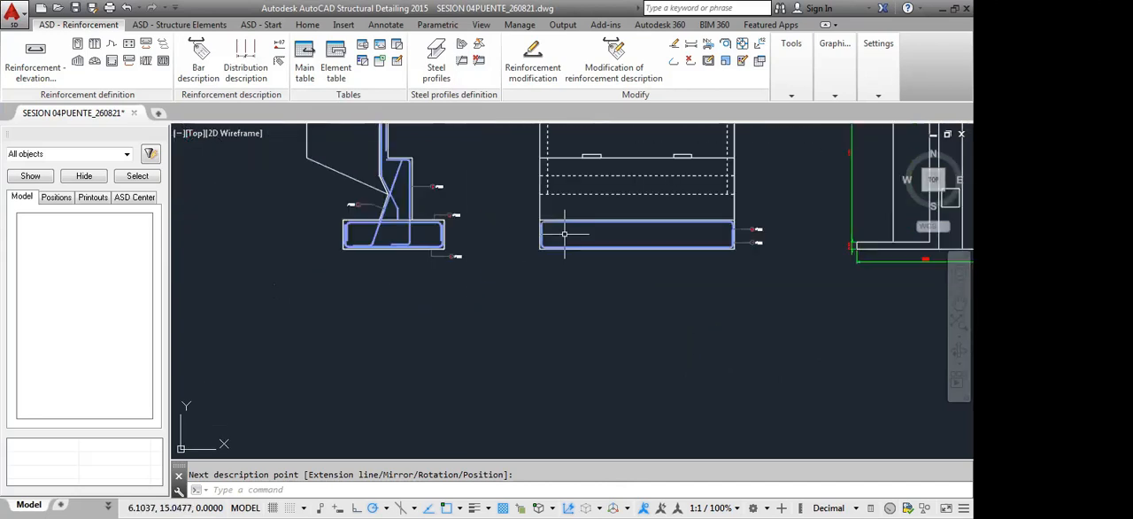
mouse_move(557, 272)
middle_down()
mouse_move(579, 307)
mouse_move(629, 330)
middle_up()
middle_click(627, 330)
middle_click(627, 330)
scroll(599, 335, up, 3)
middle_drag(550, 308, 762, 352)
scroll(519, 316, up, 6)
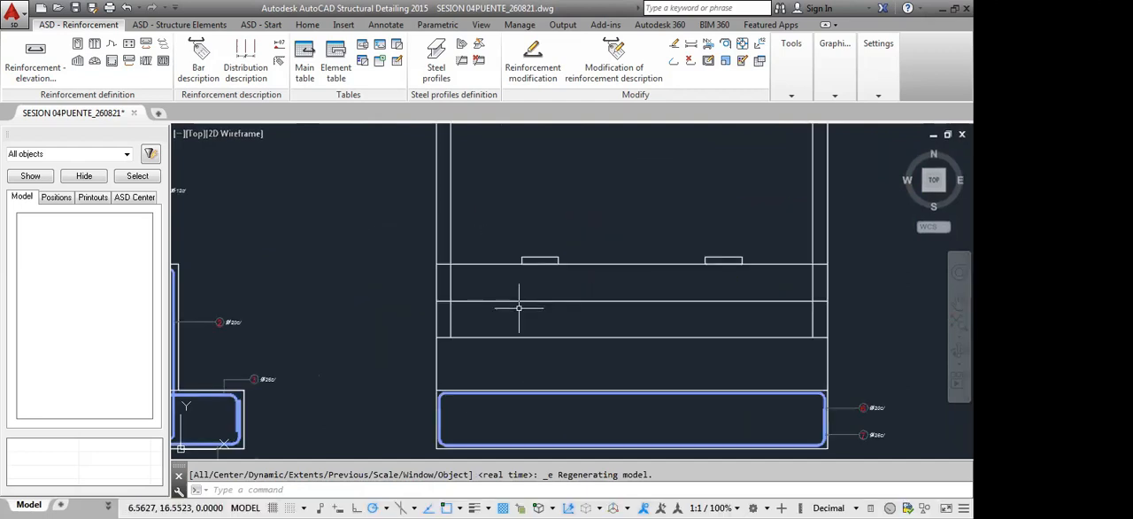
Regenerate the drawing to refresh the hidden linetypes in the abutment front view
mouse_move(539, 311)
middle_down()
mouse_move(607, 258)
mouse_move(645, 248)
middle_up()
scroll(647, 244, down, 2)
middle_drag(592, 272, 597, 278)
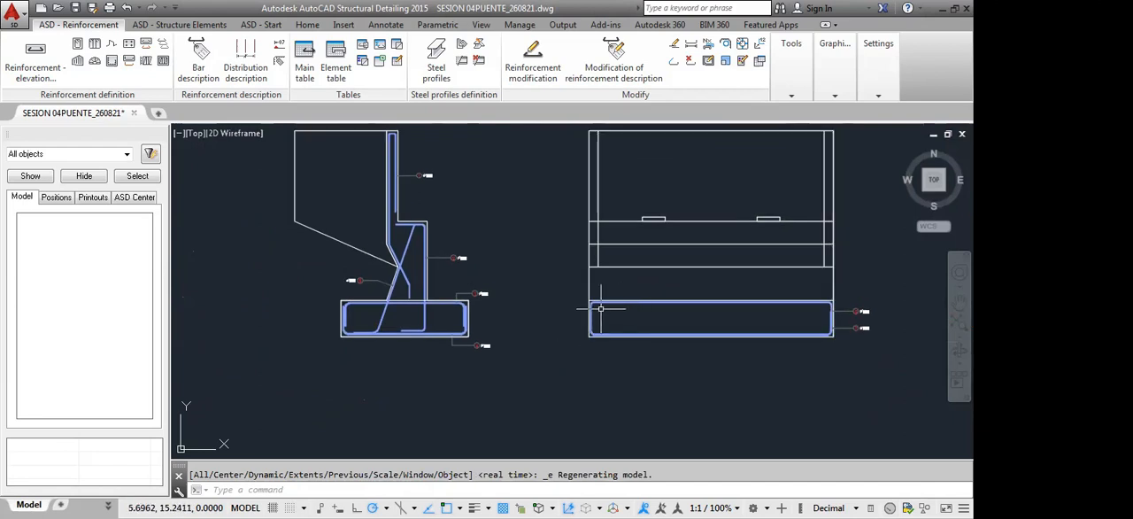
text(RE)
key(Return)
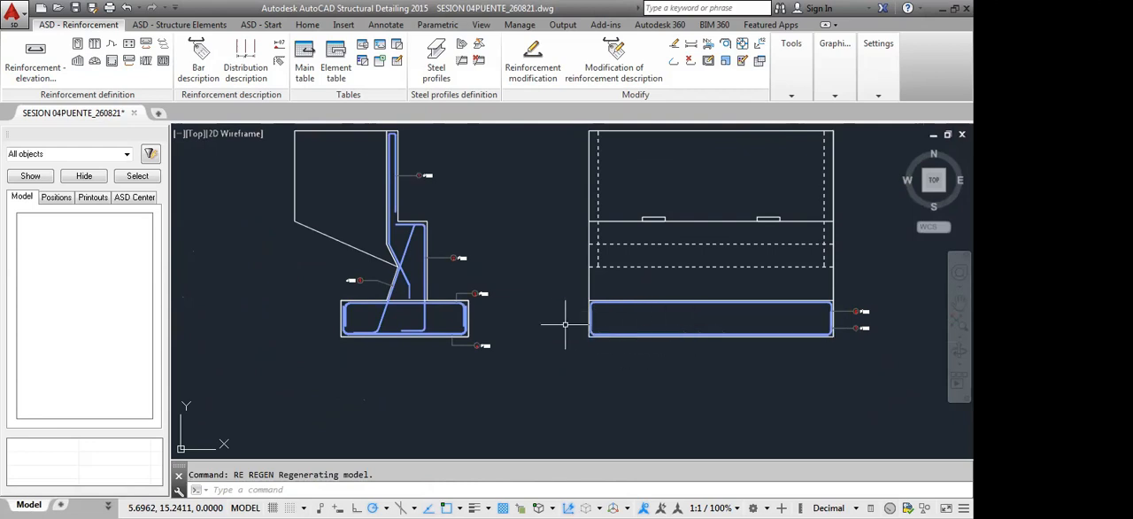
click(163, 46)
scroll(594, 329, up, 2)
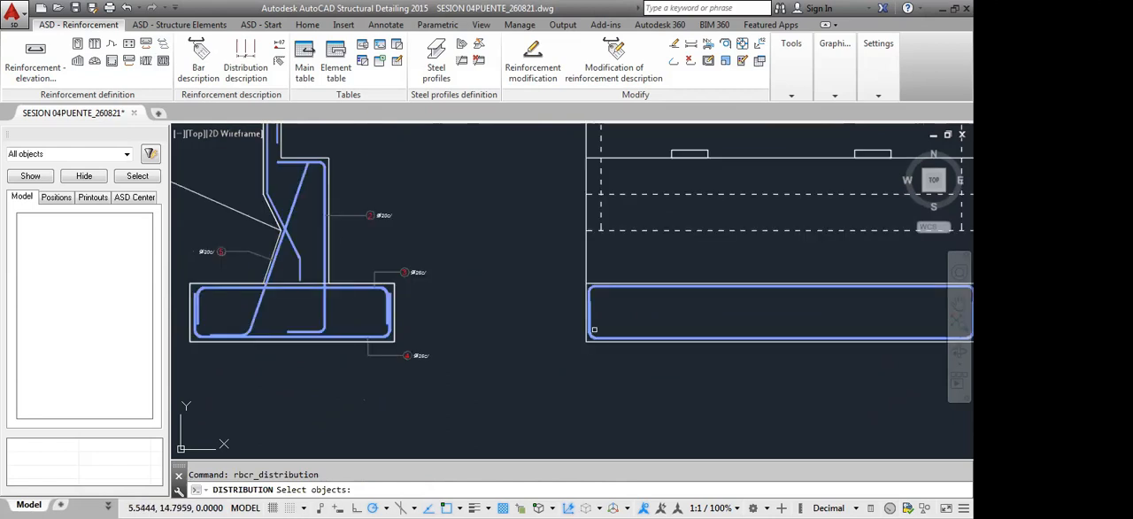
scroll(594, 329, up, 5)
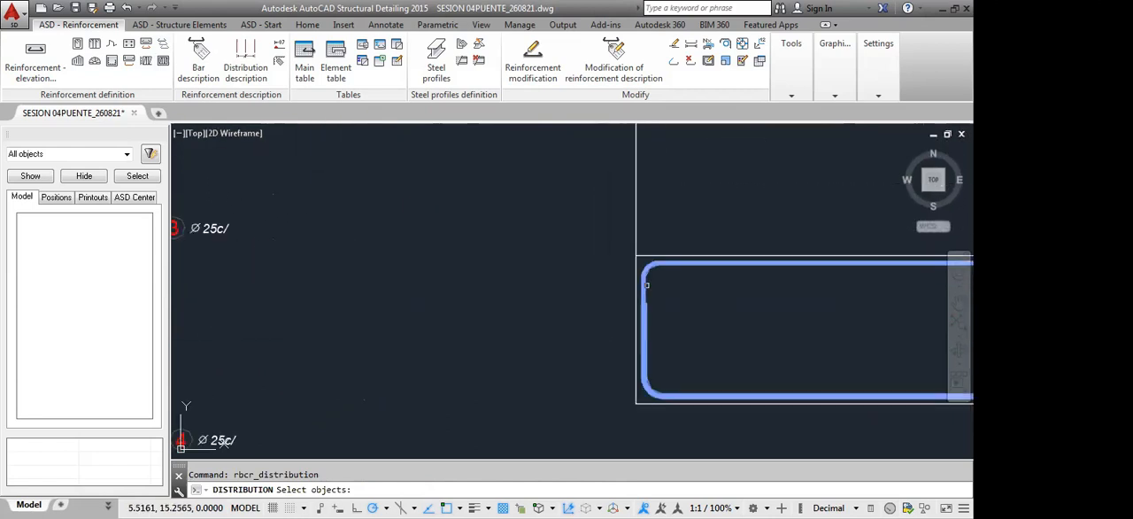
scroll(650, 286, down, 3)
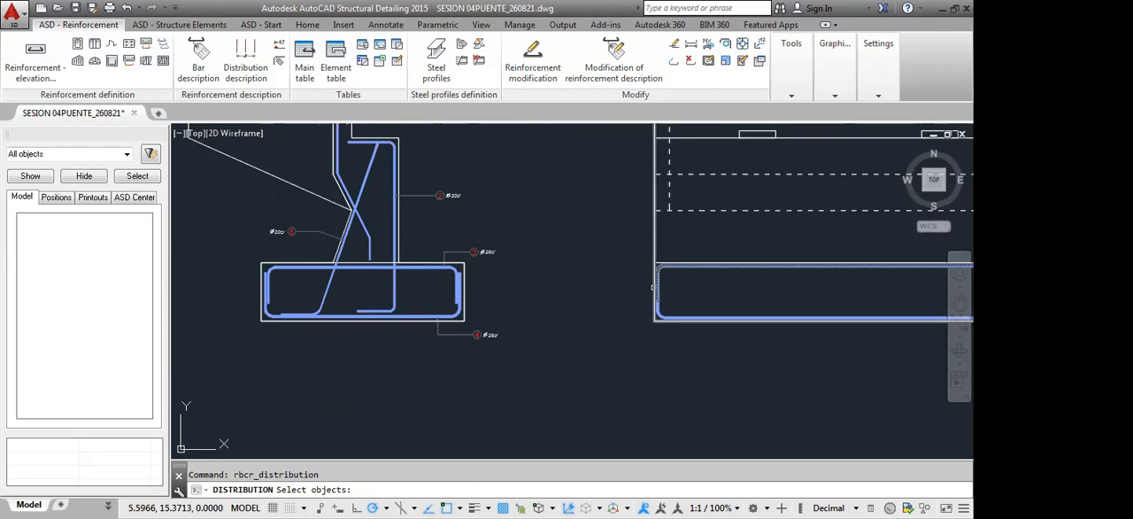
scroll(692, 290, down, 4)
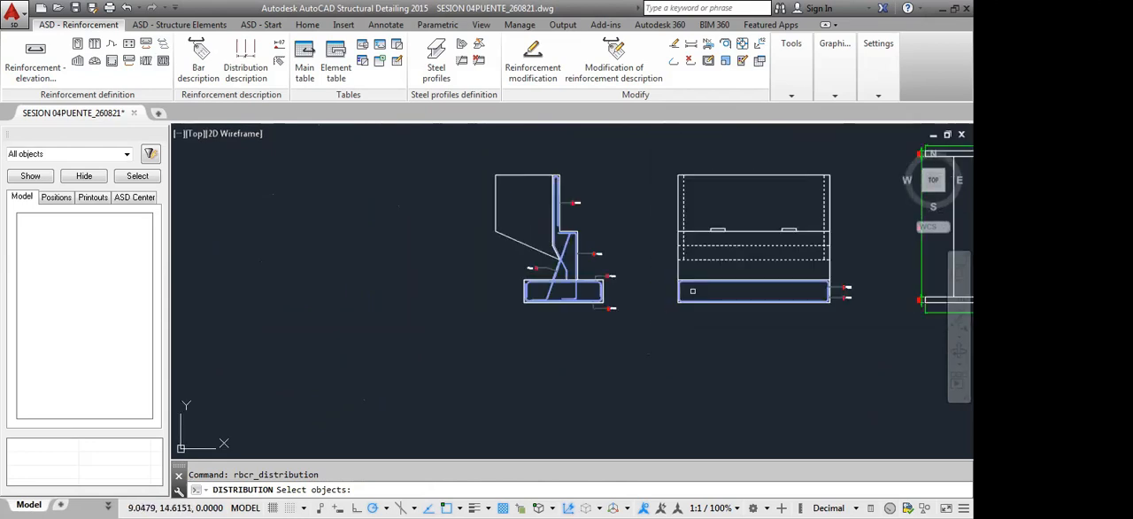
scroll(836, 290, up, 4)
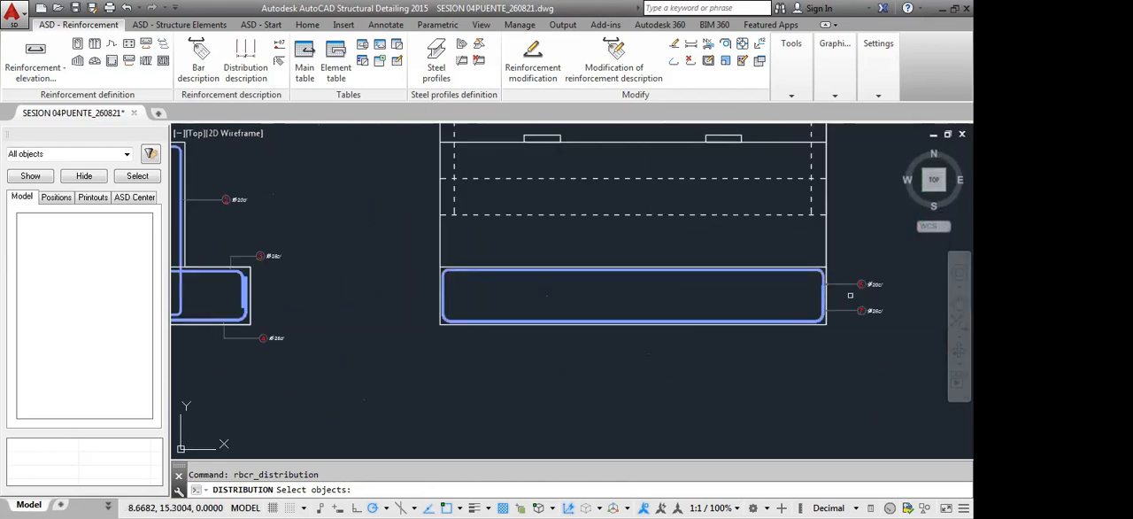
middle_drag(570, 297, 650, 292)
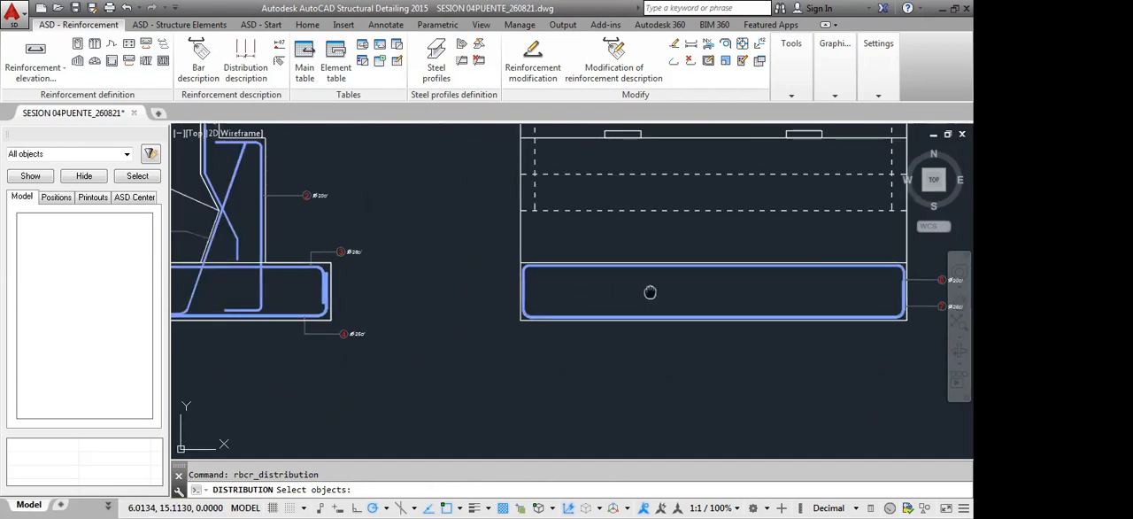
click(522, 261)
click(530, 273)
middle_drag(409, 308, 538, 289)
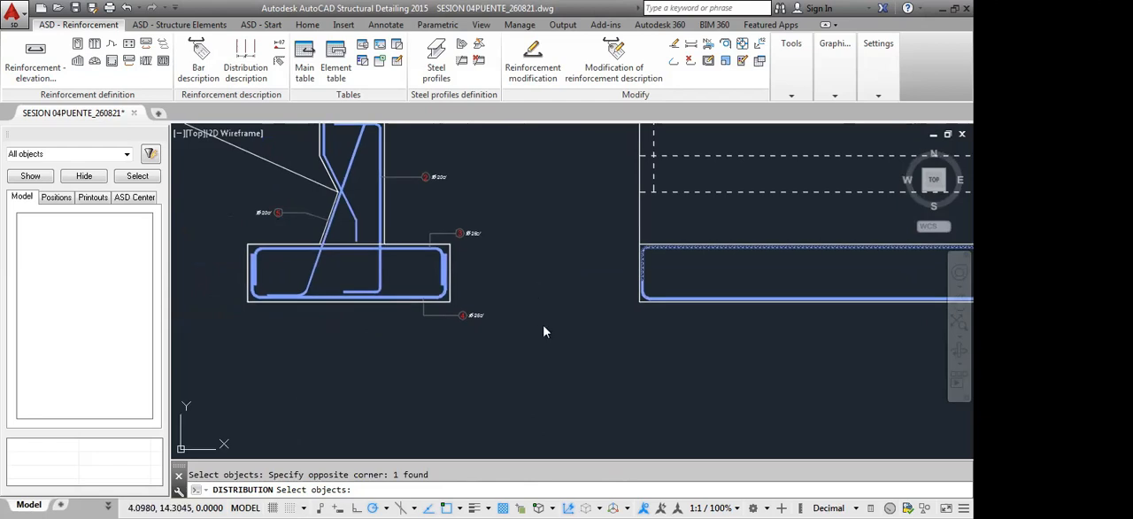
key(Return)
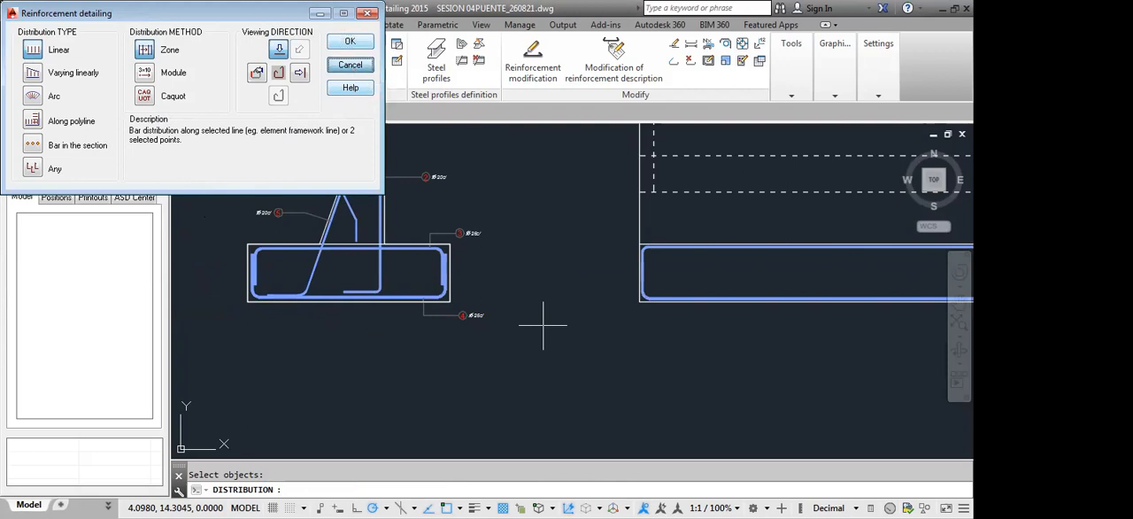
click(351, 69)
Start a point distribution of the front view's top footing bar along the whole top bar segment of the footing in the side section
middle_drag(460, 339, 525, 357)
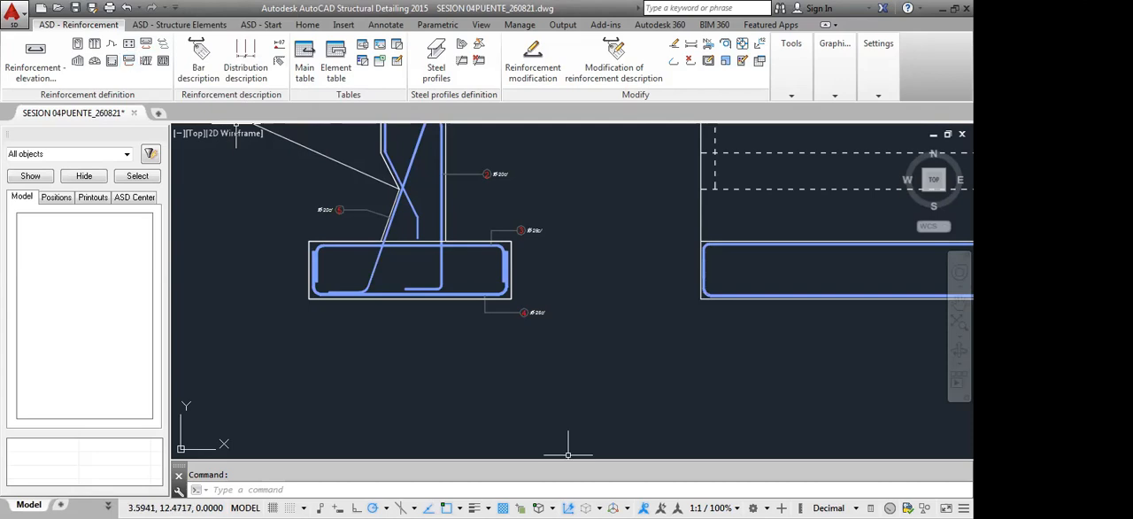
click(129, 44)
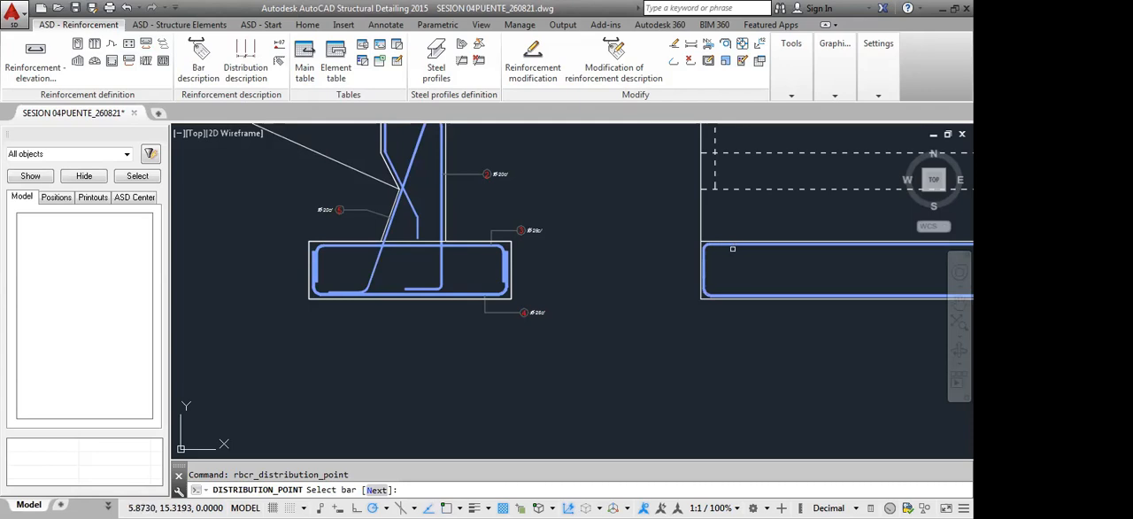
click(743, 246)
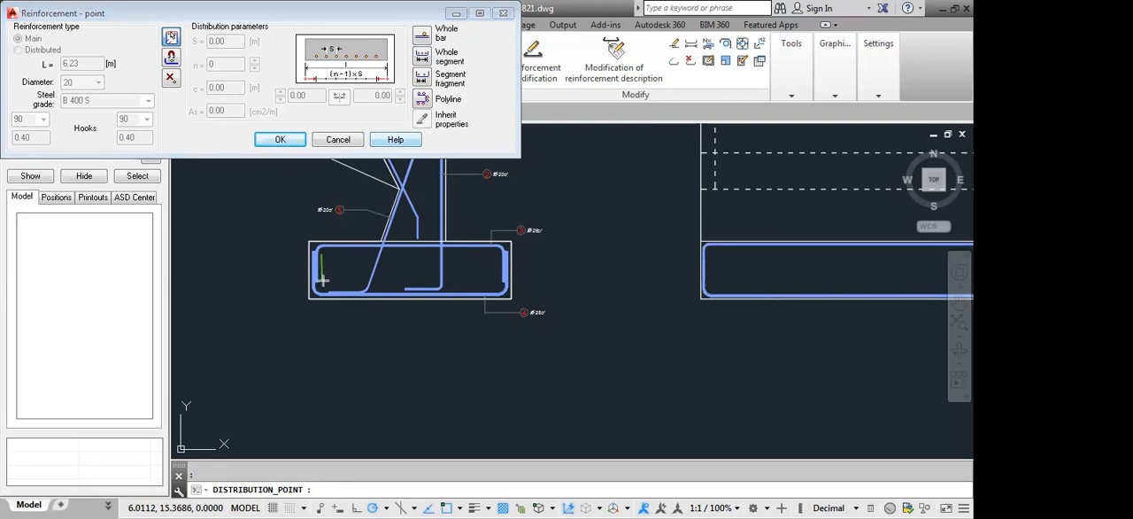
click(323, 253)
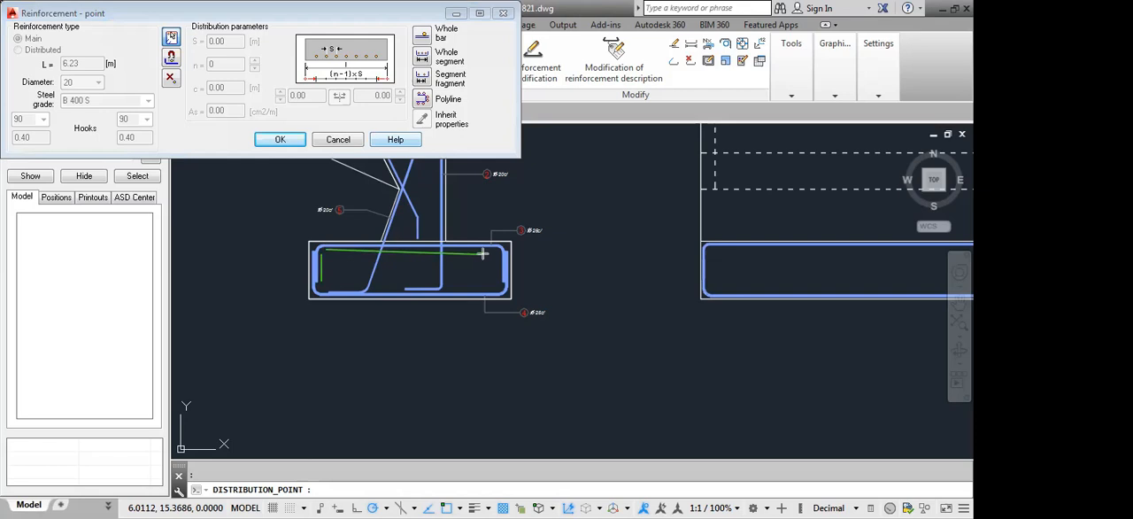
click(498, 279)
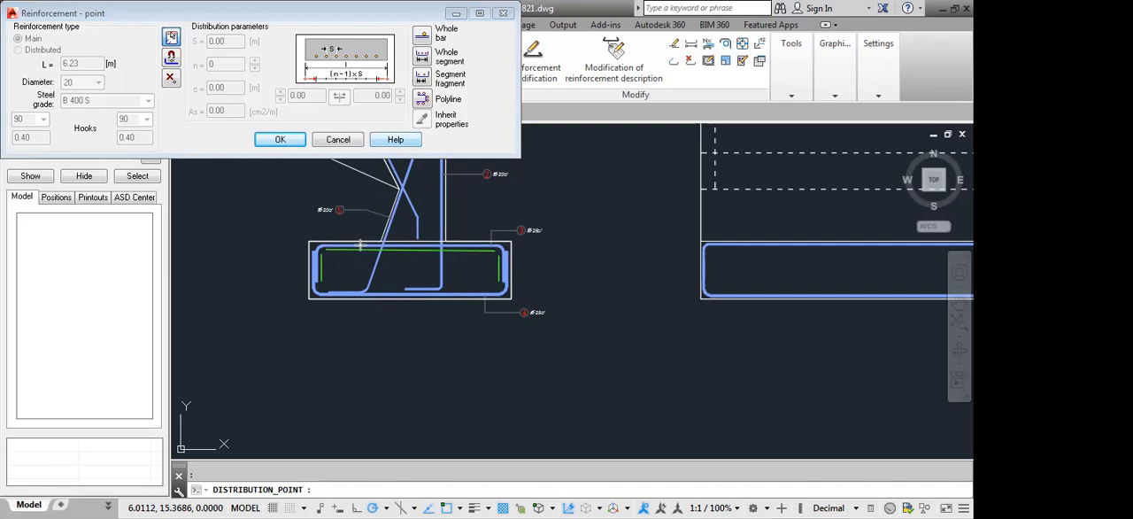
key(e)
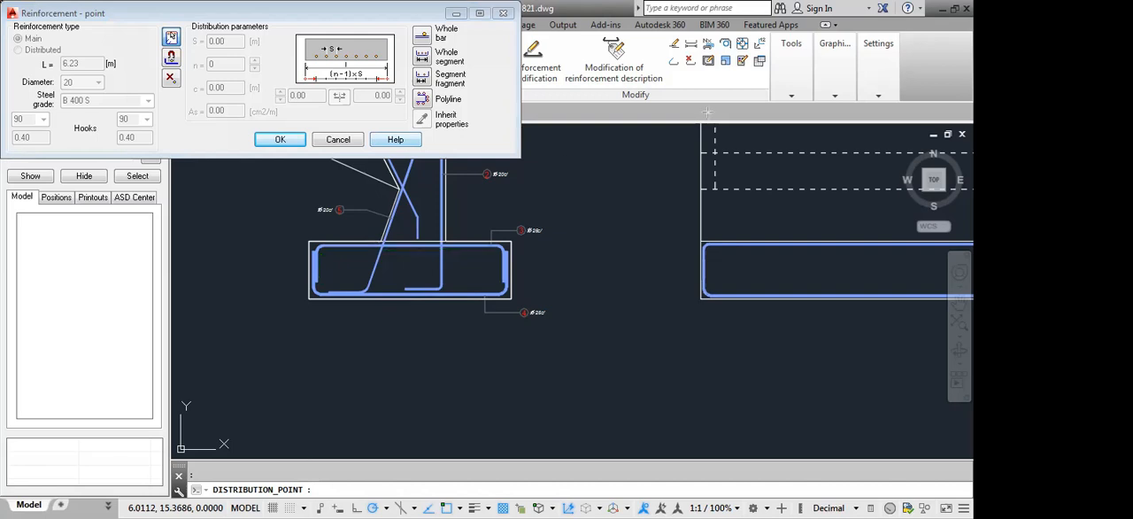
click(422, 56)
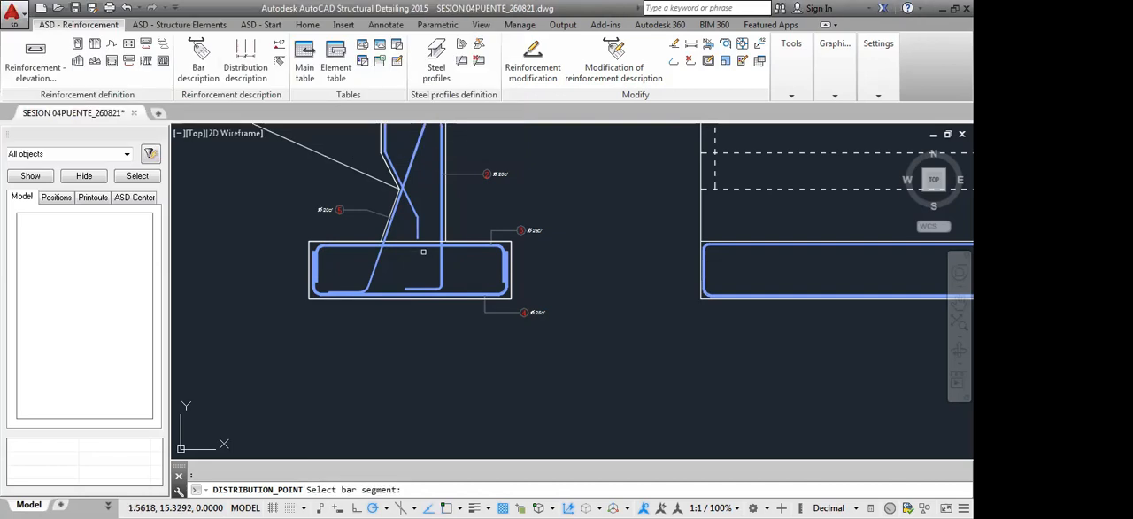
click(421, 246)
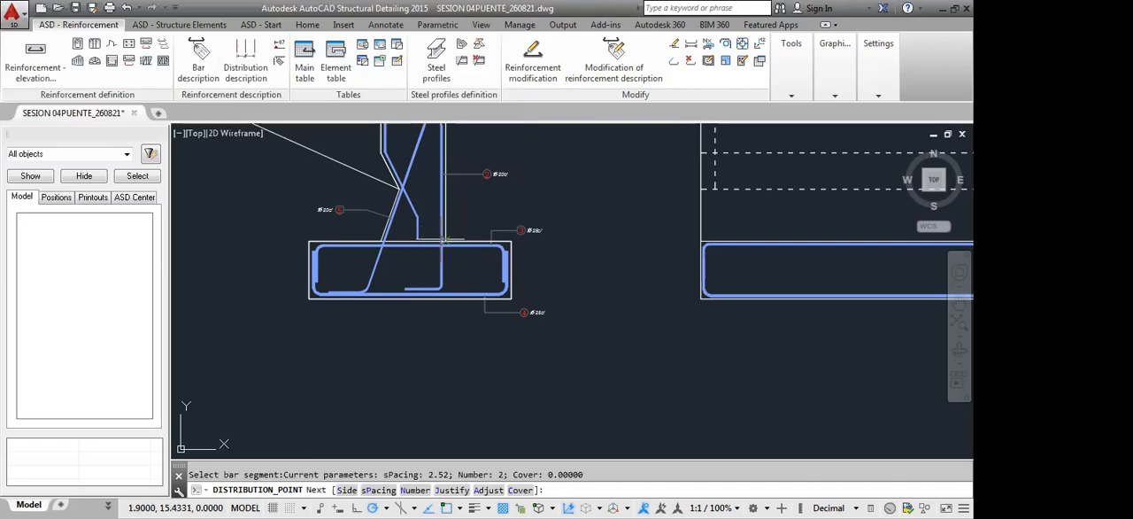
Examine the distribution's end bar positions at both upper corners of the footing's top bar in the side section
scroll(434, 248, up, 3)
scroll(438, 248, up, 4)
scroll(451, 244, down, 4)
scroll(543, 263, up, 3)
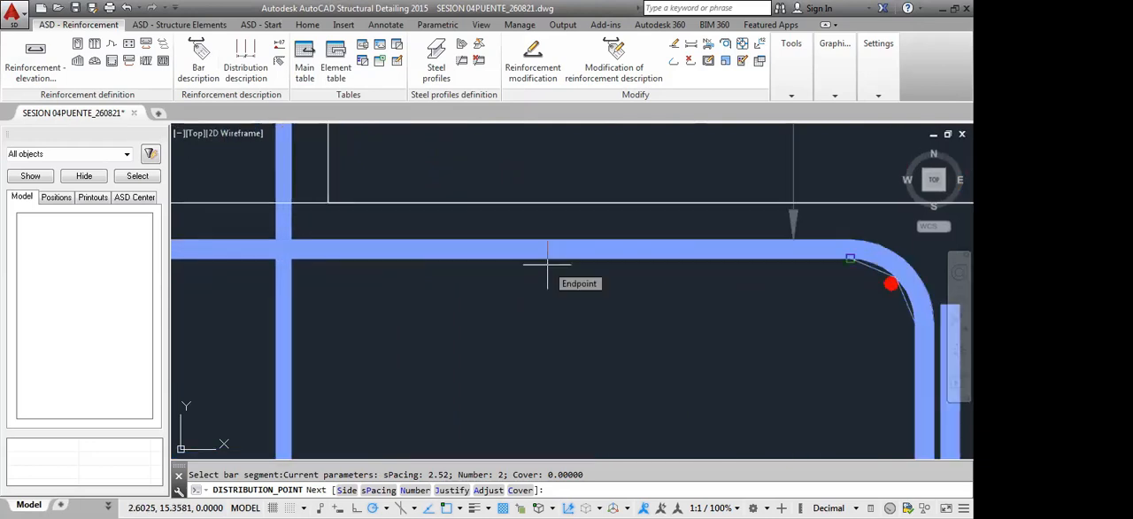
scroll(547, 264, down, 4)
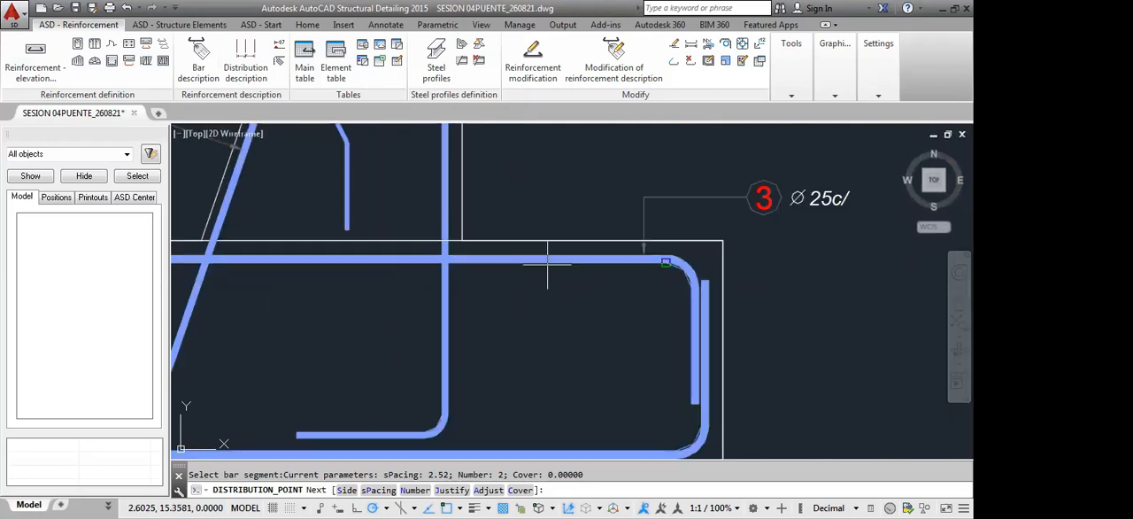
scroll(308, 270, up, 5)
scroll(375, 250, down, 5)
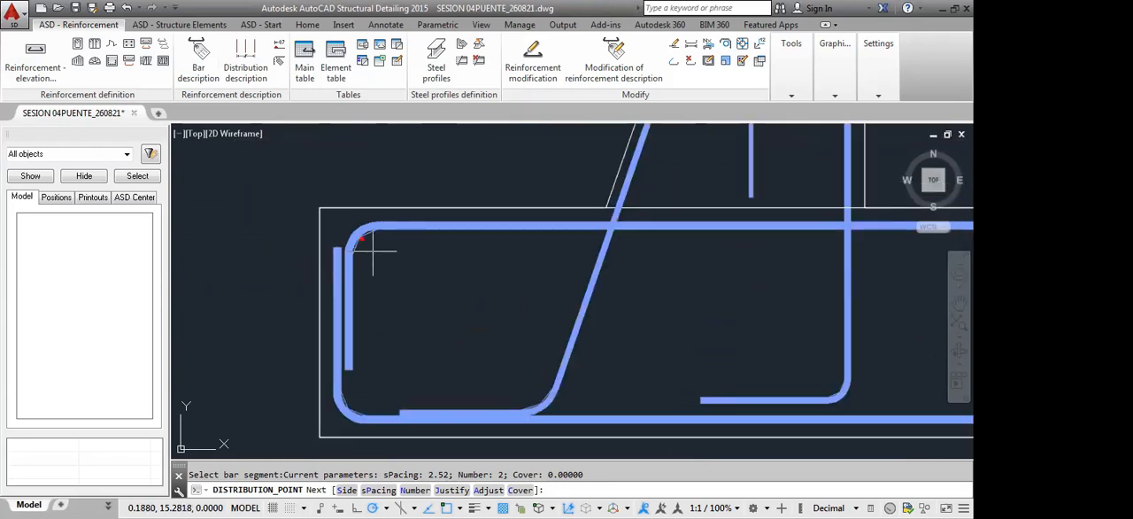
scroll(420, 275, up, 2)
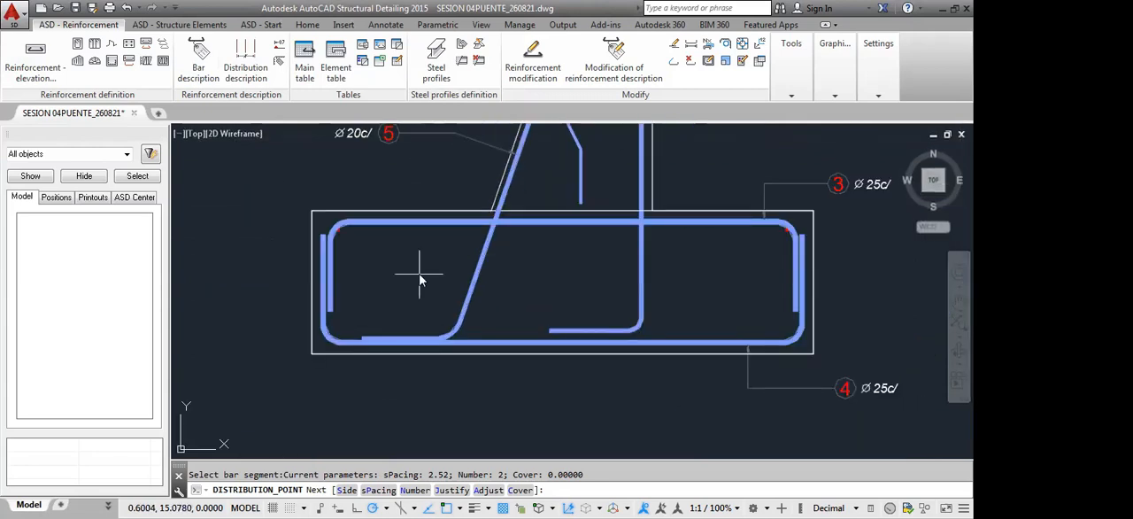
Accept the placement inside the top bar and set the distribution spacing to 0.20 m
key(Return)
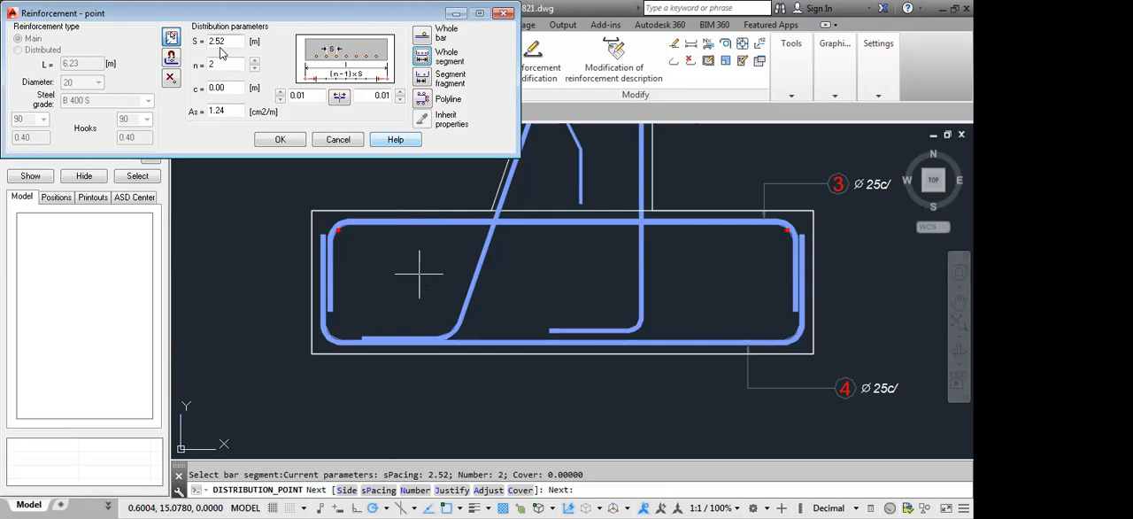
drag(236, 42, 191, 46)
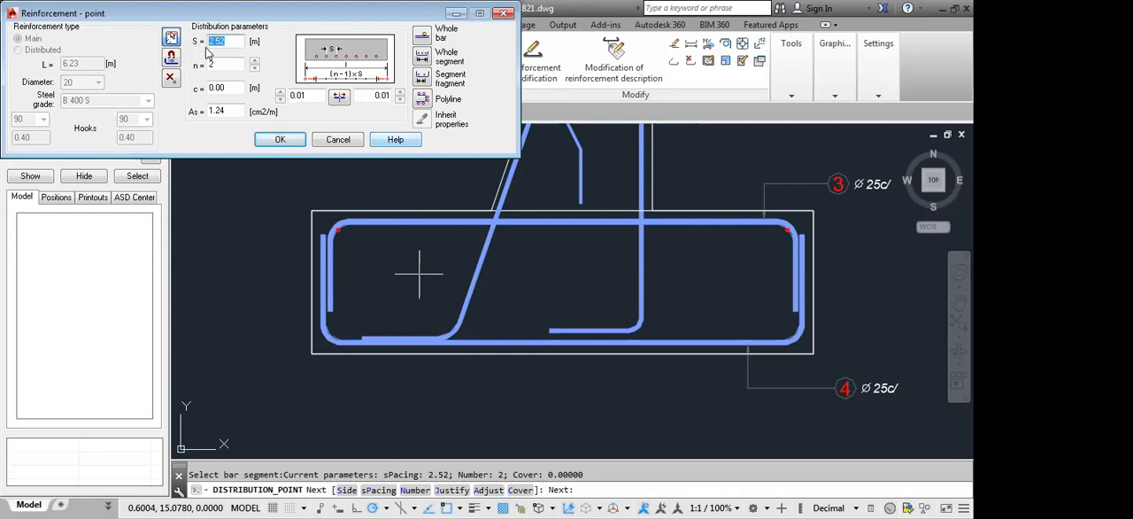
text(0.20)
click(236, 87)
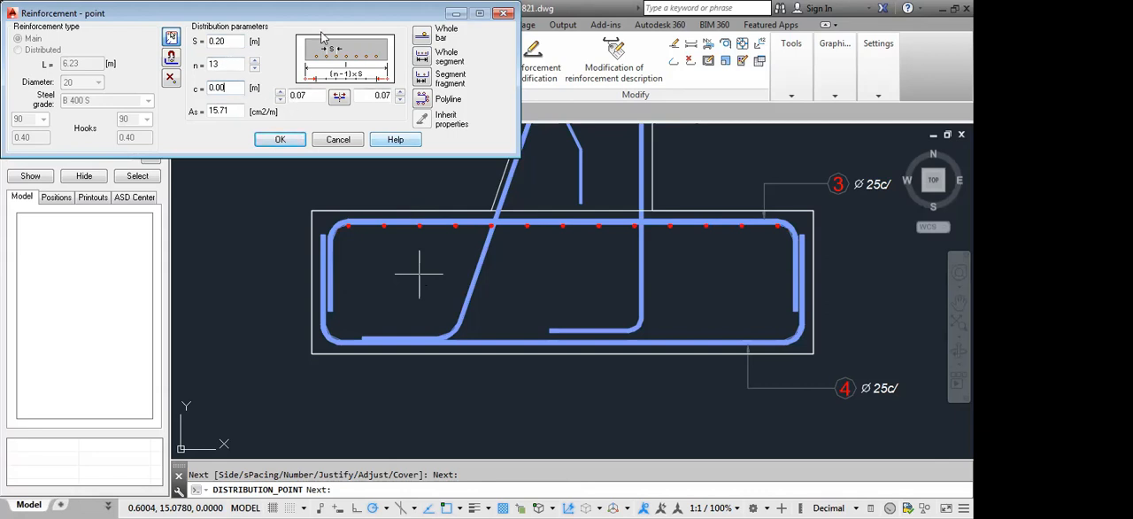
click(401, 393)
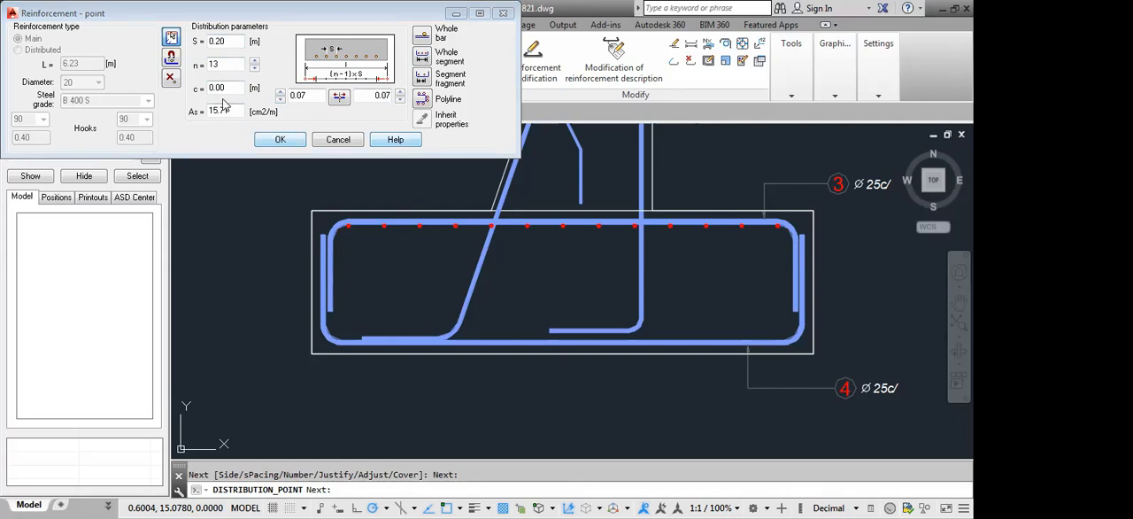
Try a cover of 0.03 m for the distributed bars and restore it to 0
drag(210, 89, 225, 90)
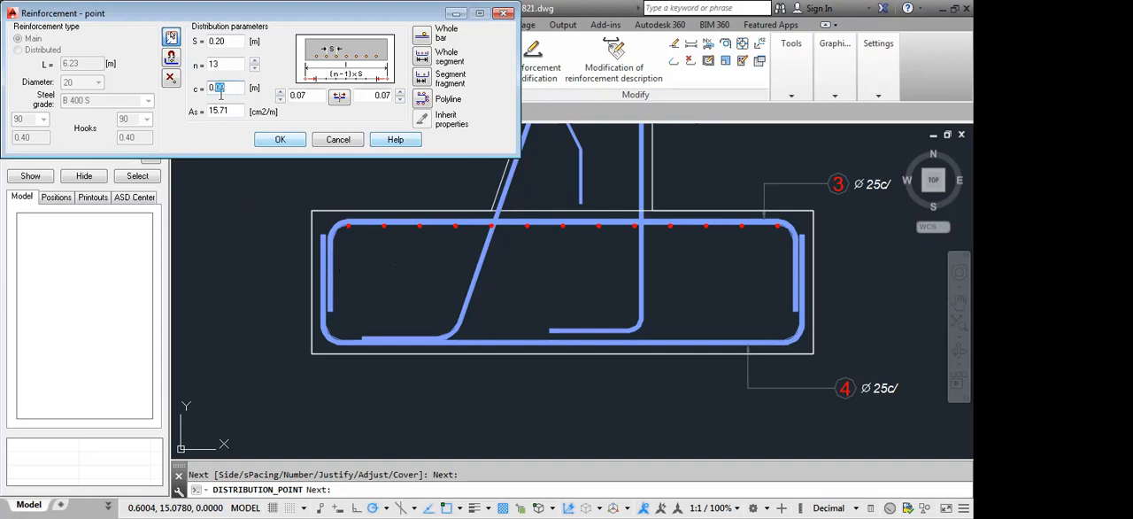
text(0.03)
key(BackSpace)
click(231, 63)
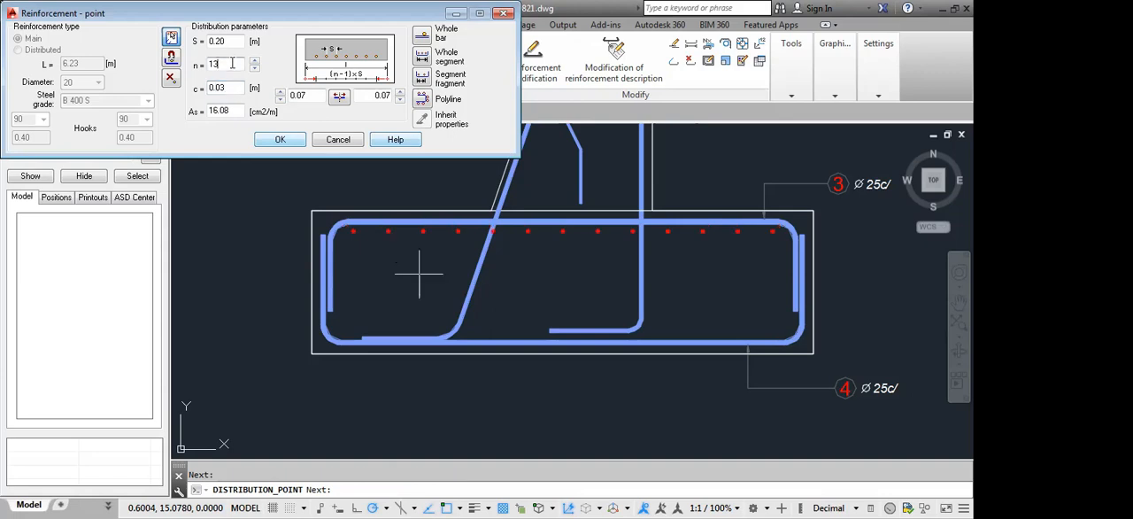
click(220, 89)
drag(220, 92, 225, 100)
text(0)
click(235, 112)
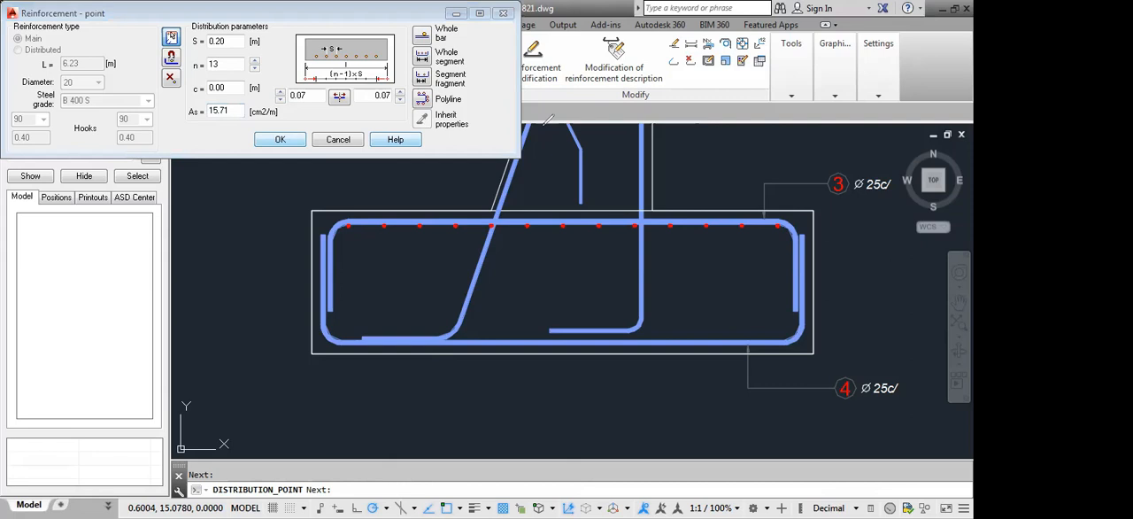
Confirm the point distribution and set its description to converging leaders from individually selected bars in style ET01_PCD
mouse_move(272, 28)
mouse_down()
mouse_move(321, 100)
mouse_move(348, 115)
mouse_move(408, 104)
mouse_up()
click(279, 139)
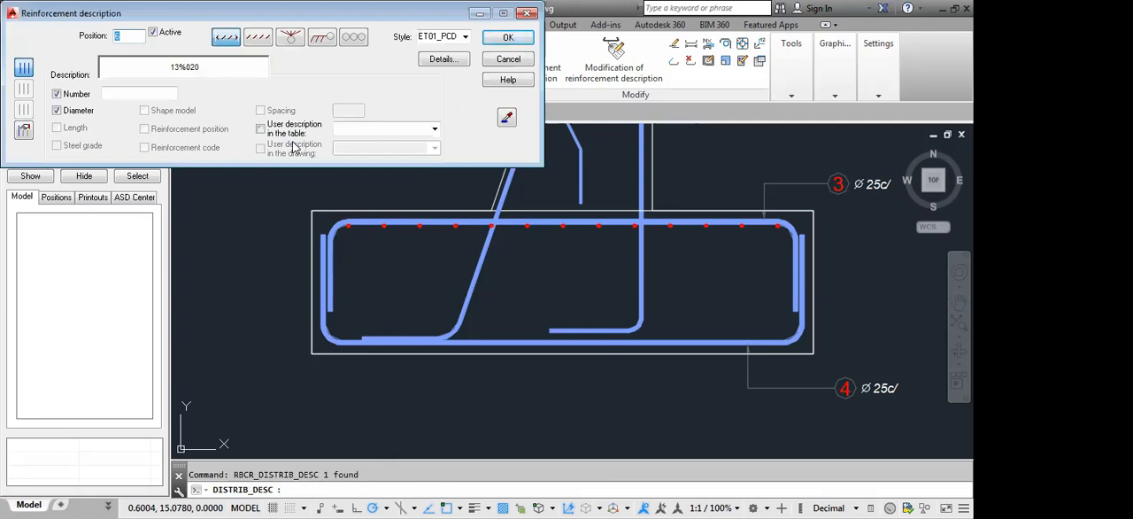
click(327, 393)
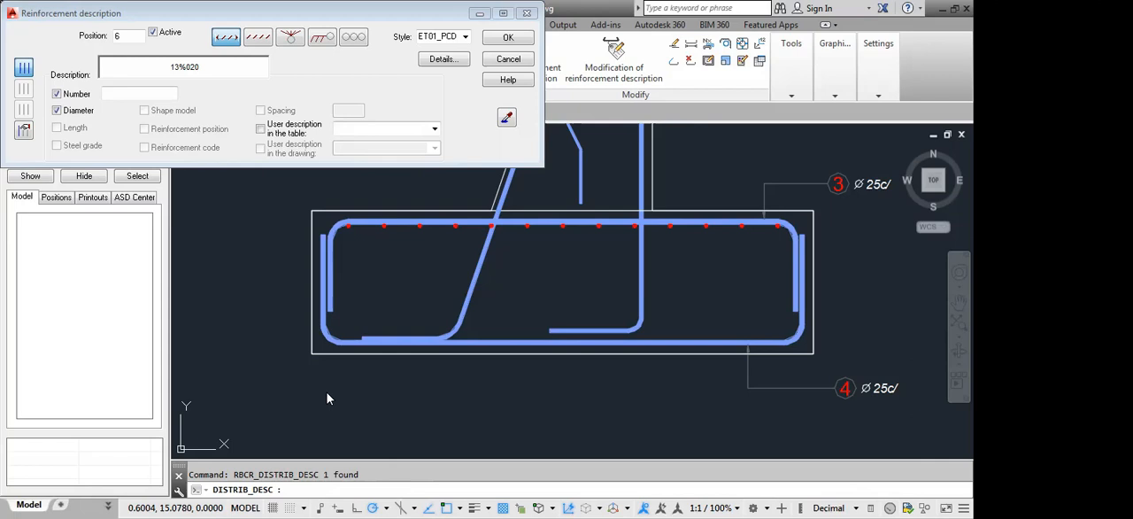
click(291, 37)
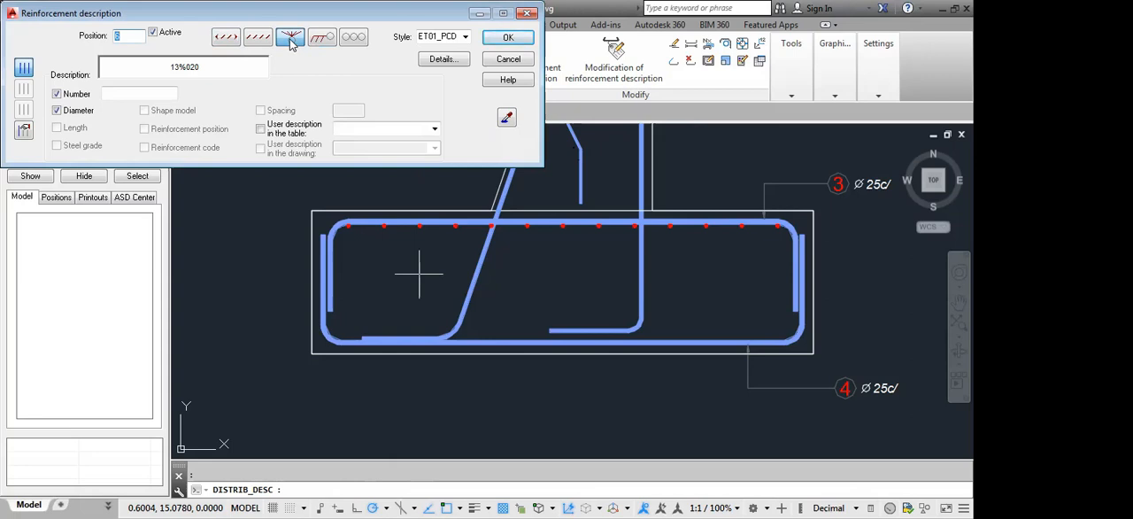
click(466, 39)
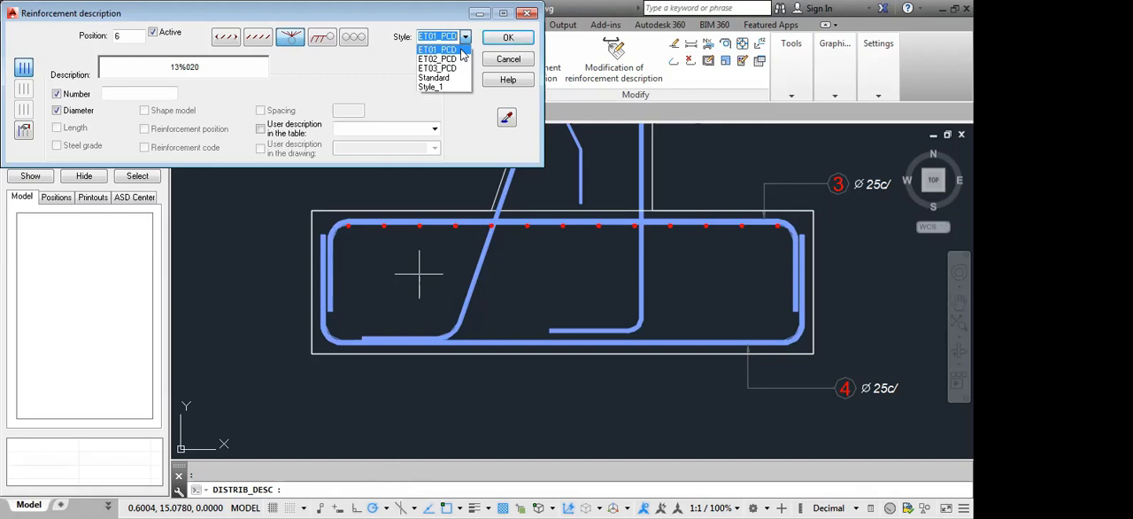
click(461, 50)
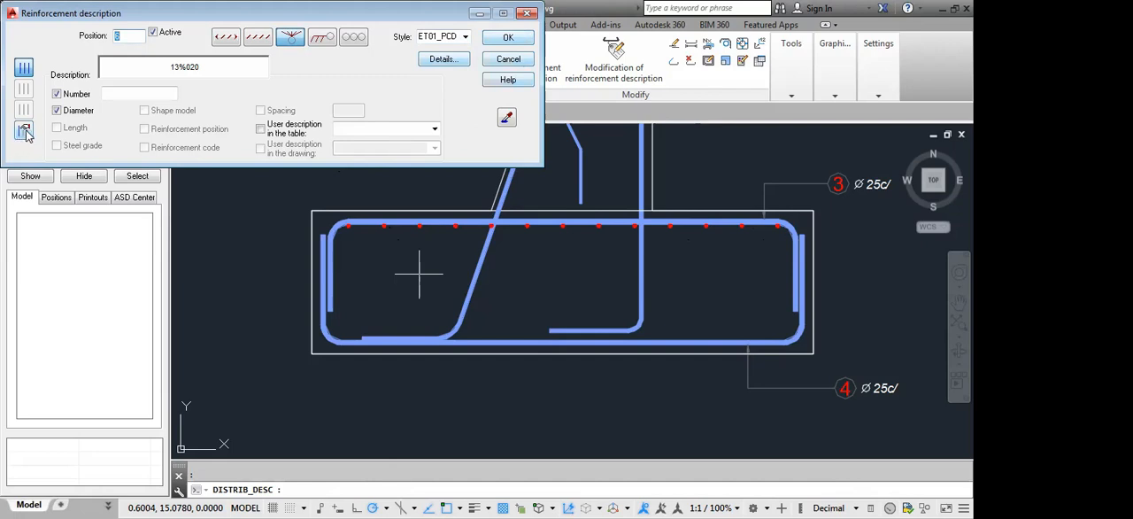
click(24, 131)
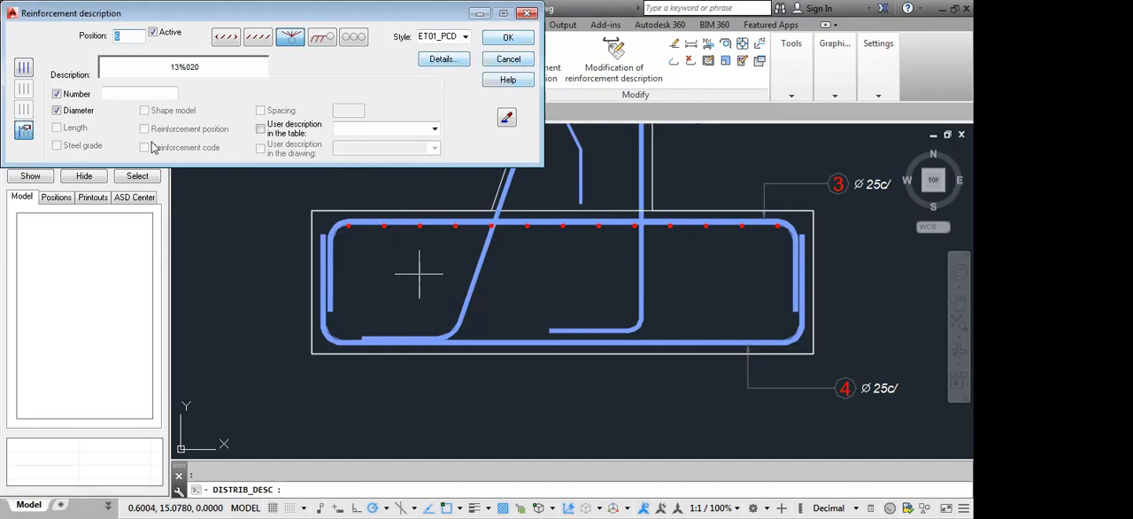
click(508, 39)
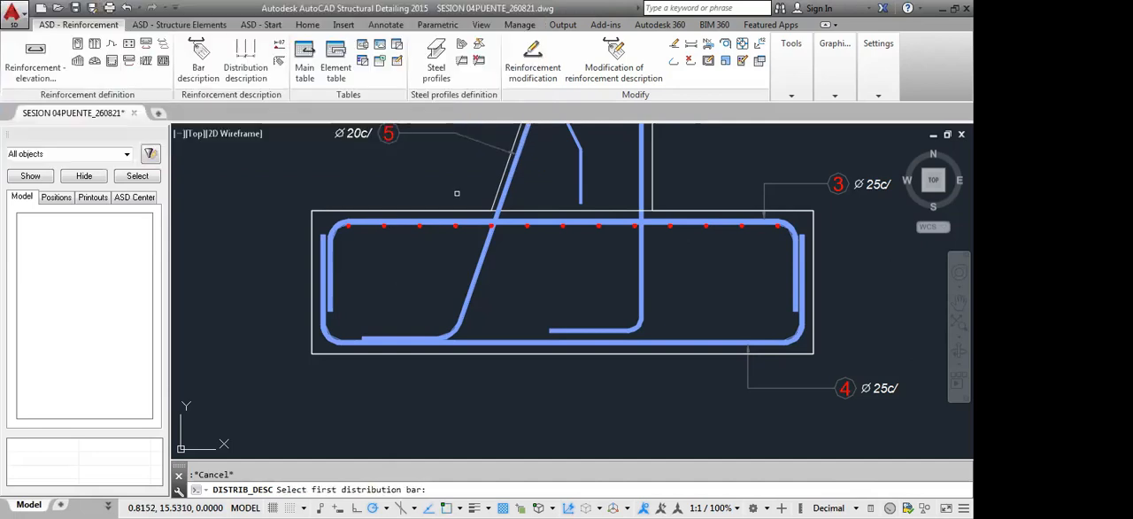
Attach the description's leaders to the first, third and fifth distributed bars and place the label outside the footing, below label 5
scroll(357, 233, up, 4)
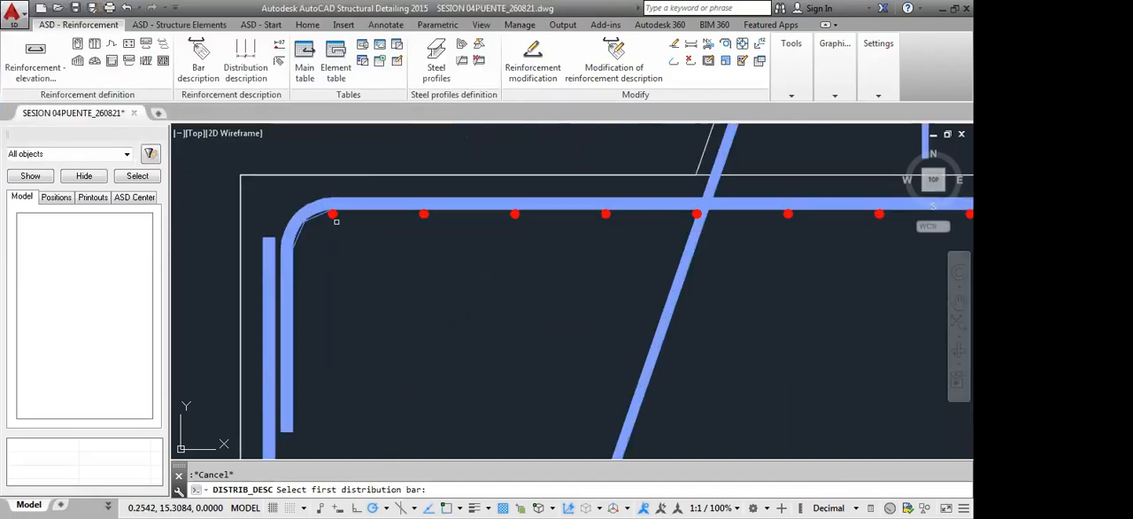
scroll(531, 247, down, 2)
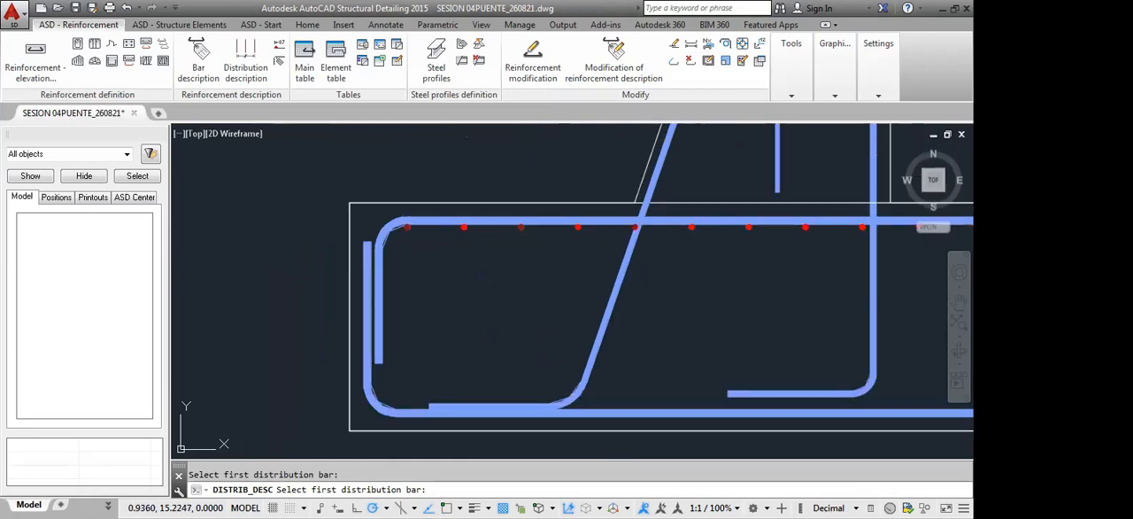
scroll(619, 262, down, 2)
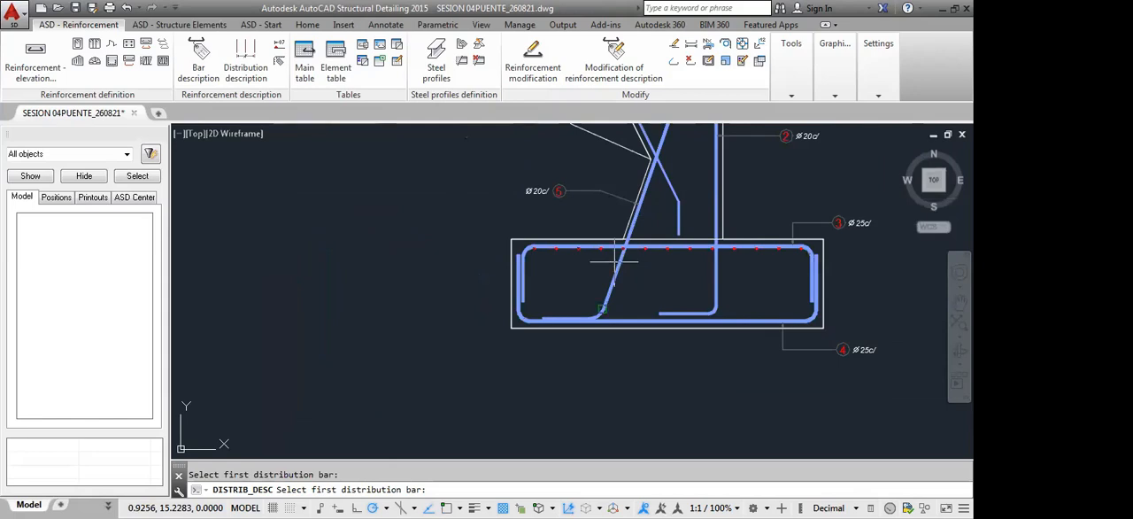
click(613, 262)
click(469, 207)
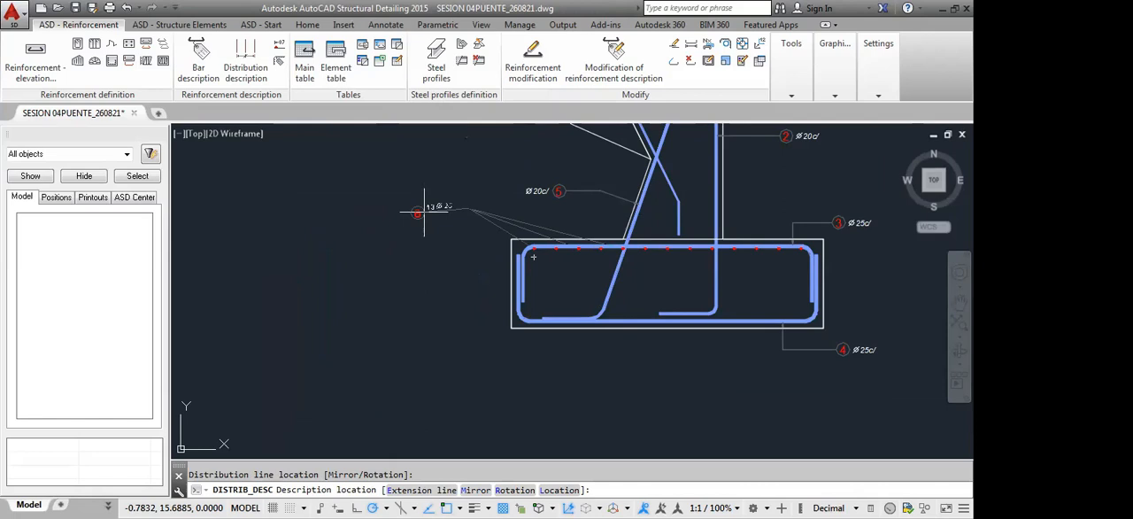
key(F8)
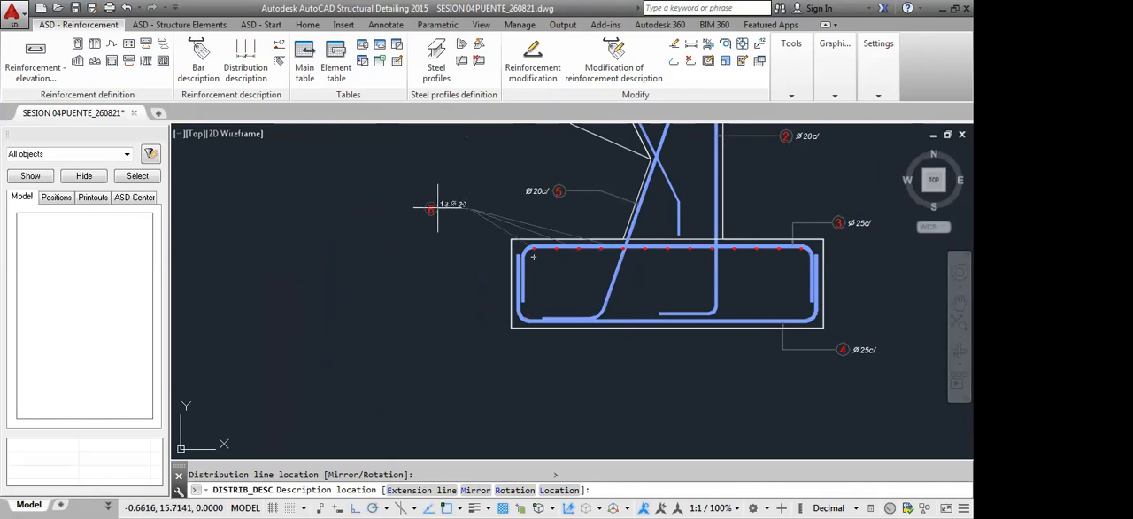
click(437, 207)
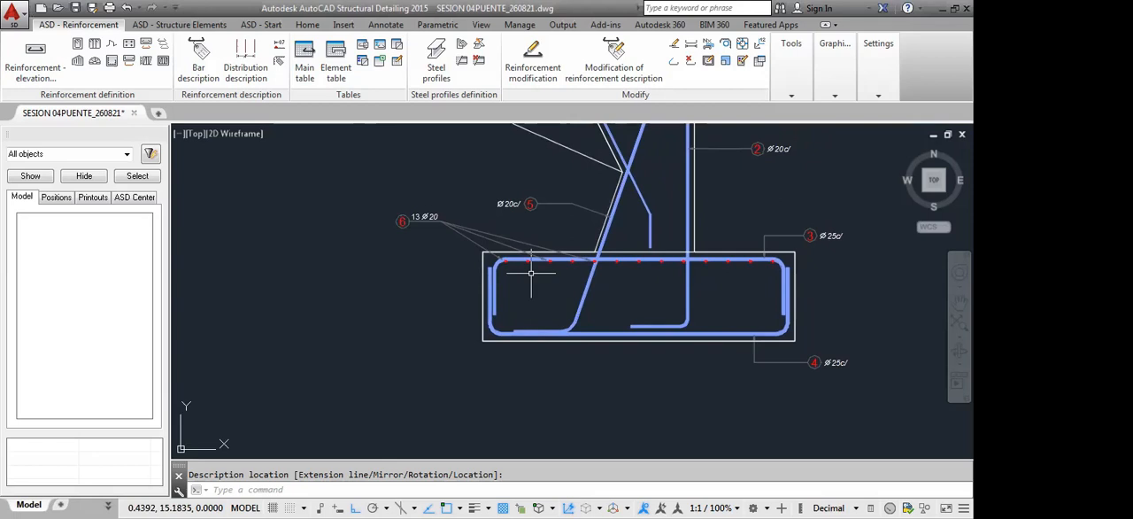
Examine the labelled point bars along the footing's top bar in the side section and compare them with the front view
scroll(484, 284, up, 4)
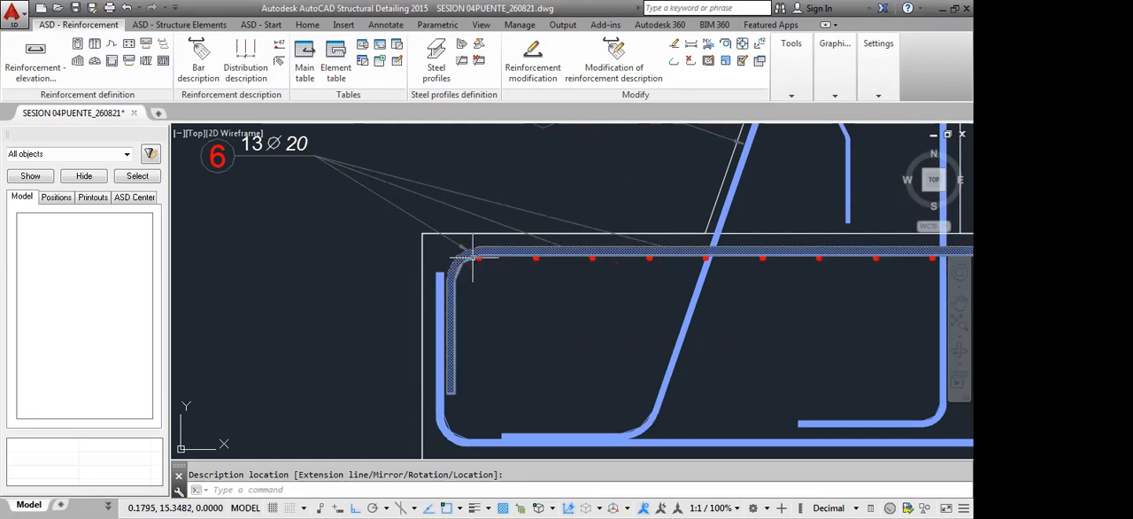
scroll(536, 259, down, 6)
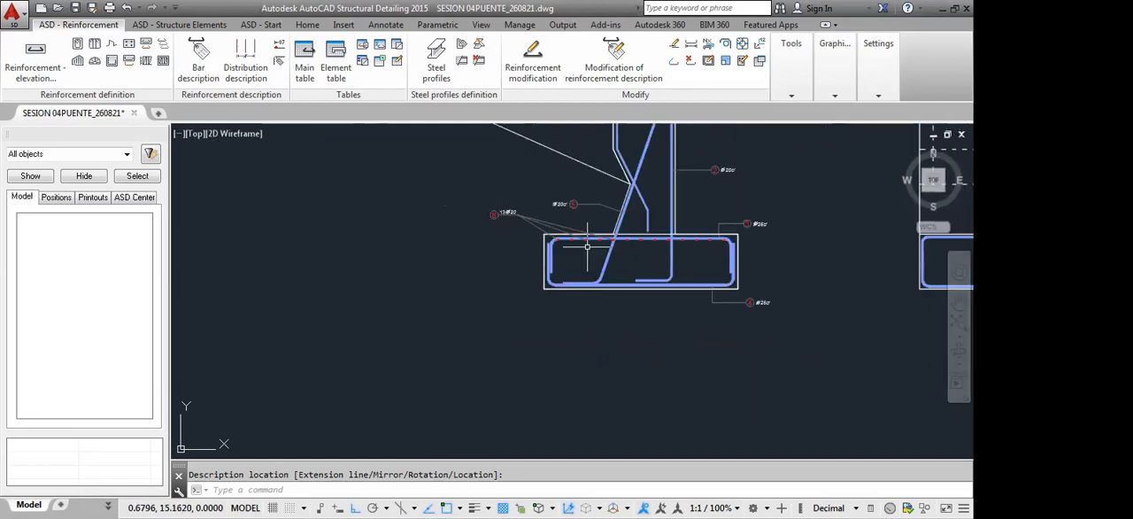
scroll(757, 232, up, 5)
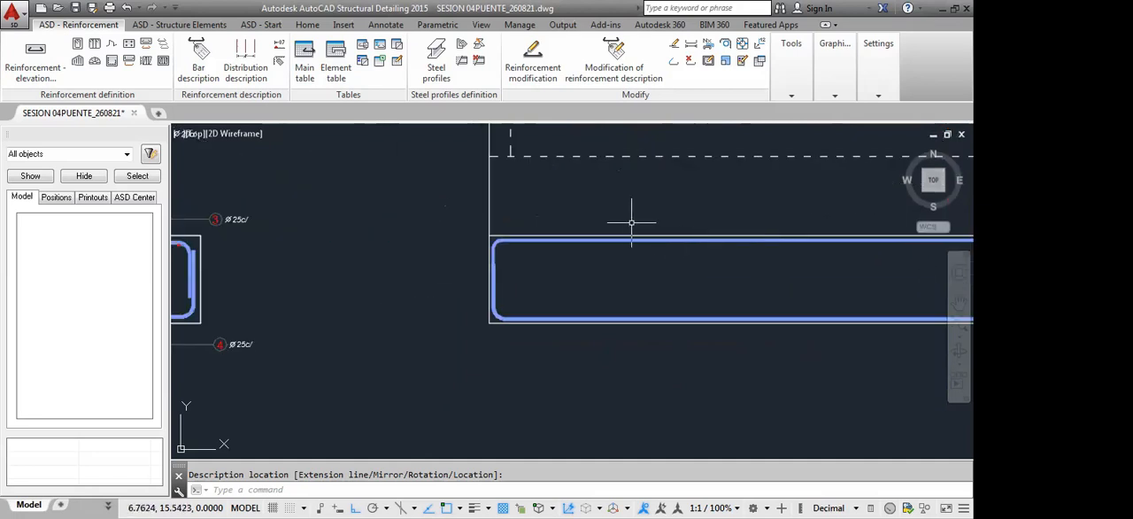
scroll(626, 227, down, 6)
scroll(536, 232, up, 4)
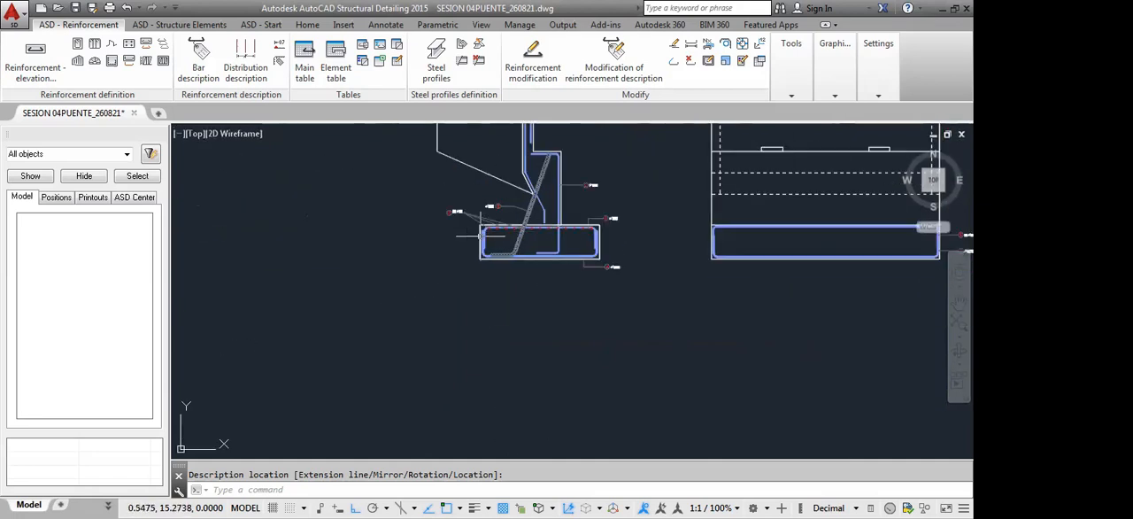
scroll(536, 232, up, 5)
middle_drag(572, 233, 539, 268)
middle_drag(618, 268, 603, 276)
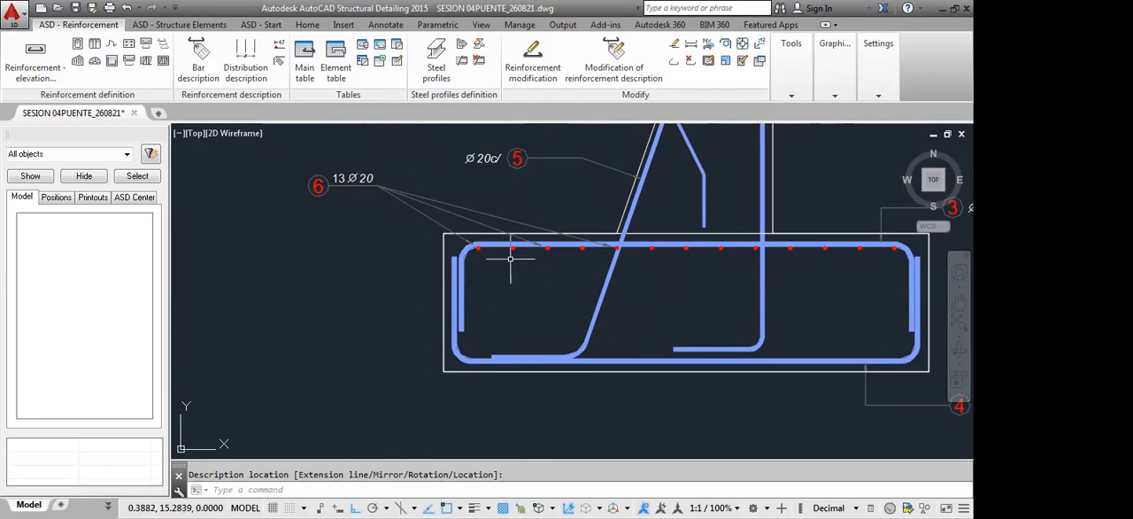
scroll(510, 257, up, 4)
scroll(492, 238, down, 2)
scroll(493, 236, down, 5)
scroll(572, 250, up, 1)
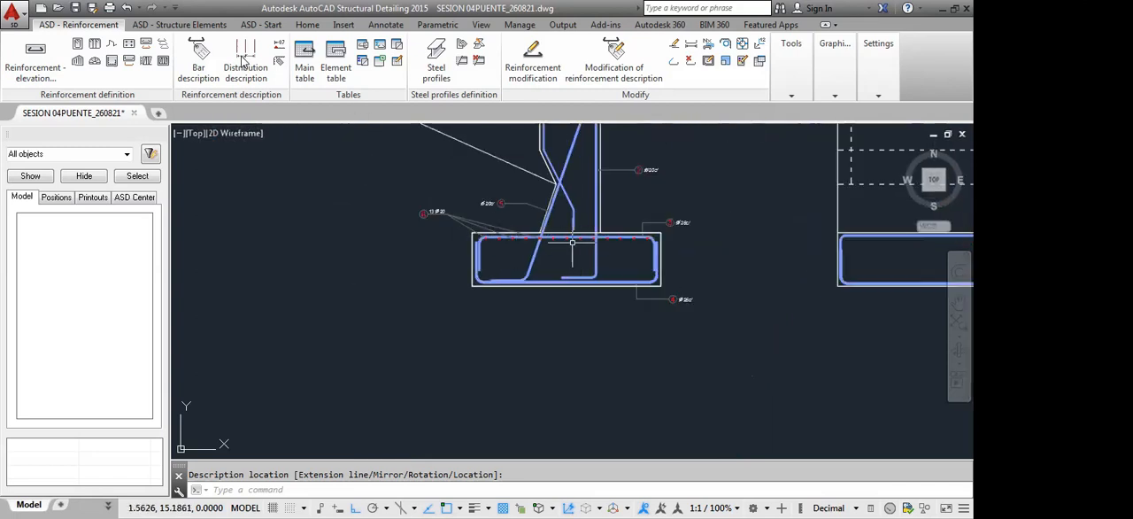
scroll(572, 241, up, 2)
scroll(554, 234, up, 5)
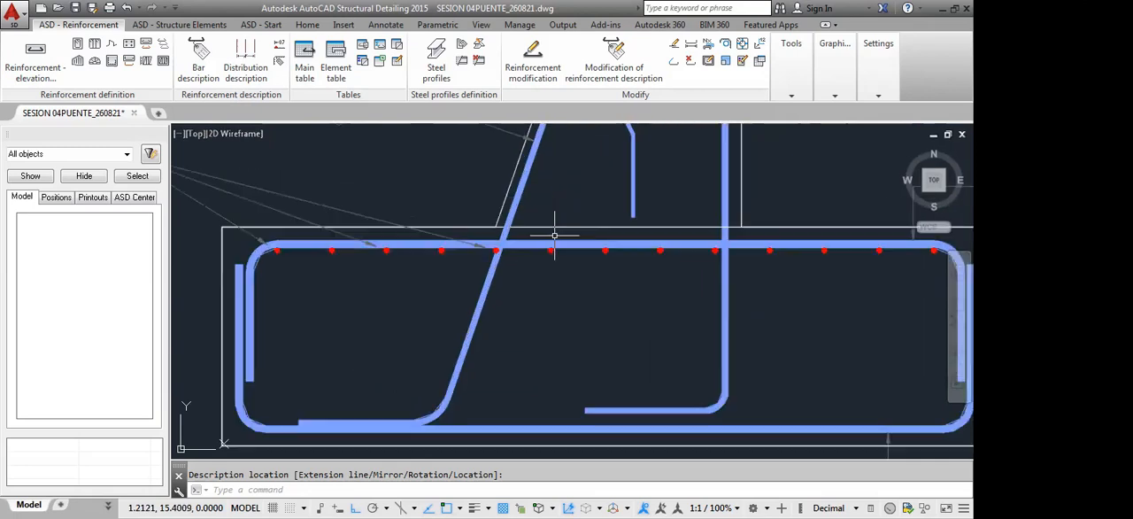
text(da)
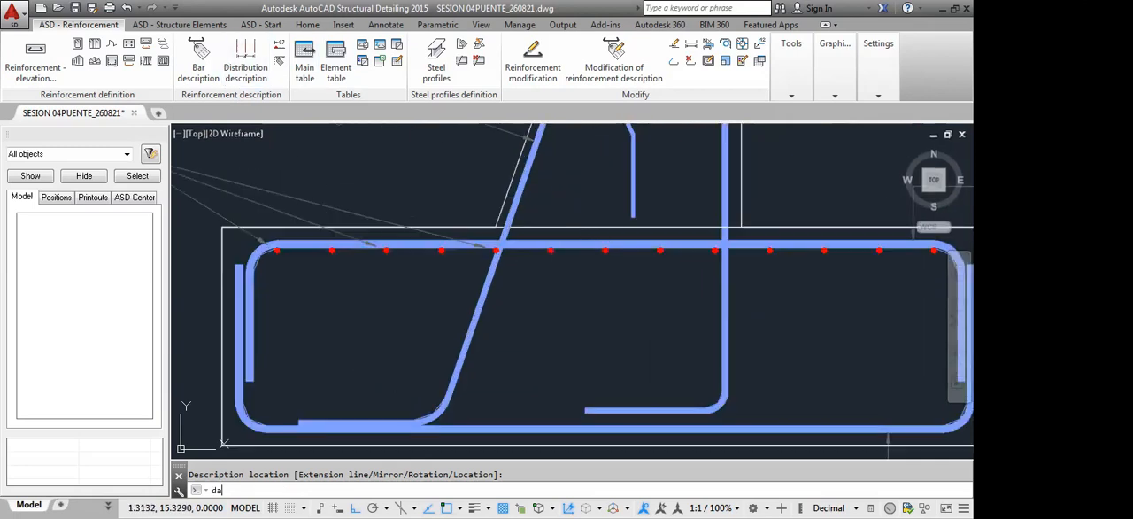
key(Return)
click(604, 229)
scroll(605, 230, up, 3)
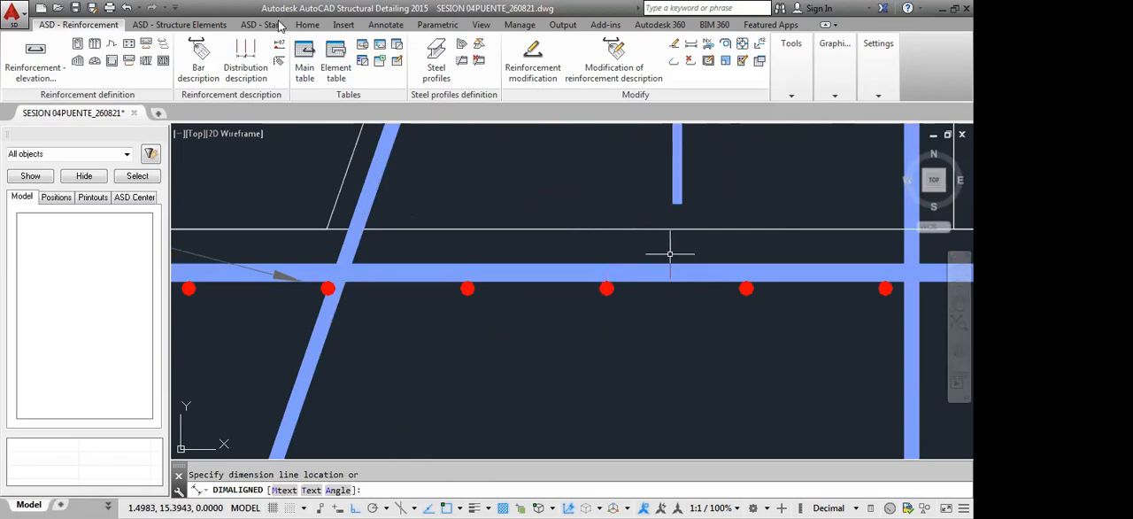
key(Escape)
Add a vertical linear dimension from the footing's top edge to a distributed bar in the side section
click(386, 24)
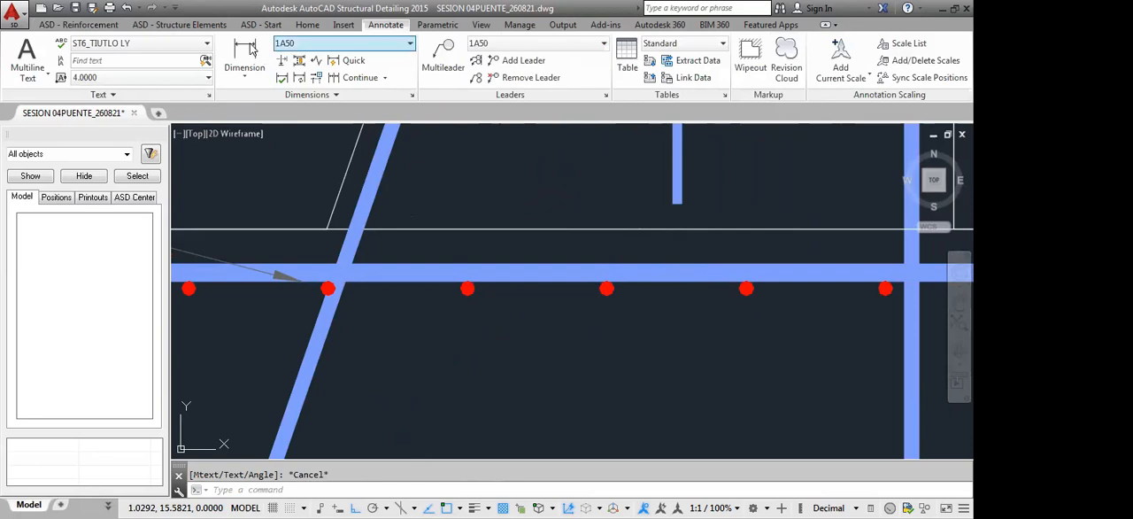
click(244, 60)
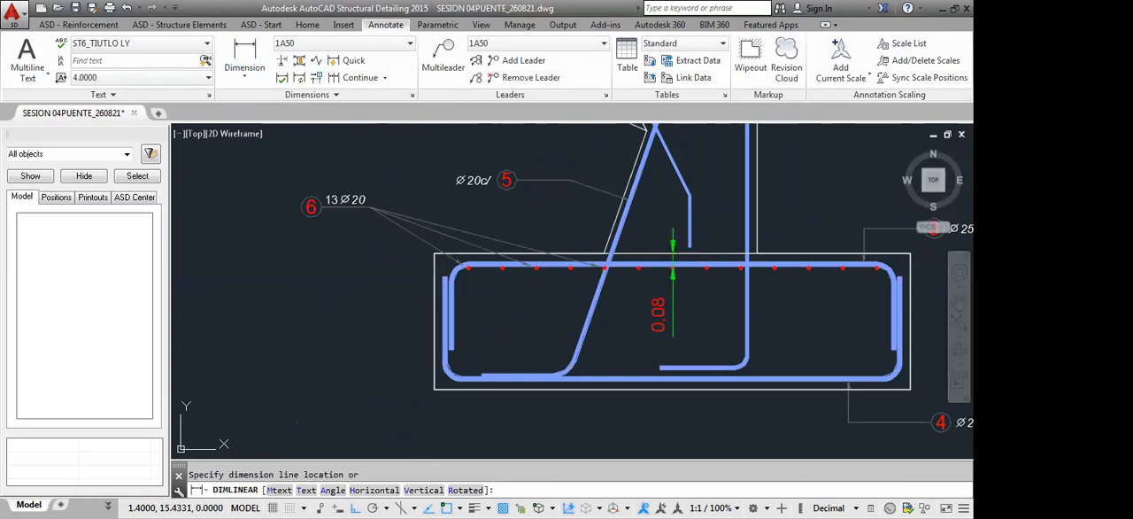
click(672, 292)
scroll(673, 292, up, 2)
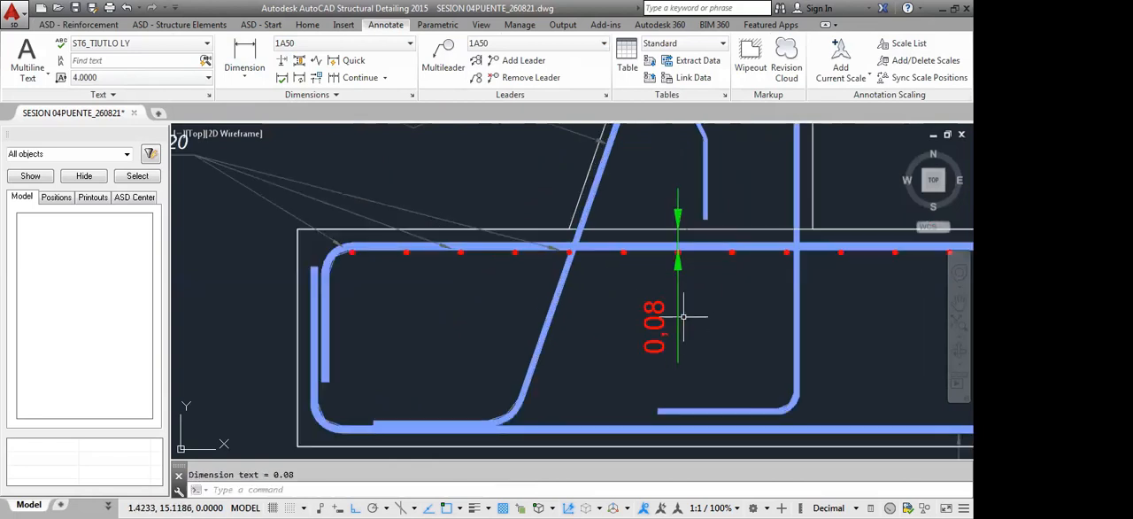
Modify the front view's top footing bar by setting its cover to 0.08 m
scroll(665, 251, down, 4)
scroll(664, 249, down, 2)
scroll(832, 238, up, 2)
middle_drag(842, 259, 675, 266)
scroll(675, 266, up, 4)
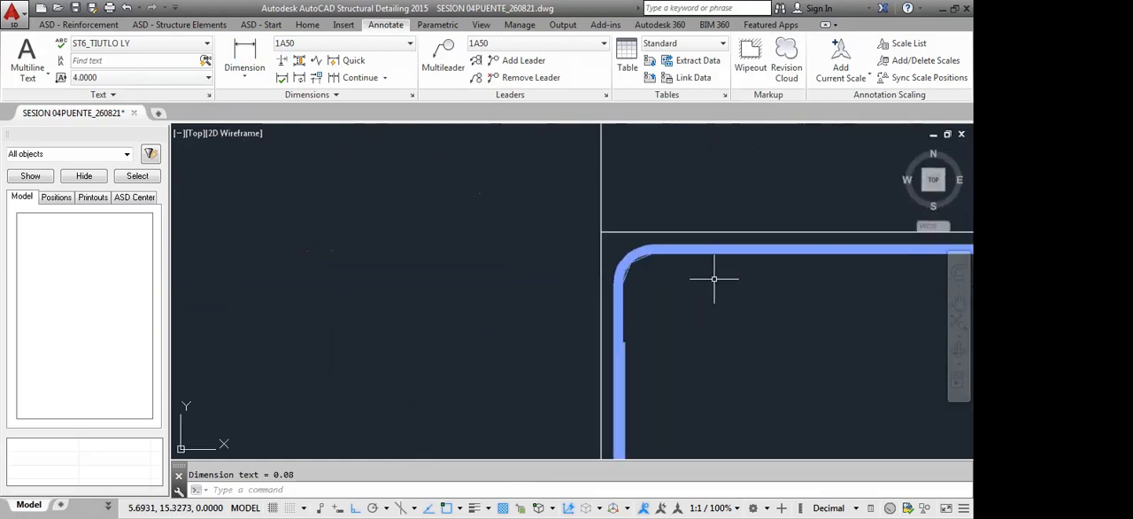
click(712, 260)
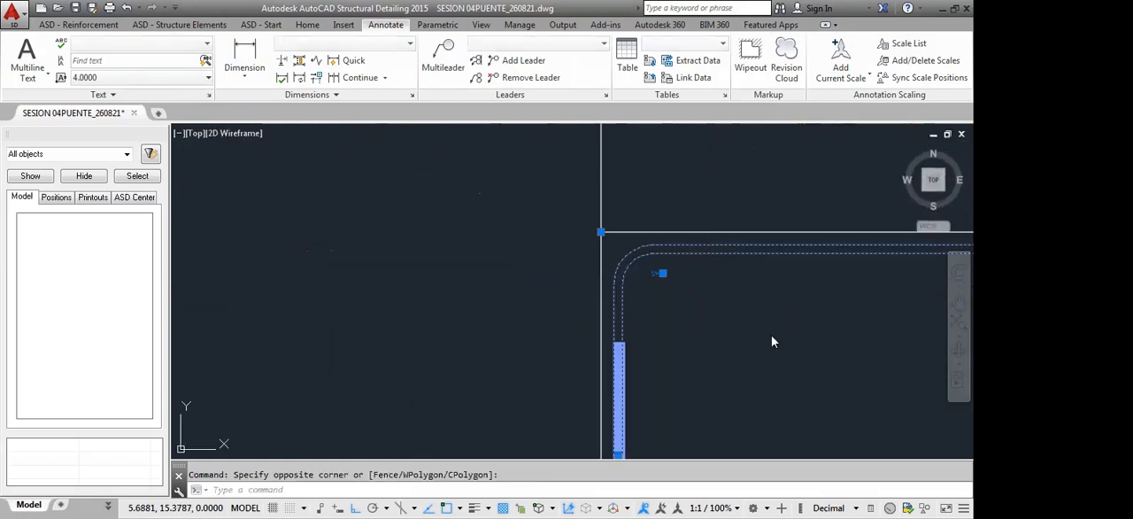
drag(78, 85, 72, 92)
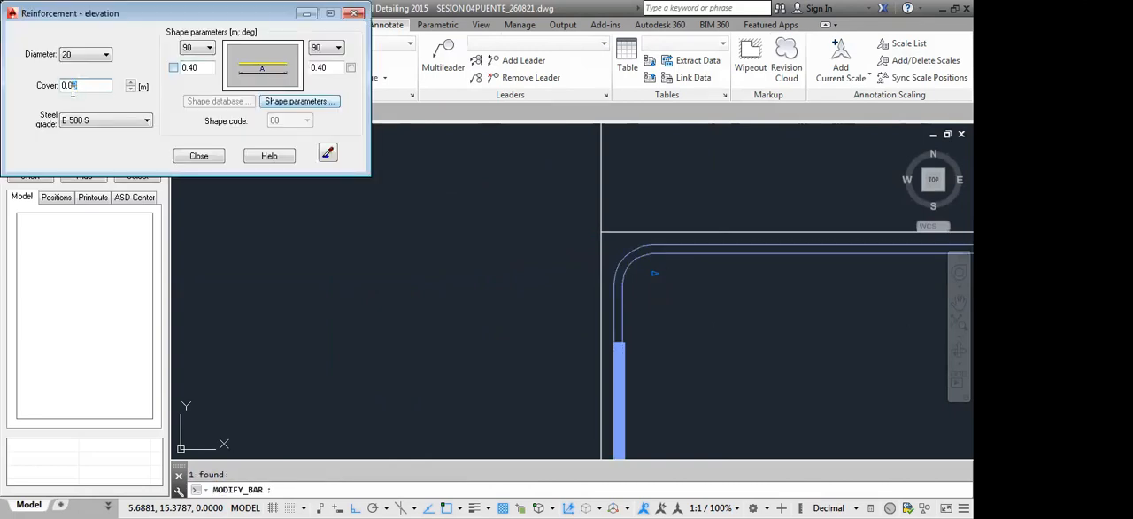
click(198, 155)
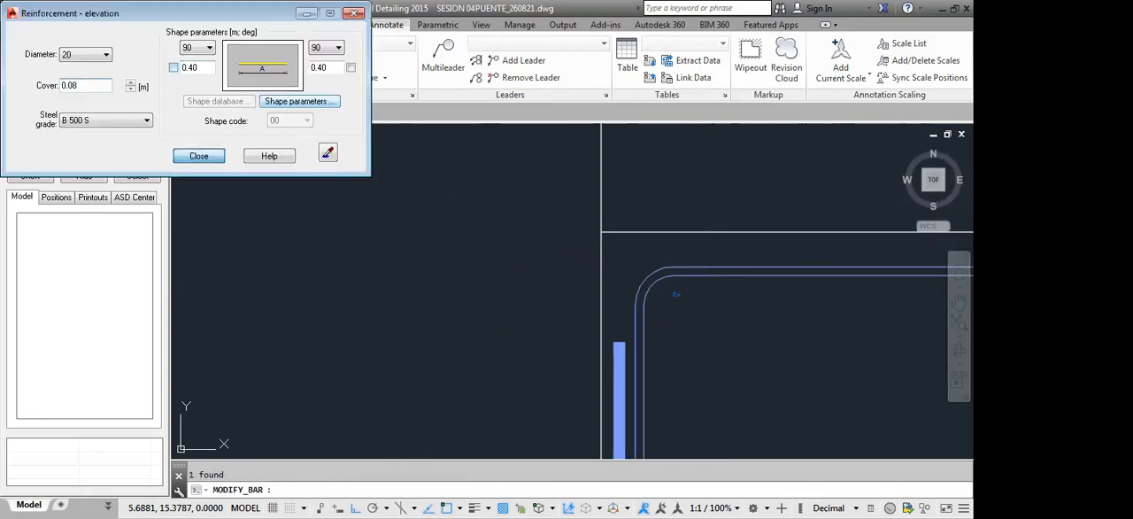
Delete the vertical dimension between the footing's top edge and the distributed bar in the side section
scroll(492, 201, down, 5)
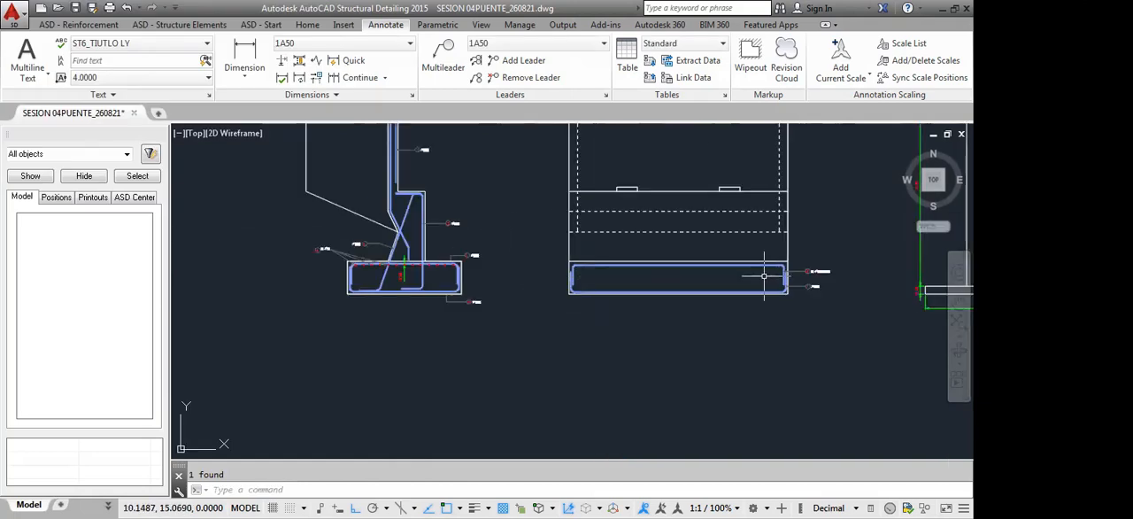
scroll(346, 268, up, 4)
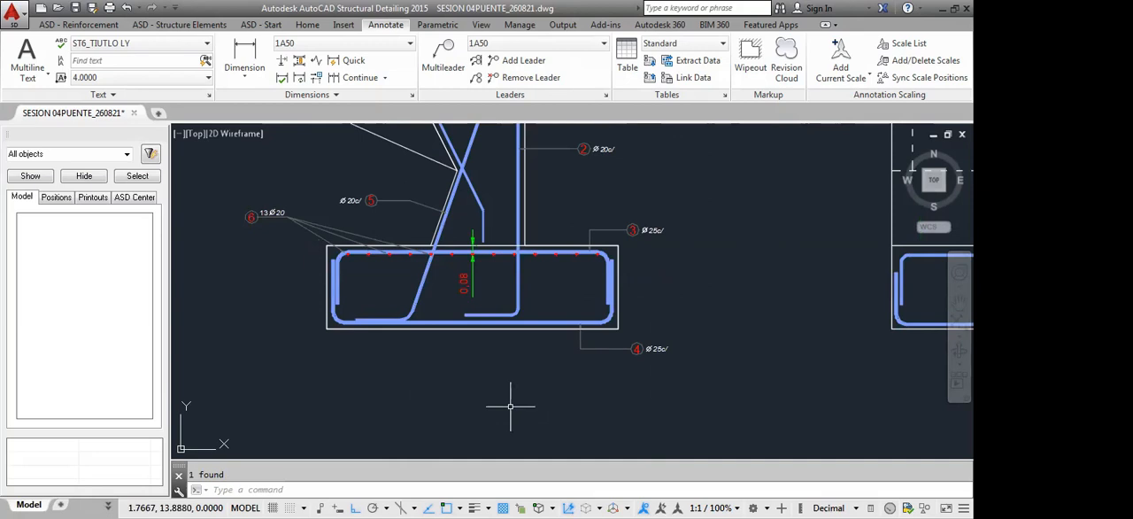
scroll(483, 265, up, 4)
click(482, 265)
click(422, 296)
key(Delete)
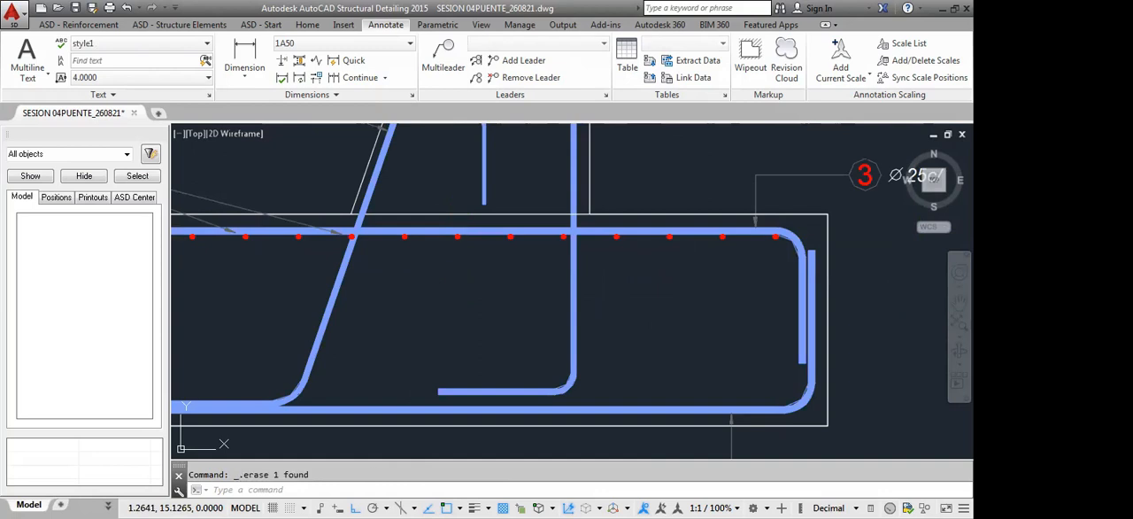
scroll(509, 275, down, 2)
scroll(509, 274, down, 3)
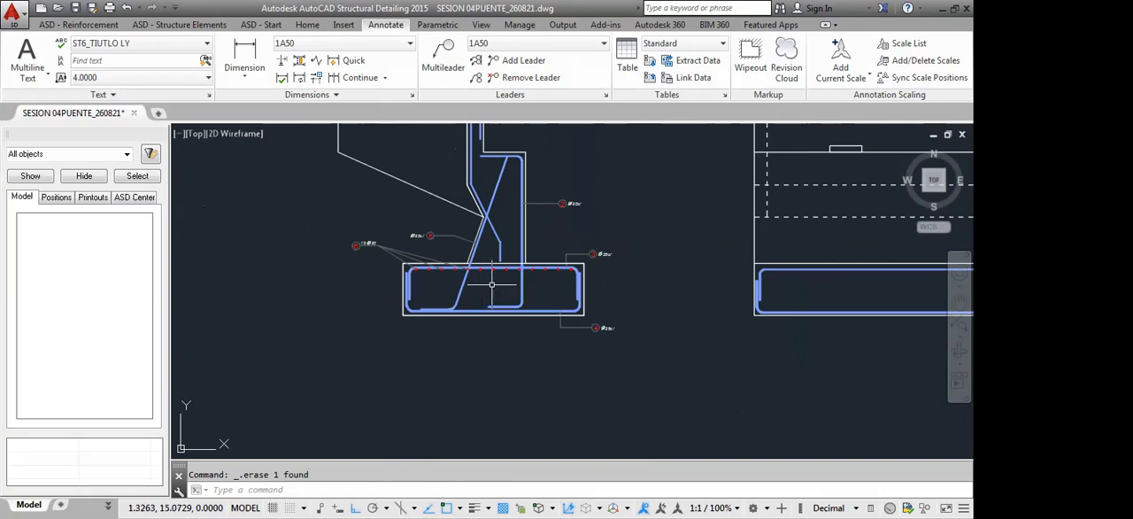
middle_drag(563, 283, 536, 267)
scroll(536, 266, up, 5)
scroll(536, 267, down, 5)
click(98, 25)
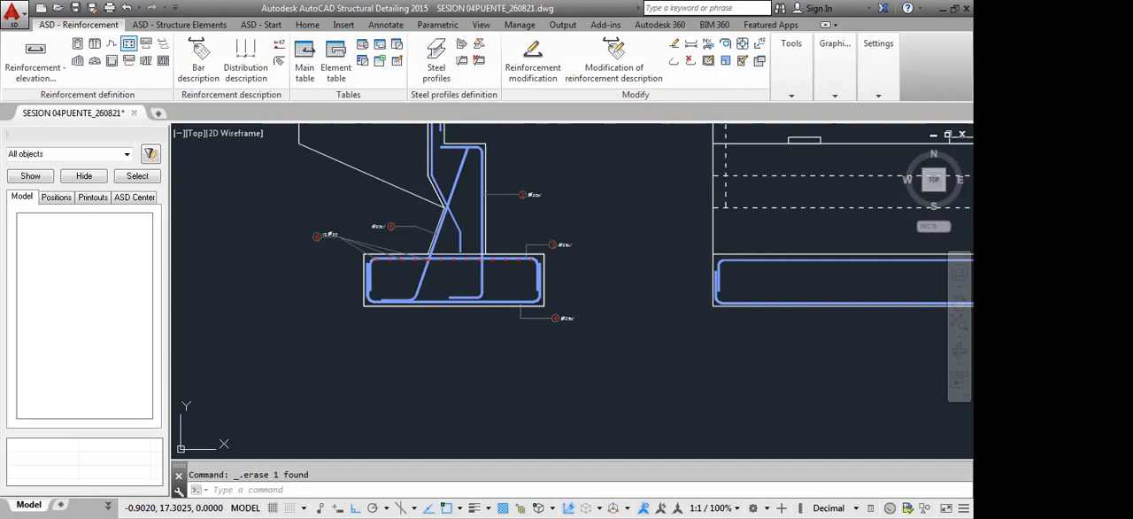
click(146, 61)
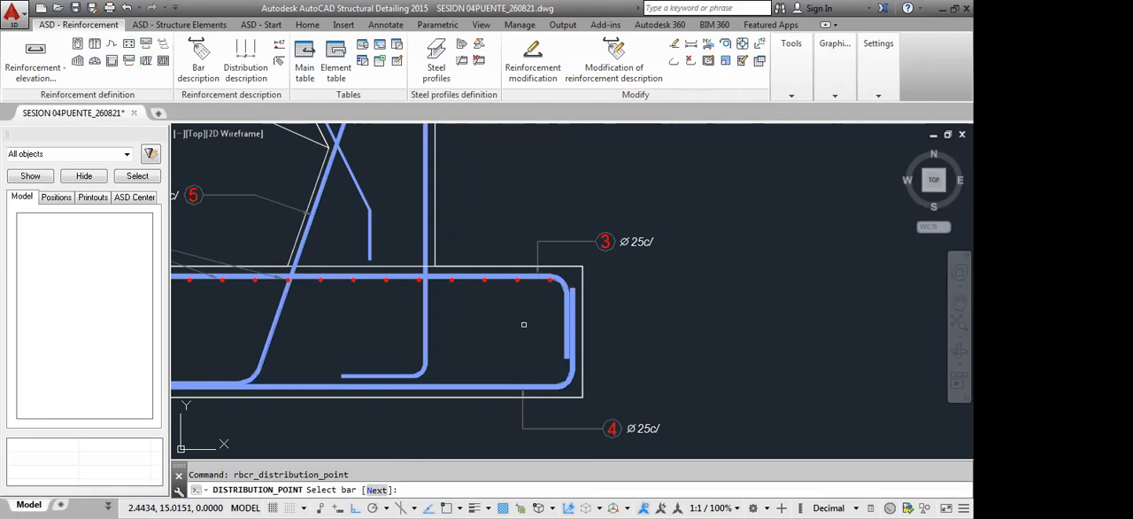
key(Escape)
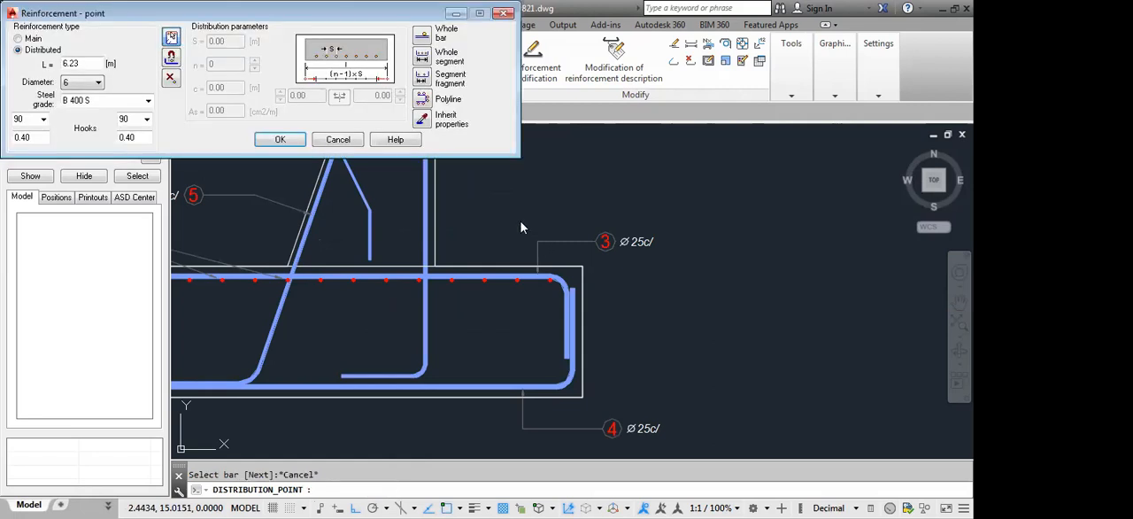
key(Escape)
key(Escape)
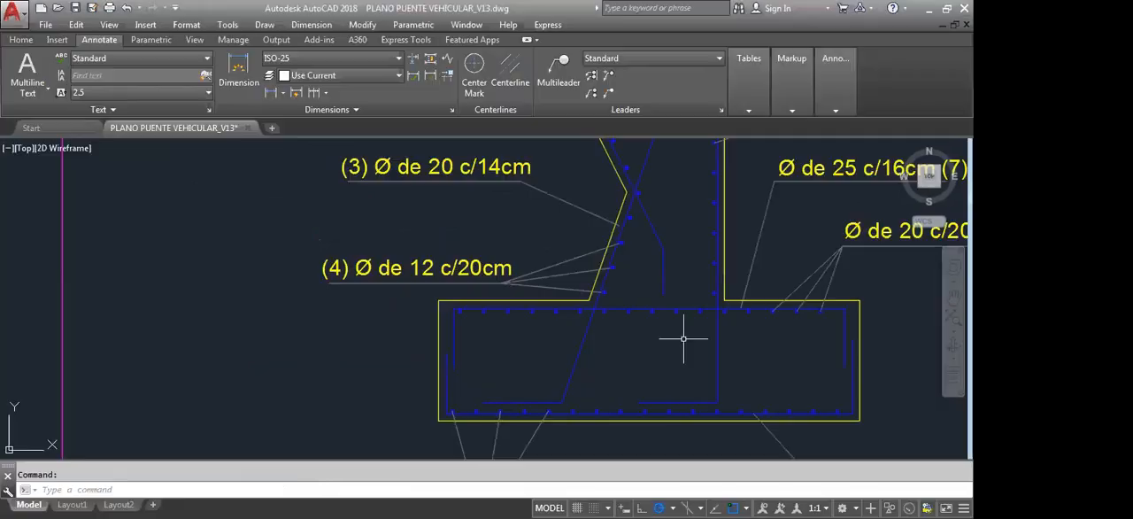
Distribute the side section's top footing bar, position 3, as points along the whole top segment of the front view's top footing bar
mouse_move(753, 337)
middle_down()
mouse_move(718, 369)
mouse_move(739, 258)
mouse_move(690, 292)
middle_up()
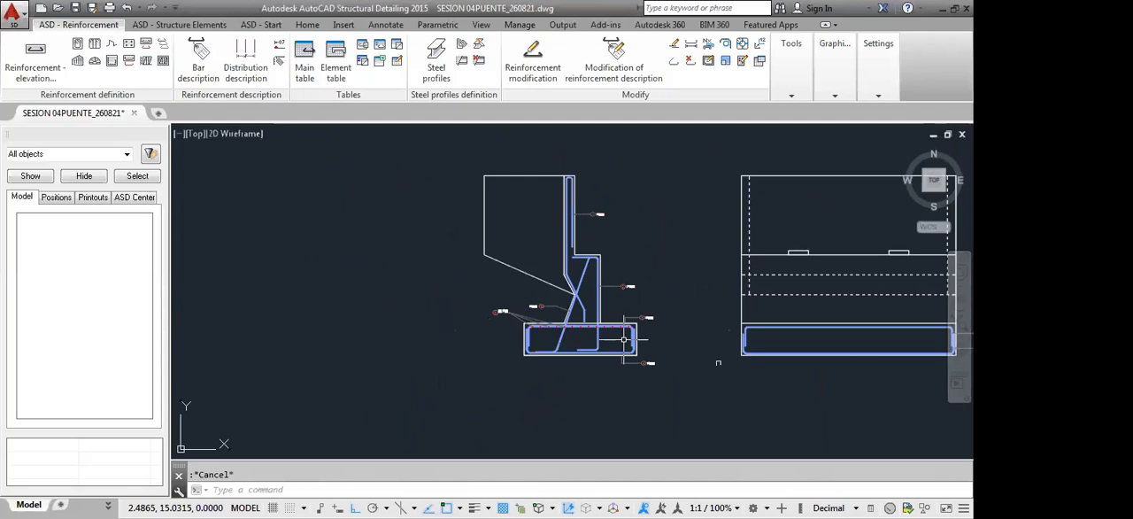
scroll(624, 339, up, 4)
scroll(546, 297, down, 2)
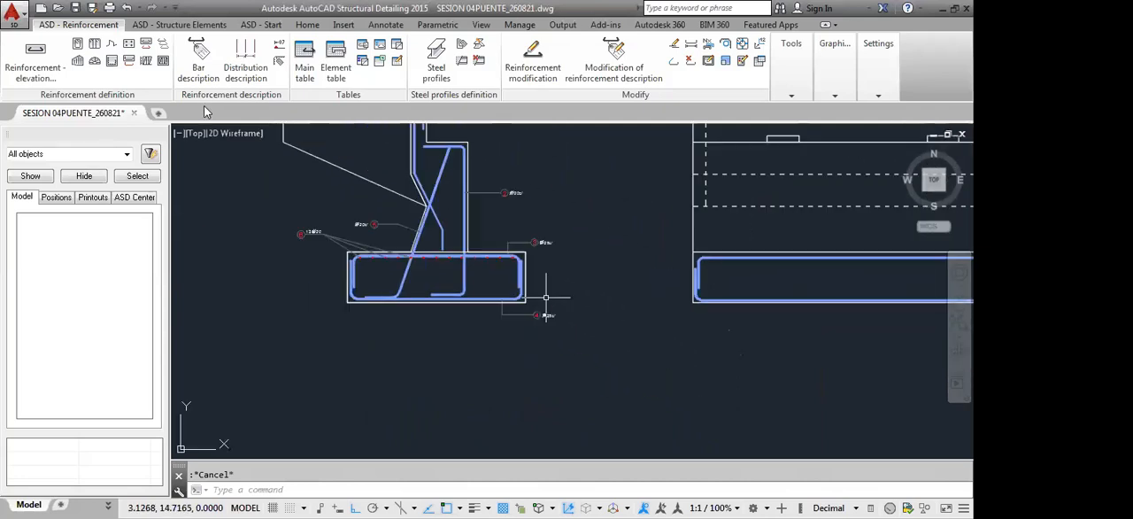
click(145, 60)
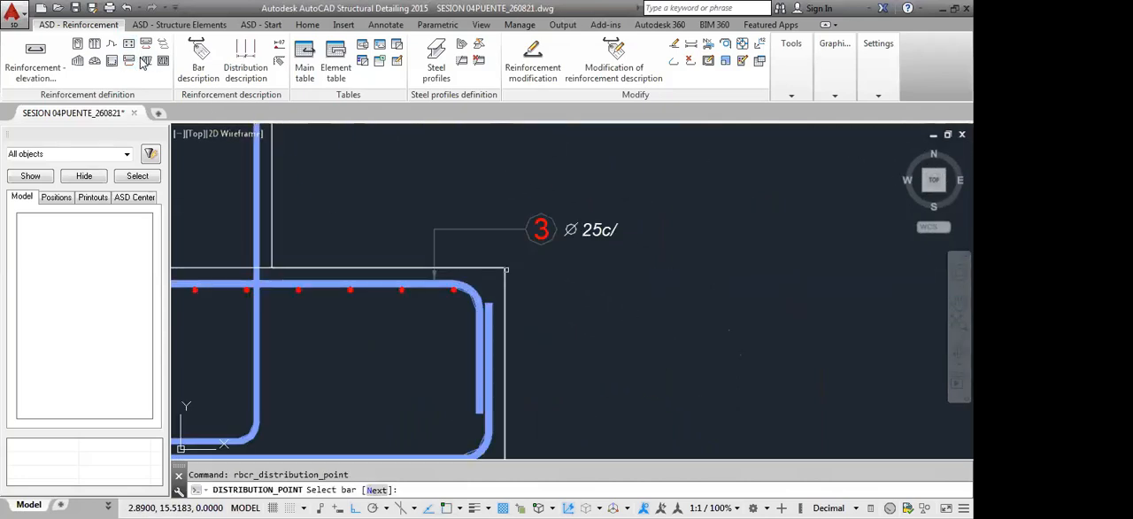
click(387, 283)
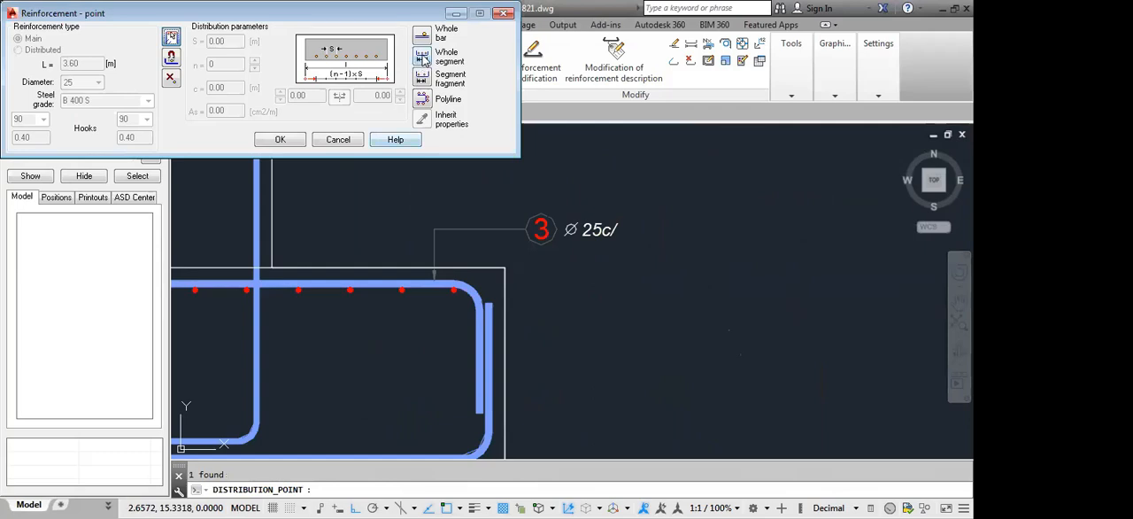
click(423, 58)
scroll(593, 271, down, 8)
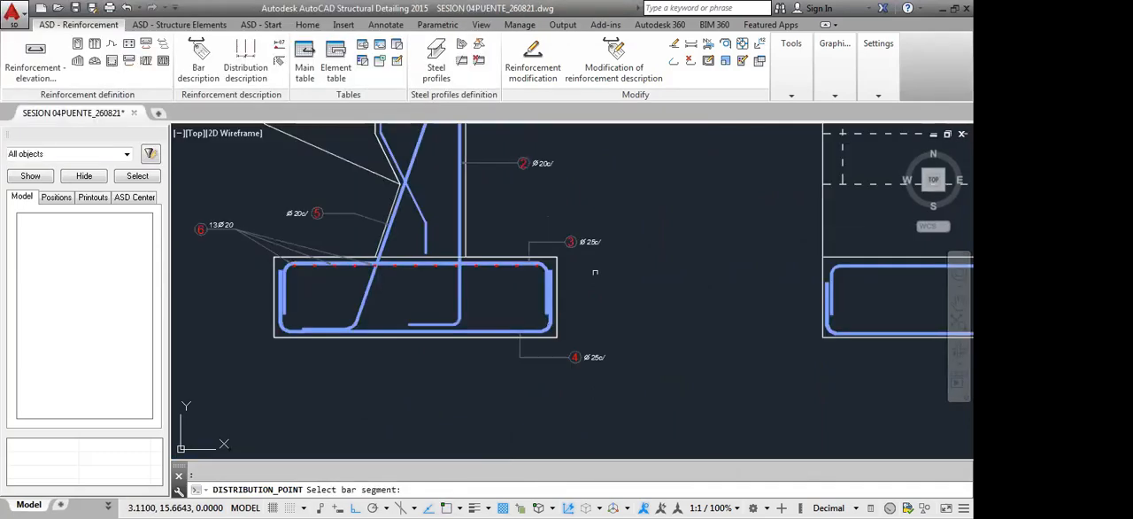
scroll(766, 293, up, 4)
click(766, 270)
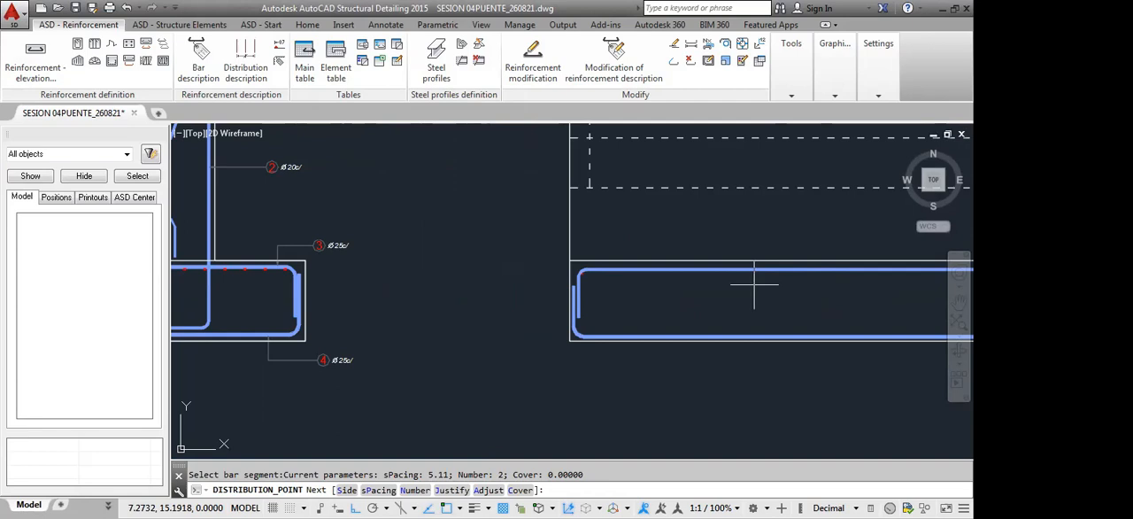
Switch the distributed point bars to the outer side of the front view's top footing bar and finish placing the distribution
scroll(531, 282, up, 6)
scroll(531, 282, up, 2)
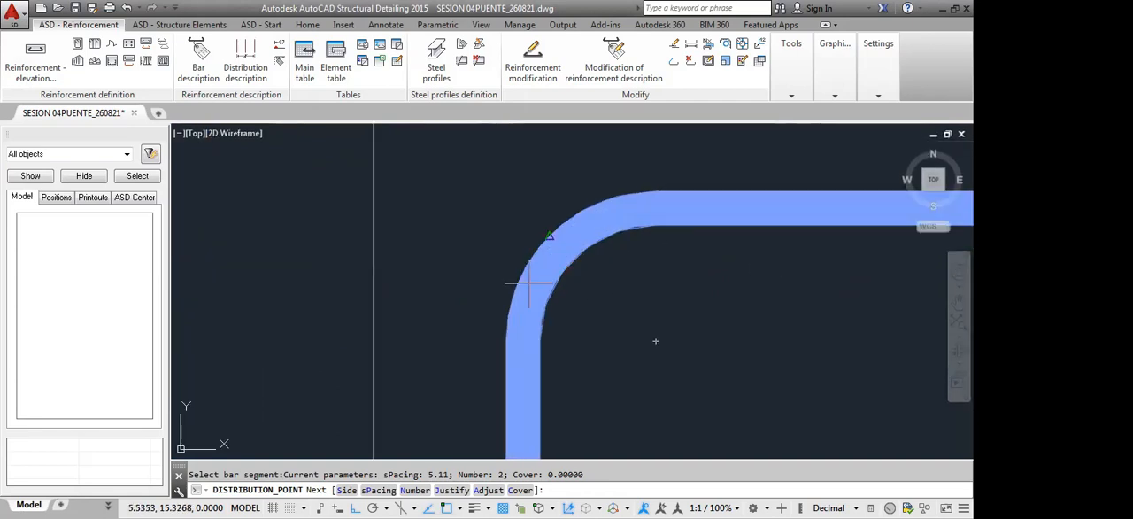
scroll(571, 326, down, 5)
middle_drag(589, 323, 674, 309)
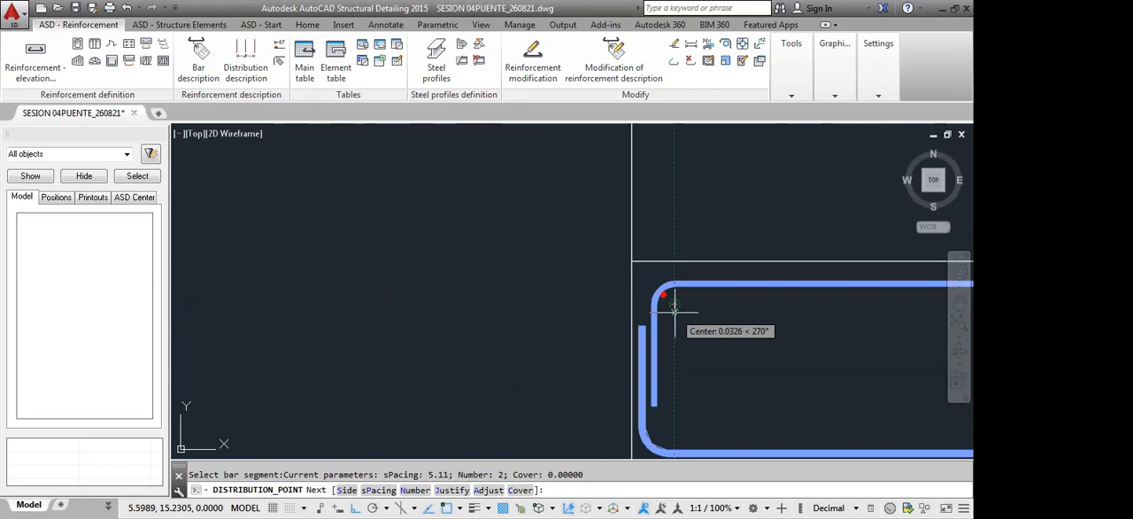
scroll(675, 310, up, 1)
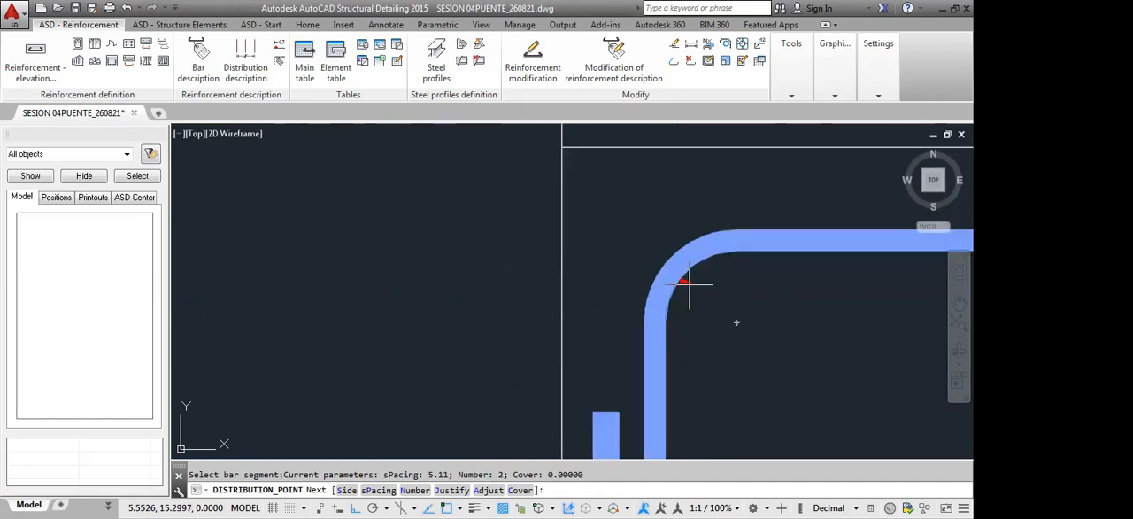
scroll(697, 246, down, 5)
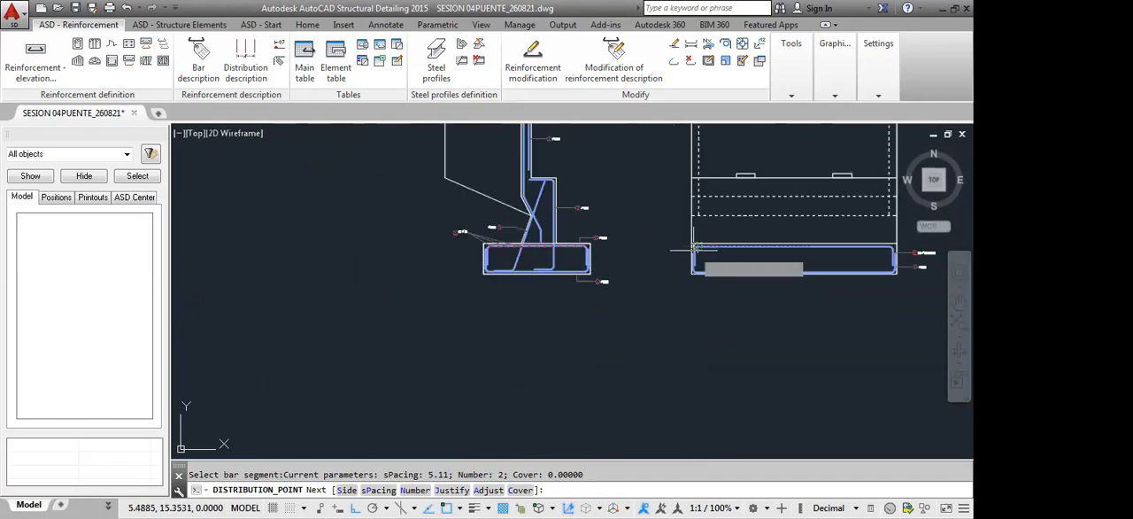
scroll(697, 246, up, 3)
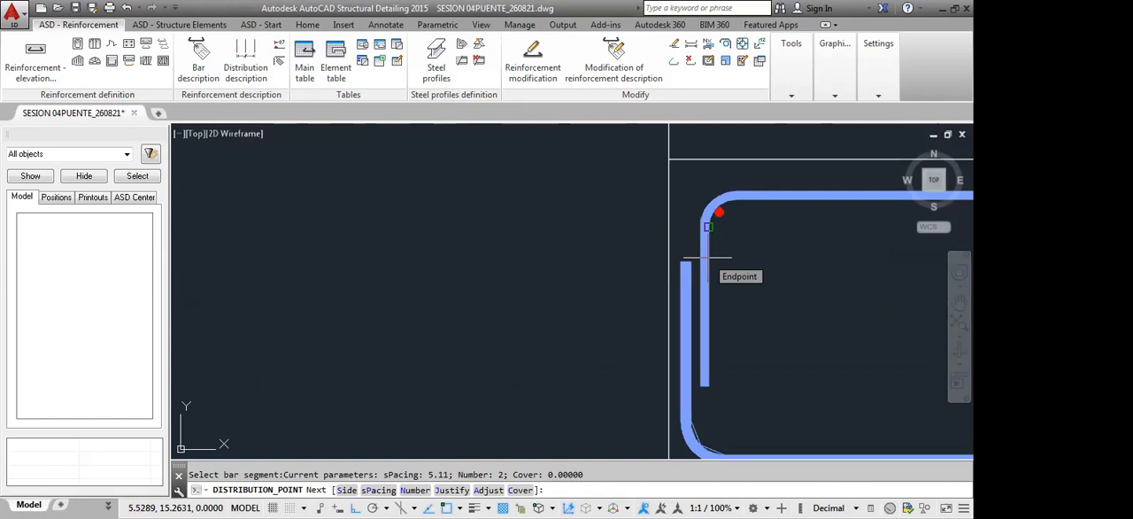
text(s)
key(Return)
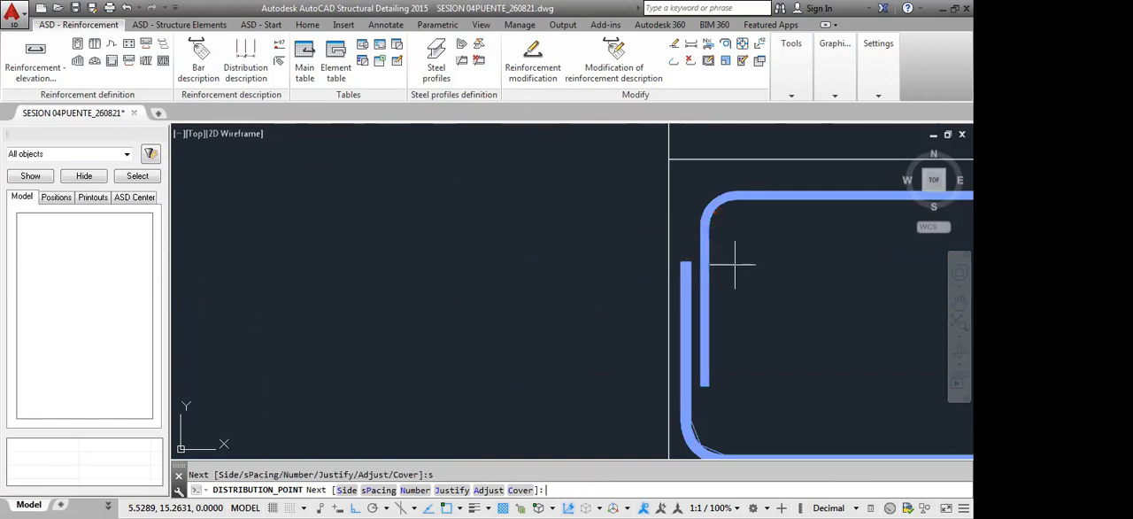
scroll(749, 261, down, 5)
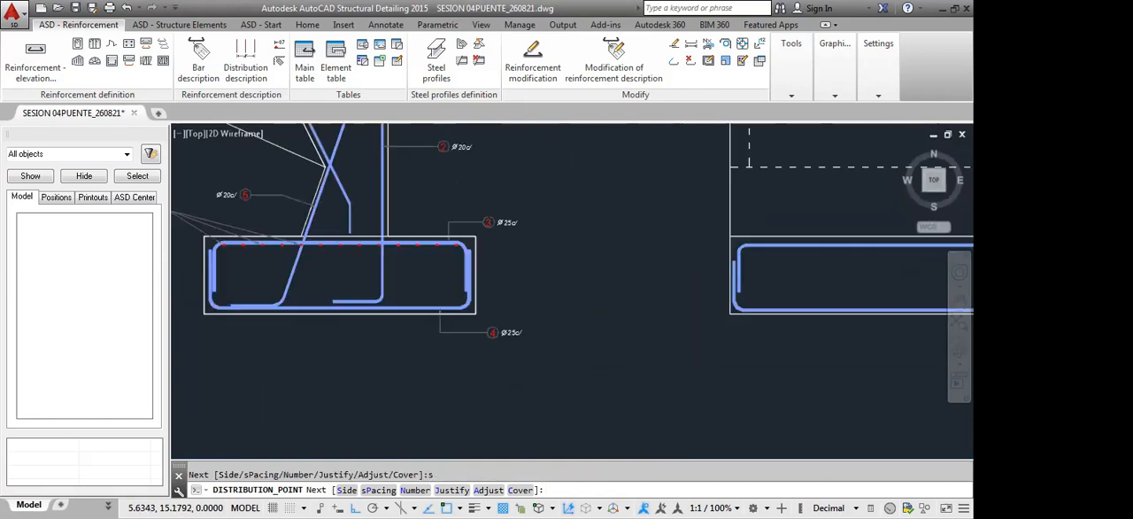
middle_drag(773, 283, 691, 307)
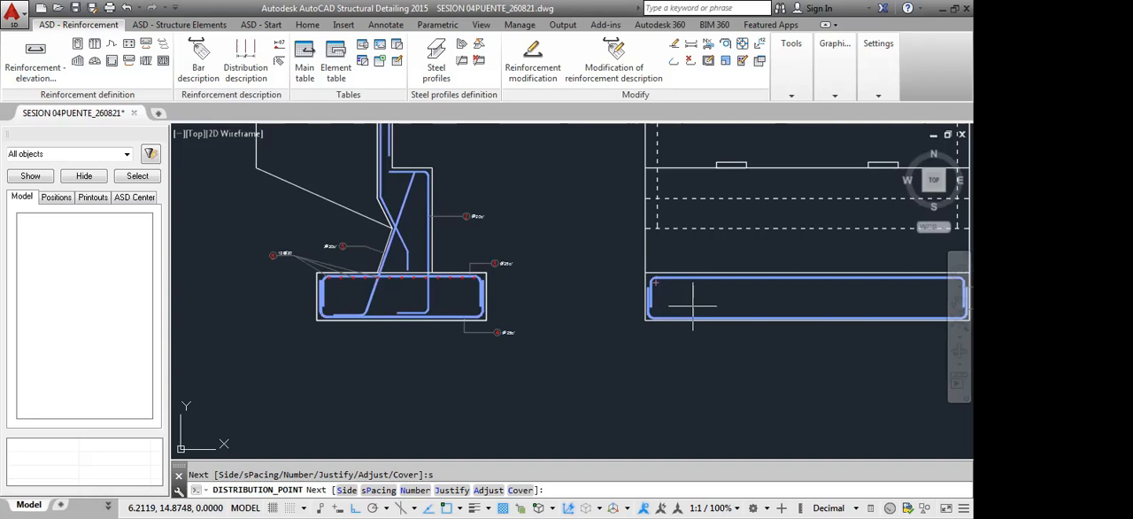
middle_drag(693, 306, 636, 306)
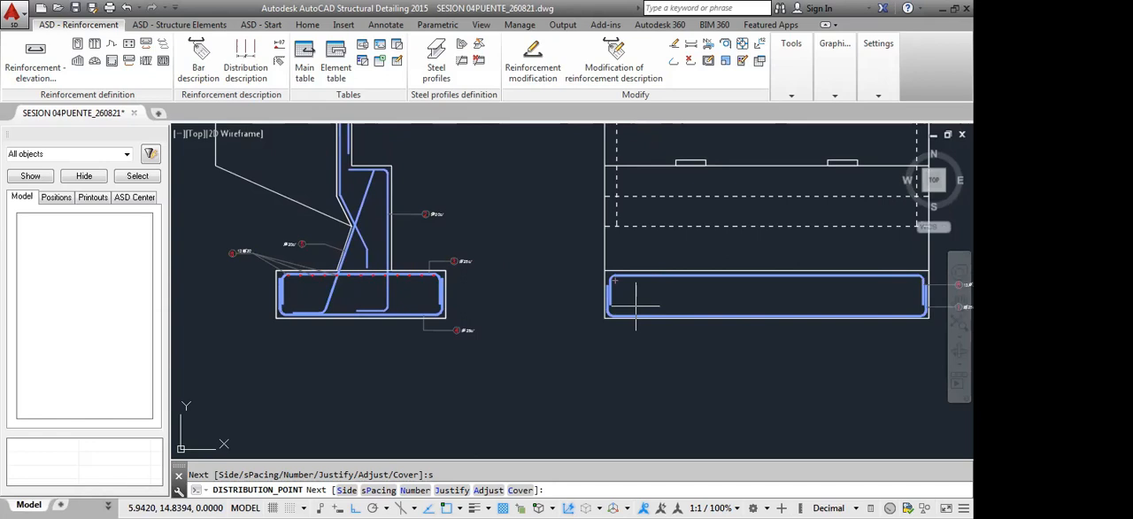
scroll(635, 301, up, 6)
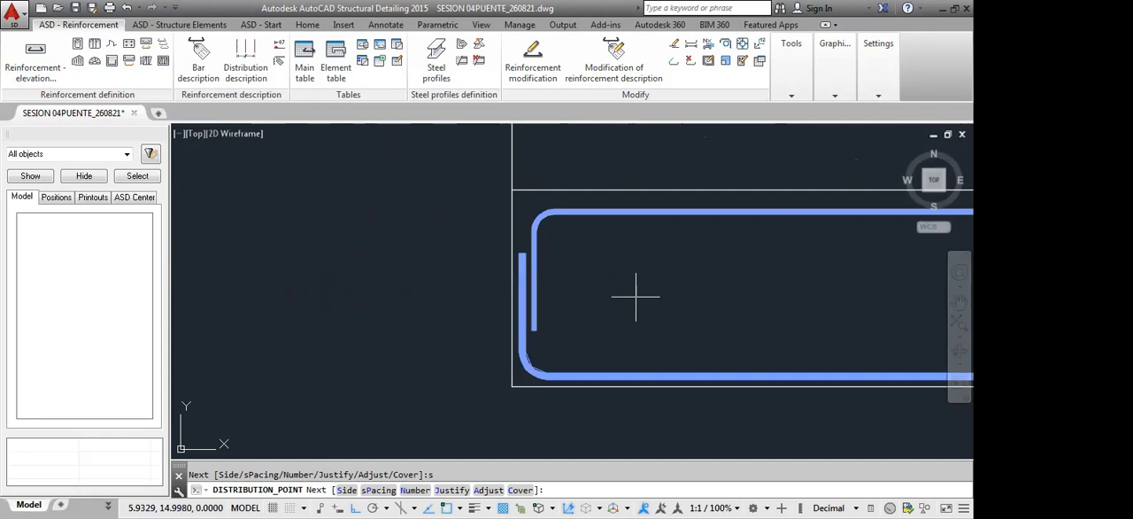
key(Return)
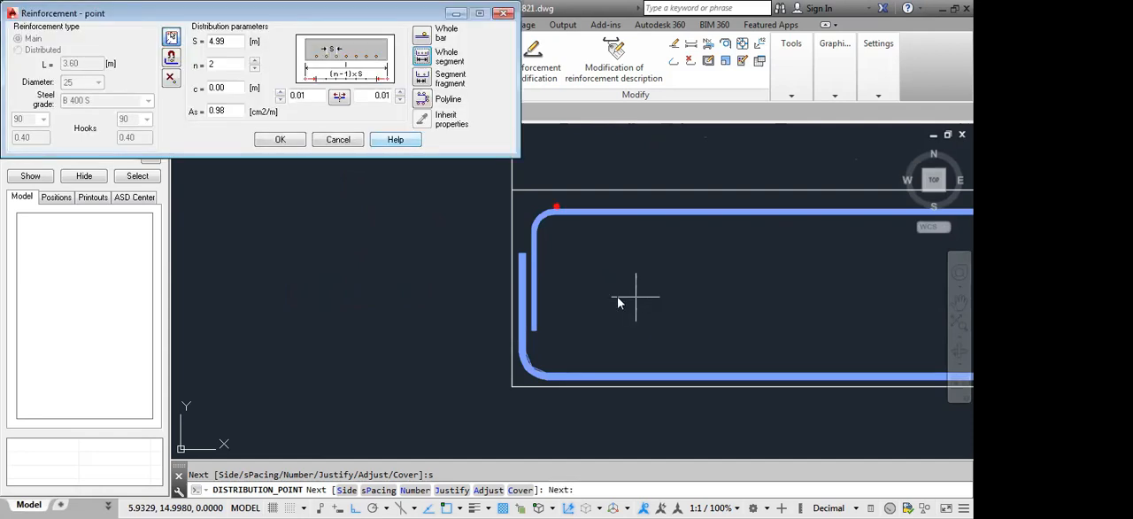
Set the spacing of the front view's point bars to 0.16 m with zero cover and accept the distribution
double_click(229, 41)
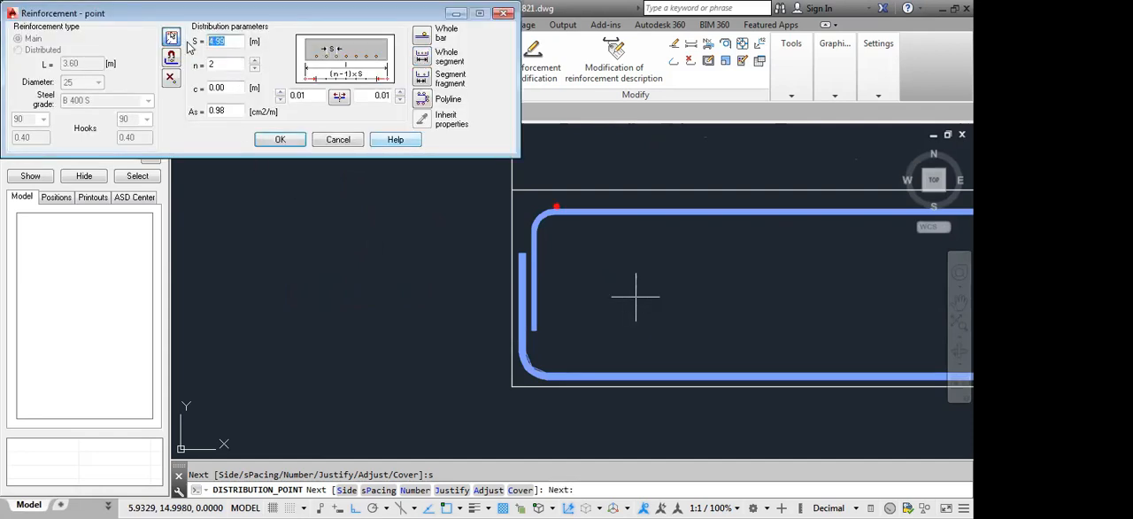
key(BackSpace)
click(231, 90)
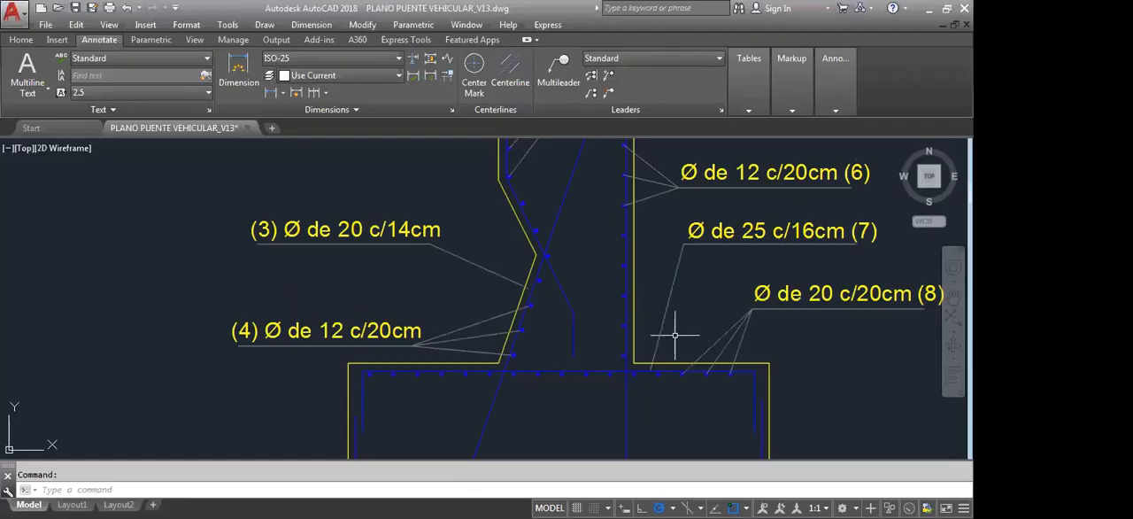
middle_drag(722, 303, 679, 334)
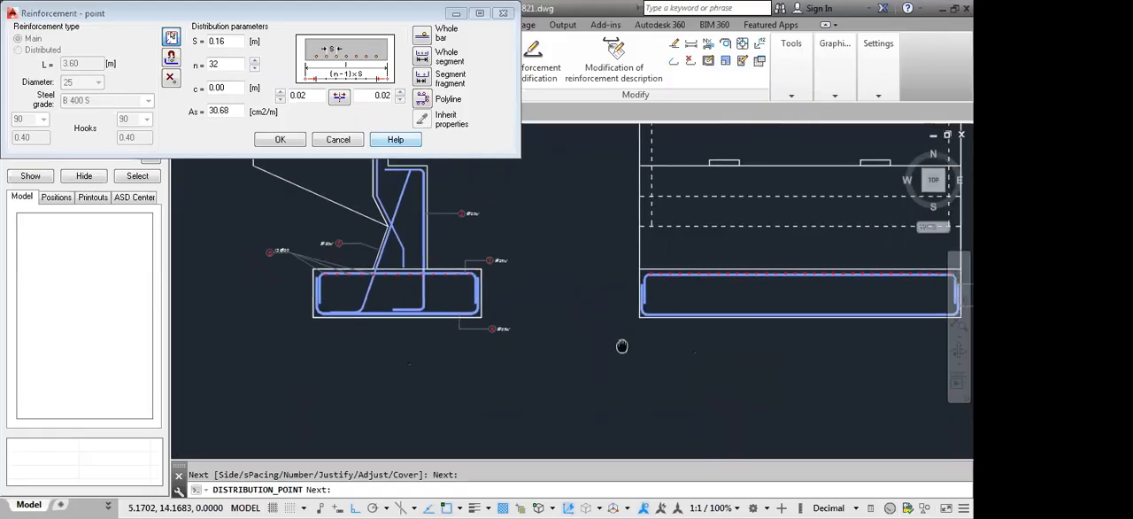
click(274, 139)
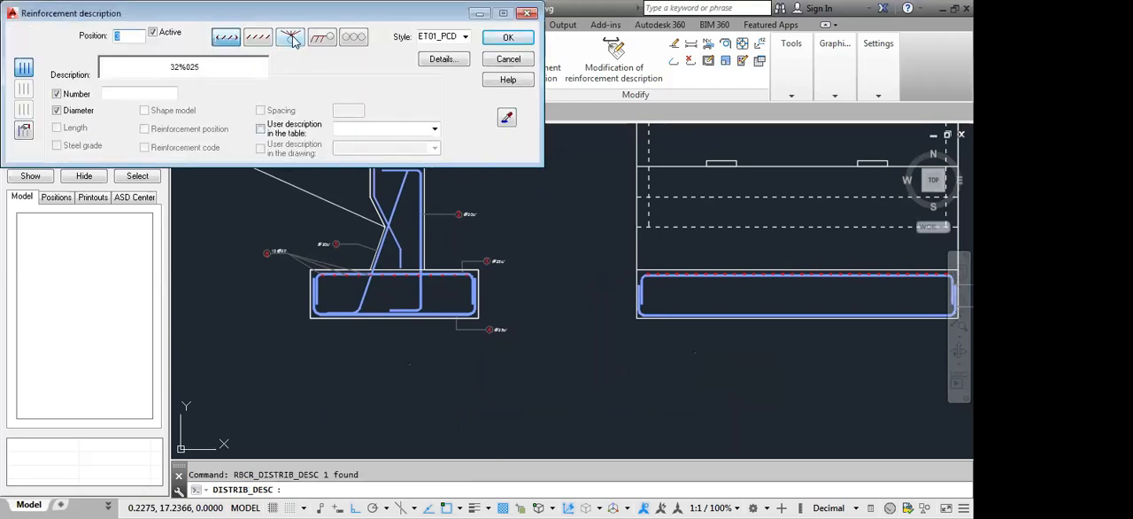
Label the front view's point bars with converging leaders in the ET01_PCD style, placing the description beyond the footing's right end above label 6
click(291, 38)
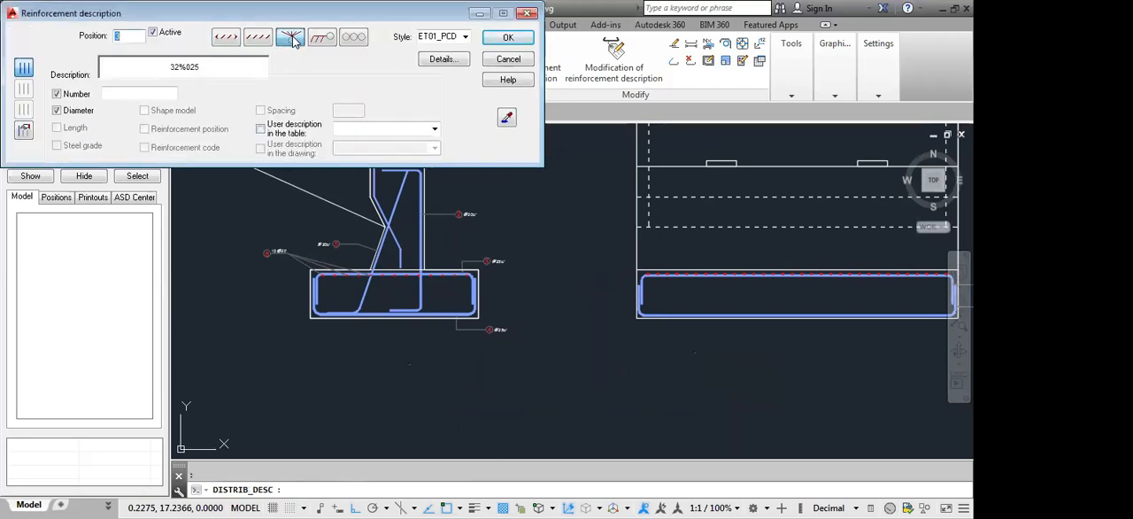
click(465, 38)
click(465, 38)
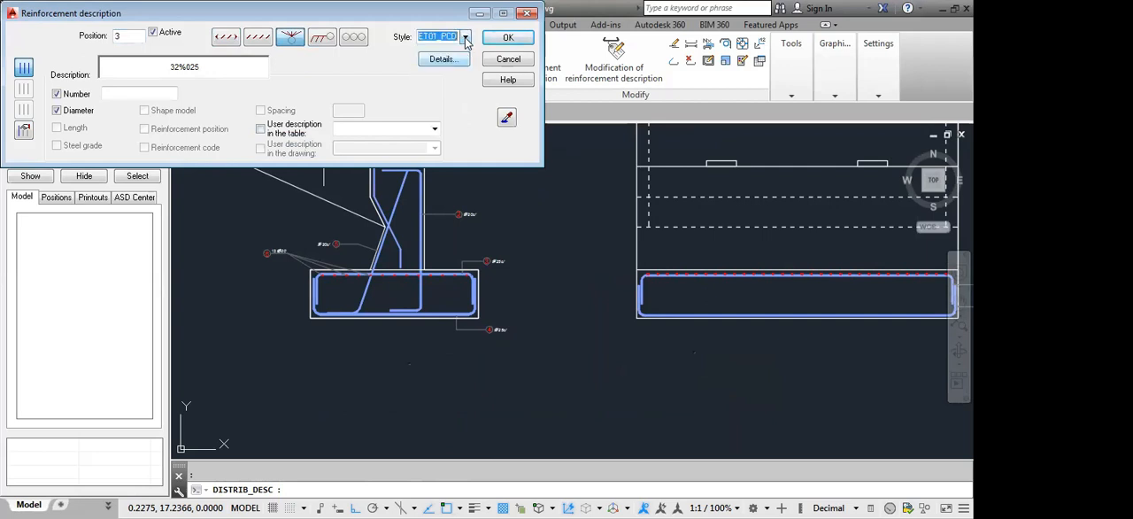
click(25, 134)
click(512, 42)
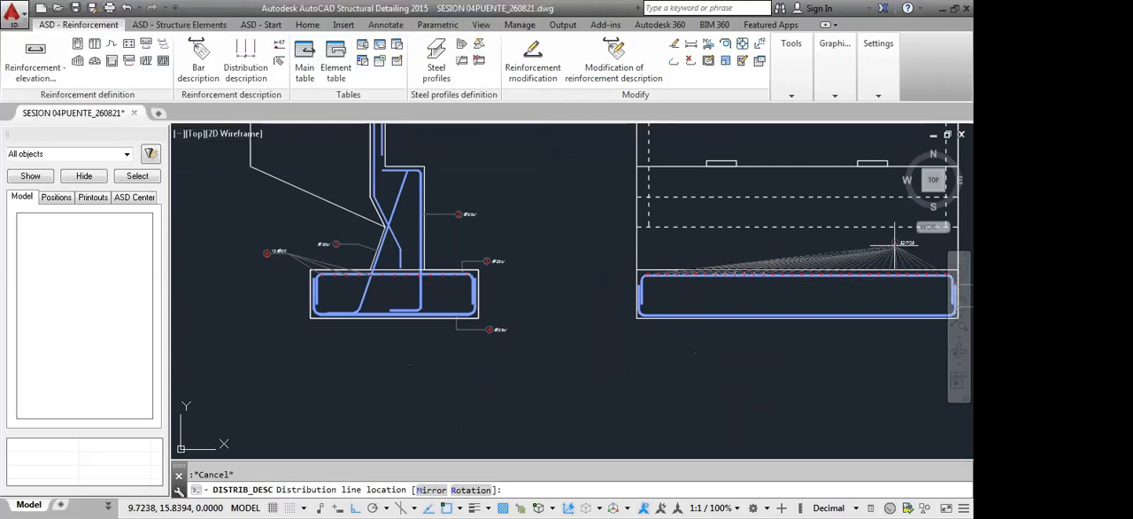
middle_drag(895, 246, 685, 244)
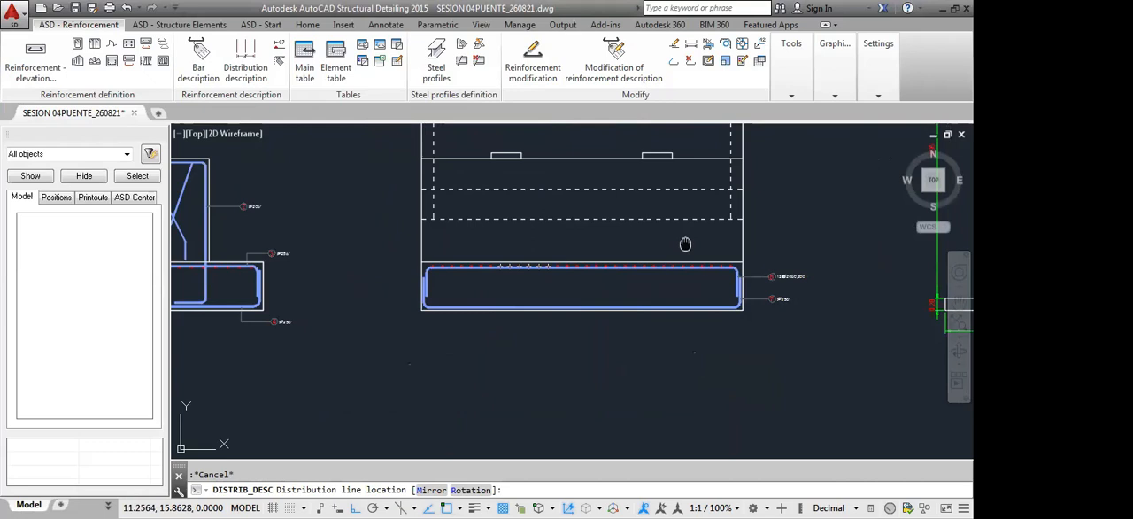
scroll(779, 236, up, 4)
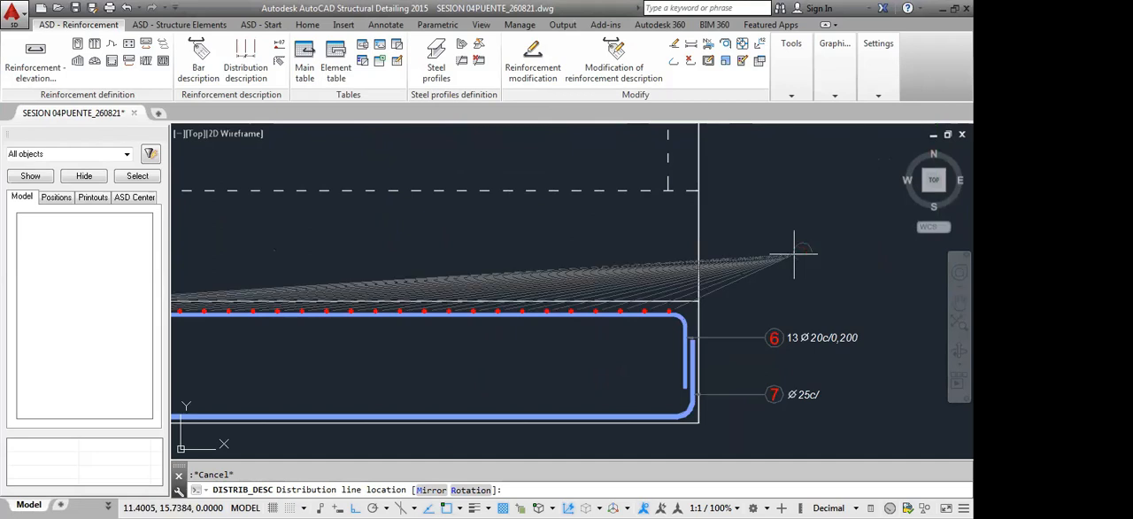
click(794, 249)
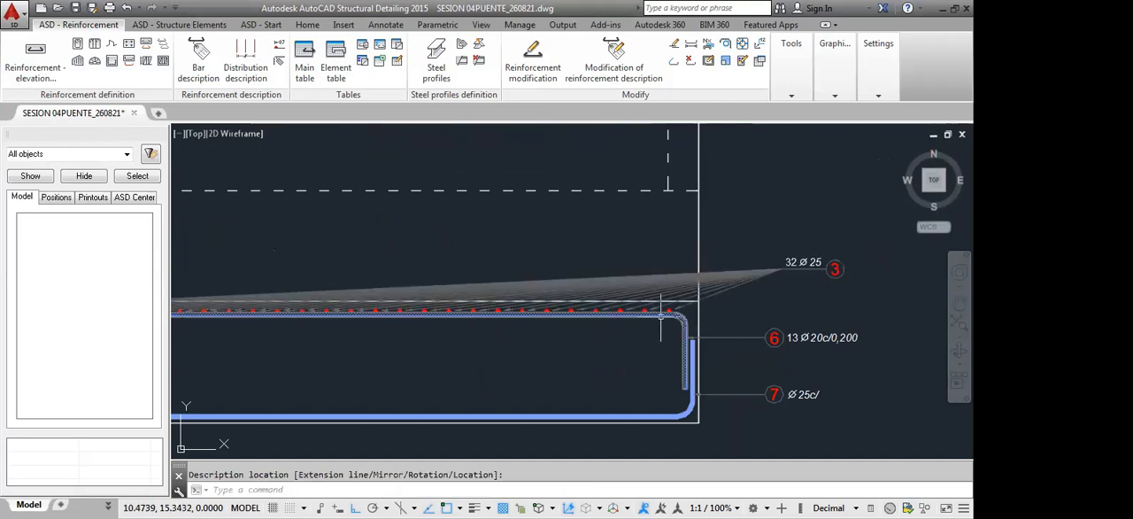
Edit the description of the front view's position 3 point bars so that leaders run only to individually chosen bars
middle_drag(487, 345, 490, 342)
middle_drag(500, 338, 508, 331)
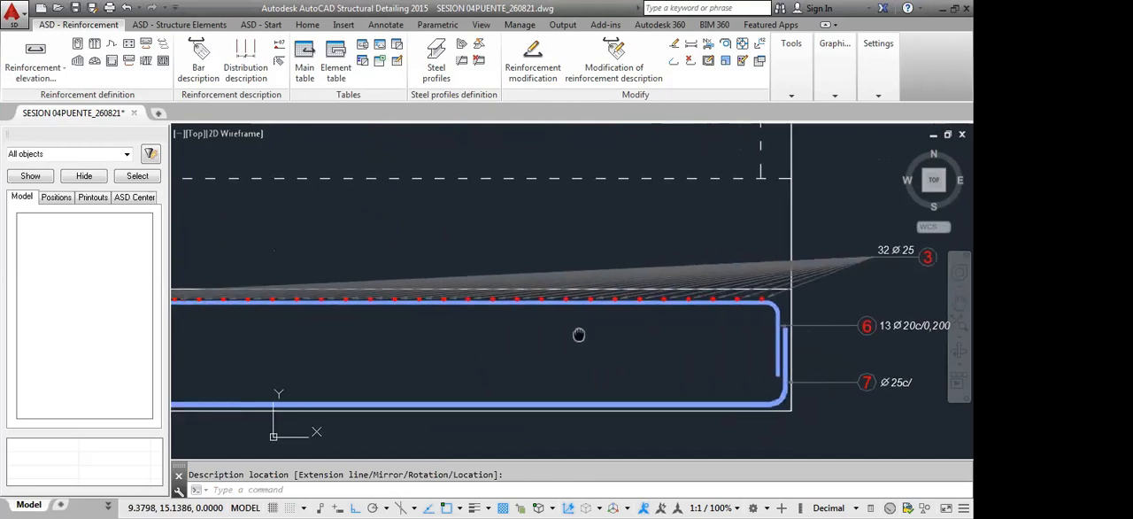
click(815, 276)
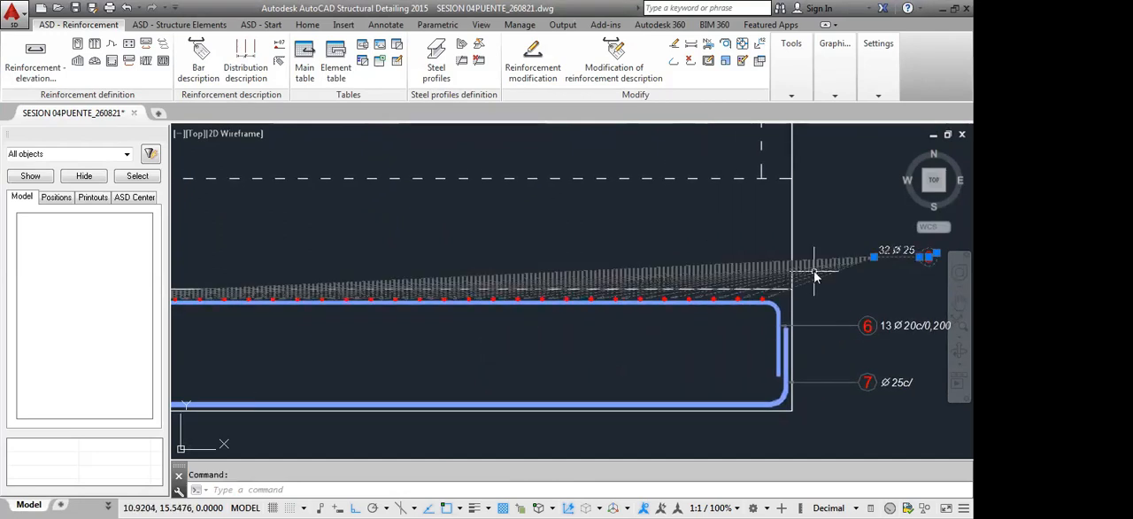
right_click(824, 334)
click(824, 335)
click(29, 130)
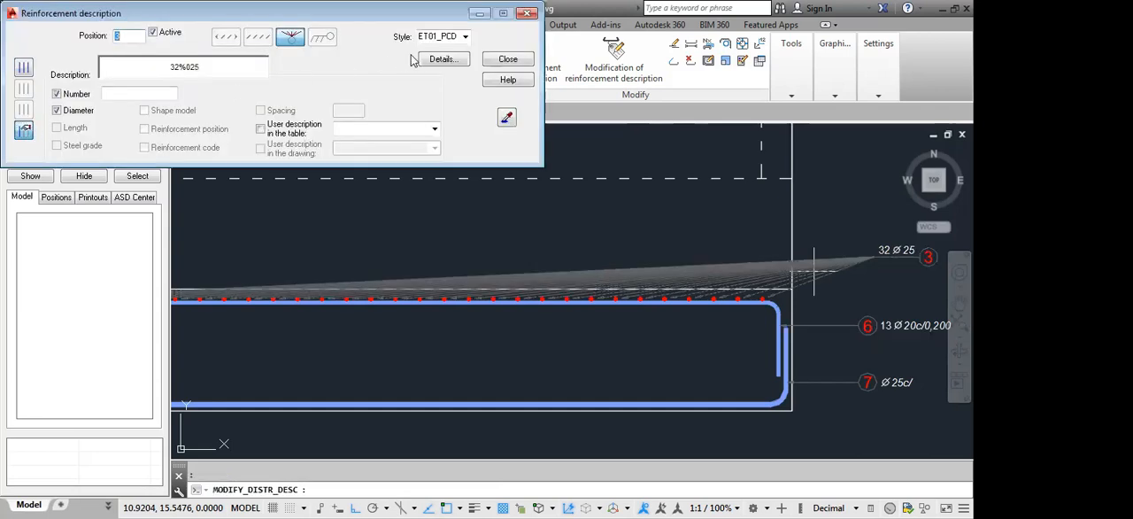
click(508, 59)
Choose five alternate point bars at the right end of the front view's top footing row to carry the position 3 leaders
scroll(678, 313, up, 4)
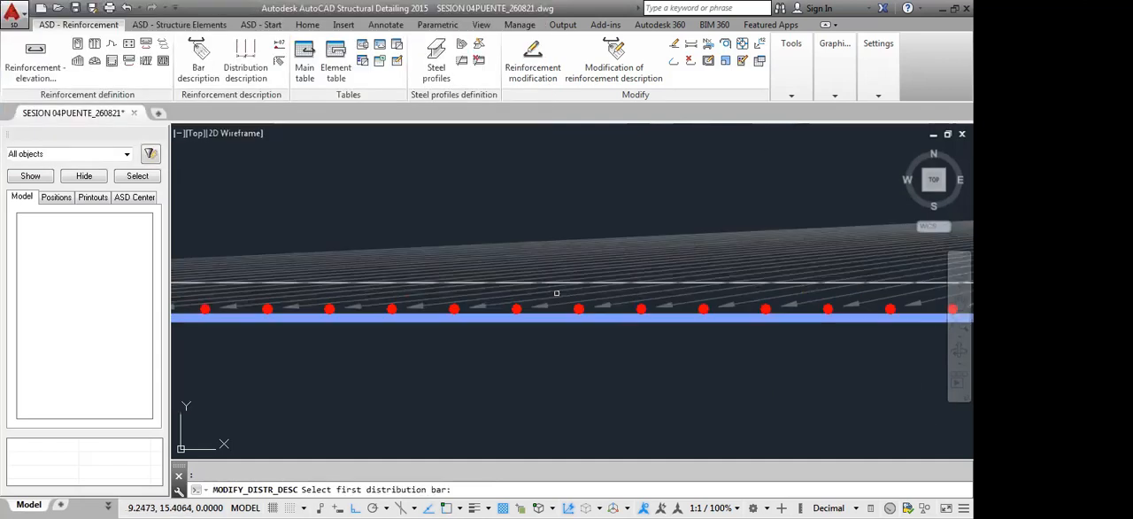
click(583, 307)
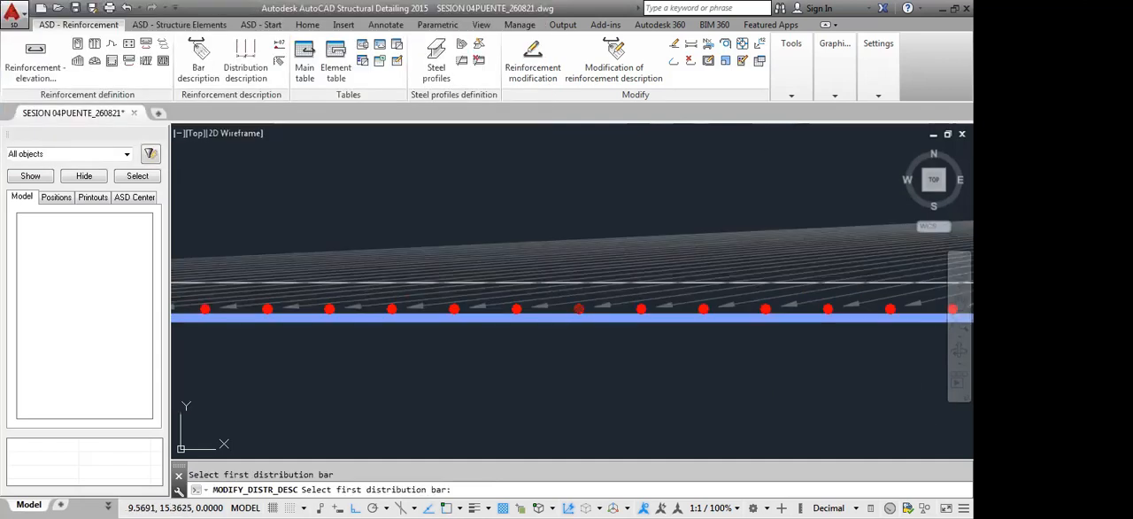
click(704, 308)
middle_drag(724, 327, 598, 329)
click(700, 309)
middle_drag(751, 327, 625, 326)
click(695, 308)
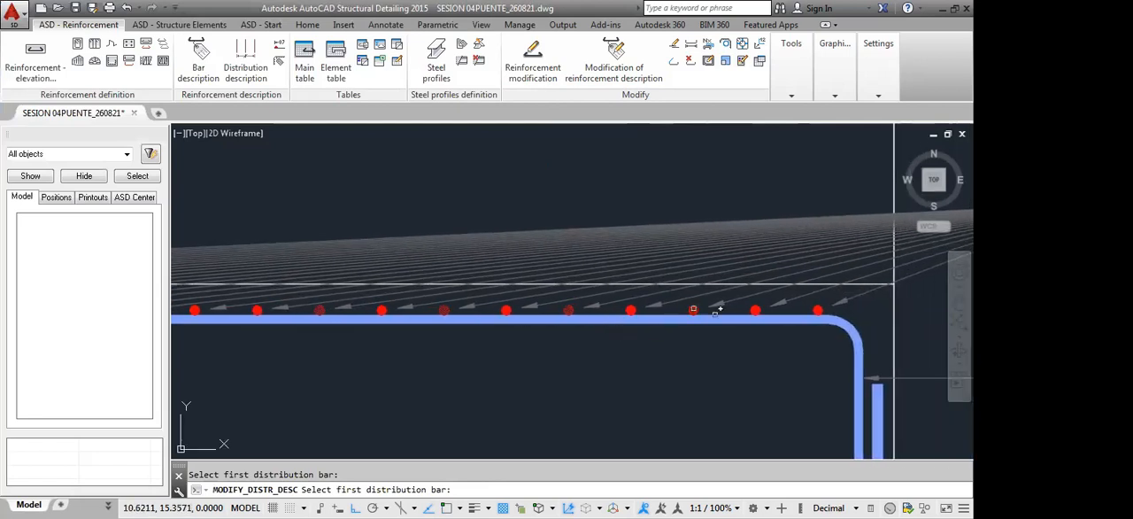
click(817, 309)
key(Return)
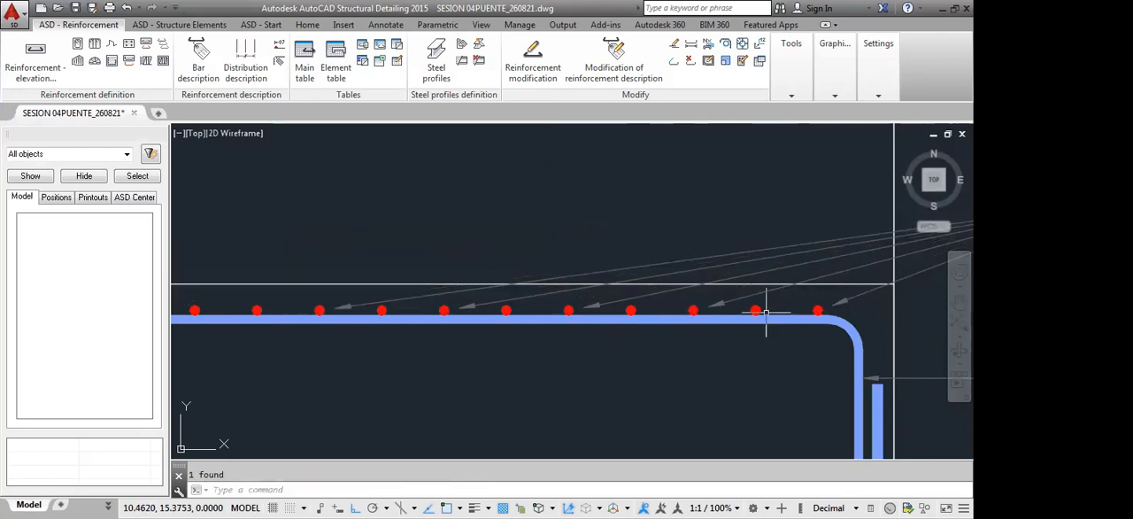
Compare the front view's position 3 point-bar label with the position 3 bar label in the side section
scroll(770, 272, down, 7)
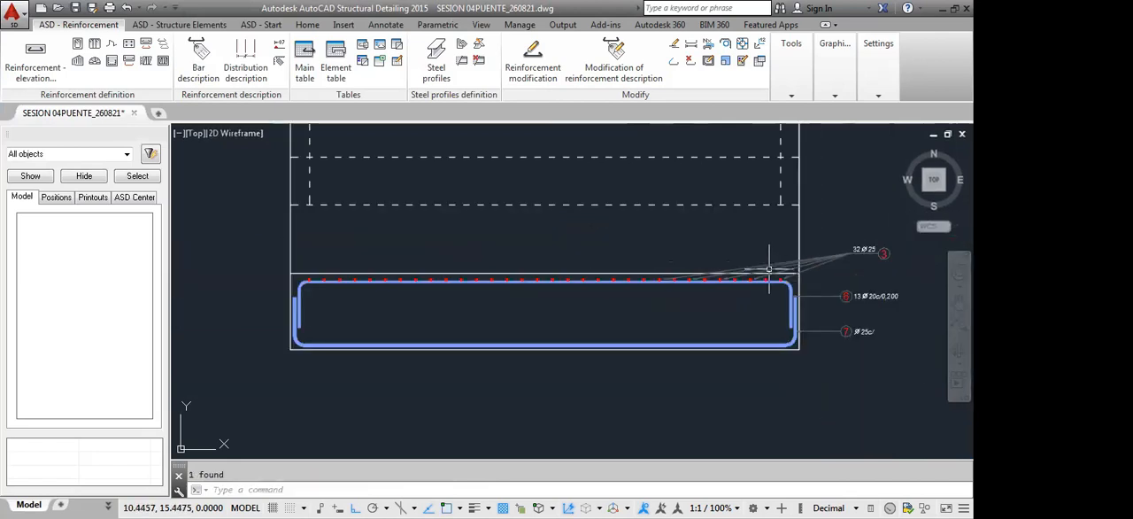
mouse_move(777, 292)
middle_down()
mouse_move(784, 310)
mouse_move(713, 324)
middle_up()
scroll(678, 331, up, 3)
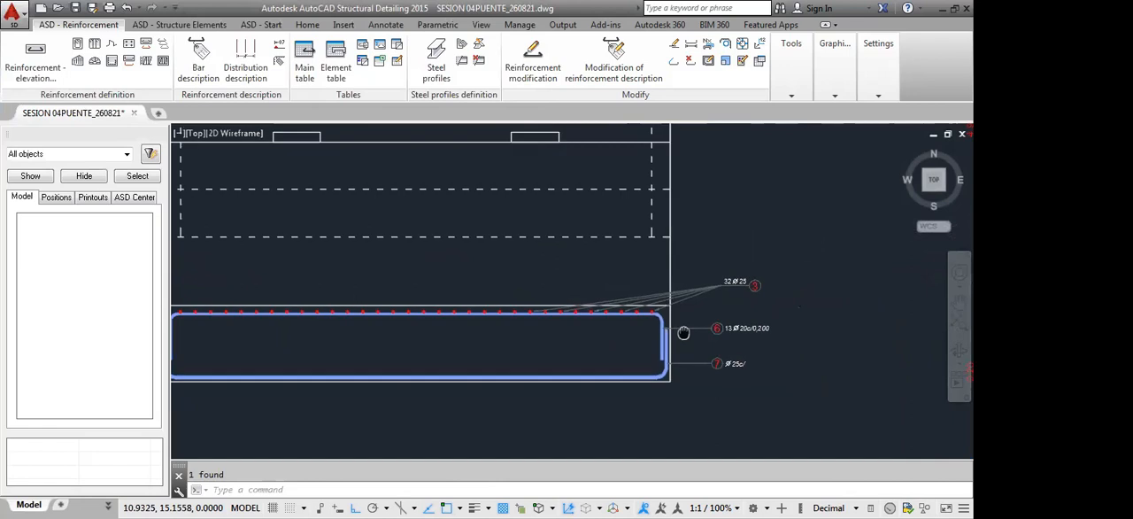
scroll(593, 338, down, 4)
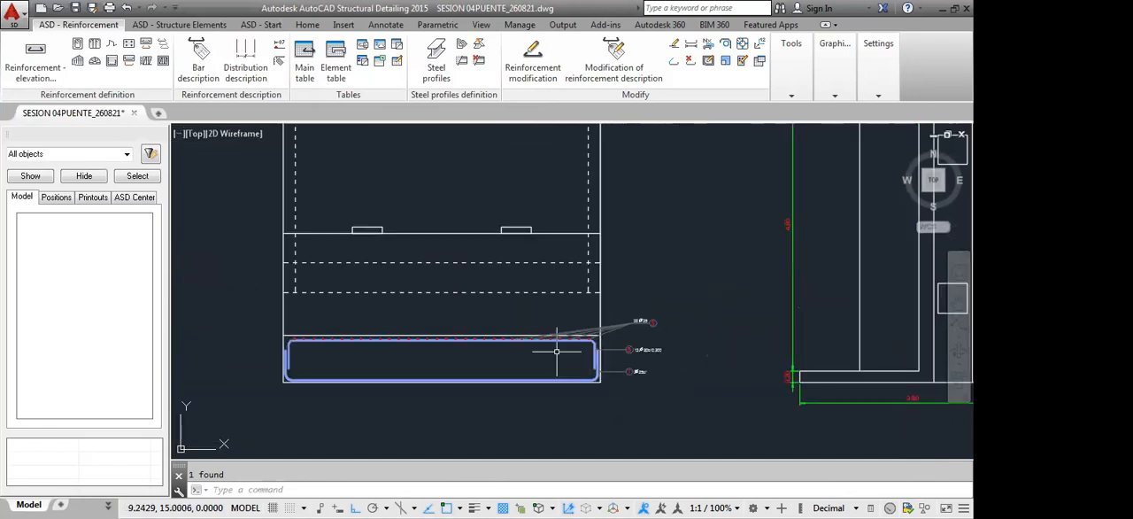
middle_drag(458, 362, 725, 329)
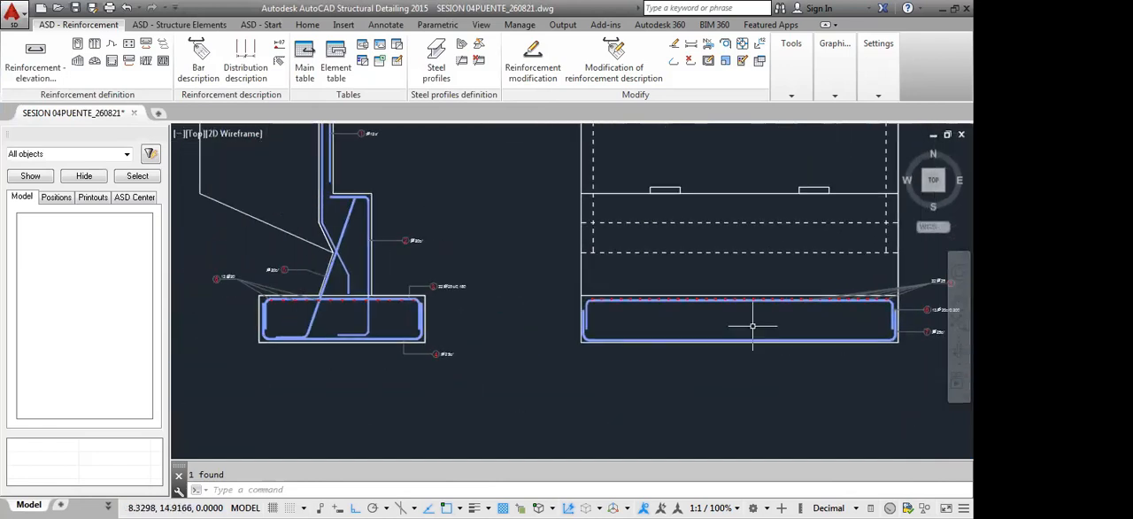
scroll(218, 277, up, 3)
scroll(218, 278, up, 3)
middle_drag(831, 323, 701, 324)
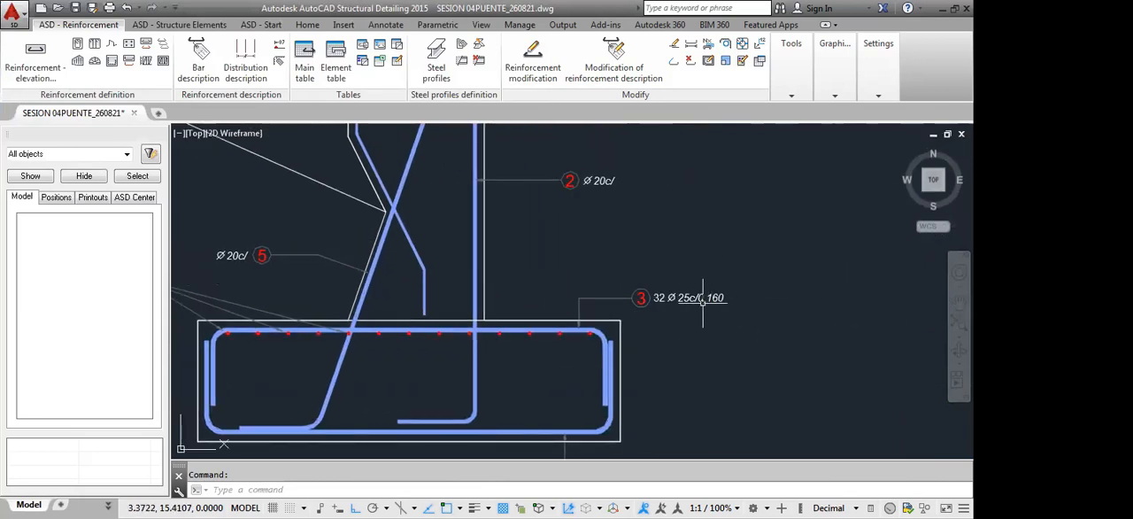
Examine the top and bottom footing bars at the front view's left end and the matching bars in the side section
scroll(634, 254, down, 3)
scroll(633, 255, down, 5)
middle_drag(645, 268, 702, 342)
scroll(810, 253, up, 4)
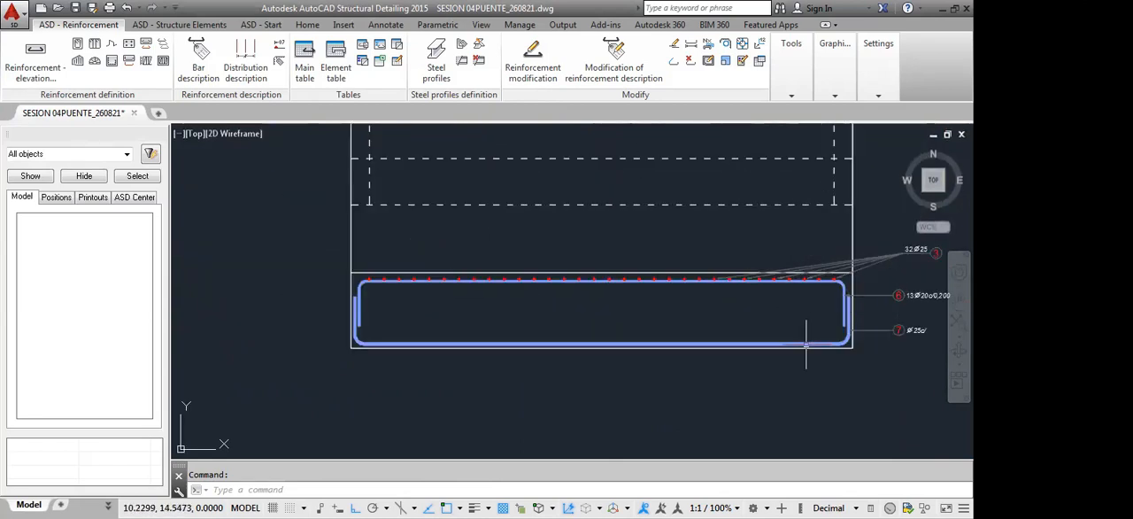
scroll(347, 293, up, 4)
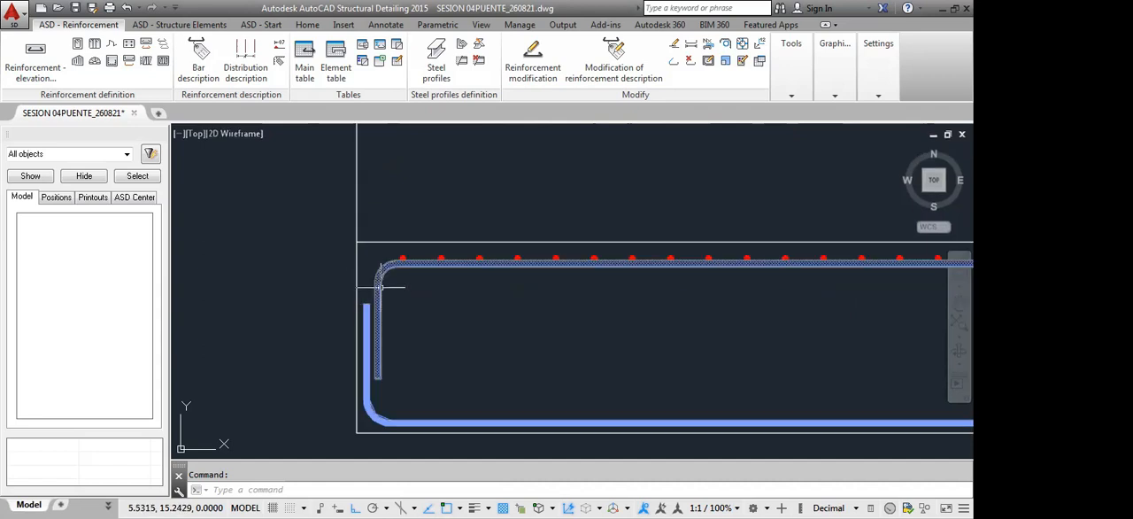
click(373, 302)
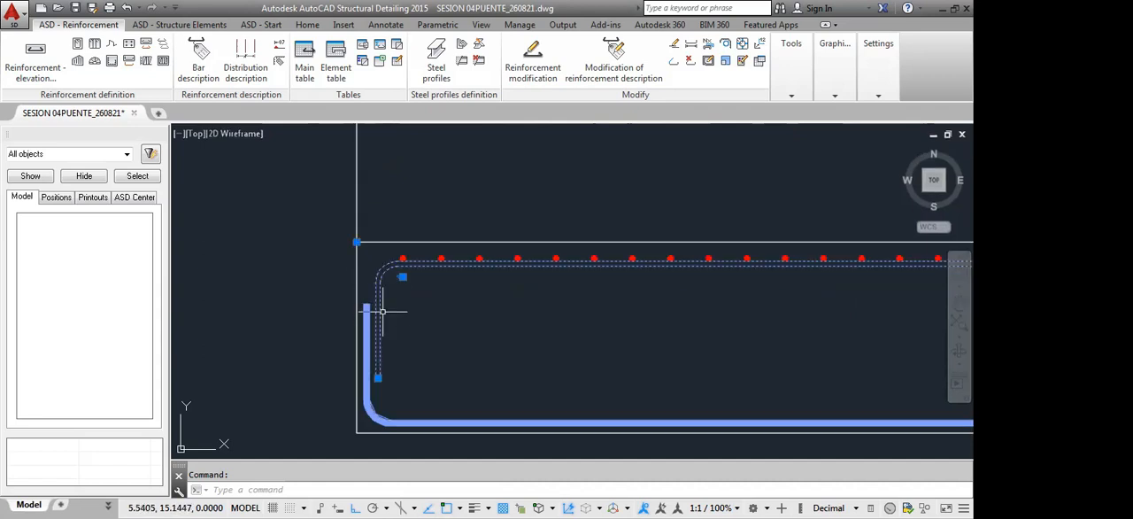
middle_drag(404, 375, 450, 298)
key(Escape)
middle_drag(597, 368, 662, 269)
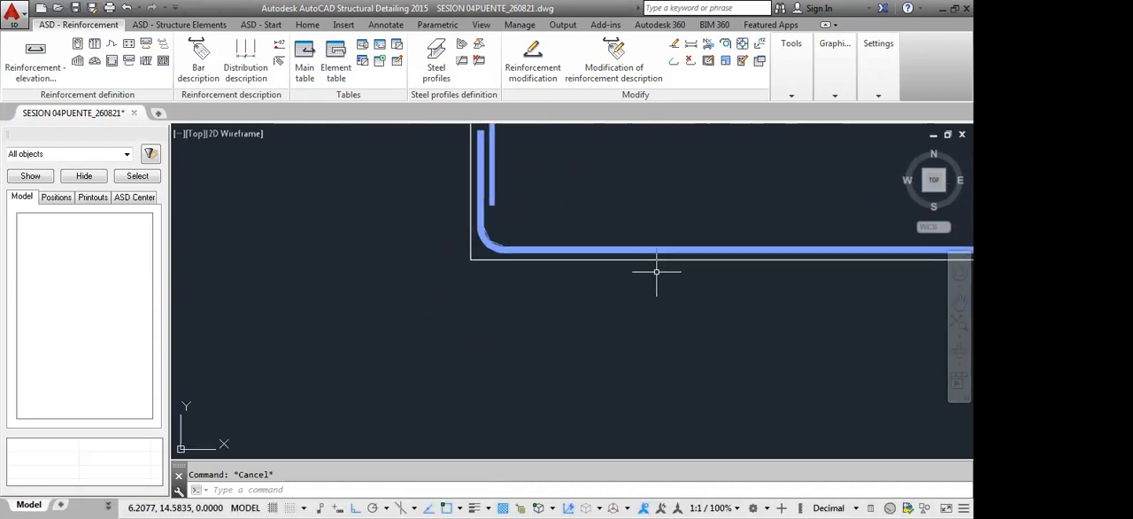
scroll(655, 271, down, 6)
scroll(563, 274, up, 2)
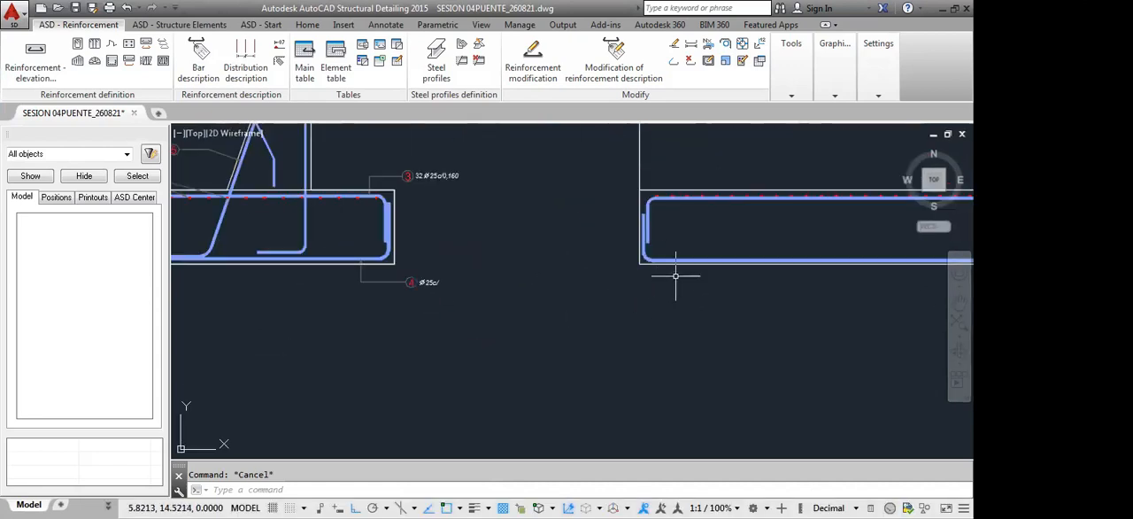
middle_drag(662, 312, 760, 301)
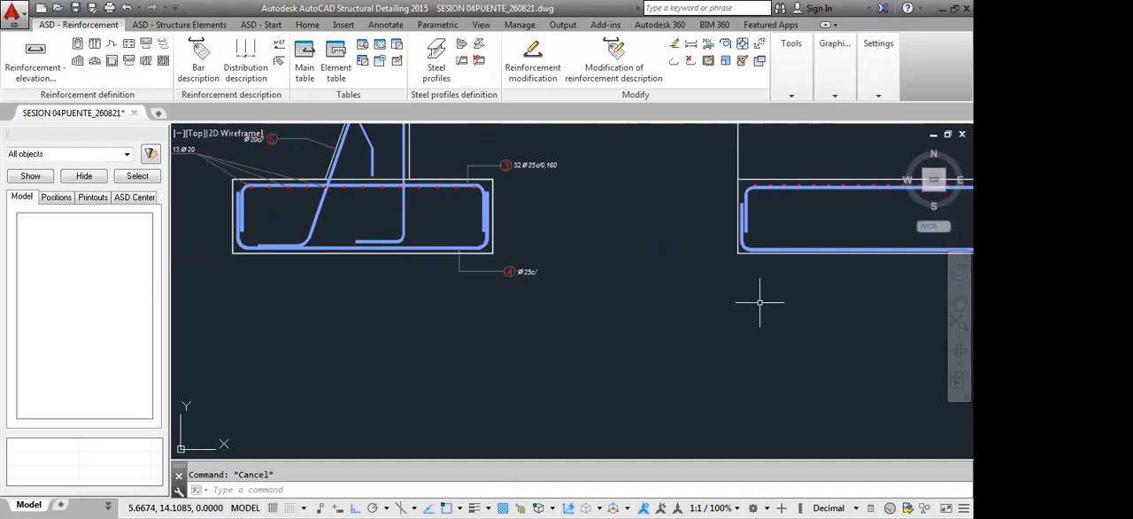
Distribute the front view's bottom footing bar as points along the inner side of the side section's whole bottom bar segment
click(130, 45)
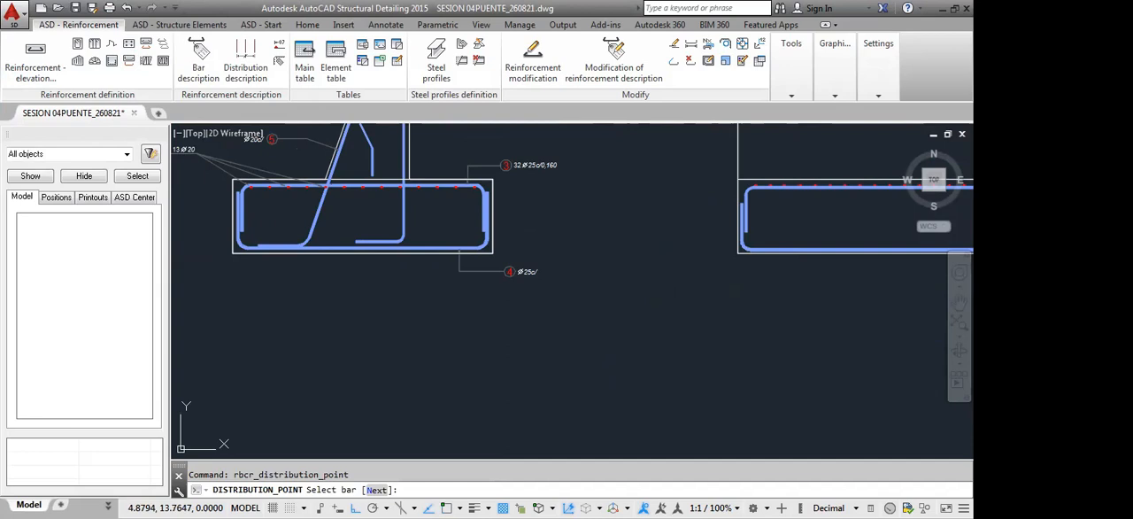
click(796, 247)
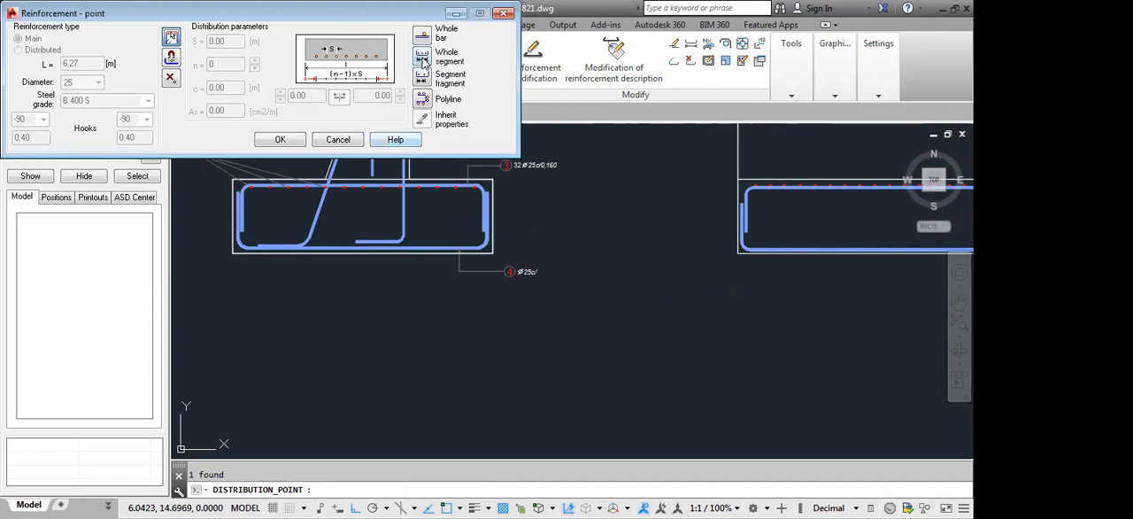
click(423, 59)
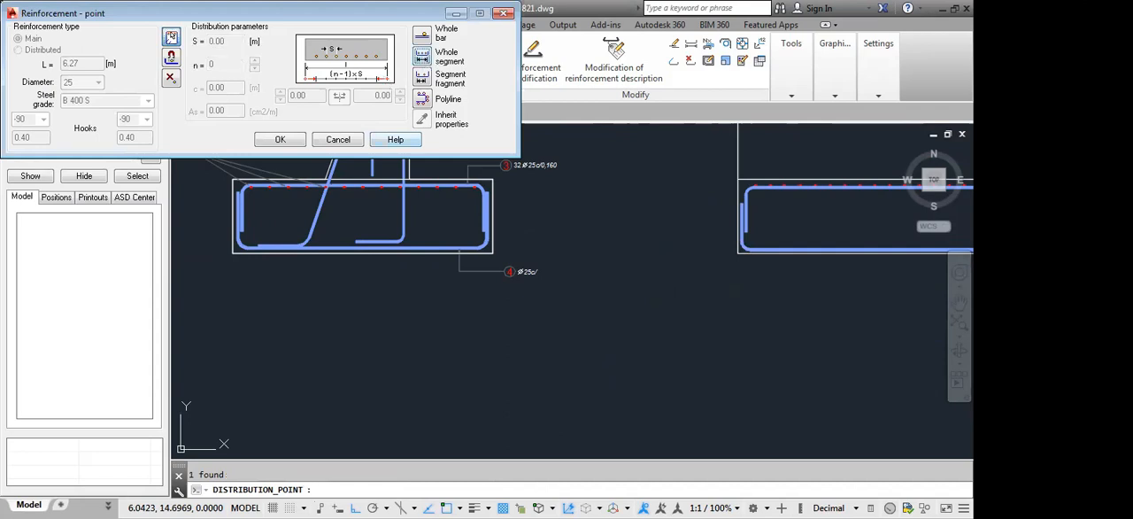
scroll(437, 252, up, 4)
scroll(437, 252, down, 5)
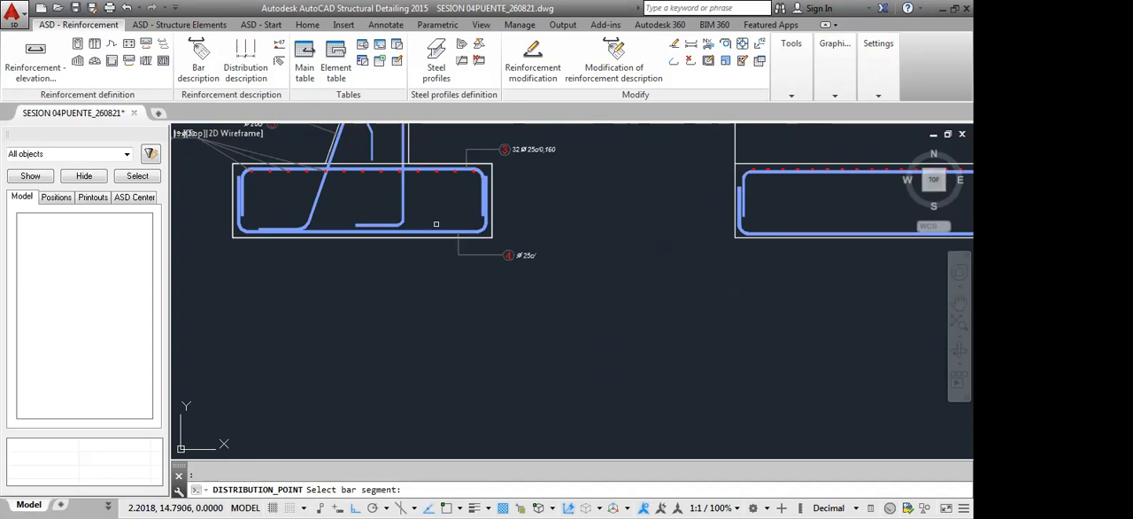
scroll(436, 224, up, 2)
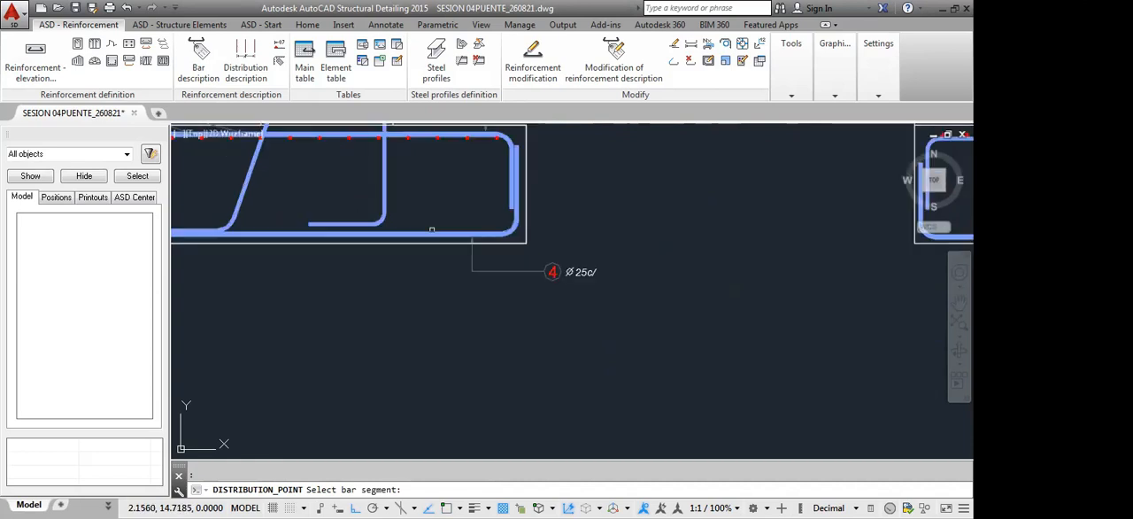
click(430, 231)
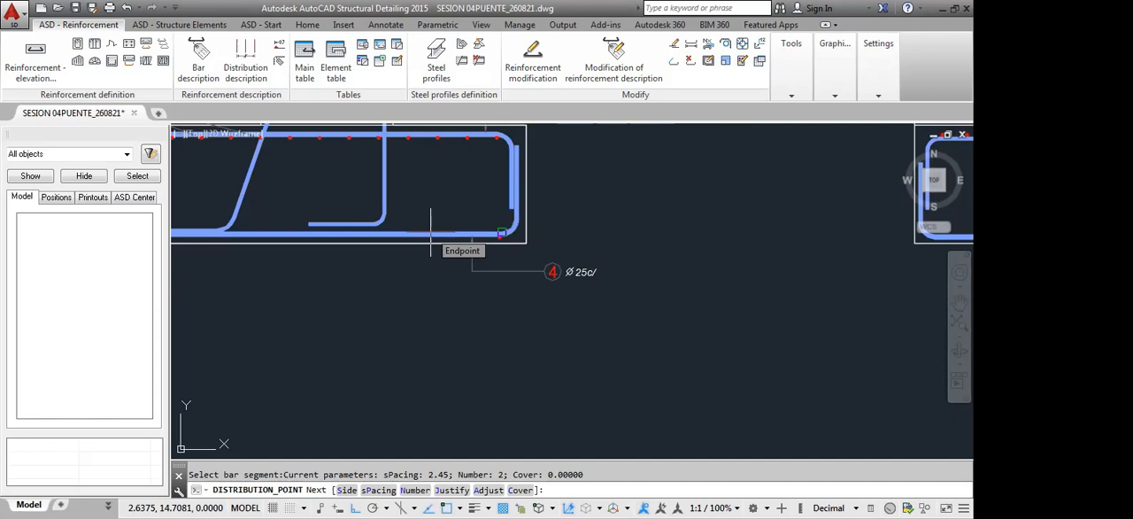
key(Return)
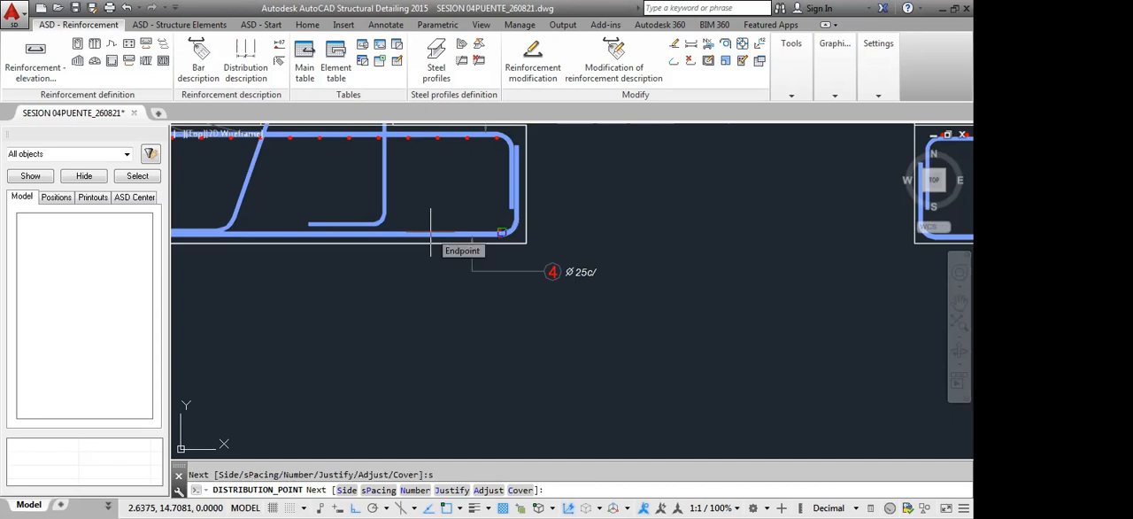
click(431, 232)
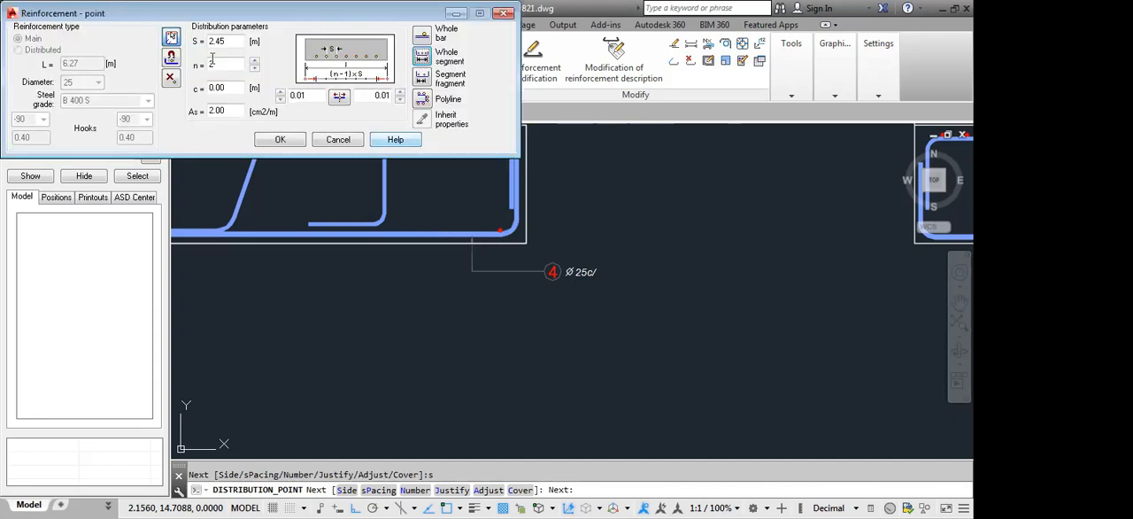
Set the spacing of the side section's bottom point bars to 0.20 m with zero cover and accept the distribution
double_click(232, 39)
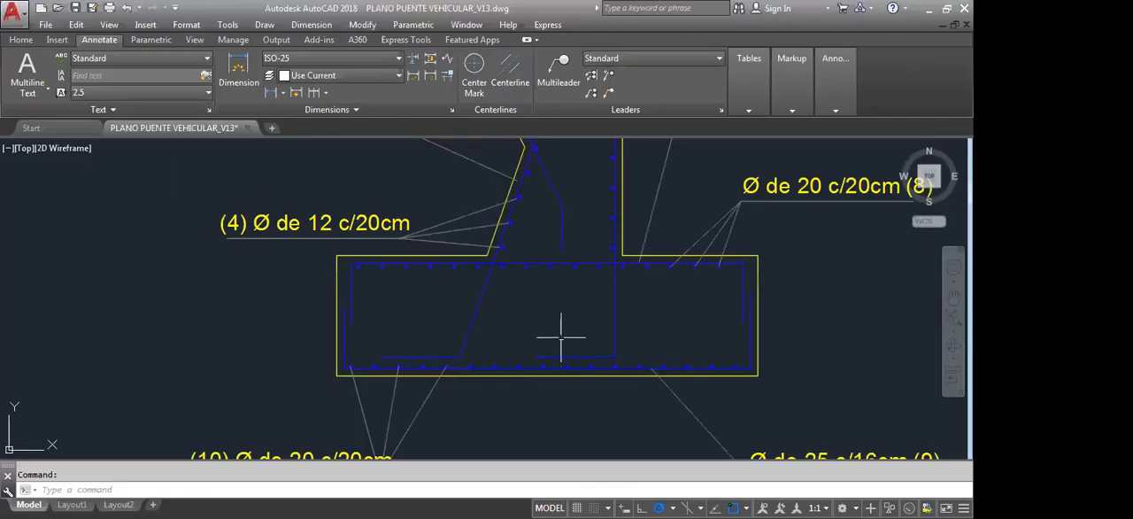
middle_drag(561, 329, 573, 295)
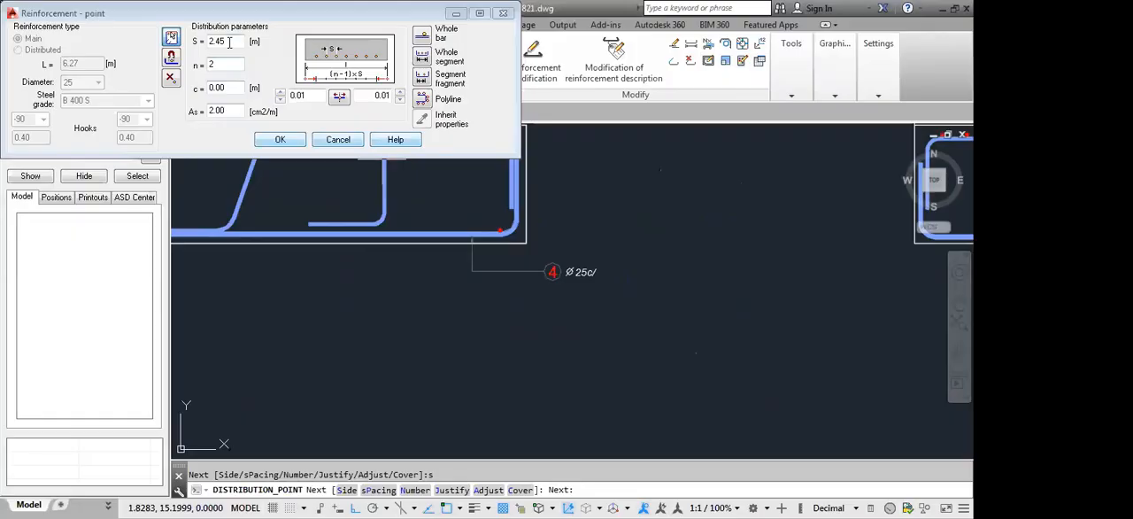
double_click(229, 42)
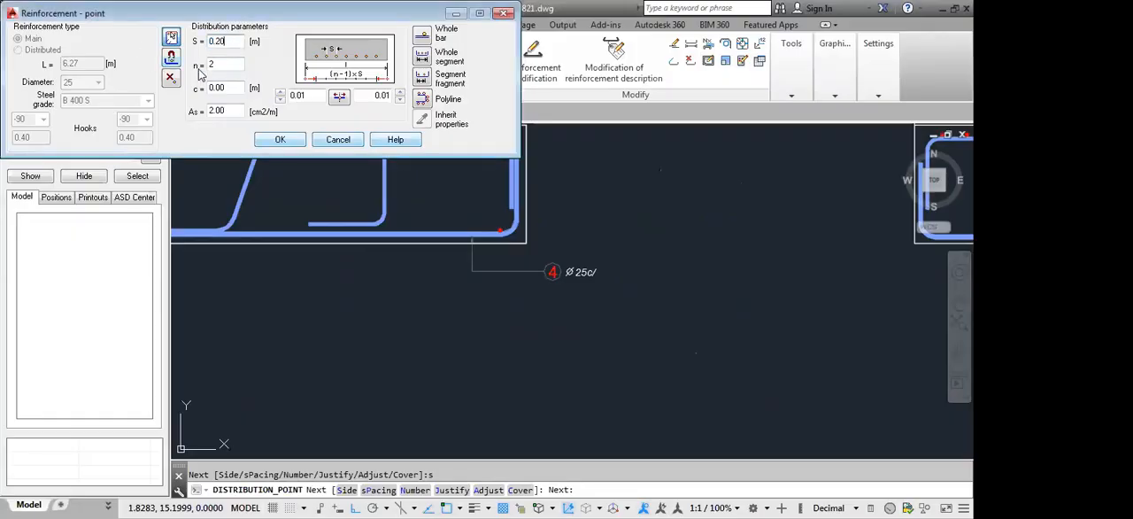
click(233, 88)
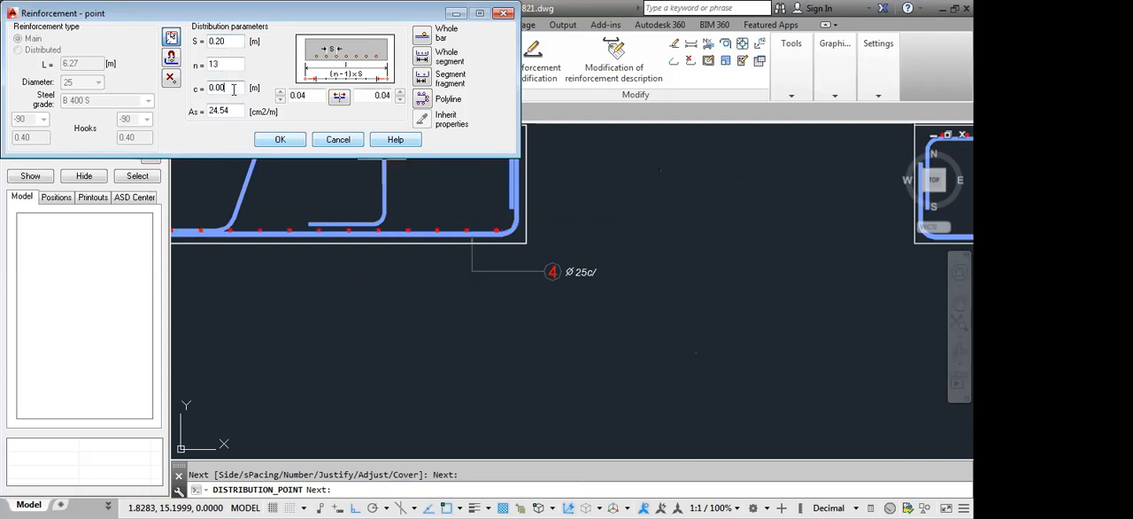
click(280, 140)
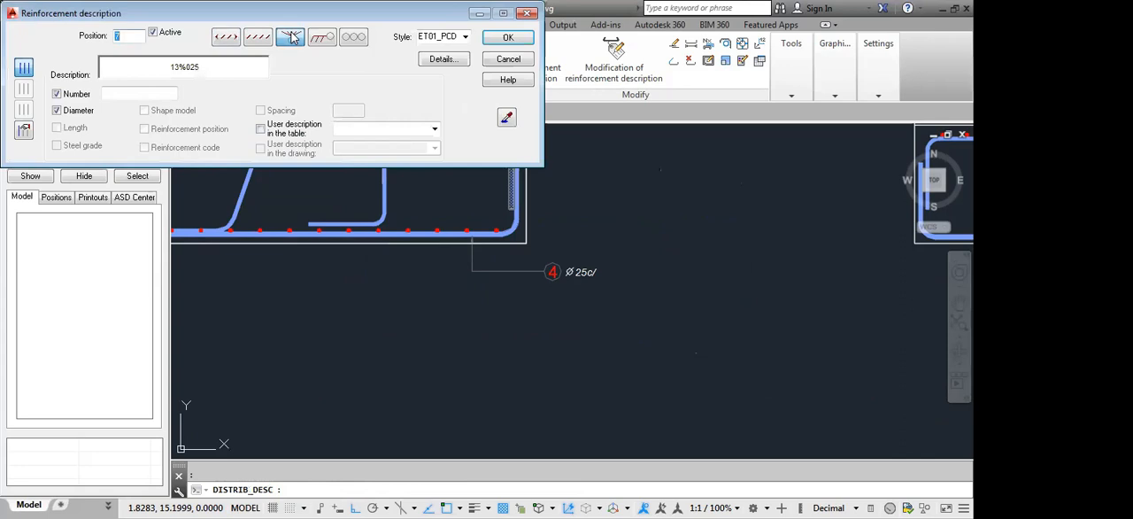
Label the side section's bottom point bars as position 7 with number and diameter, placing leaders and label below the footing's left end
click(24, 131)
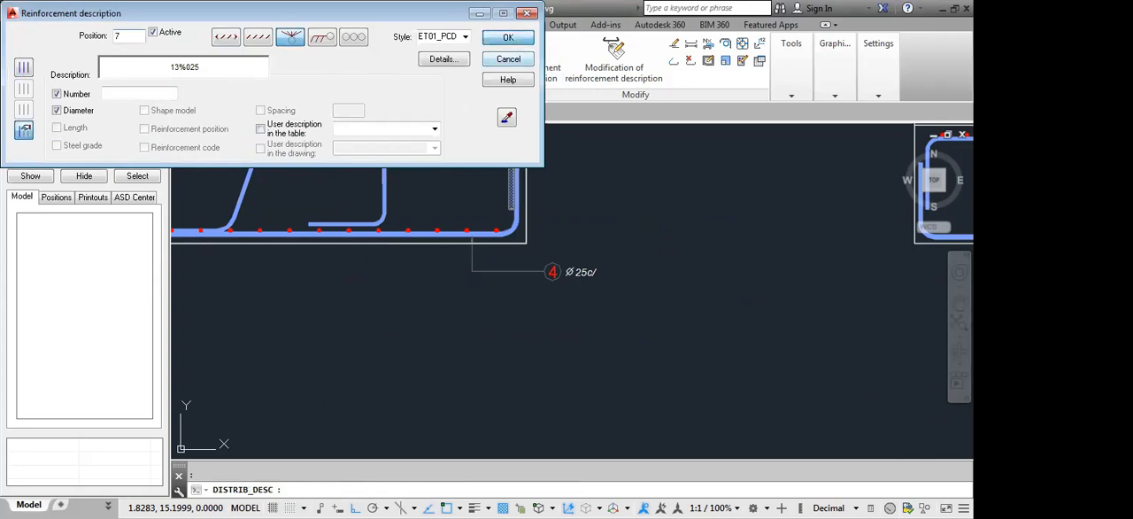
click(508, 59)
middle_drag(336, 317, 680, 329)
scroll(650, 321, down, 4)
scroll(602, 283, up, 6)
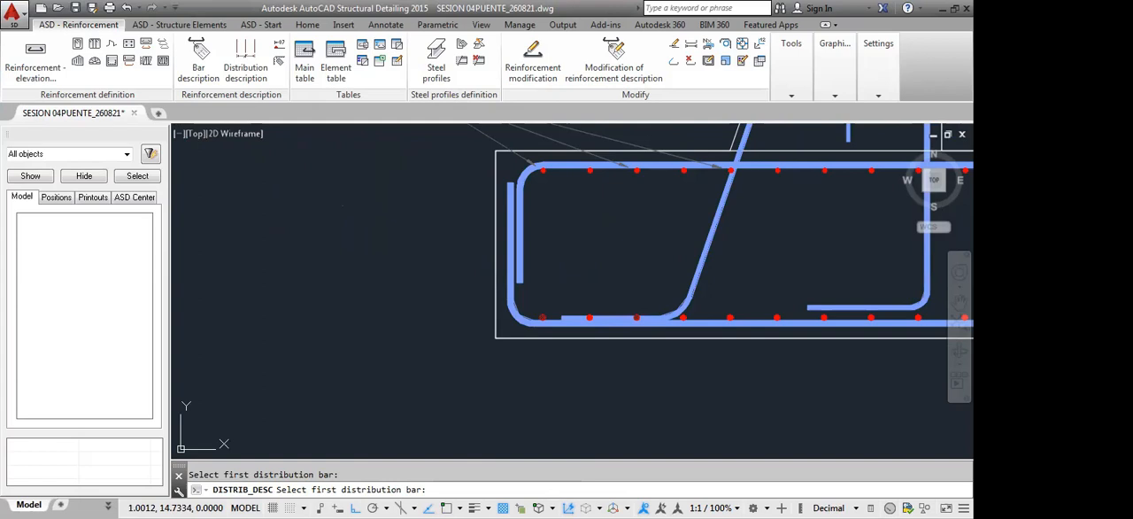
click(722, 322)
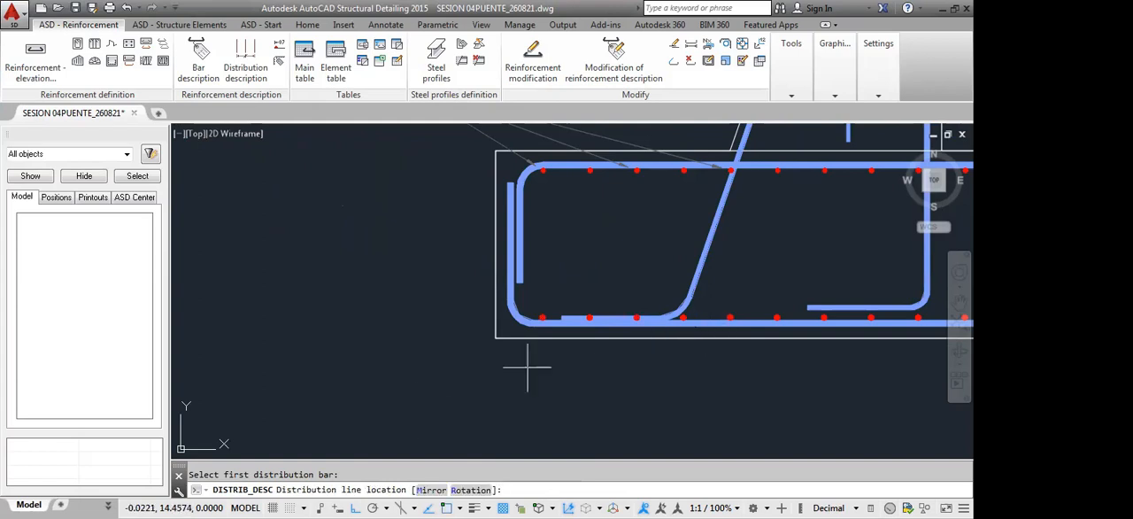
scroll(449, 396, down, 4)
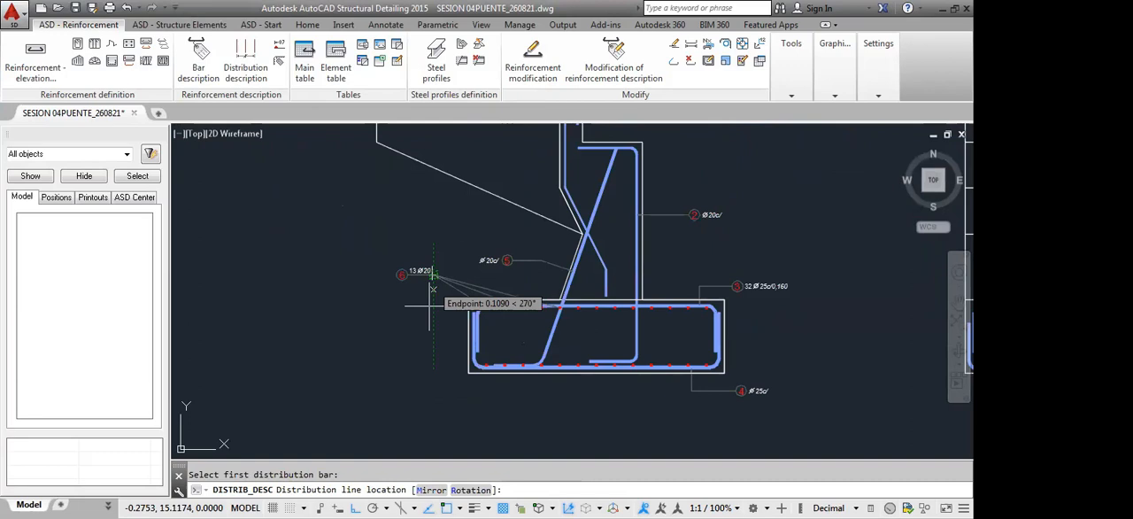
click(429, 305)
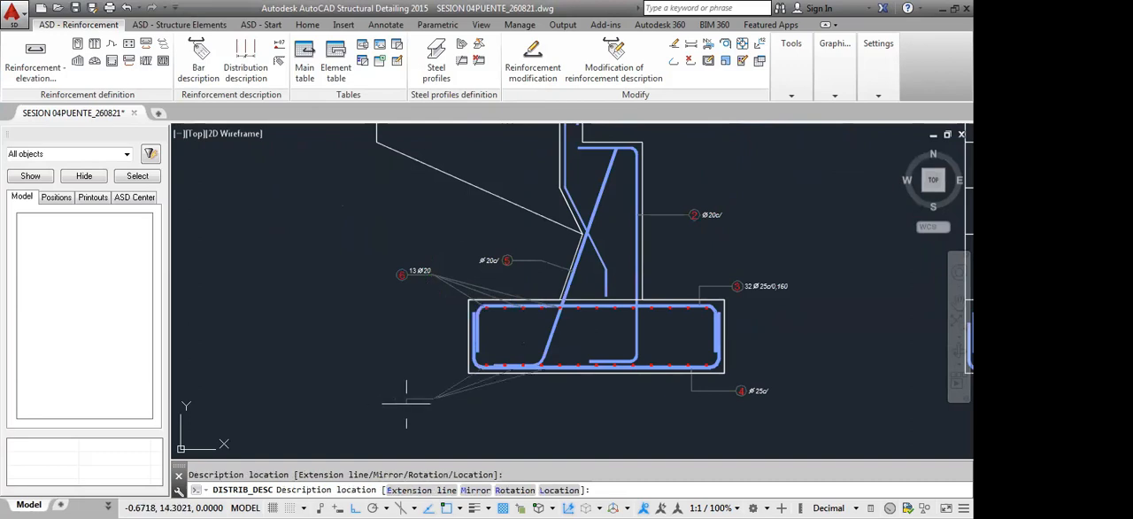
click(407, 404)
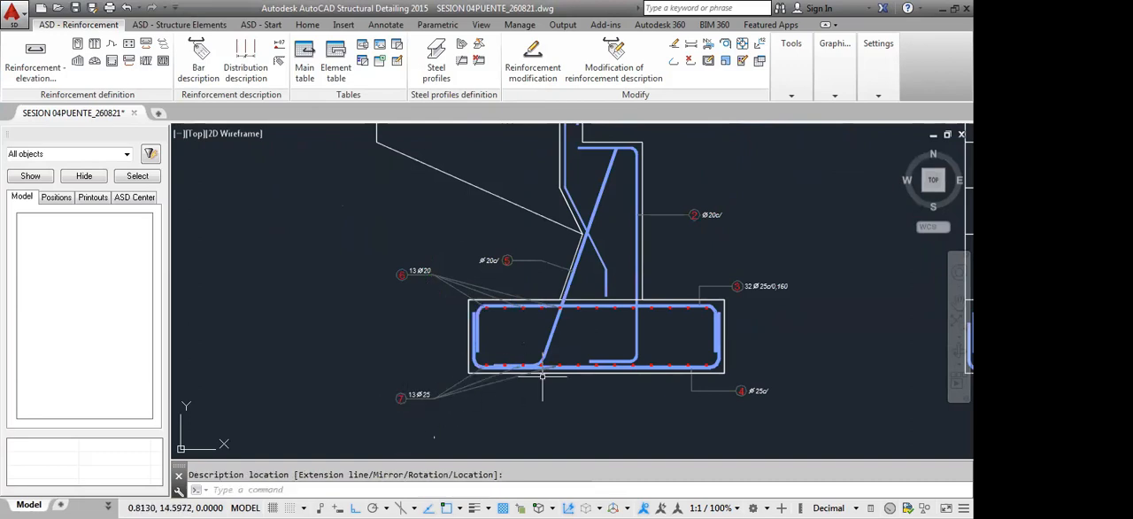
Check the cover setting of the front view's bottom footing bar
mouse_move(543, 377)
middle_down()
mouse_move(527, 352)
mouse_move(453, 331)
middle_up()
scroll(453, 330, down, 4)
scroll(425, 338, up, 2)
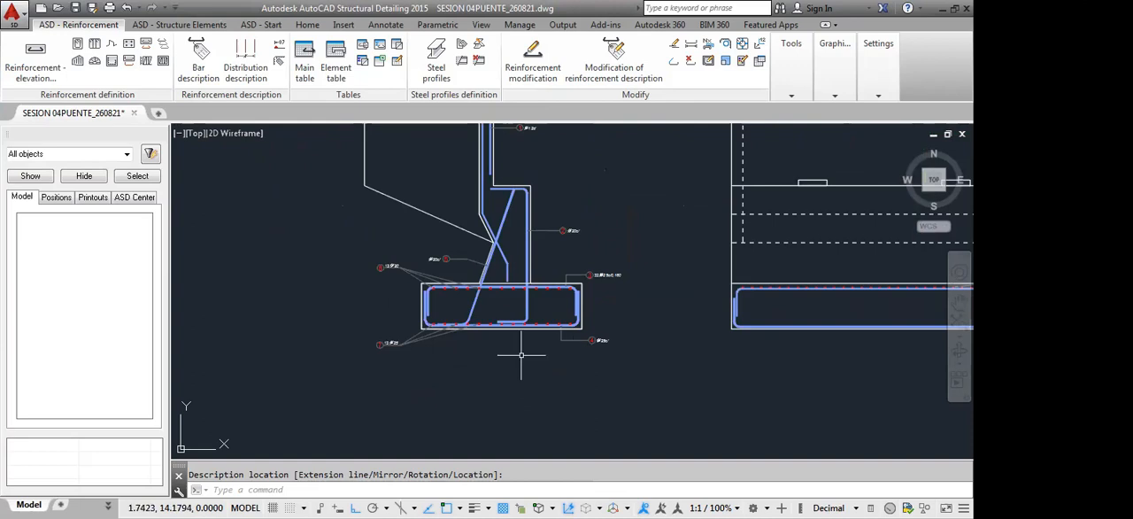
scroll(583, 313, up, 2)
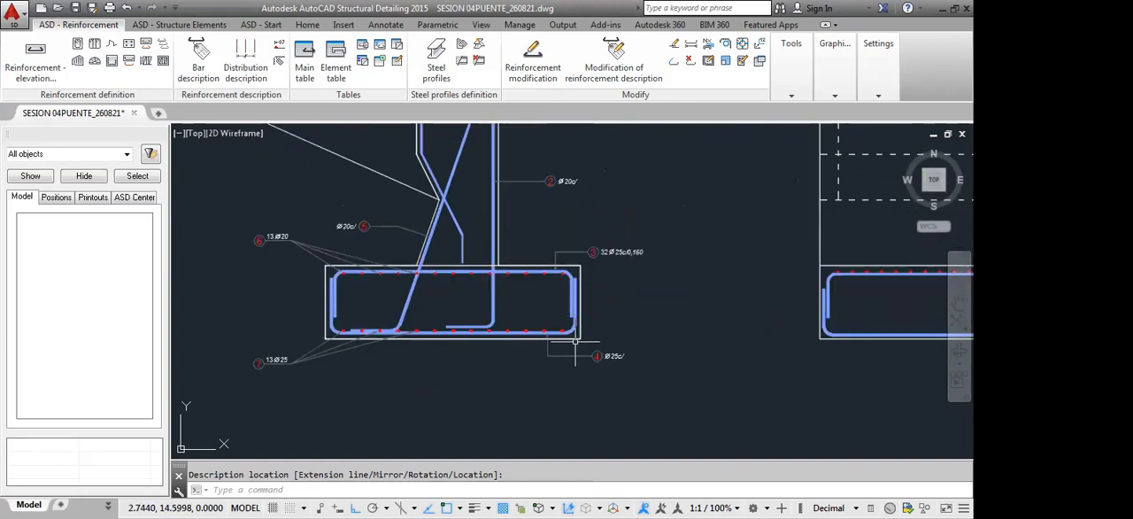
middle_drag(846, 370, 613, 326)
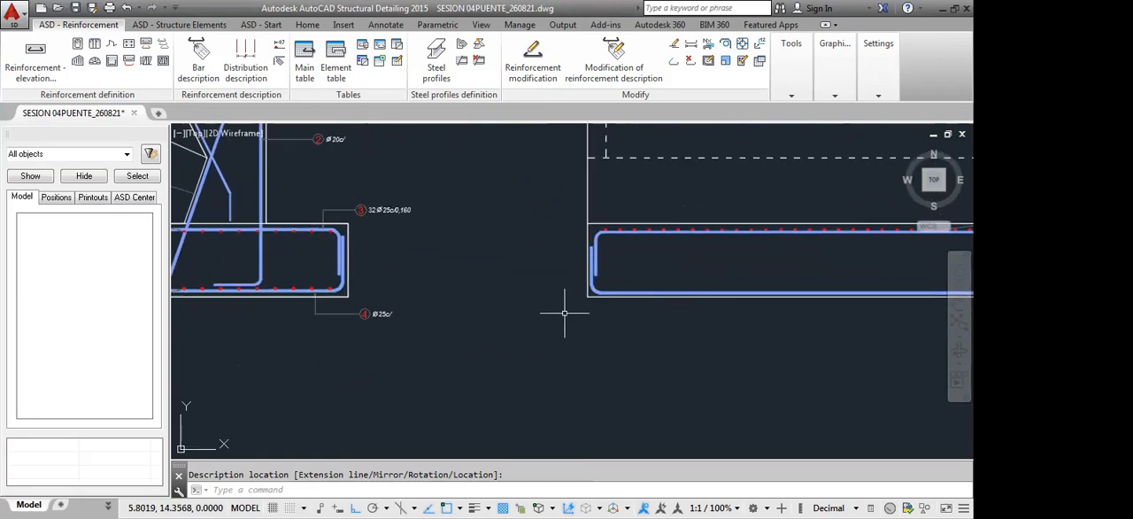
scroll(494, 325, up, 2)
middle_drag(494, 325, 529, 313)
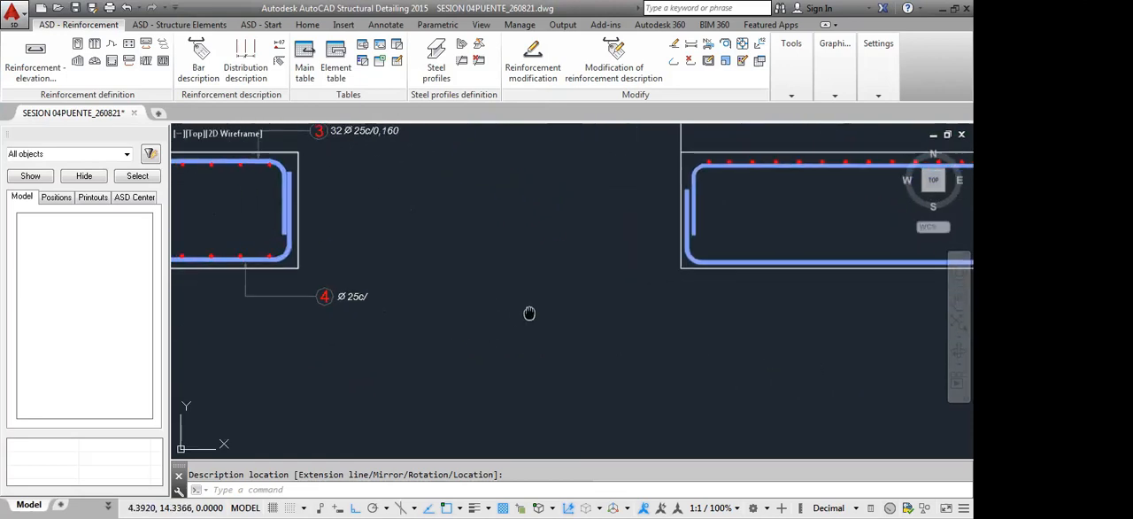
click(745, 259)
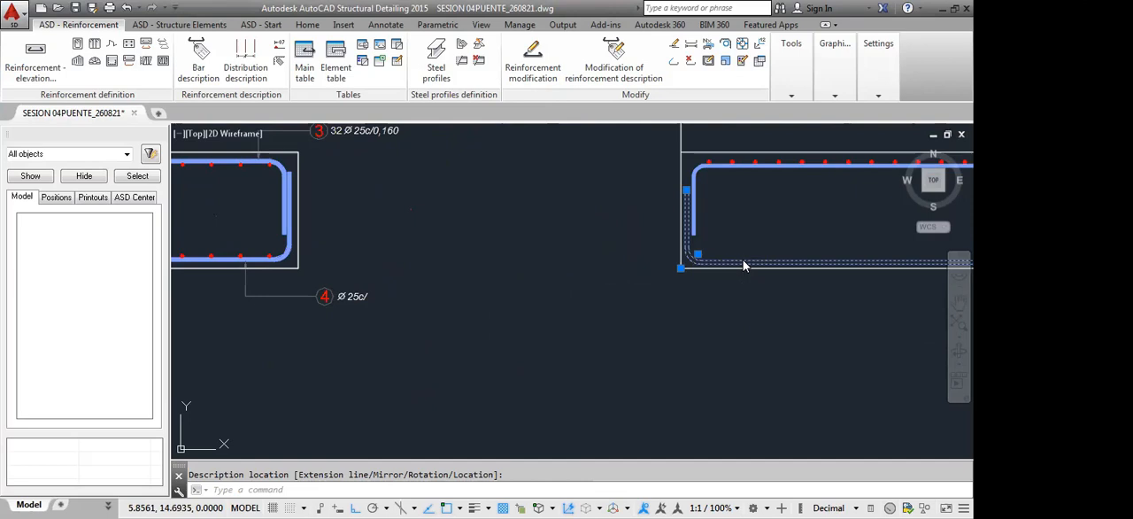
right_click(800, 354)
click(797, 336)
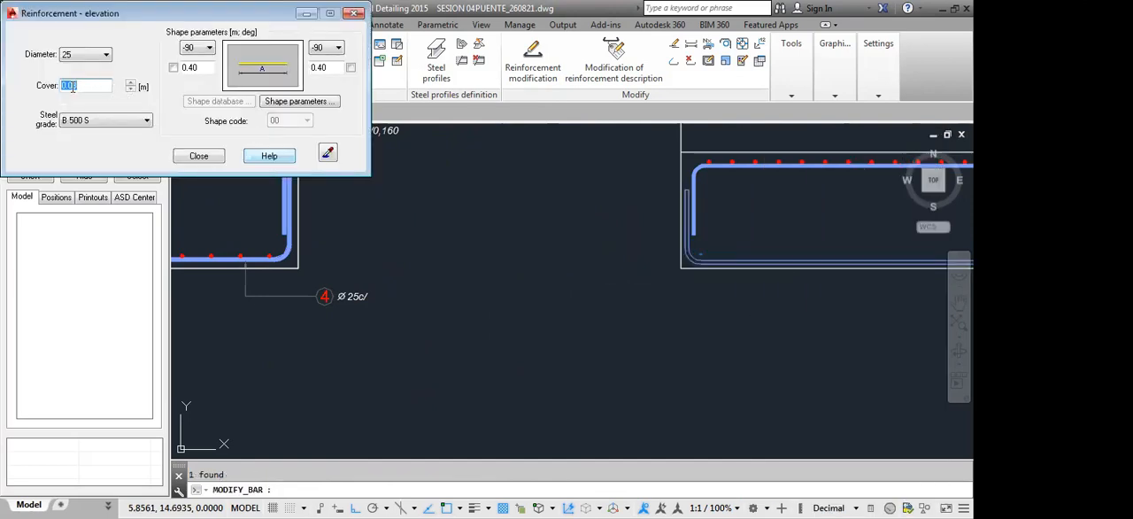
click(73, 86)
click(198, 156)
Measure the vertical distance between the side section's bottom bar and the footing's lower edge with a linear dimension
middle_drag(292, 289, 644, 306)
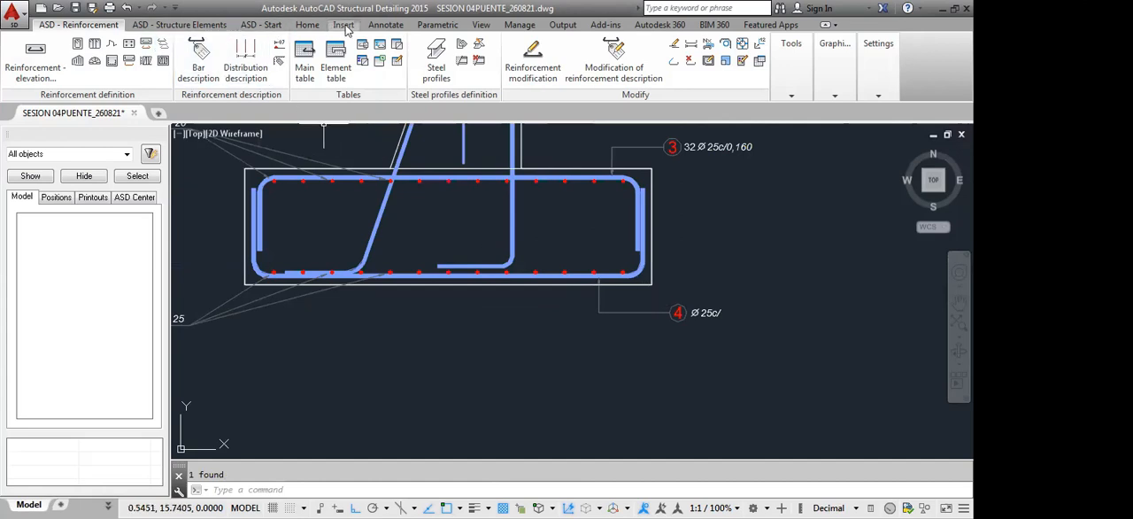
click(386, 24)
click(244, 55)
scroll(468, 301, up, 6)
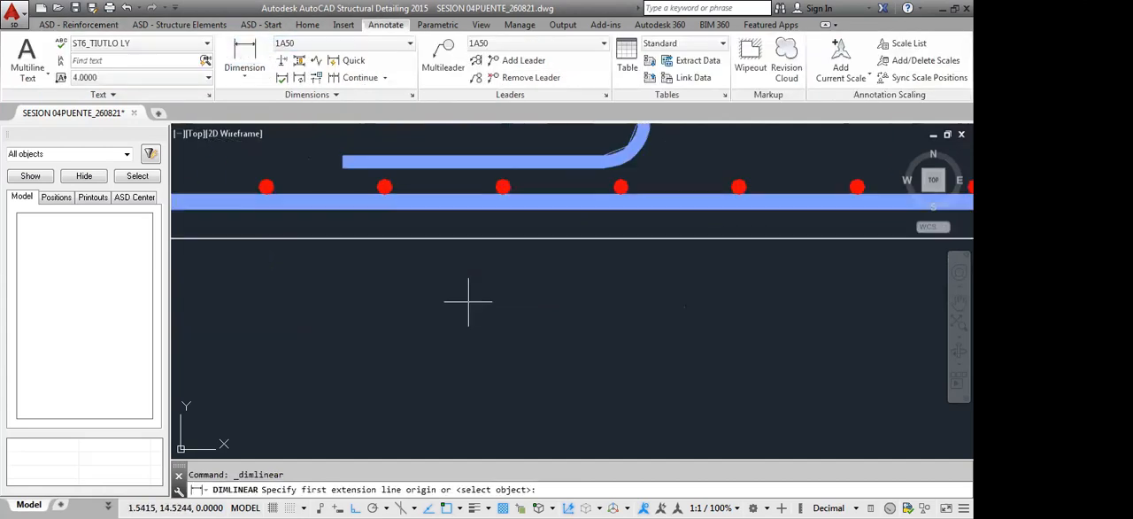
click(468, 301)
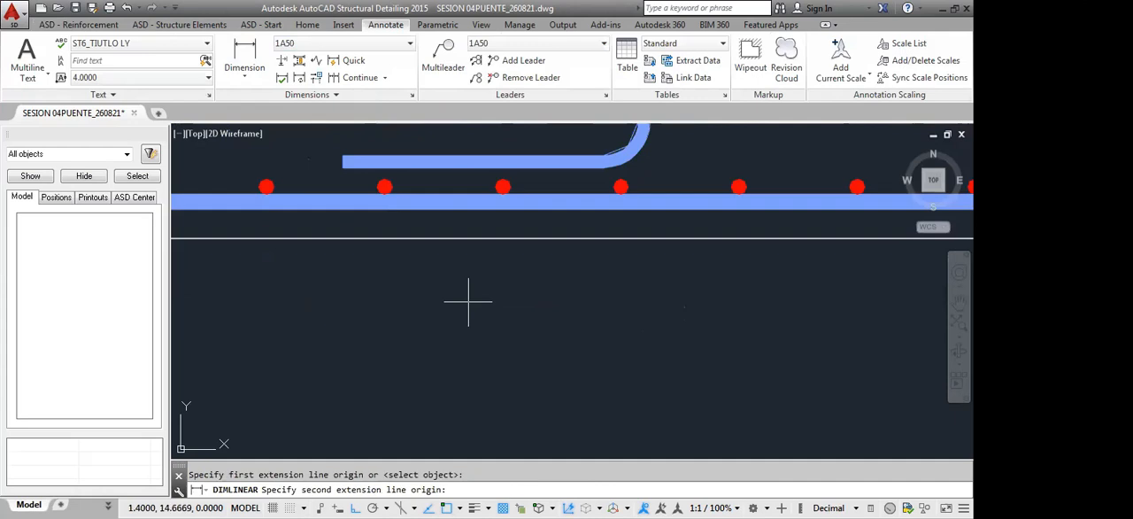
click(413, 236)
scroll(413, 233, down, 5)
key(Escape)
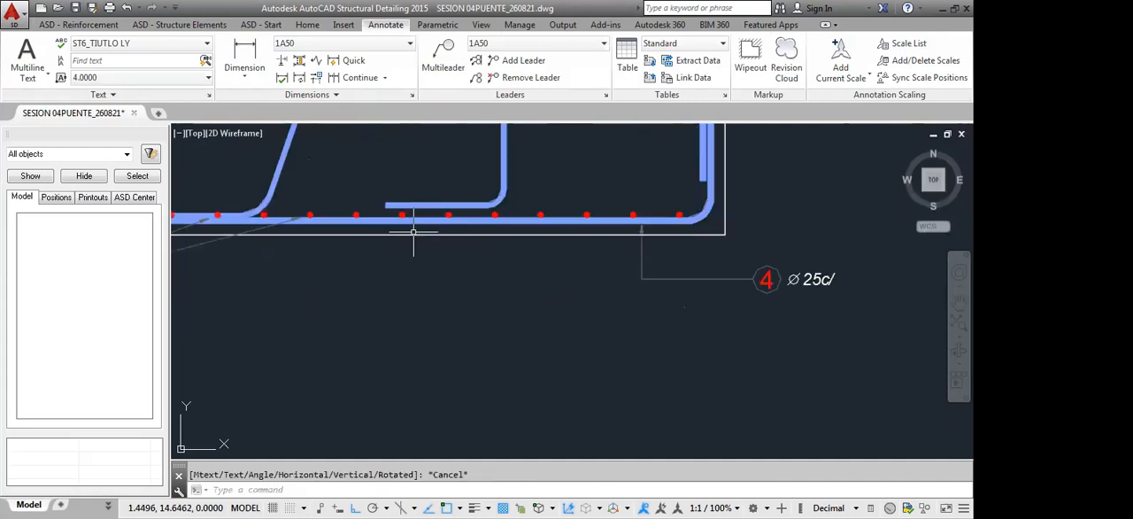
Set the cover of the front view's bottom footing bar to 0.07 m
scroll(471, 228, down, 6)
scroll(606, 318, down, 3)
scroll(796, 268, up, 5)
click(769, 245)
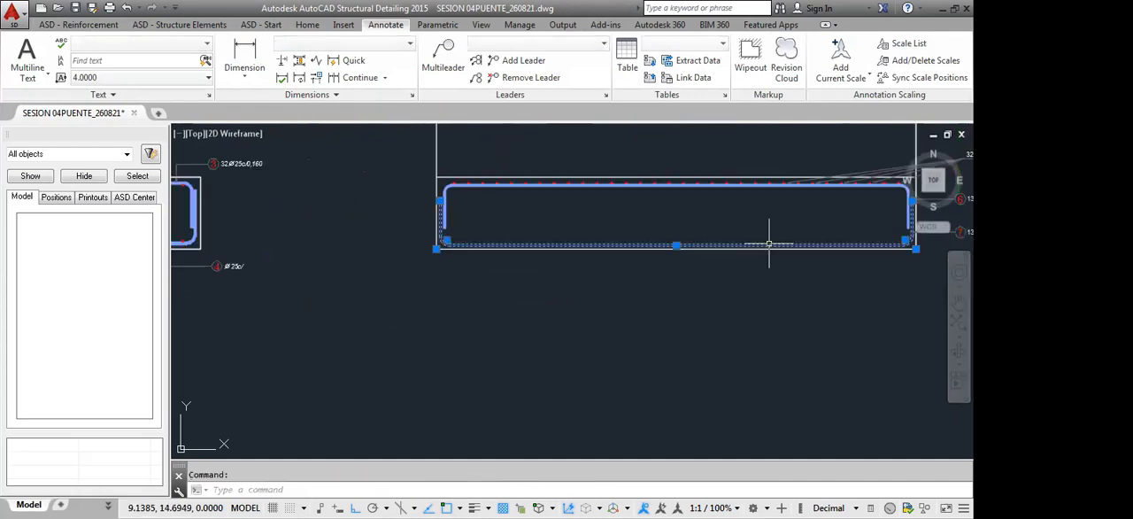
double_click(769, 246)
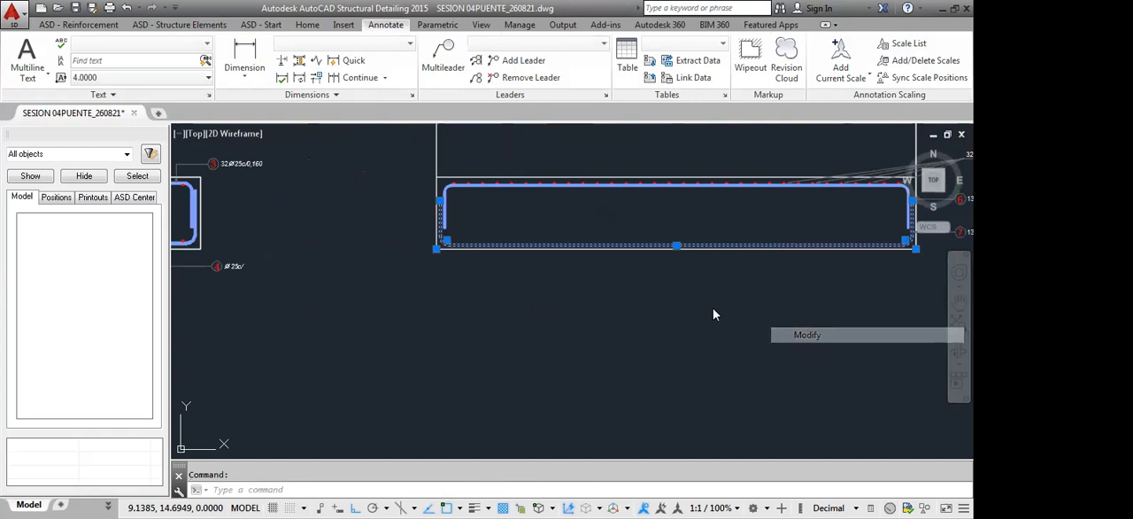
drag(82, 91, 72, 97)
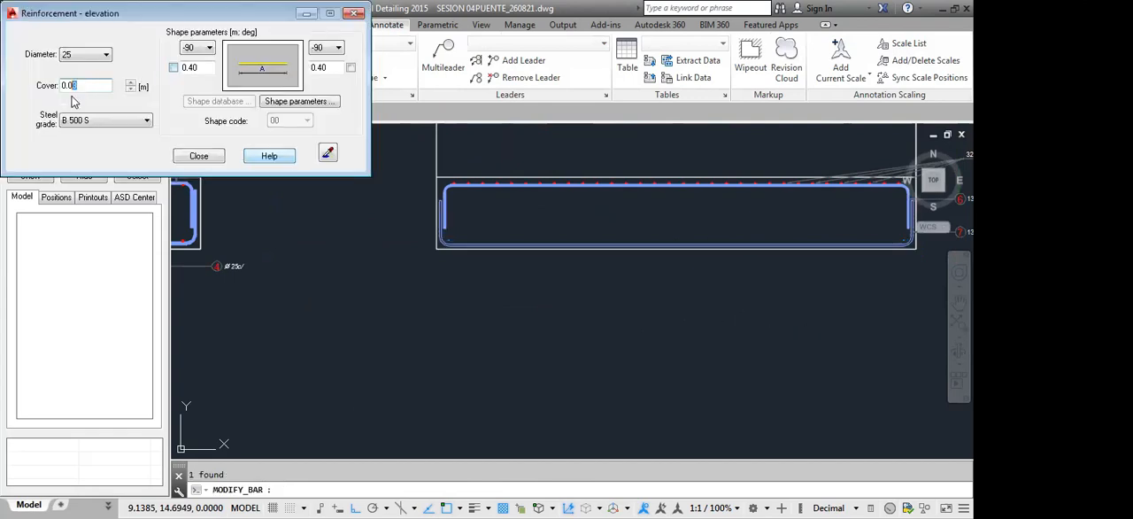
click(201, 156)
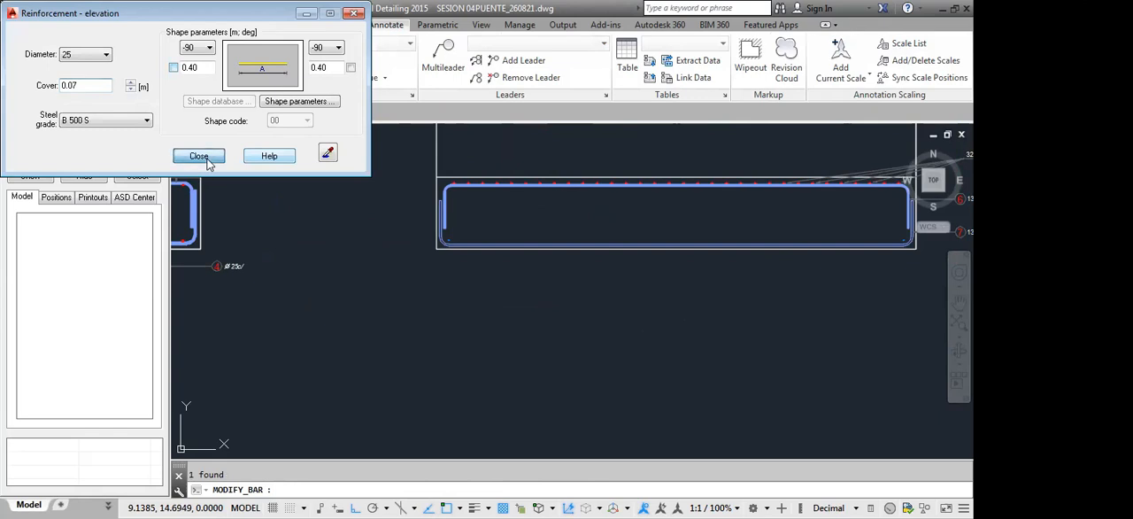
Distribute the side section's position 4 bottom bar as points along the whole bottom bar segment in the front view
scroll(592, 261, down, 3)
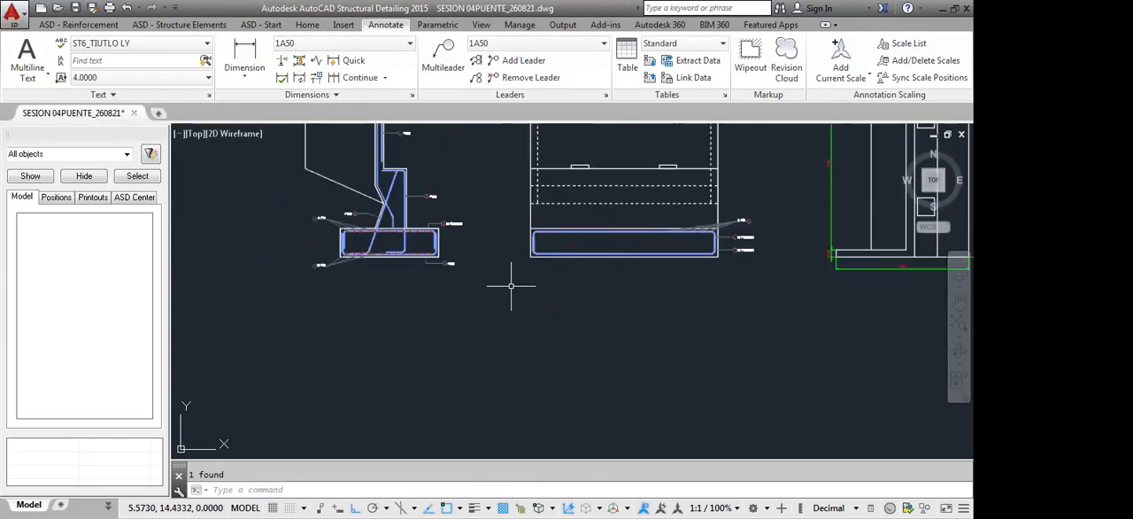
scroll(311, 278, up, 3)
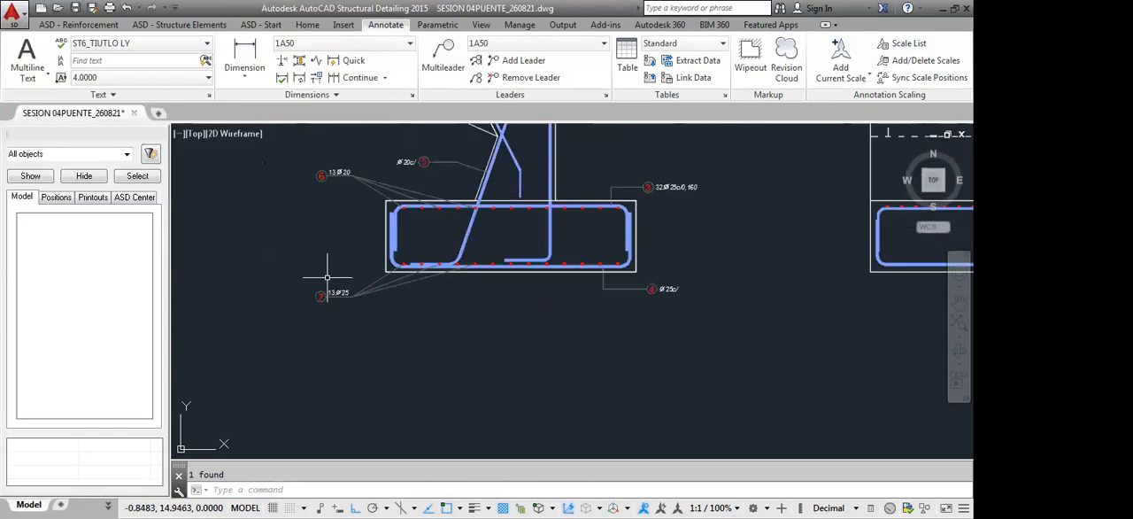
click(78, 24)
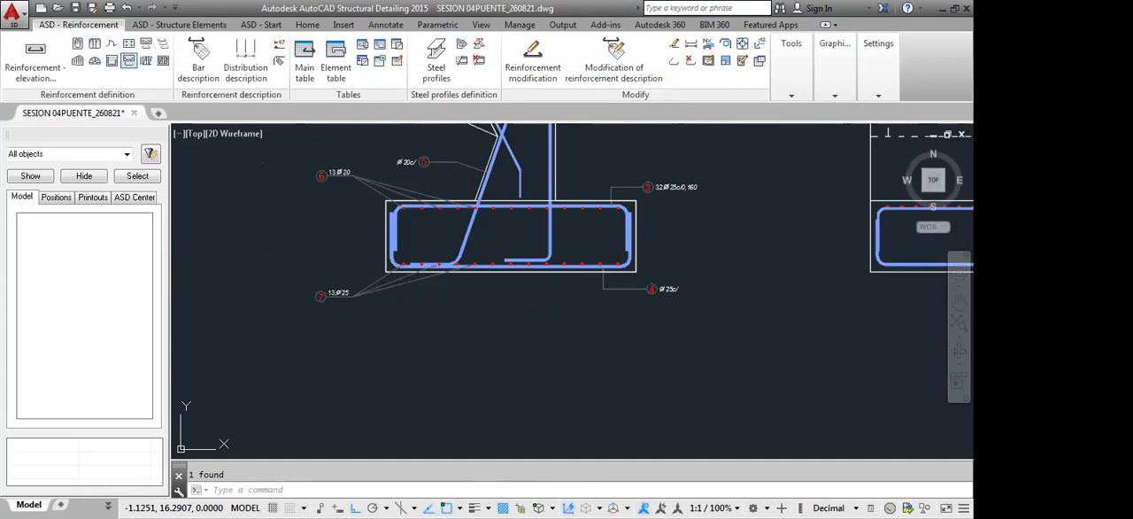
click(130, 60)
scroll(635, 276, up, 4)
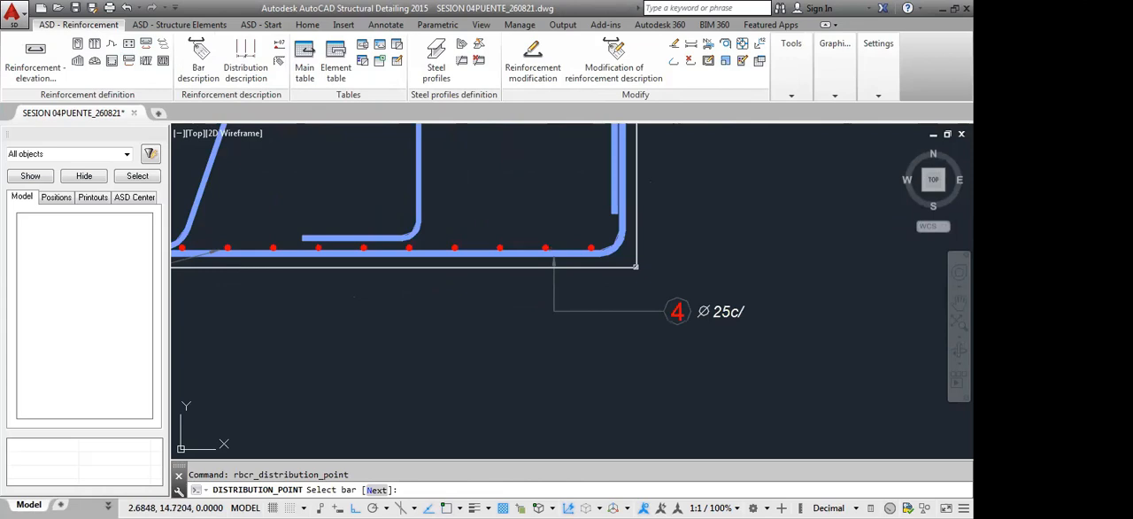
click(634, 263)
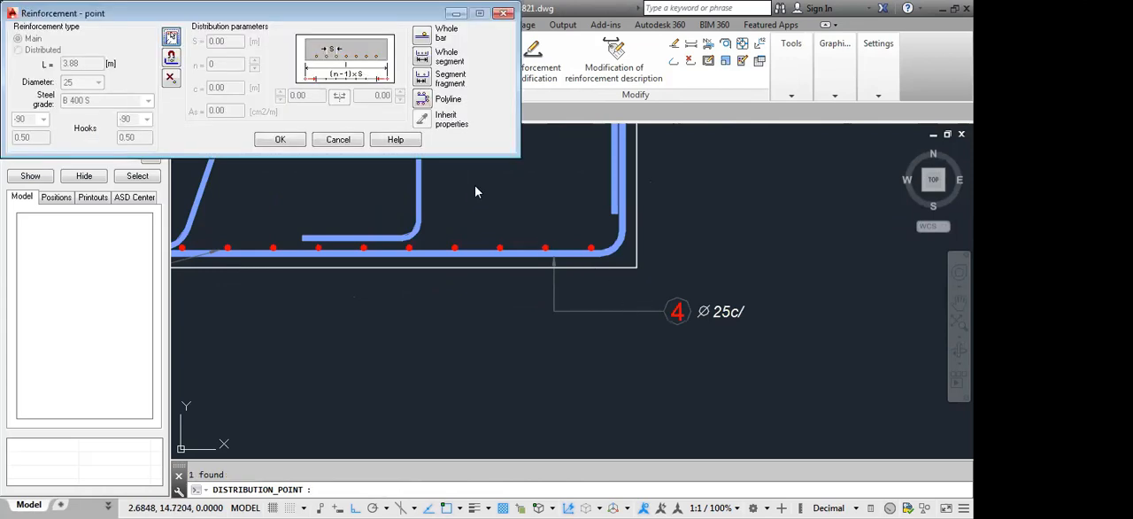
click(423, 58)
scroll(818, 376, down, 5)
mouse_move(819, 376)
middle_down()
mouse_move(799, 384)
mouse_move(515, 333)
middle_up()
scroll(787, 314, up, 4)
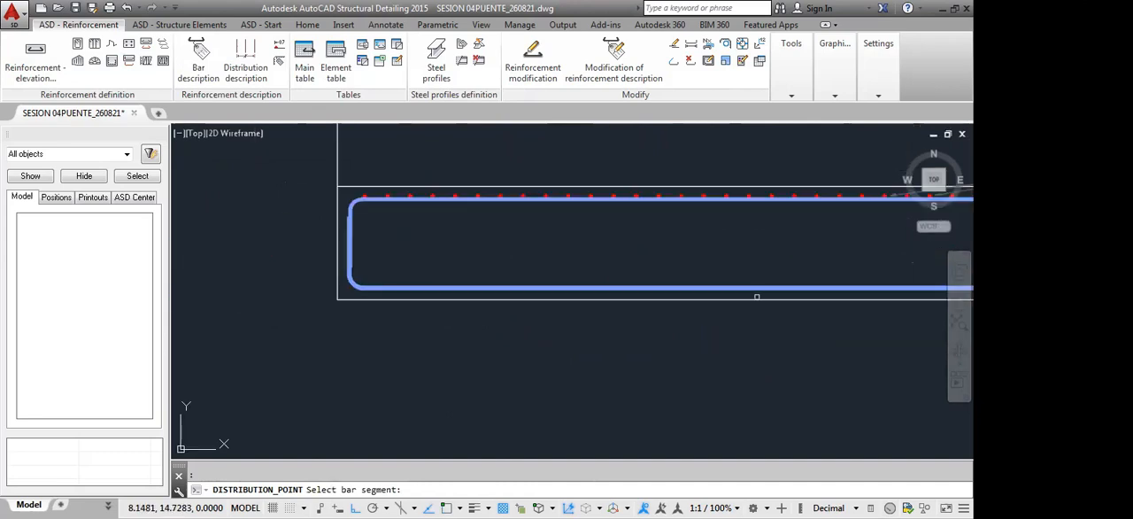
click(756, 295)
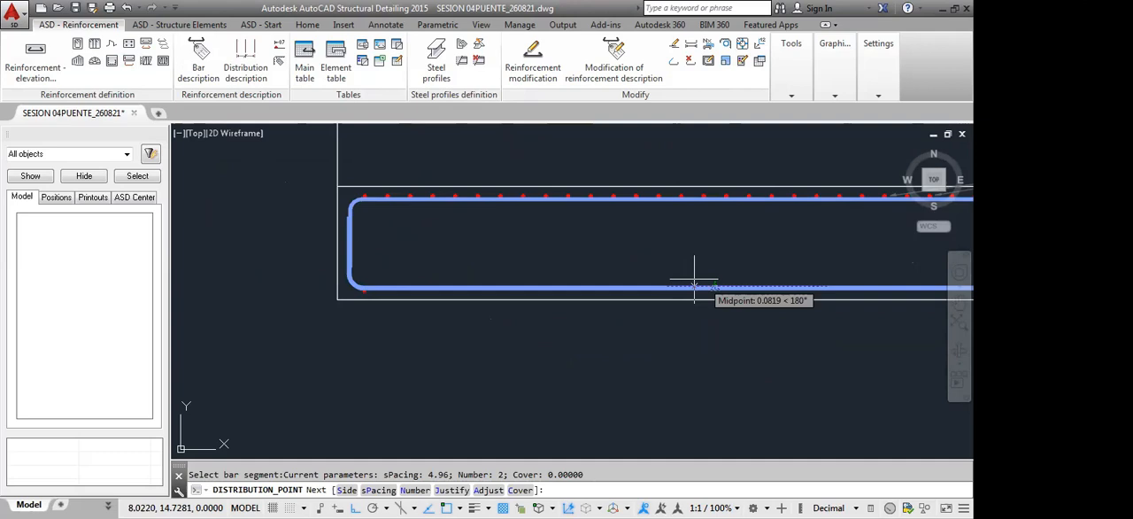
Compare both views' bottom bars and accept the point bars on the outer side of the front view's bottom segment
scroll(611, 268, down, 6)
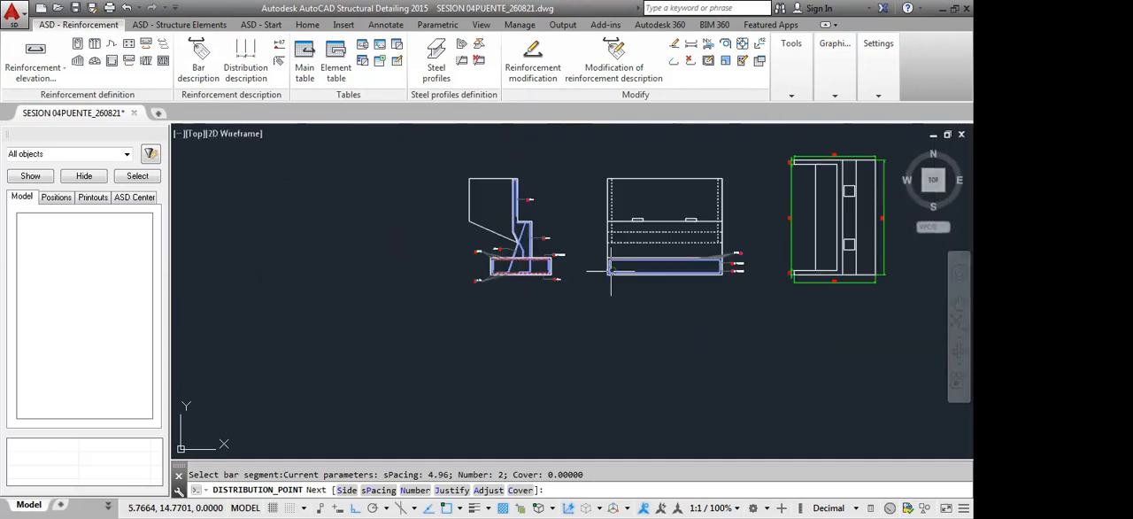
scroll(610, 267, up, 5)
scroll(529, 322, down, 3)
scroll(436, 323, up, 2)
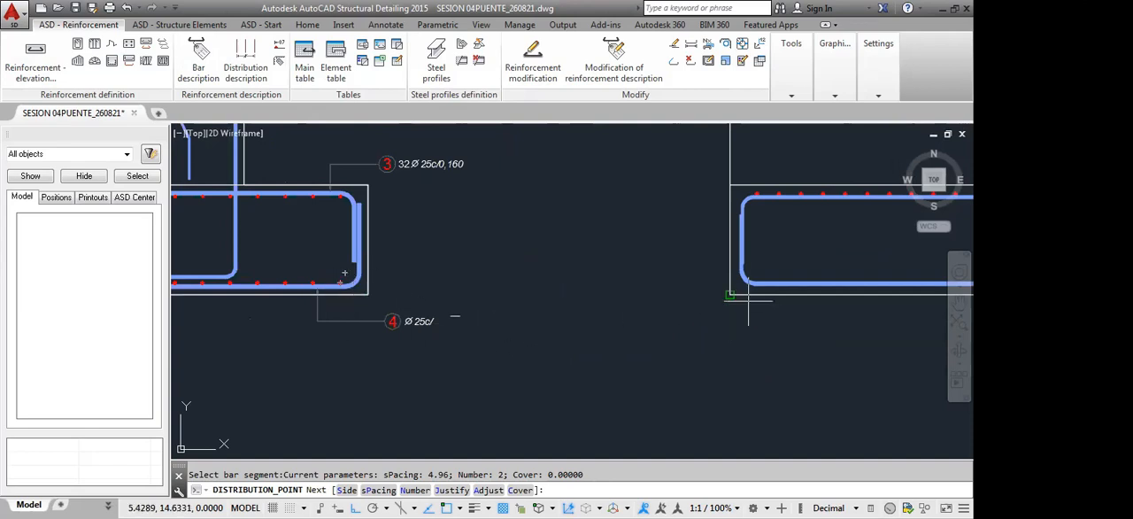
middle_drag(773, 324, 662, 350)
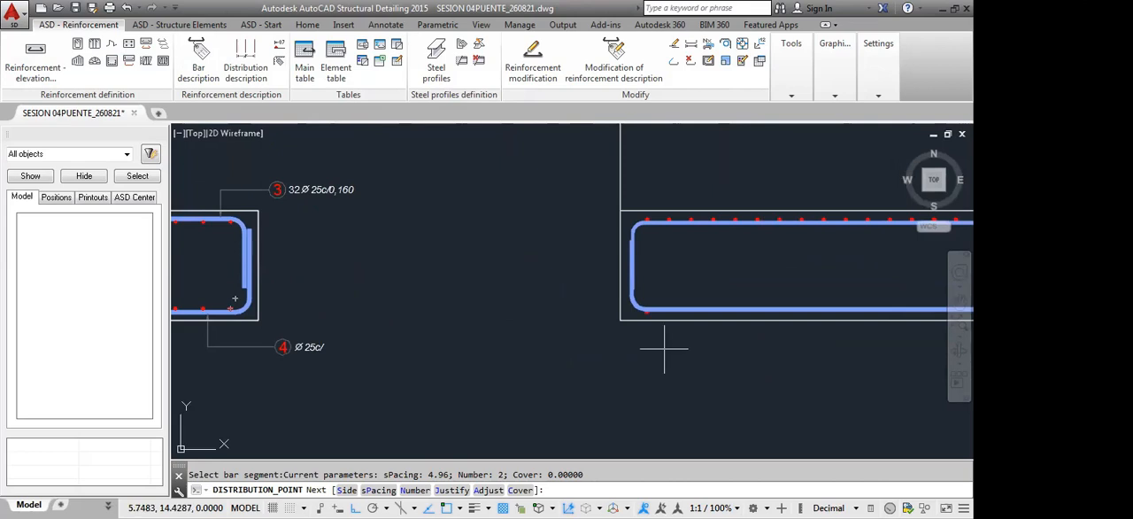
key(Return)
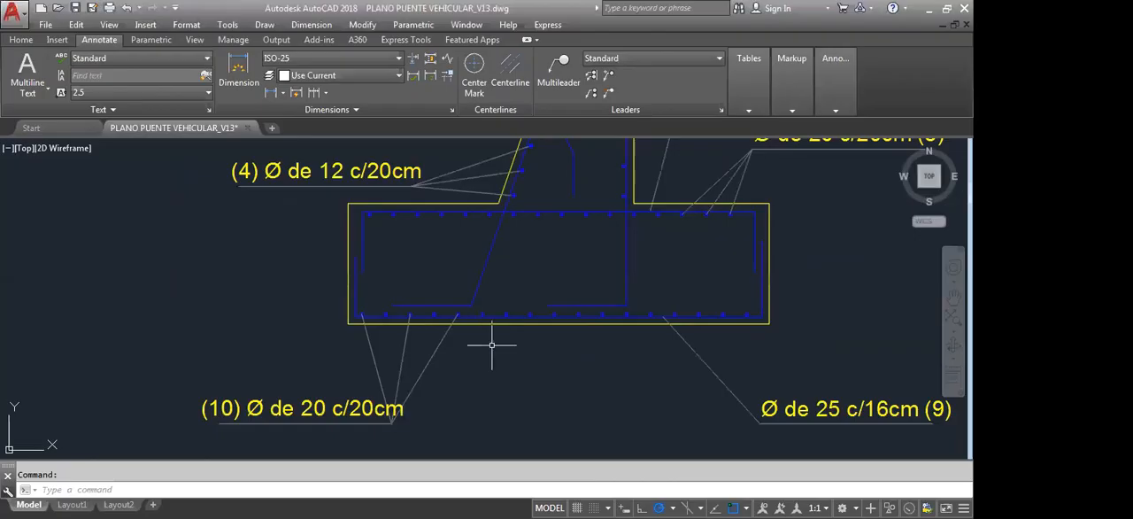
Set the front view's bottom point bars to 0.16 m spacing and 32 bars, following bar 9 in the reference drawing
scroll(492, 344, down, 5)
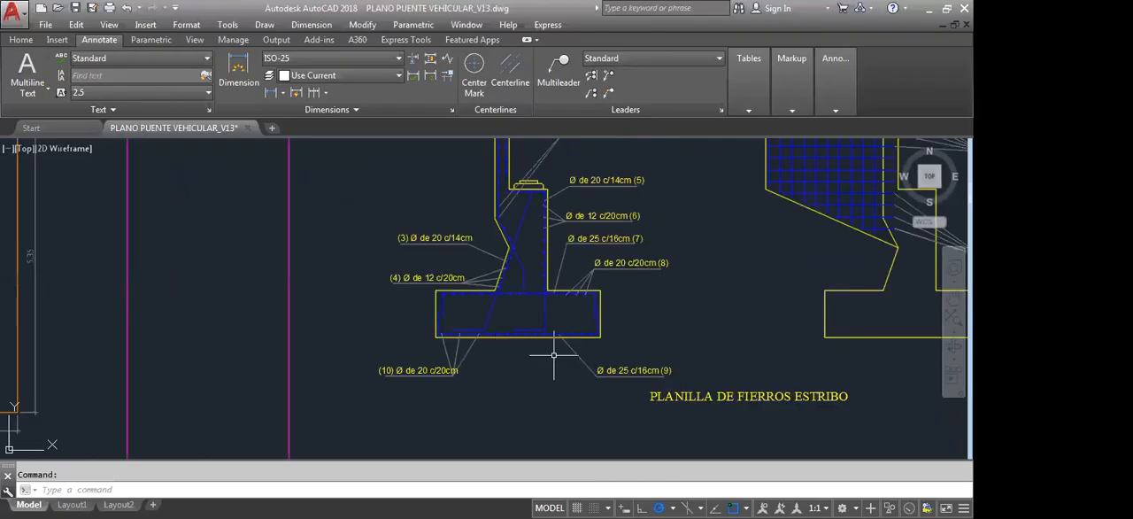
scroll(557, 352, up, 5)
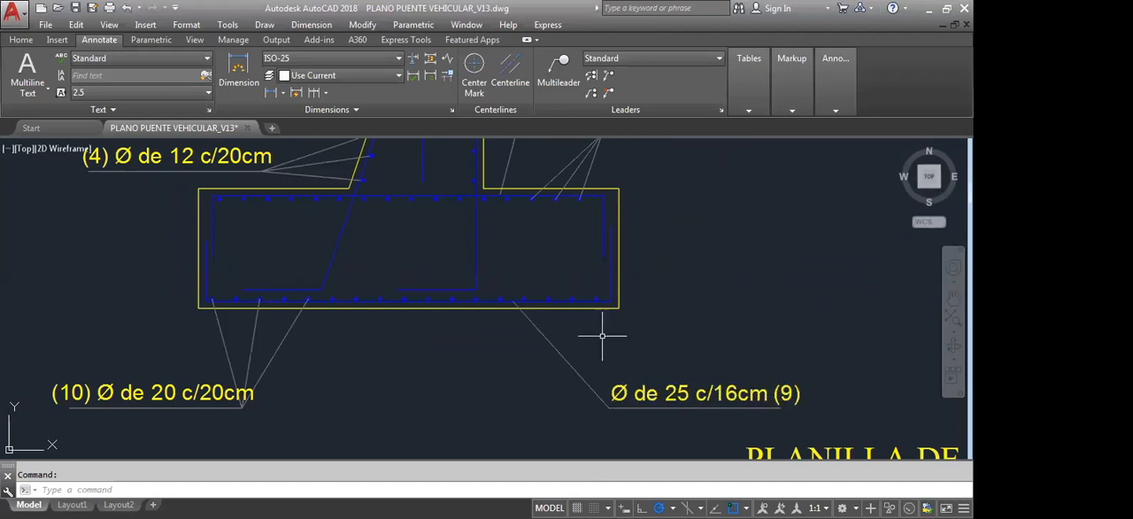
mouse_move(182, 132)
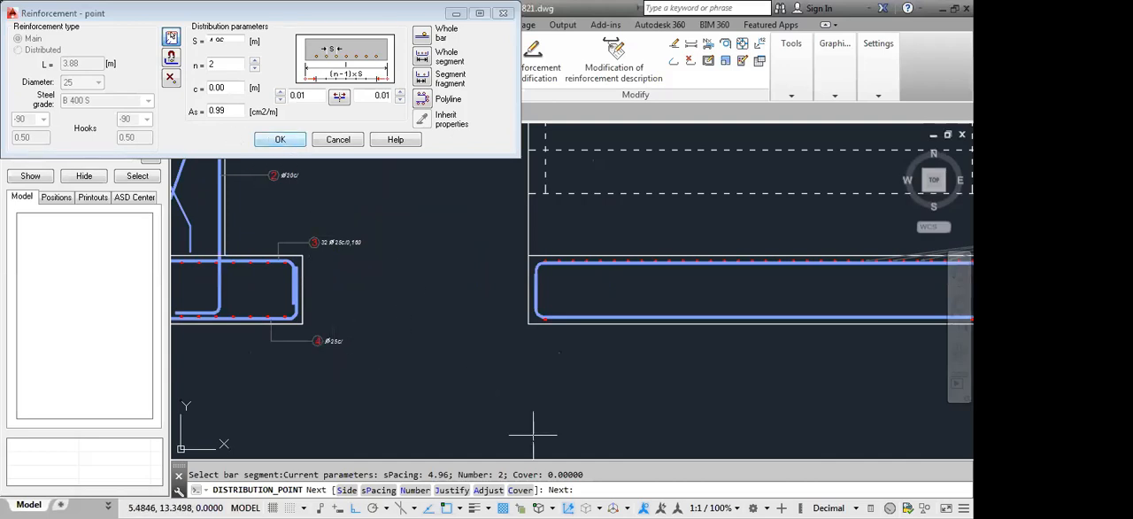
drag(236, 42, 193, 48)
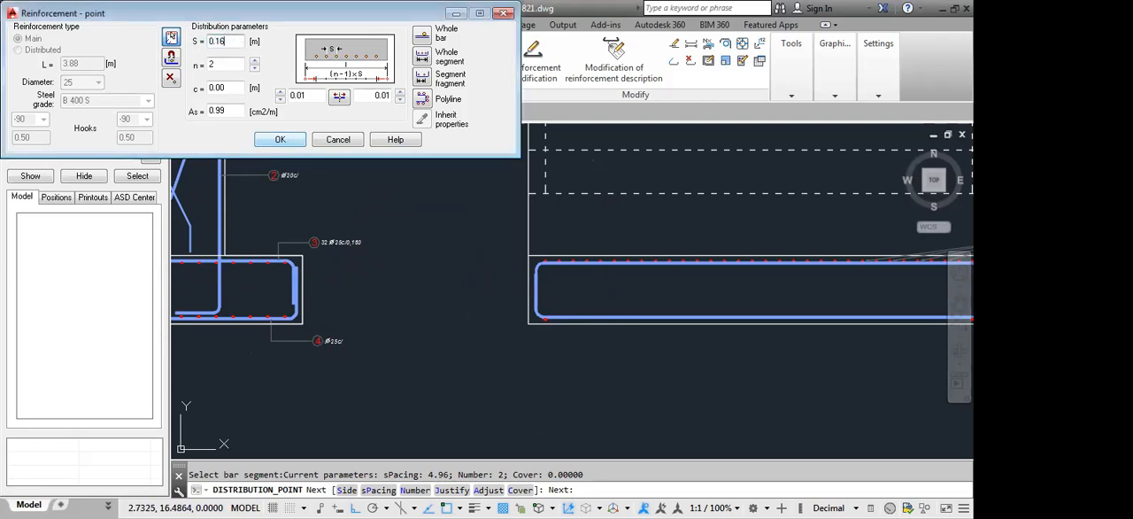
drag(237, 62, 222, 62)
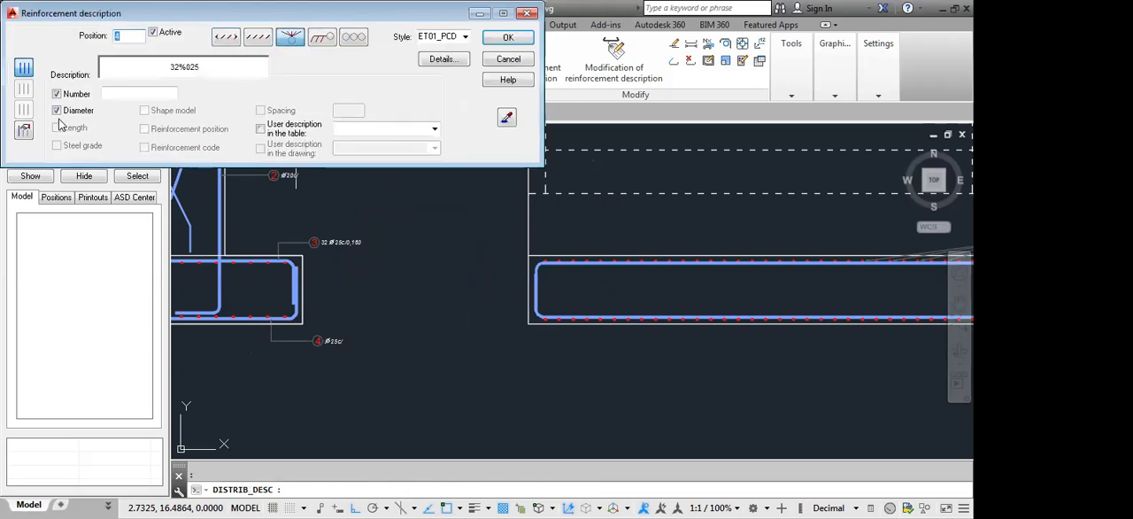
Label the front view's bottom point bars as position 4 with number and diameter, with leaders from alternate bars near the footing's right end
click(508, 39)
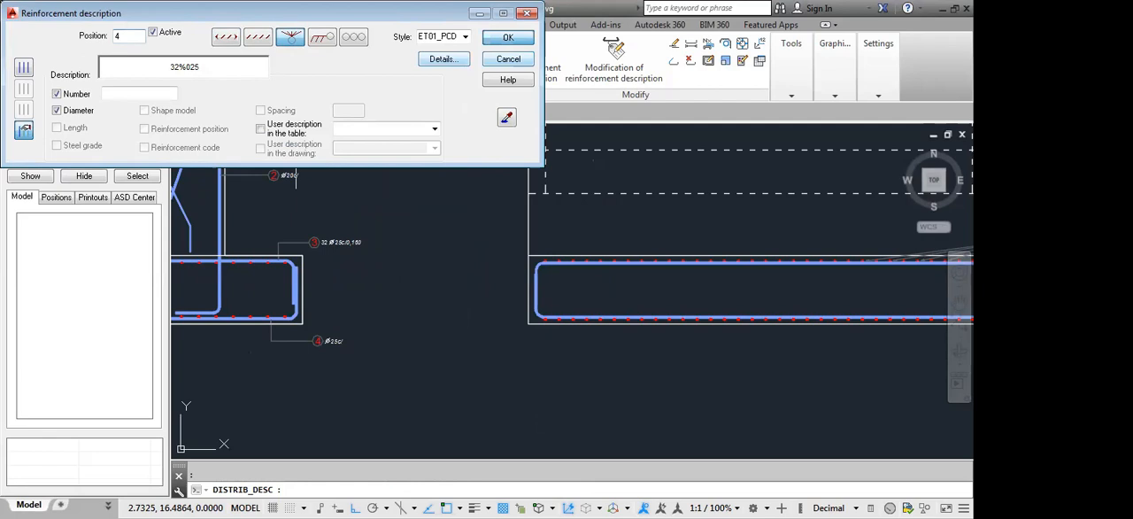
scroll(631, 329, up, 6)
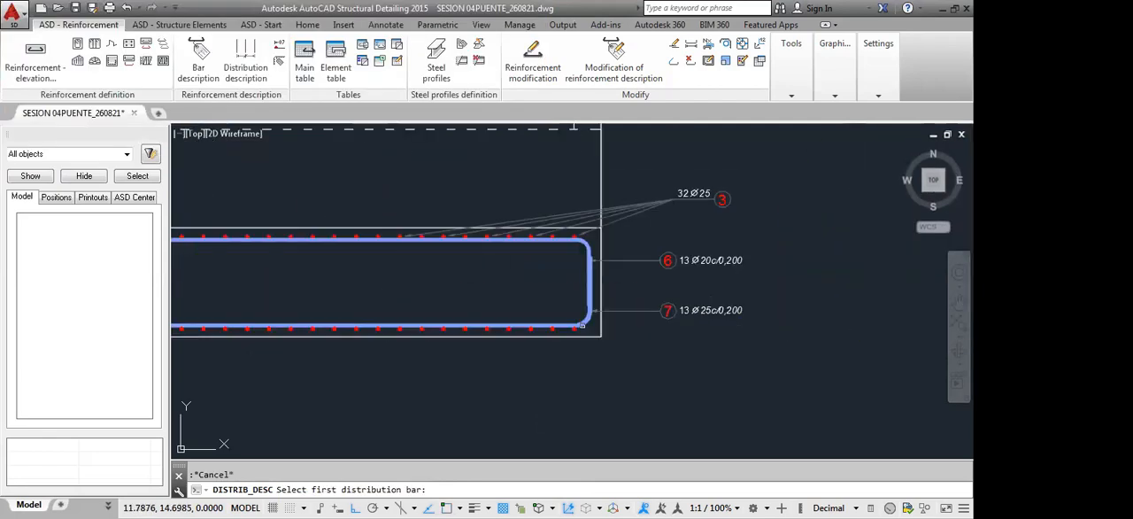
click(558, 347)
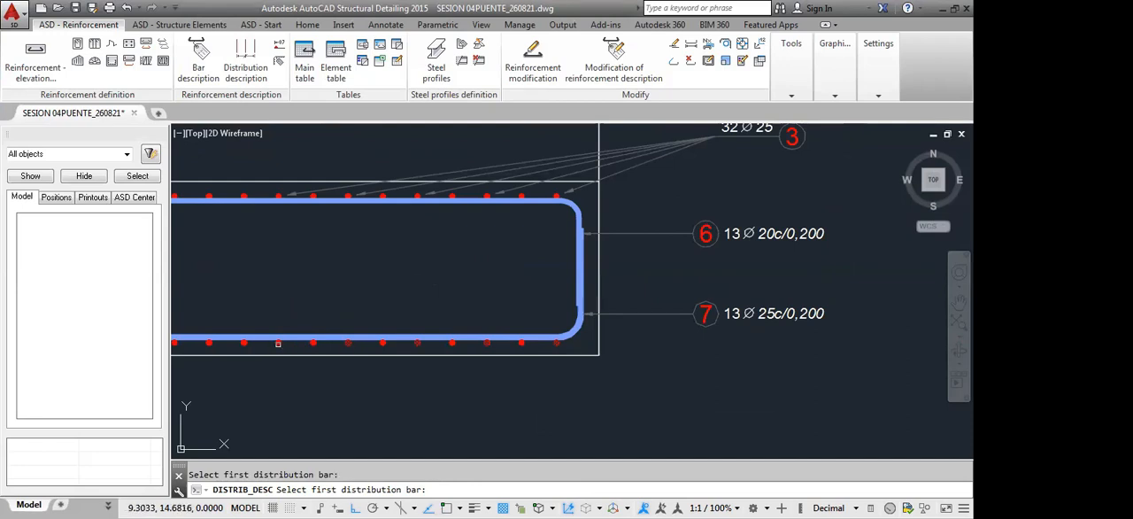
click(278, 348)
scroll(561, 380, down, 3)
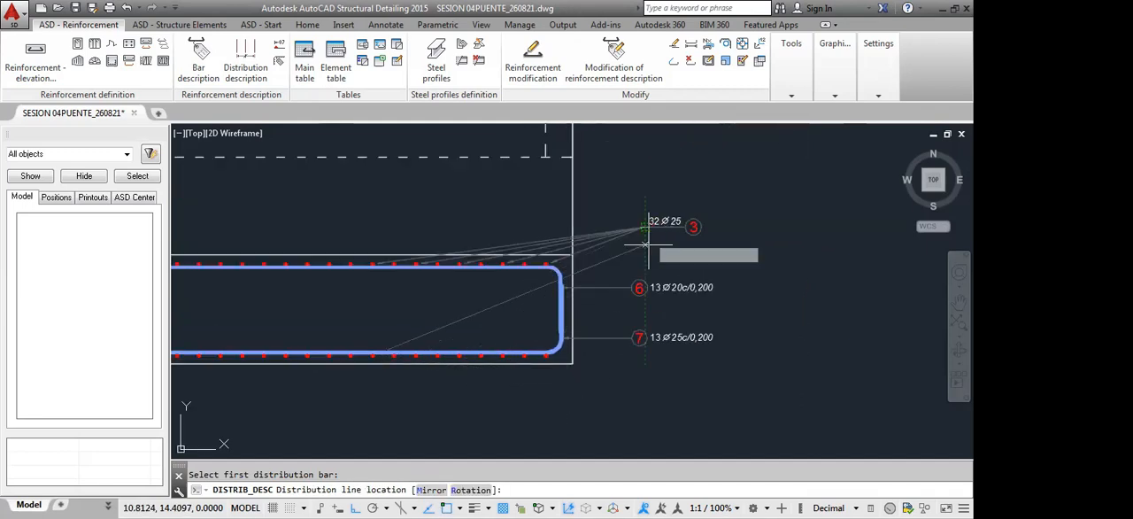
click(645, 232)
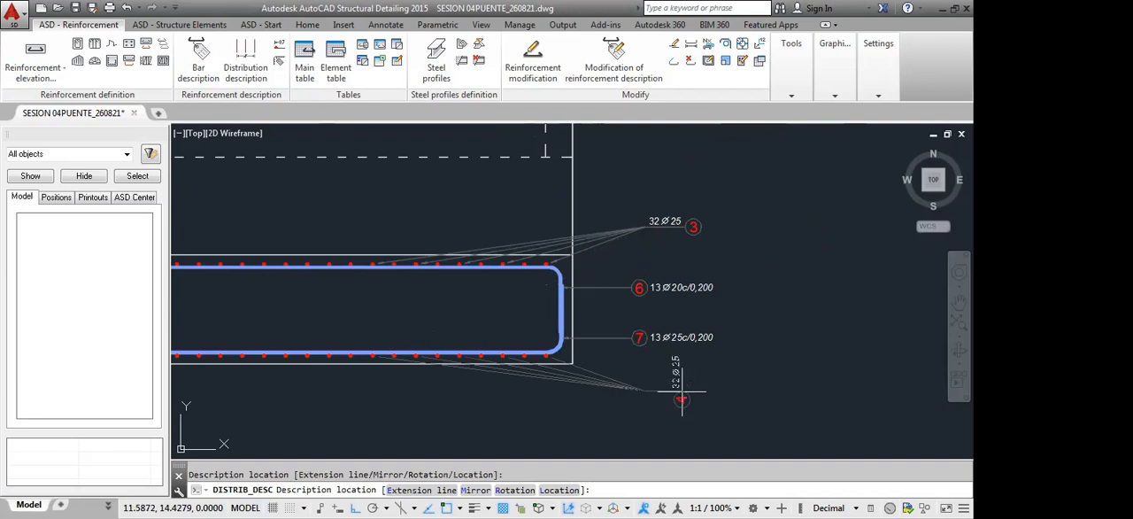
click(681, 398)
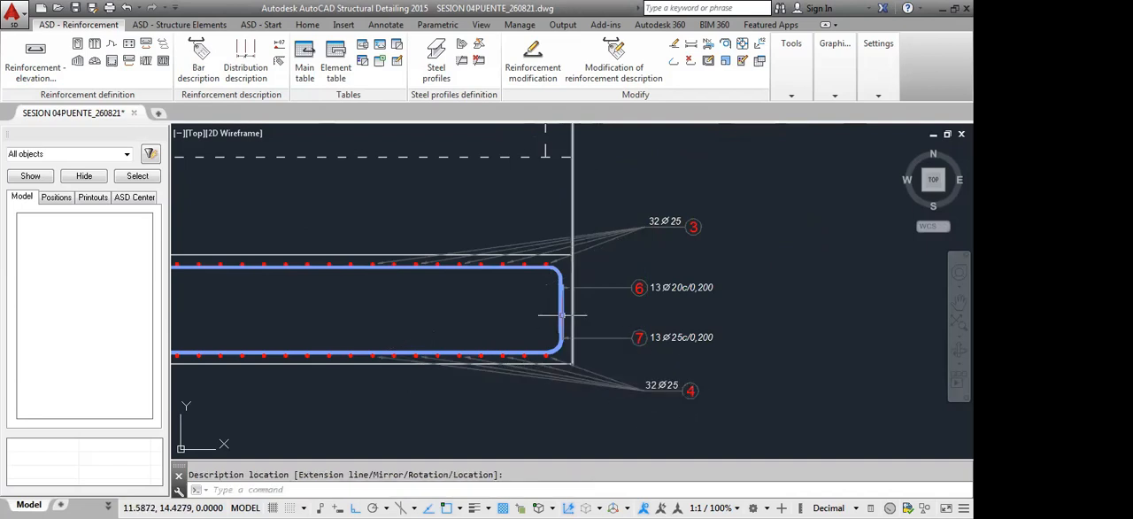
Examine the labelled footing reinforcement in the side section and front view, together with the abutment plan
scroll(531, 319, down, 4)
middle_drag(498, 327, 670, 325)
scroll(670, 324, down, 2)
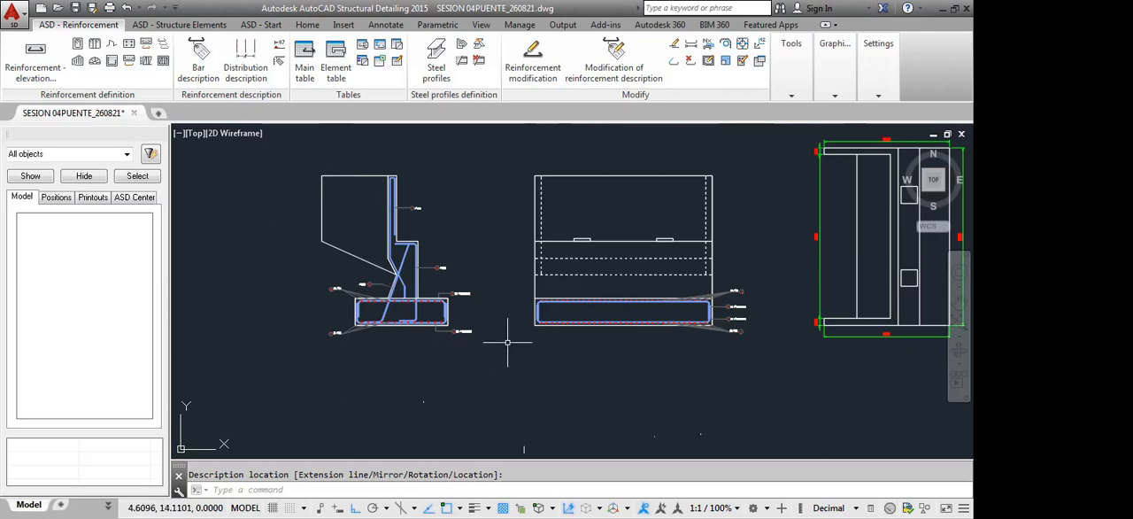
middle_drag(579, 387, 594, 366)
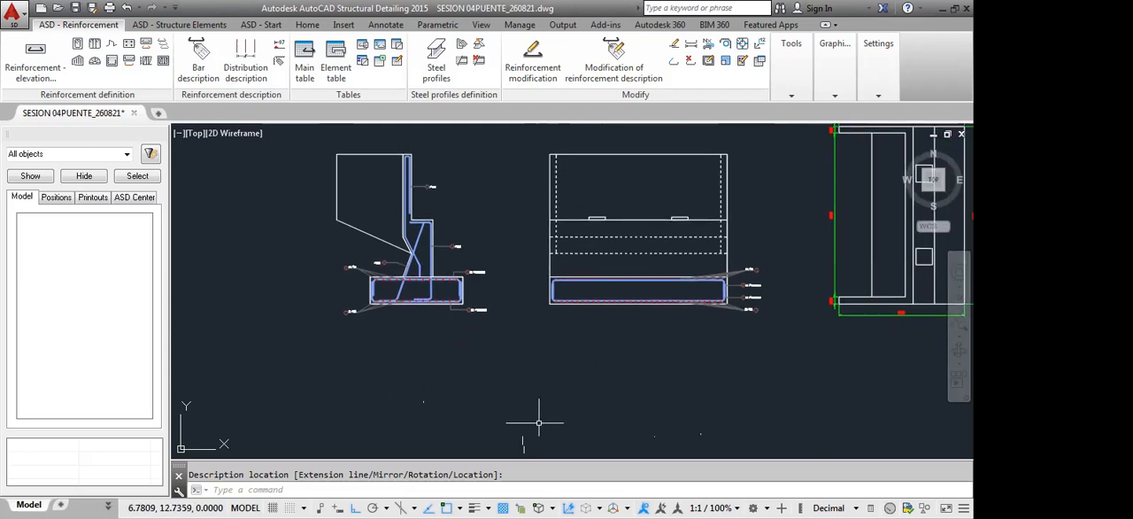
mouse_move(522, 413)
middle_down()
mouse_move(516, 399)
mouse_move(535, 386)
middle_up()
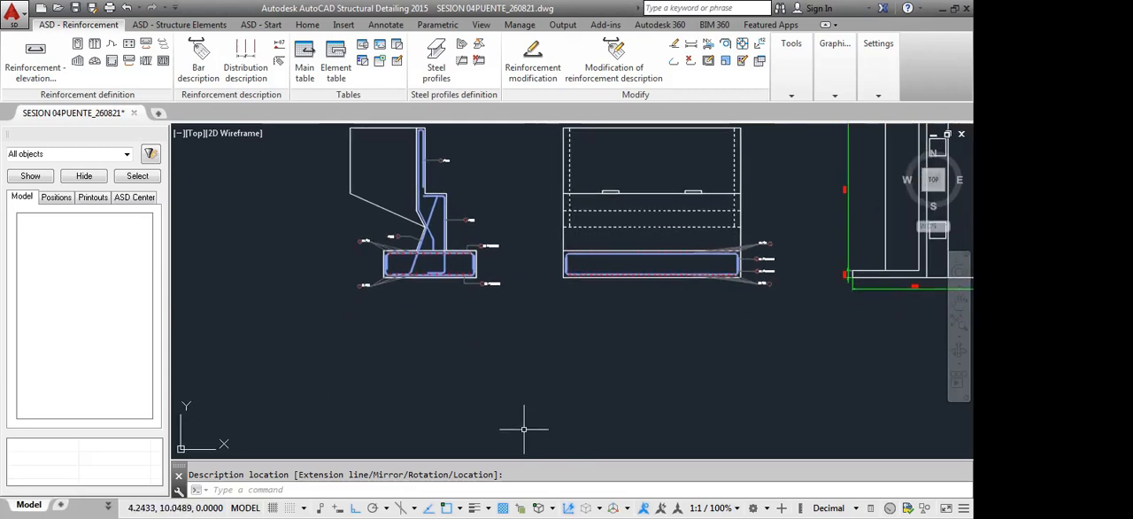
scroll(482, 314, down, 4)
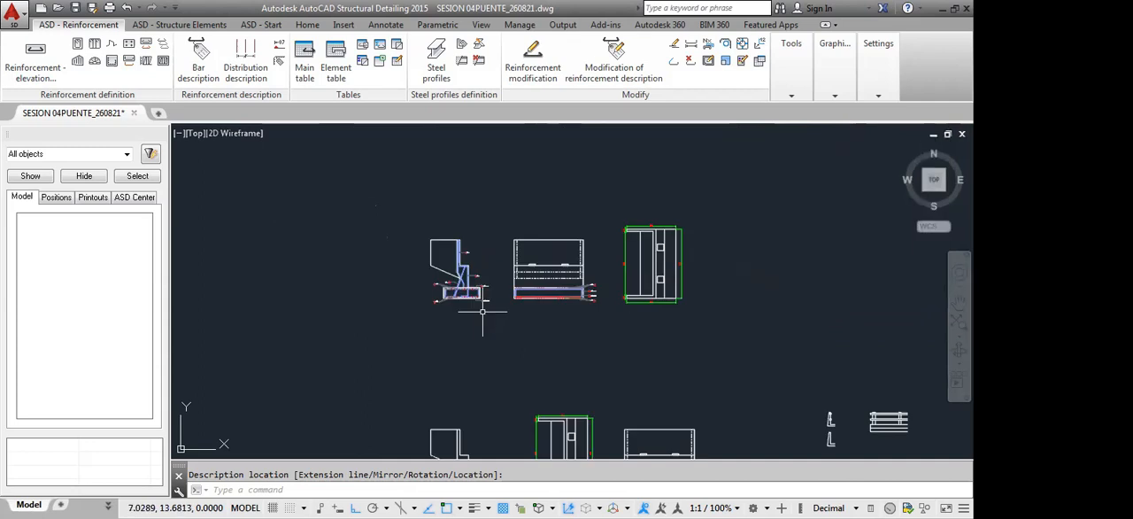
scroll(500, 303, up, 2)
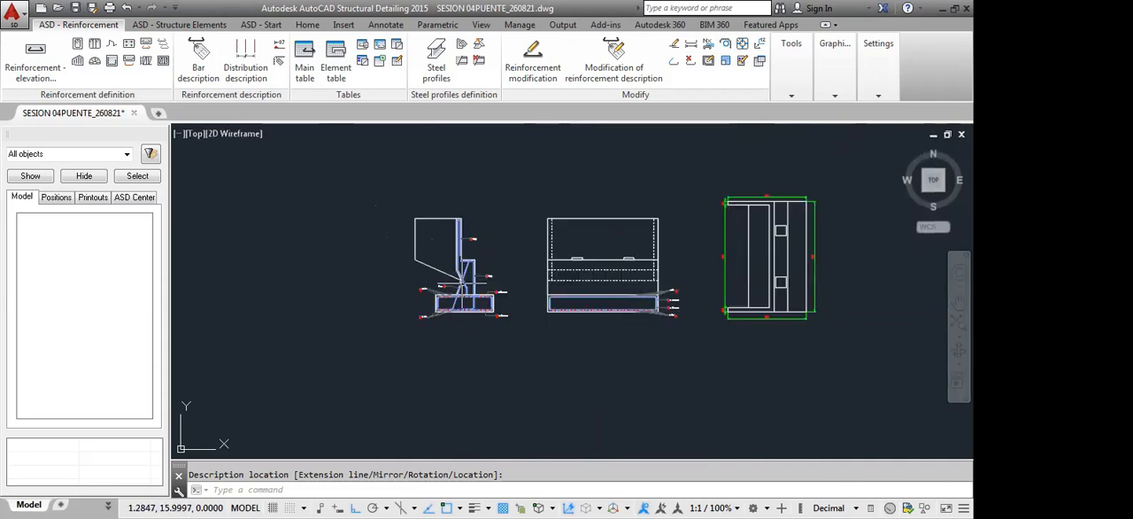
scroll(357, 244, up, 2)
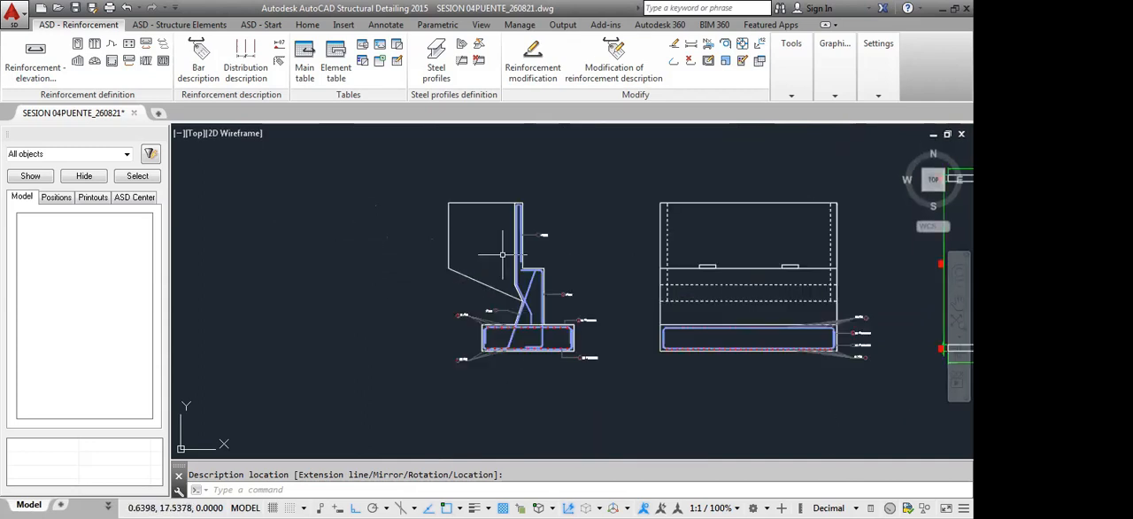
scroll(502, 255, down, 4)
scroll(497, 320, up, 4)
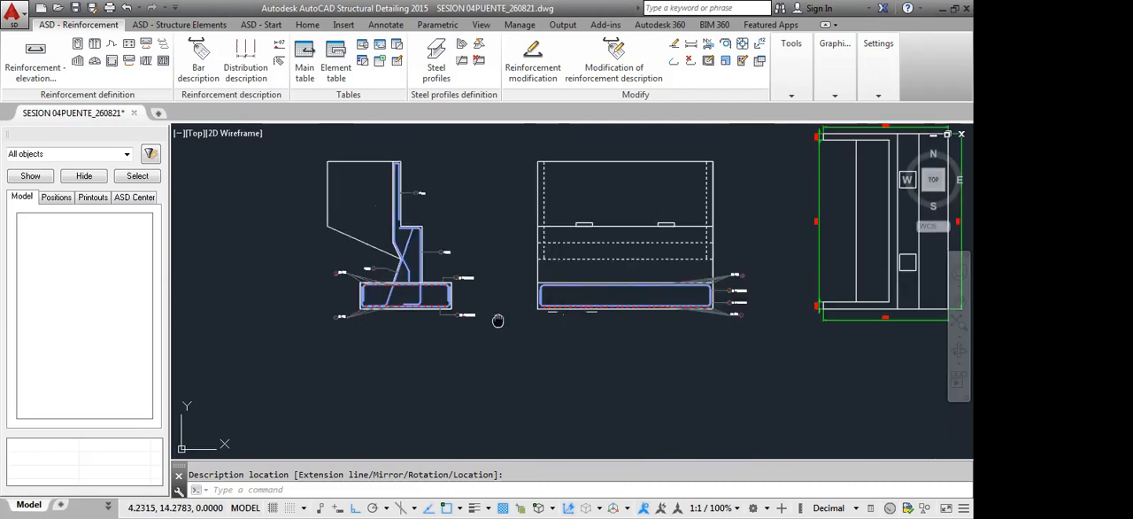
middle_drag(497, 321, 548, 312)
middle_drag(549, 257, 518, 298)
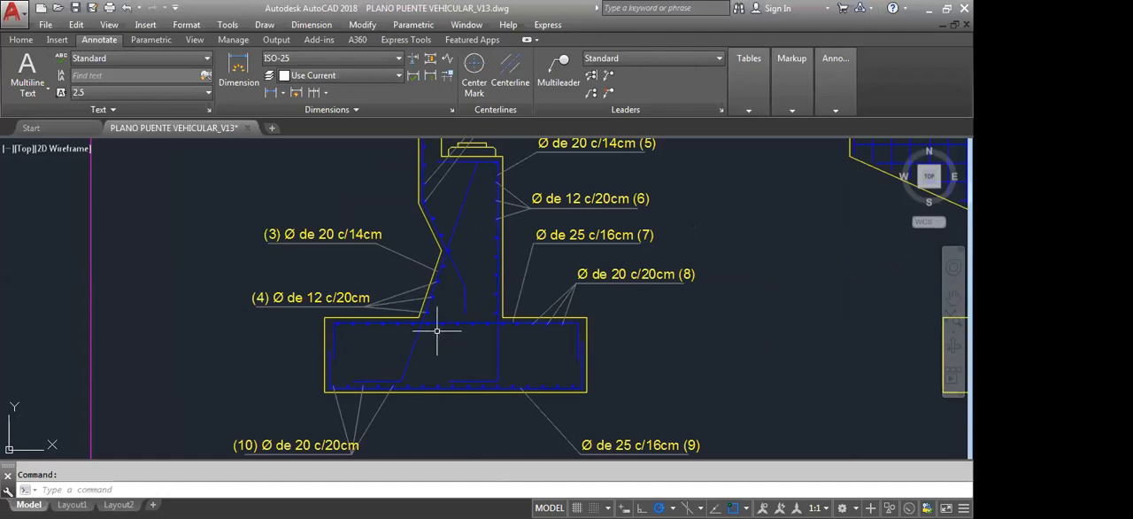
Switch to the AutoCAD reference drawing and examine the abutment stem's bar callouts, especially positions 5 and 6 along the vertical face
scroll(451, 305, down, 3)
scroll(479, 286, up, 2)
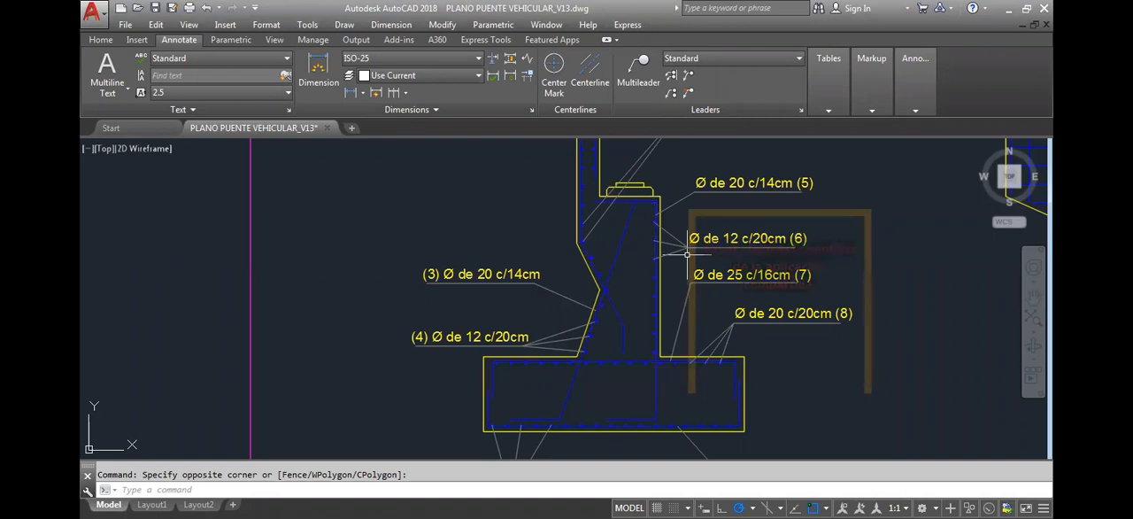
click(649, 317)
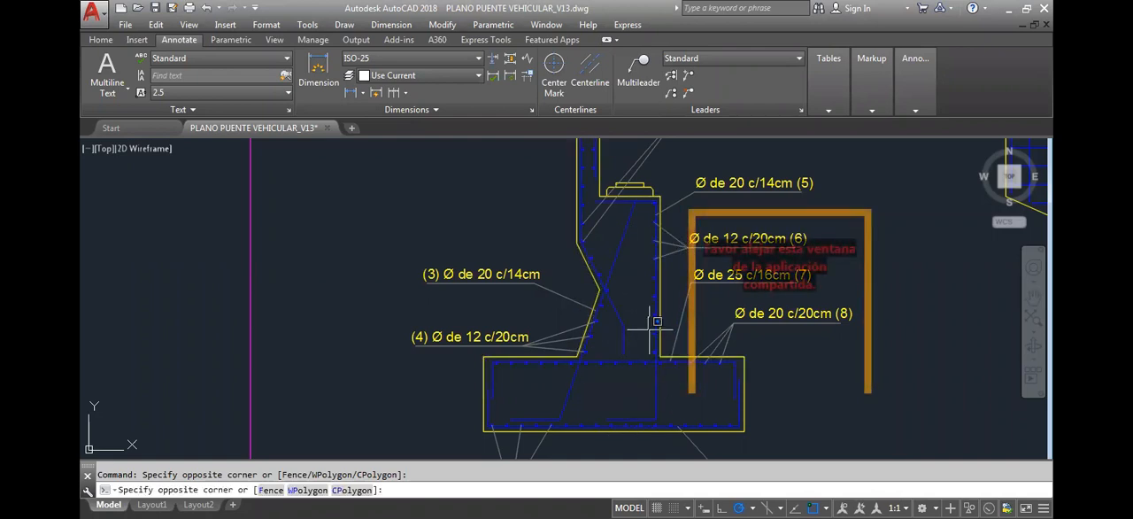
click(655, 330)
mouse_move(633, 339)
middle_down()
mouse_move(582, 349)
mouse_move(457, 326)
middle_up()
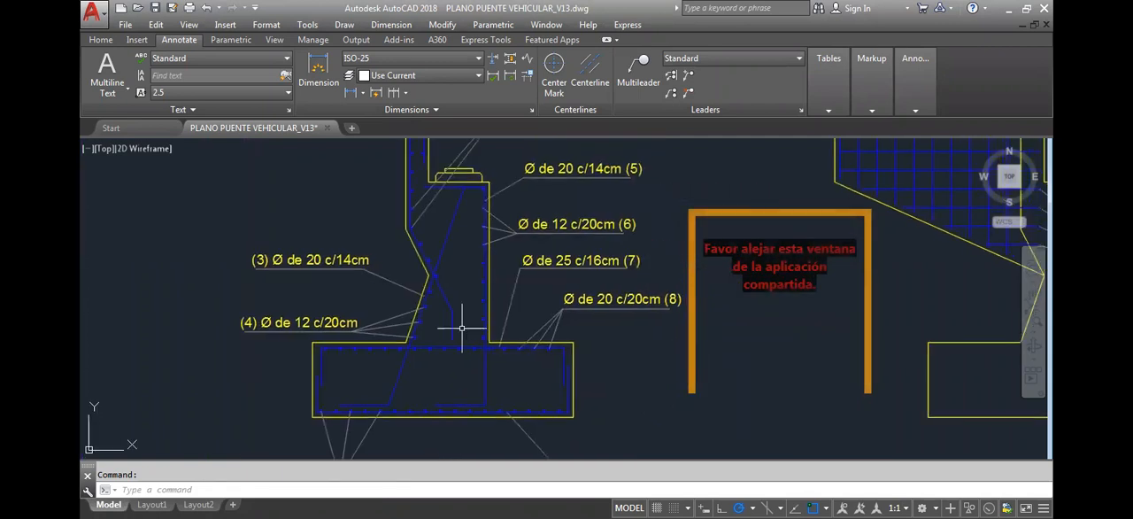
scroll(430, 242, up, 3)
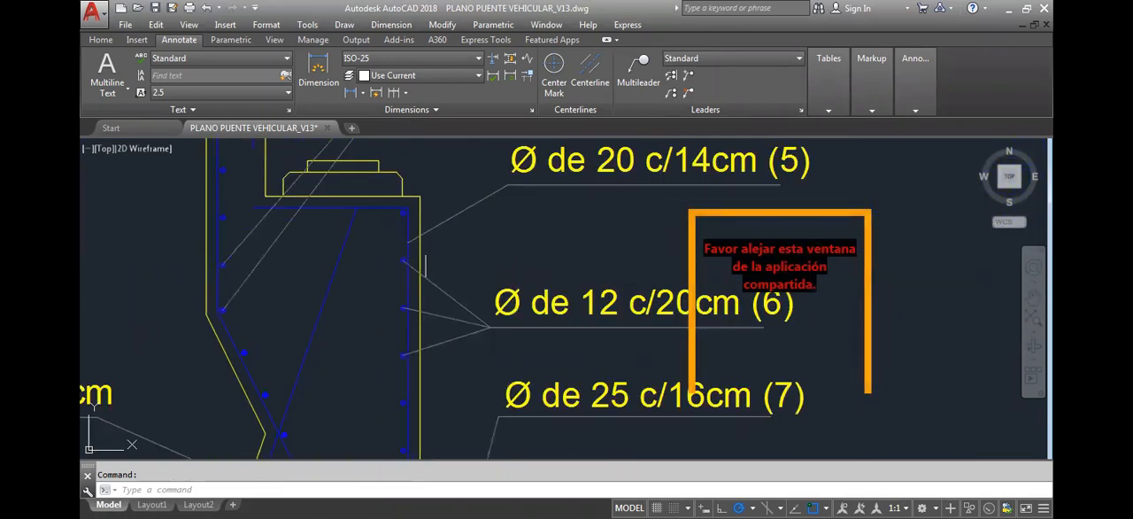
scroll(478, 339, up, 1)
scroll(478, 339, down, 1)
scroll(465, 323, down, 1)
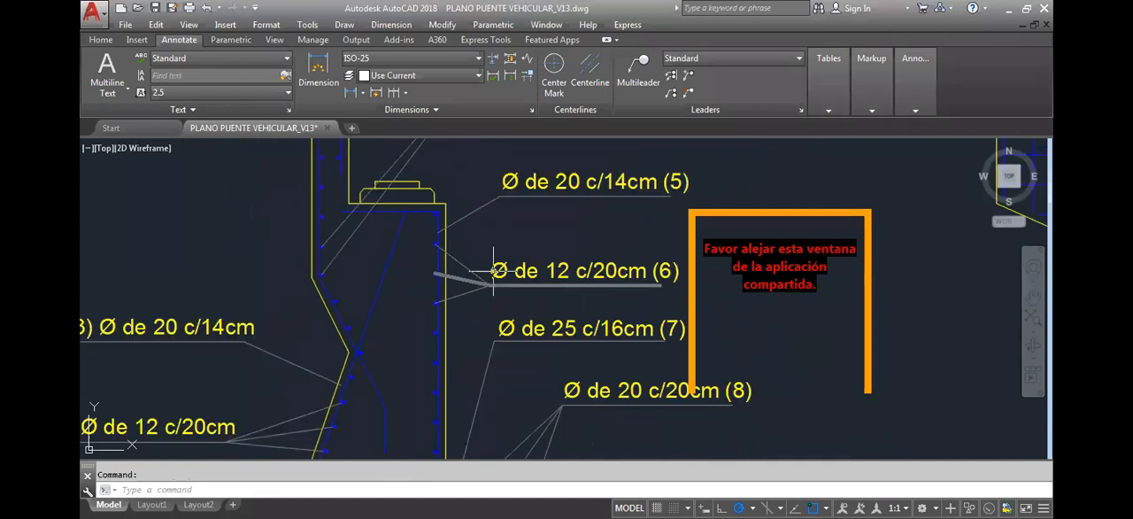
middle_drag(465, 322, 473, 299)
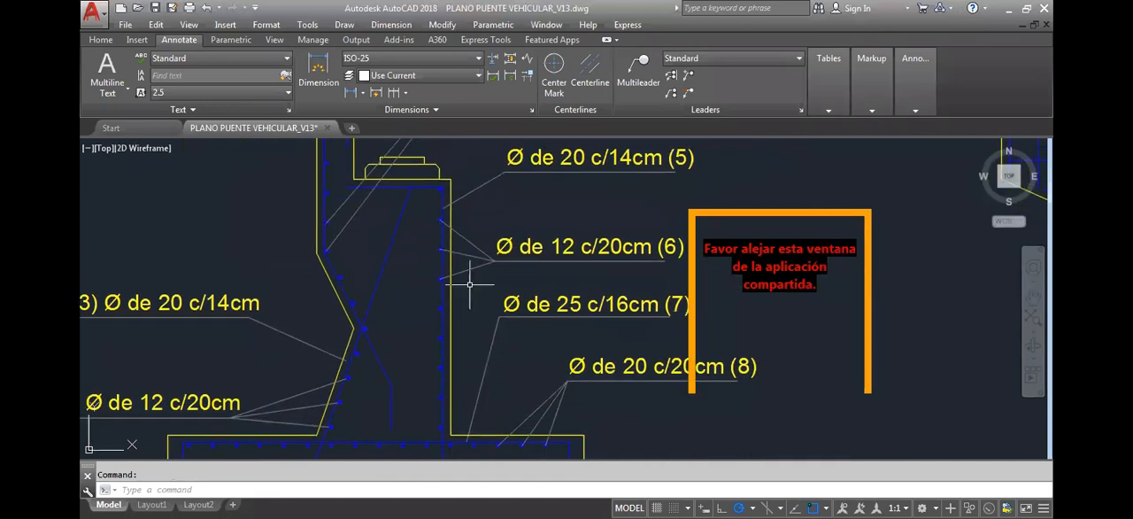
middle_drag(434, 252, 444, 224)
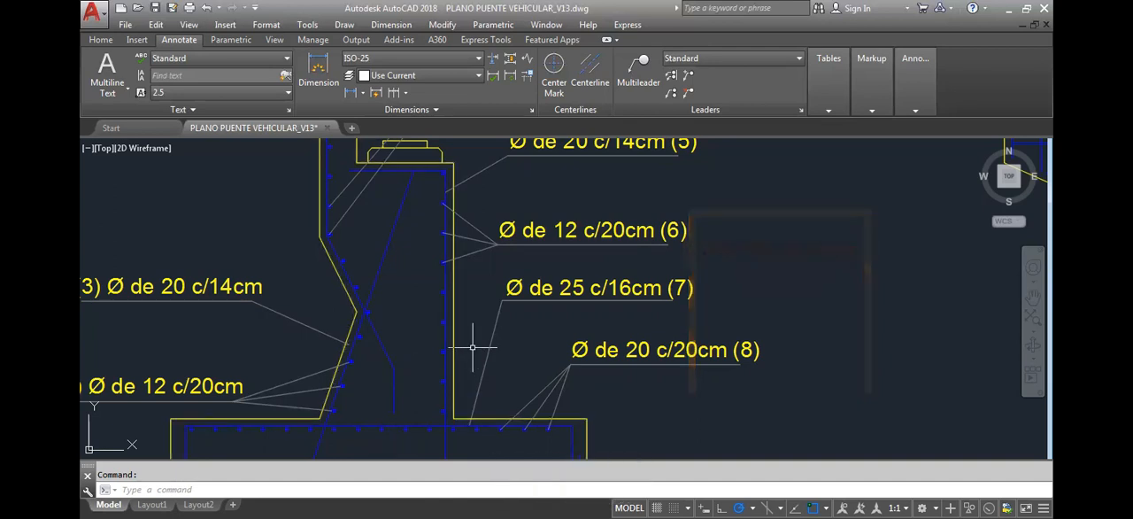
middle_drag(450, 361, 466, 319)
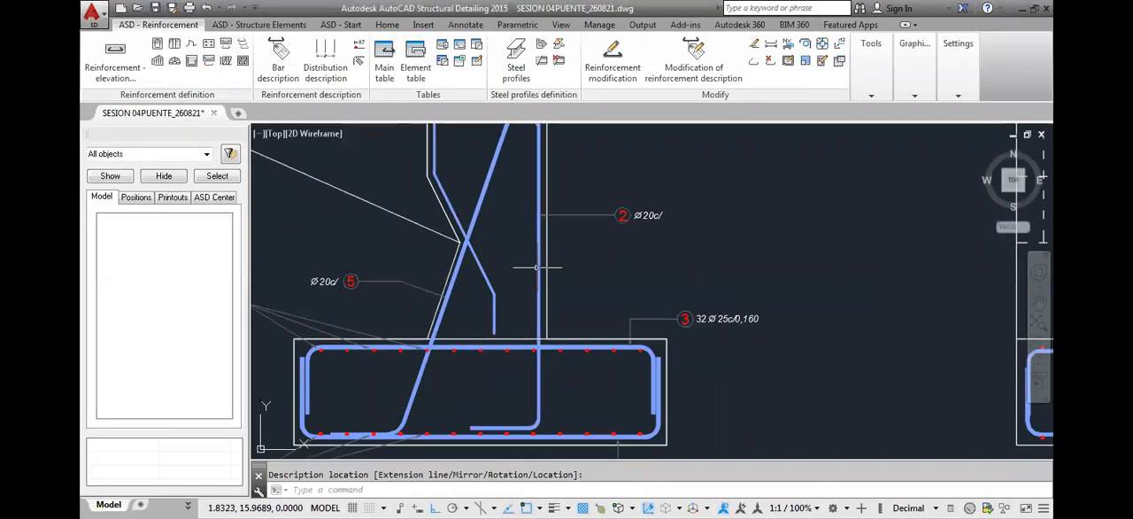
Switch to AutoCAD Structural Detailing and inspect the side section's position 2 vertical bar from the footing up through the stem
scroll(539, 260, down, 5)
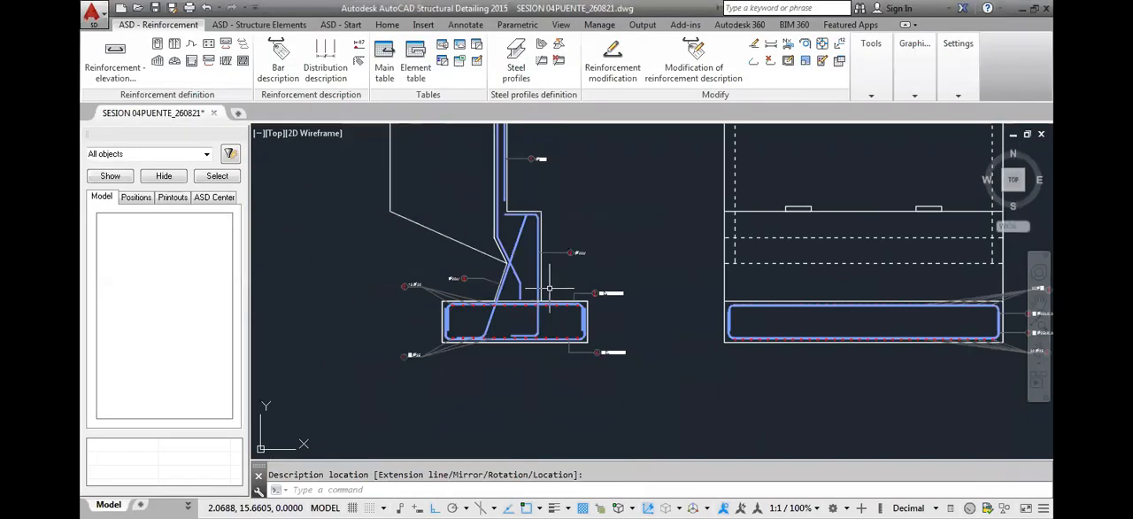
click(539, 219)
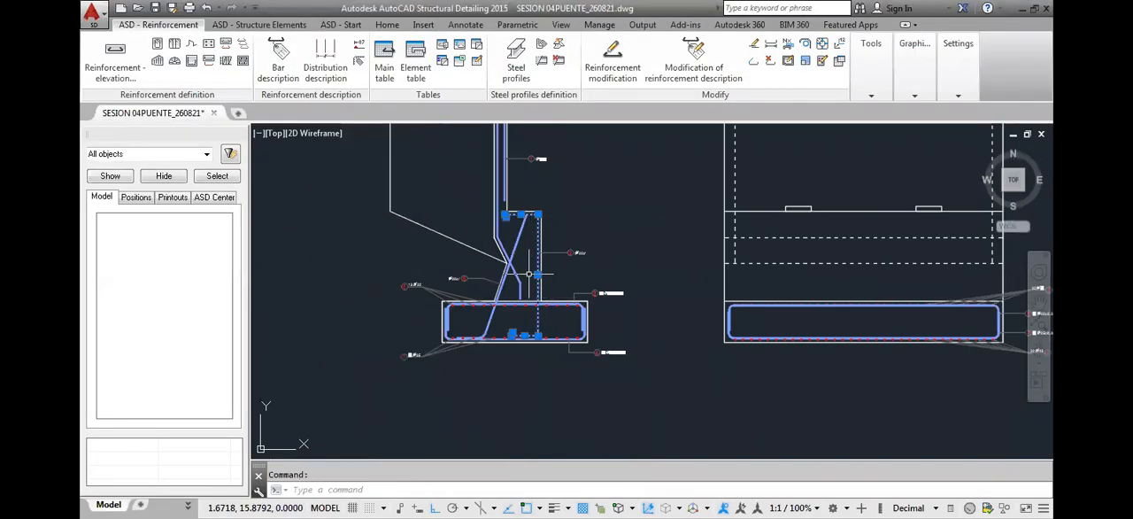
scroll(528, 305, up, 3)
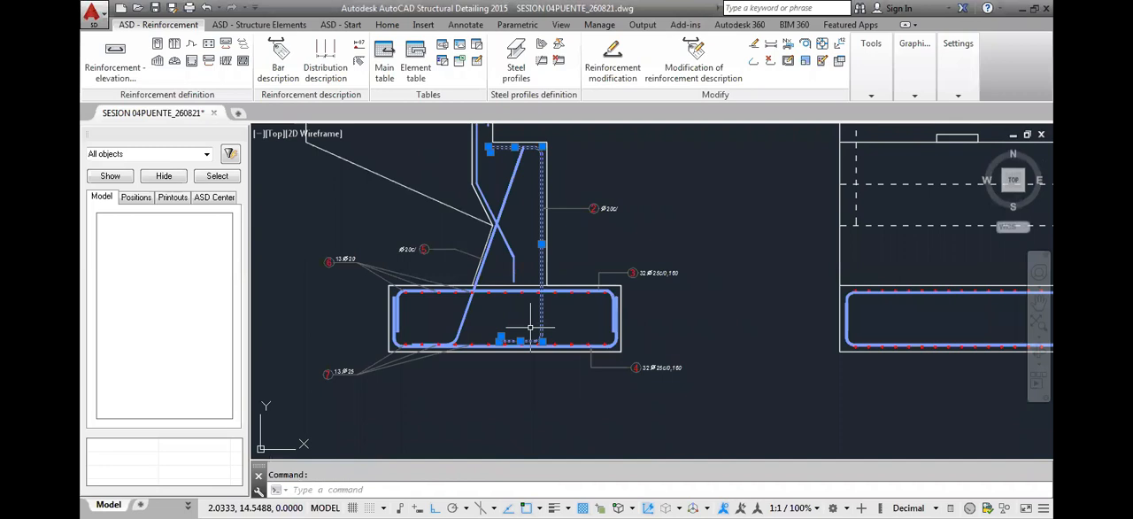
scroll(555, 310, up, 4)
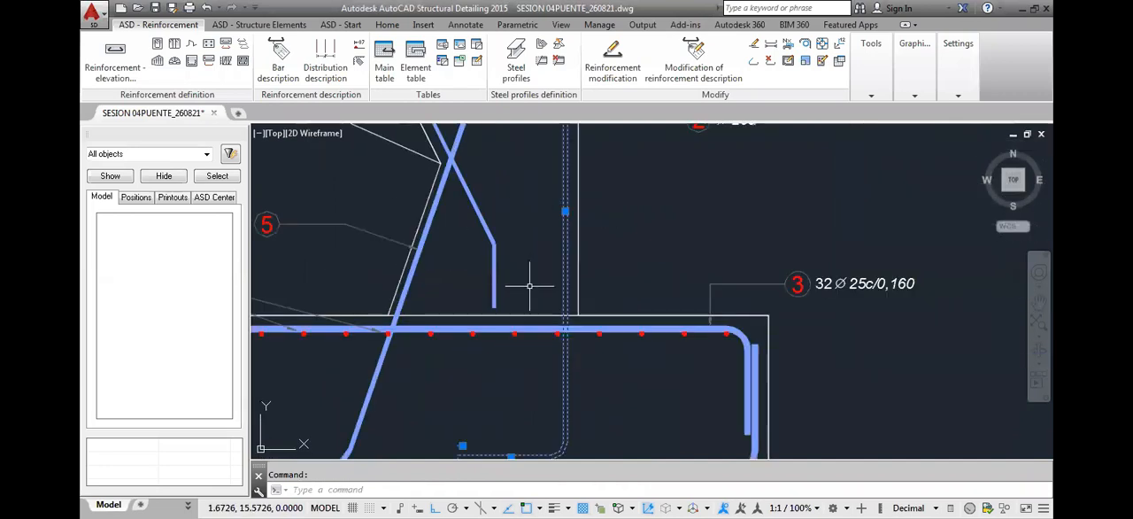
middle_drag(571, 336, 559, 412)
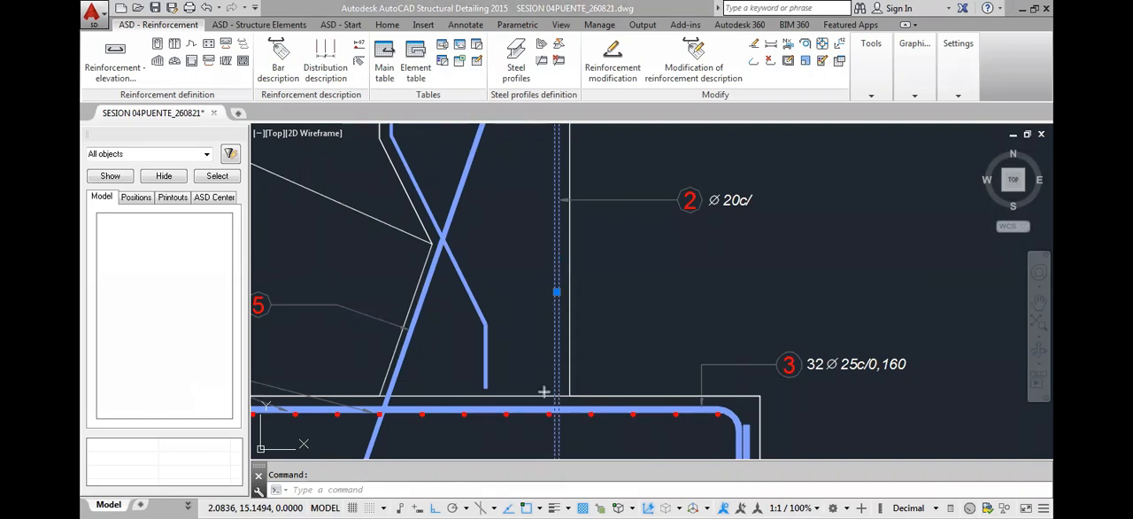
drag(544, 391, 547, 129)
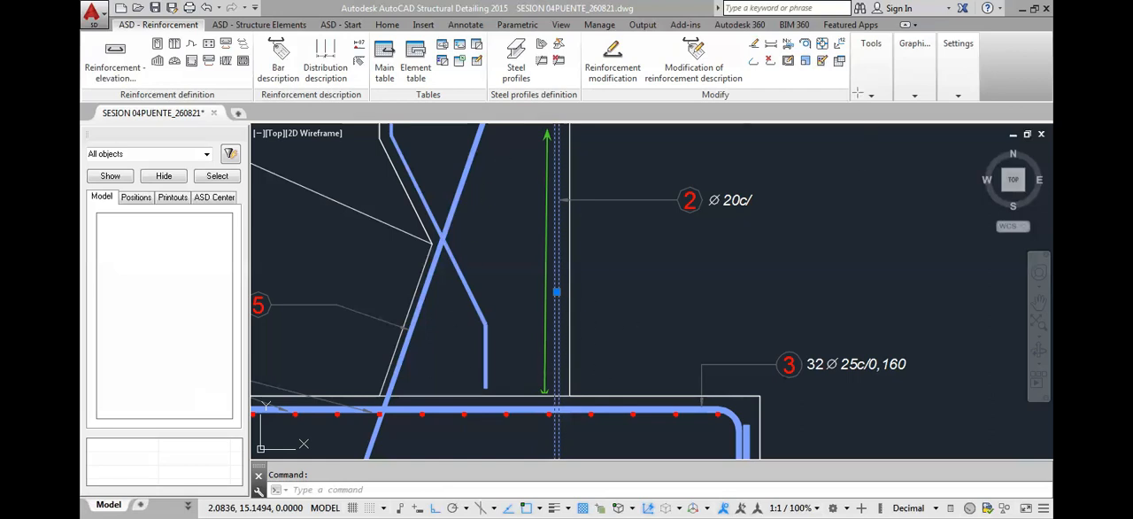
key(Escape)
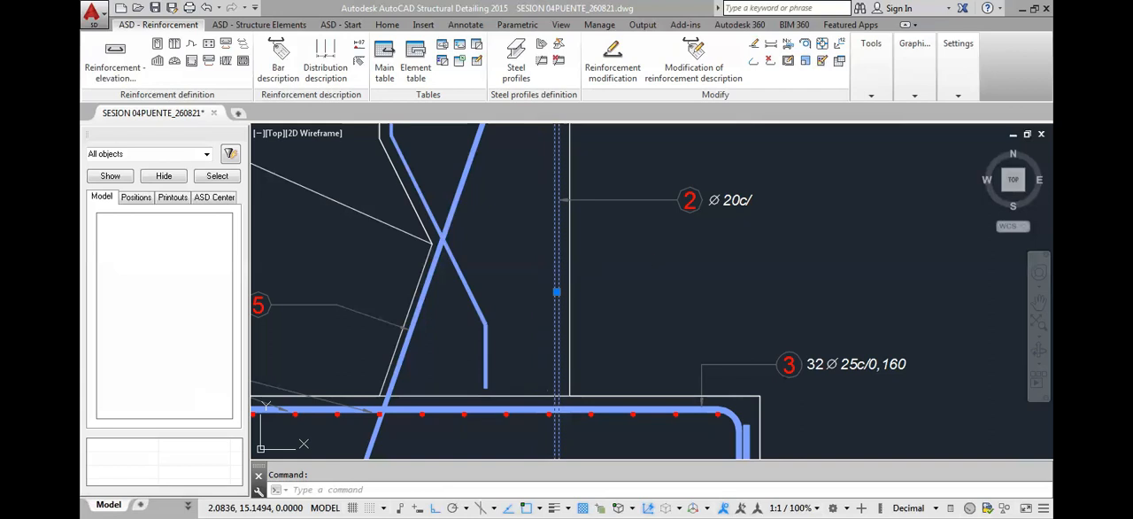
scroll(638, 276, down, 5)
scroll(644, 273, up, 3)
scroll(638, 276, down, 4)
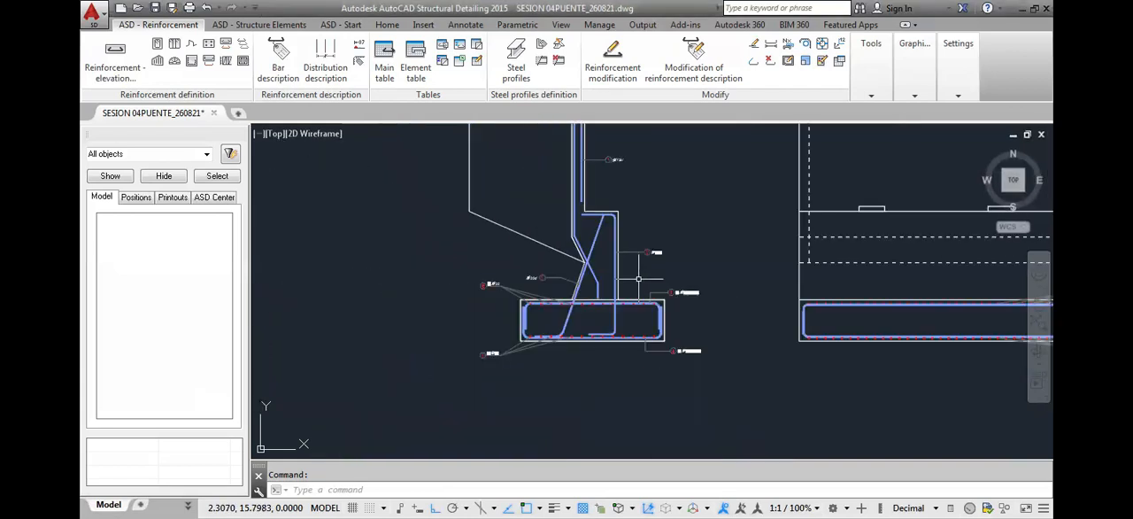
Compare the side section's position 2 vertical bar with the reference drawing's stem callouts along the vertical face above the footing
scroll(638, 278, up, 3)
key(Escape)
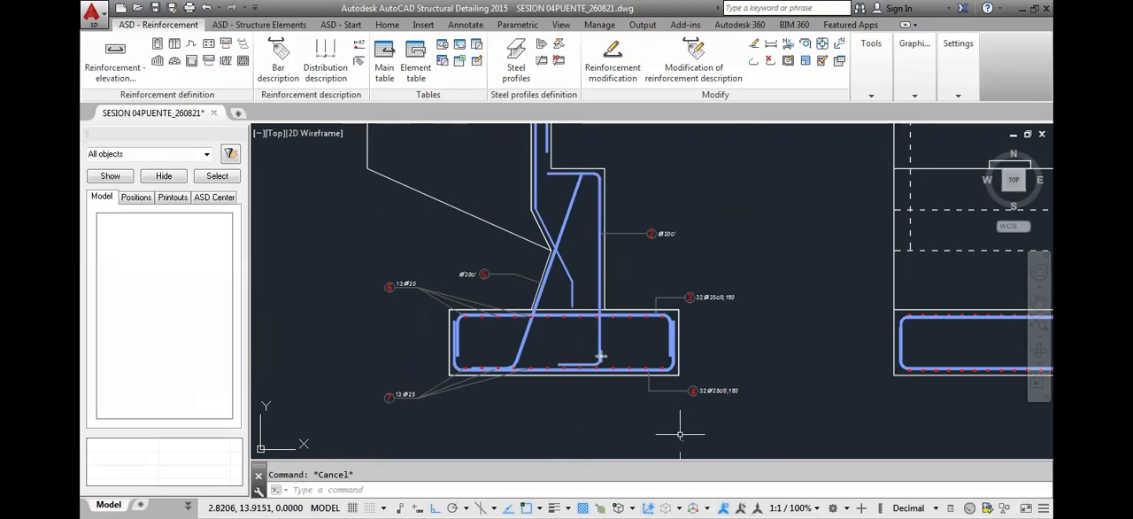
mouse_move(595, 356)
mouse_down()
mouse_move(610, 286)
mouse_move(593, 179)
mouse_up()
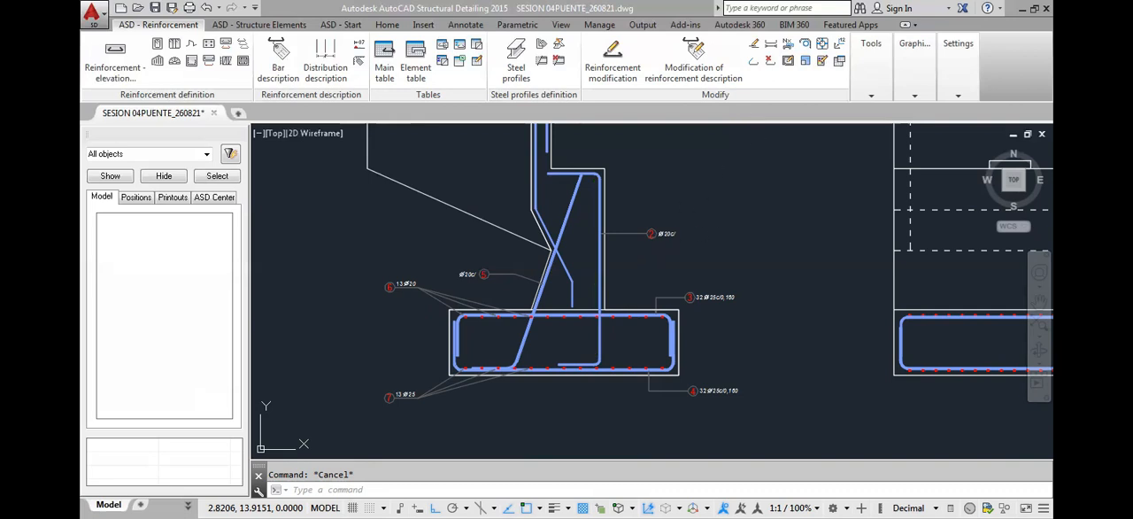
click(747, 220)
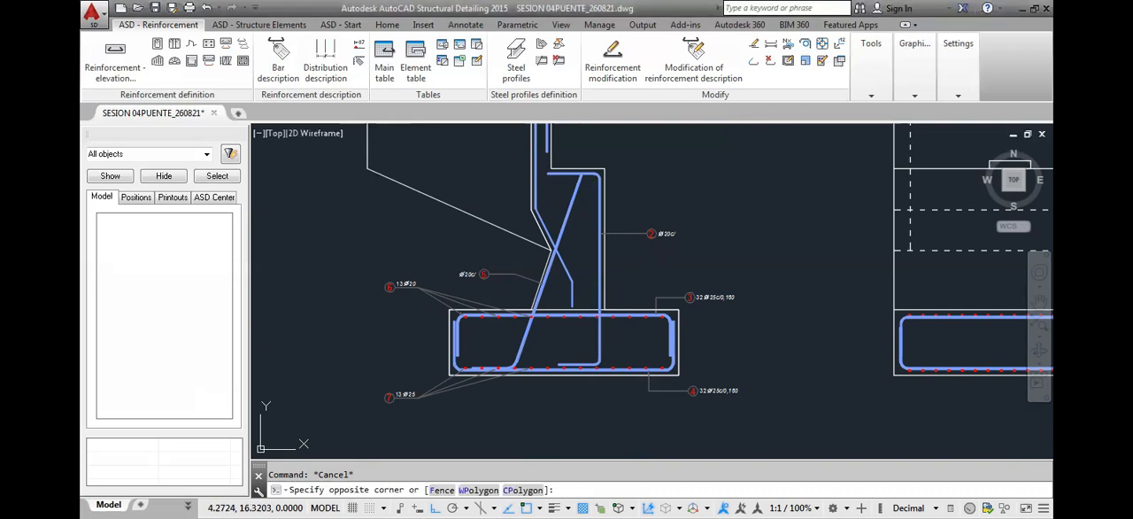
click(730, 271)
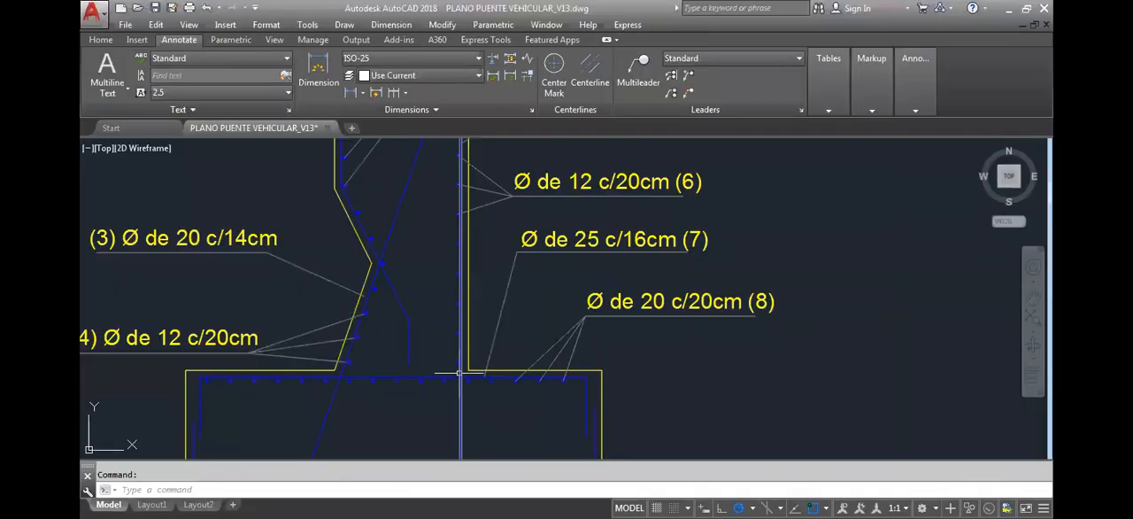
middle_drag(469, 362, 466, 391)
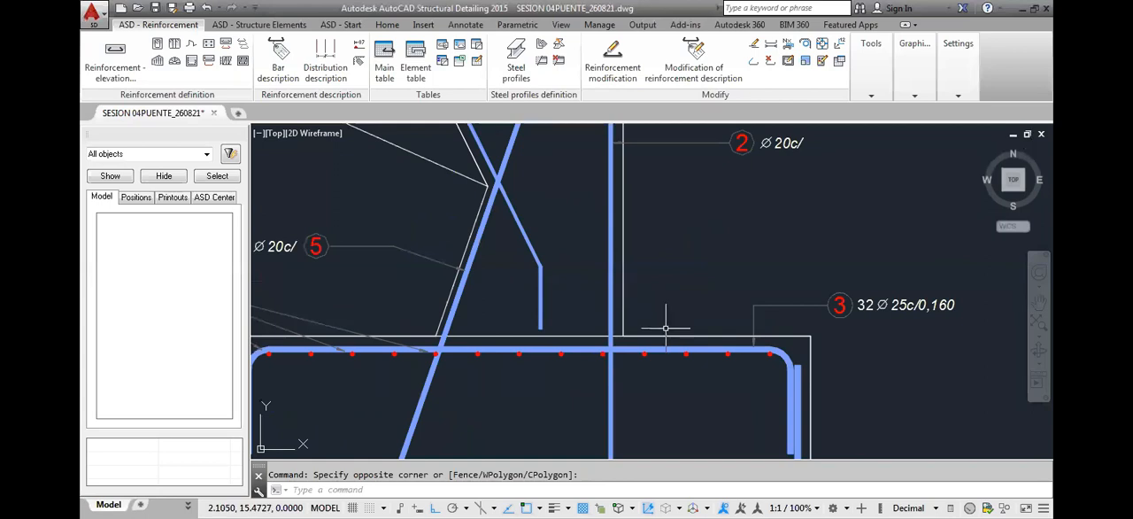
middle_drag(664, 324, 665, 362)
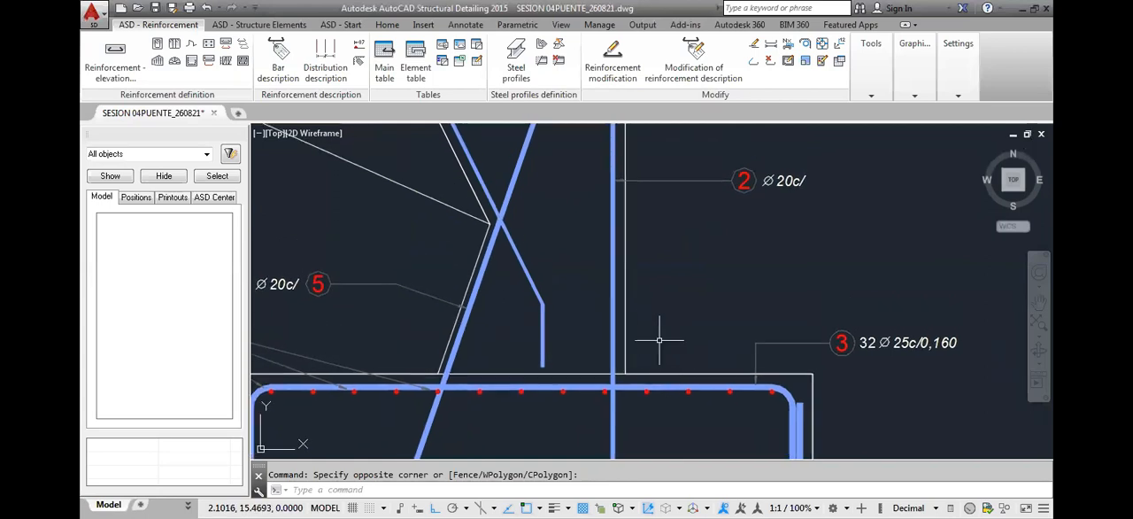
text(pl)
key(Return)
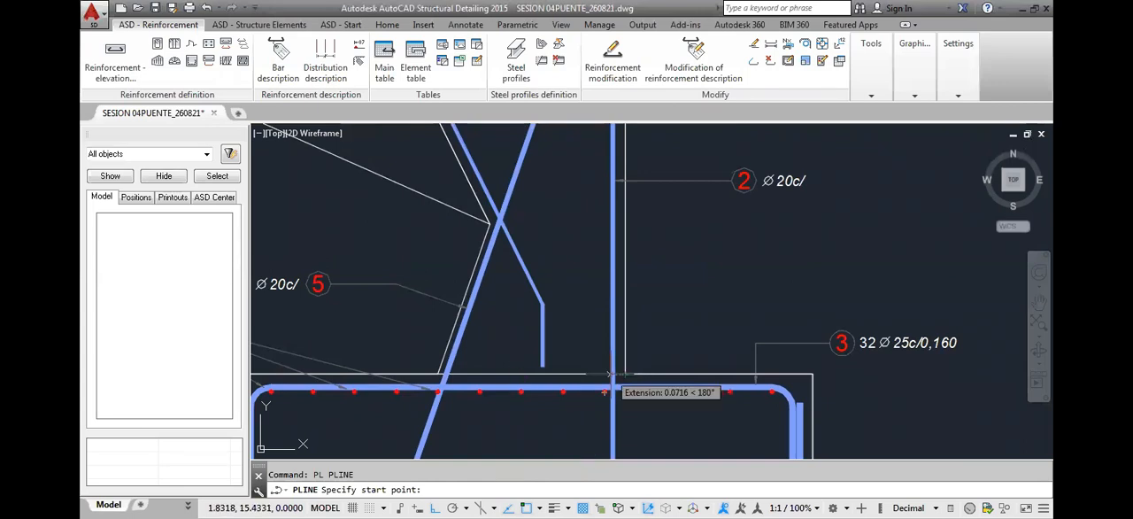
scroll(609, 379, up, 5)
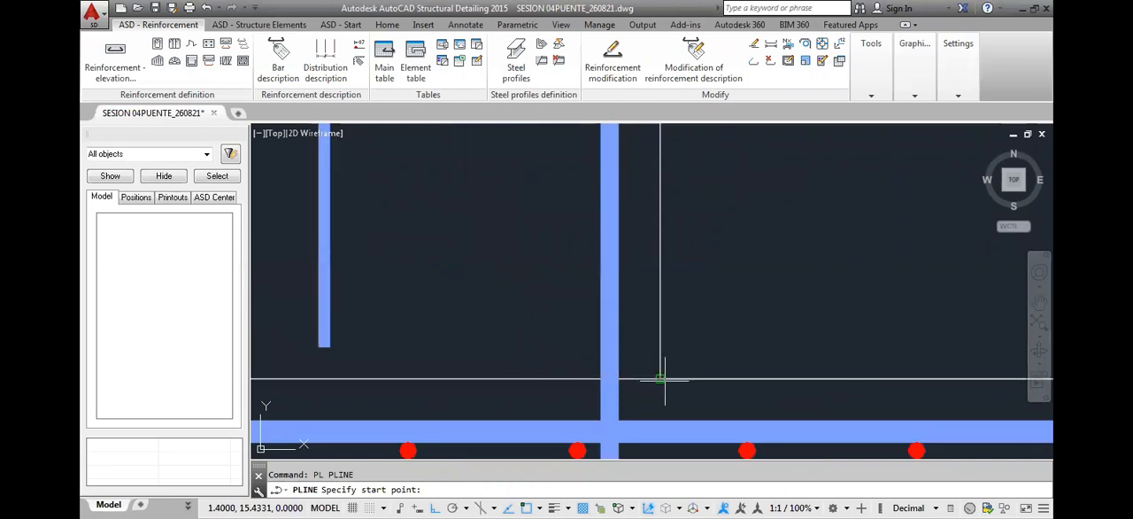
click(660, 379)
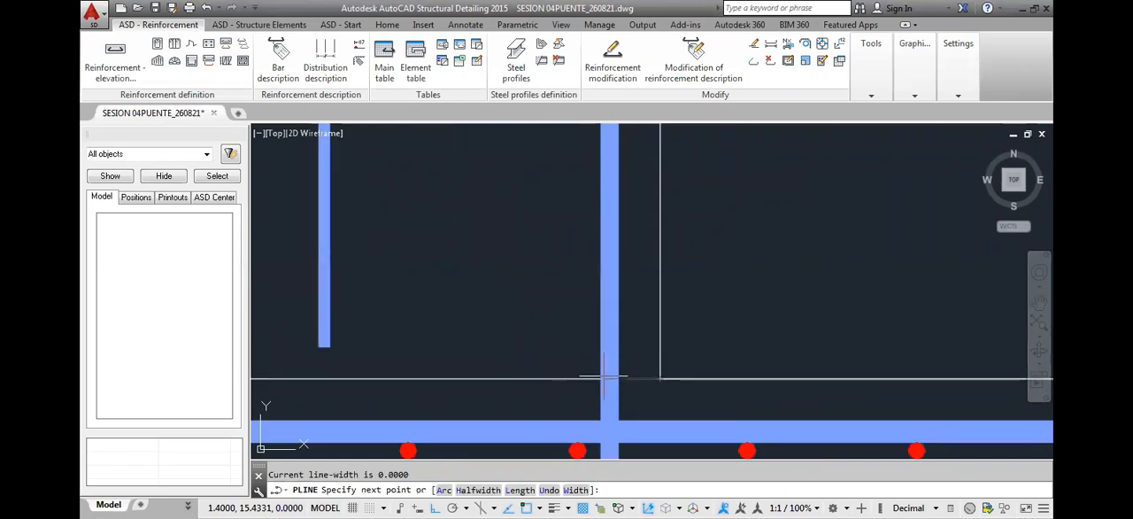
scroll(608, 381, down, 8)
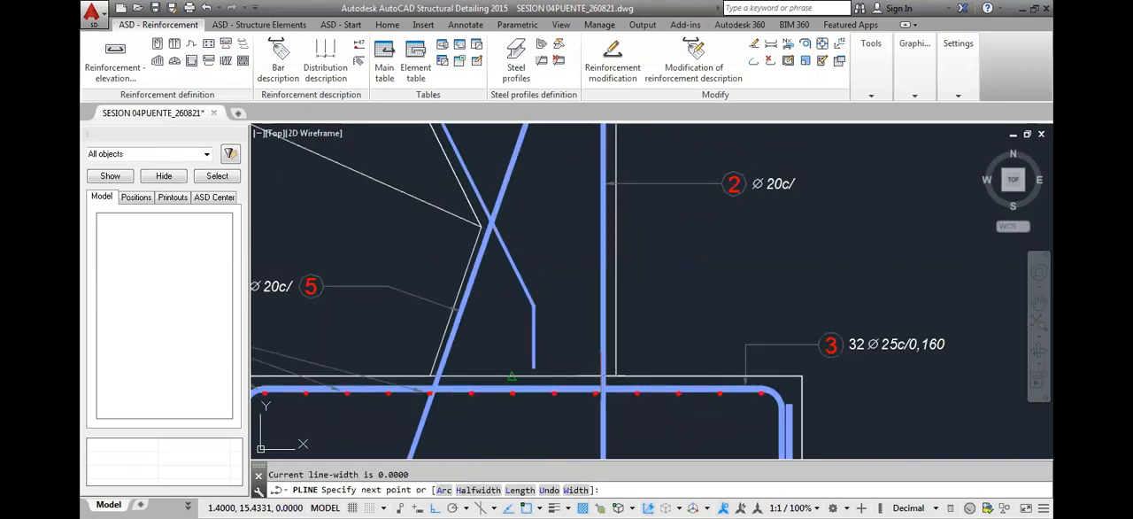
scroll(609, 381, down, 3)
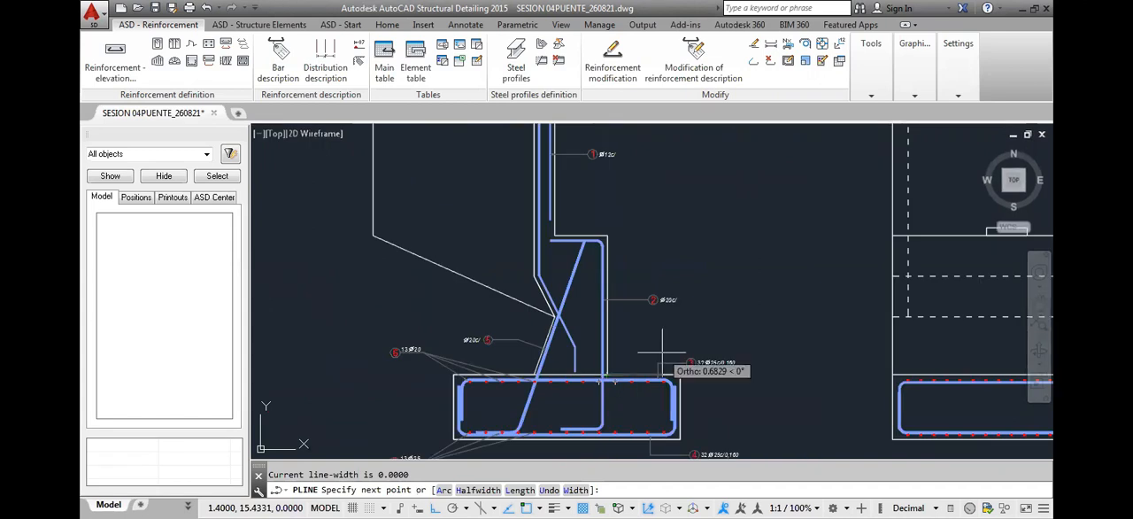
key(F8)
scroll(606, 384, up, 8)
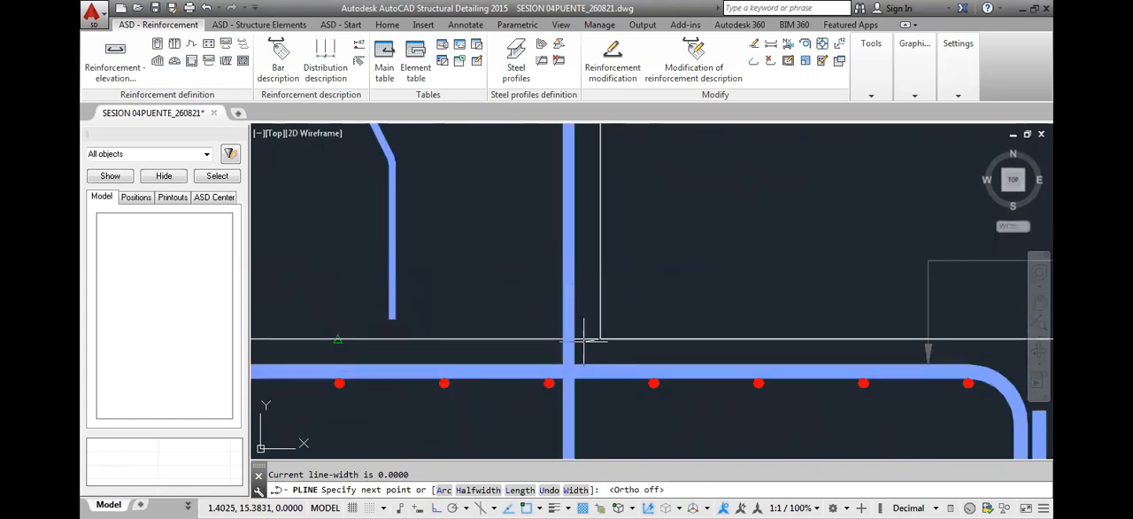
click(600, 339)
key(Return)
click(563, 322)
click(547, 330)
key(Escape)
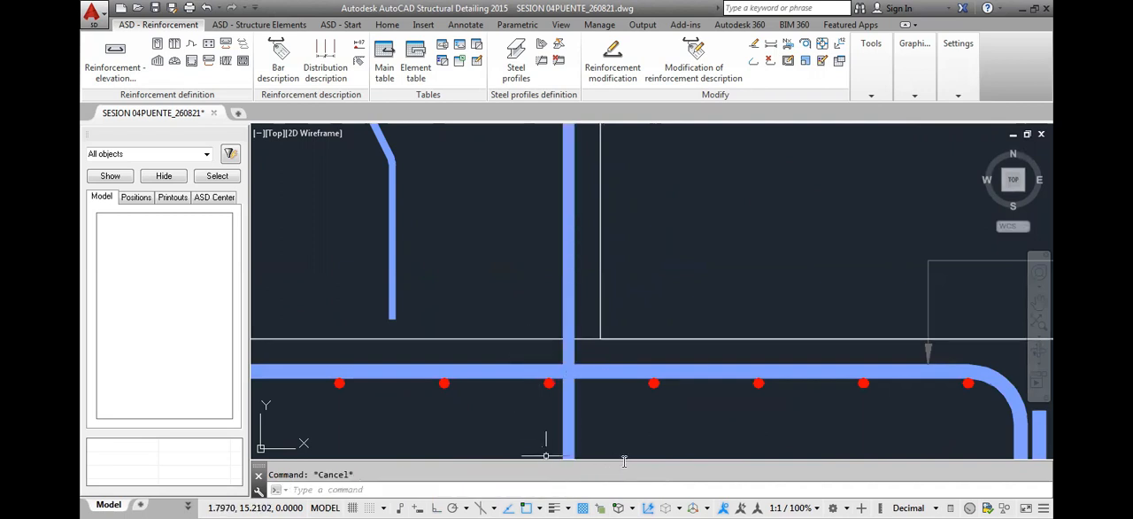
Turn off the Nearest object snap and turn on Apparent Intersection and Perpendicular
shift+right_click(546, 454)
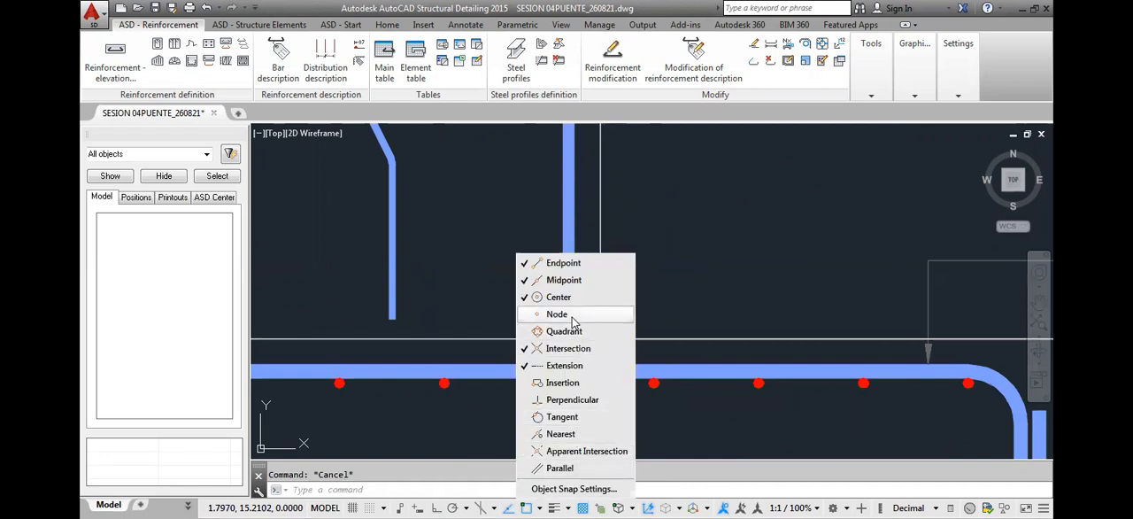
click(558, 452)
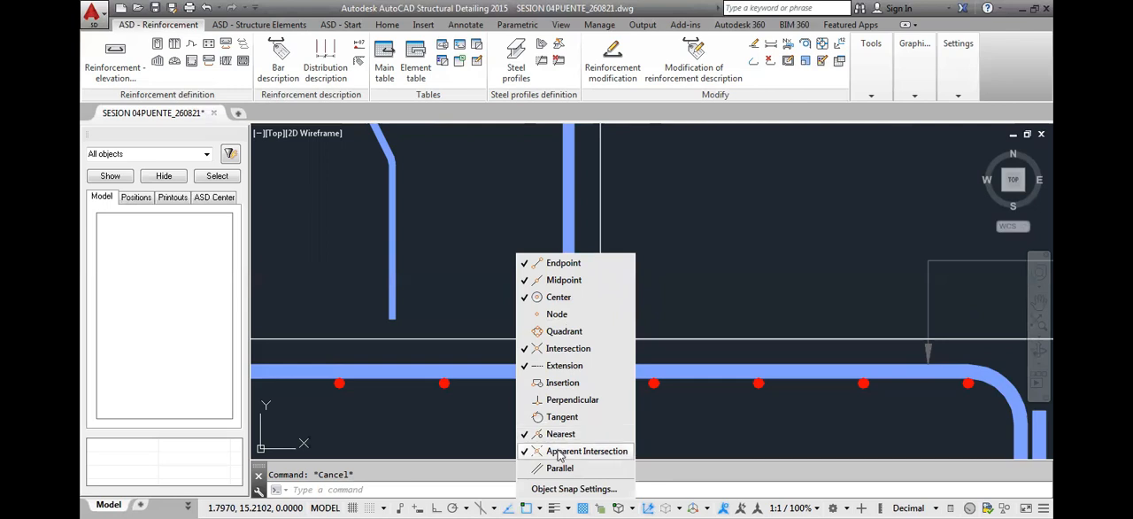
click(572, 400)
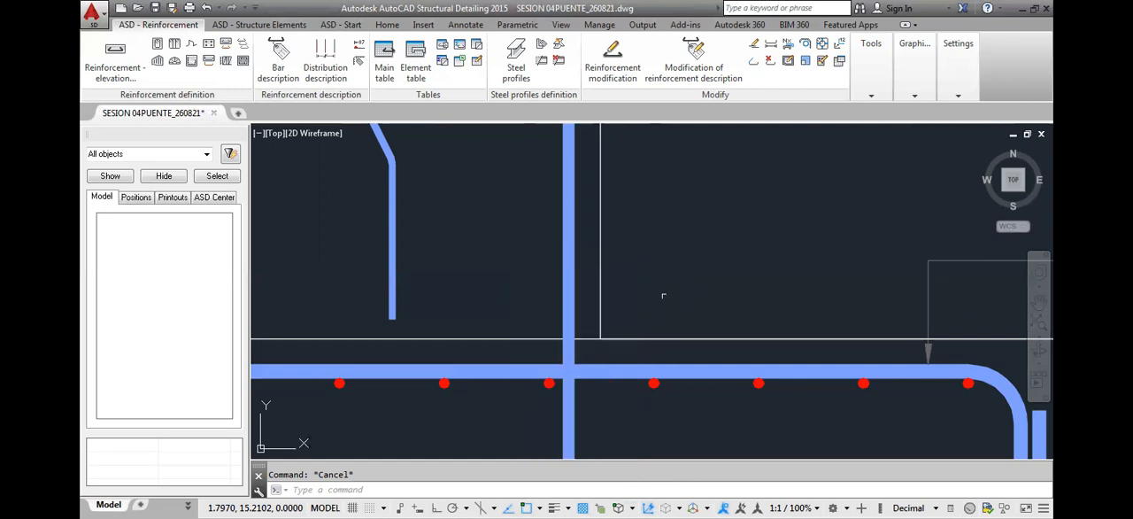
Try a guide polyline from the stem-footing corner with a 0.03 m segment toward the position 2 bar, and erase it
text(pl)
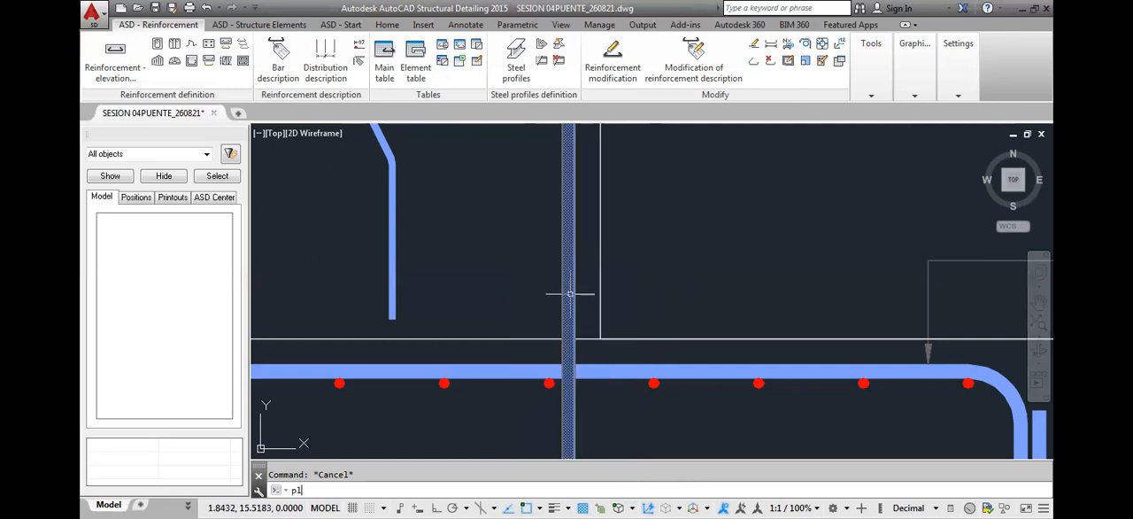
key(Return)
click(601, 338)
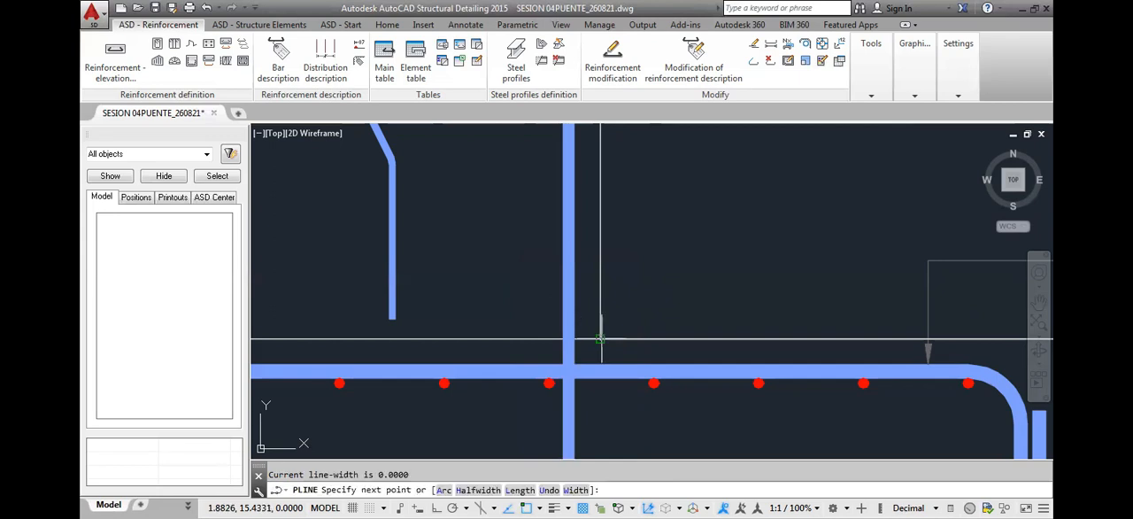
key(Escape)
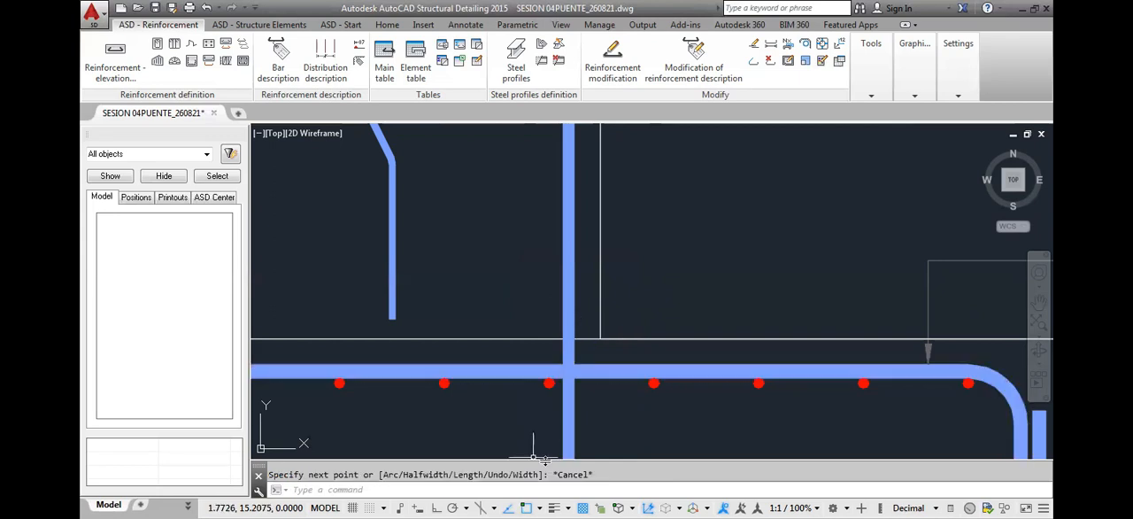
scroll(567, 345, up, 2)
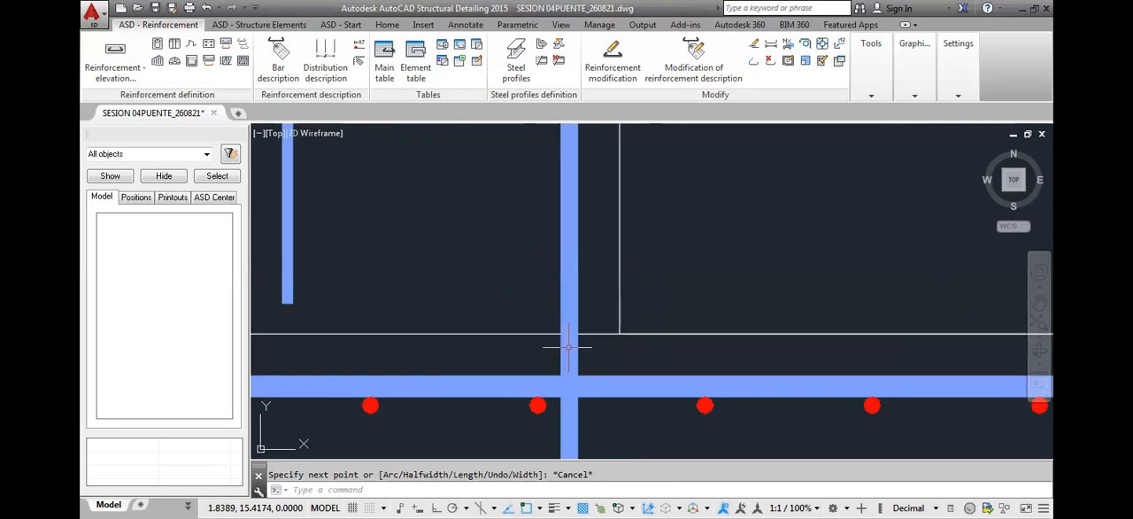
key(Return)
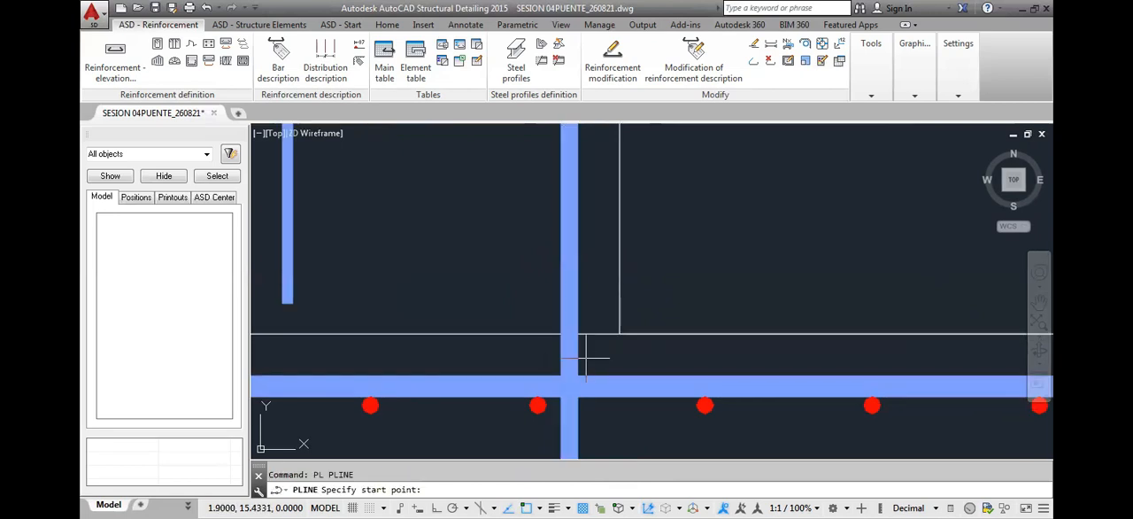
click(609, 336)
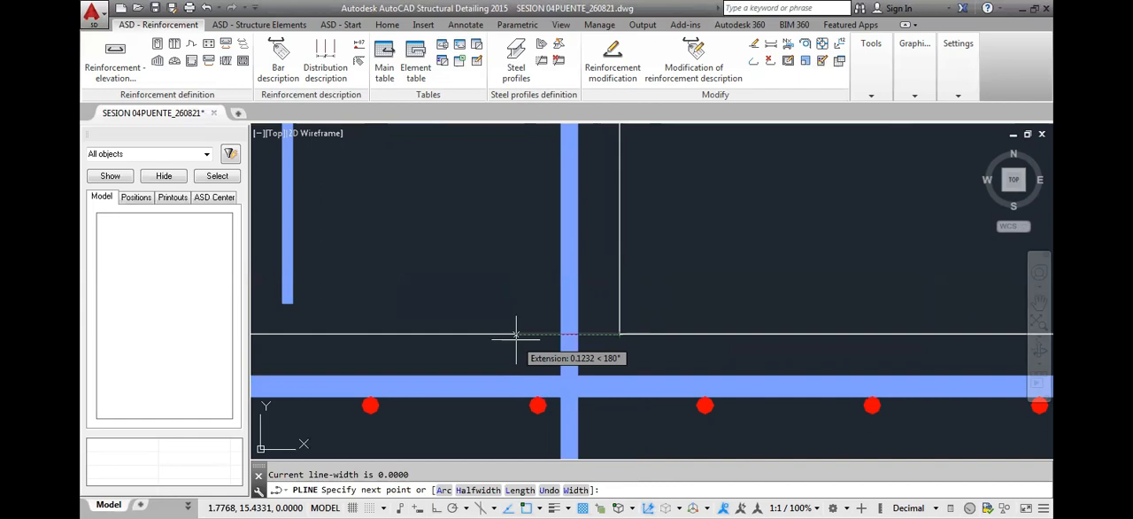
text(.03)
key(Return)
scroll(571, 350, down, 2)
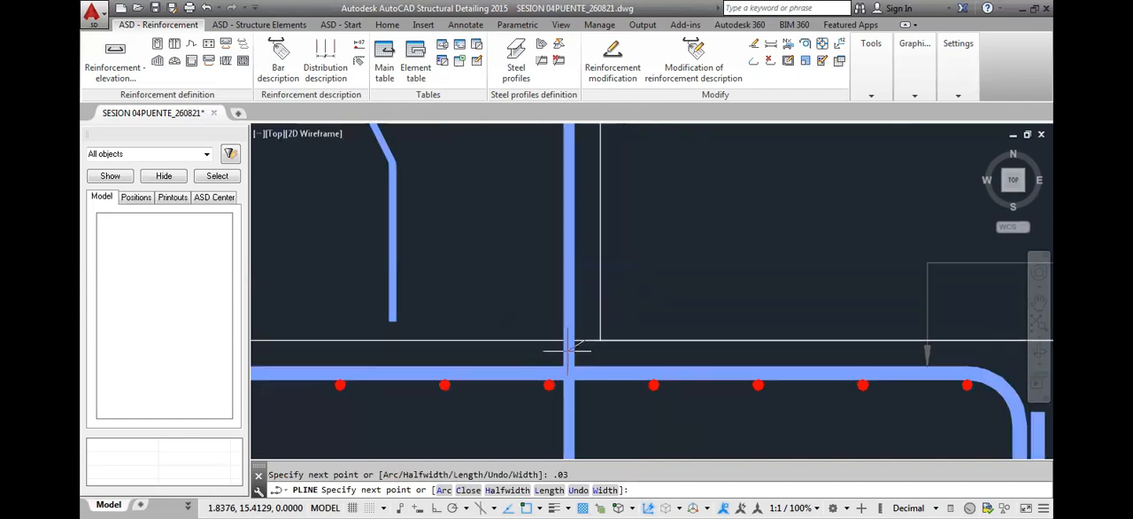
scroll(571, 350, down, 5)
scroll(619, 374, up, 5)
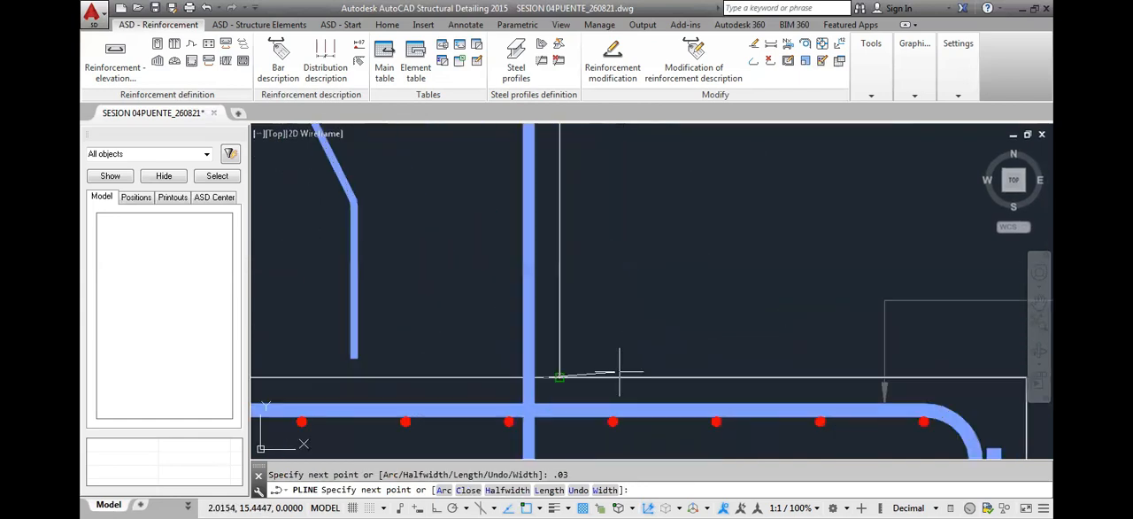
scroll(620, 374, up, 2)
key(Escape)
click(518, 379)
key(Delete)
Check the bar properties of the position 2 vertical bar, including its diameter, without changing them
scroll(498, 362, down, 2)
click(483, 350)
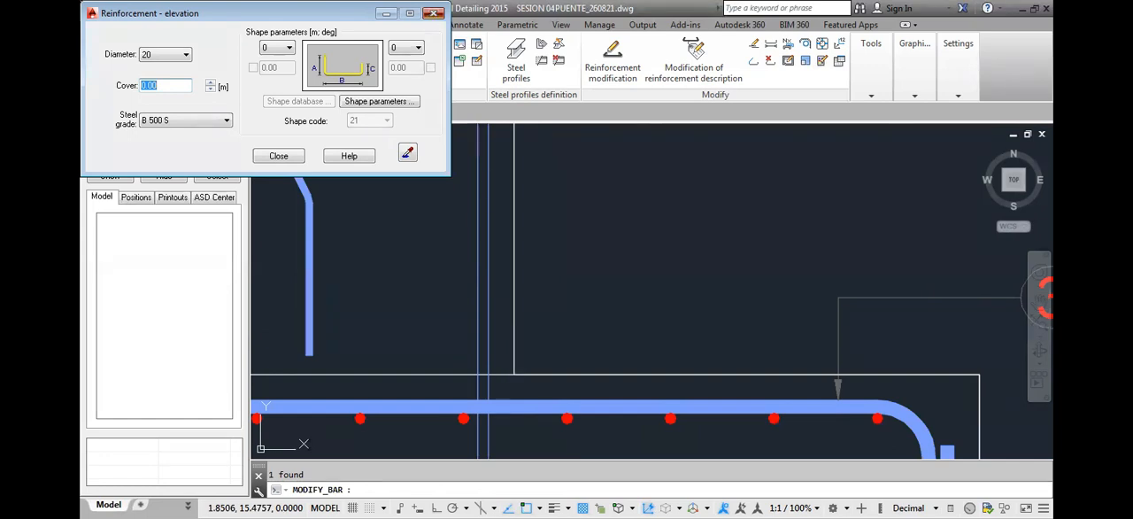
click(433, 13)
Start a guide polyline at the stem-footing corner with a horizontal 0.05 m segment along the footing's top edge toward the stem interior
scroll(481, 338, down, 5)
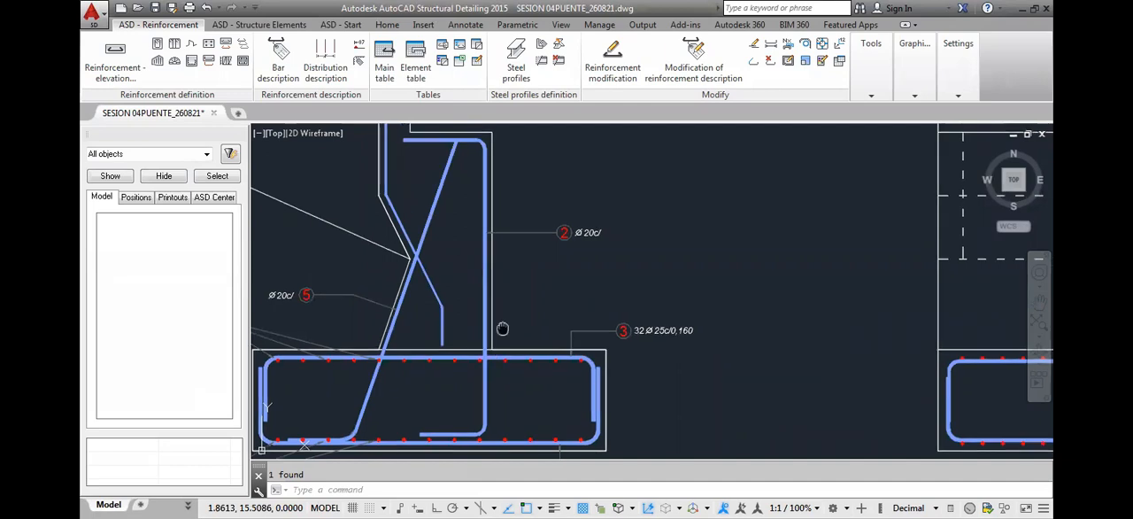
scroll(504, 333, up, 3)
text(pl)
key(Return)
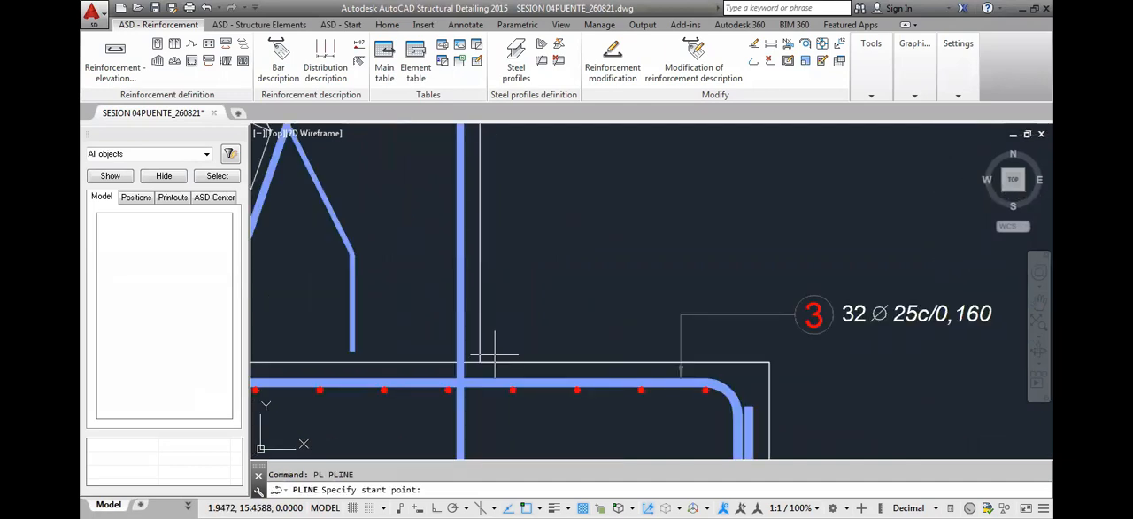
click(479, 363)
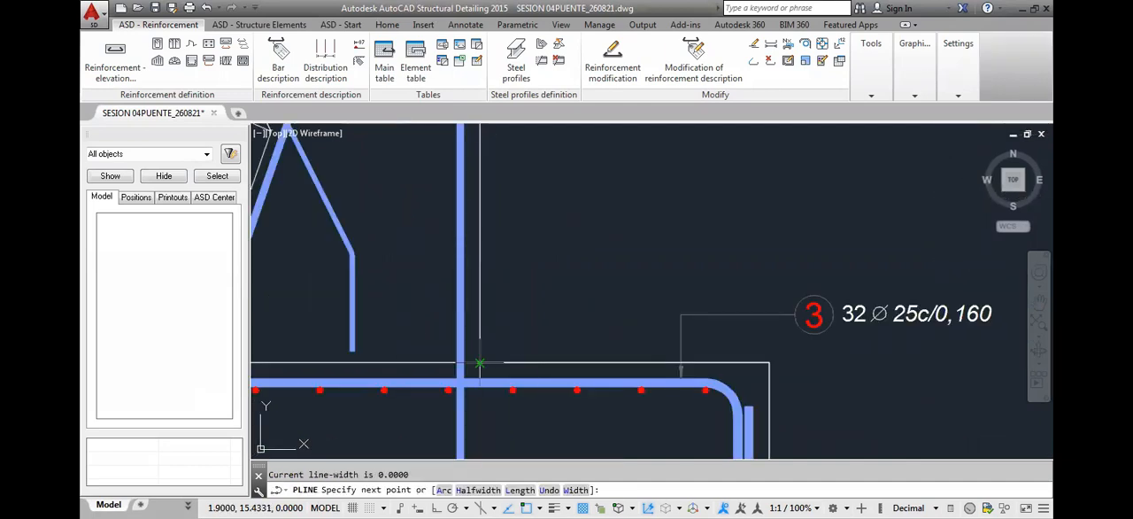
text(.05)
key(Return)
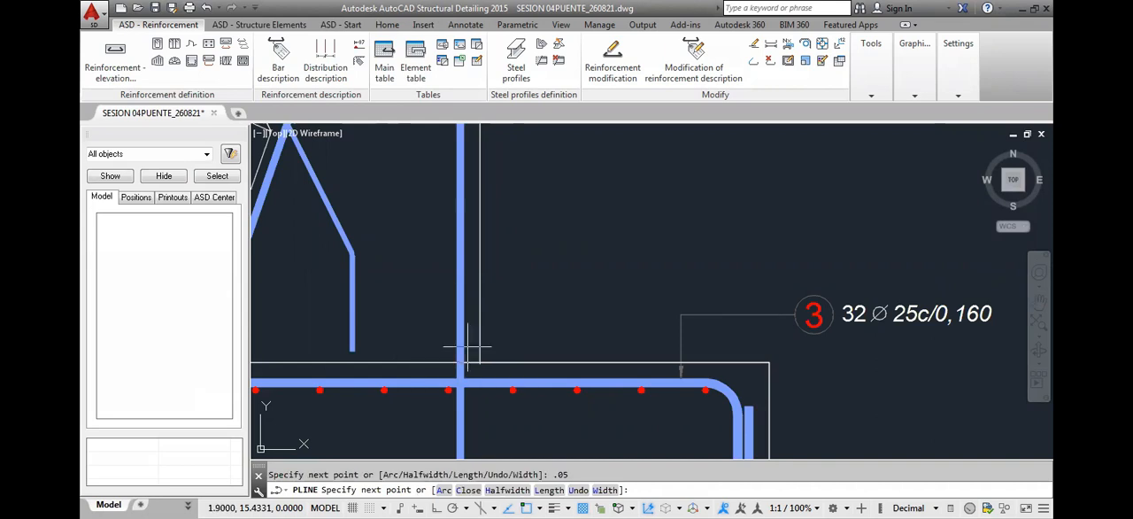
scroll(469, 340, up, 2)
scroll(467, 323, down, 3)
scroll(471, 312, down, 2)
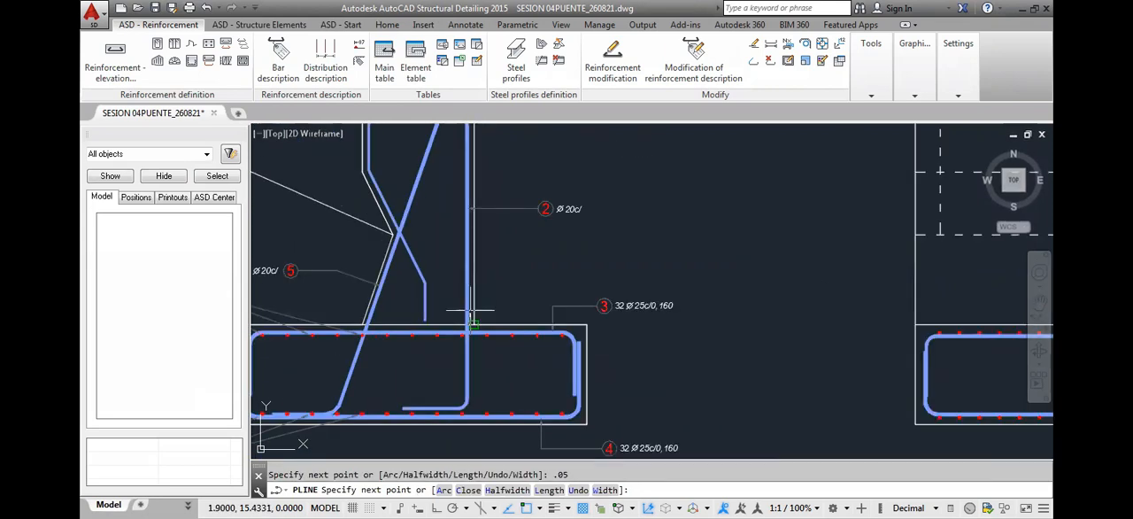
scroll(491, 314, up, 2)
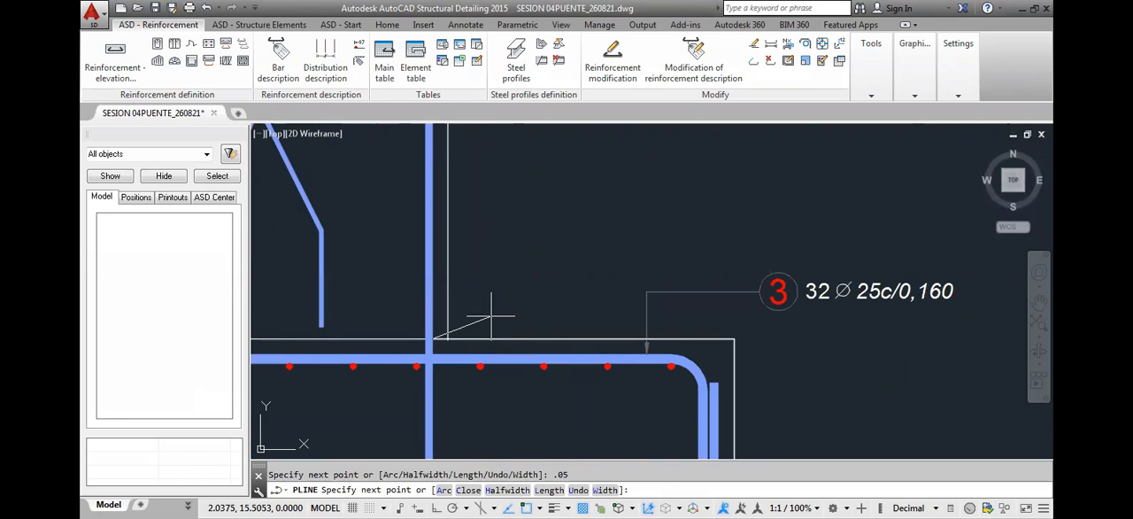
Continue the guide polyline another 0.02 m inward, and run it vertically up to the start of the position 2 bar's top bend
scroll(429, 328, down, 2)
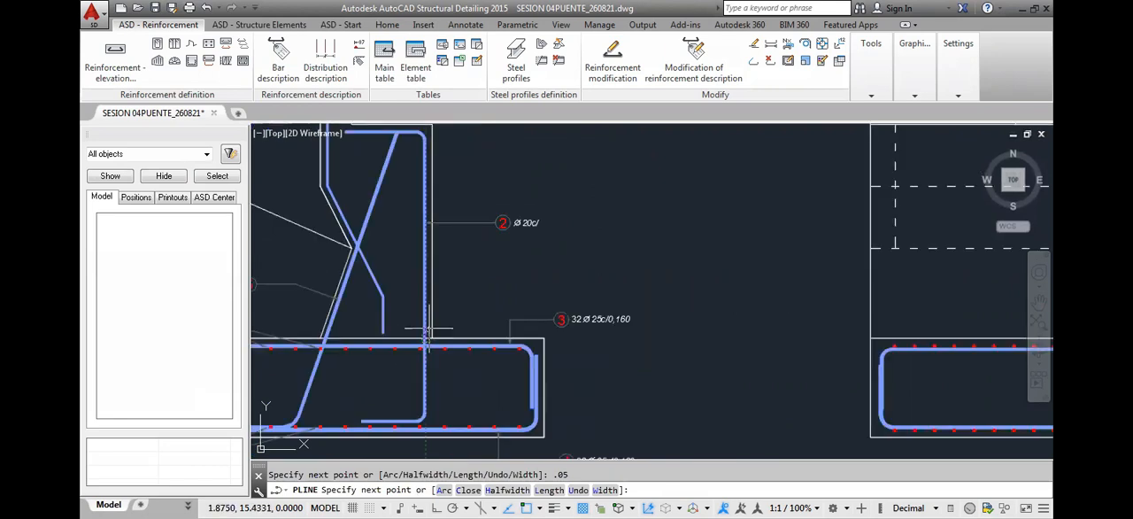
scroll(399, 337, up, 5)
scroll(393, 348, down, 3)
mouse_move(377, 364)
middle_down()
mouse_move(514, 359)
mouse_move(758, 382)
middle_up()
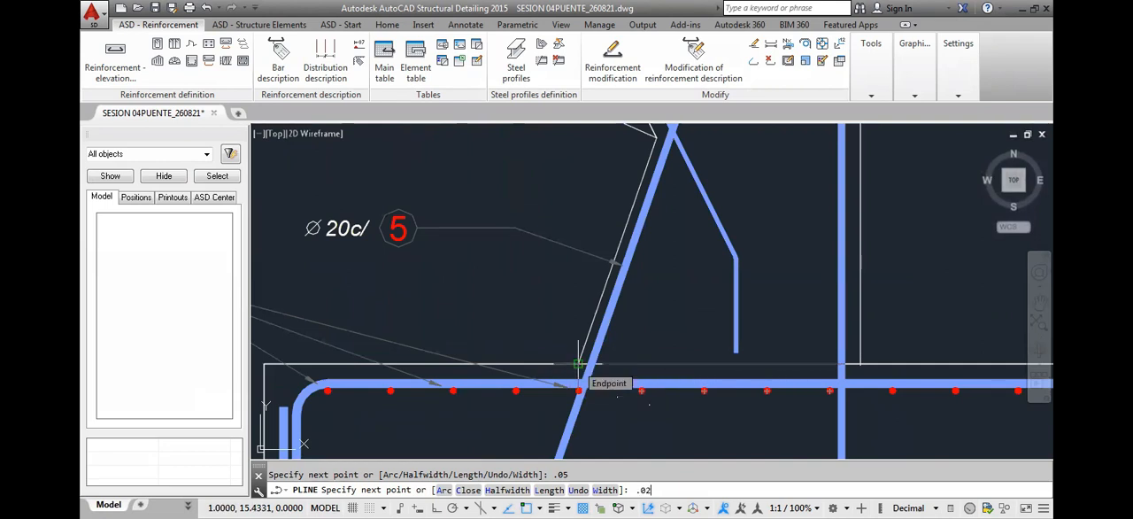
key(Return)
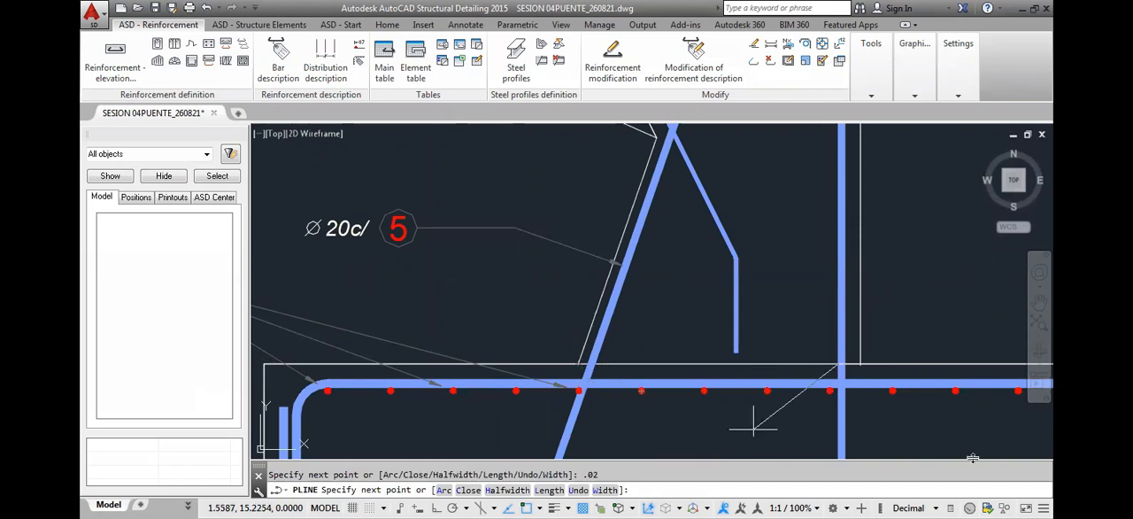
scroll(752, 428, down, 3)
scroll(918, 261, up, 3)
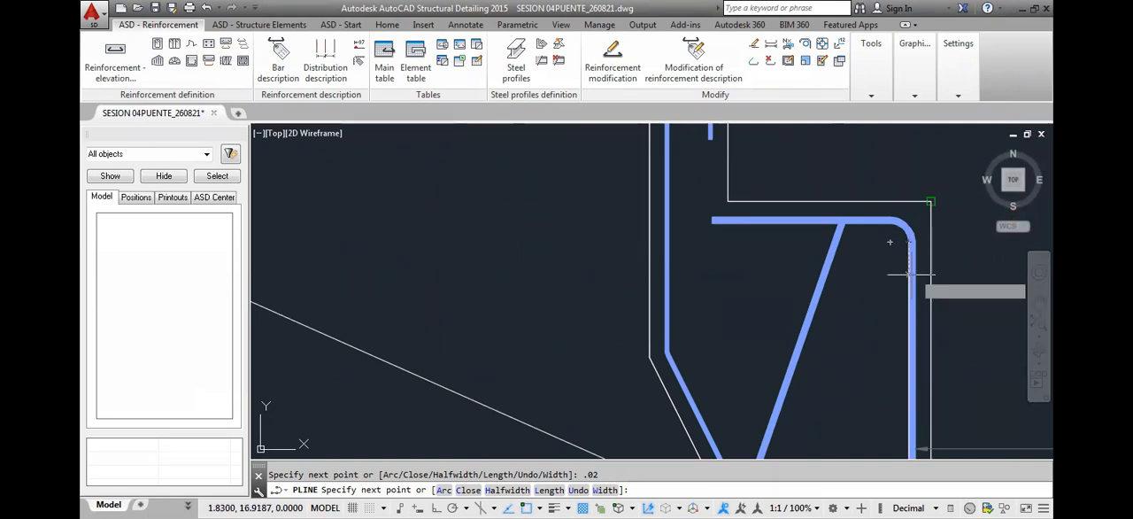
scroll(910, 275, down, 4)
key(Escape)
Explode the guide polyline and erase its two short horizontal segments, keeping the vertical line along the position 2 bar's inner face
scroll(902, 381, up, 3)
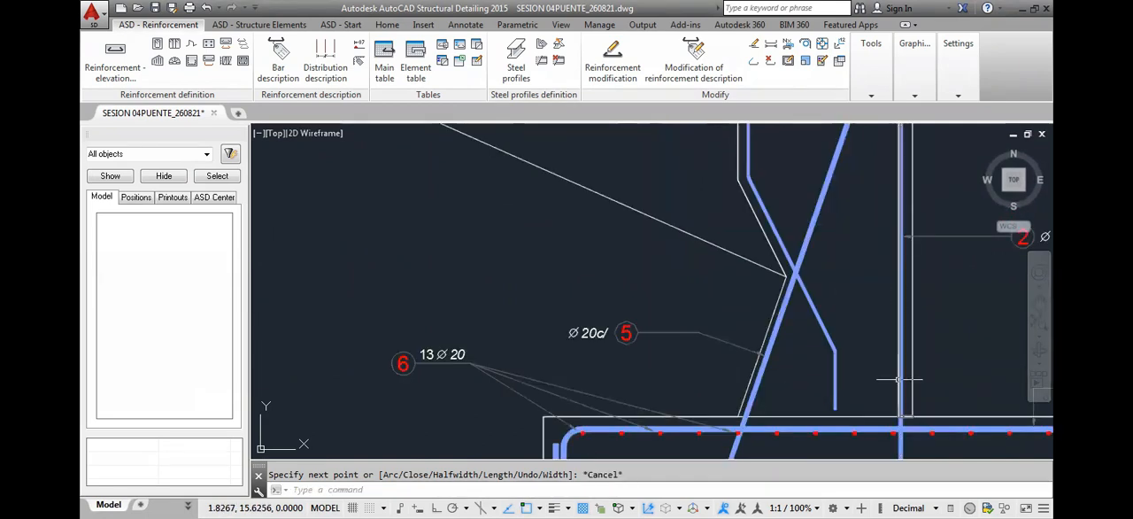
text(x)
key(Return)
scroll(900, 411, up, 4)
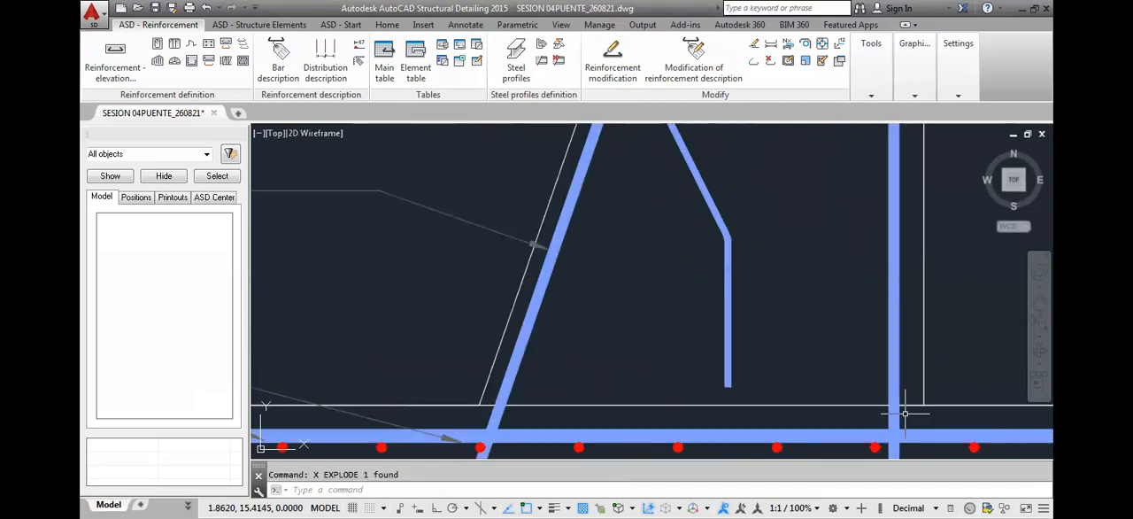
click(863, 345)
click(921, 367)
key(Delete)
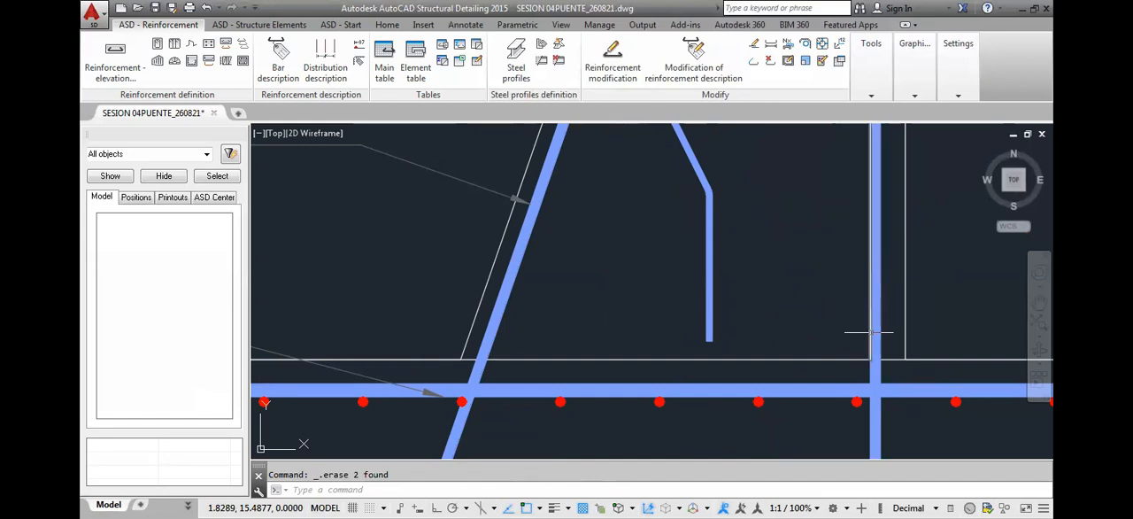
click(873, 333)
scroll(873, 331, down, 5)
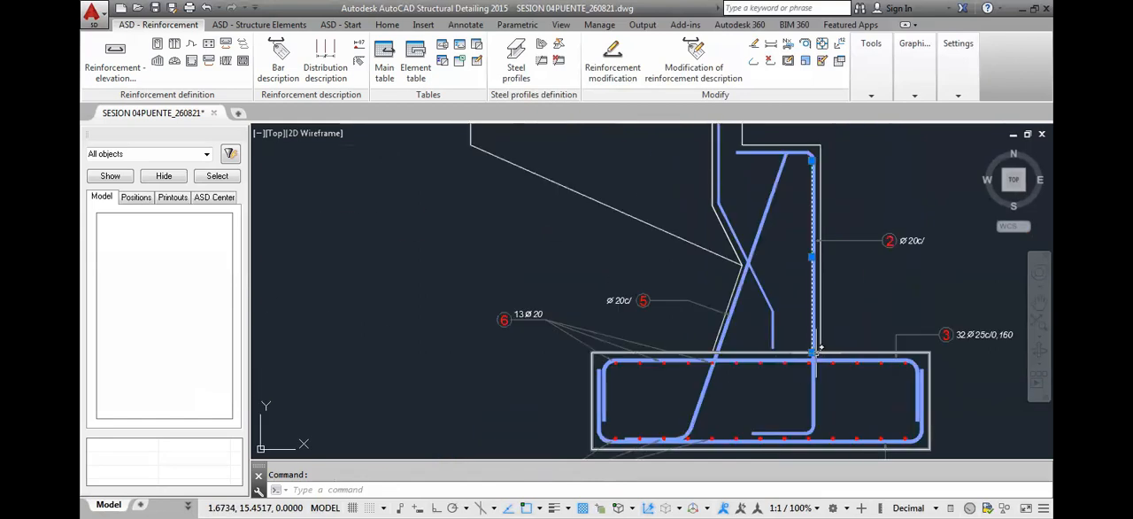
key(Escape)
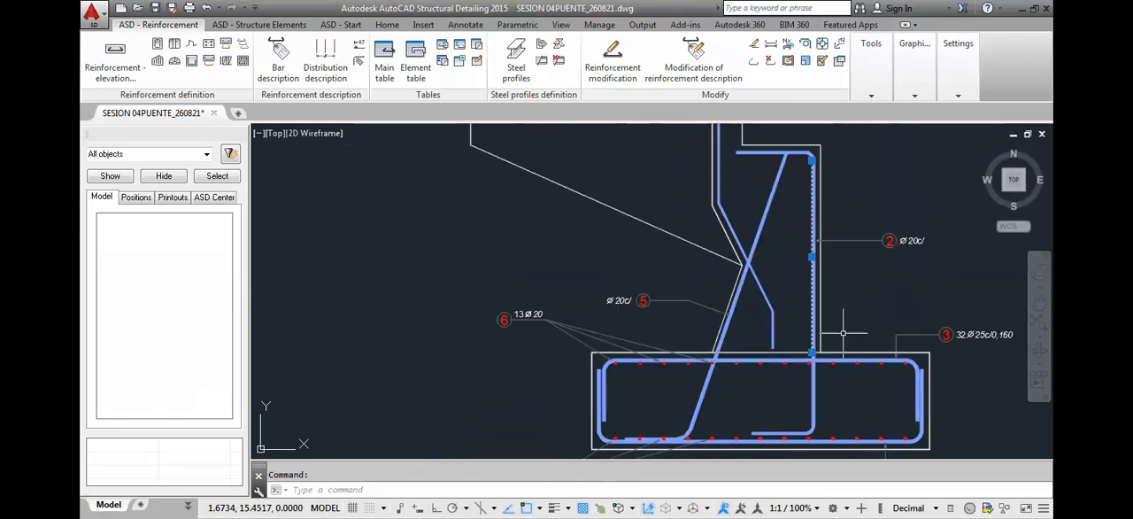
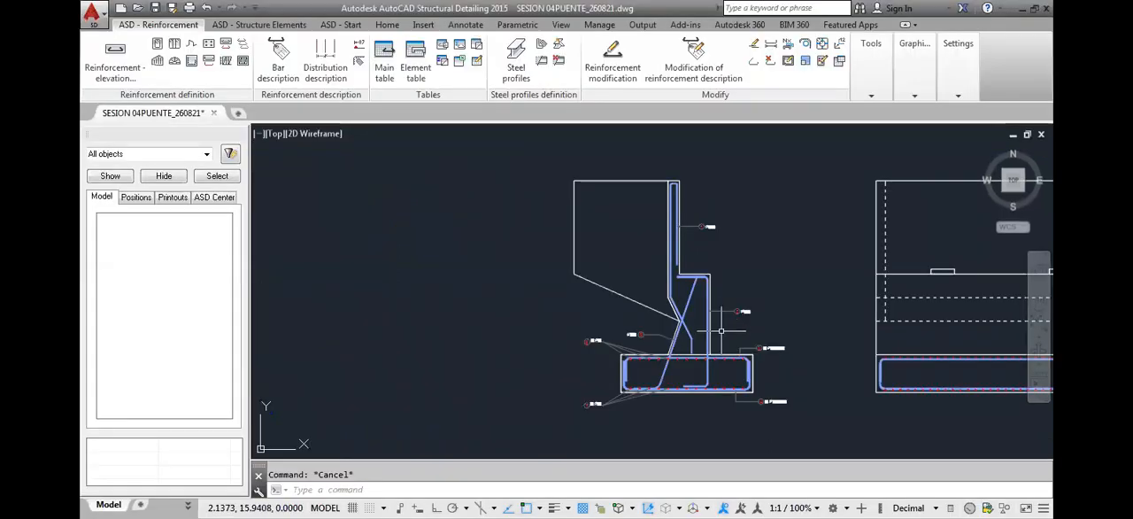
Draw a horizontal projection polyline from the stem's top corner in the section to the near edge of the front elevation
middle_drag(804, 333, 551, 295)
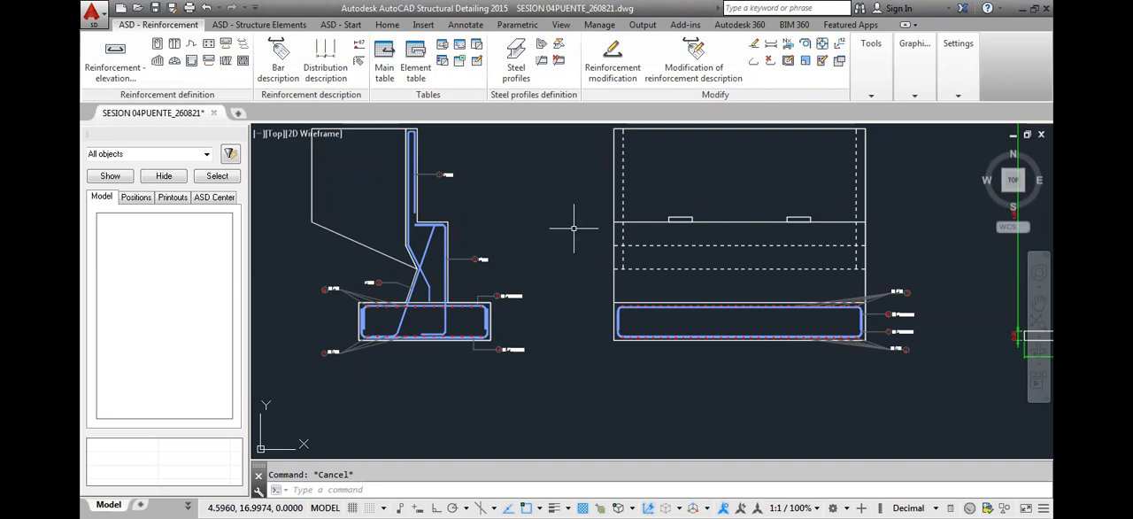
scroll(469, 232, up, 5)
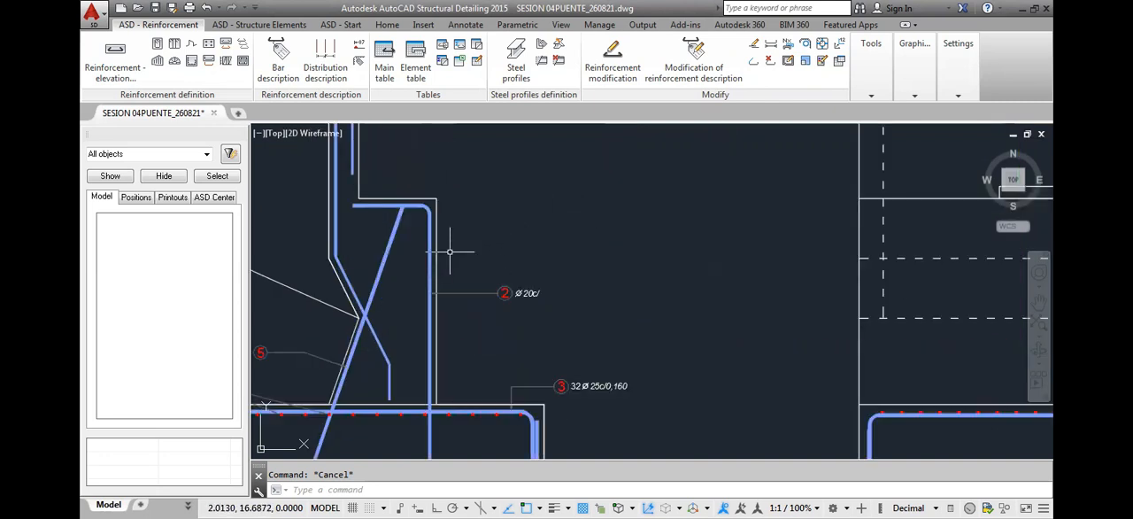
middle_drag(451, 251, 470, 237)
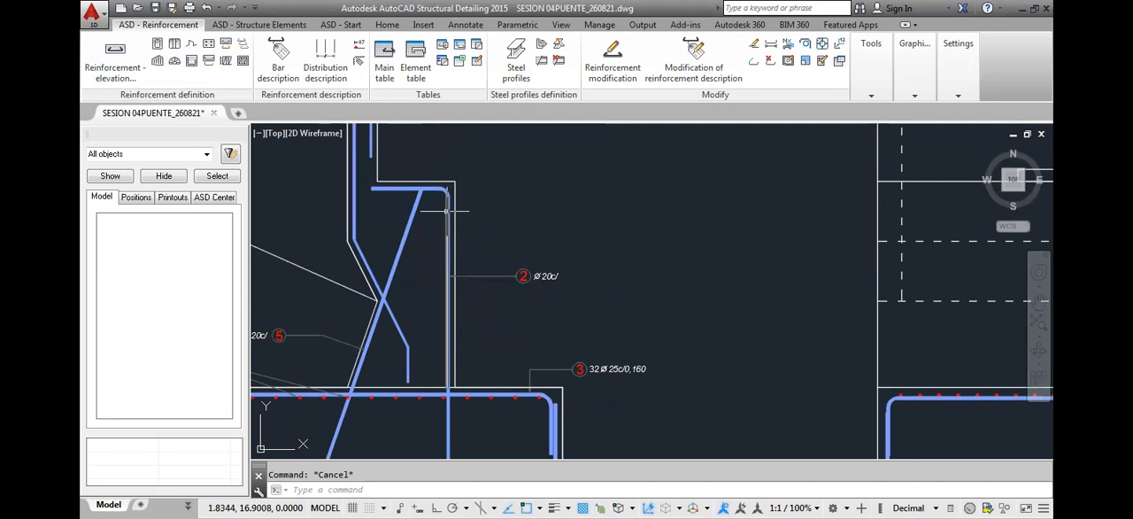
middle_drag(455, 305, 462, 284)
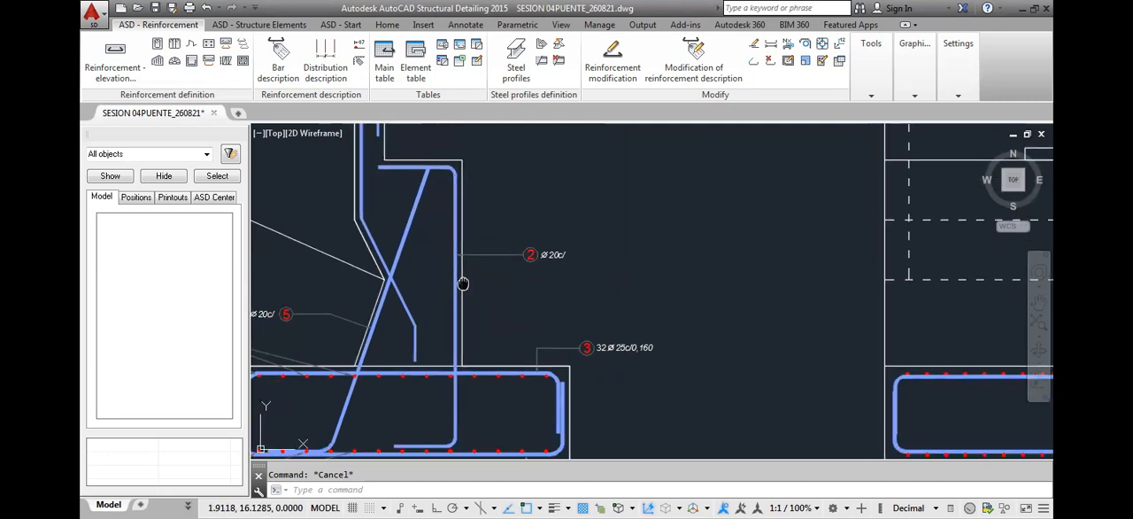
scroll(524, 221, down, 2)
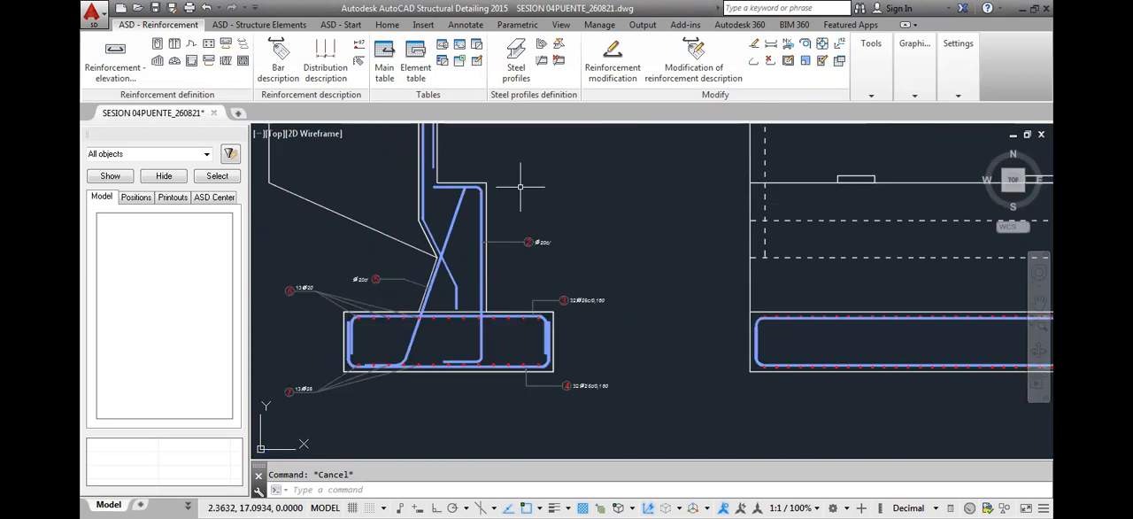
text(pl)
key(Return)
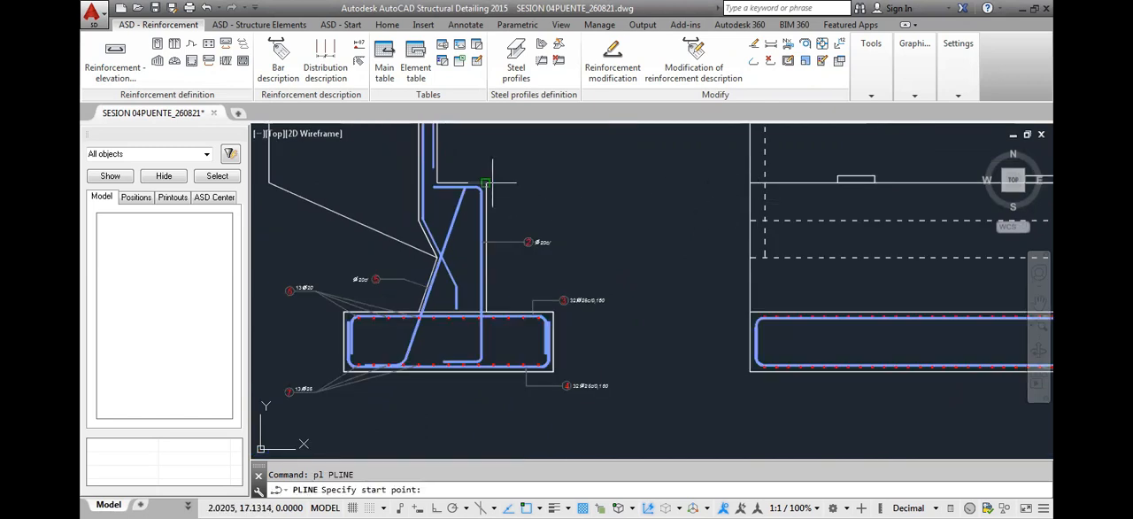
click(488, 183)
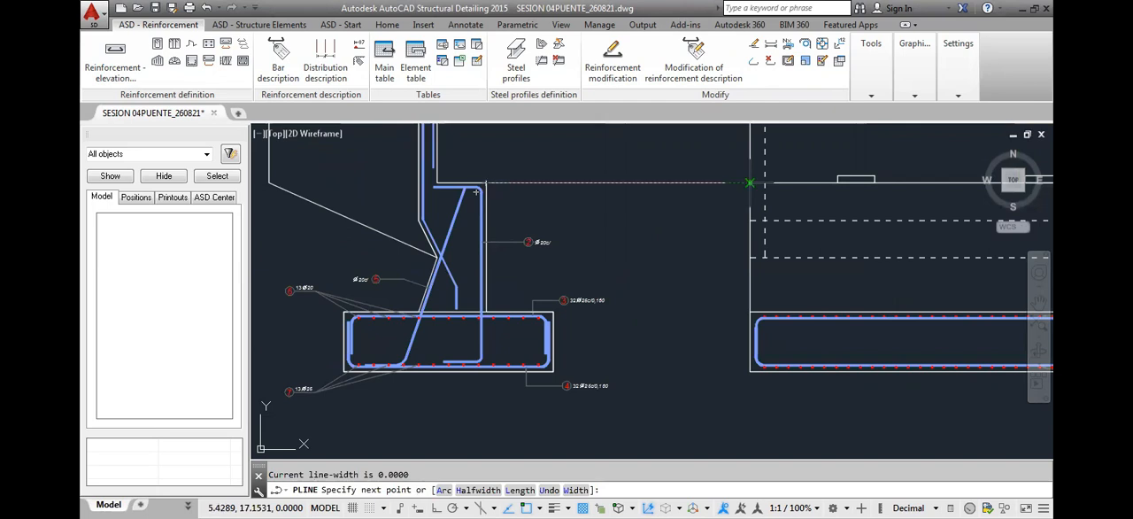
click(750, 183)
key(Escape)
Draw a second horizontal projection polyline at the footing's top level, from the front elevation back toward the section's stem
text(p)
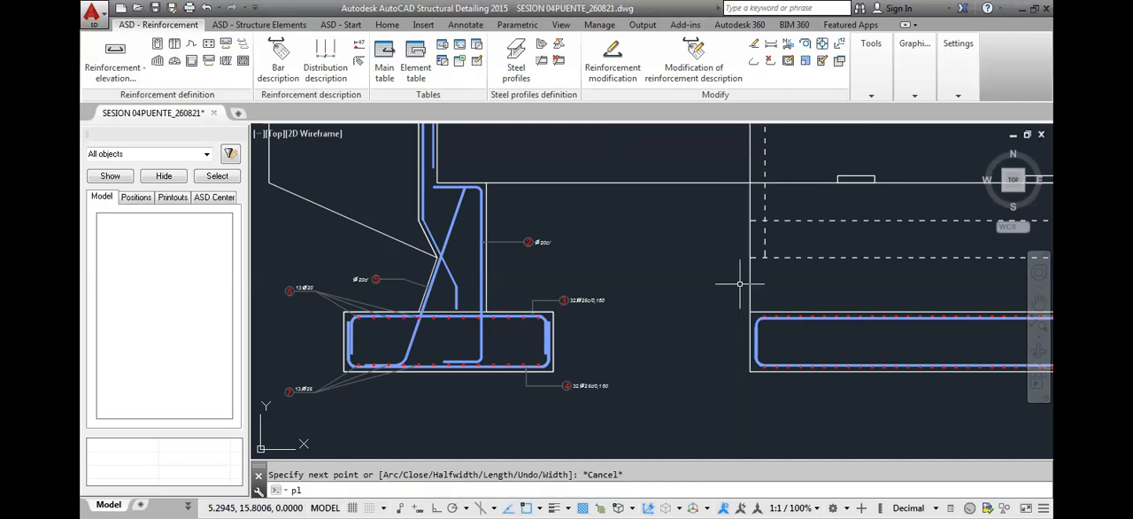
text(l)
key(Return)
click(749, 311)
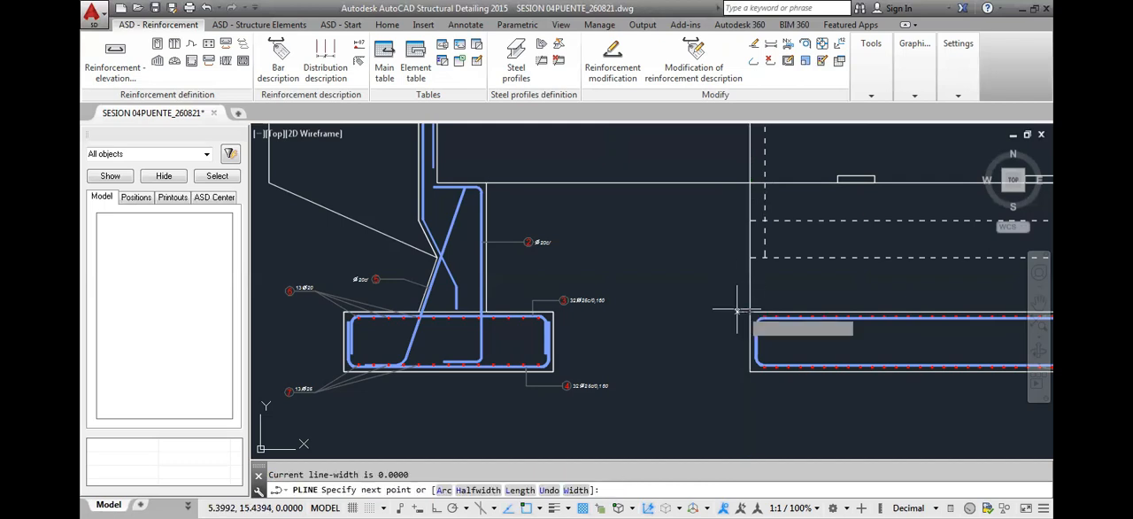
click(576, 311)
key(Escape)
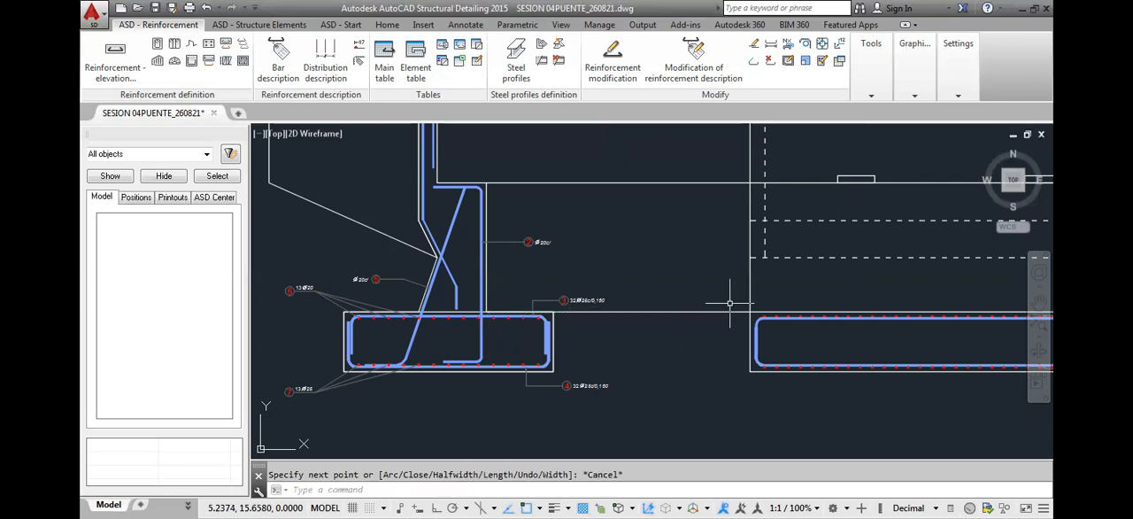
Erase both horizontal projection lines between the section and the front elevation
click(722, 156)
click(682, 337)
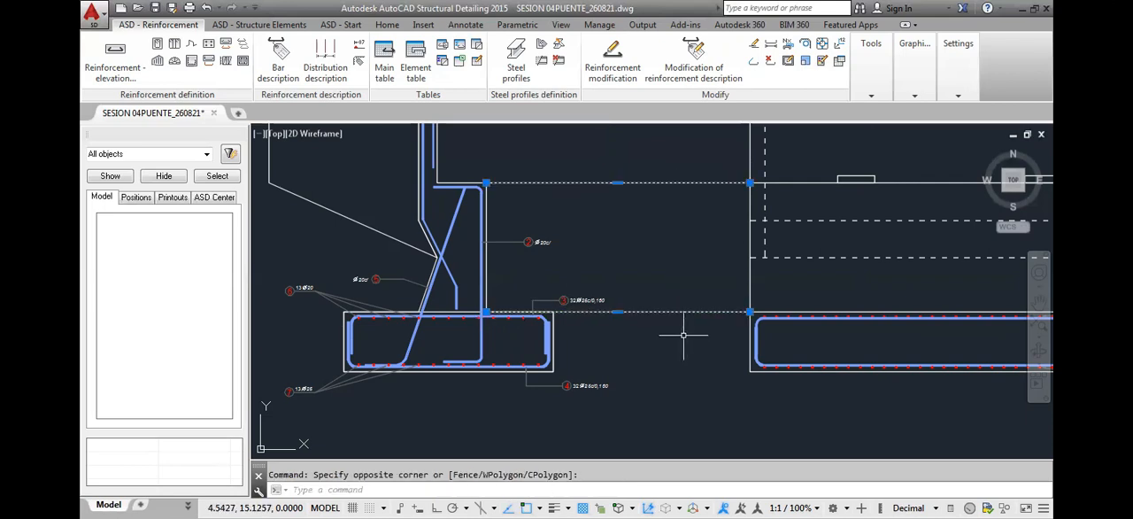
key(Delete)
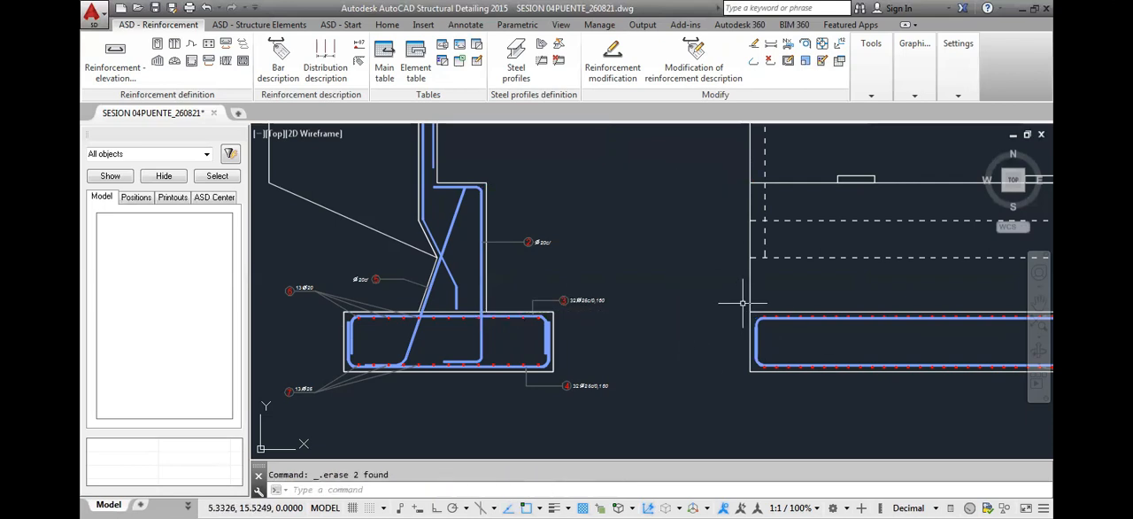
Configure a straight elevation bar with 0-degree hooks at both ends, 0.05 m cover and diameter 12
click(124, 71)
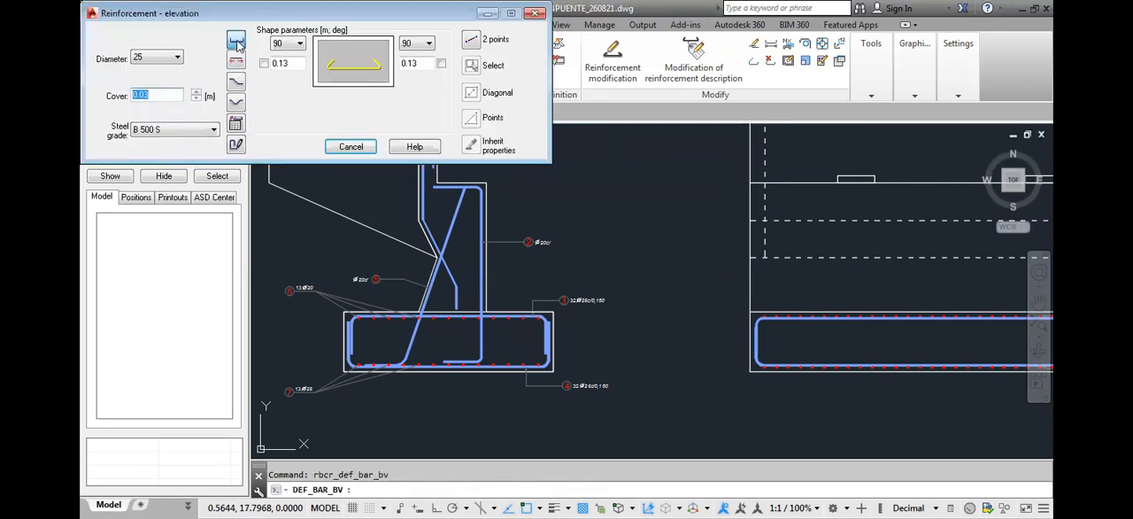
click(280, 43)
click(279, 56)
click(428, 43)
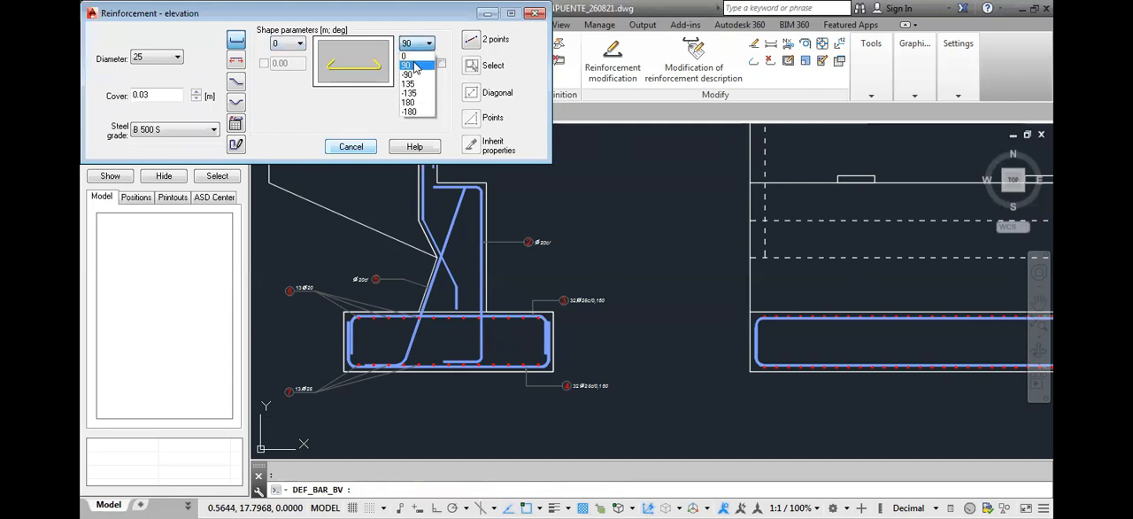
click(416, 56)
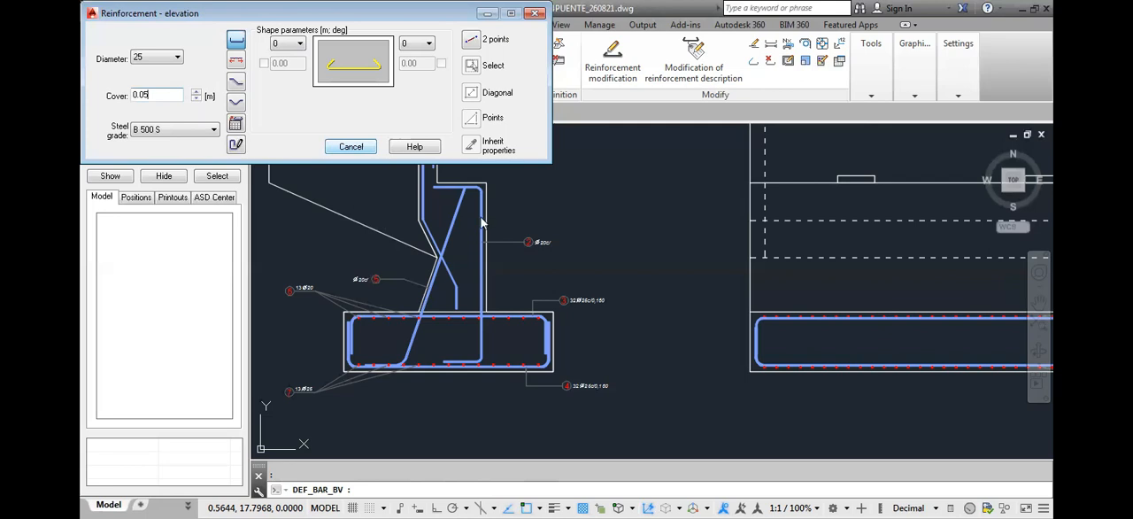
click(164, 60)
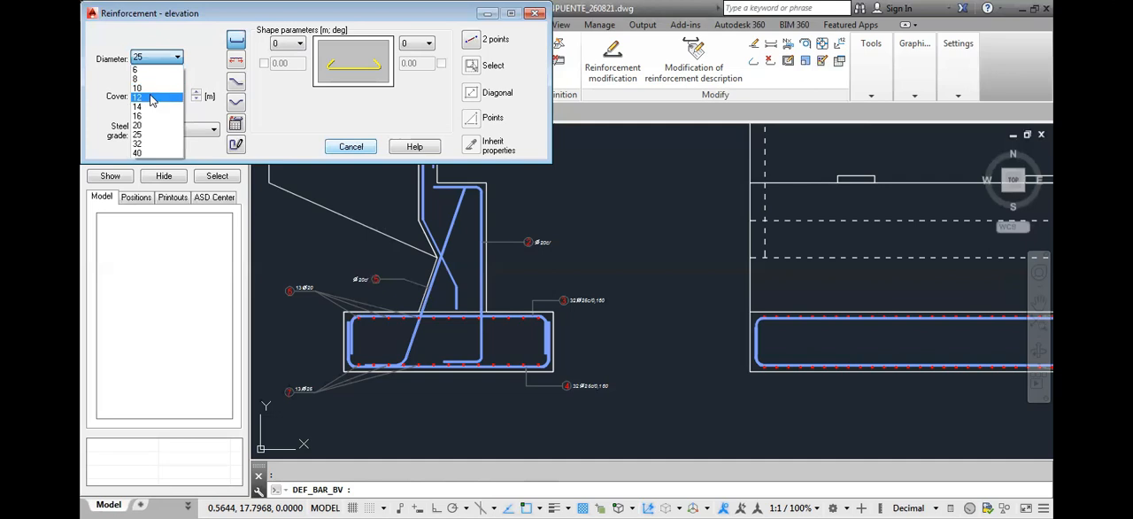
click(150, 98)
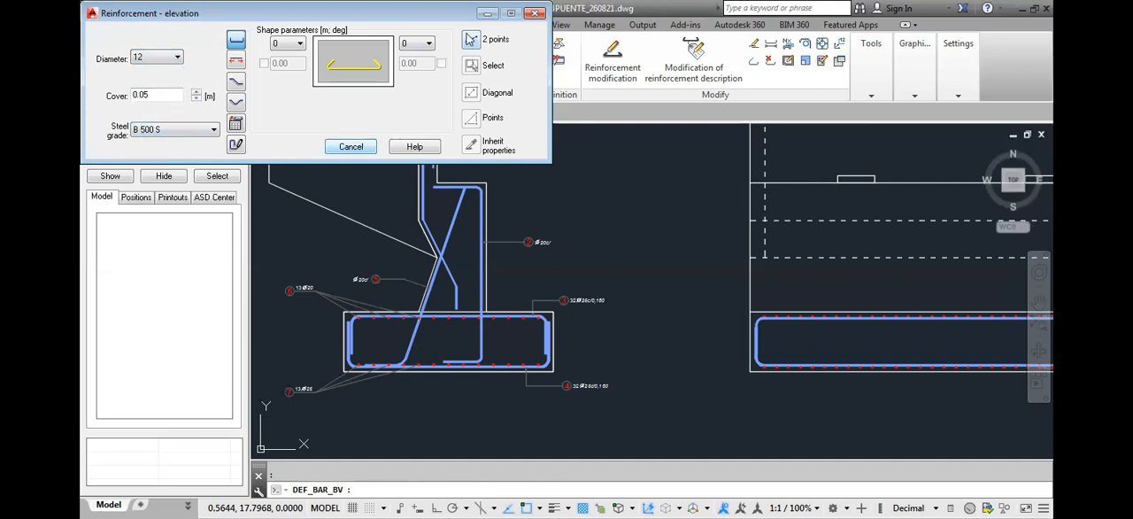
Place the bar by two points along the stem's top edge, spanning the full width of the front elevation
click(471, 40)
middle_drag(762, 272, 692, 291)
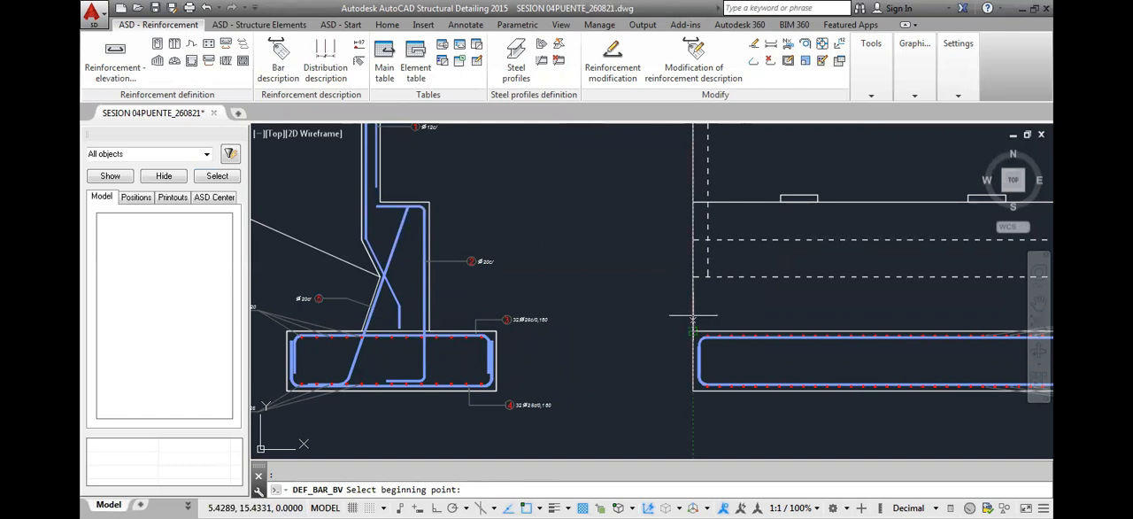
click(692, 202)
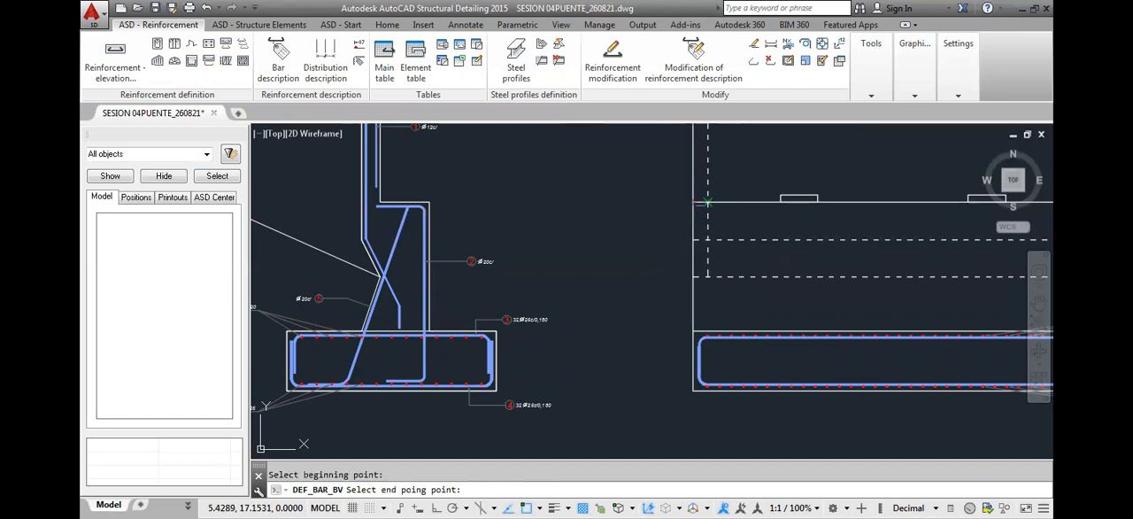
middle_drag(894, 224, 644, 245)
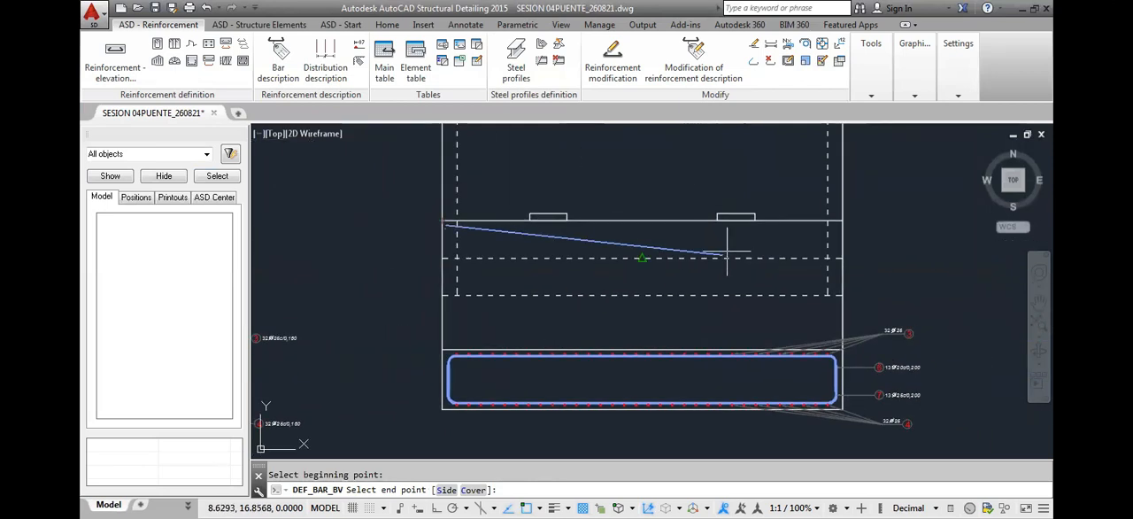
click(828, 223)
Describe the new horizontal bar as position 8 in style ET01_PCD, with its leader label outside the front elevation above the bar
click(454, 38)
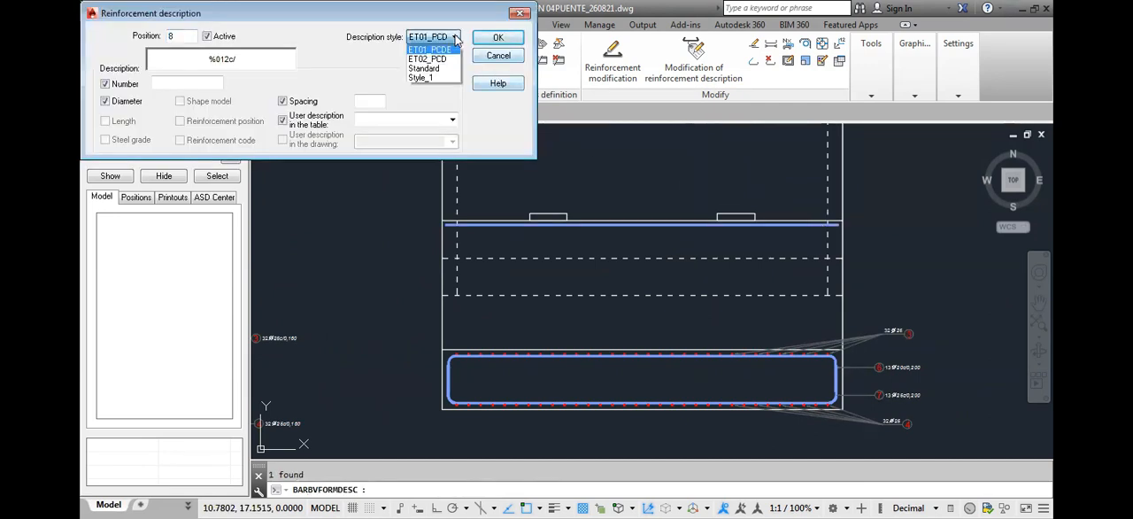
click(456, 40)
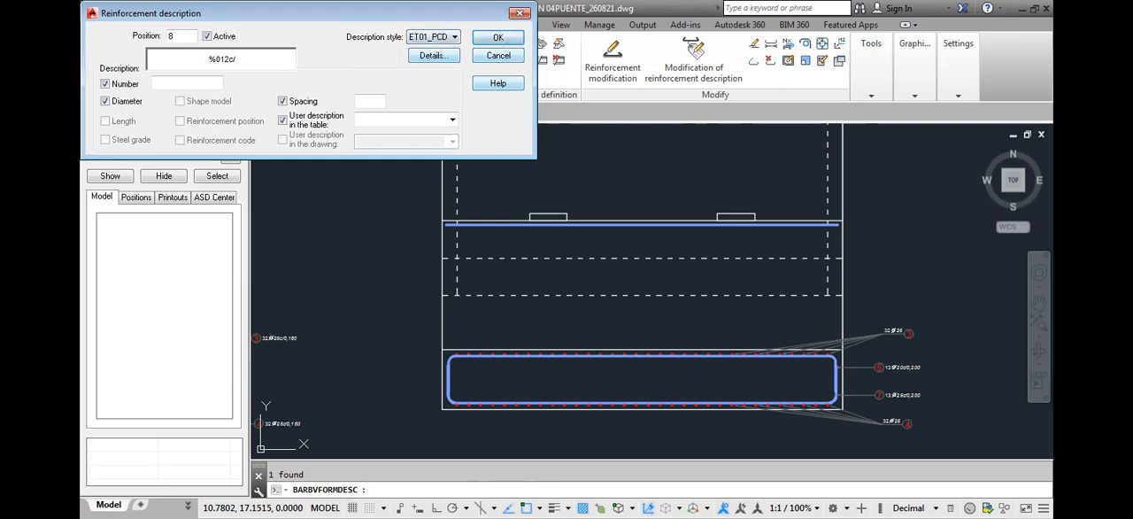
click(498, 37)
click(856, 203)
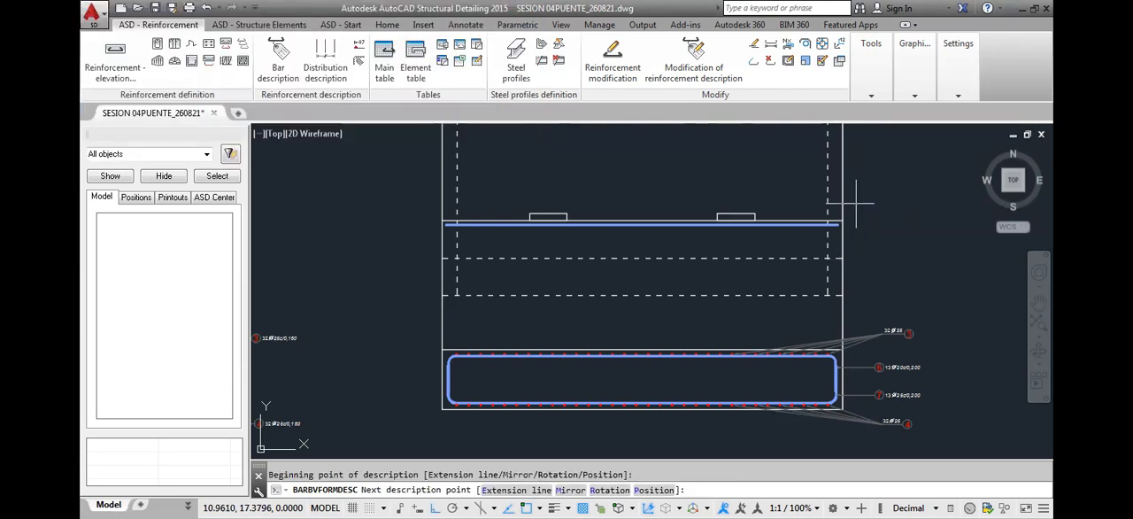
click(873, 205)
key(Return)
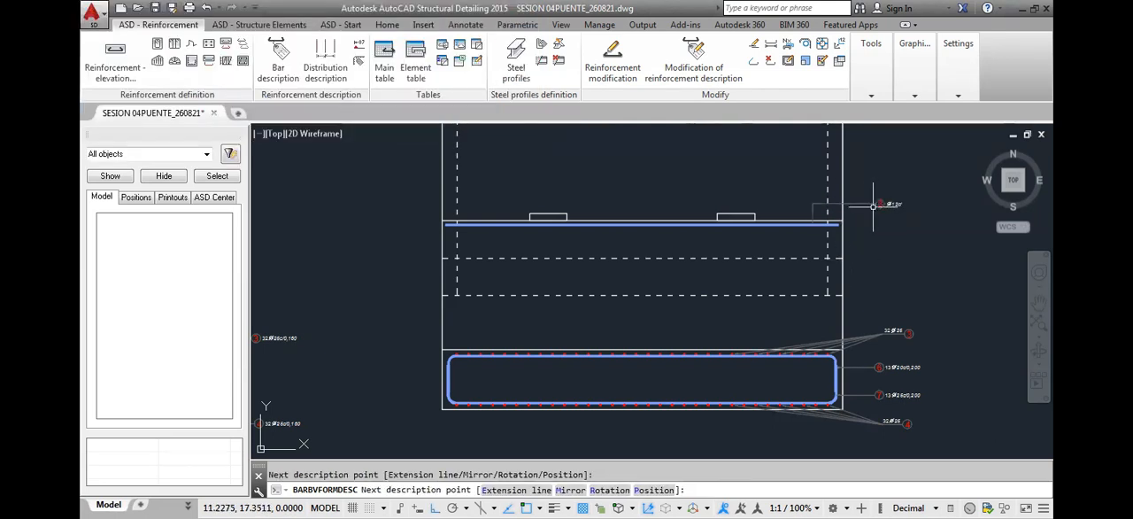
key(Return)
scroll(874, 206, down, 4)
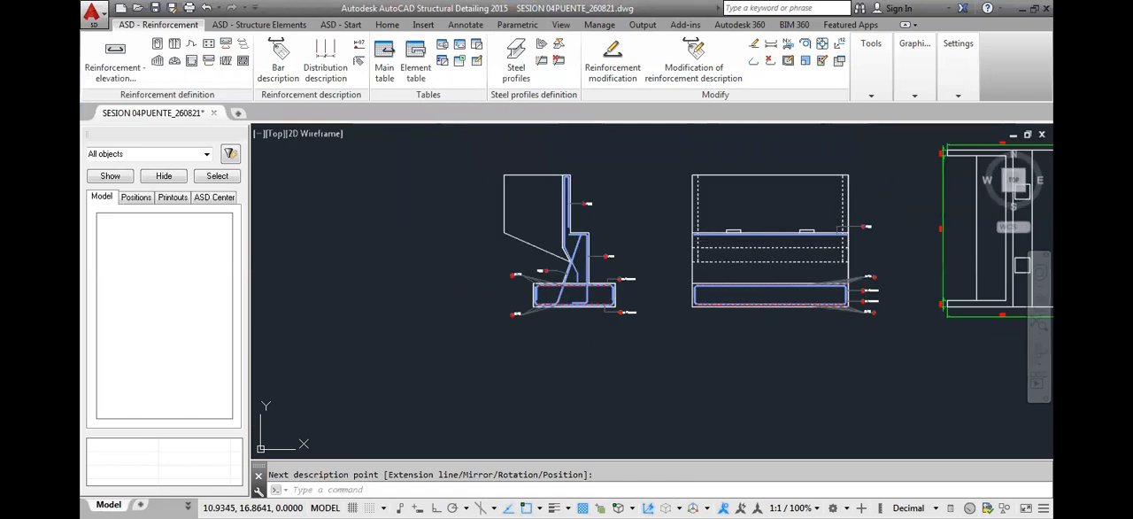
scroll(688, 239, up, 2)
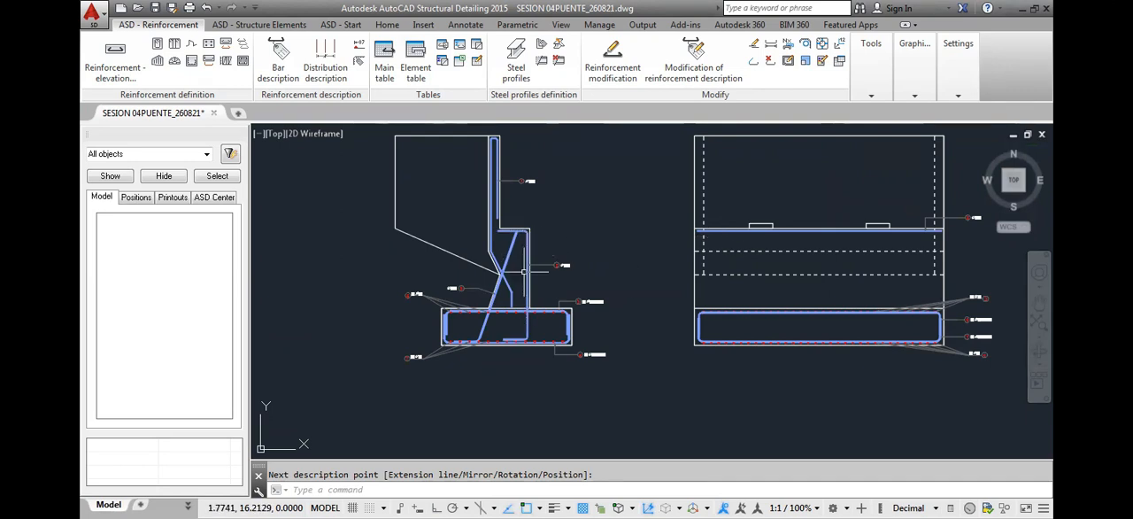
click(208, 48)
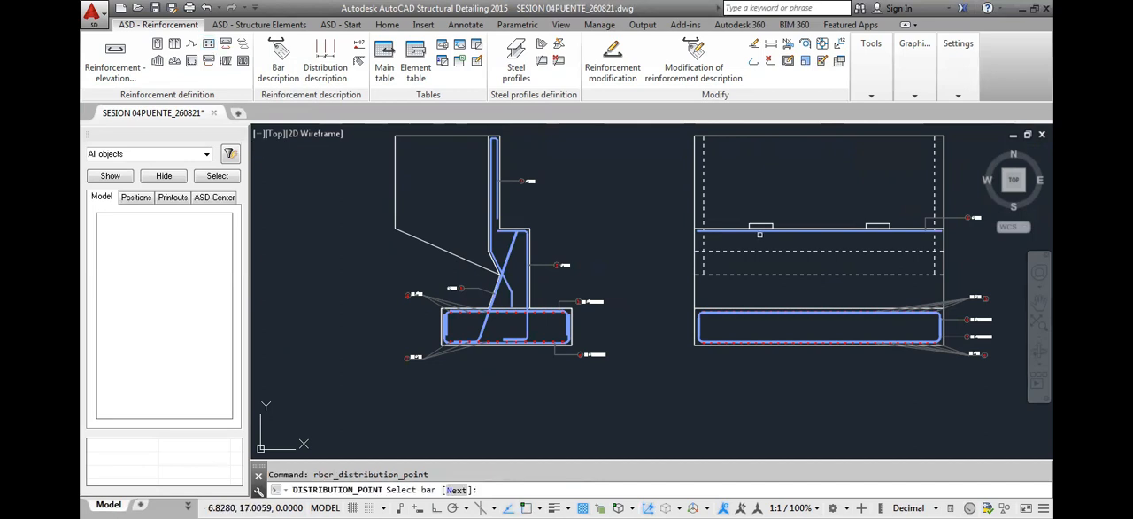
click(533, 188)
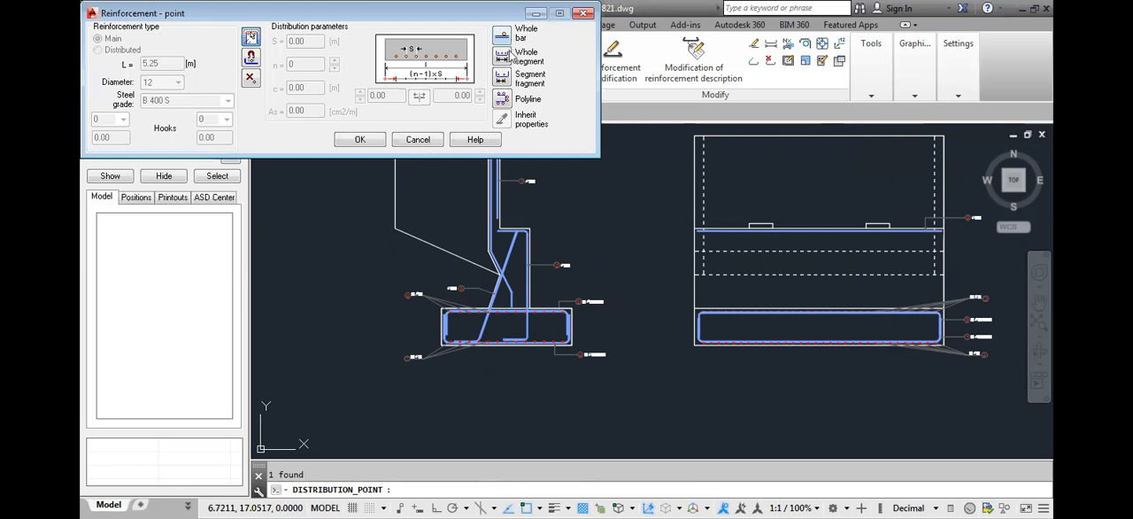
click(501, 100)
click(501, 100)
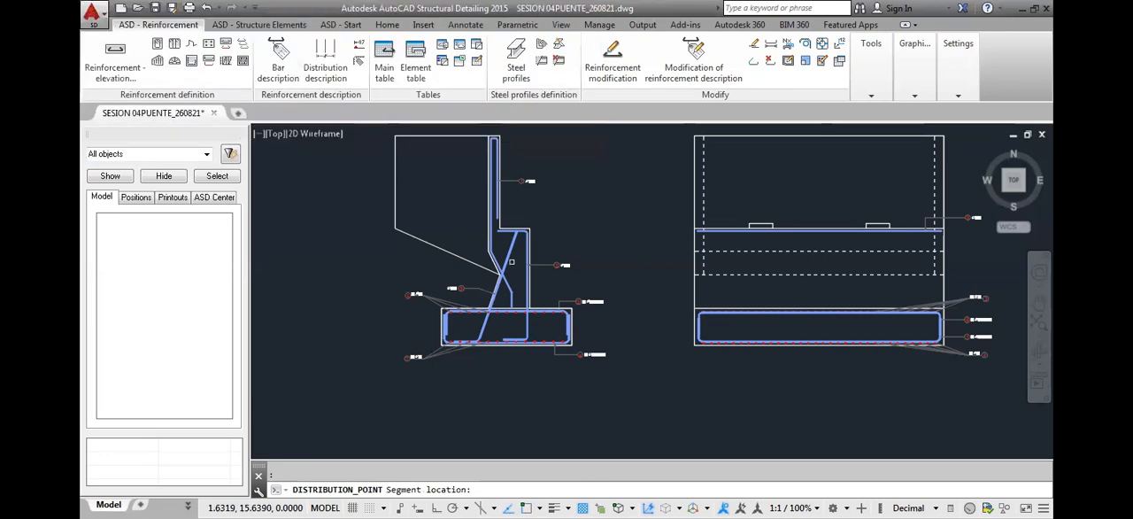
scroll(537, 288, up, 5)
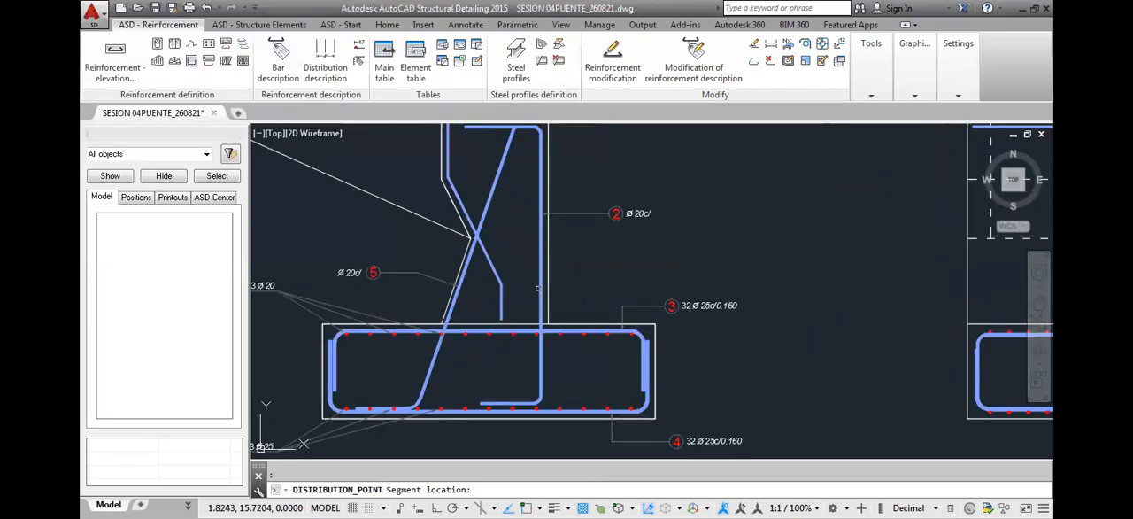
scroll(532, 312, up, 4)
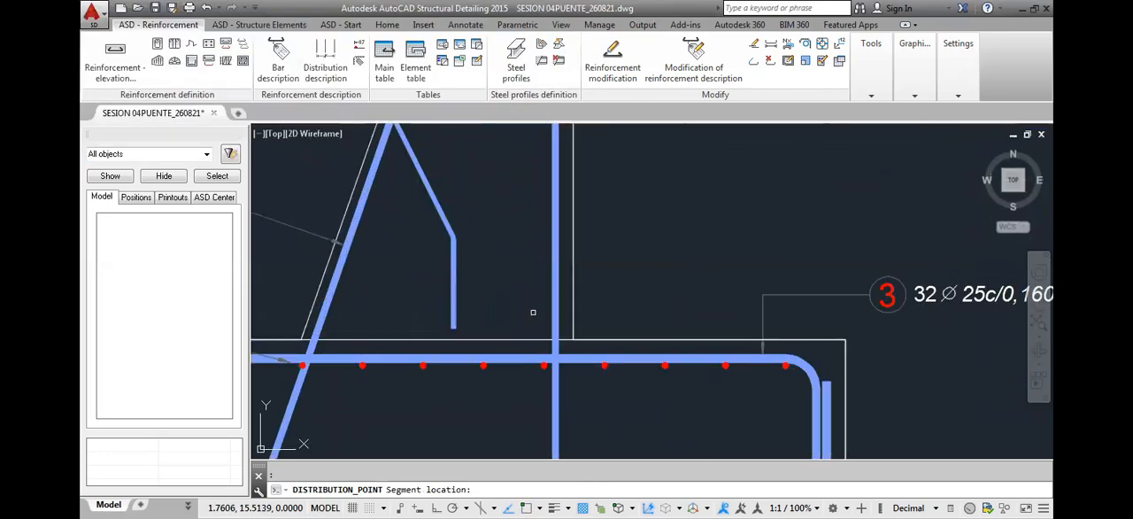
scroll(549, 340, up, 5)
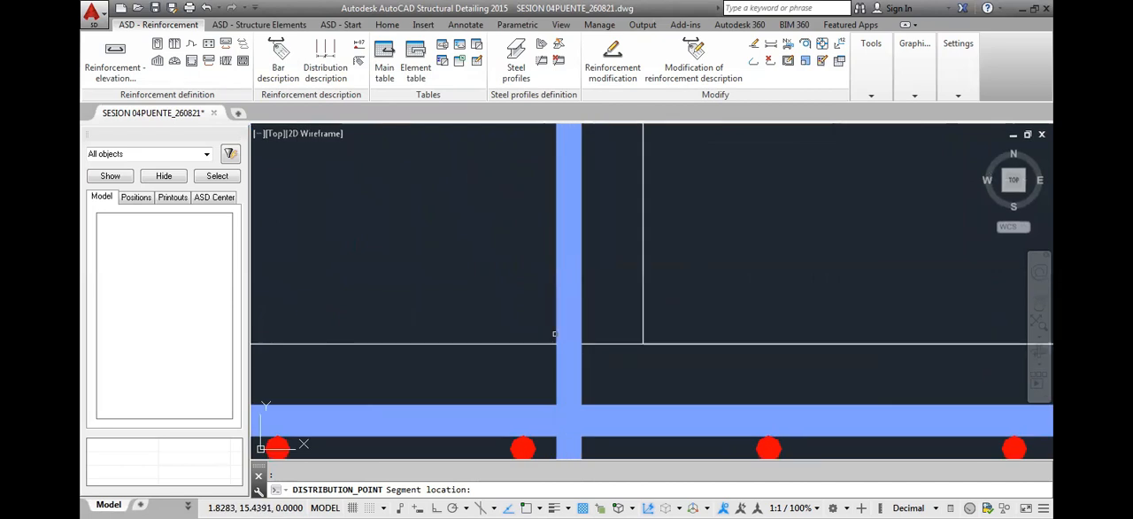
scroll(554, 334, down, 8)
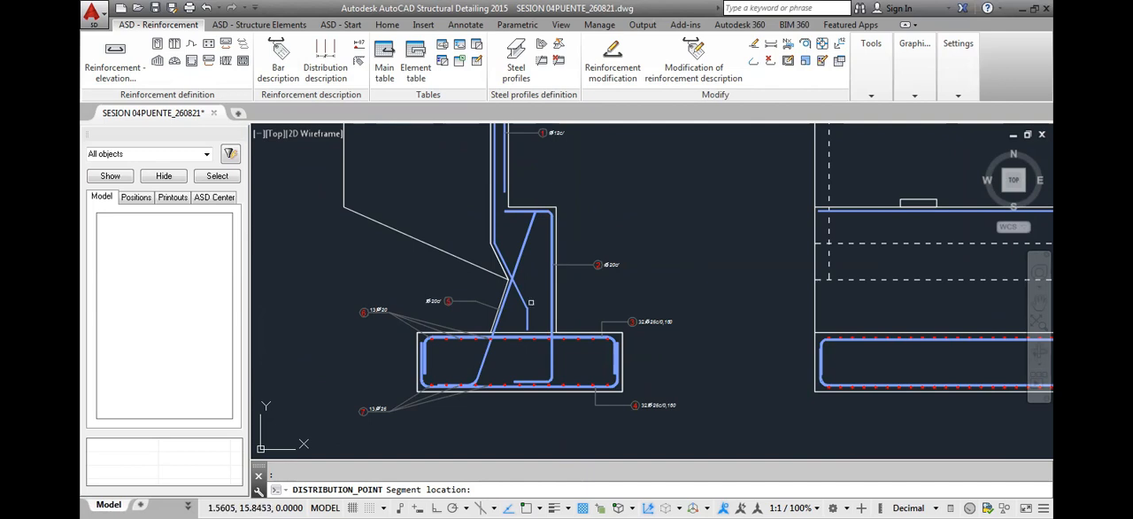
click(548, 291)
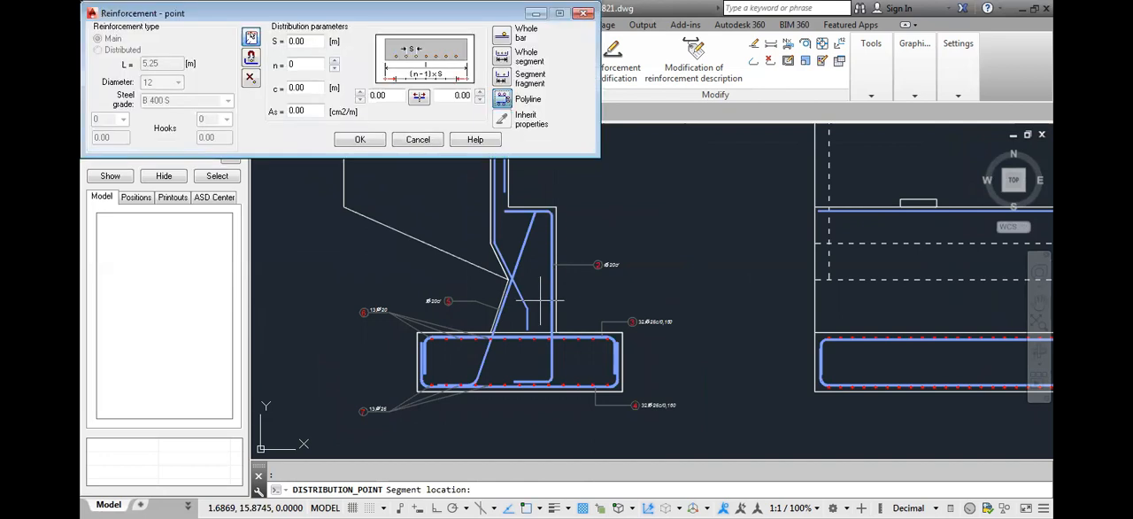
click(501, 99)
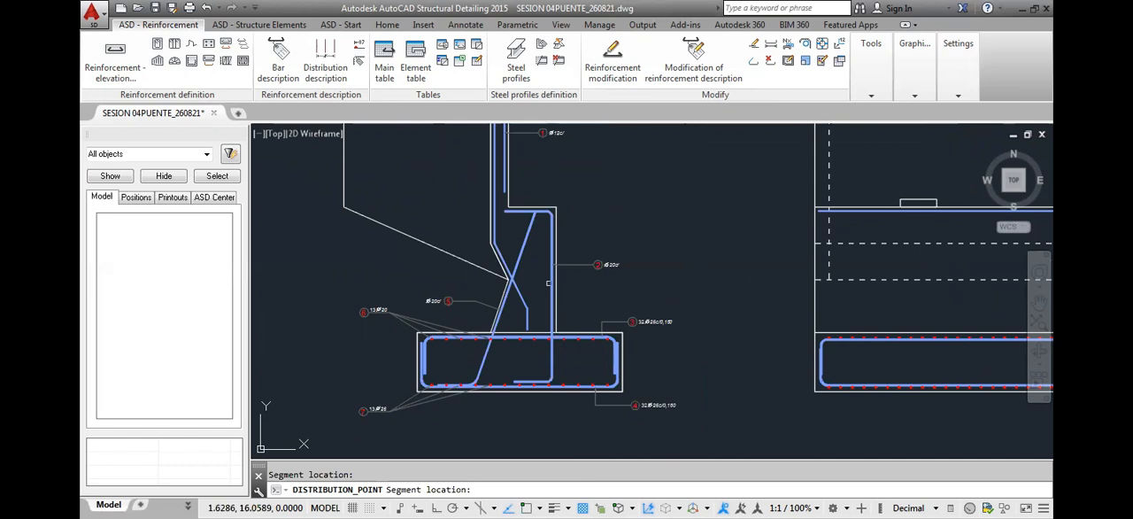
key(Escape)
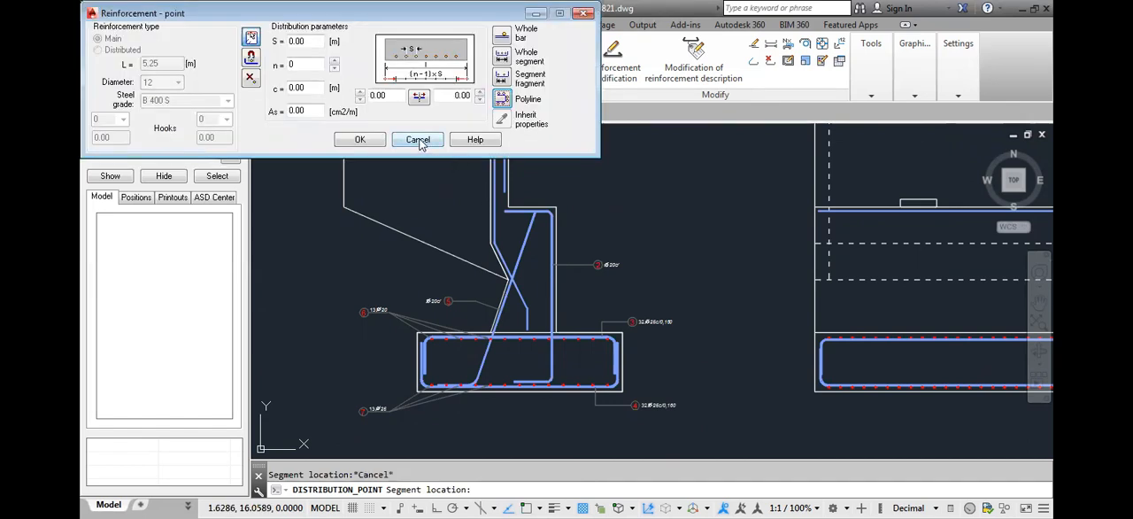
click(418, 139)
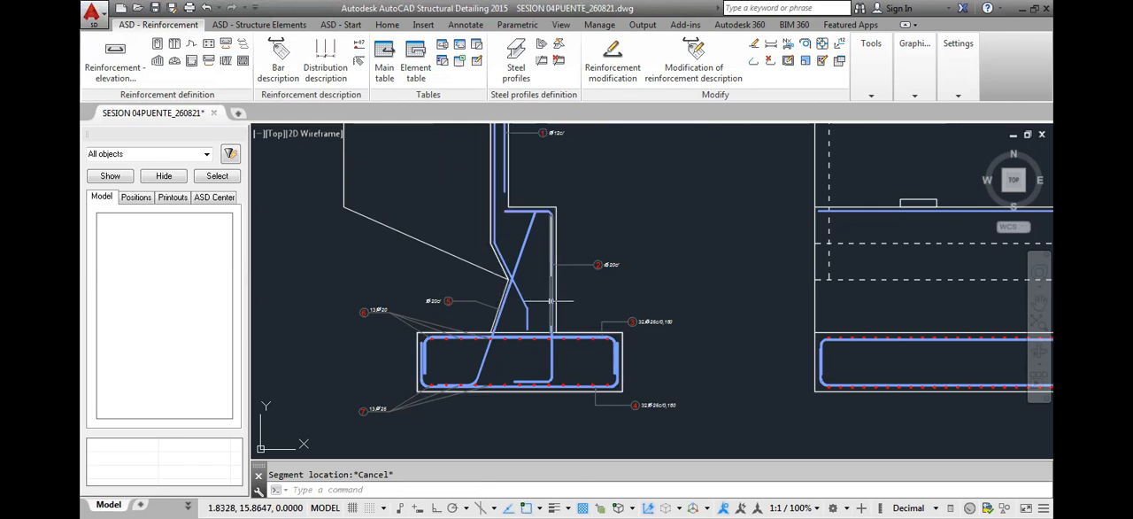
key(Escape)
Send the position 2 vertical bar in the section to the back of the draw order, behind the guide line
click(390, 24)
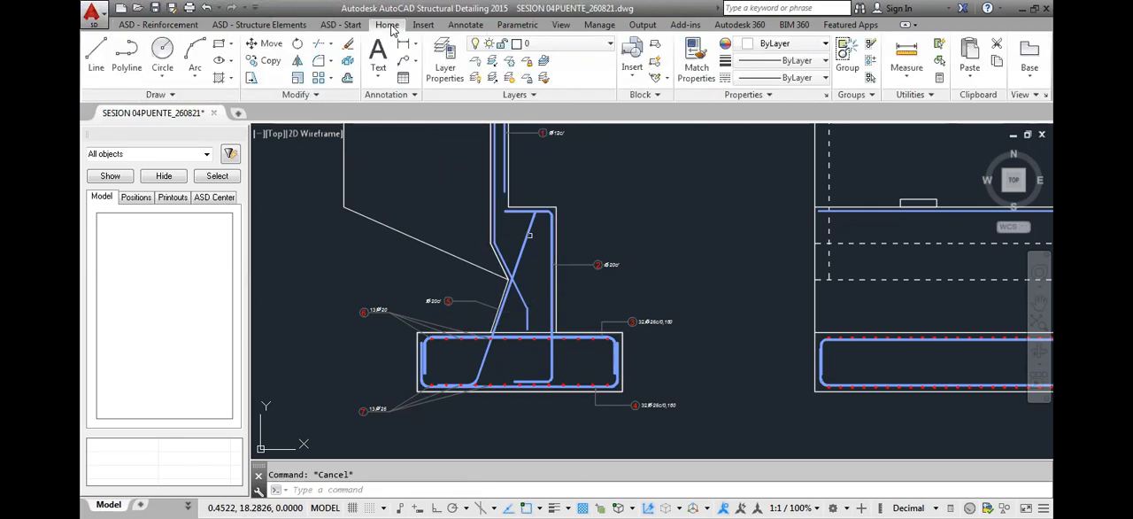
click(320, 95)
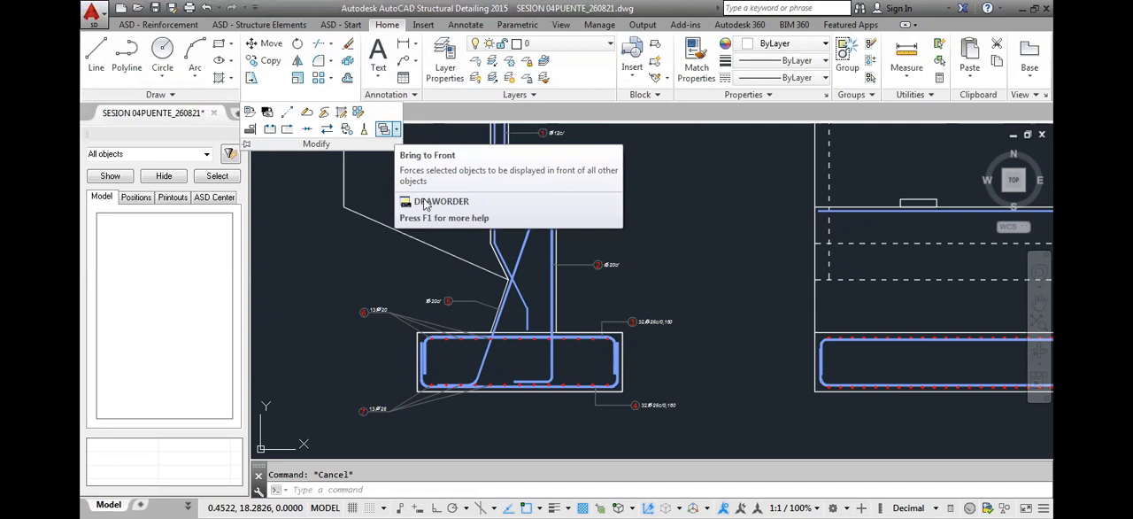
click(398, 131)
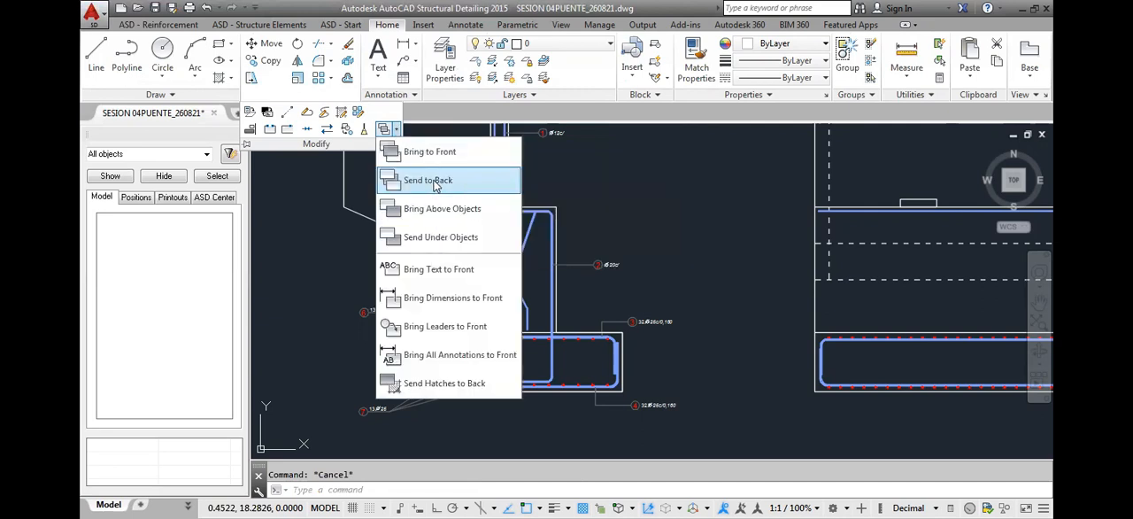
click(427, 180)
scroll(558, 282, up, 4)
click(546, 287)
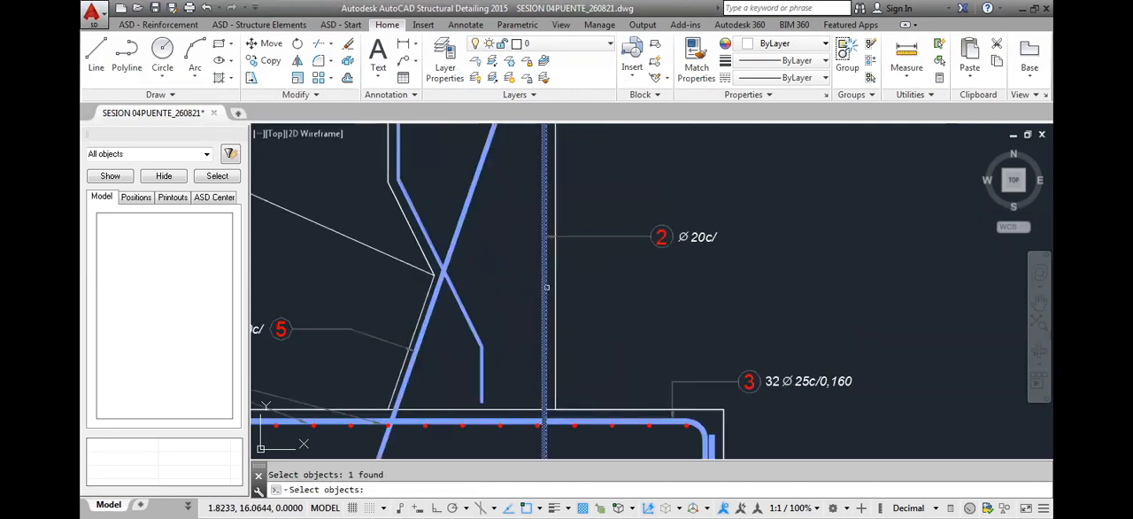
key(Return)
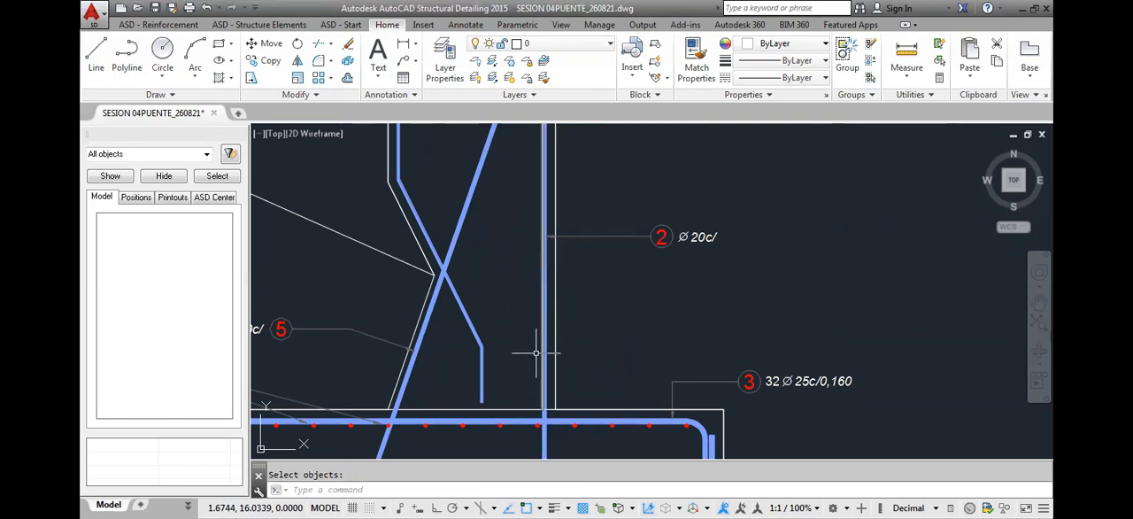
scroll(521, 341, down, 4)
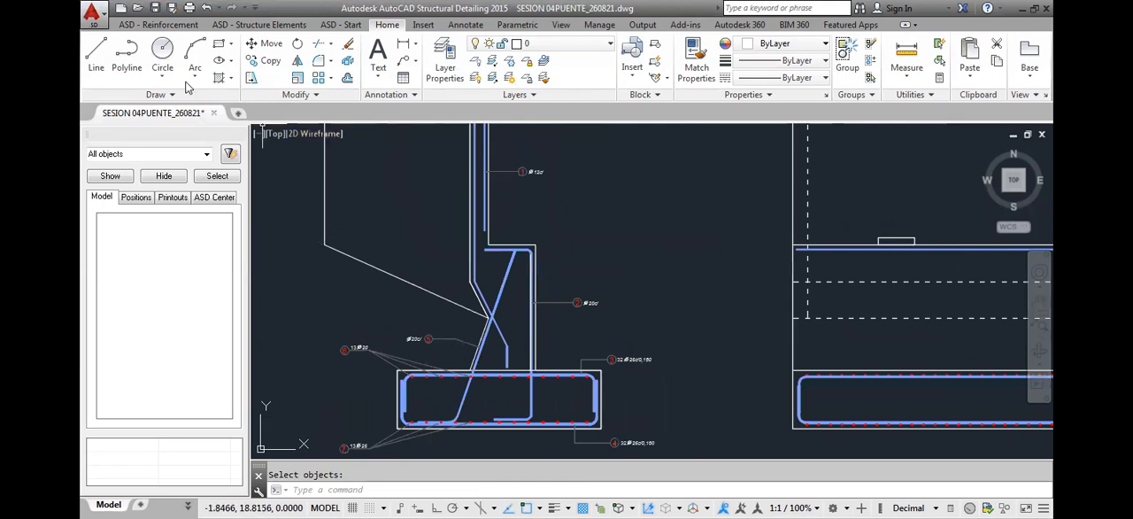
click(156, 25)
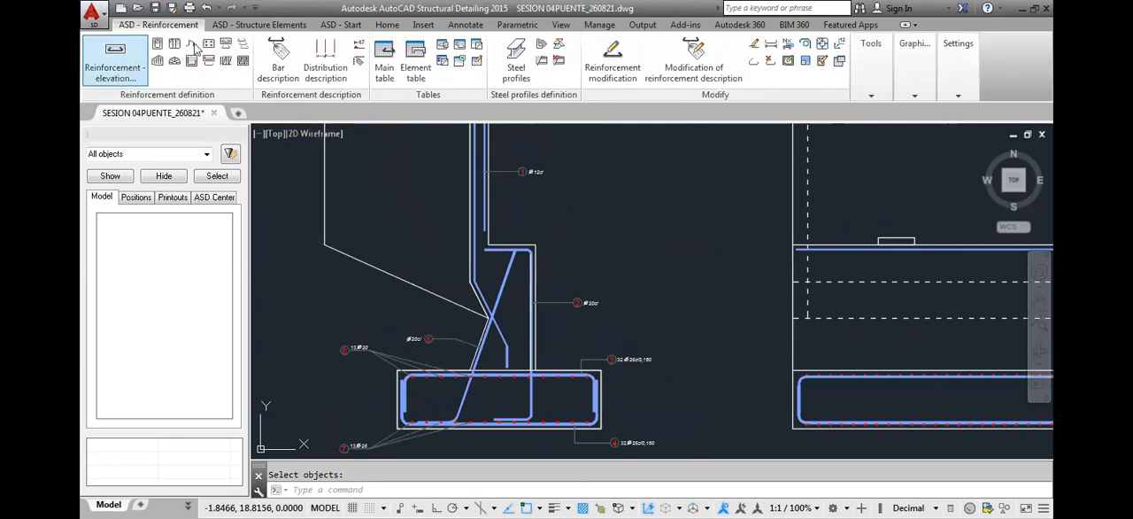
click(115, 60)
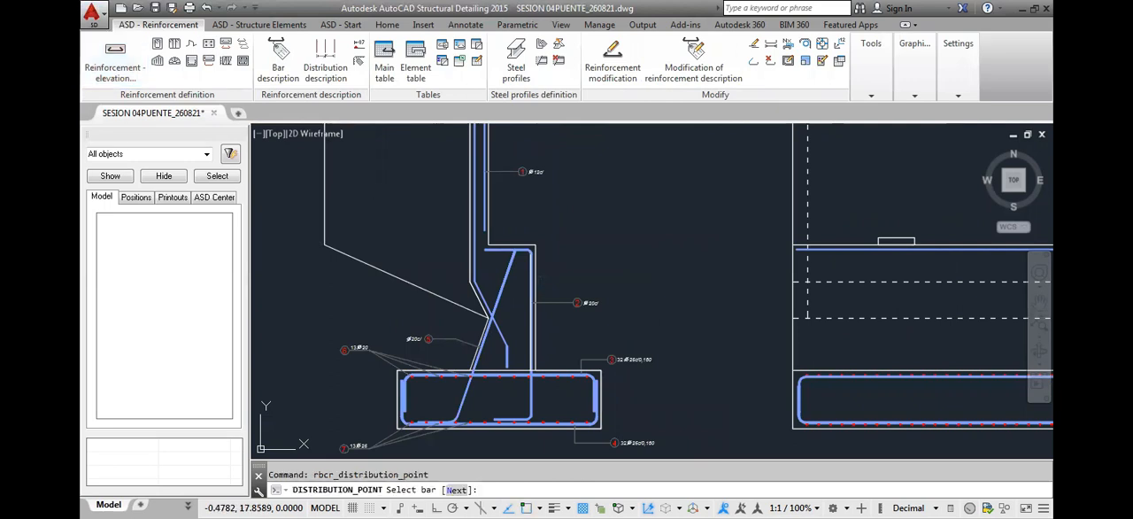
click(852, 256)
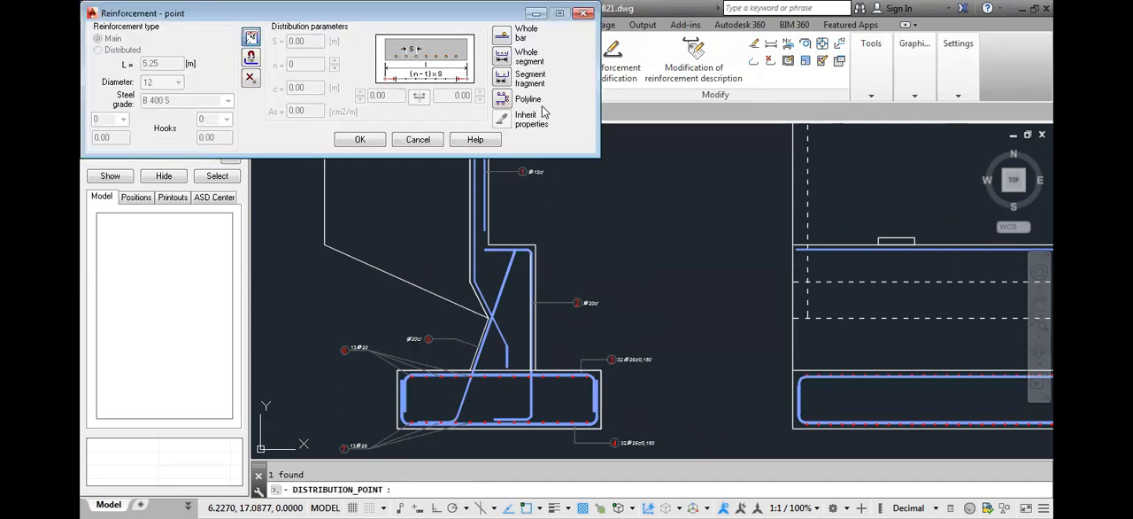
click(502, 100)
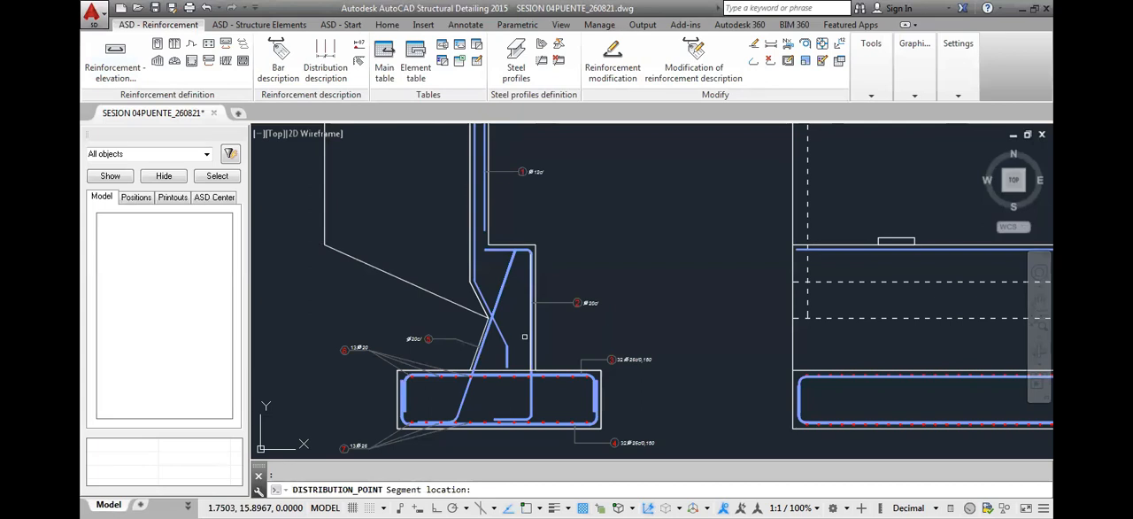
click(529, 336)
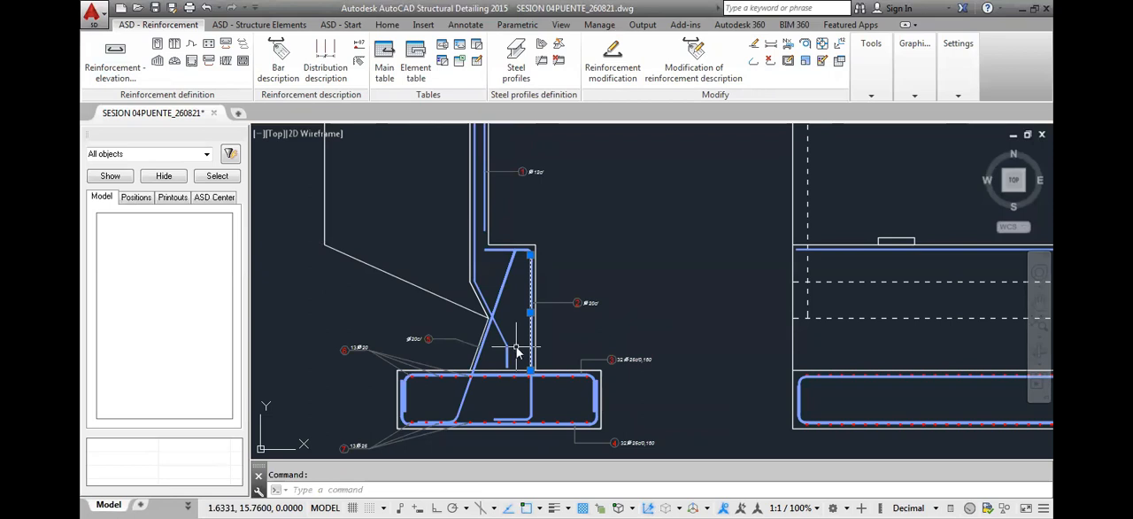
Check the object type of the section's vertical guide line in its properties, and deselect it
right_click(517, 372)
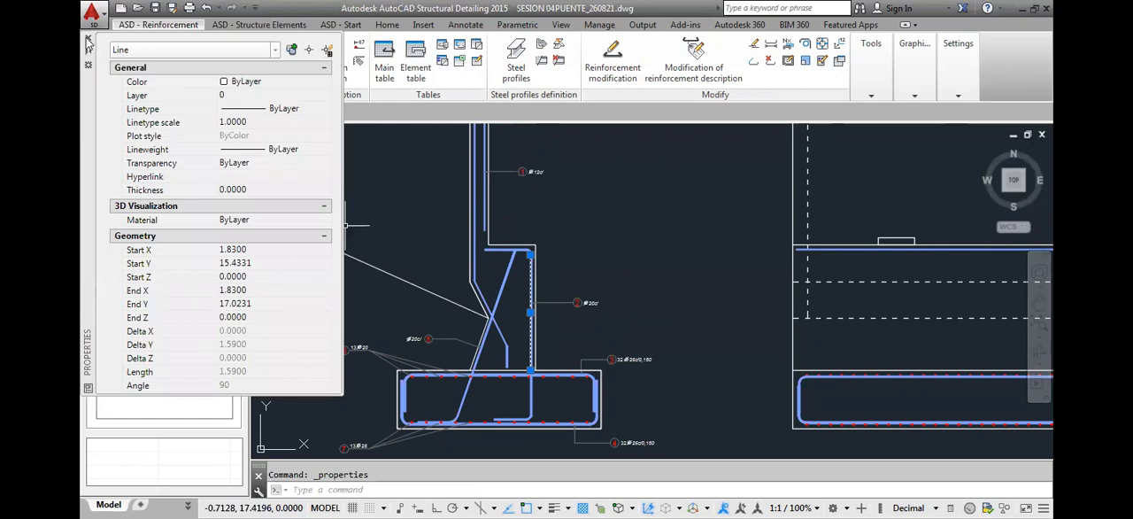
key(ctrl+1)
key(Escape)
Draw a vertical polyline over the stem's guide line, from its upper end down to the top of the footing
text(pl)
key(Return)
scroll(522, 272, up, 3)
click(544, 257)
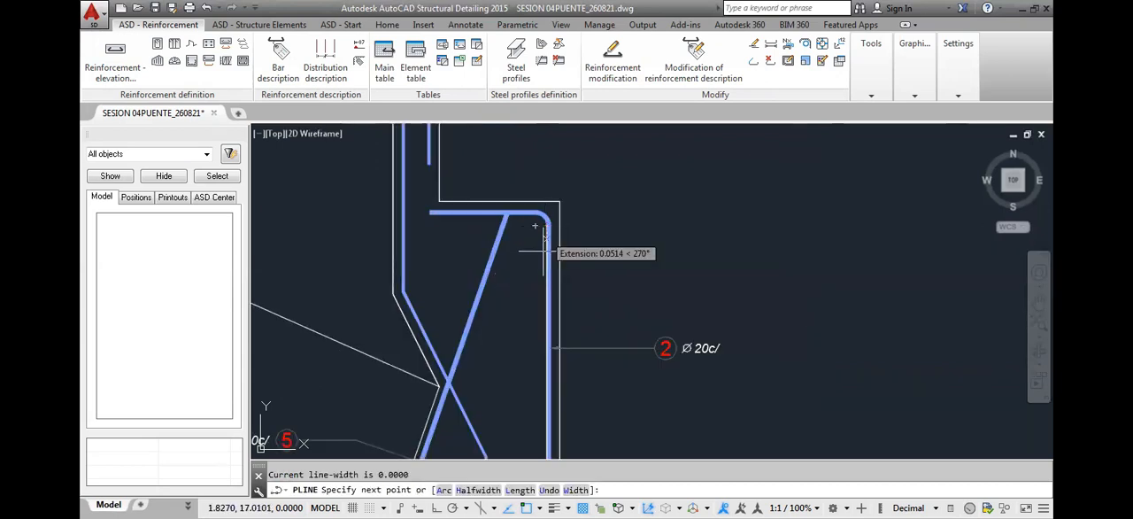
scroll(543, 252, down, 3)
scroll(530, 391, up, 5)
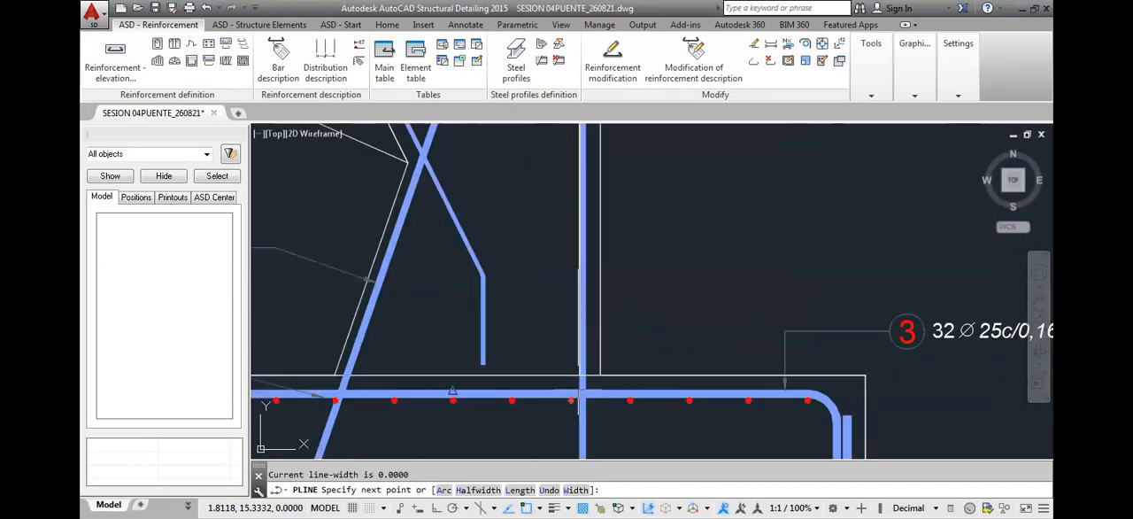
click(582, 382)
key(Escape)
scroll(583, 379, down, 5)
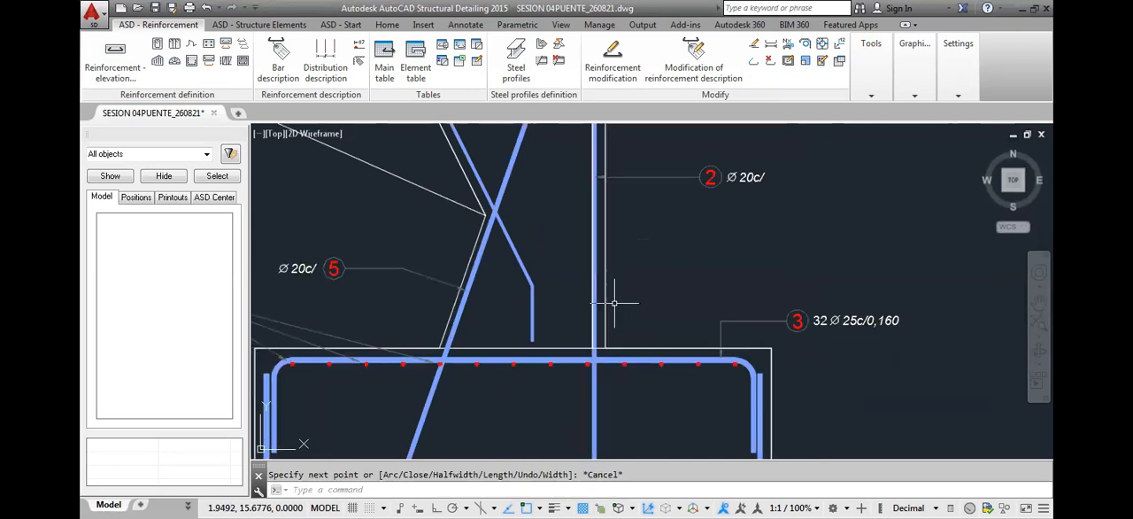
Distribute the horizontal bar at the stem's top in the front elevation as points along the section's new vertical polyline
click(211, 53)
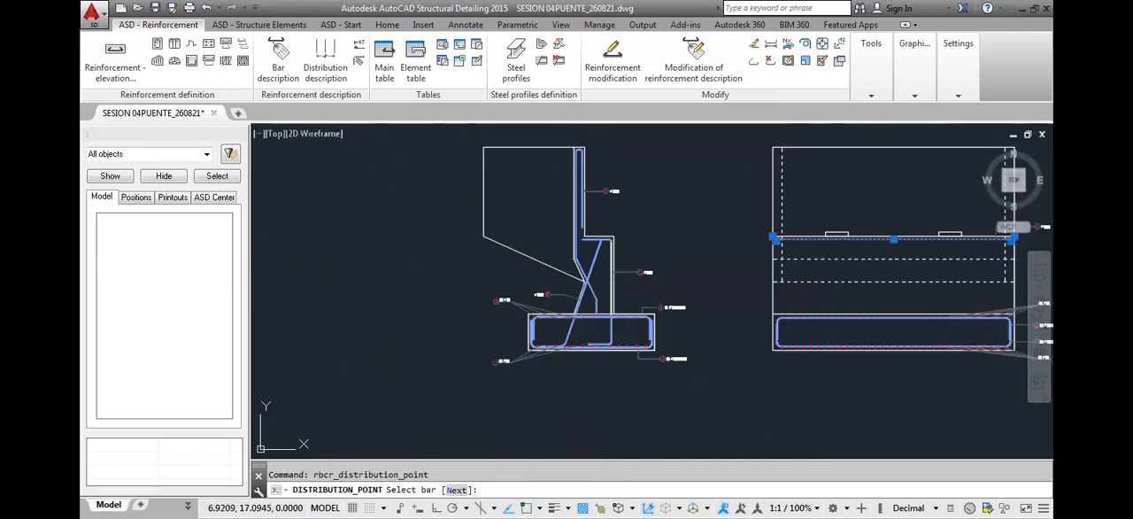
click(840, 239)
click(499, 99)
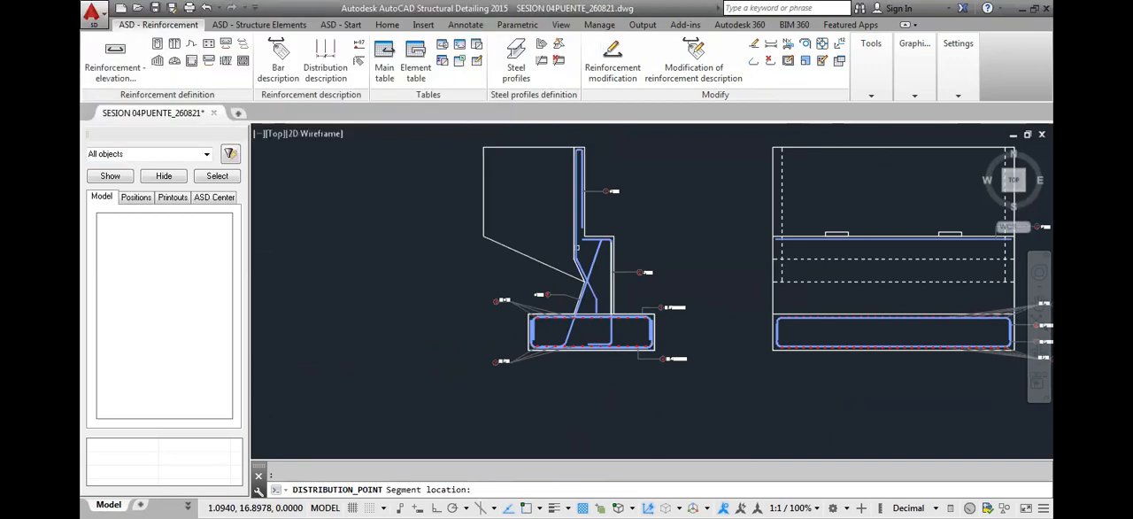
scroll(577, 247, up, 5)
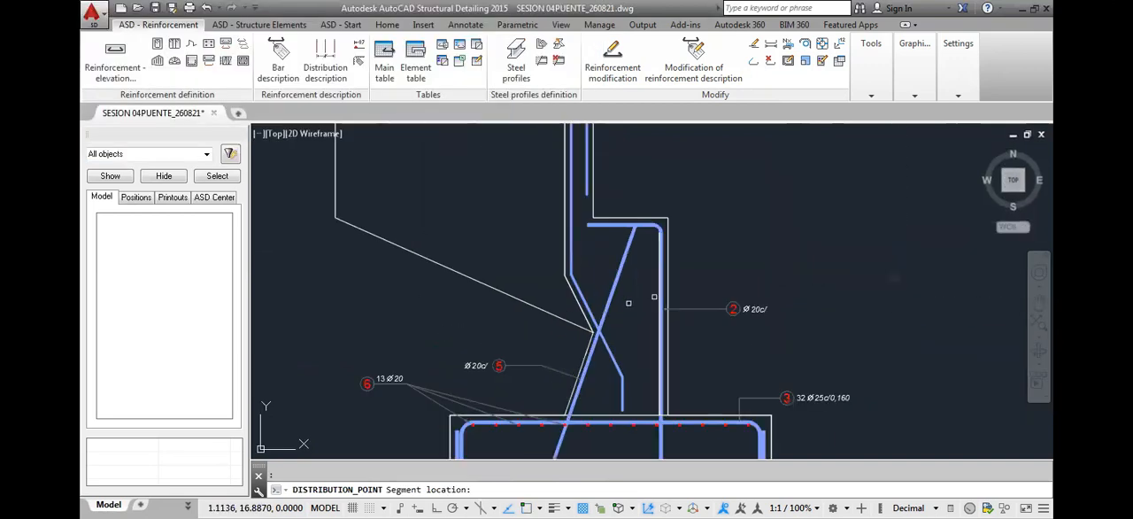
click(659, 291)
Switch the point distribution to the inner side of the polyline with the Side option
scroll(658, 328, up, 6)
middle_drag(713, 407, 714, 362)
scroll(721, 261, down, 2)
scroll(721, 321, up, 2)
scroll(720, 321, down, 2)
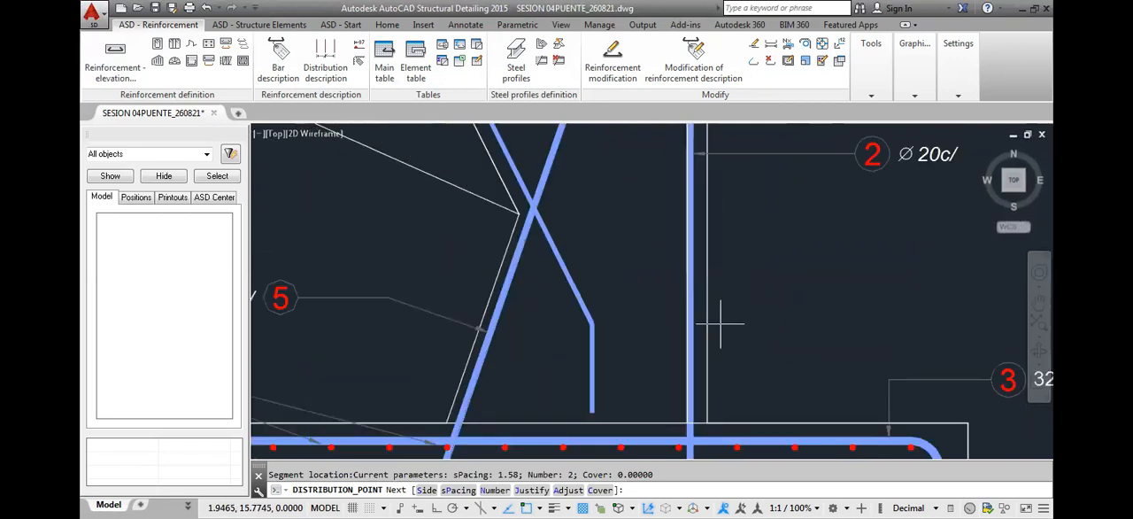
scroll(719, 370, up, 2)
scroll(722, 373, up, 2)
middle_drag(726, 377, 739, 309)
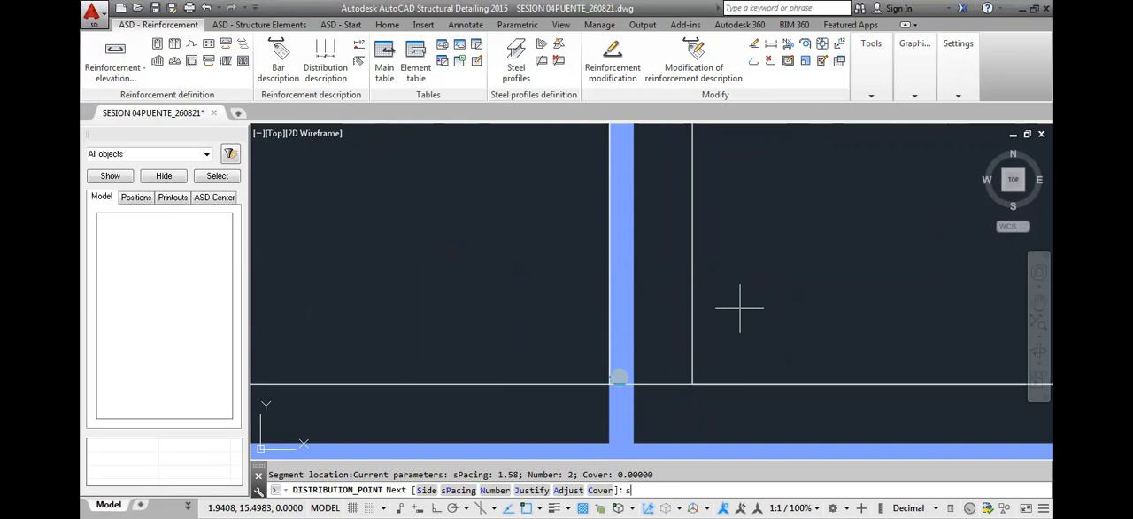
right_click(600, 378)
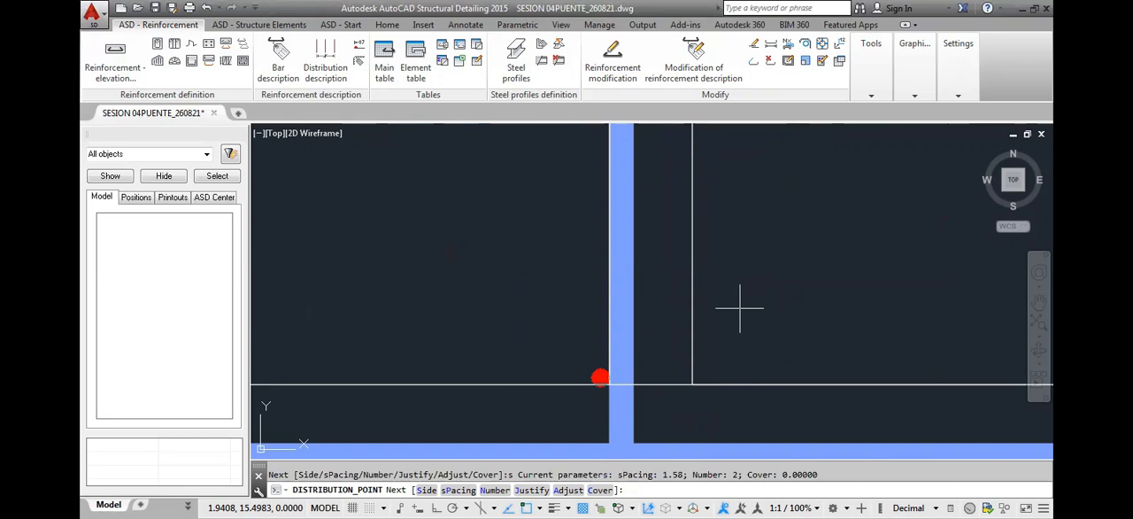
scroll(739, 308, down, 8)
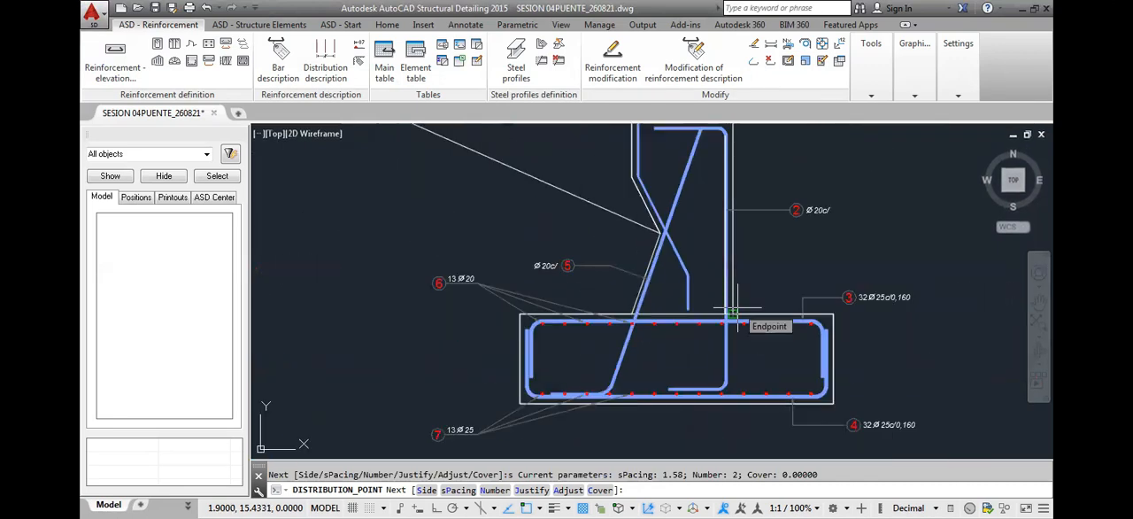
End the point distribution at the stem's base on the polyline and set 8 bars at 0.2 m spacing
click(737, 312)
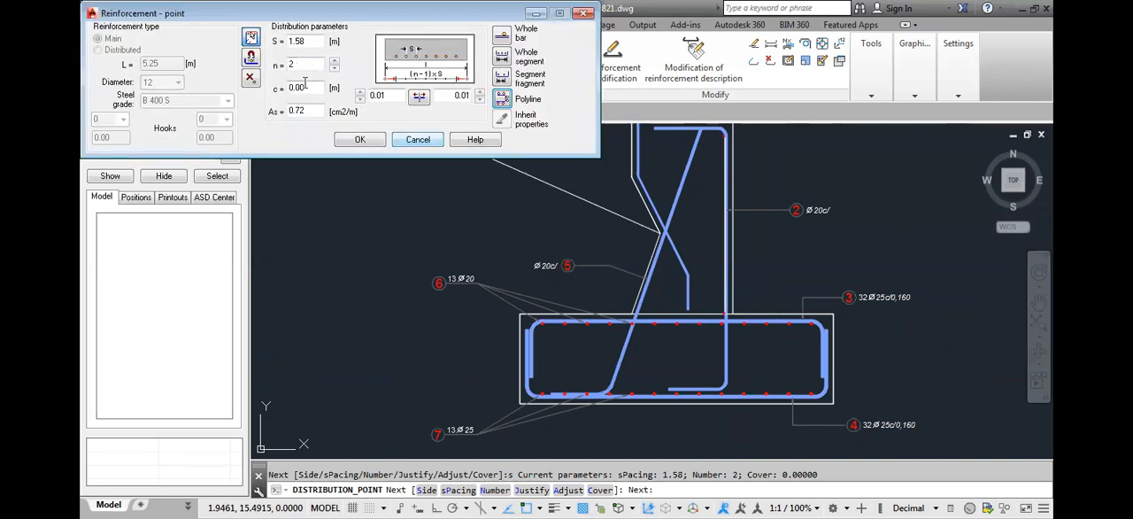
drag(306, 42, 251, 57)
key(BackSpace)
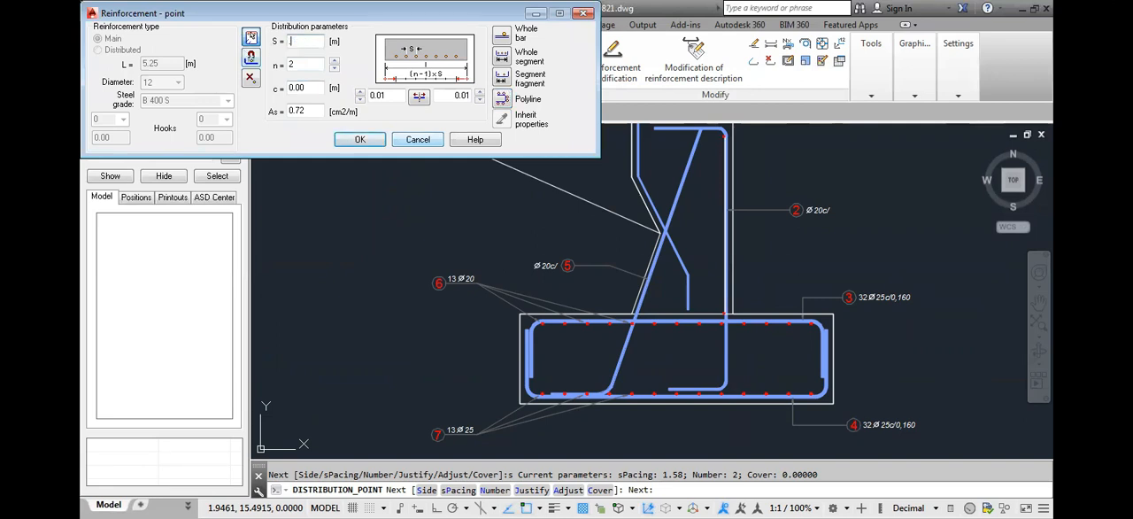
text(.2)
double_click(301, 64)
text(8)
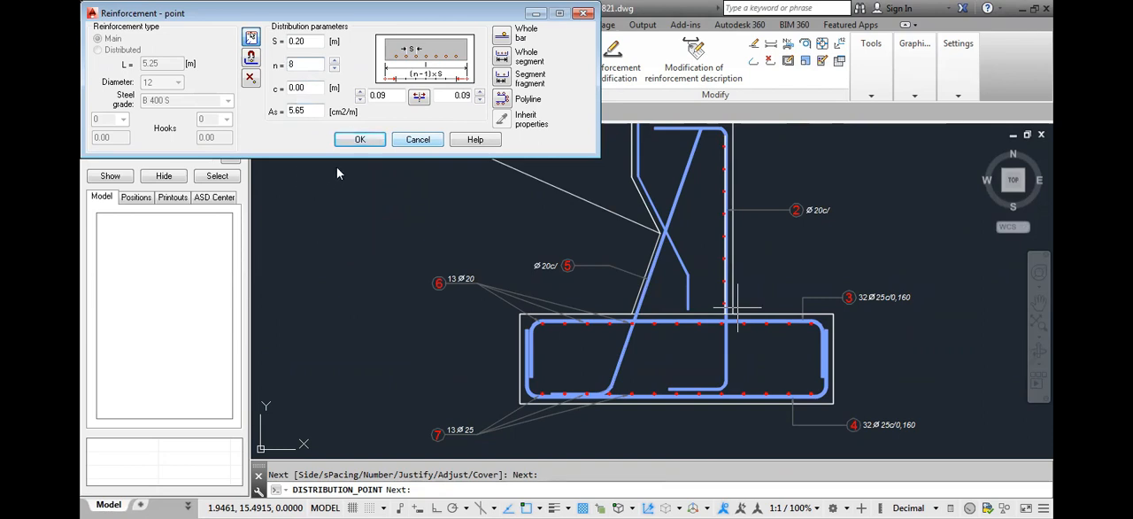
Set the distribution's end offset to 0 and accept the point reinforcement
double_click(455, 99)
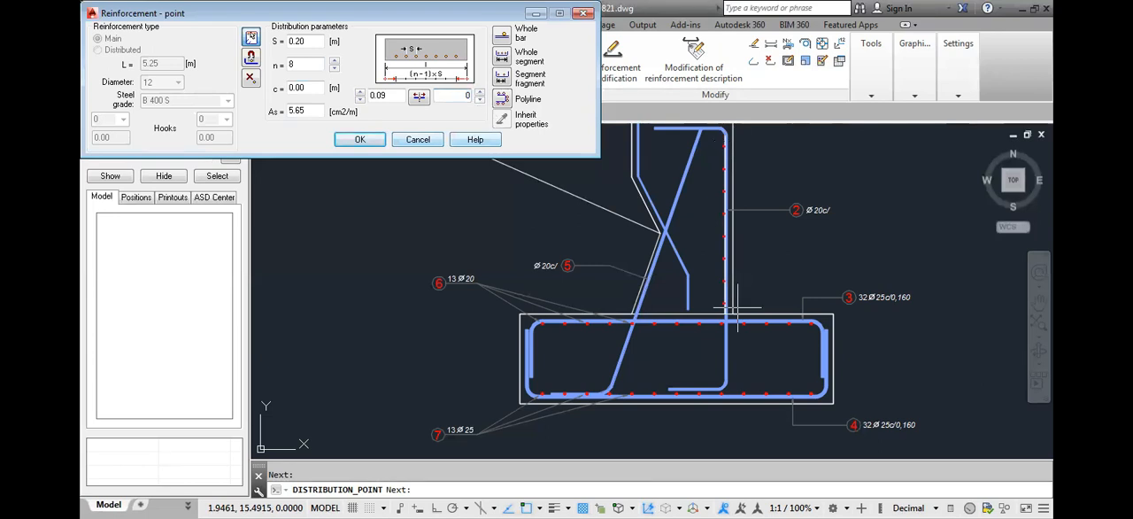
click(400, 96)
click(449, 95)
key(BackSpace)
click(387, 97)
drag(391, 97, 371, 95)
text(0)
click(456, 98)
click(360, 139)
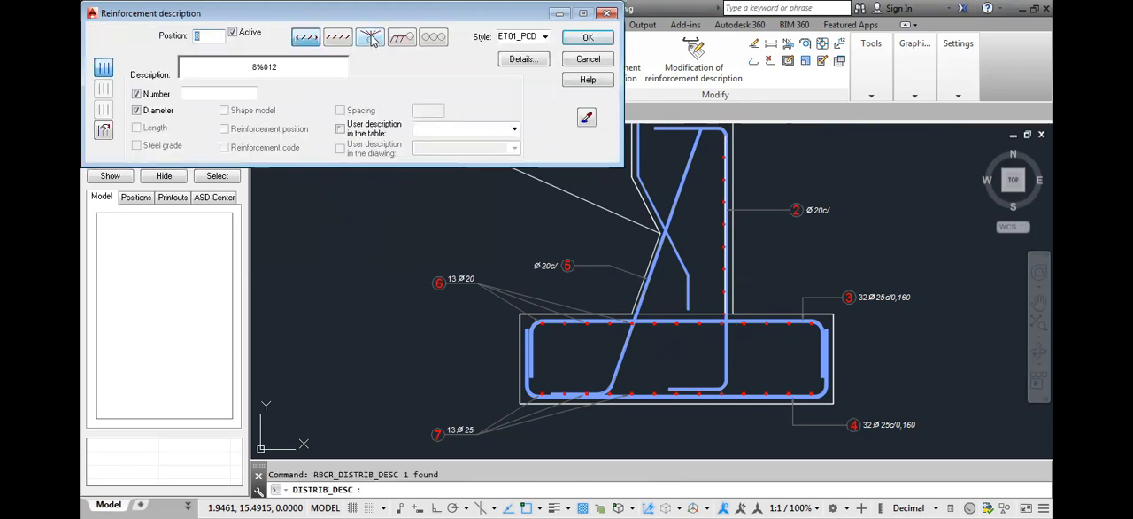
Describe the 12 mm bars with leaders to the first, third and fifth bars only, placing the label outside the stem's vertical face
click(103, 131)
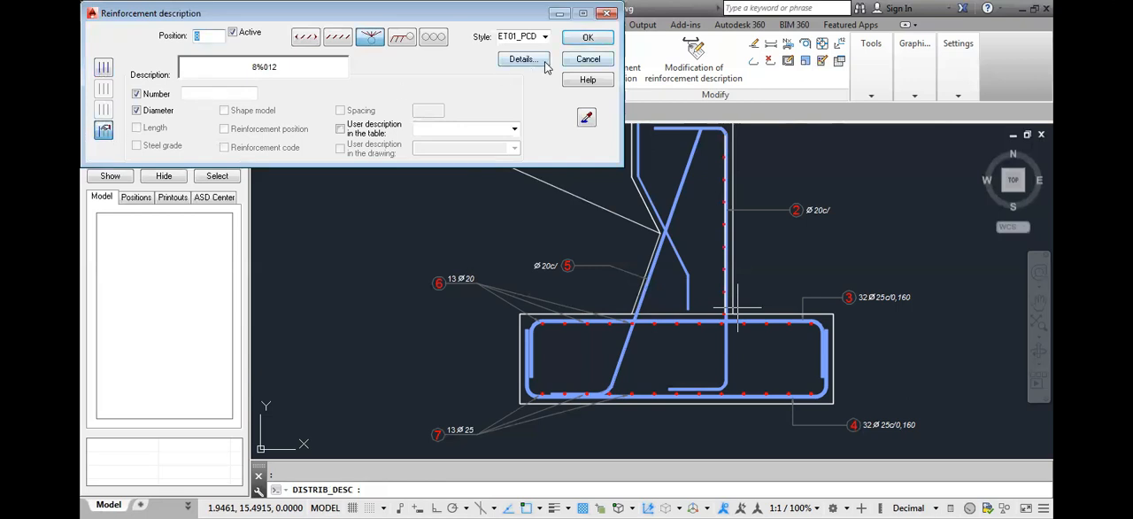
click(589, 38)
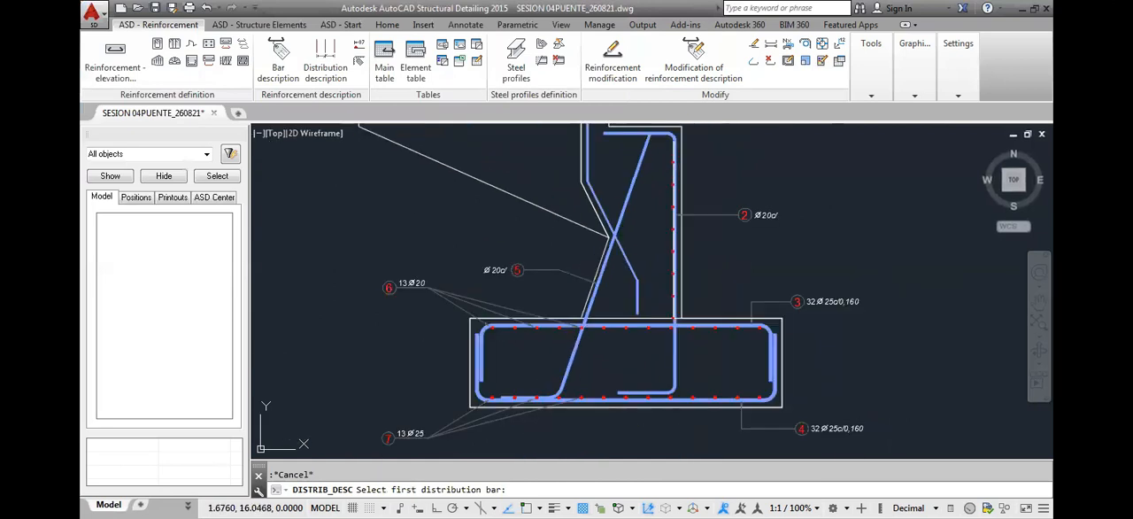
scroll(677, 301, up, 6)
scroll(677, 300, down, 5)
scroll(677, 301, up, 1)
middle_drag(679, 304, 669, 399)
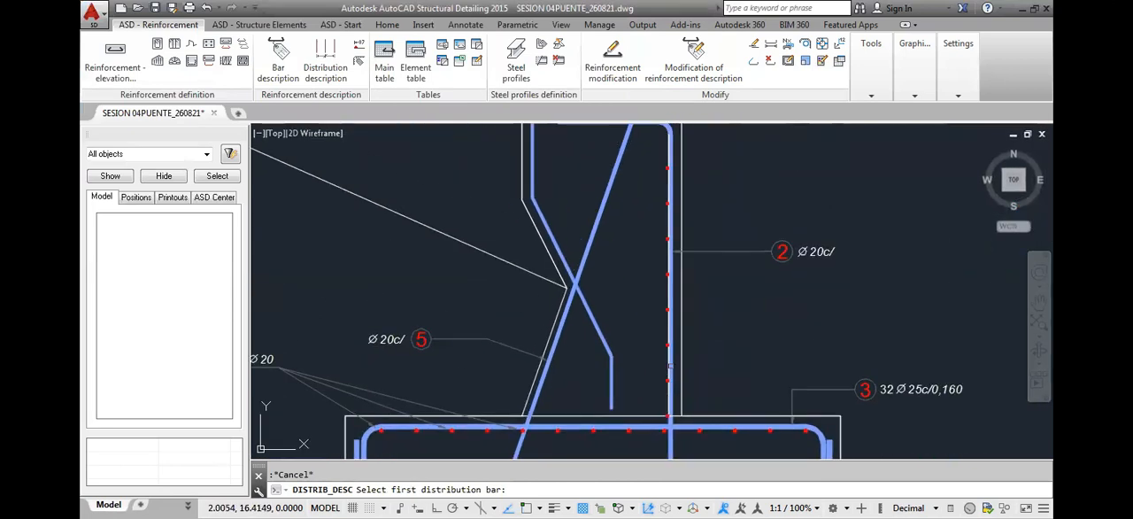
click(639, 301)
click(743, 146)
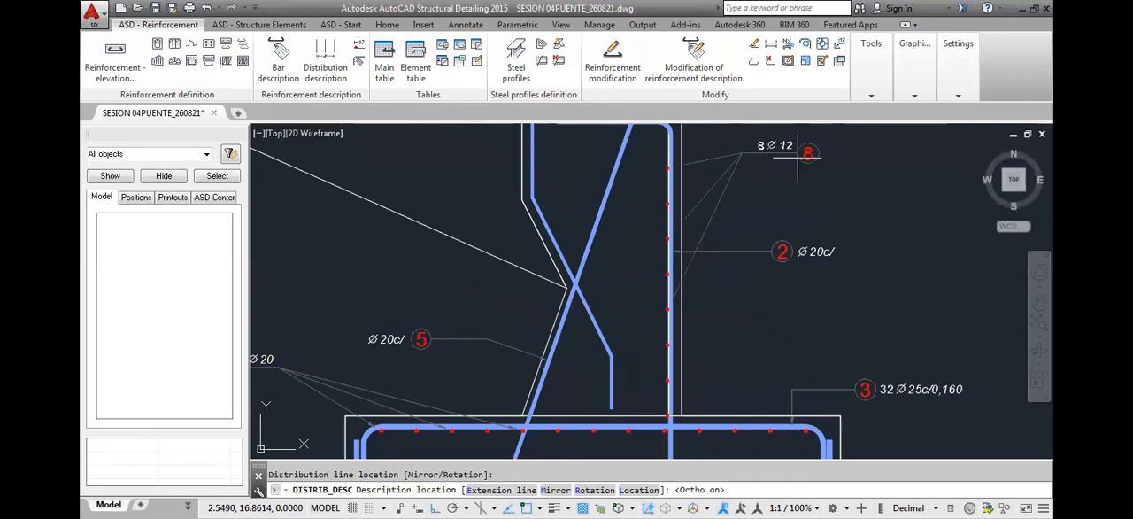
key(F8)
click(760, 192)
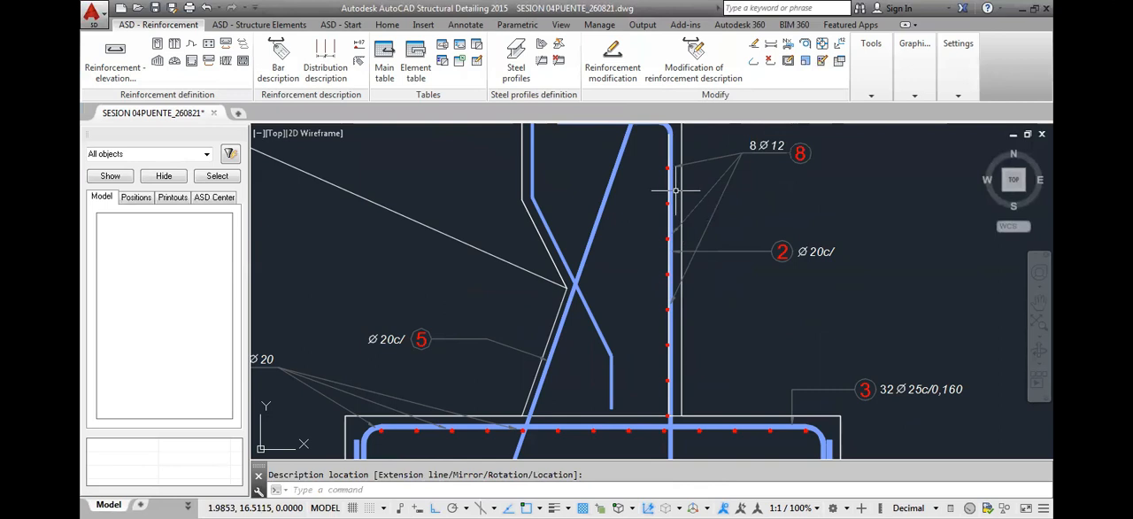
Modify the stem's 12 mm bar distribution so that its start offset is 0
scroll(663, 168, up, 3)
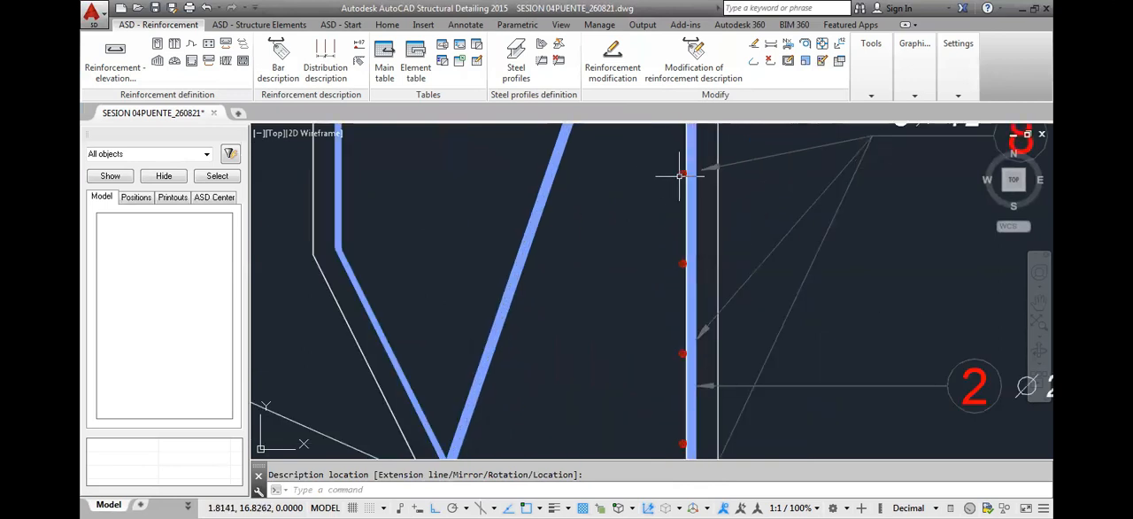
double_click(679, 176)
right_click(679, 182)
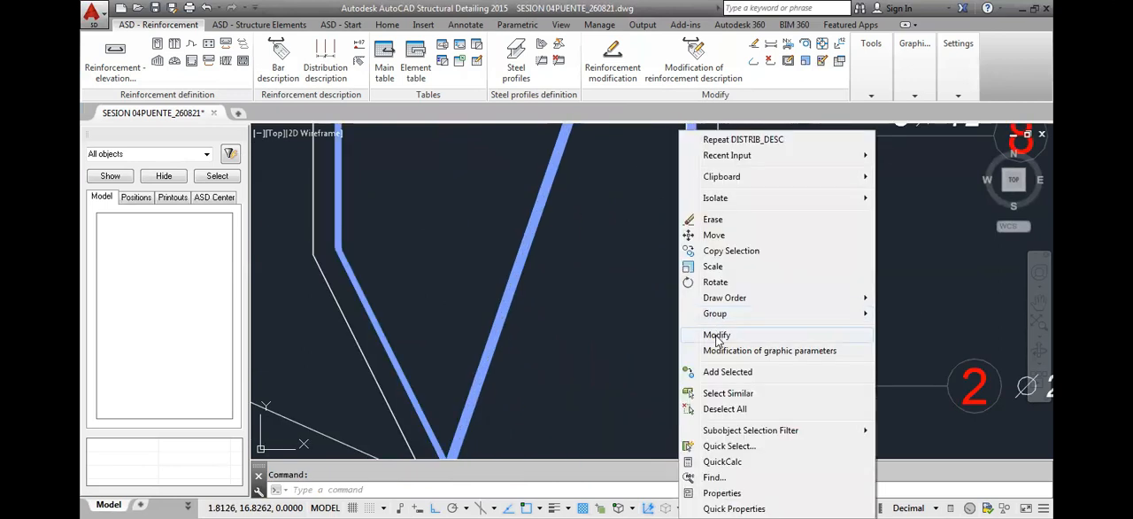
click(717, 337)
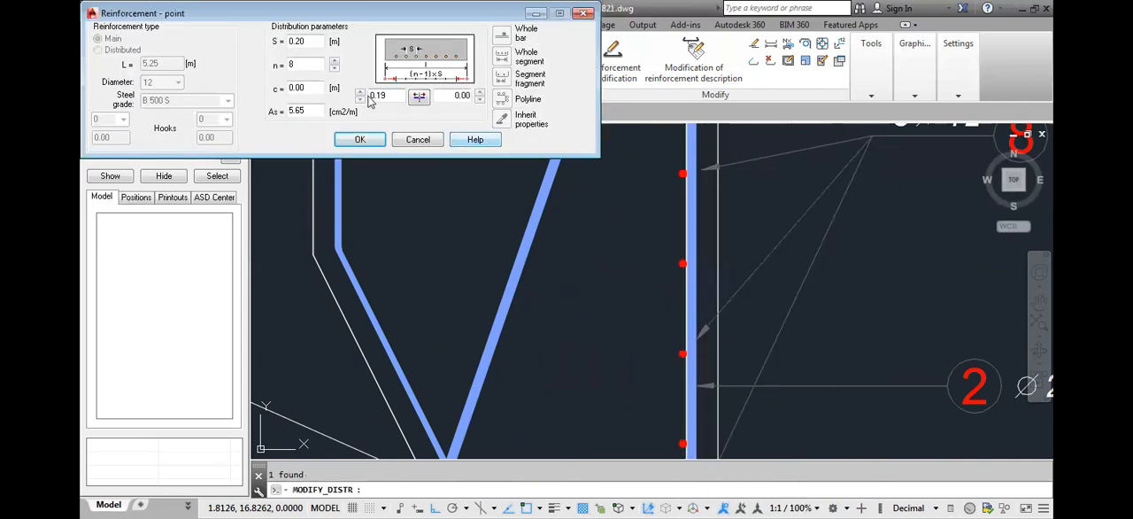
double_click(380, 95)
text(0)
click(460, 94)
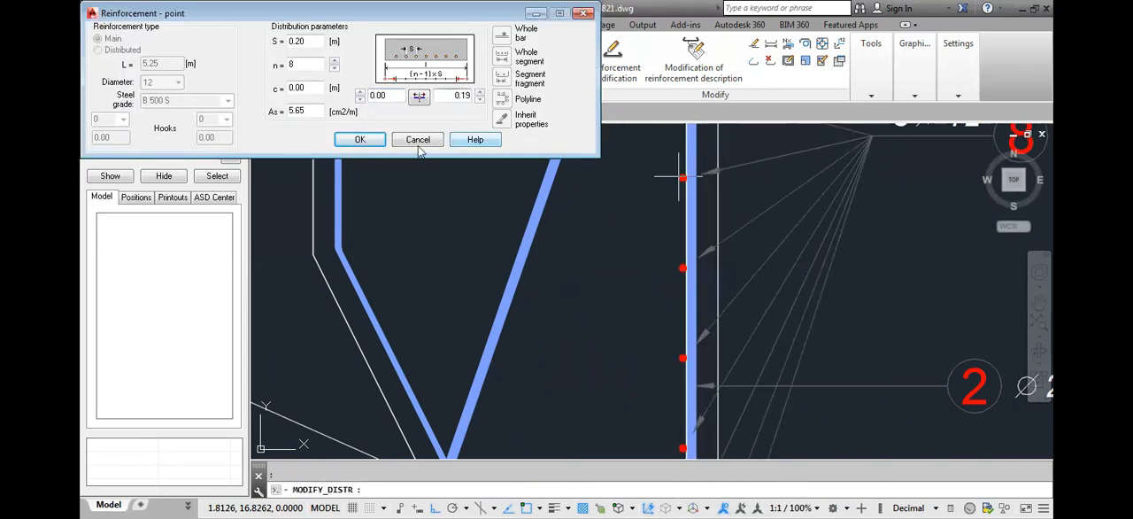
click(360, 139)
mouse_move(728, 290)
middle_down()
mouse_move(743, 210)
mouse_move(733, 237)
middle_up()
middle_drag(722, 374, 716, 388)
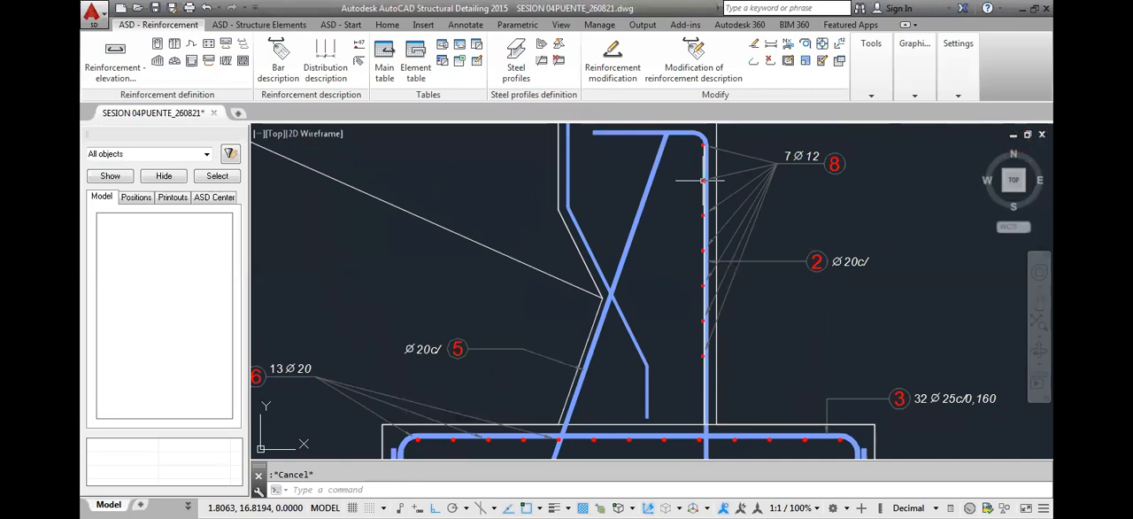
Modify the 12 mm bar description to draw leaders only to selected bars, picking the first, third and fifth
click(729, 170)
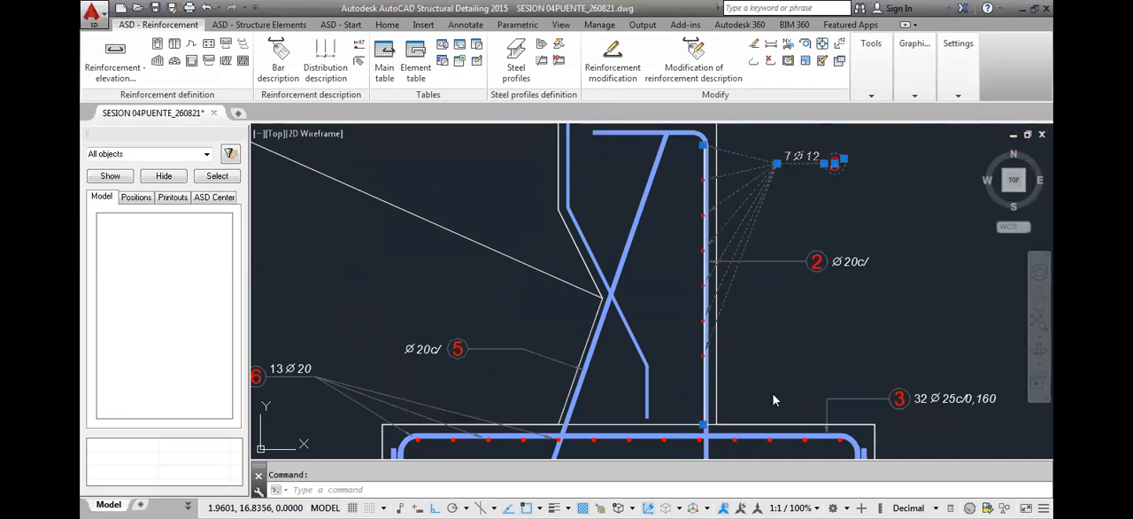
right_click(787, 359)
click(790, 364)
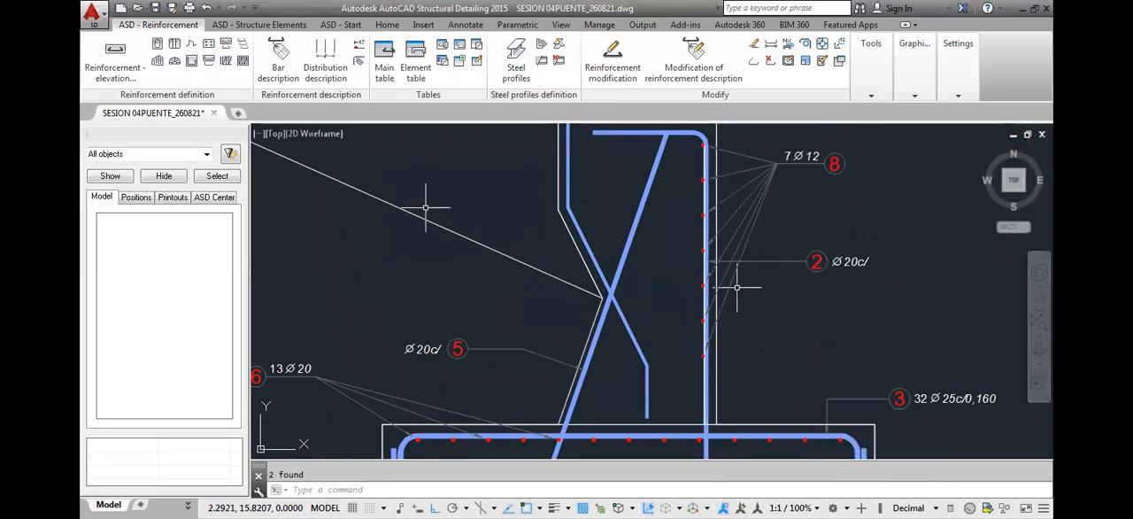
click(763, 179)
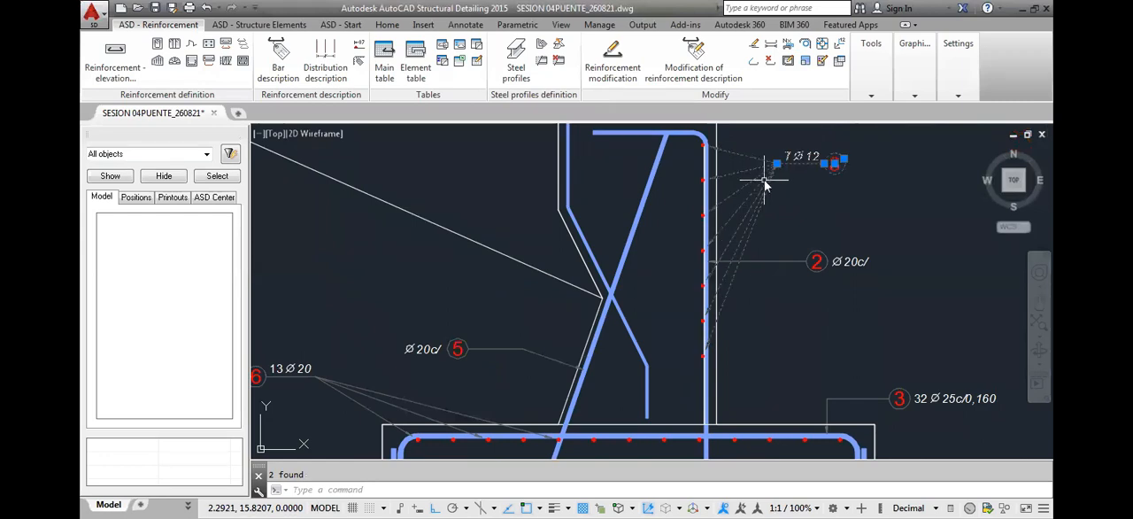
right_click(801, 338)
click(805, 335)
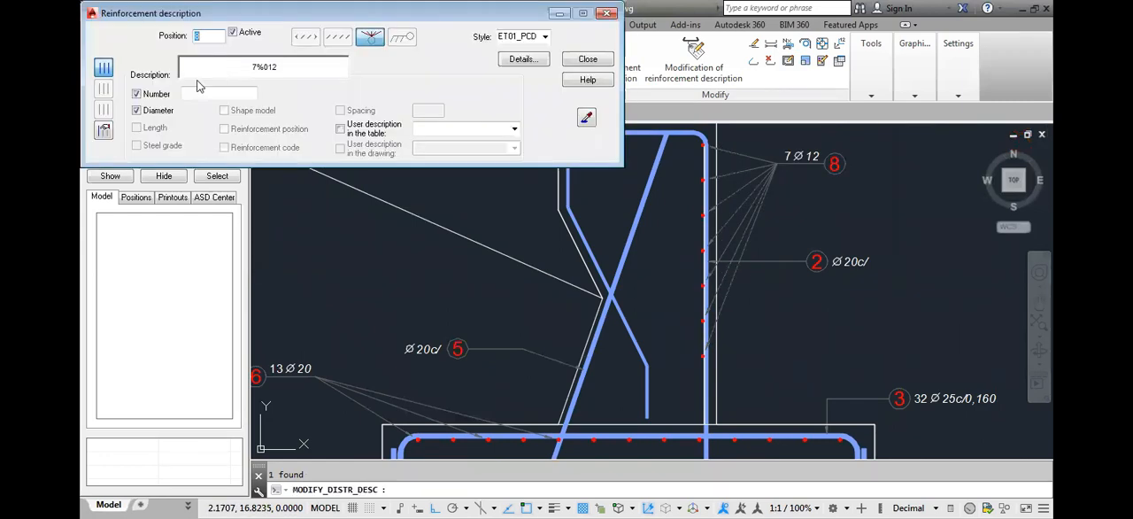
click(104, 129)
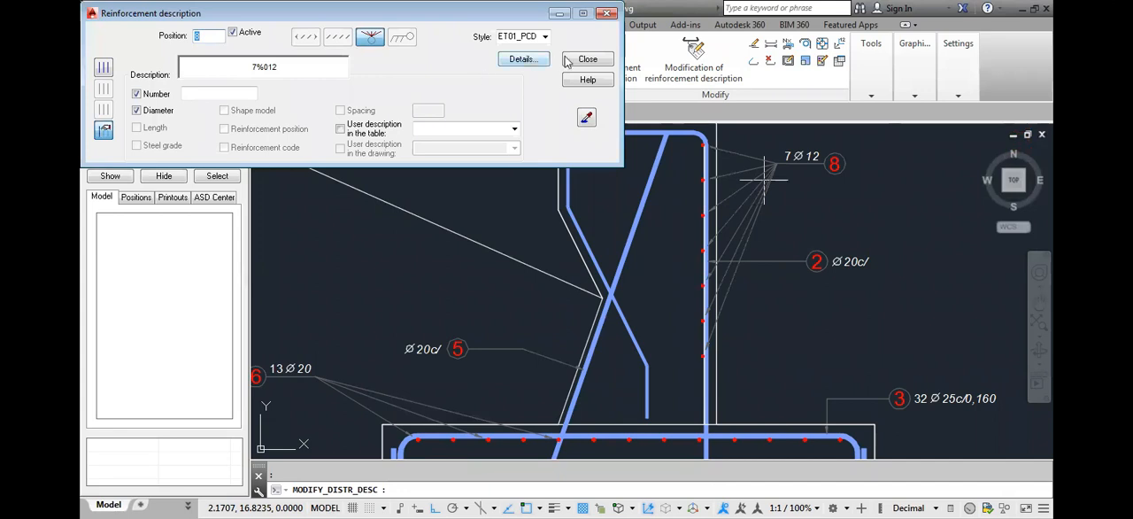
click(591, 60)
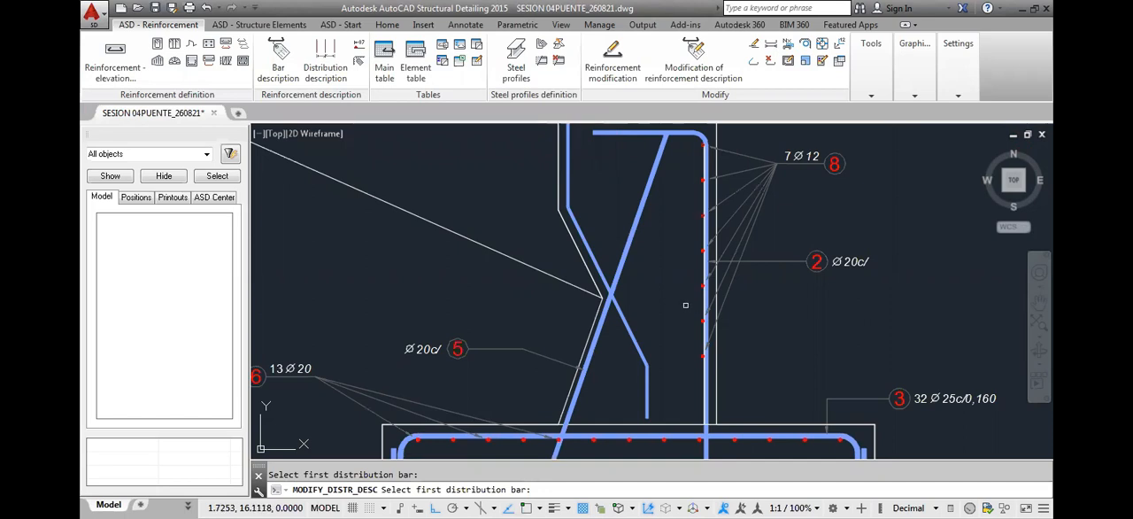
key(Return)
Modify the stem's point distribution to 8 bars with a start offset of 0
middle_drag(759, 325, 783, 277)
middle_drag(717, 305, 711, 309)
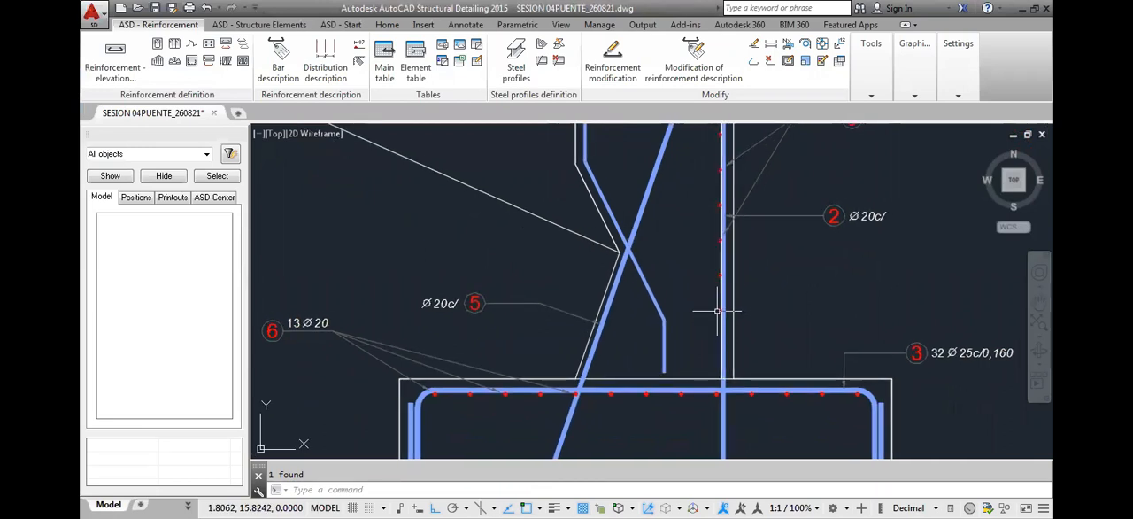
click(717, 310)
right_click(754, 333)
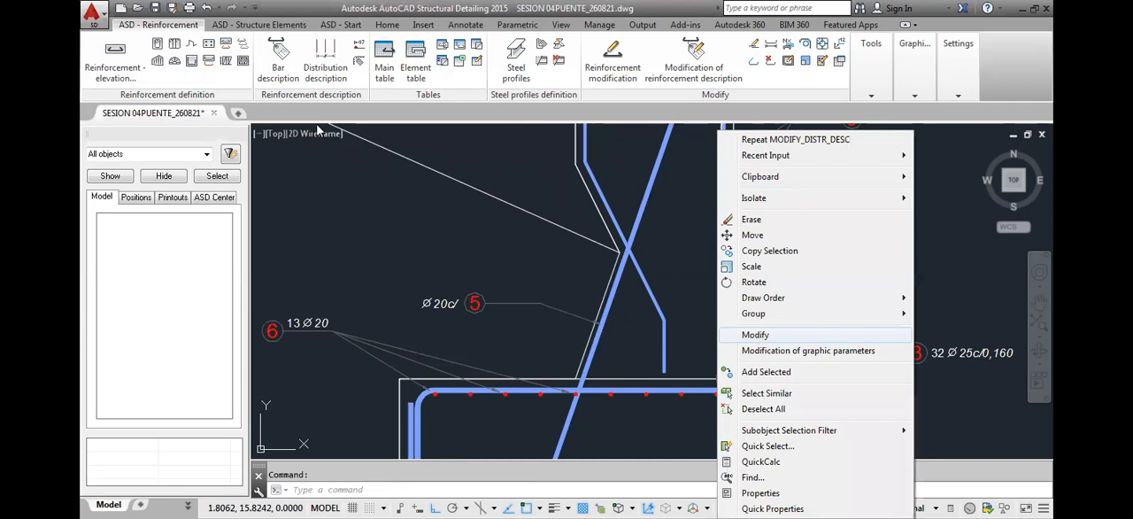
click(755, 335)
click(335, 63)
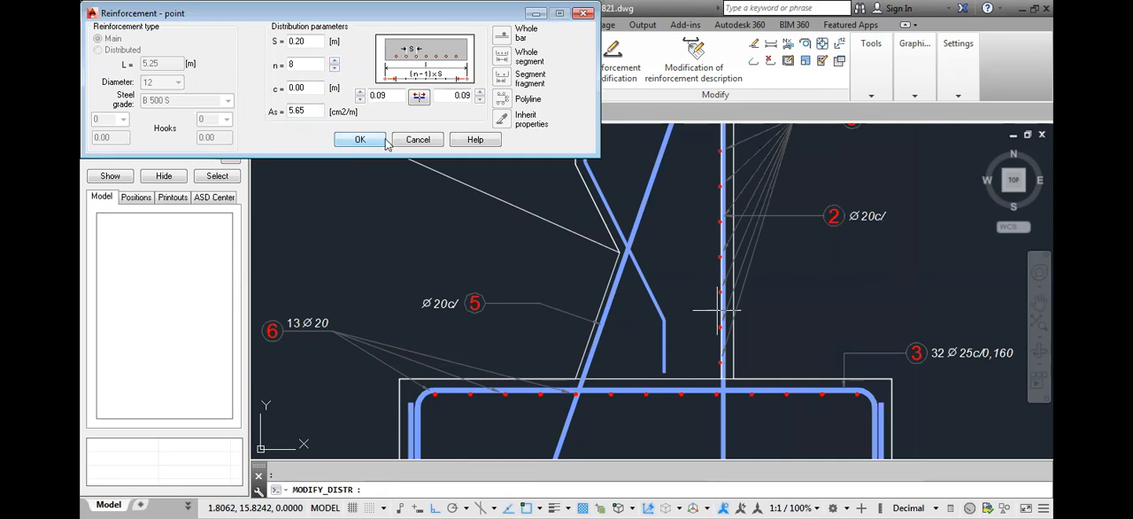
middle_drag(693, 225, 682, 332)
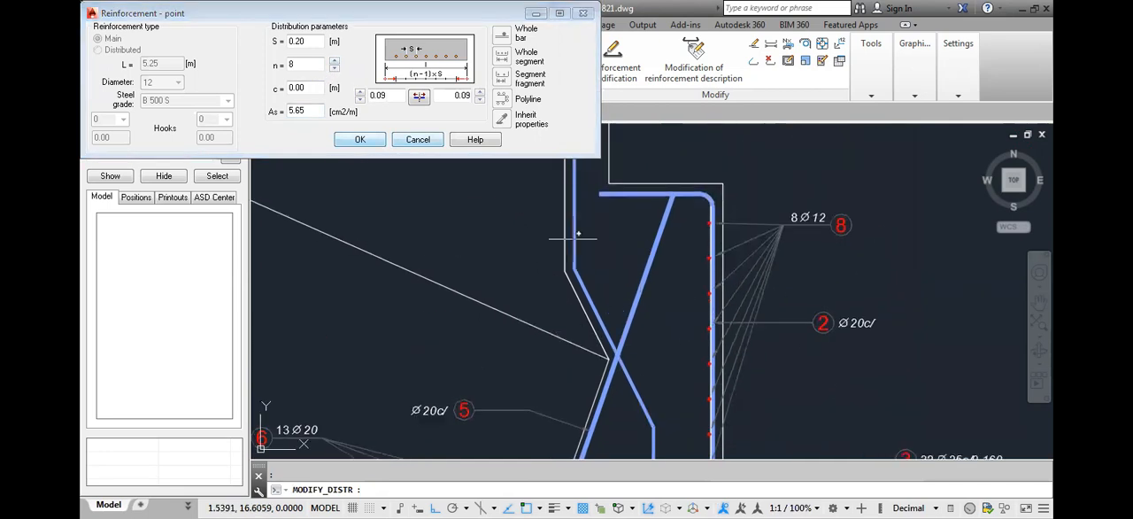
double_click(389, 98)
text(0)
click(447, 97)
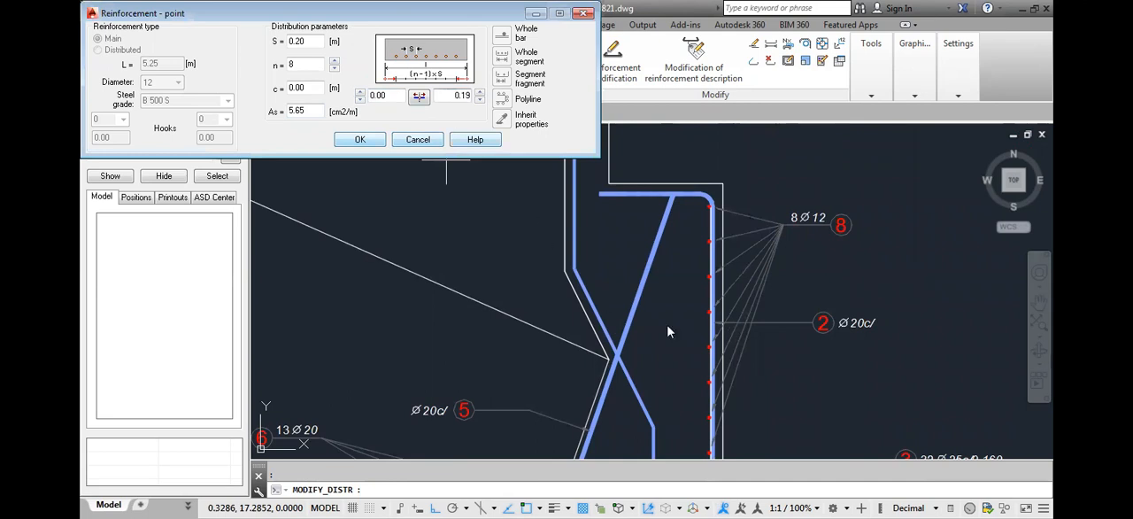
middle_drag(666, 323, 673, 255)
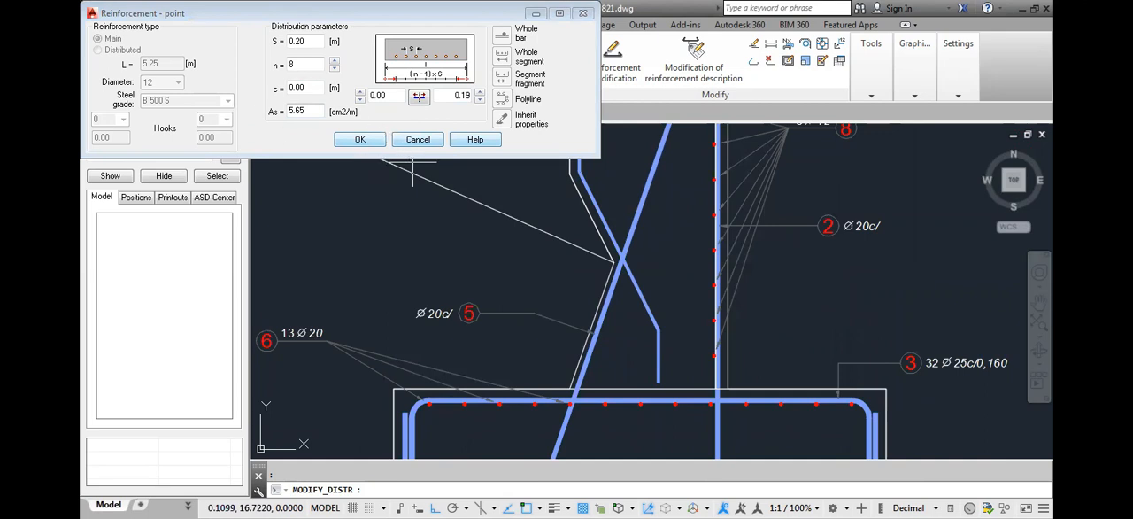
click(359, 139)
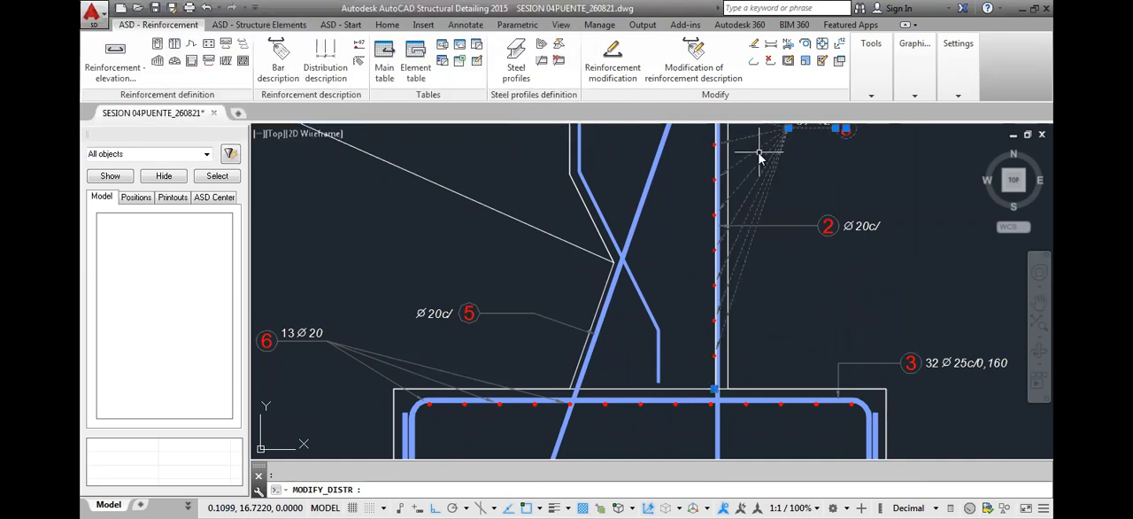
Restrict the leaders of the 8 Ø 12 description to the first, third and fifth bars from the stem's top
right_click(840, 355)
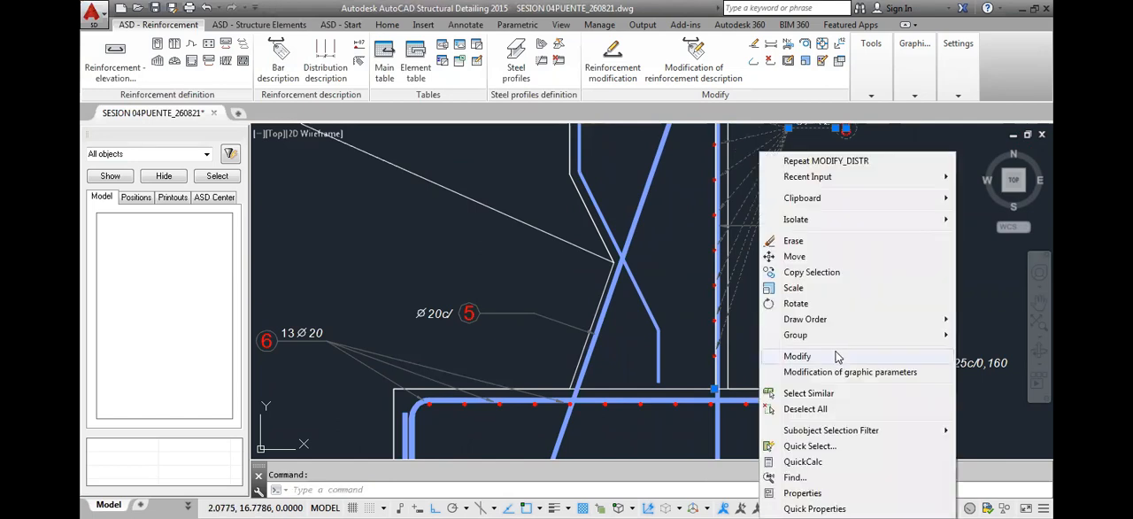
click(797, 356)
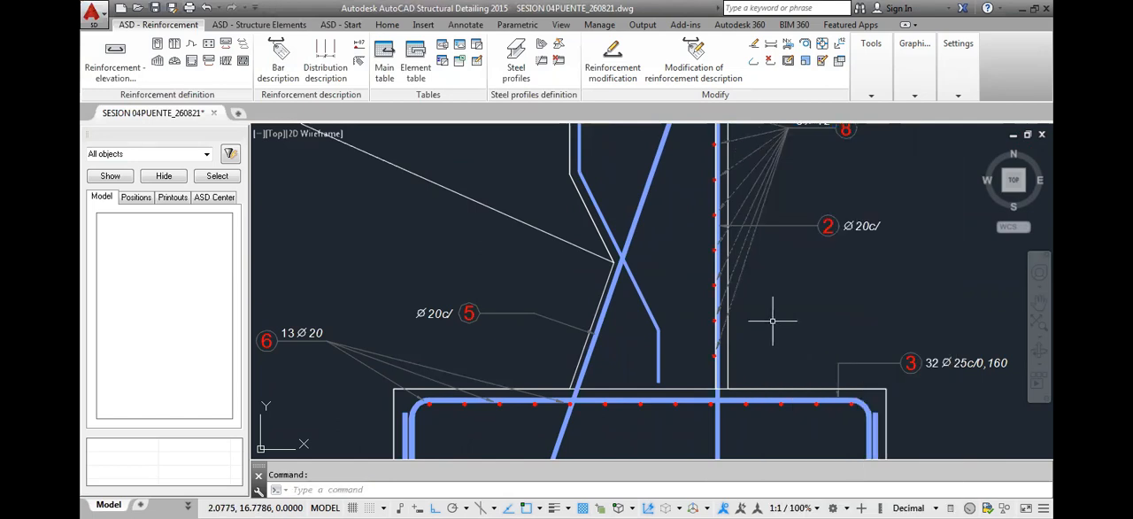
scroll(790, 175, down, 4)
scroll(786, 188, up, 2)
middle_drag(785, 191, 759, 242)
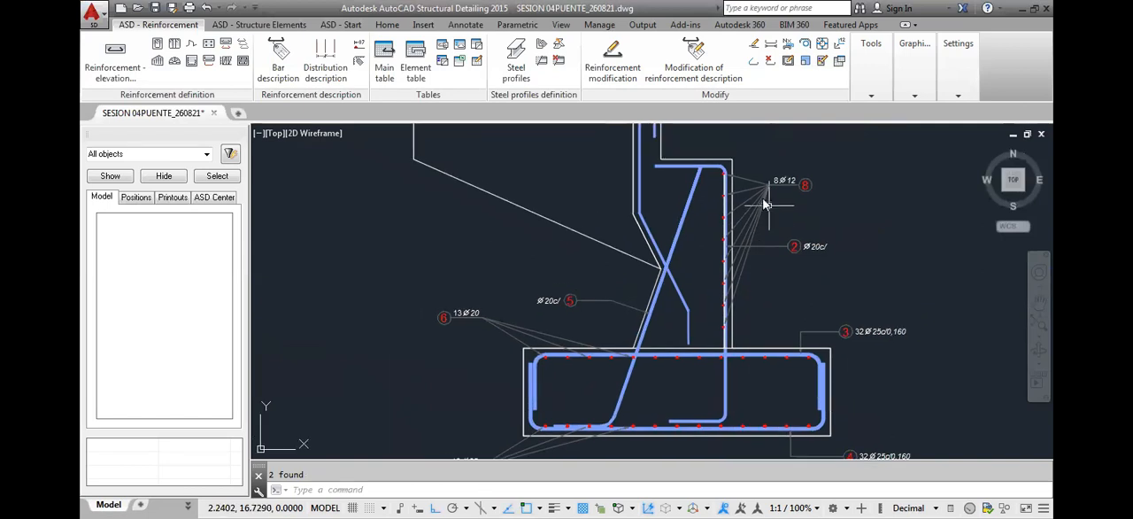
right_click(763, 242)
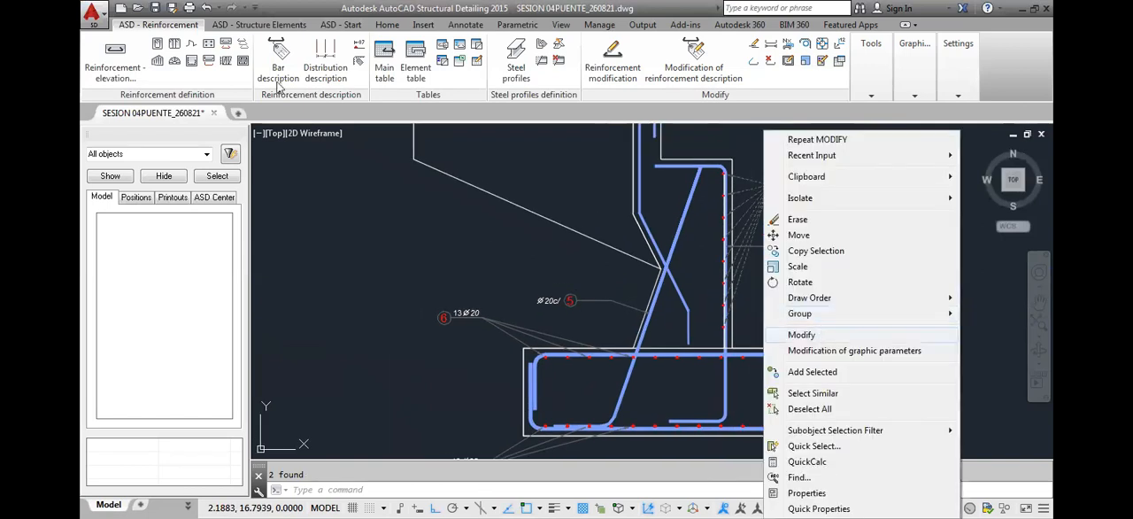
click(819, 337)
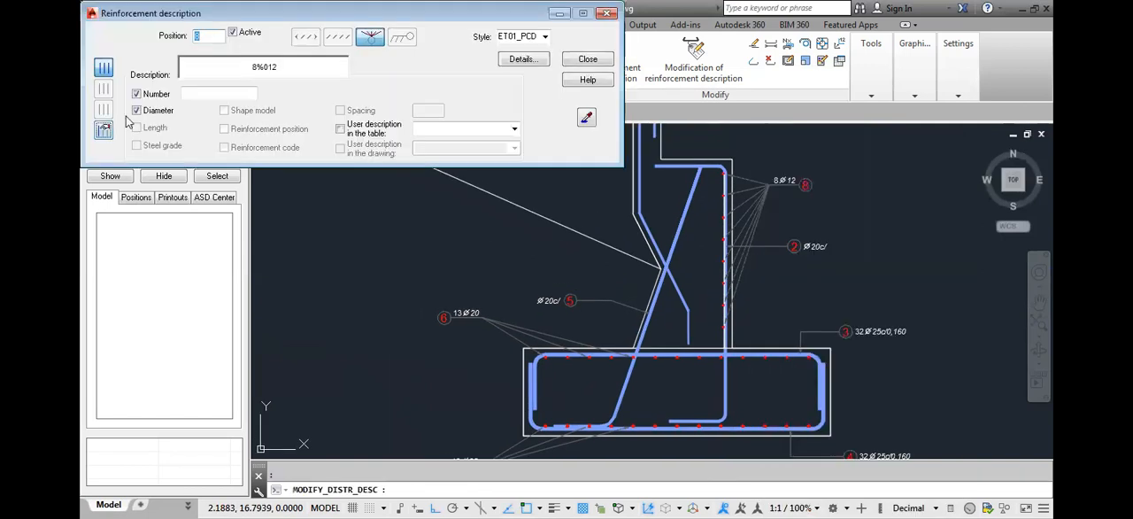
click(589, 60)
scroll(739, 176, up, 5)
click(675, 174)
middle_drag(670, 346, 694, 248)
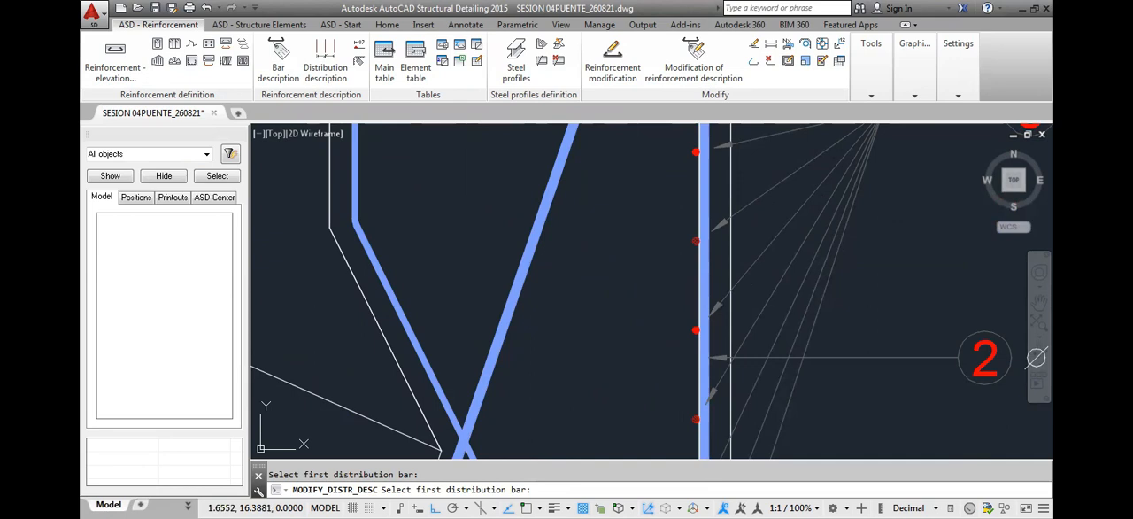
key(Return)
scroll(928, 272, down, 6)
middle_drag(916, 275, 832, 263)
scroll(792, 217, up, 4)
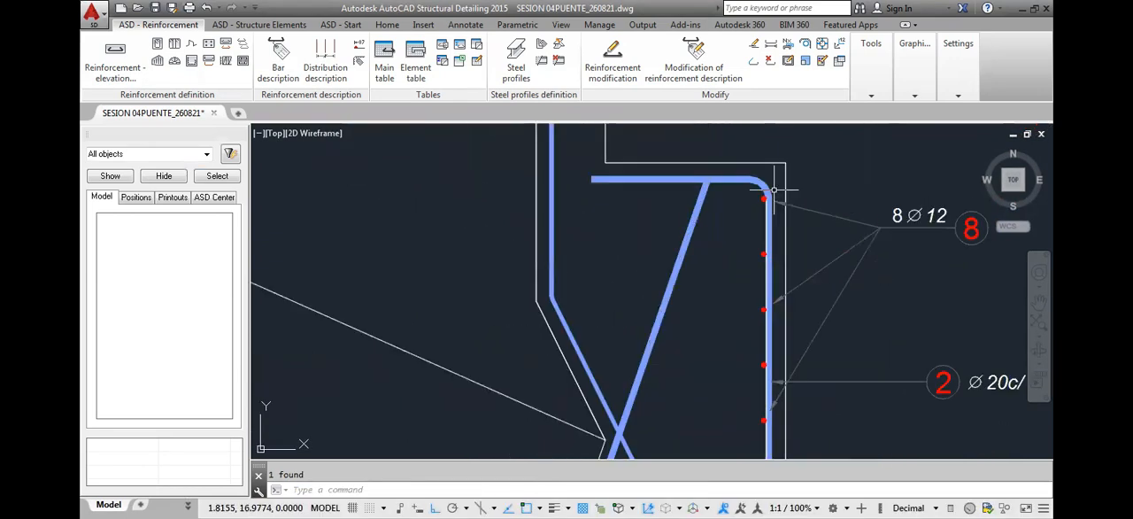
Review the spacing, bar count and end offsets of the stem's 12 mm point distribution in its modification settings
scroll(775, 190, down, 4)
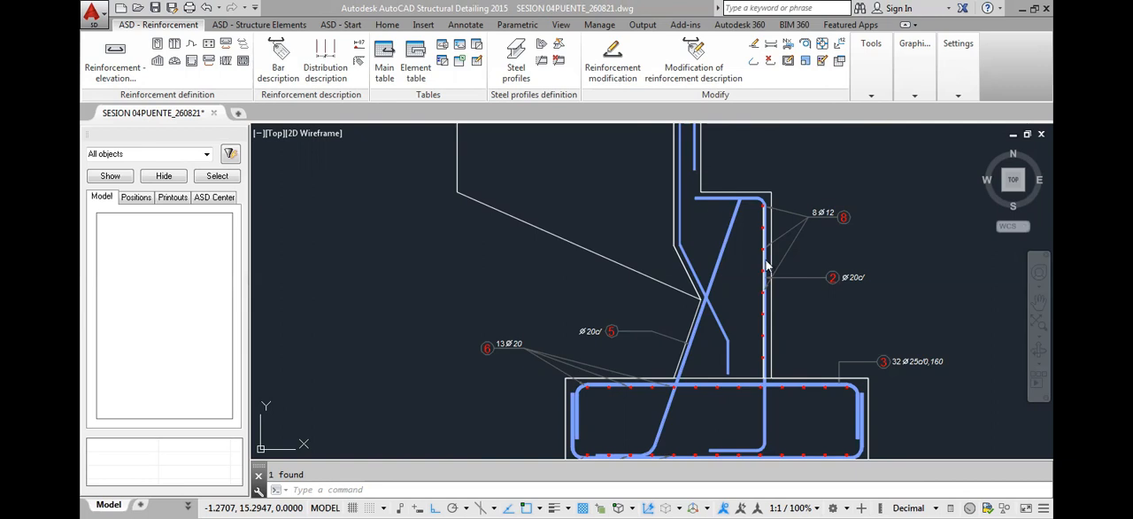
scroll(761, 302, up, 3)
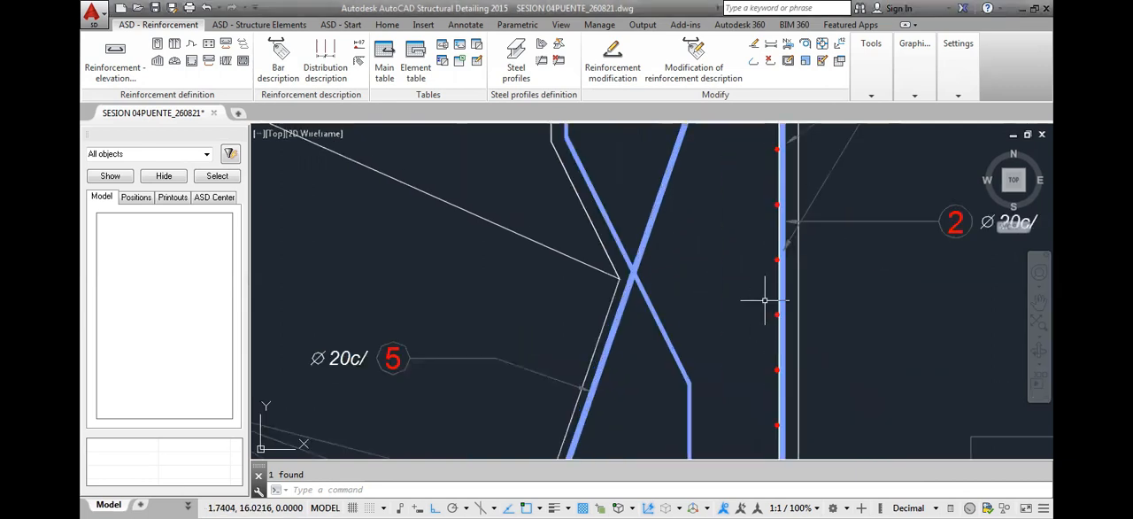
double_click(767, 316)
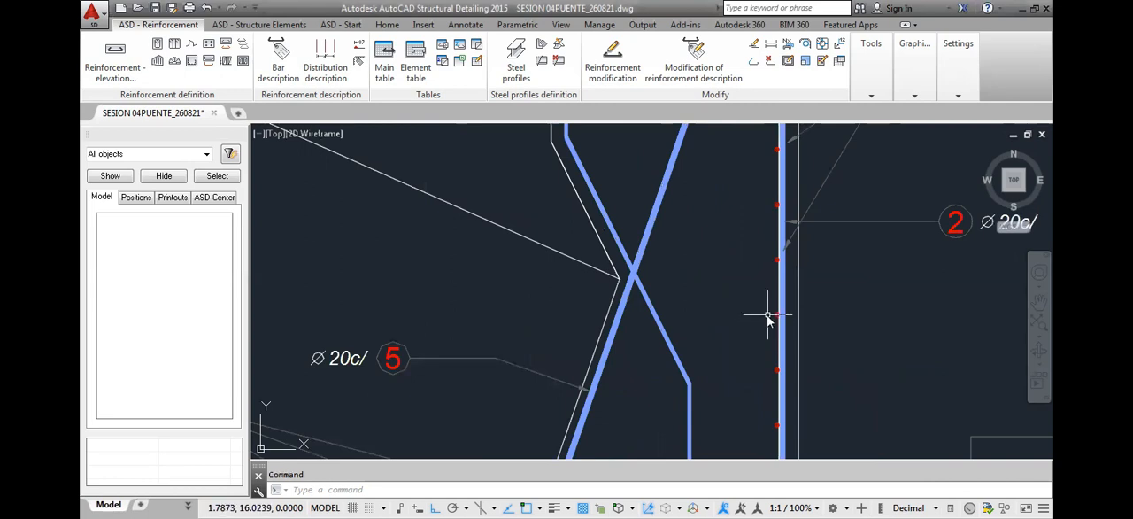
right_click(783, 334)
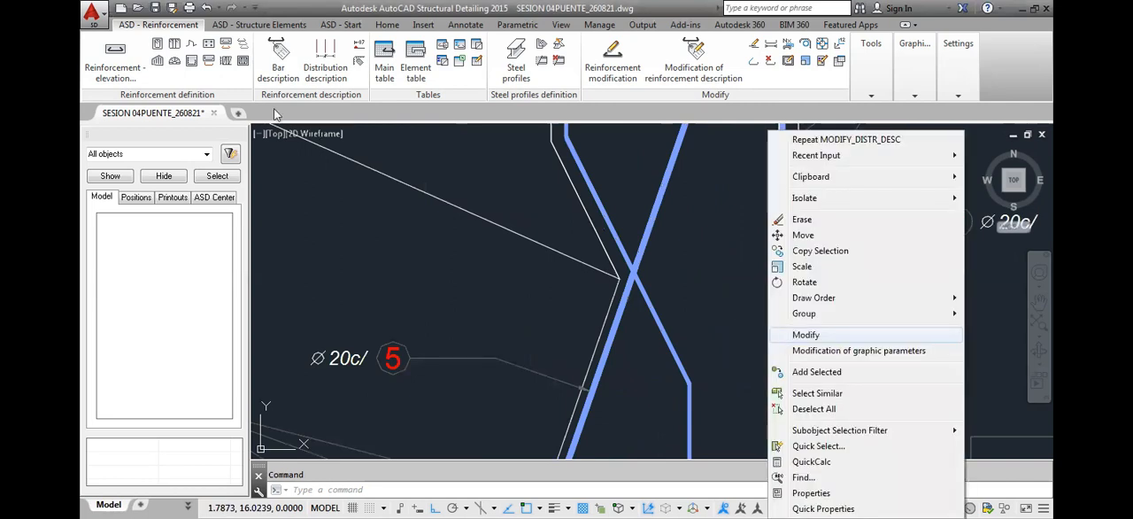
click(787, 335)
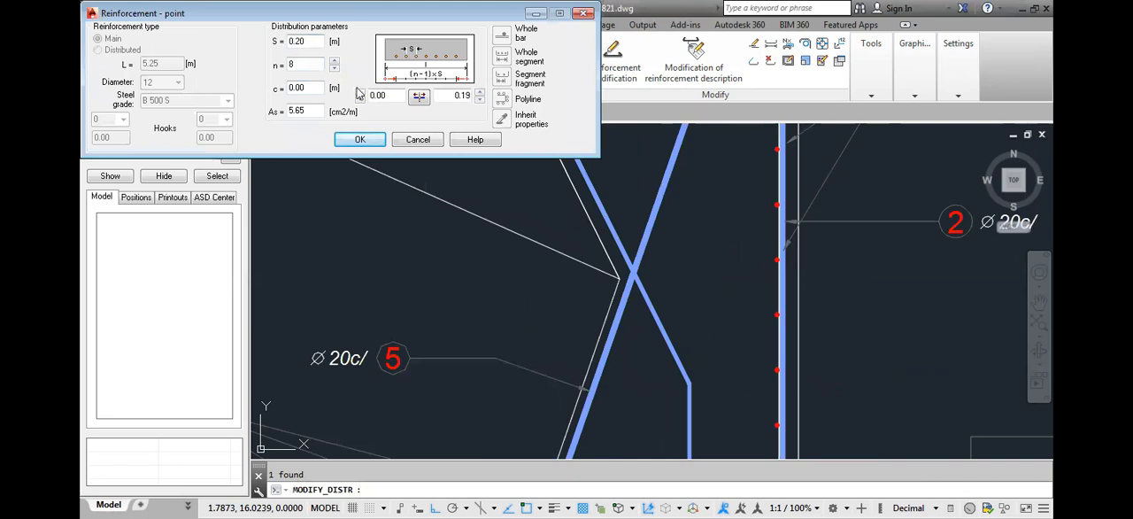
click(397, 96)
drag(397, 97, 370, 102)
click(504, 393)
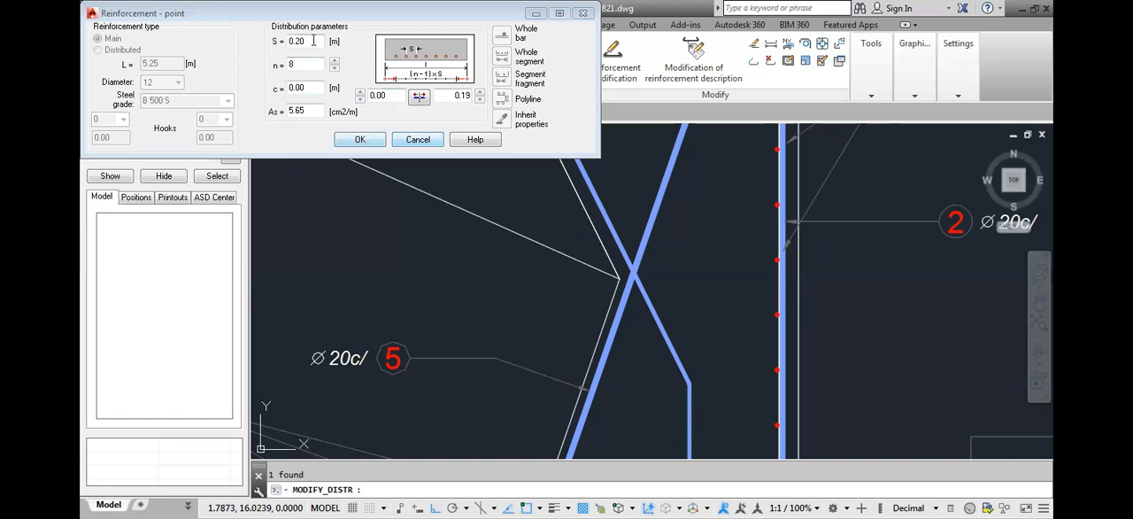
drag(313, 41, 277, 49)
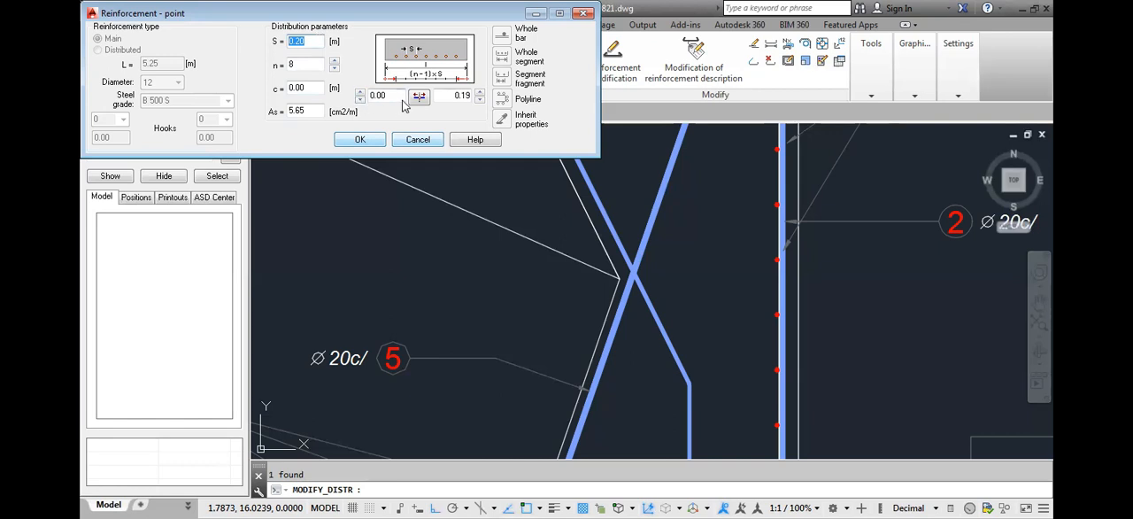
scroll(744, 265, down, 4)
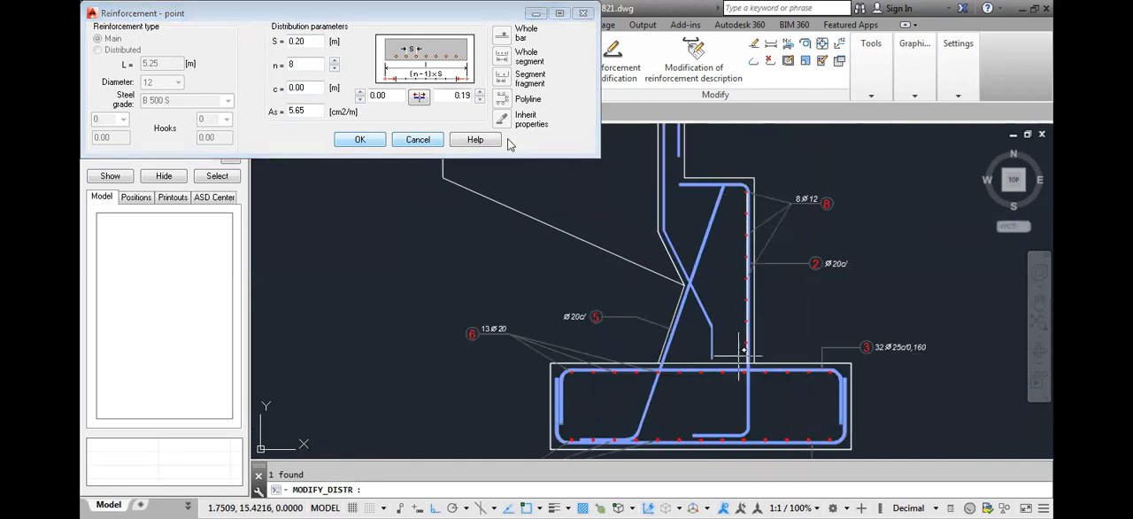
double_click(455, 95)
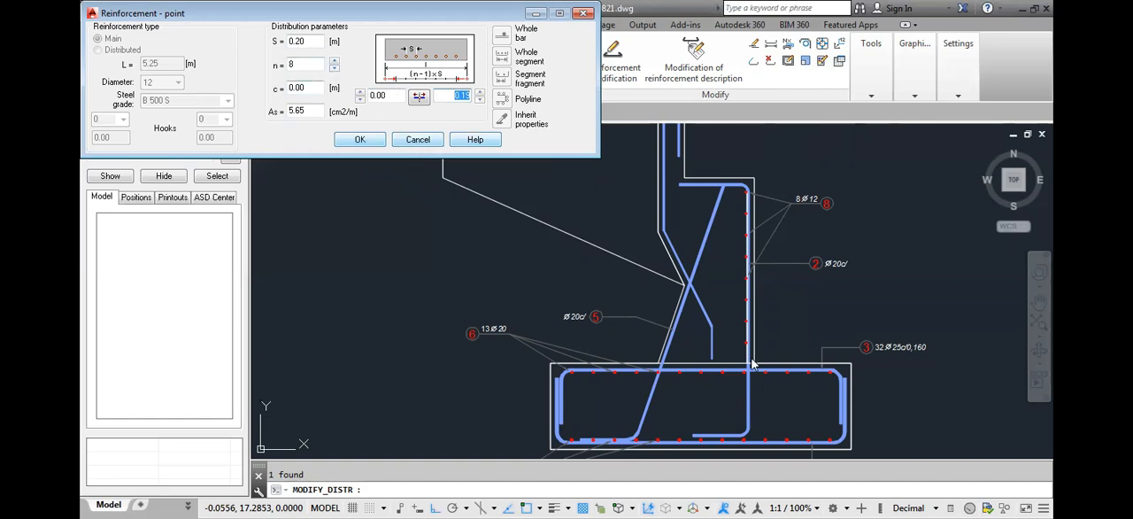
click(314, 41)
double_click(297, 41)
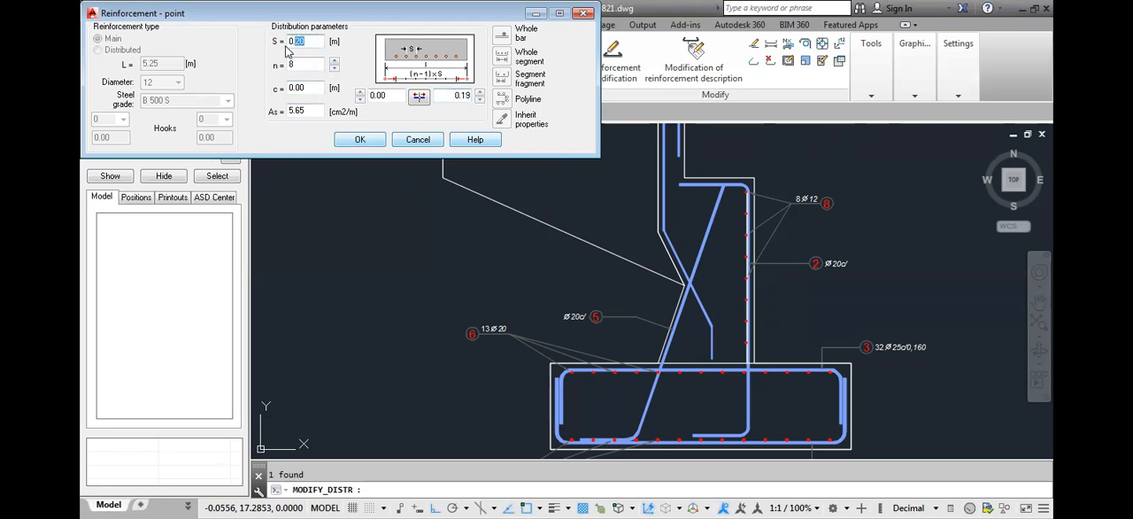
click(361, 143)
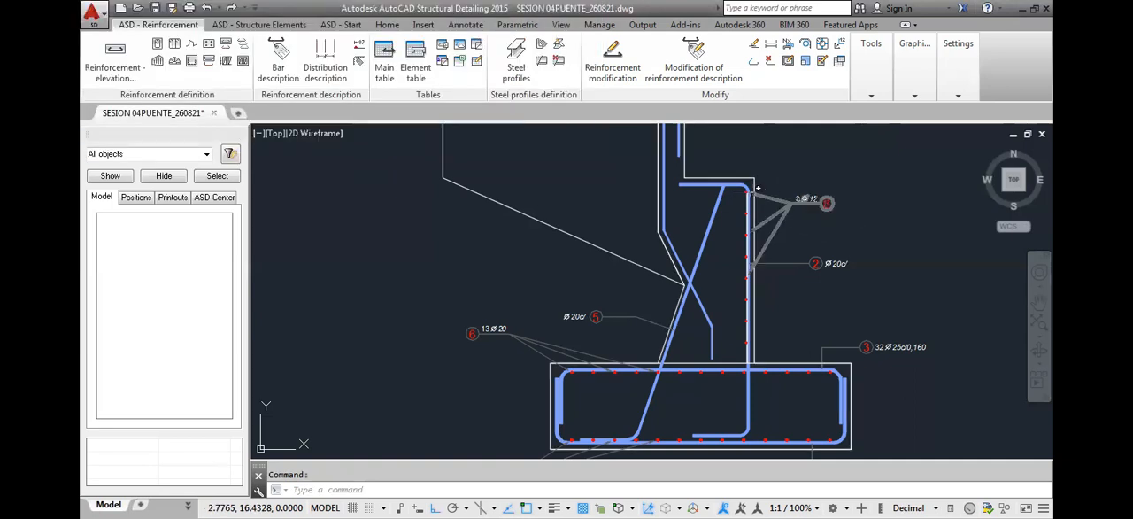
Erase the auxiliary guide line running alongside the stem's vertical bar 2
key(ctrl+z)
key(ctrl+z)
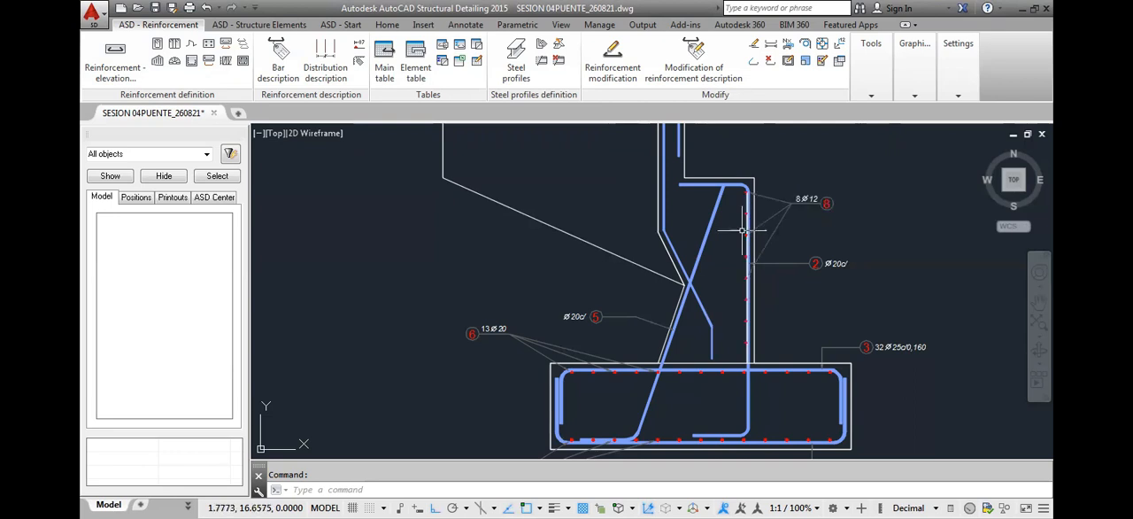
click(710, 222)
key(Delete)
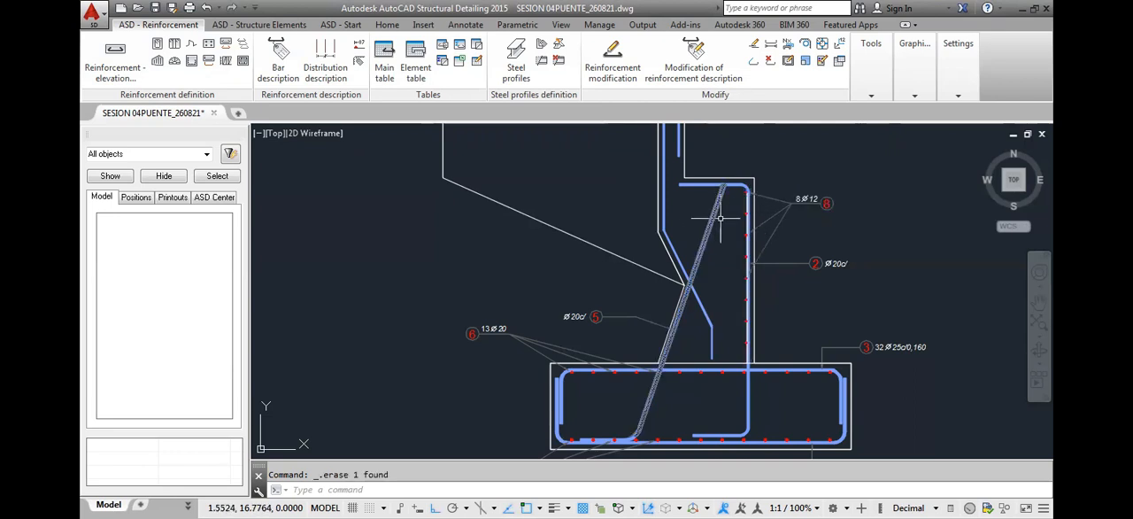
scroll(746, 197, up, 4)
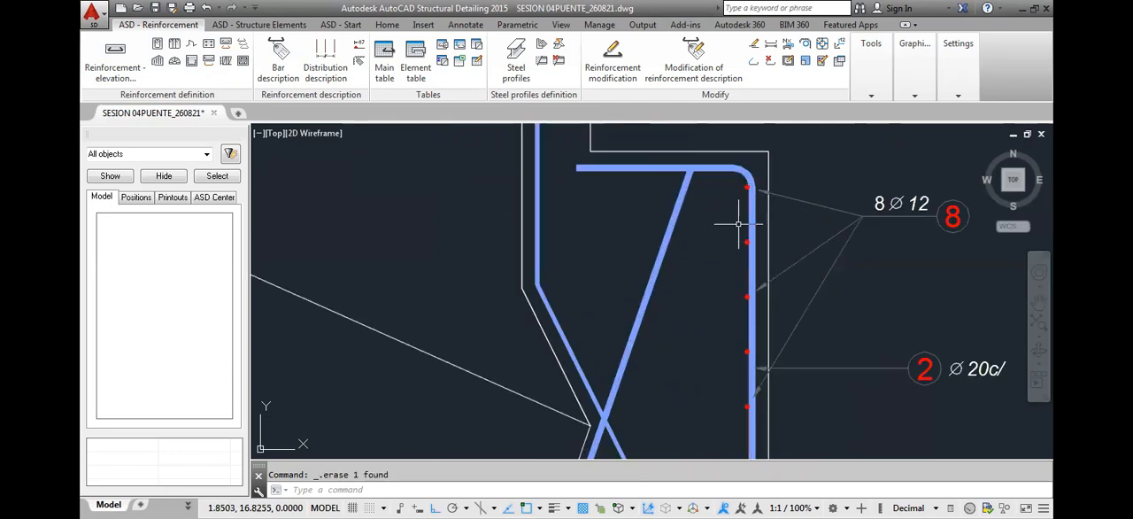
scroll(733, 227, down, 4)
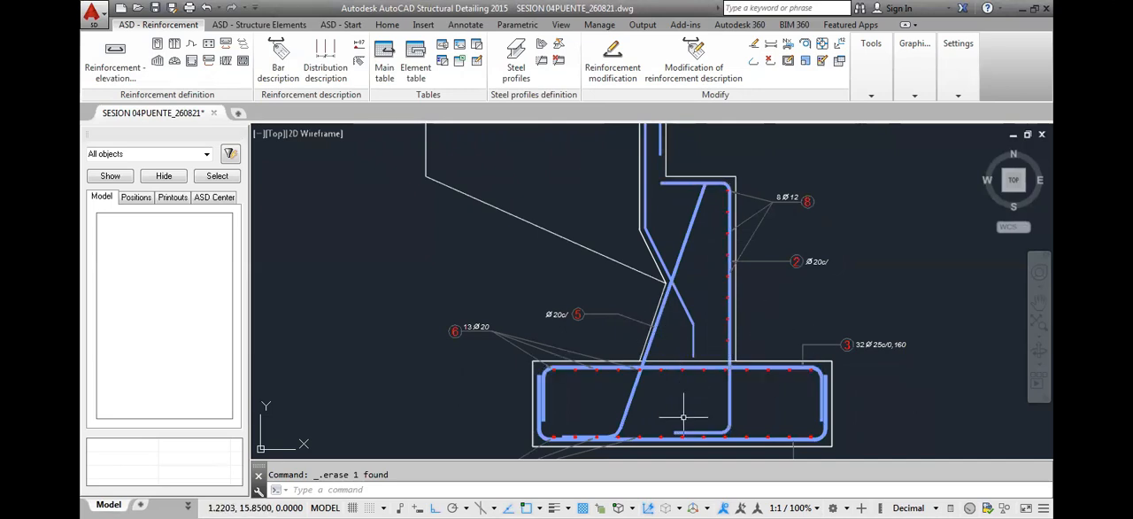
Switch to the reference drawing PLANO PUENTE VEHICULAR_V13 and examine the 12 mm bars along the stem's lower sloped face
middle_drag(692, 392, 712, 355)
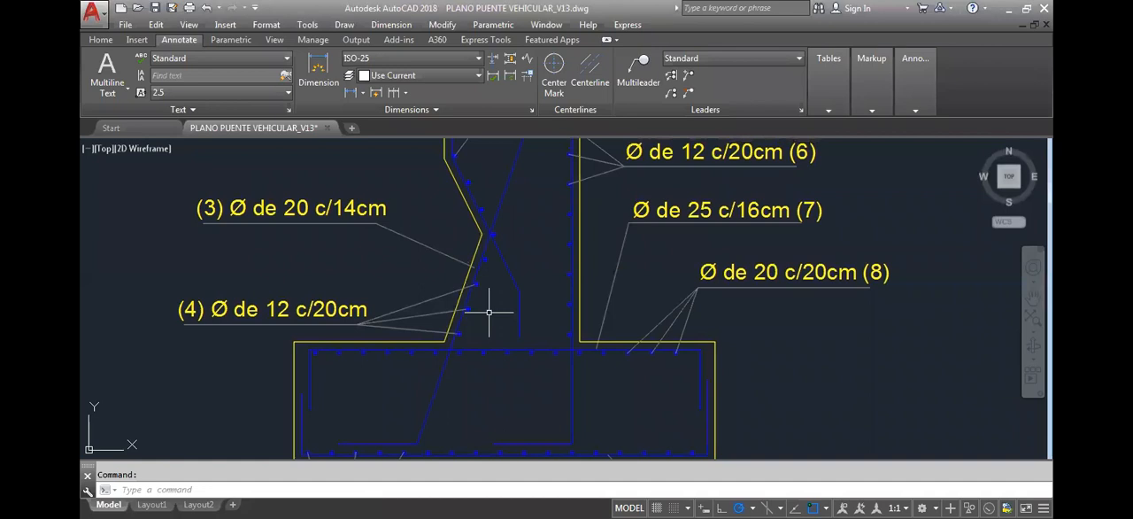
middle_drag(483, 294, 505, 341)
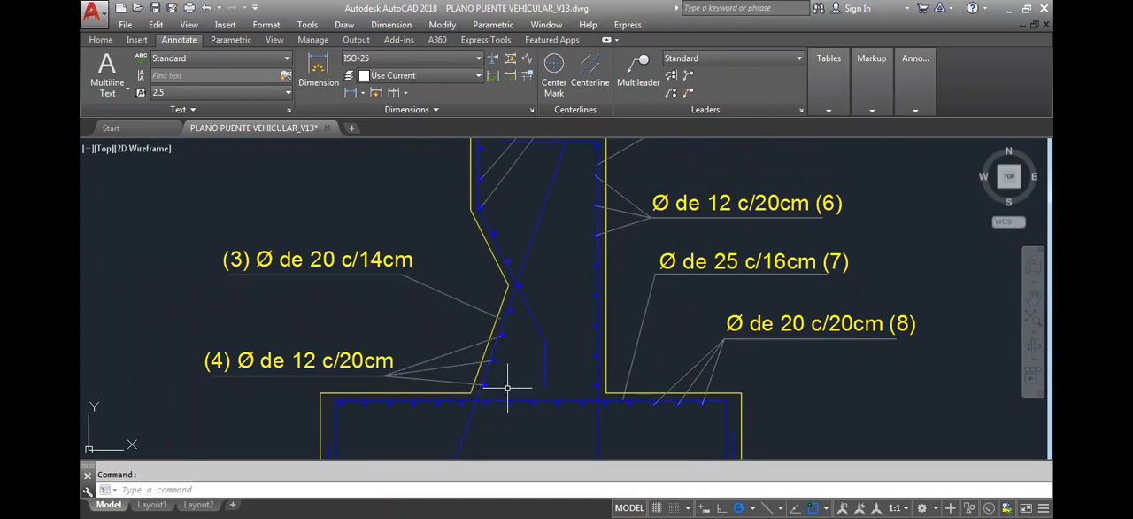
middle_drag(507, 372, 528, 349)
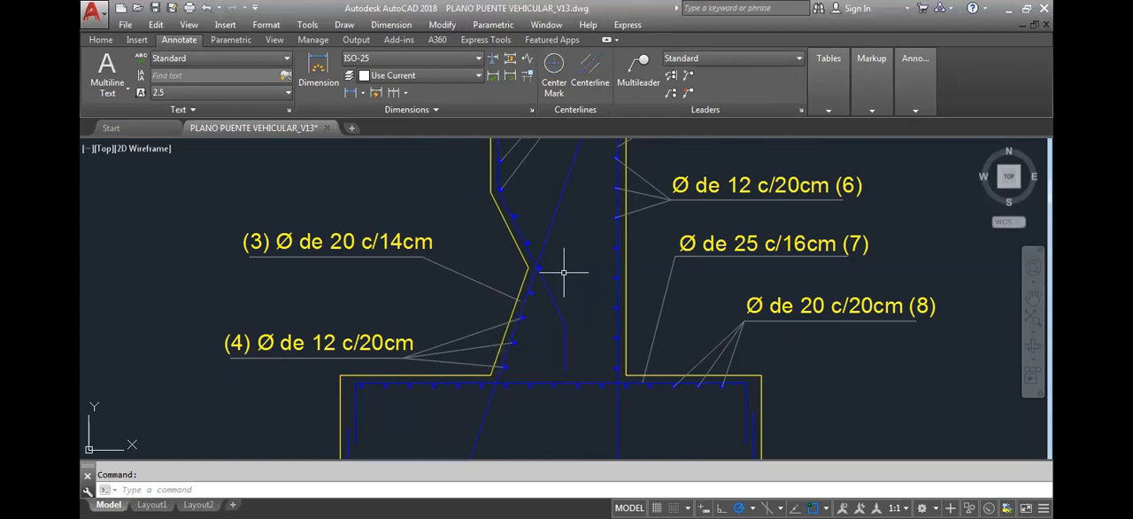
middle_drag(565, 265, 548, 400)
scroll(518, 324, down, 5)
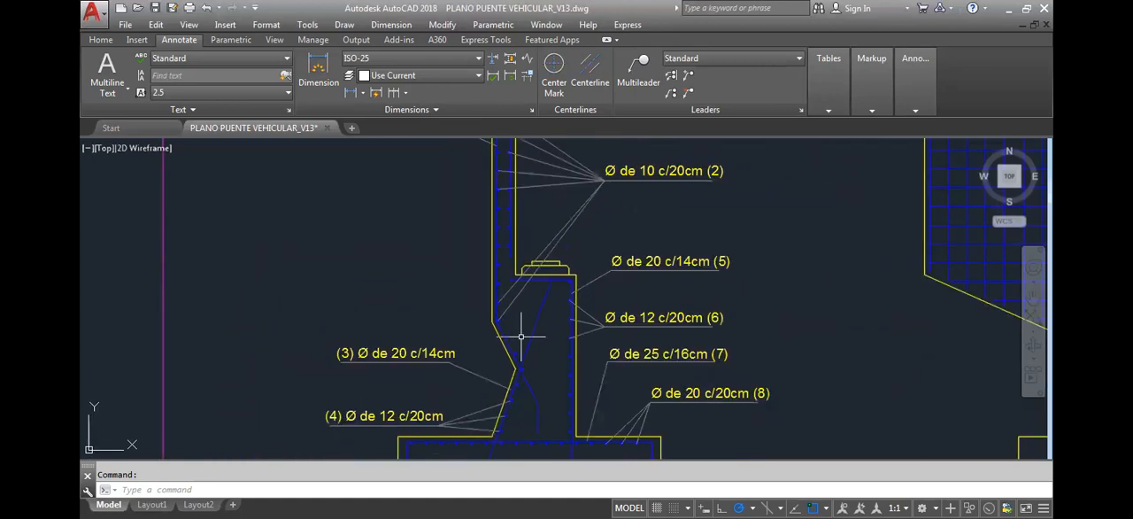
scroll(527, 350, up, 4)
mouse_move(513, 291)
middle_down()
mouse_move(516, 340)
mouse_move(526, 269)
middle_up()
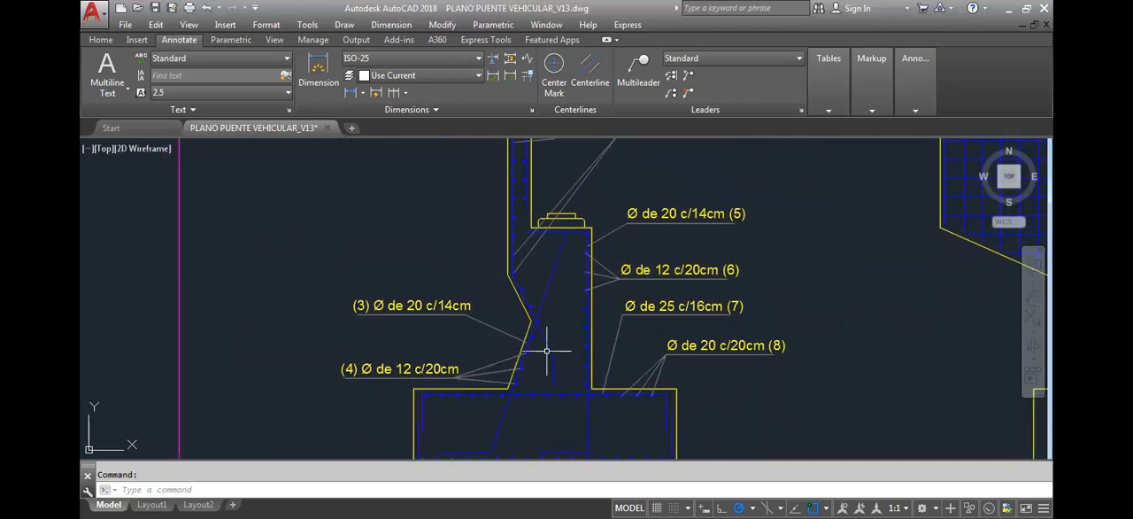
middle_drag(517, 381, 524, 361)
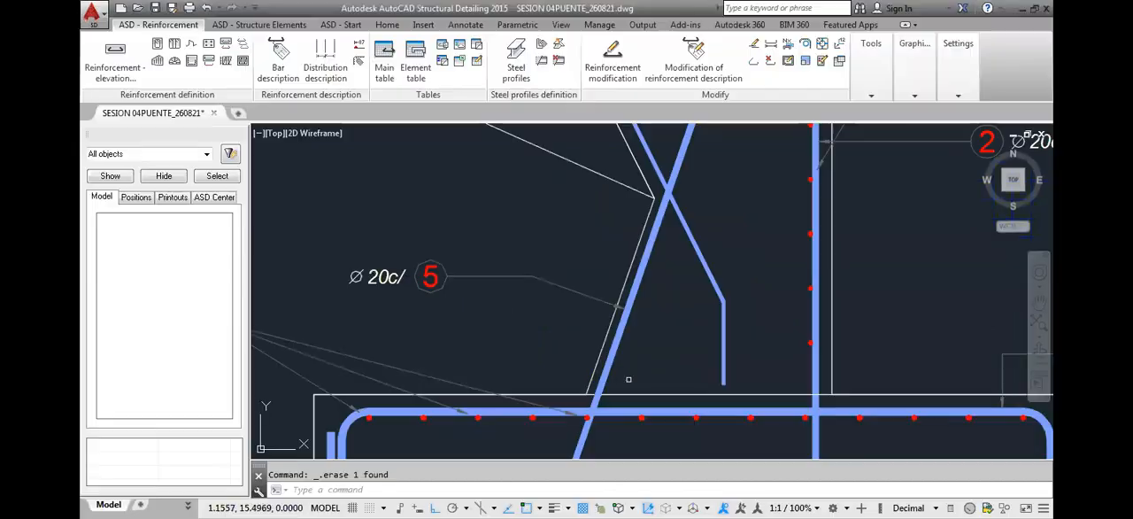
text(pl)
key(Return)
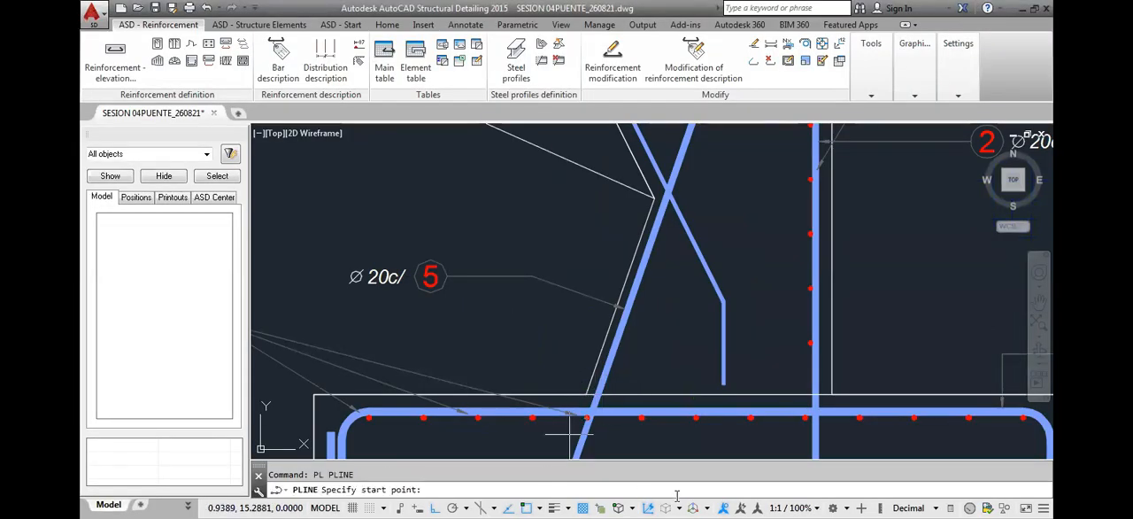
key(F8)
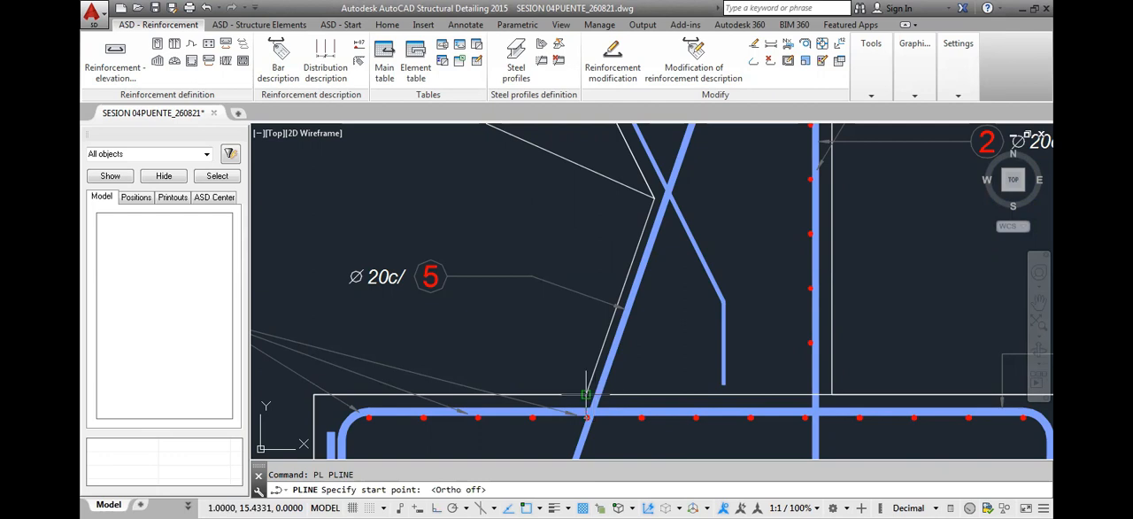
key(Escape)
click(626, 260)
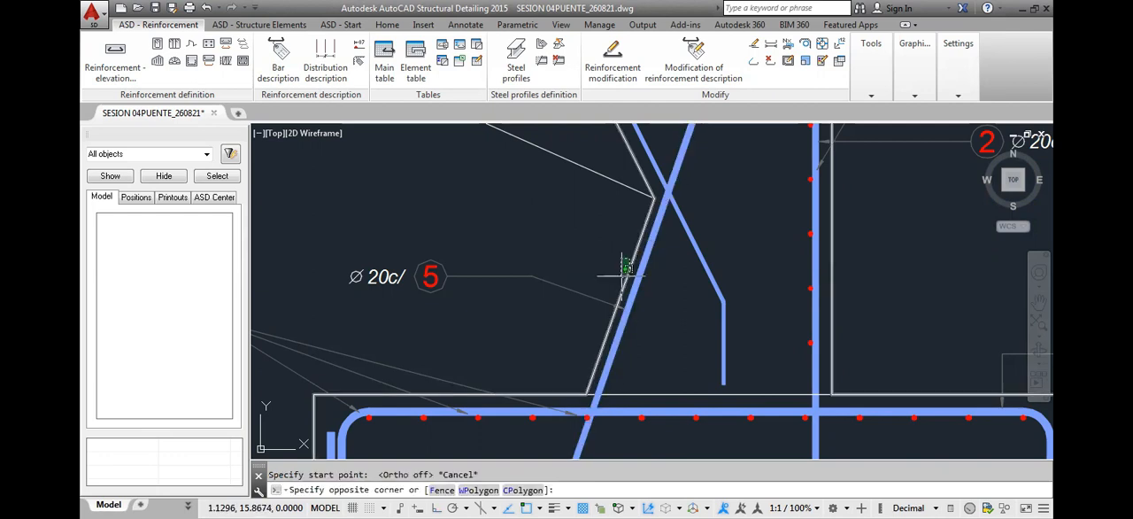
key(Escape)
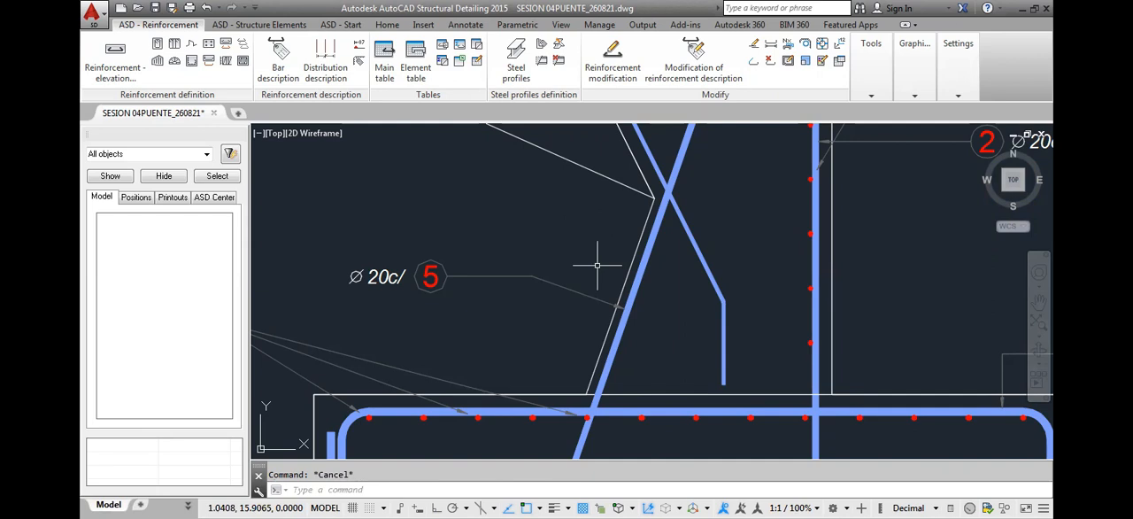
Offset the abutment's concrete outline inward by 0.05
text(o)
key(Return)
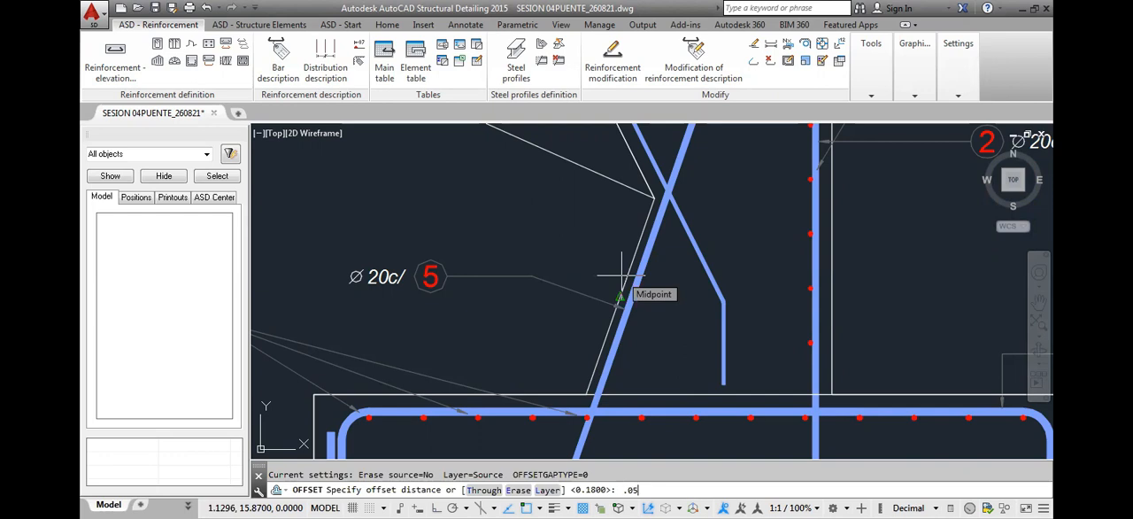
text(.05)
key(Return)
click(623, 287)
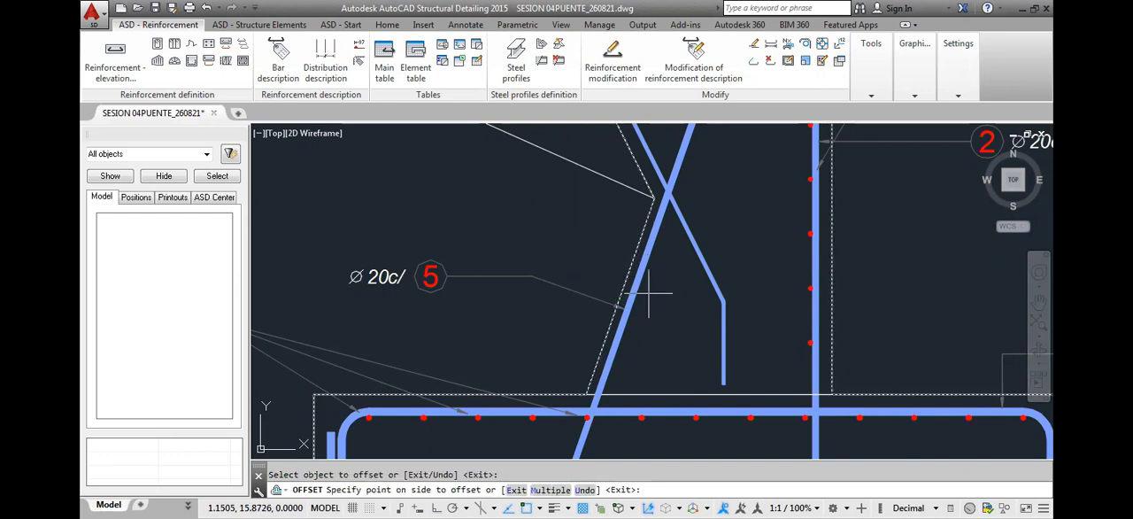
click(678, 308)
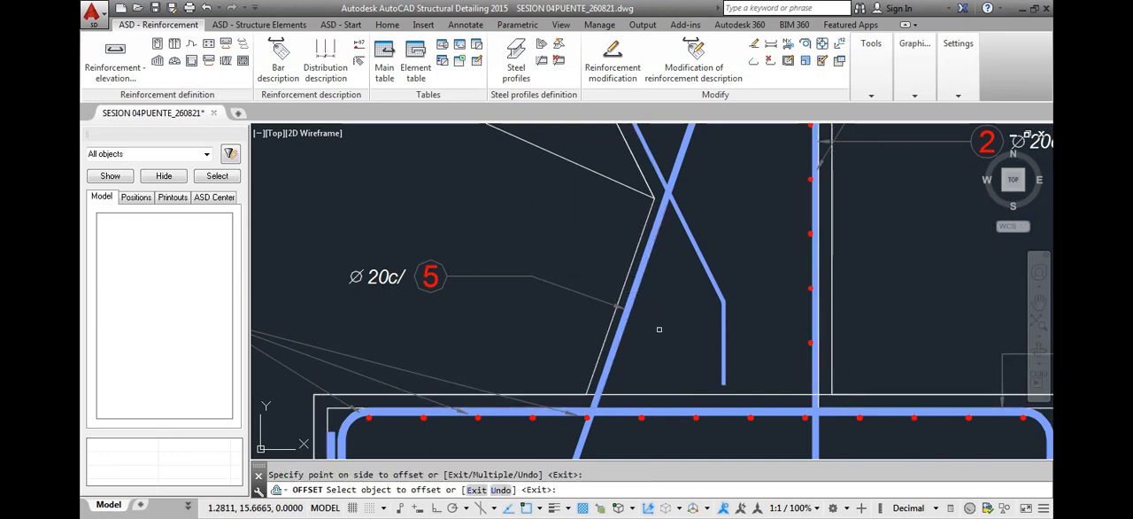
key(Escape)
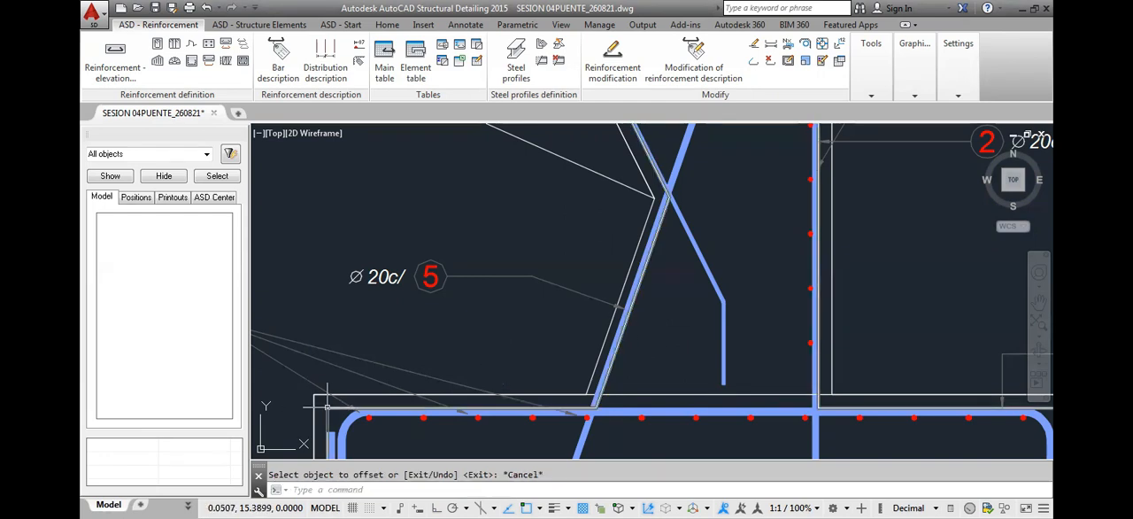
click(330, 408)
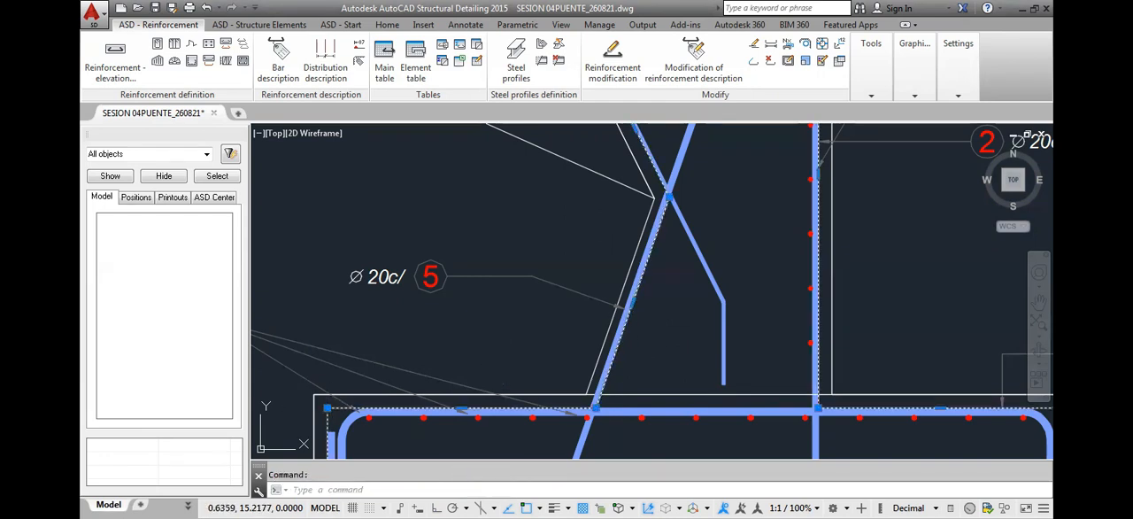
scroll(679, 308, down, 5)
scroll(679, 308, up, 4)
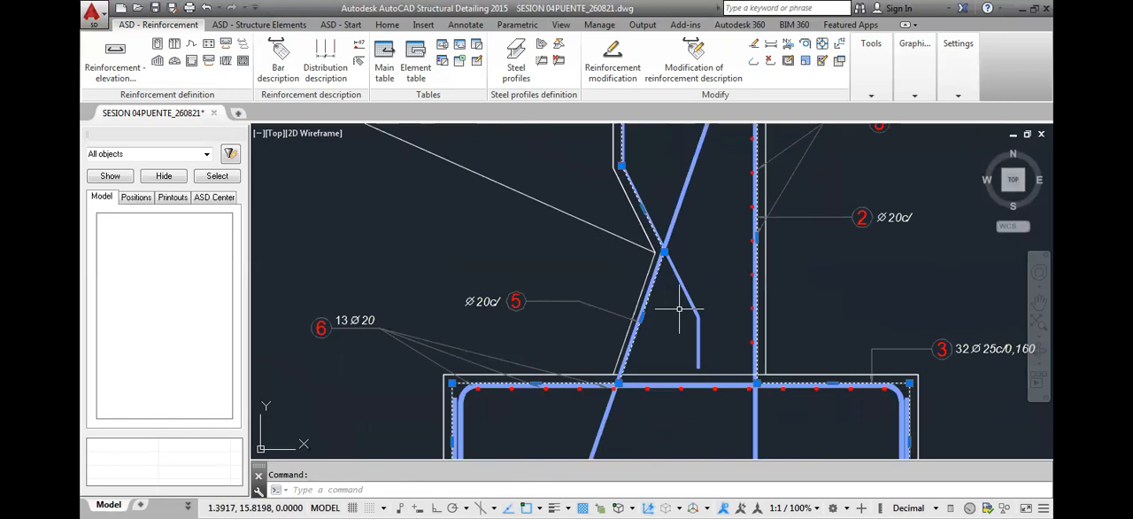
key(Escape)
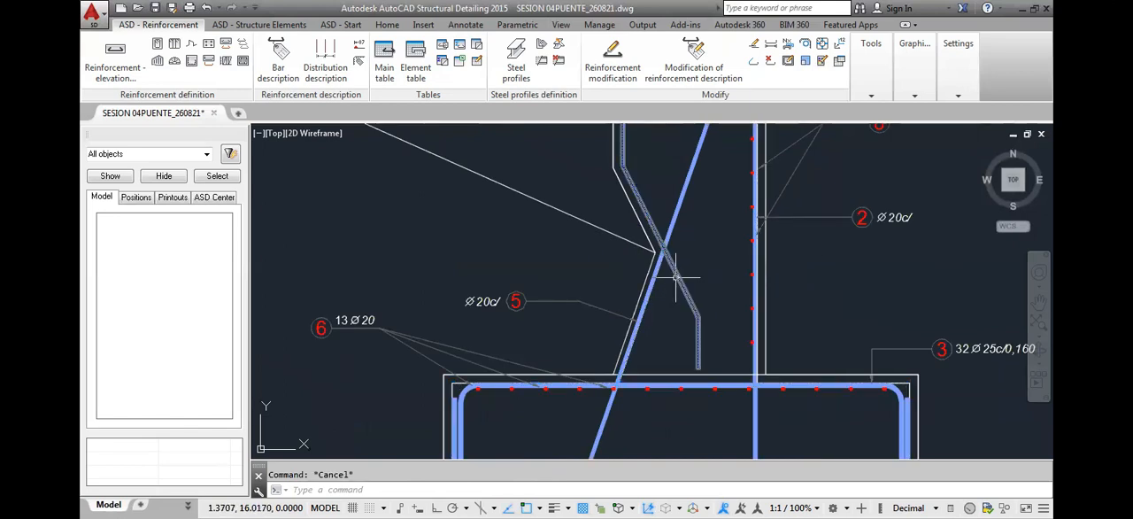
Draw a polyline guide along the inner side of bar 5, from its crossing with the bent bar down to the footing's top edge
text(pl)
key(Return)
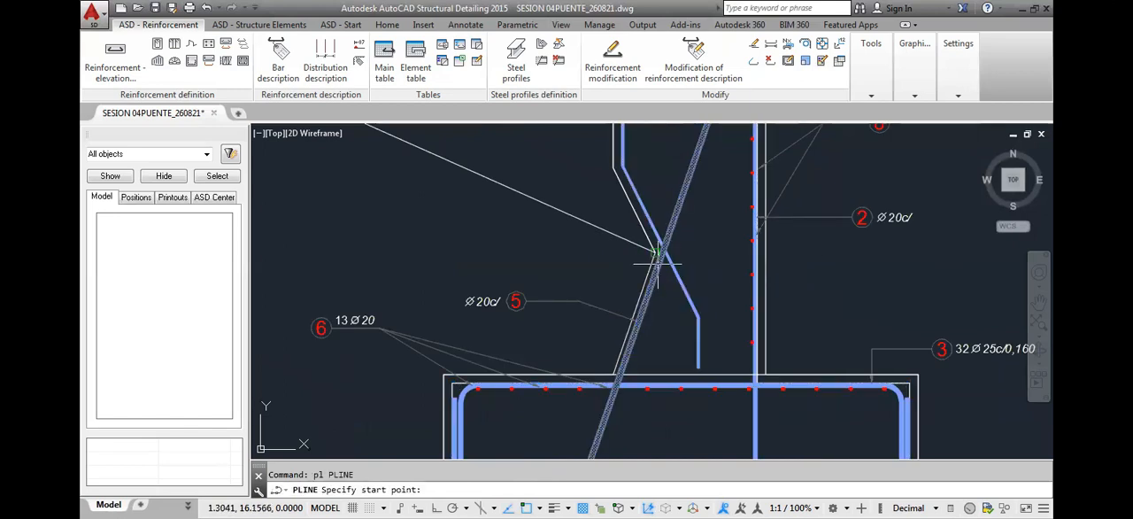
click(662, 254)
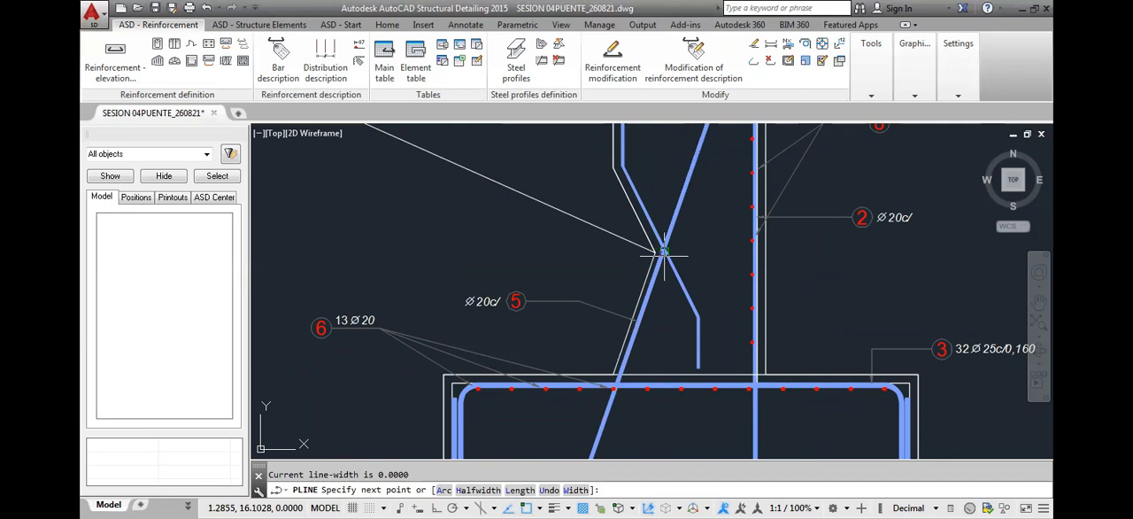
click(621, 376)
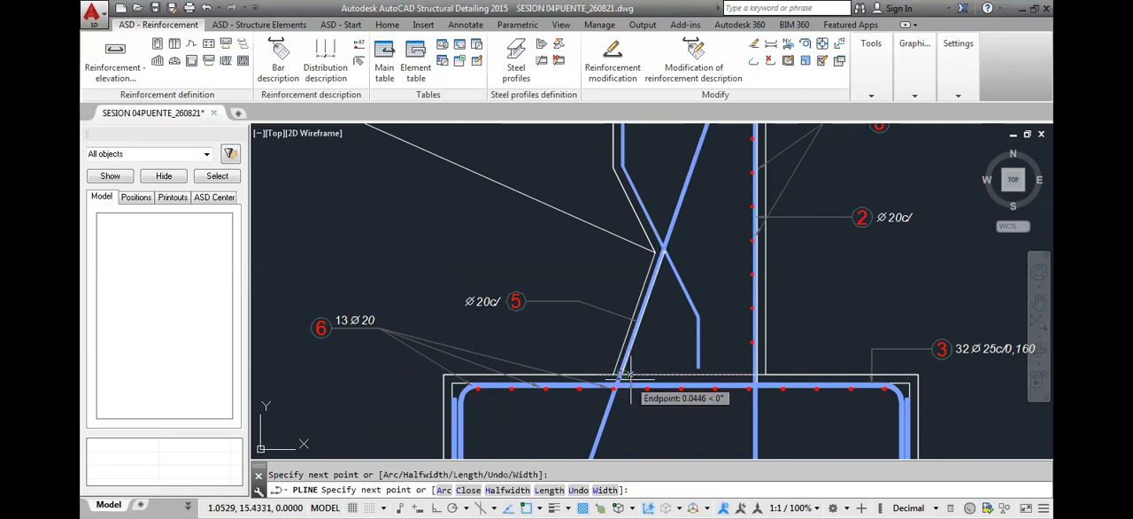
key(Escape)
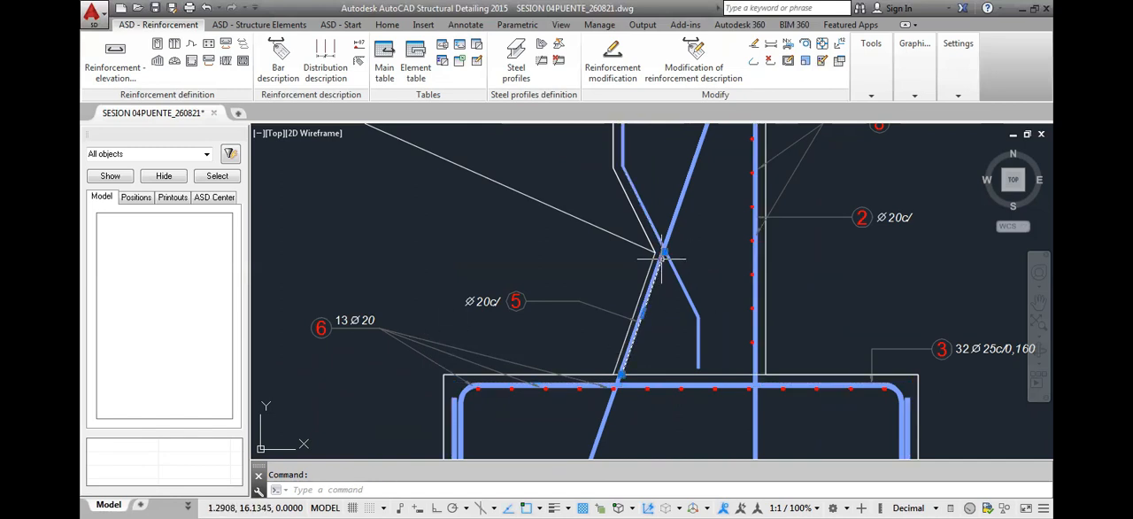
Examine the guide line's upper and lower endpoints against bar 5 and the footing's top edge
scroll(670, 224, up, 4)
scroll(670, 281, up, 5)
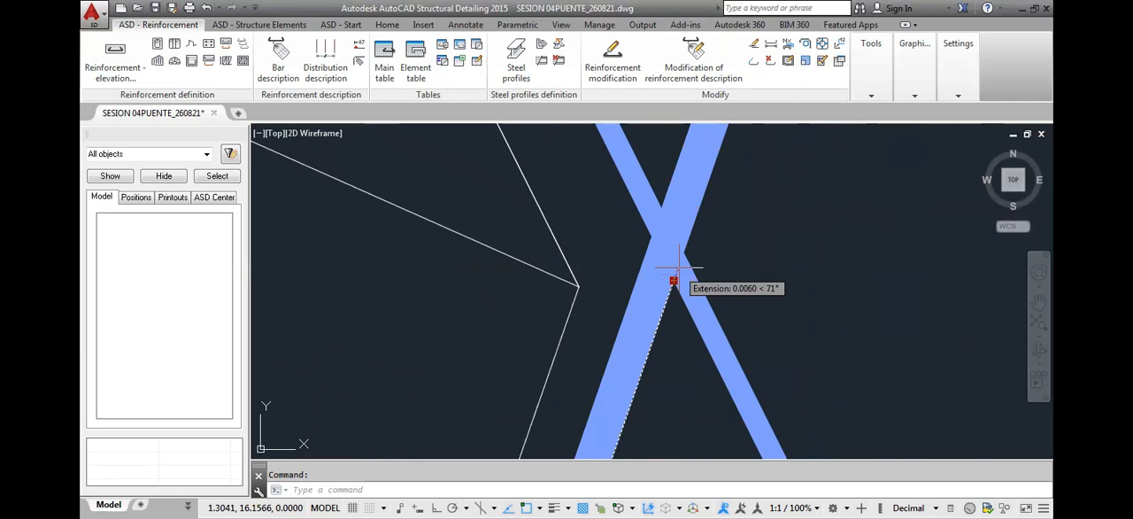
click(674, 281)
scroll(673, 354, down, 6)
scroll(714, 261, up, 4)
scroll(734, 252, up, 4)
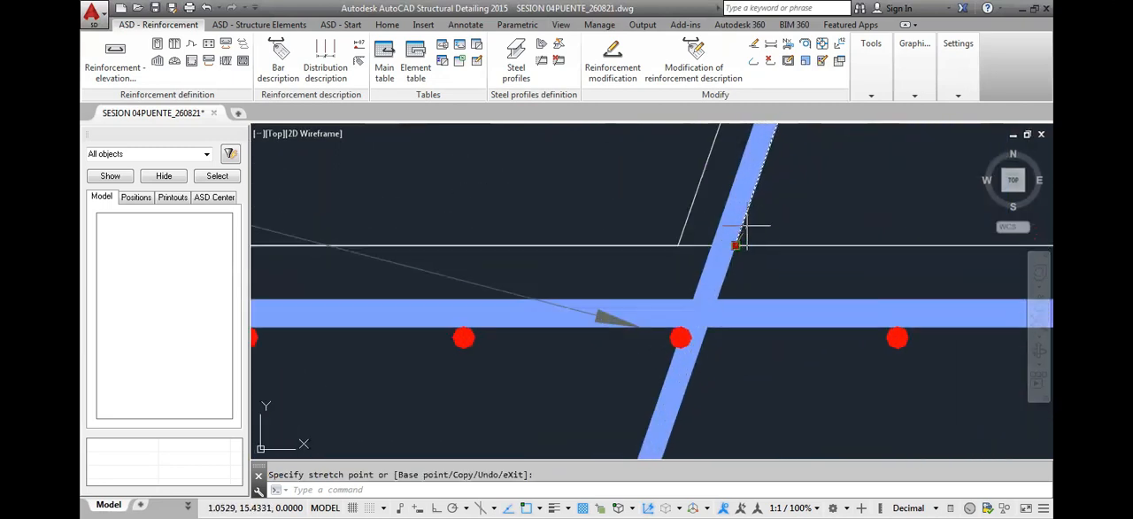
scroll(736, 244, down, 2)
middle_drag(735, 245, 716, 316)
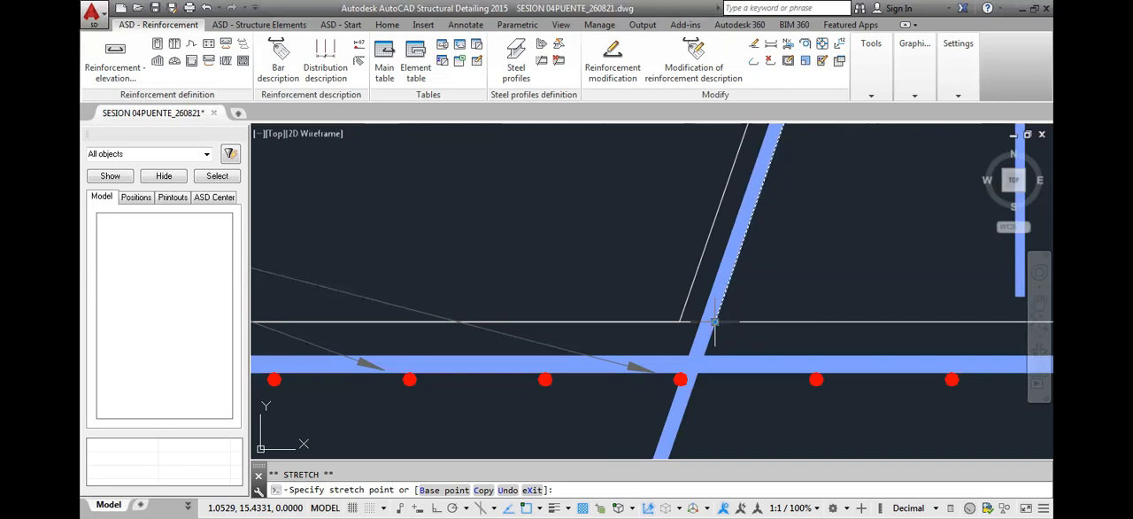
key(Escape)
Try a circle of radius 0.03 at the guide line's lower end as a trimming boundary
text(c)
key(Return)
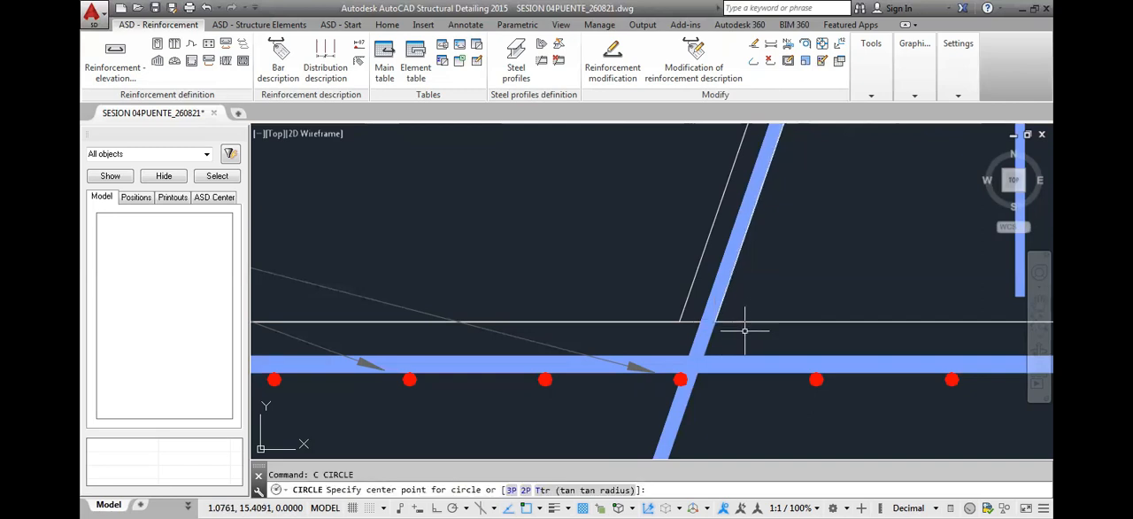
click(714, 322)
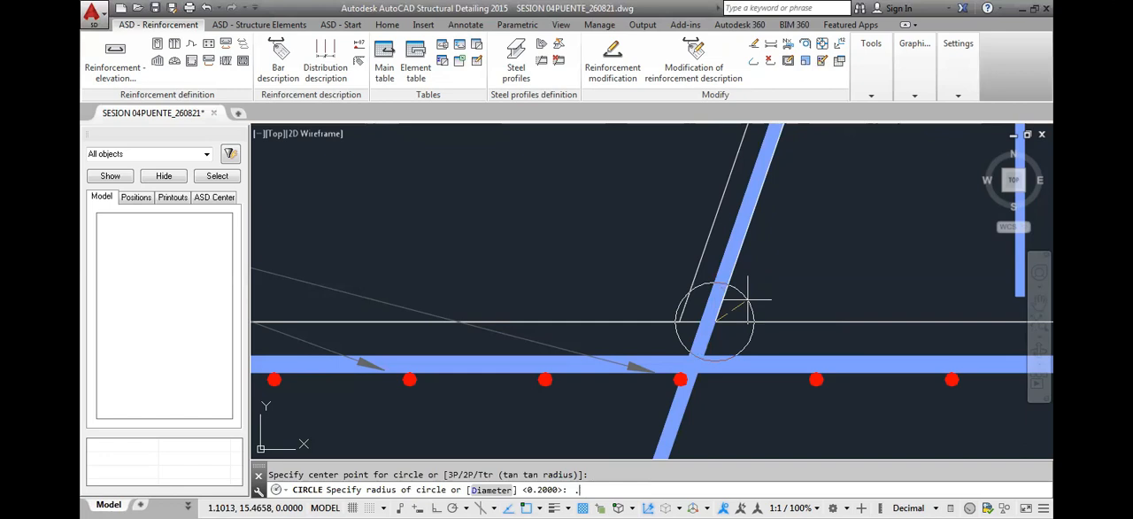
text(.03)
key(Return)
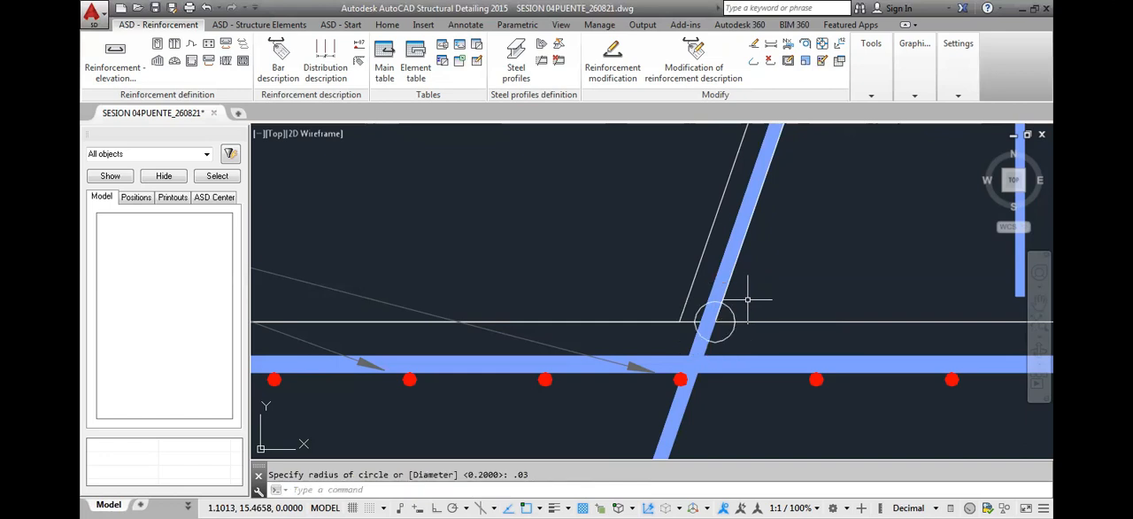
text(tr)
key(Return)
key(Return)
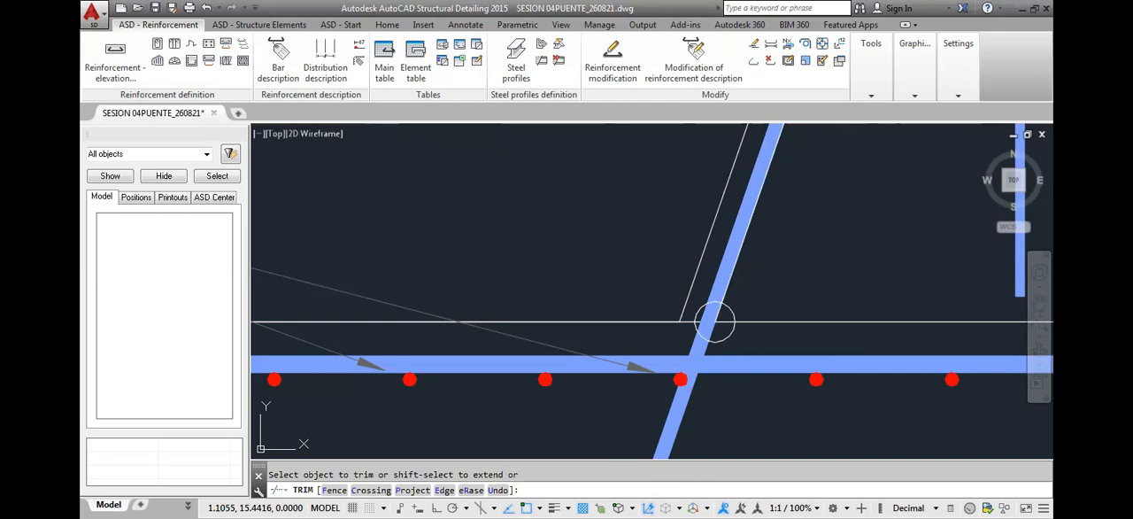
key(Escape)
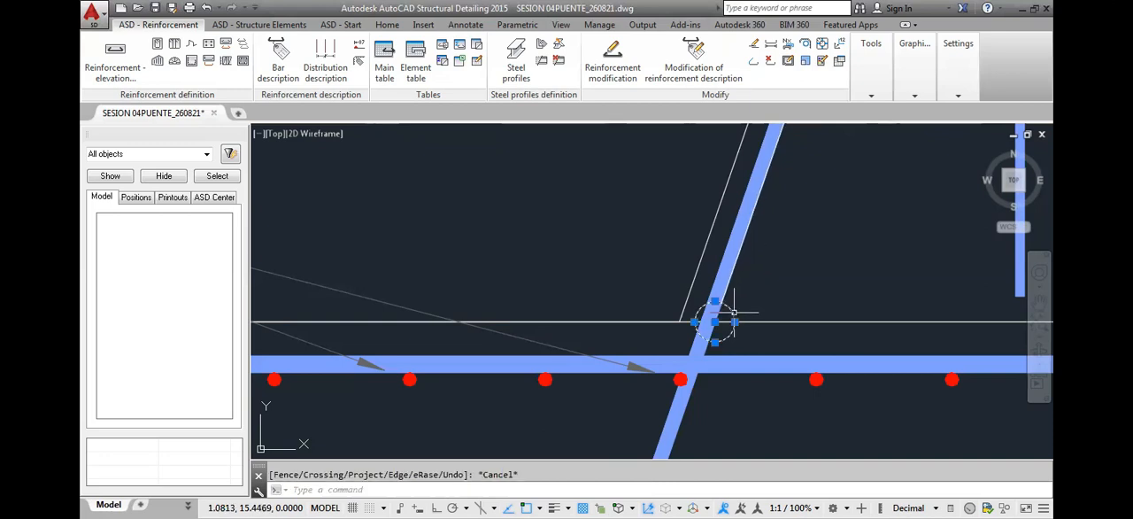
Erase the auxiliary circle from the lower end of the guide line beside bar 5
scroll(803, 277, down, 4)
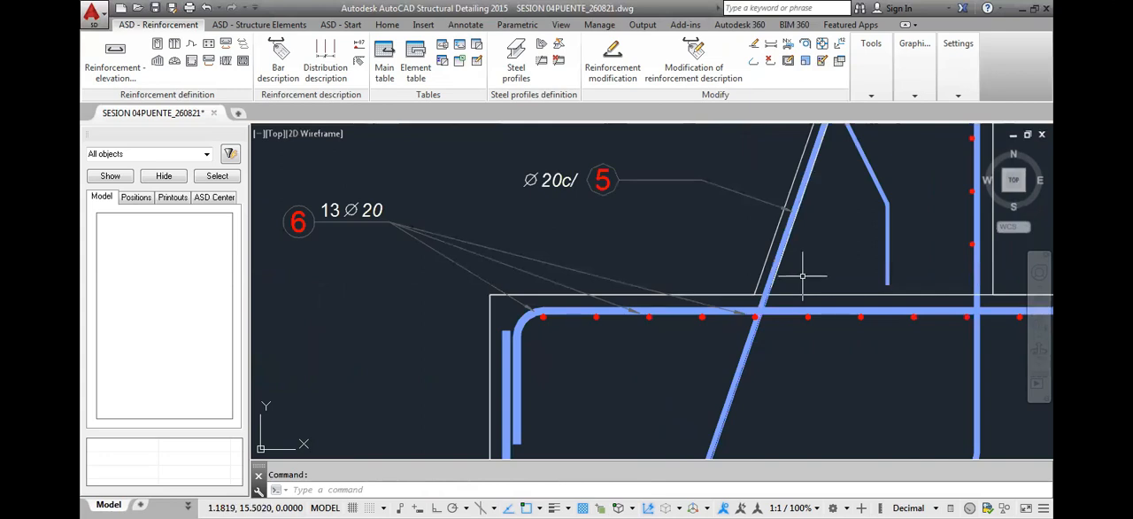
scroll(788, 310, down, 2)
scroll(783, 283, up, 3)
click(794, 245)
key(Delete)
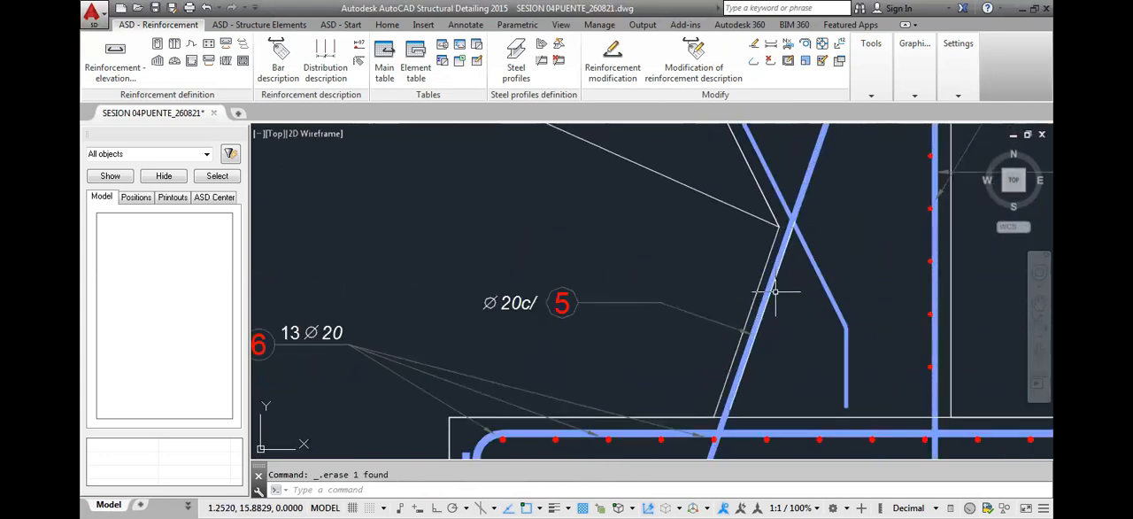
Draw a polyline along the left stem edge in the front elevation, from the bearing seat level down to the footing's top
scroll(770, 283, down, 2)
middle_drag(752, 366, 759, 341)
scroll(449, 303, down, 3)
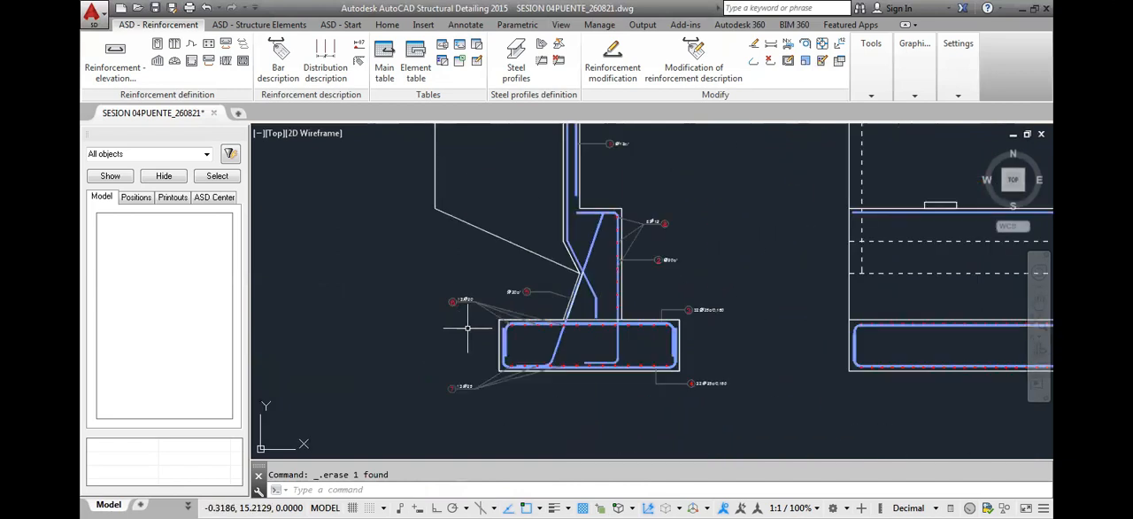
middle_drag(853, 238, 696, 244)
text(pp)
key(Escape)
text(pl)
key(Return)
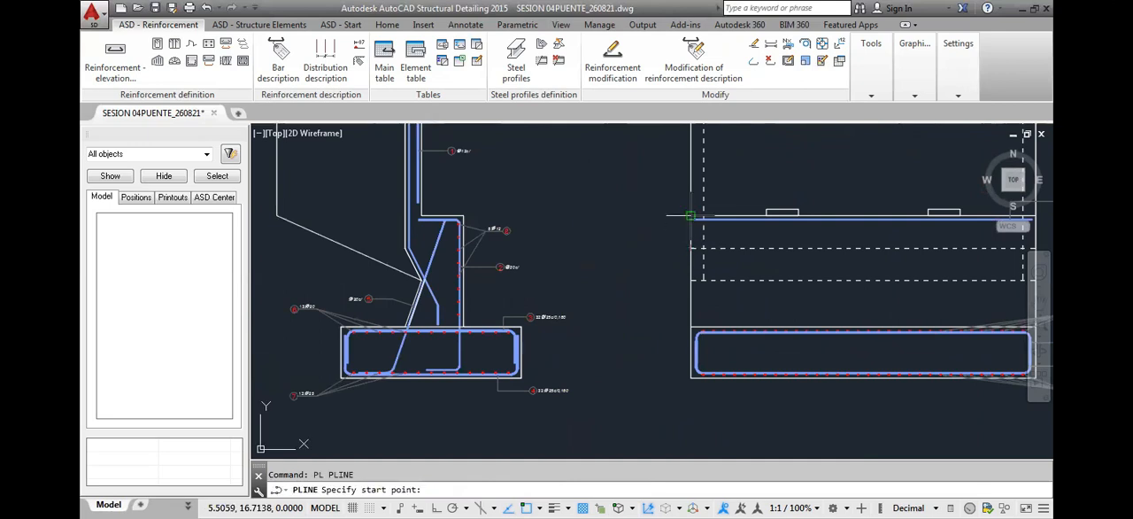
click(691, 216)
click(690, 325)
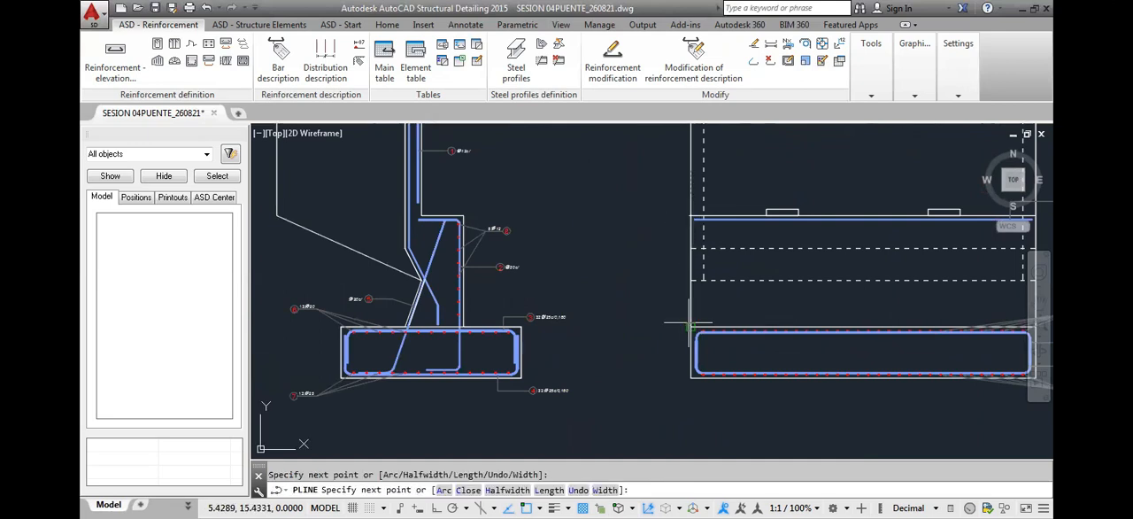
key(Return)
Draw a matching polyline along the right stem edge in the front elevation, from the bearing seat level to the footing's top
scroll(820, 311, down, 2)
middle_drag(819, 310, 452, 304)
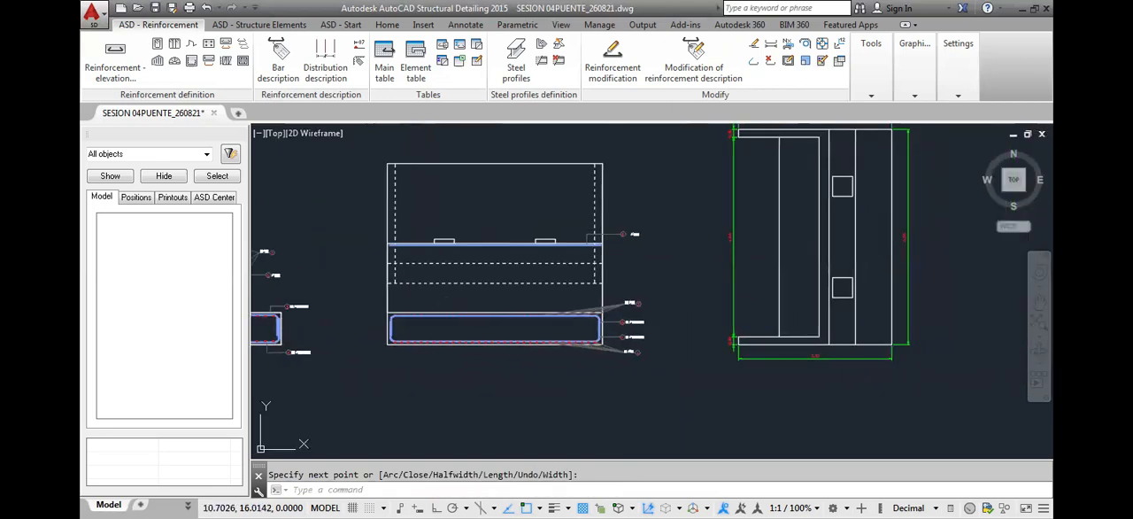
scroll(610, 244, up, 4)
key(Return)
click(575, 236)
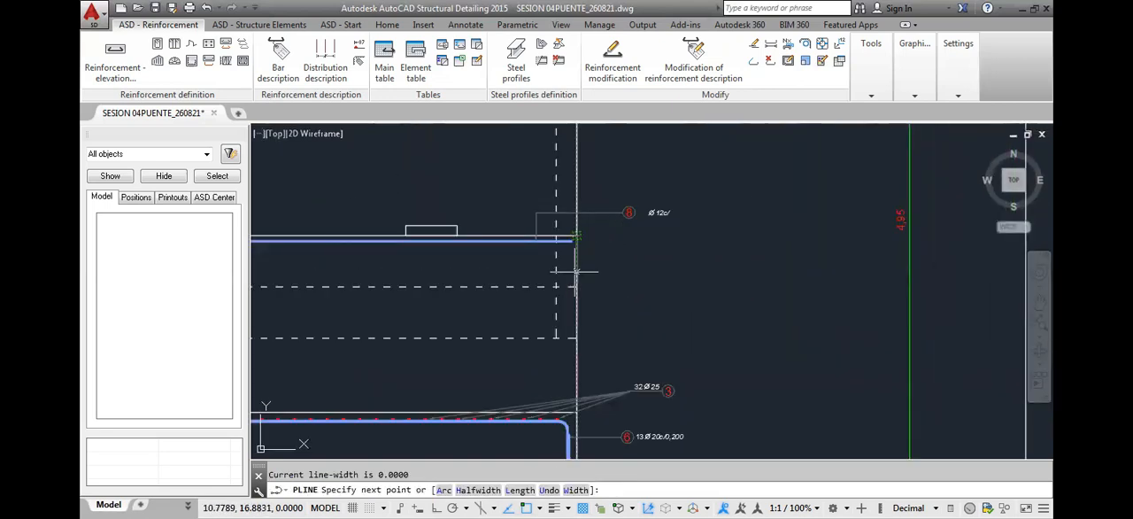
click(576, 272)
key(Return)
Check the 12 mm bar callouts of the abutment stem in the reference drawing PLANO PUENTE VEHICULAR_V13
scroll(667, 389, down, 5)
scroll(658, 320, up, 4)
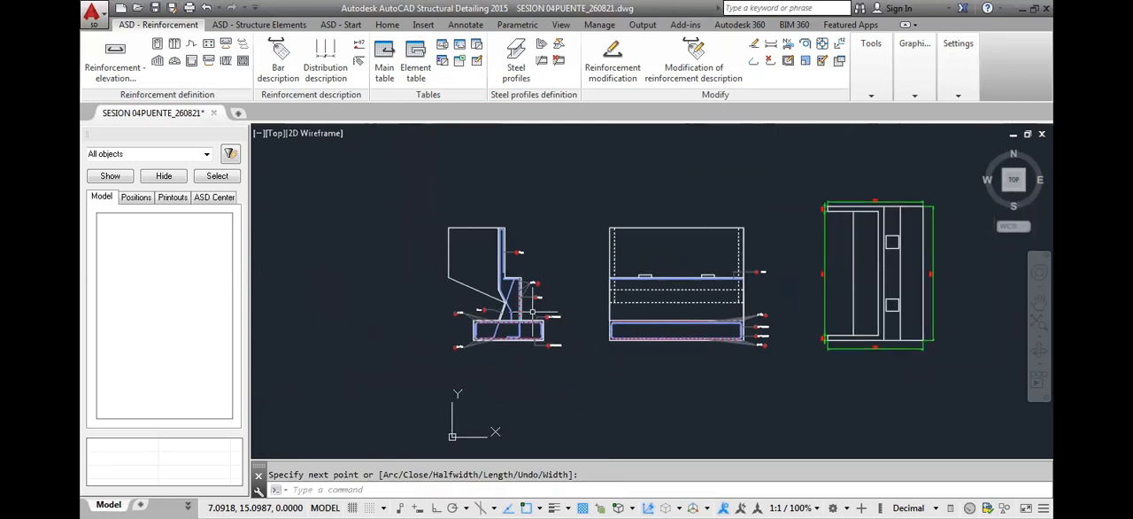
scroll(658, 320, up, 3)
middle_drag(531, 311, 719, 300)
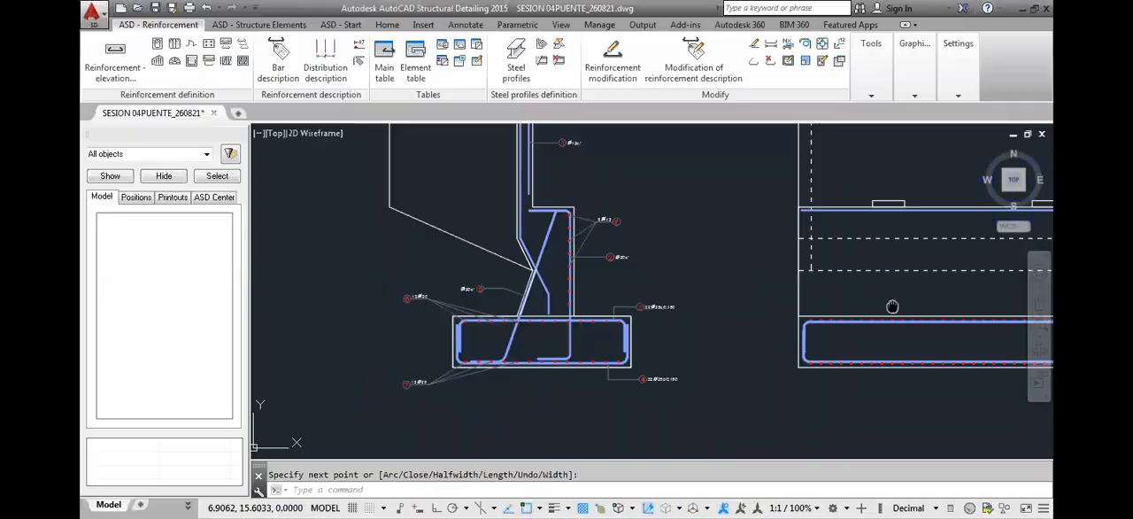
middle_drag(880, 279, 741, 273)
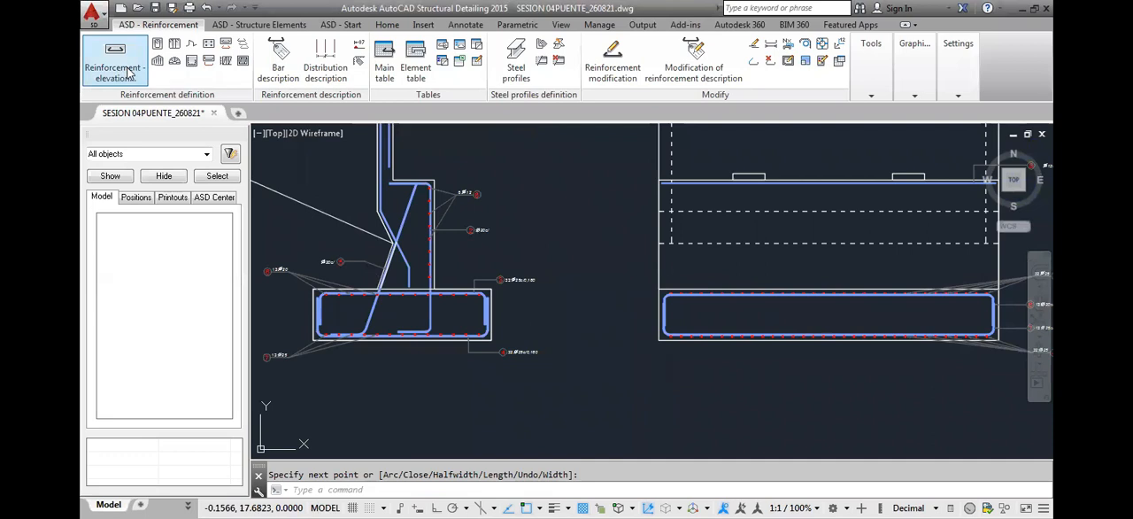
Define a straight 12 mm bar, cover 0.05 m, steel B 500 S, between the stem's lower corners in the front elevation, placed above the footing
click(175, 61)
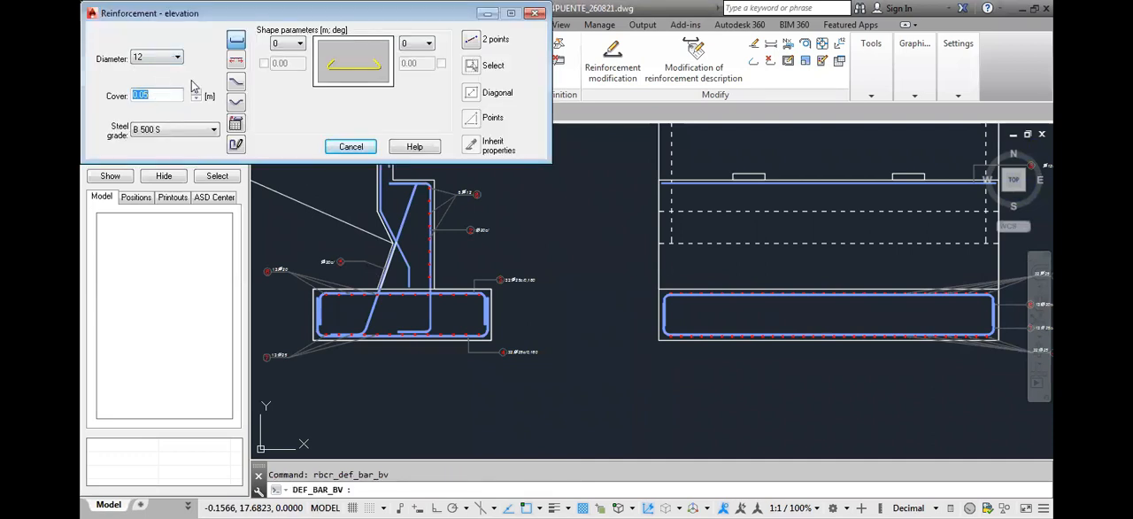
click(483, 39)
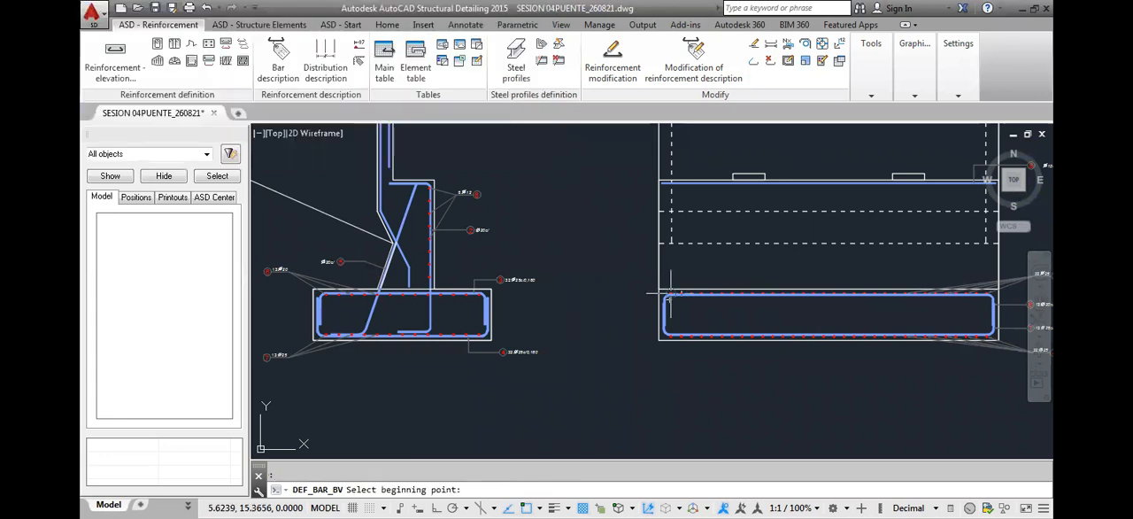
click(670, 293)
middle_drag(883, 296, 844, 291)
scroll(820, 292, up, 2)
text(s)
key(Return)
middle_drag(1004, 294, 763, 275)
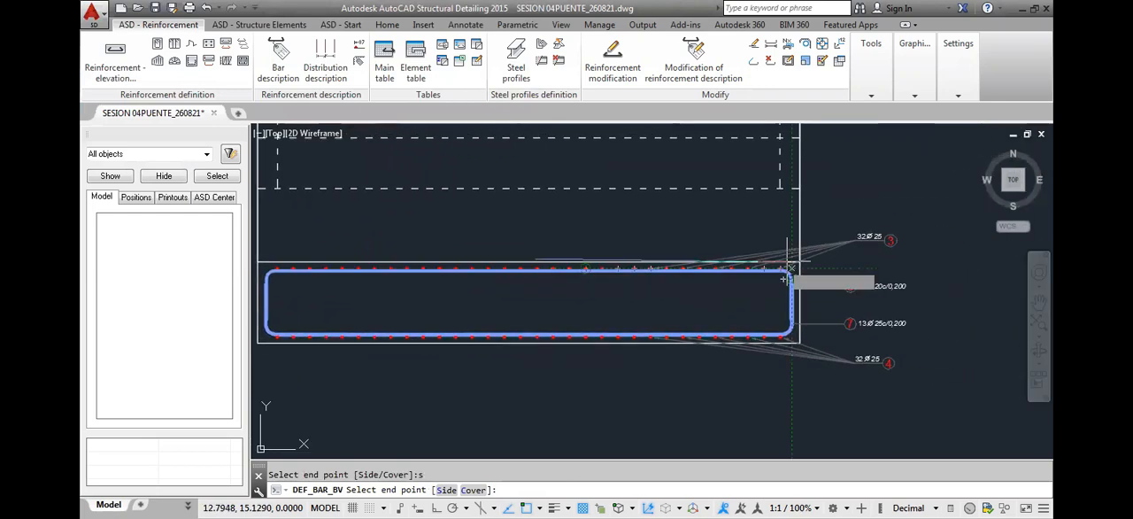
scroll(785, 279, up, 8)
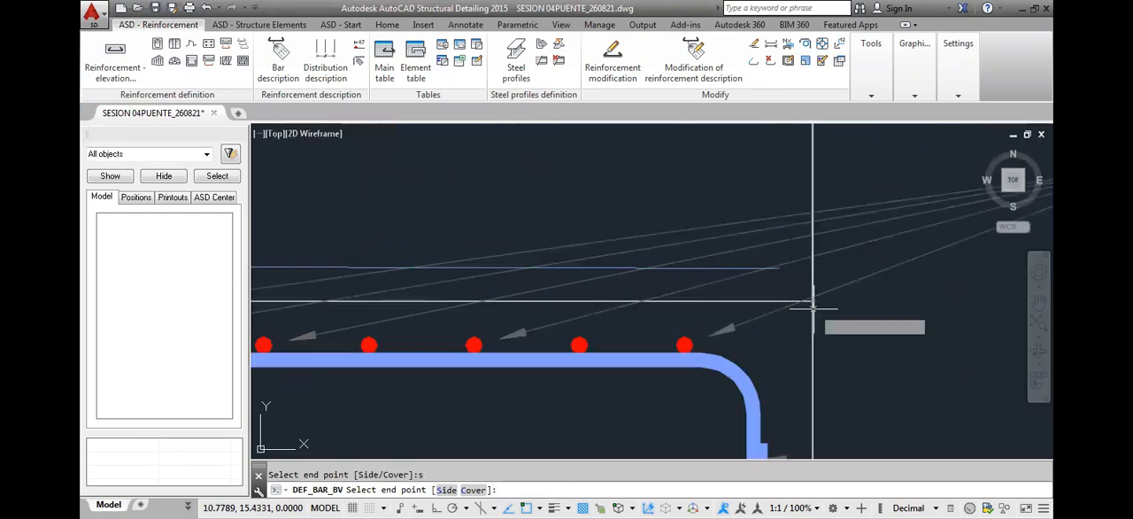
click(812, 305)
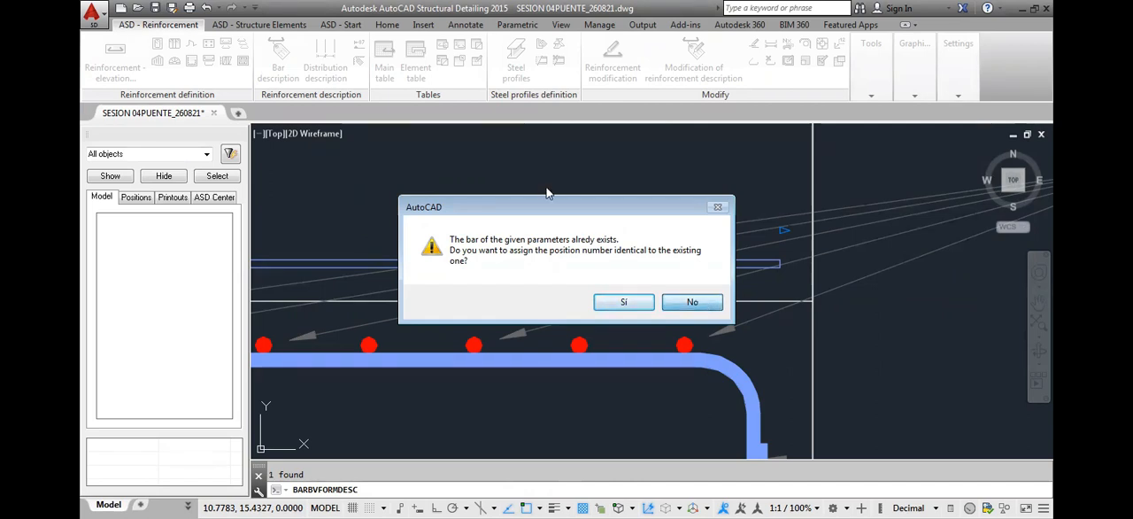
Decline the existing position number, assign position 9 to the new bar, and place its description outside the stem's left edge
key(Return)
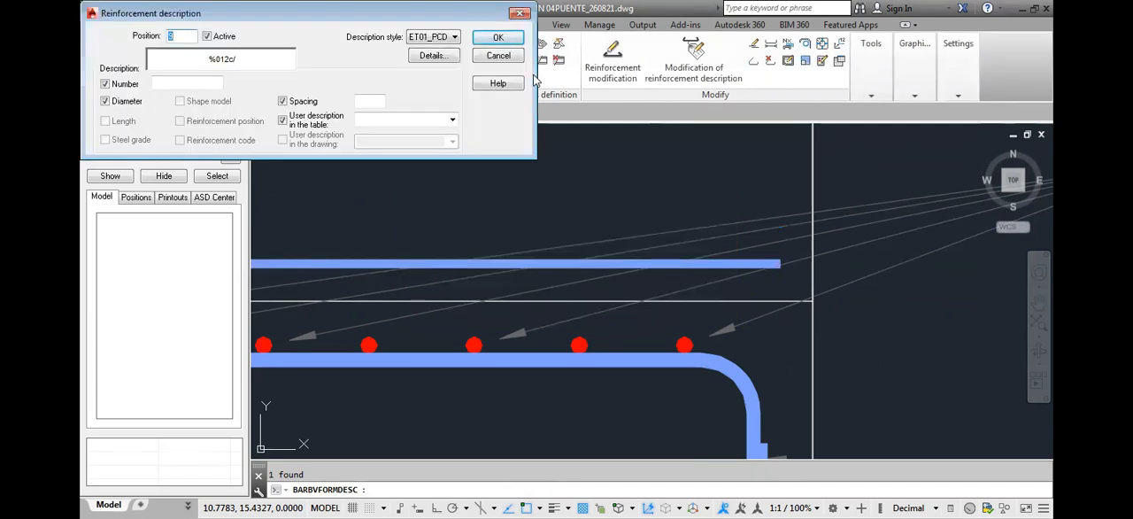
text(9)
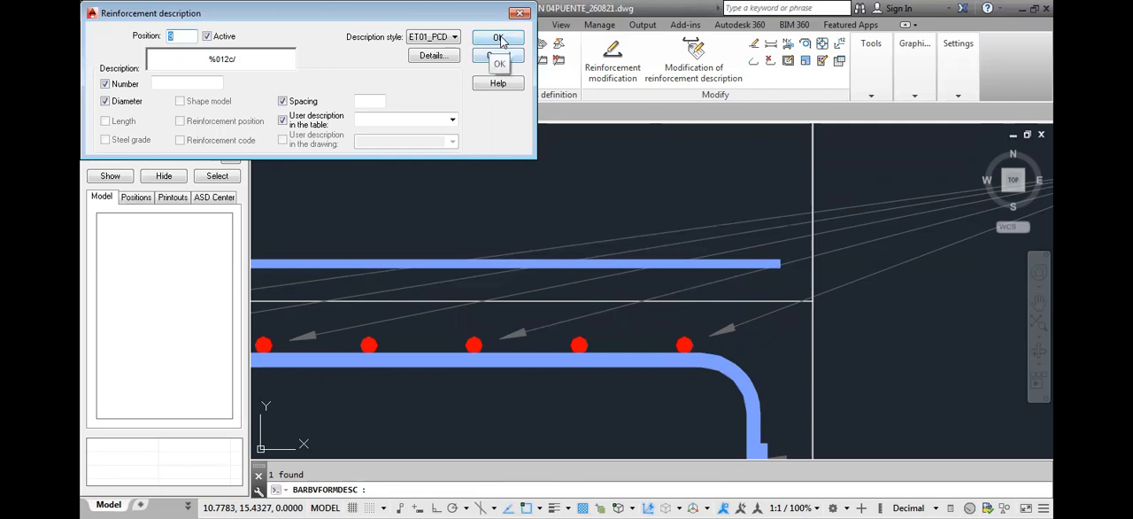
click(499, 38)
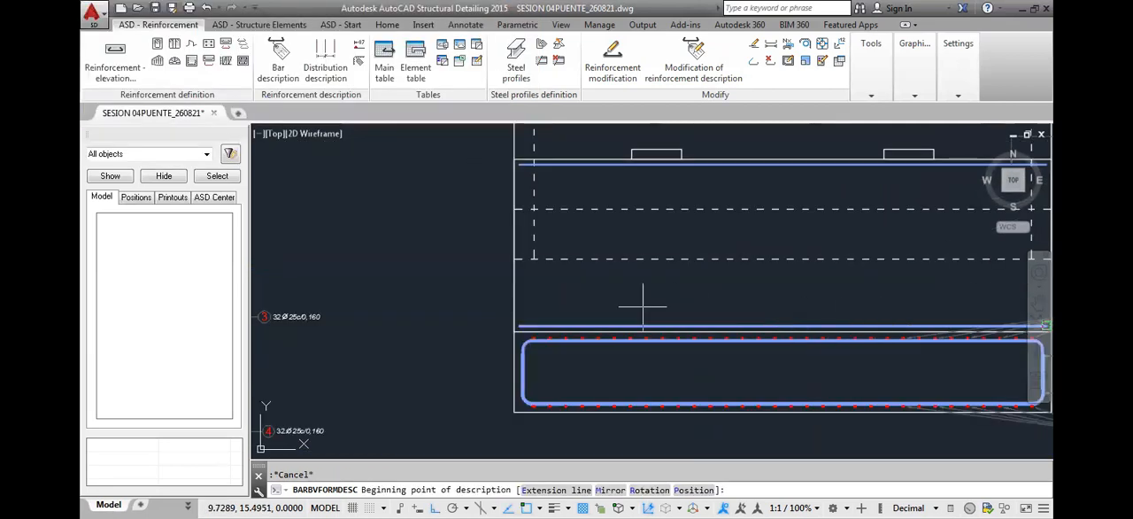
click(576, 305)
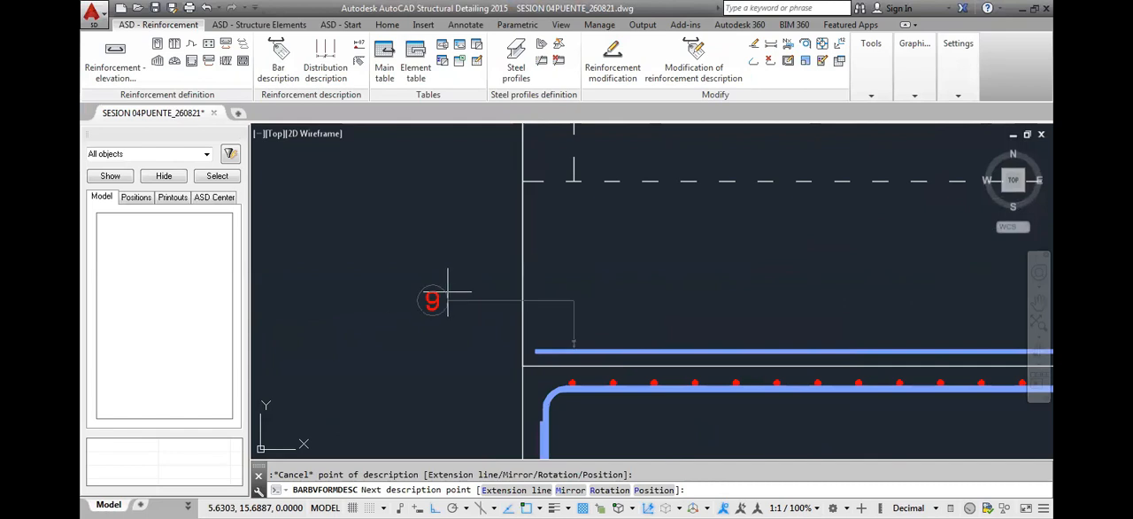
click(448, 300)
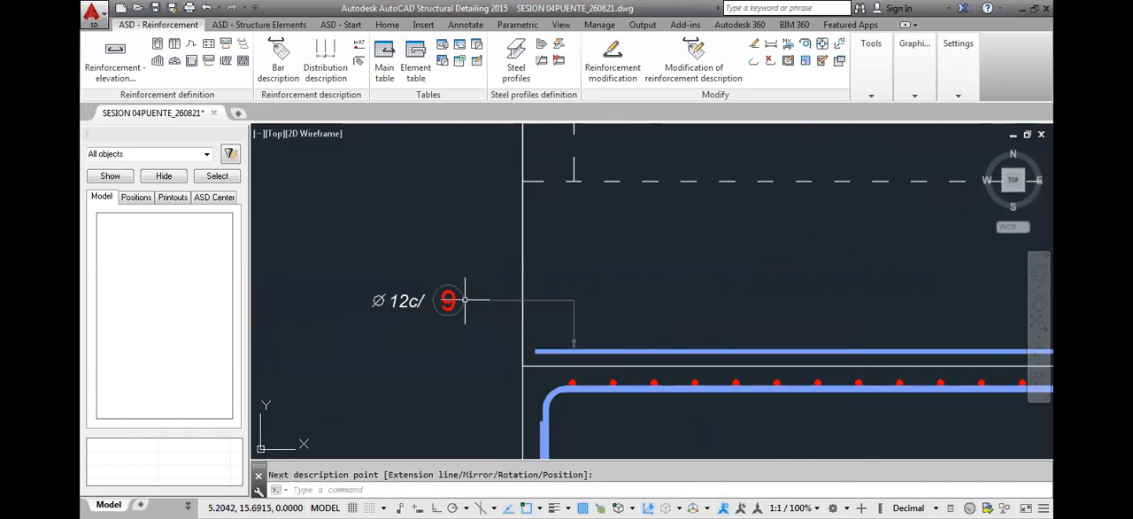
scroll(448, 301, down, 5)
scroll(756, 203, up, 6)
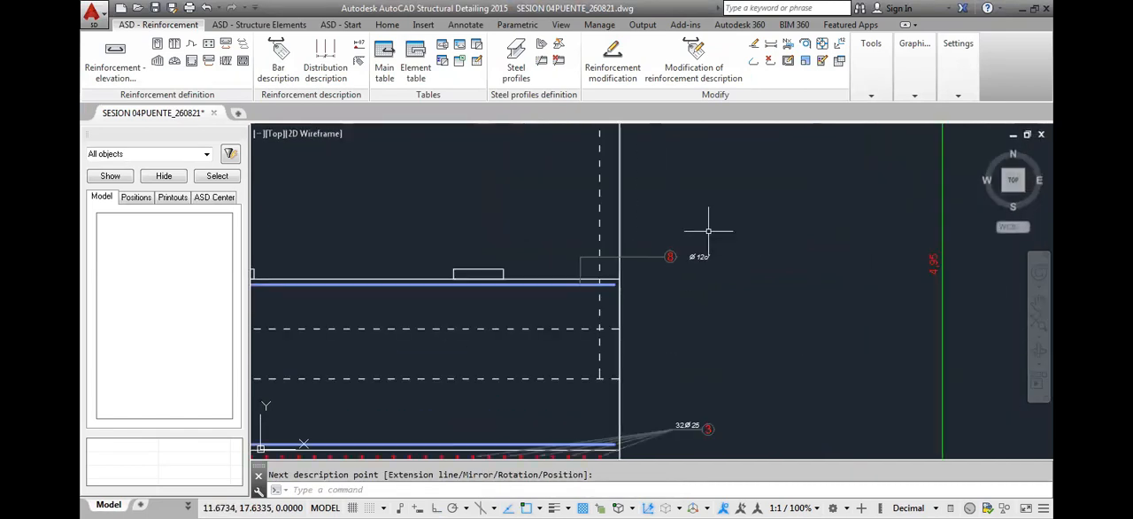
scroll(669, 265, down, 5)
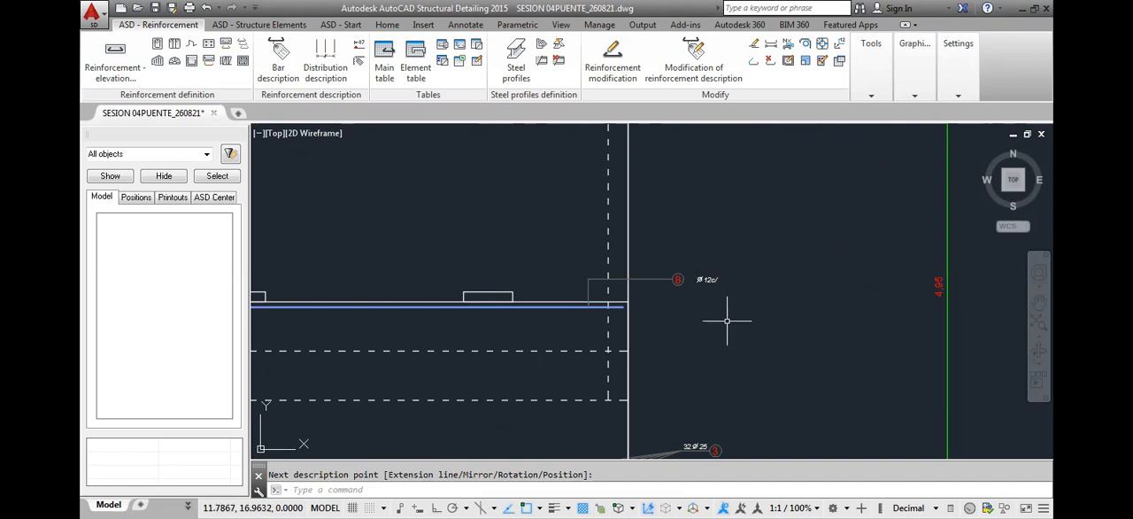
scroll(726, 320, down, 4)
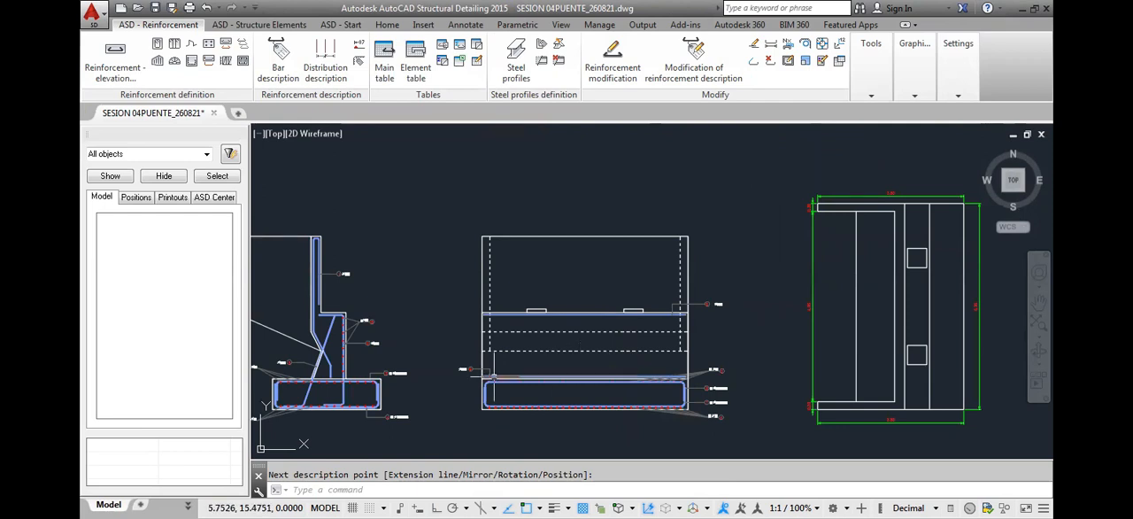
Examine the reinforcement of the stem in the cross section and the front elevation
middle_drag(520, 363, 543, 341)
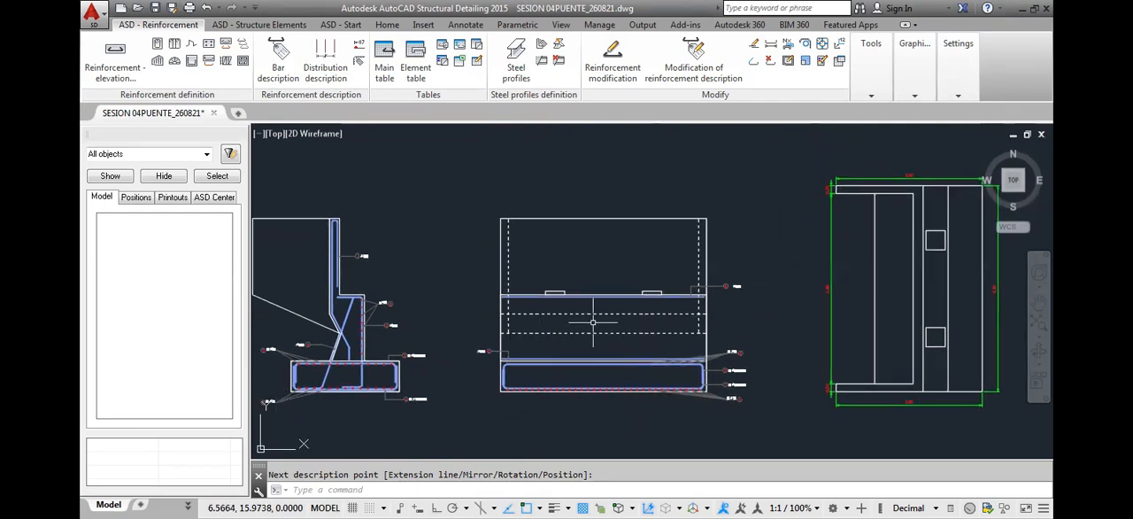
scroll(383, 330, up, 4)
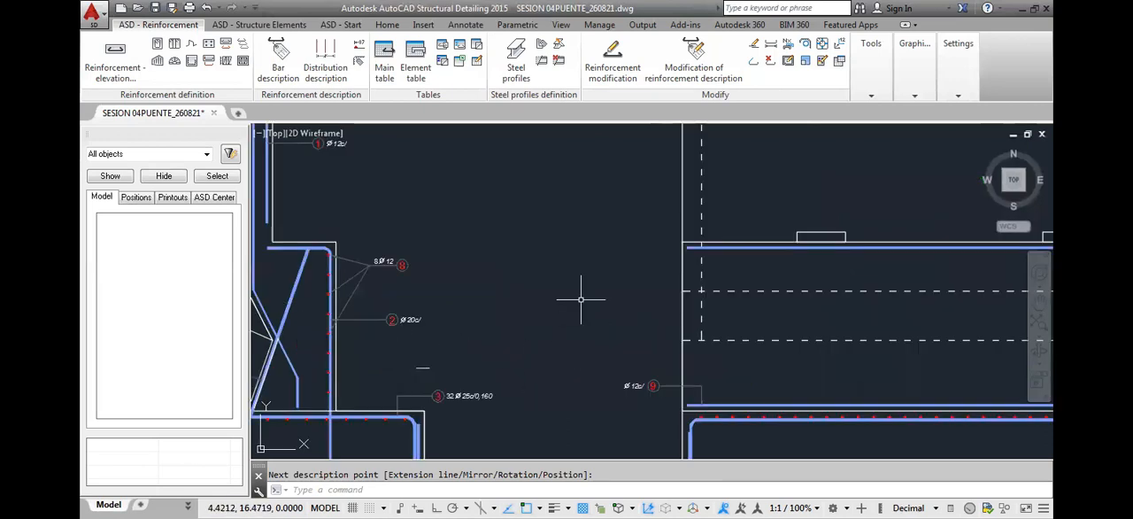
scroll(587, 298, down, 2)
middle_drag(566, 369, 578, 342)
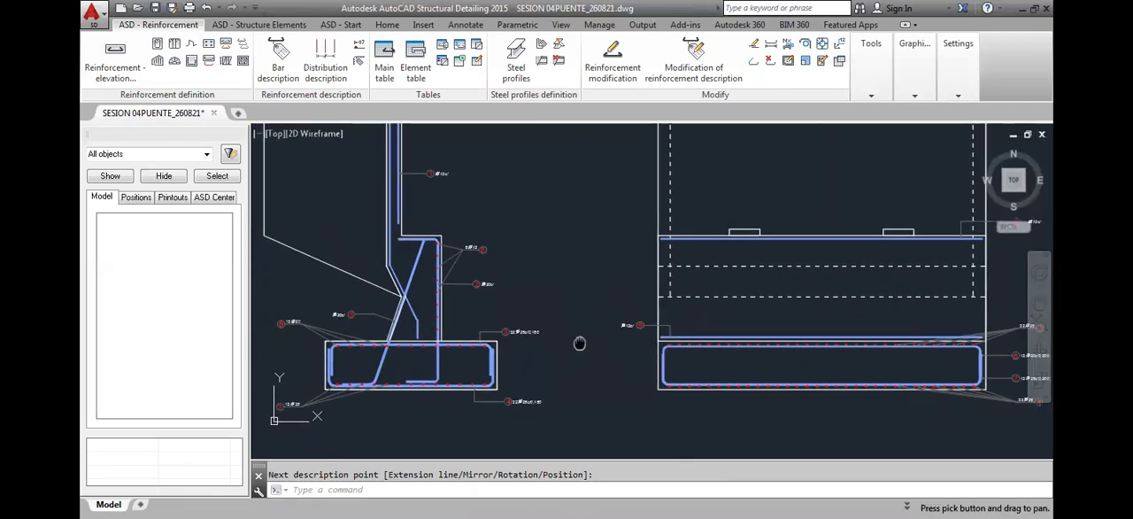
middle_drag(585, 400, 663, 354)
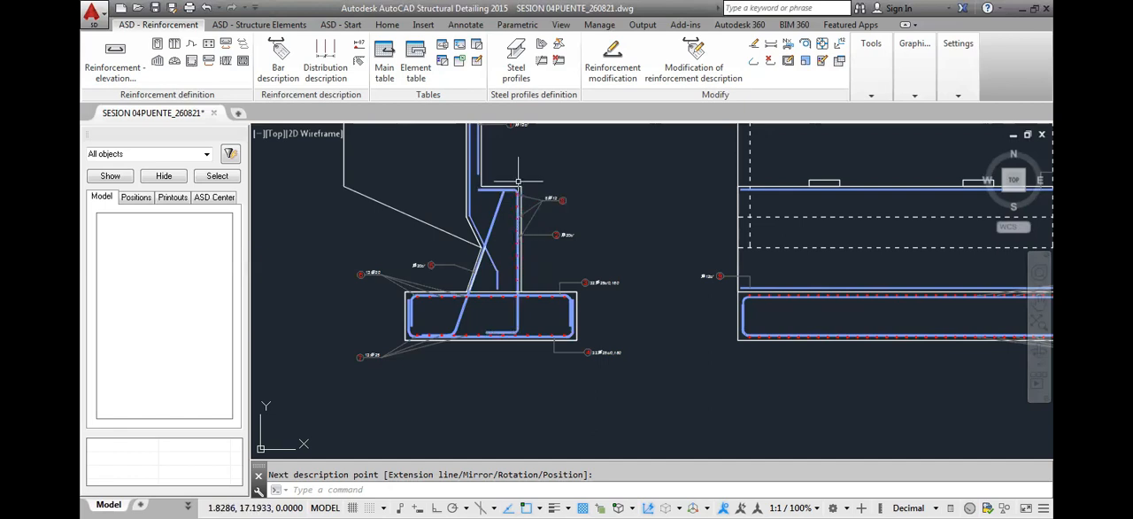
scroll(513, 261, up, 4)
middle_drag(500, 331, 511, 277)
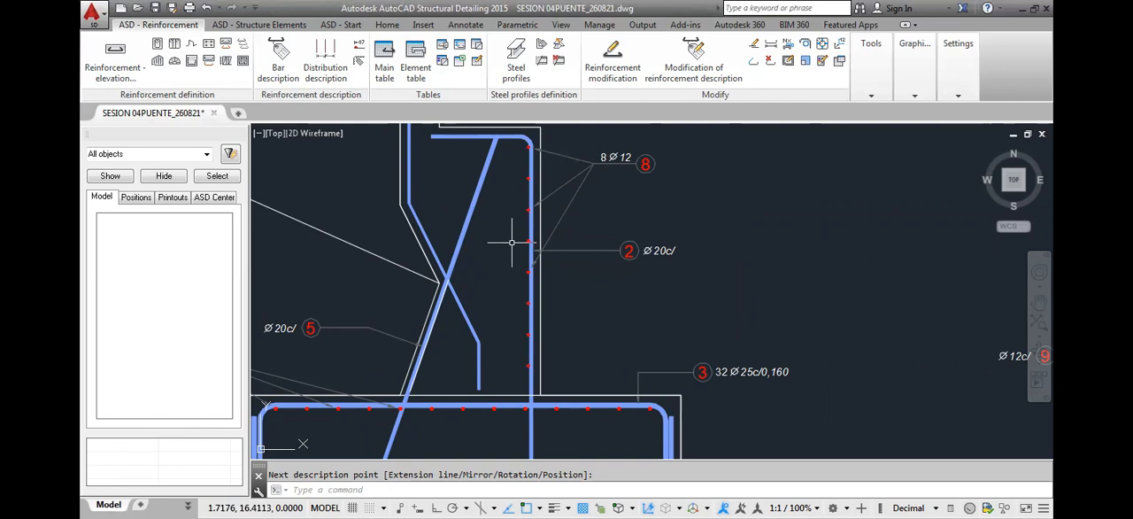
scroll(511, 241, down, 4)
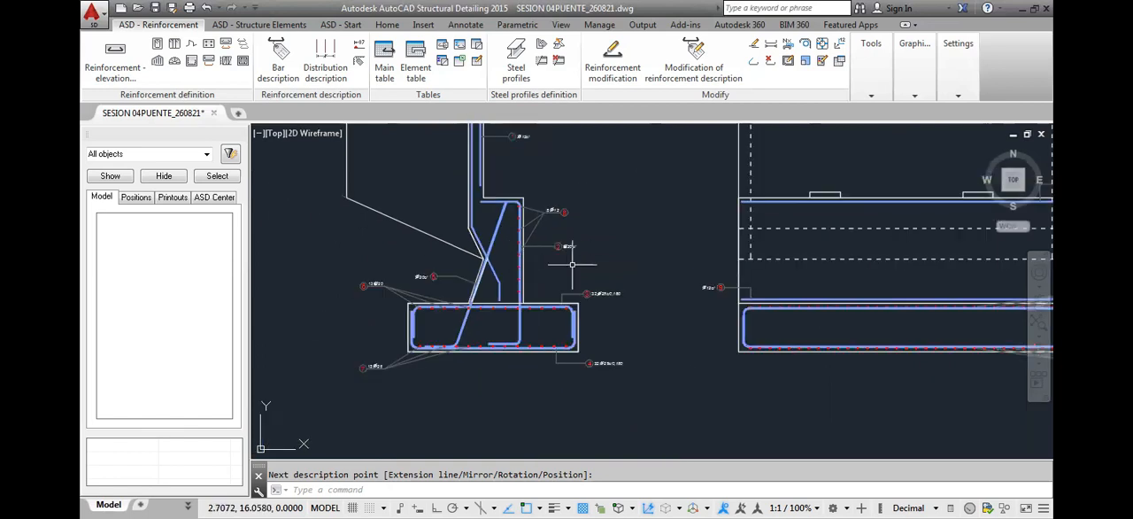
Start a point reinforcement from the front elevation's position 9 bar and insert a single bar point at the foot of the sloped position 5 bar
click(209, 45)
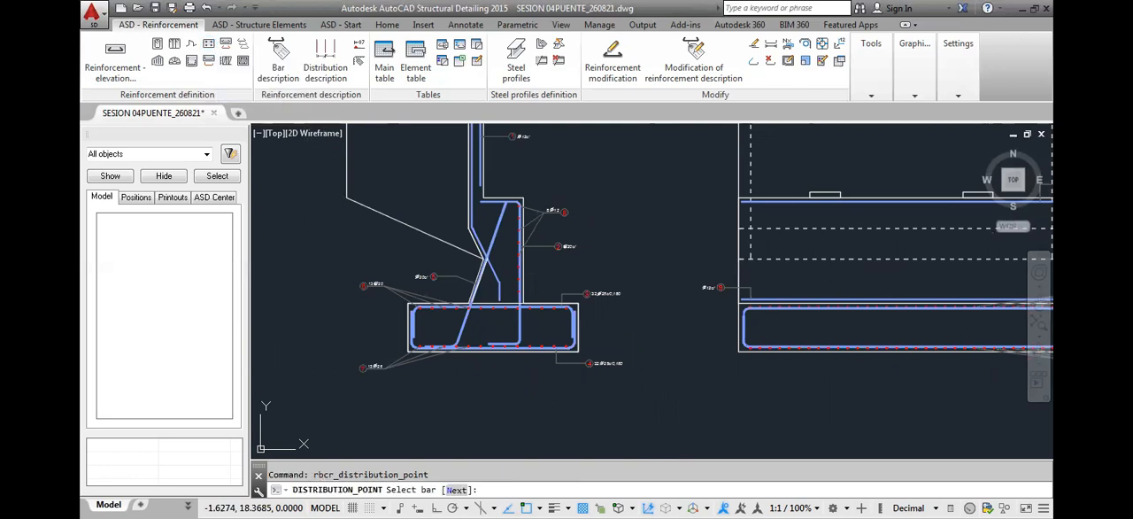
click(505, 233)
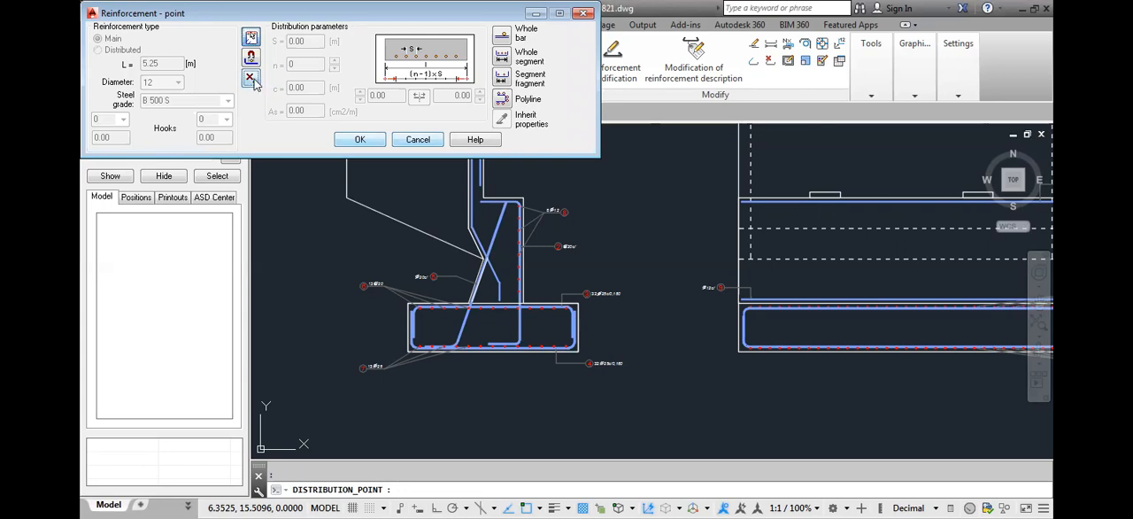
click(251, 80)
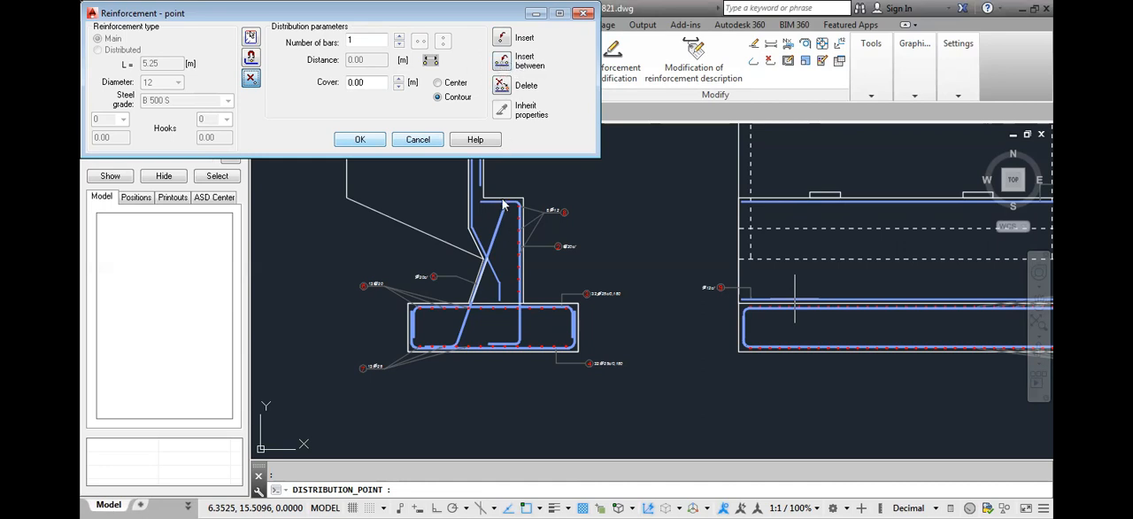
click(503, 40)
scroll(536, 293, up, 10)
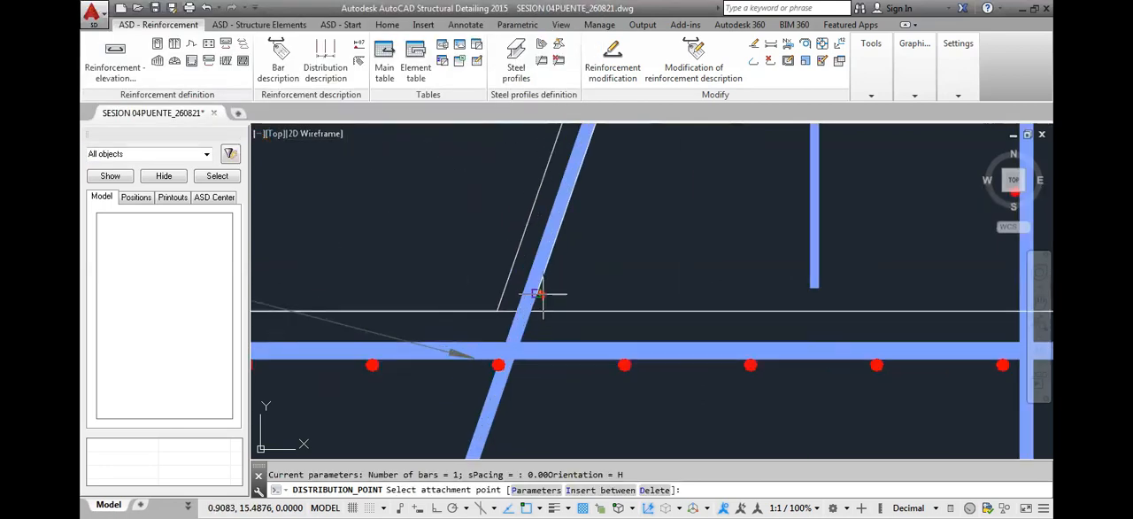
click(536, 293)
Insert four more single bar points up the inner side of the sloped position 5 bar, ending where it crosses the bent bar
middle_drag(569, 213, 531, 312)
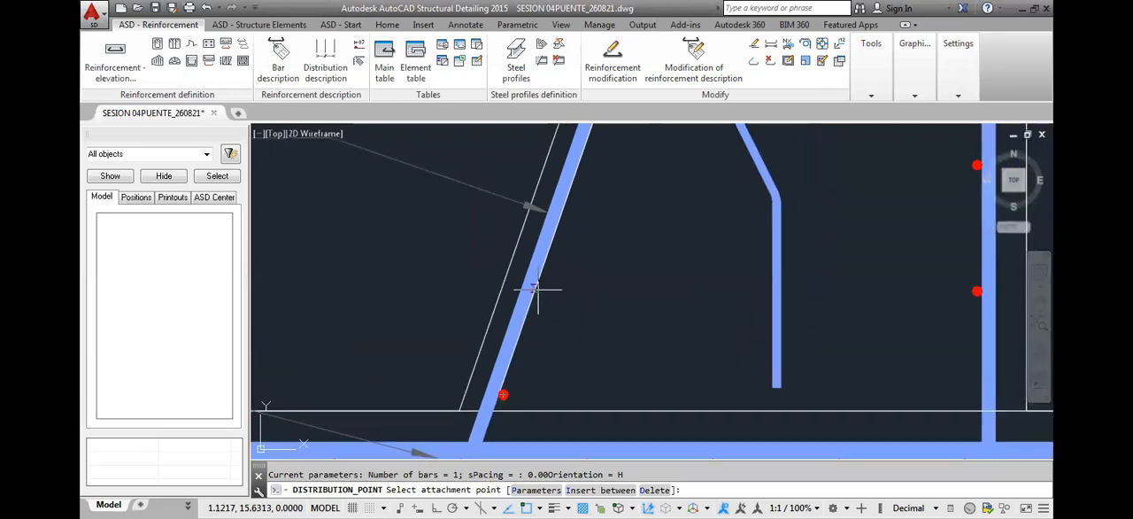
click(540, 287)
middle_drag(556, 228, 509, 373)
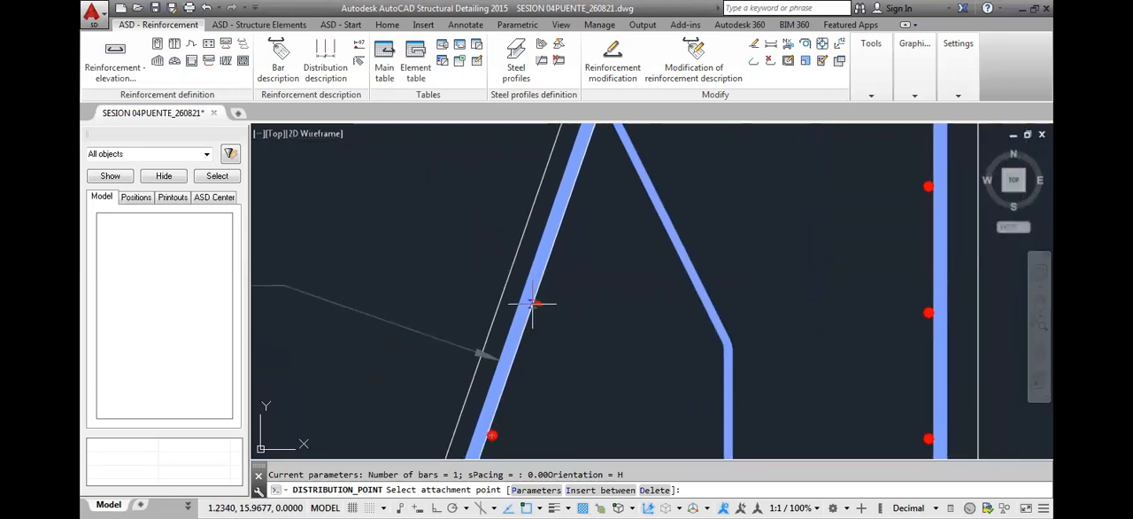
click(528, 301)
middle_drag(561, 261, 540, 345)
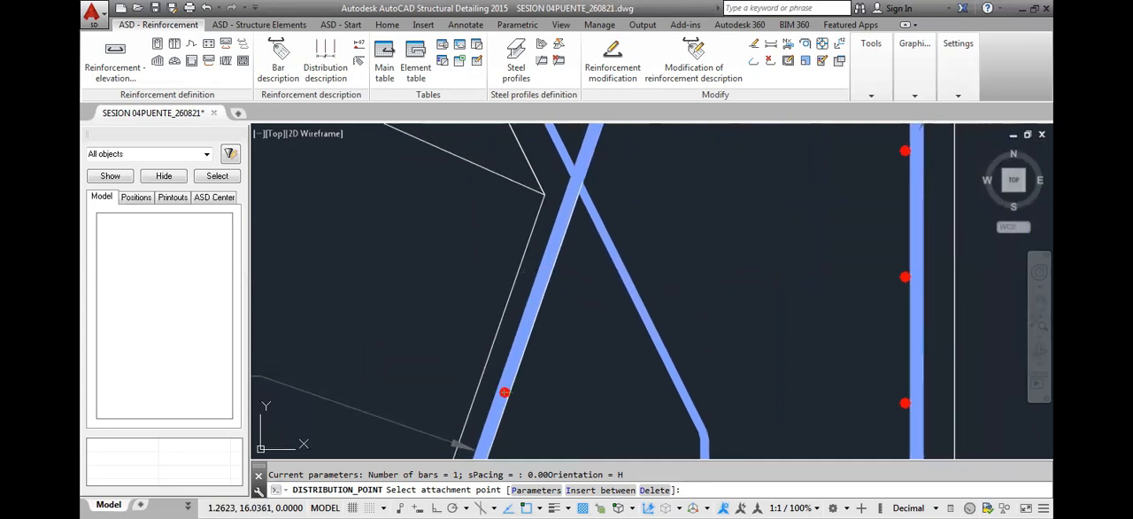
scroll(567, 265, down, 2)
scroll(555, 257, up, 2)
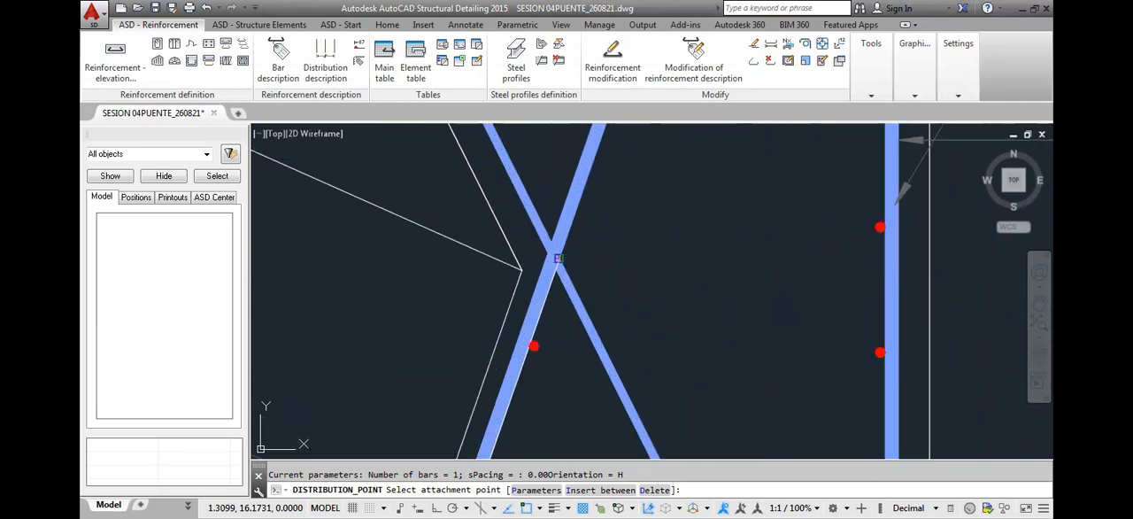
scroll(558, 261, down, 2)
middle_drag(564, 370, 577, 296)
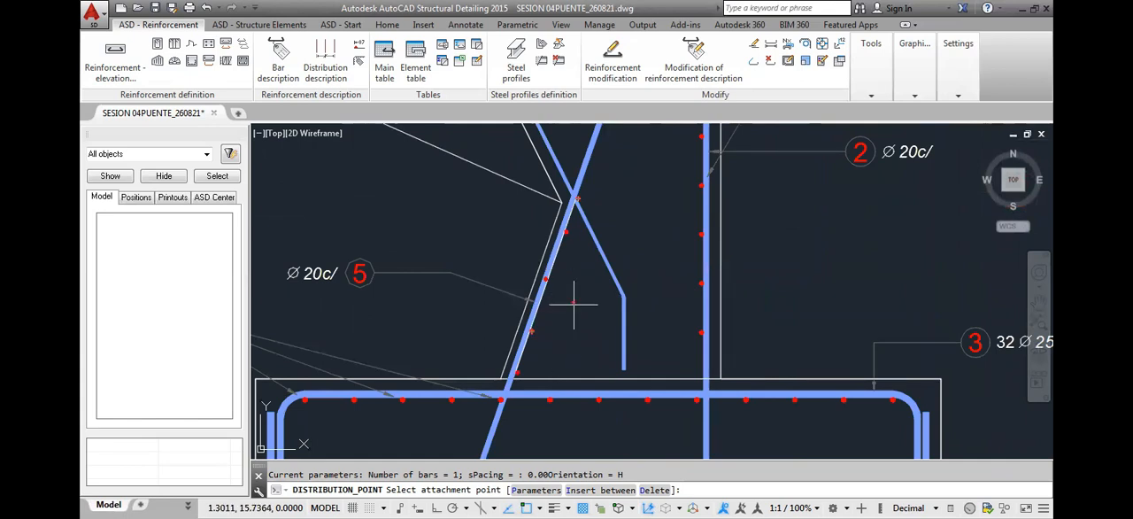
click(578, 197)
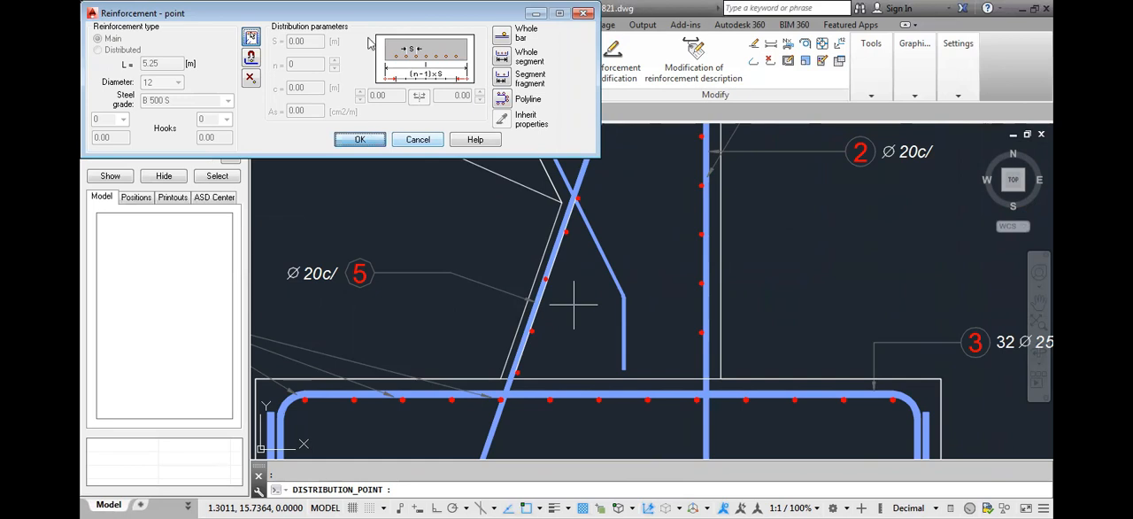
Accept the inserted points and place their position 9 description, with number and diameter, outside the stem's sloped face above the position 5 label
key(Return)
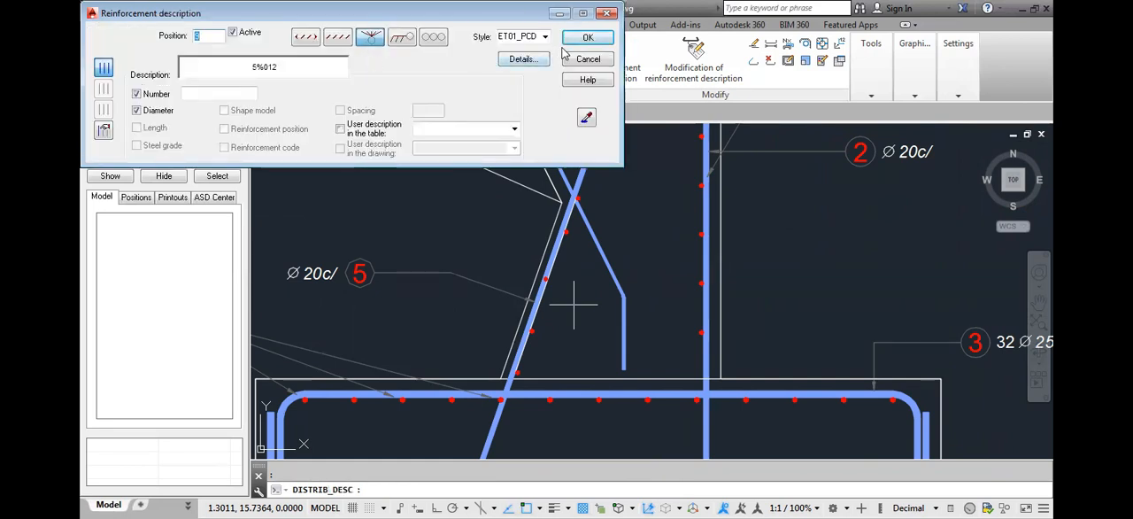
click(587, 37)
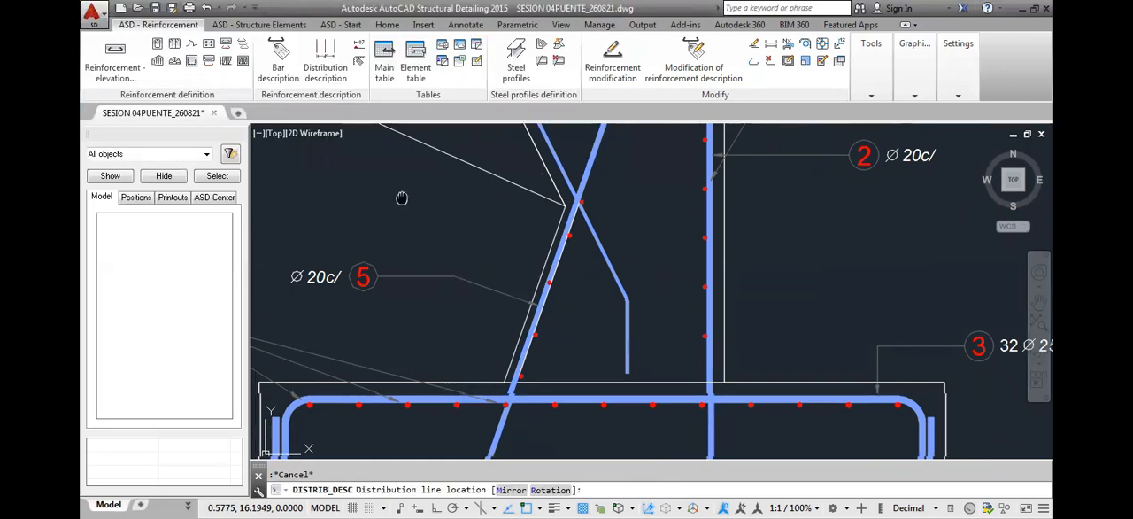
middle_drag(401, 197, 405, 203)
click(407, 208)
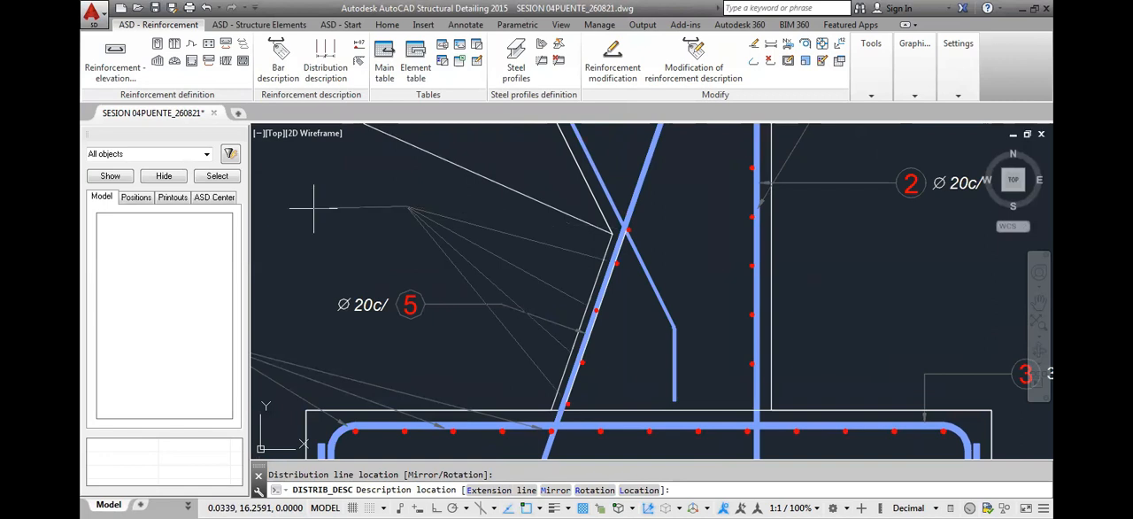
key(F8)
click(345, 205)
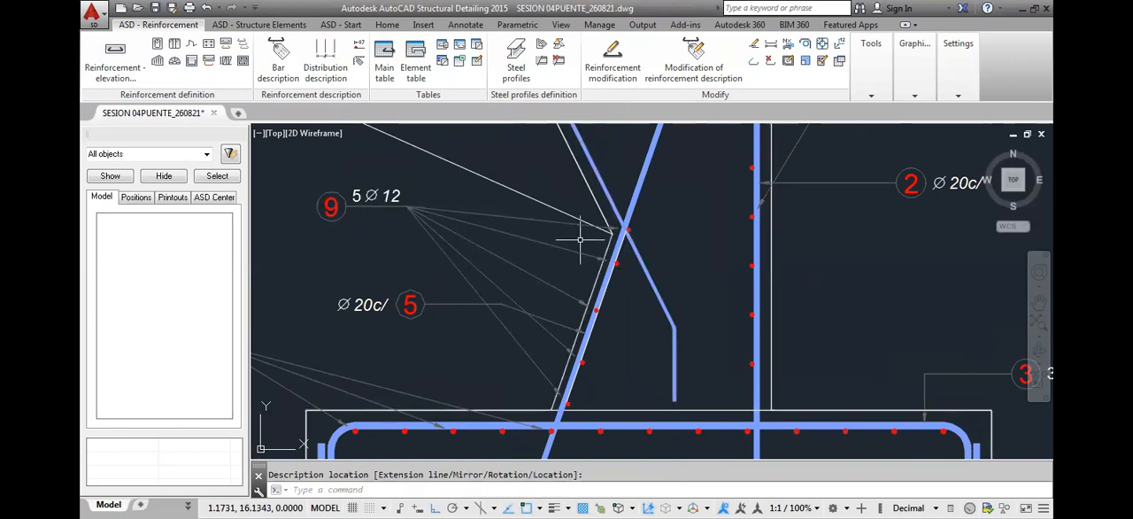
Compare the position 9 descriptions in the stem section and the front elevation, and check the spacing of the inserted points
scroll(602, 275, down, 4)
middle_drag(615, 289, 553, 296)
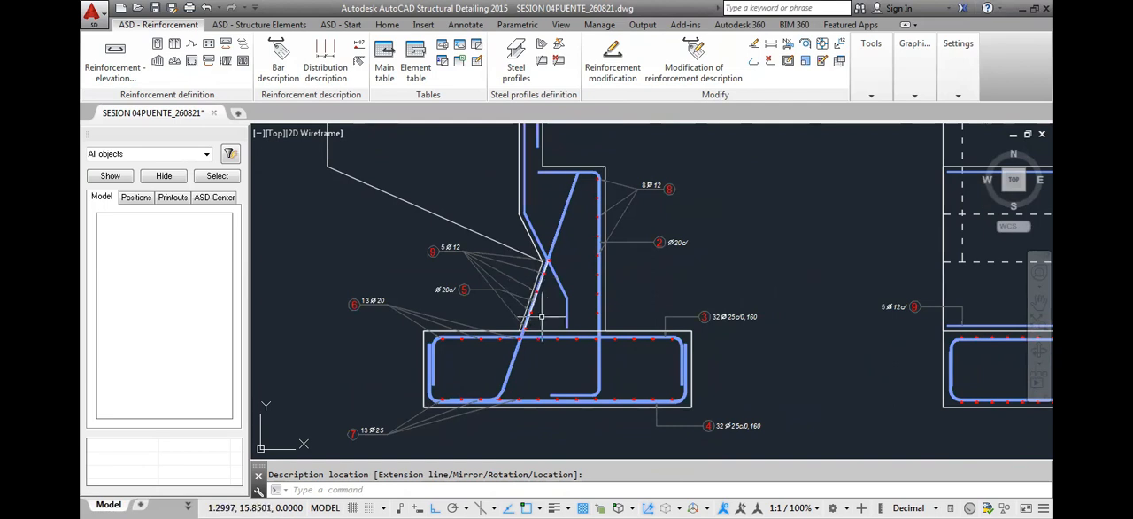
scroll(557, 293, down, 2)
middle_drag(761, 306, 607, 316)
scroll(584, 301, up, 5)
scroll(581, 296, up, 2)
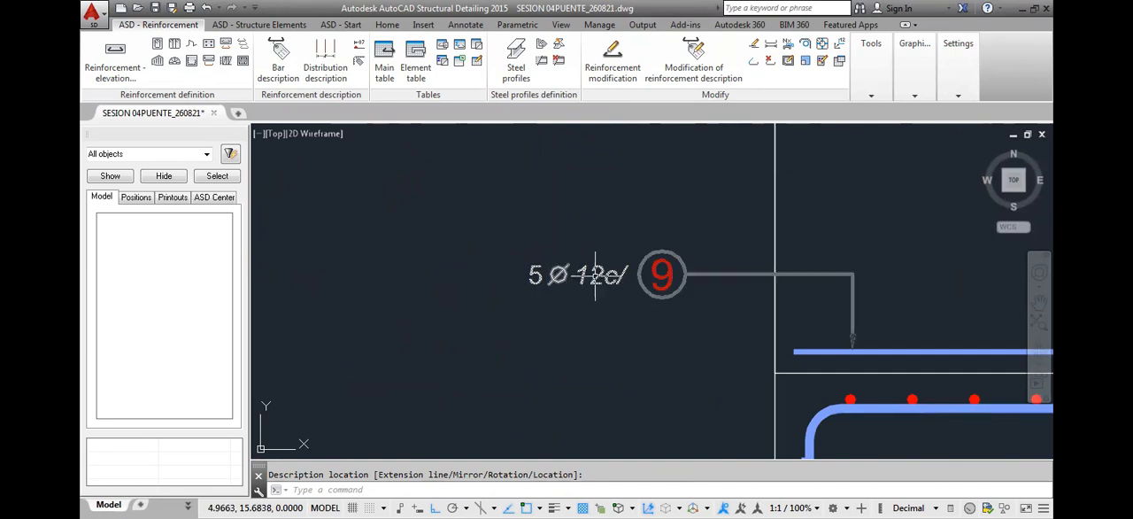
scroll(595, 274, down, 3)
scroll(596, 268, up, 2)
scroll(333, 235, up, 4)
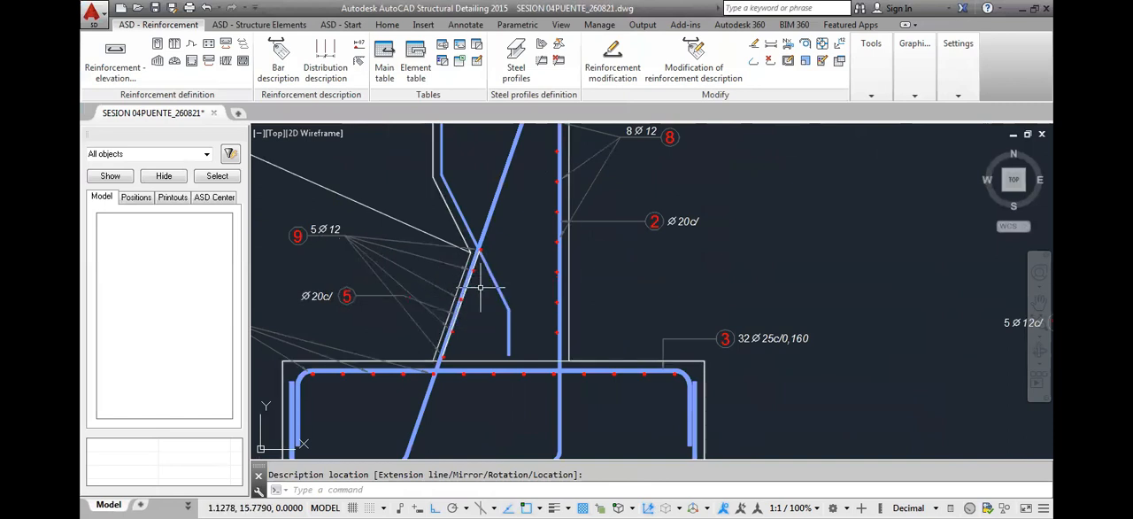
Delete the position 9 bar points and their description from the stem section
click(299, 233)
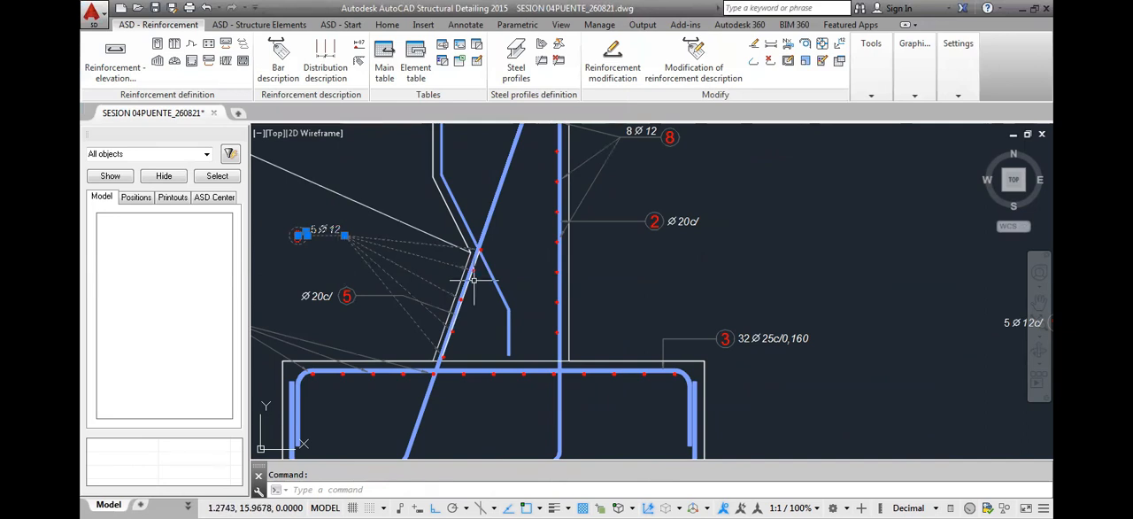
scroll(487, 256, up, 4)
key(Escape)
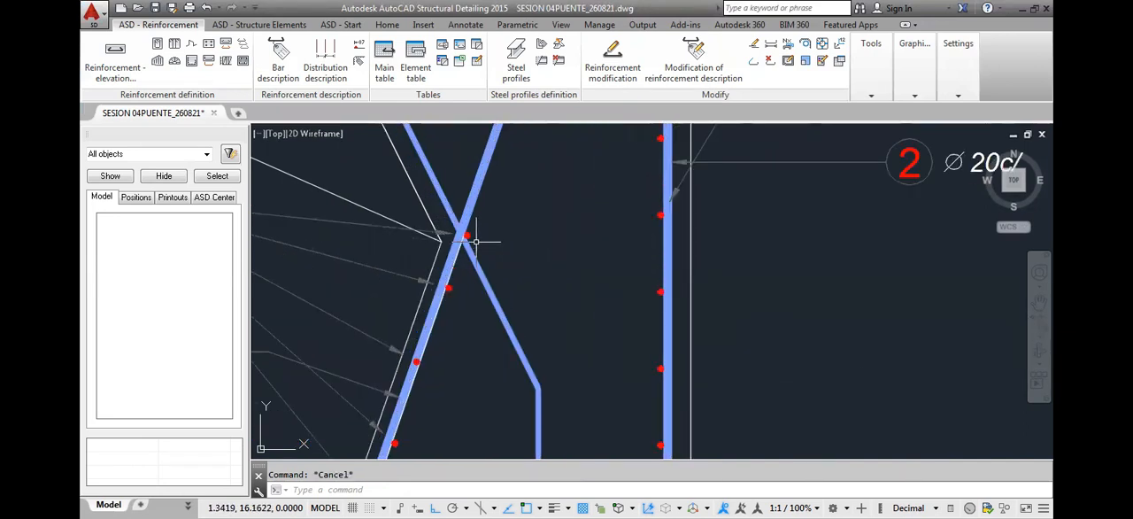
key(Delete)
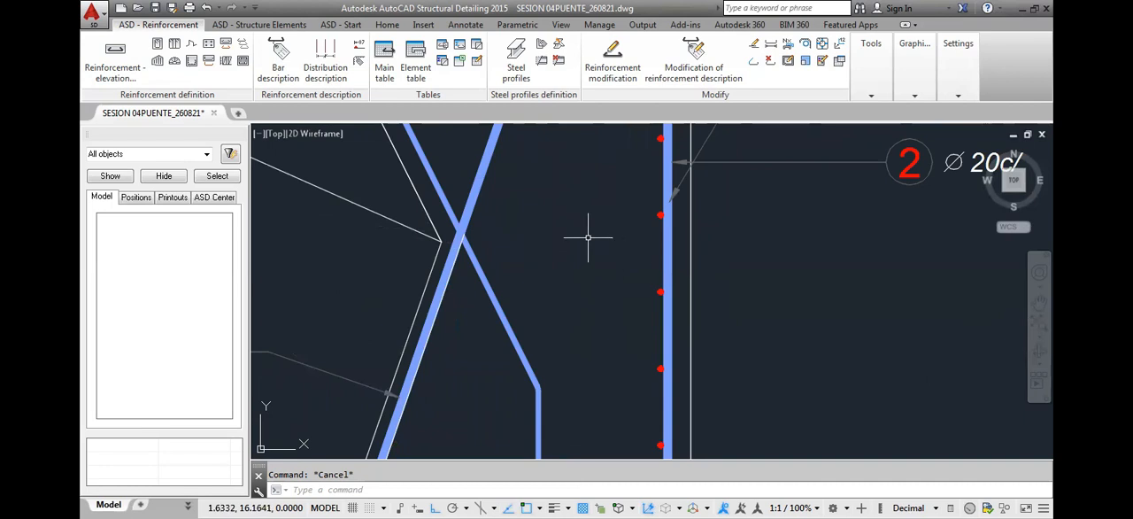
Start a polyline point distribution from the front elevation's position 9 bar along the inner side of the stem section's sloped position 5 bar
scroll(587, 235, down, 3)
scroll(594, 256, down, 4)
scroll(749, 270, up, 4)
scroll(749, 274, down, 3)
scroll(841, 283, down, 2)
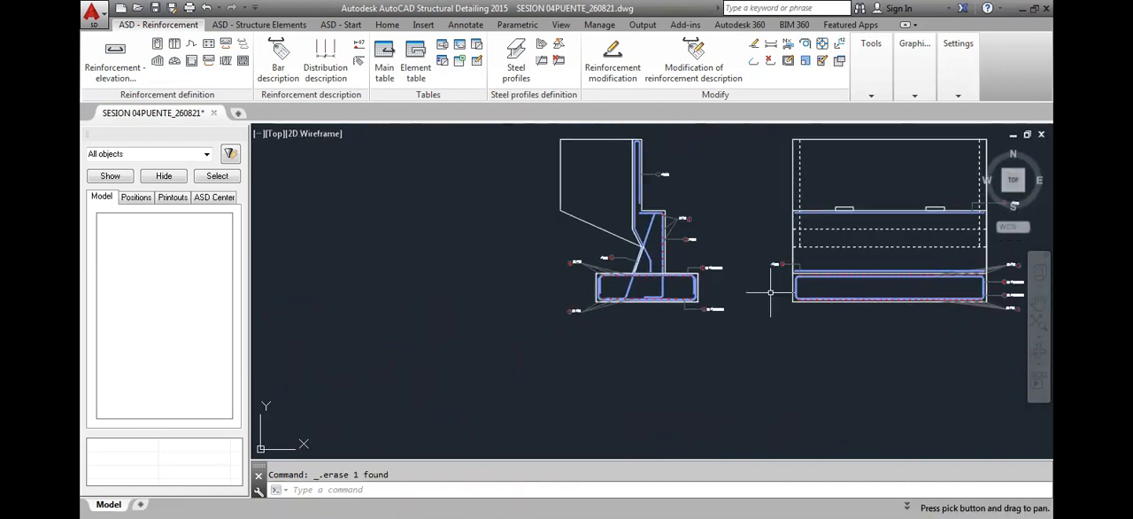
click(208, 45)
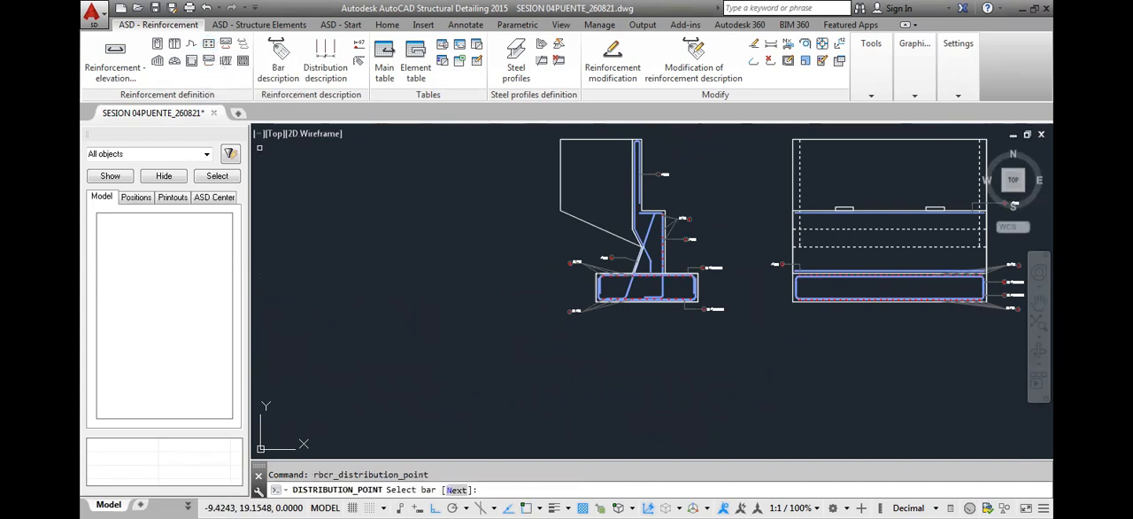
scroll(828, 265, up, 4)
click(827, 277)
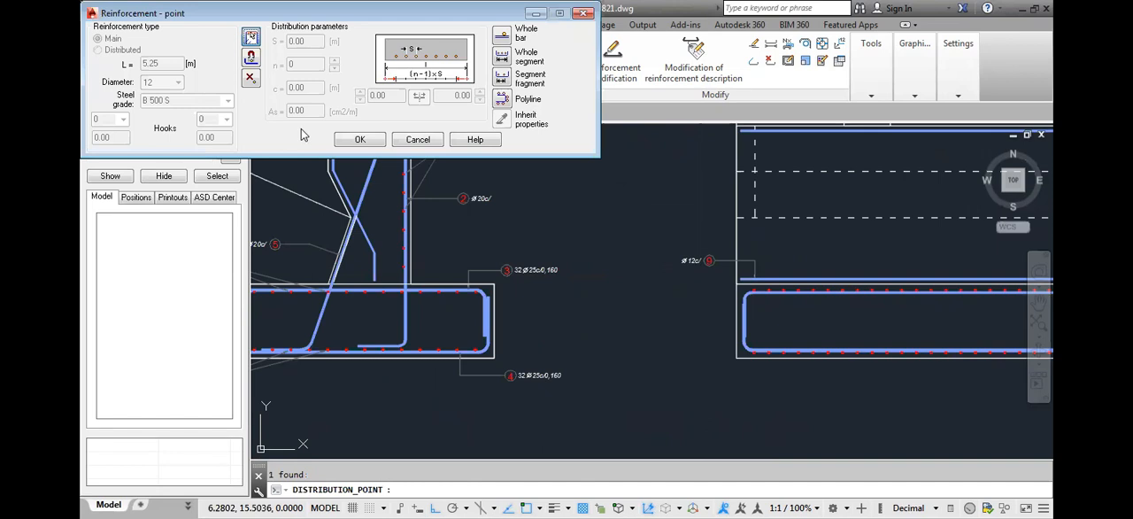
click(502, 99)
scroll(344, 234, up, 5)
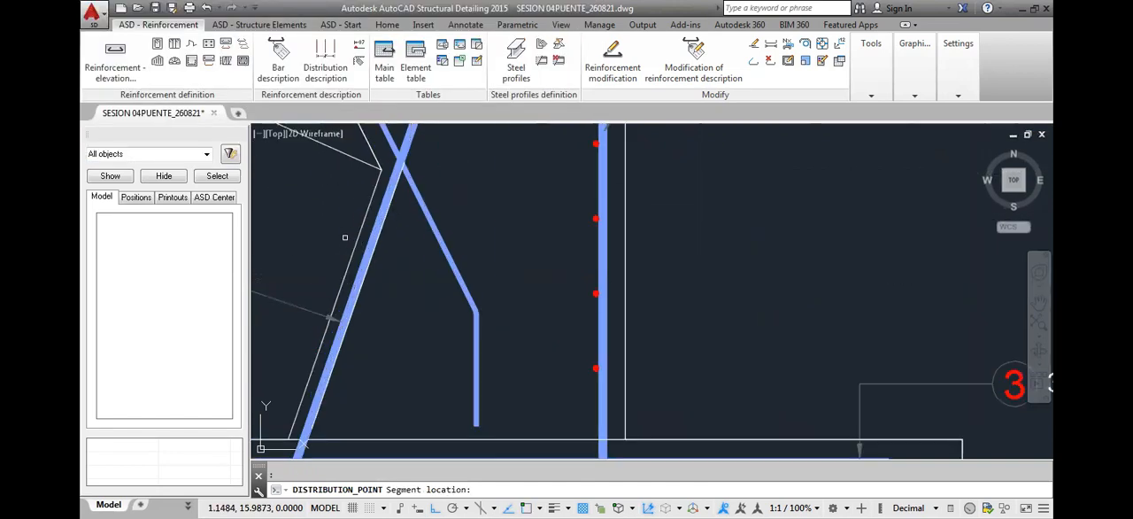
click(374, 249)
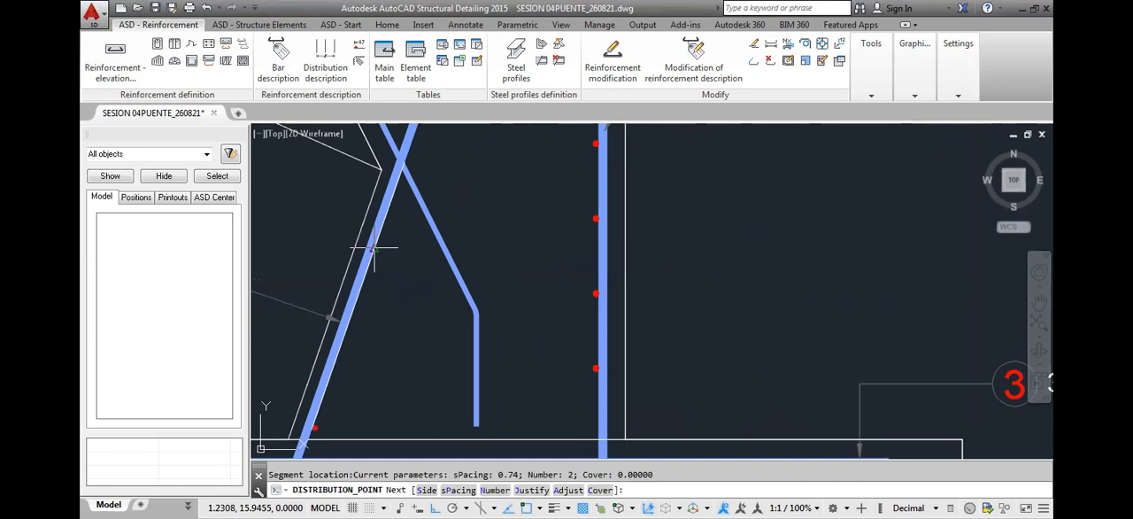
scroll(477, 219, down, 4)
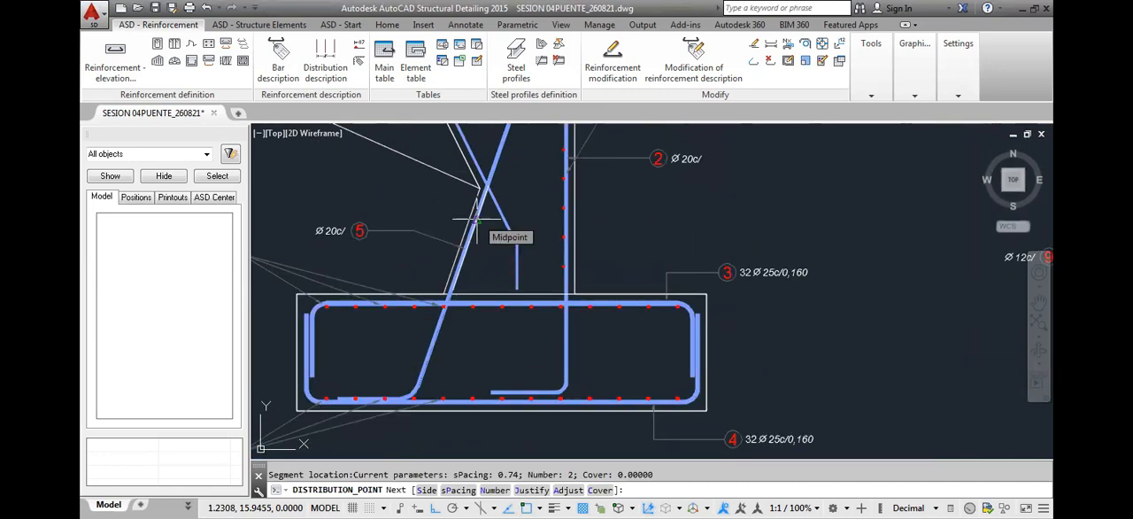
click(477, 219)
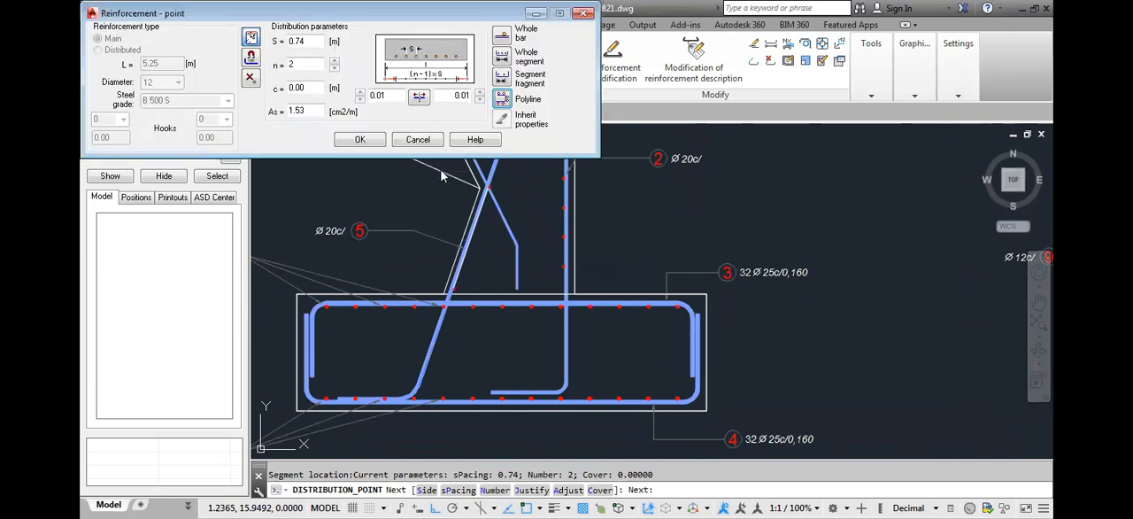
Try a 0.20 m spacing with four position 9 bars and zero offset at the upper end of the sloped distribution
double_click(310, 41)
text(.)
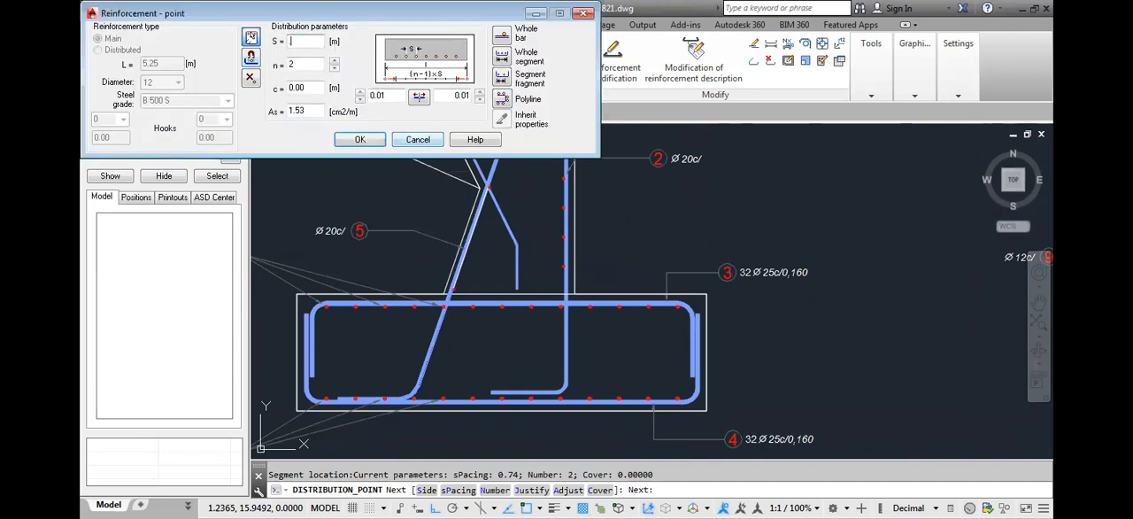
double_click(301, 64)
text(4)
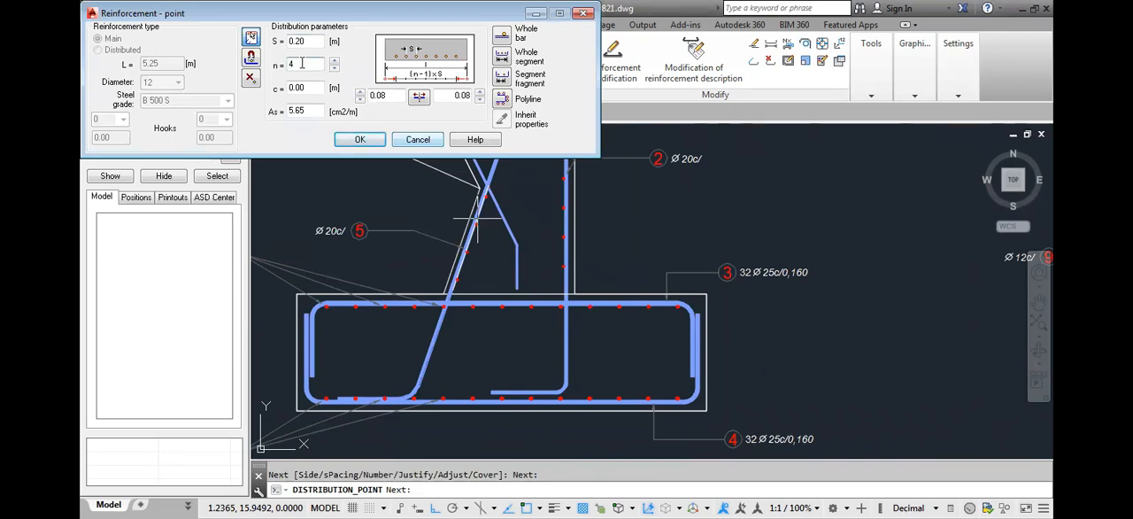
double_click(395, 95)
text(0)
click(461, 96)
double_click(456, 96)
text(0)
click(390, 92)
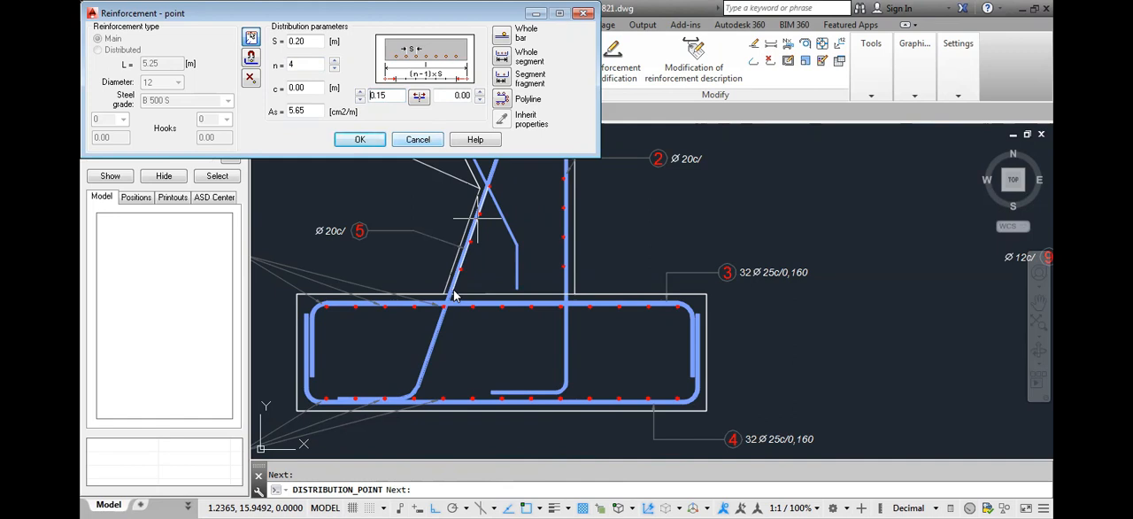
Fit six position 9 bars with zero offset at both ends of the sloped face, and enter 0.20 m as the spacing
double_click(295, 41)
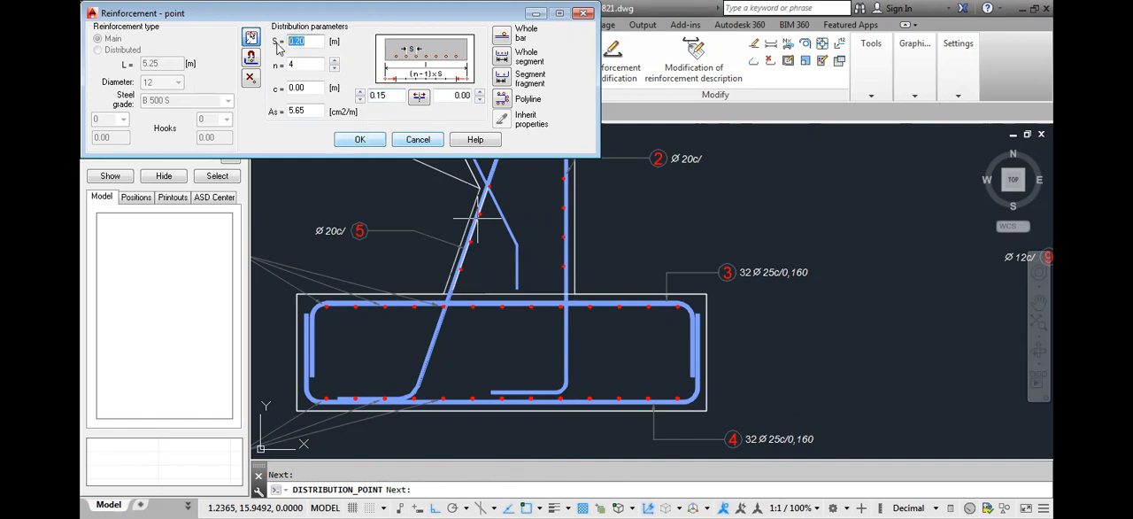
text(.15)
click(393, 95)
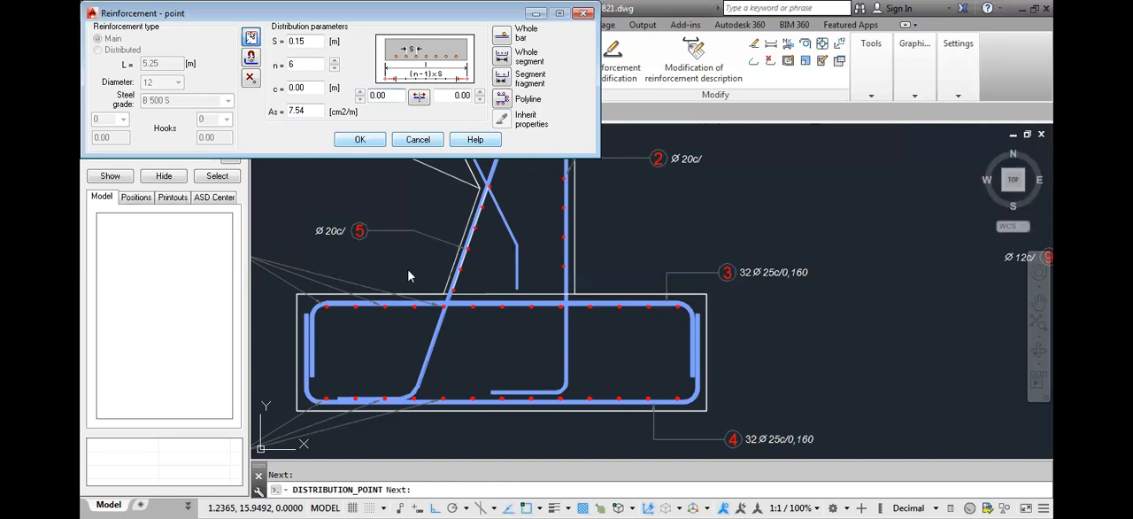
drag(319, 44, 270, 52)
text(0.20)
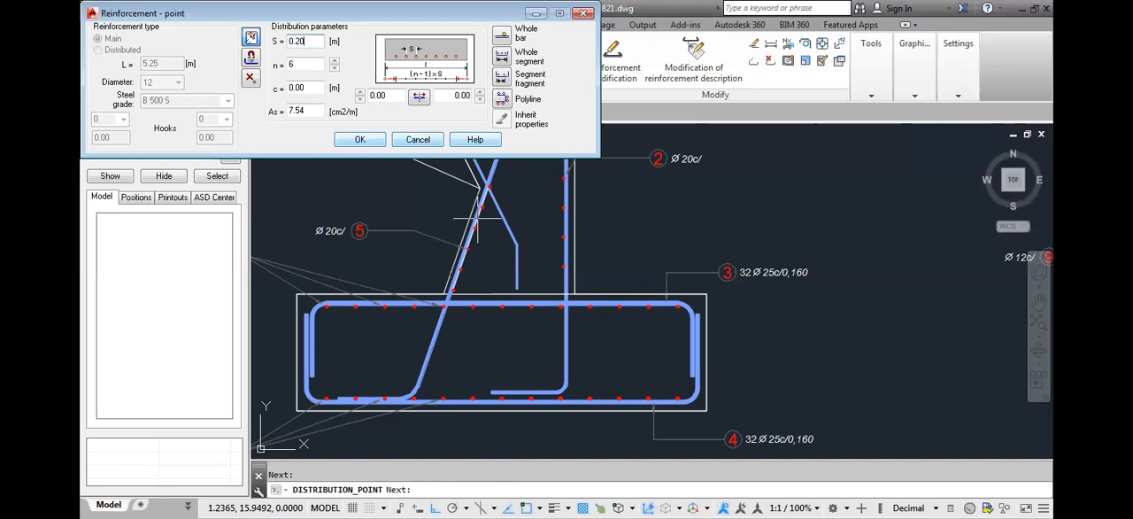
click(520, 395)
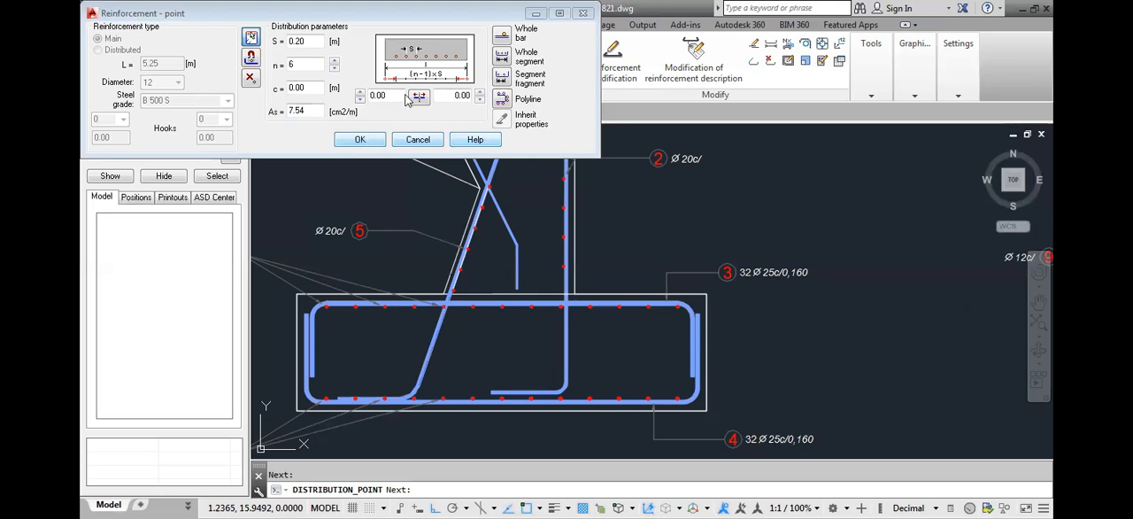
Accept the point distribution and place its position 9 description, with number and diameter, outside the sloped face above the position 5 label
click(361, 142)
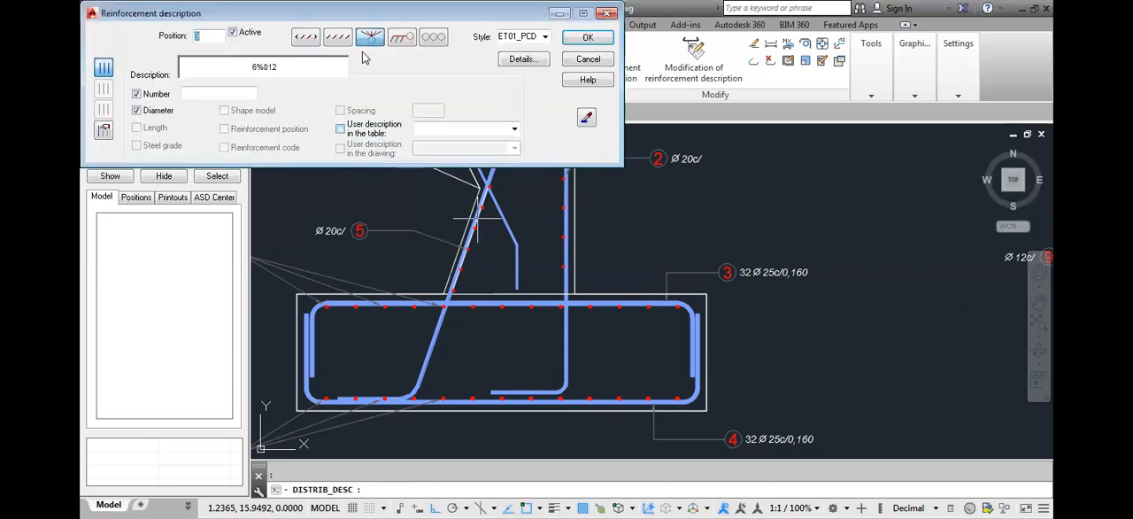
text(9)
click(588, 36)
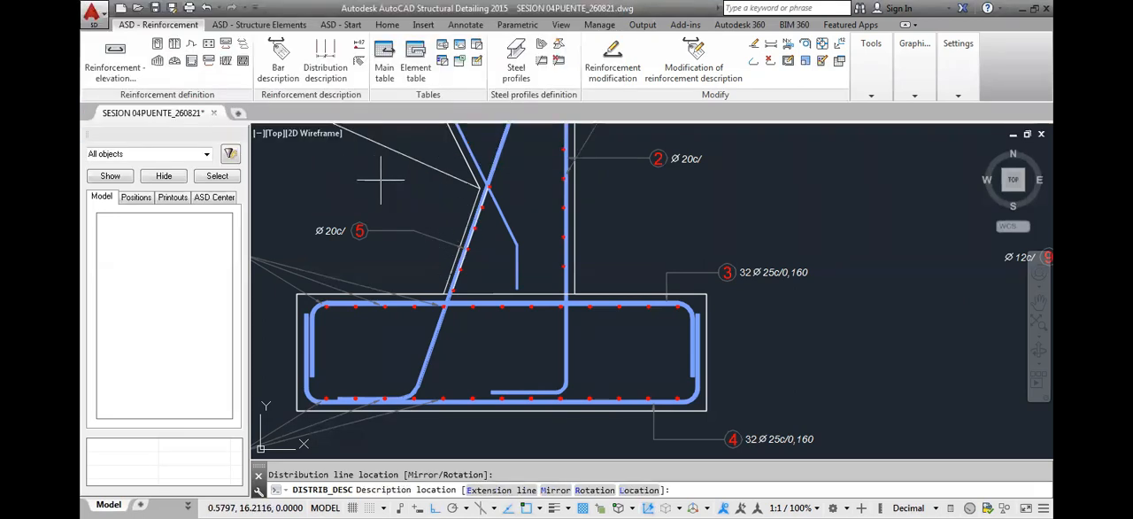
click(343, 178)
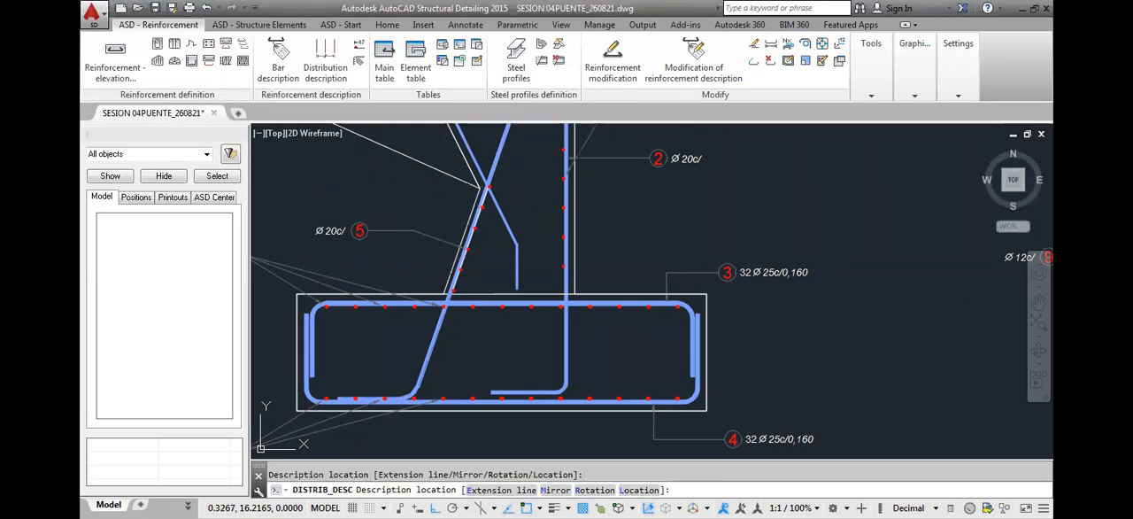
scroll(483, 199, down, 2)
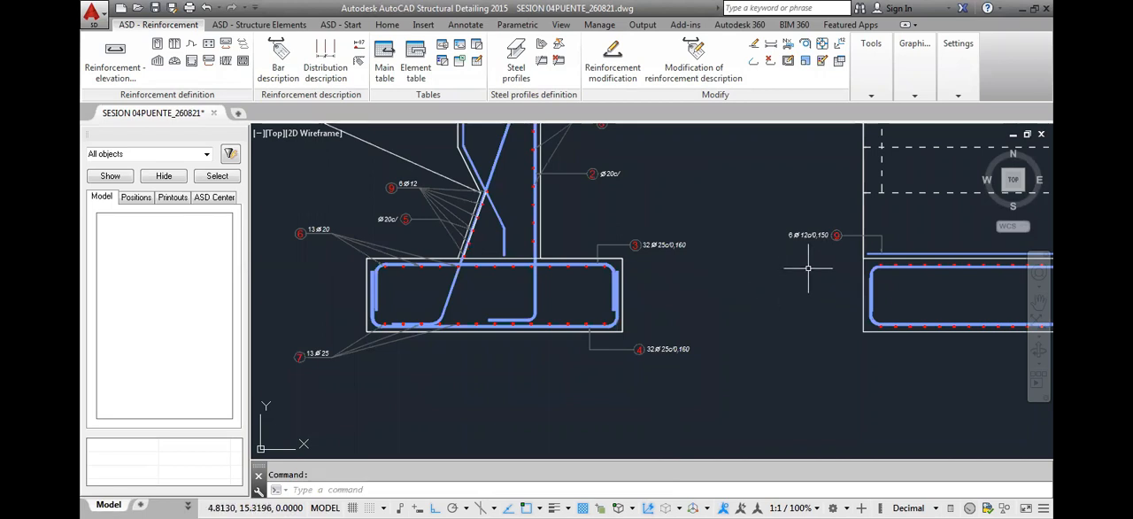
Compare the position 9 descriptions in both views, and modify the section's point distribution to a 0.20 m spacing
scroll(807, 237, up, 2)
scroll(815, 230, up, 2)
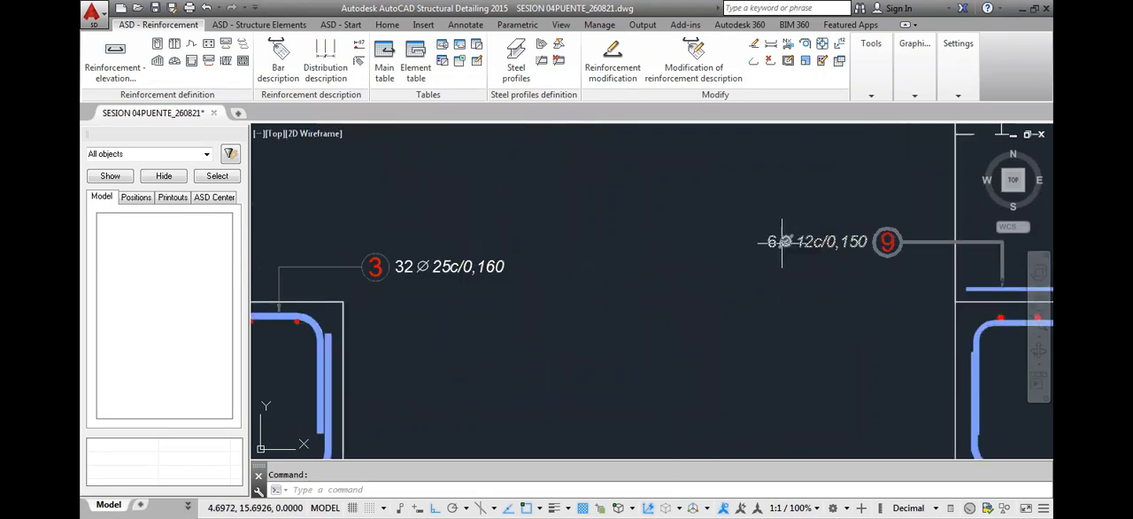
scroll(780, 248, down, 4)
scroll(390, 207, up, 3)
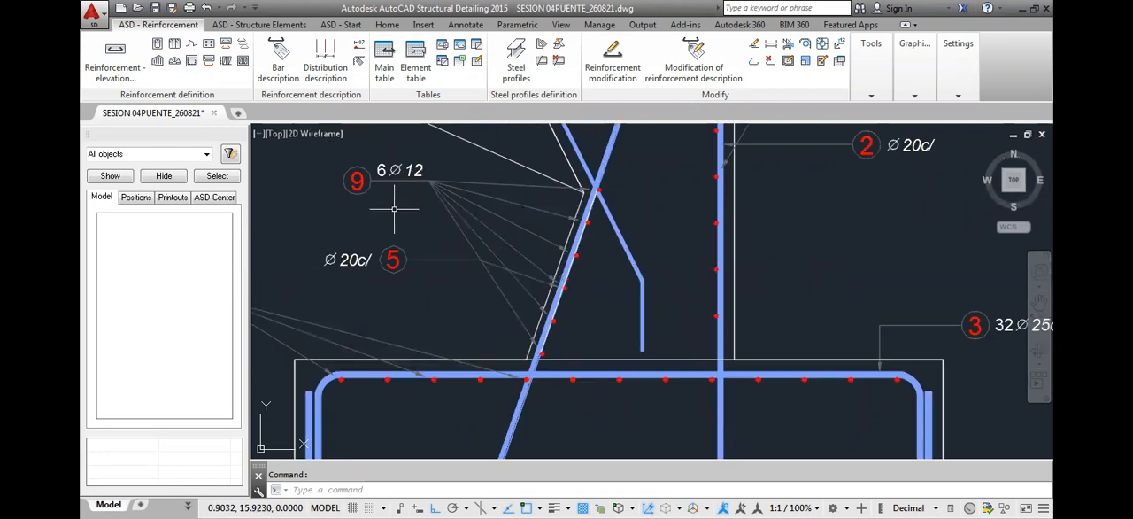
click(591, 228)
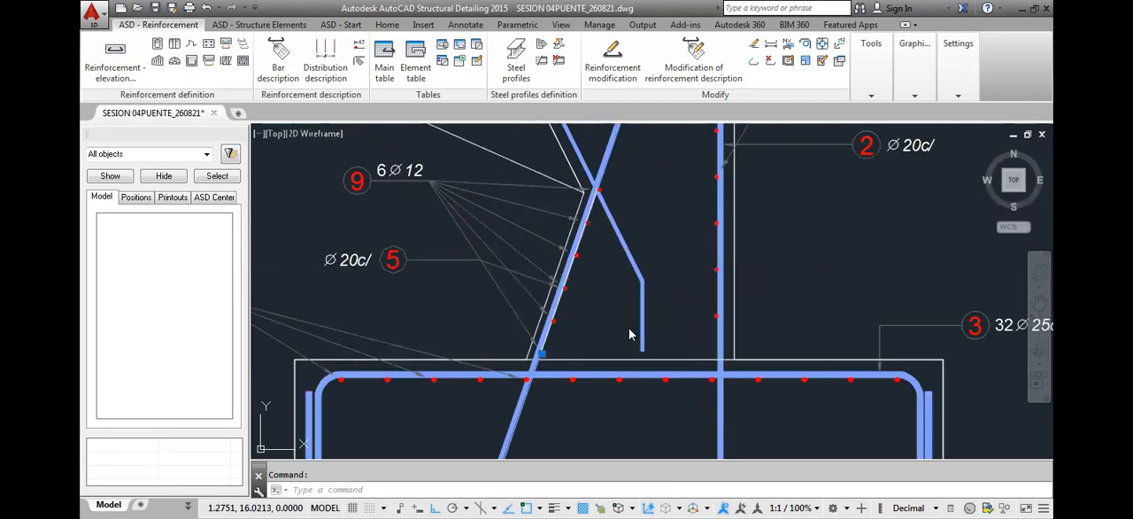
right_click(589, 227)
drag(313, 42, 263, 45)
text(.20)
click(391, 94)
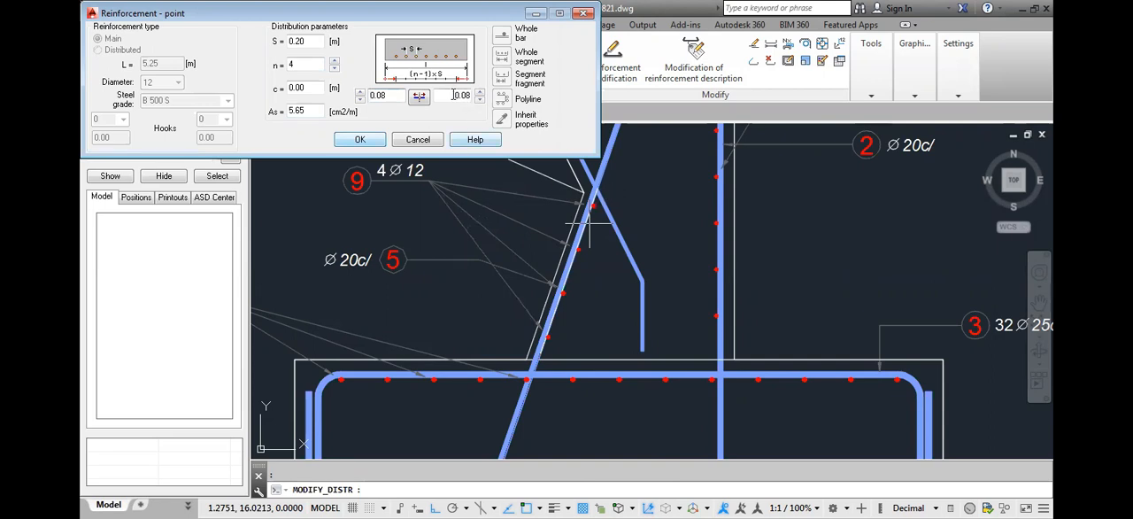
Set the position 9 distribution's upper end offset to 0, shifting the full 0.15 m remainder to the lower end
click(480, 99)
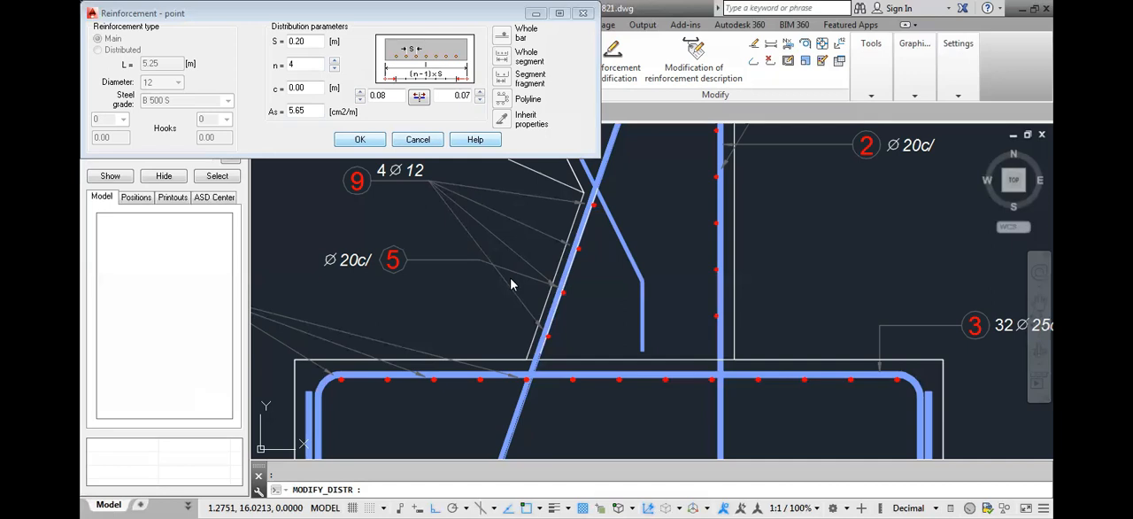
drag(452, 95, 491, 106)
text(0)
click(390, 98)
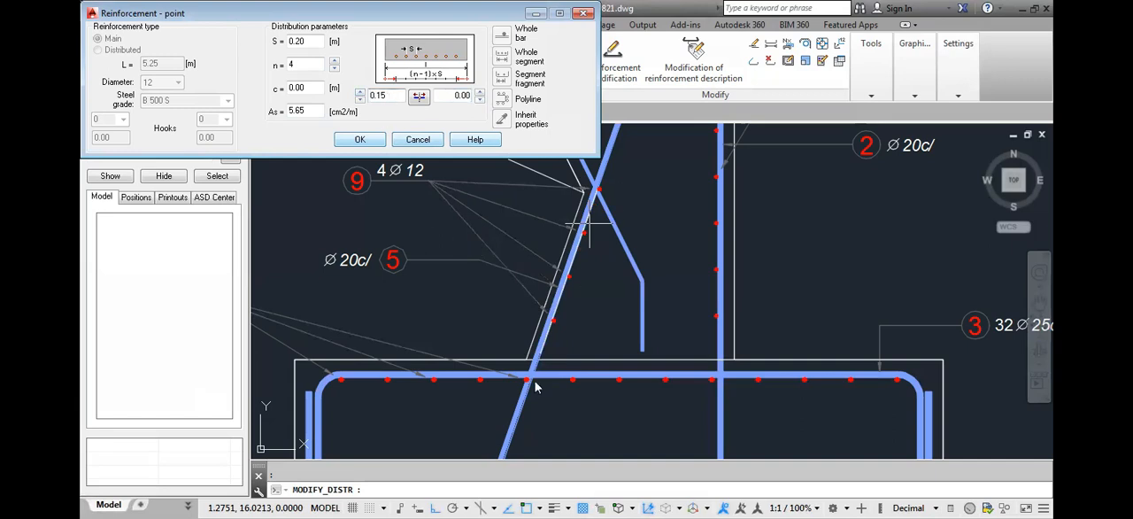
click(506, 458)
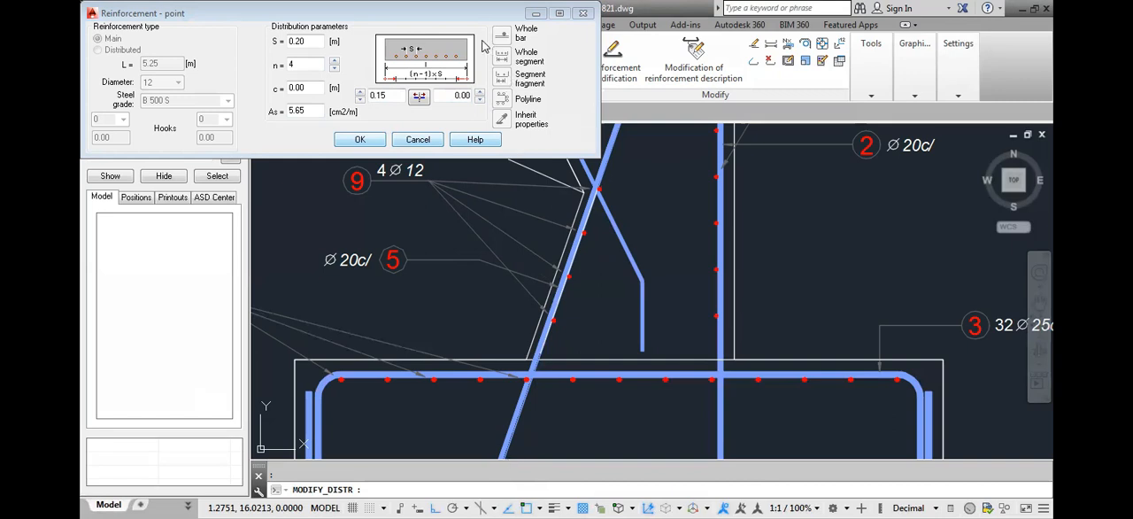
click(457, 20)
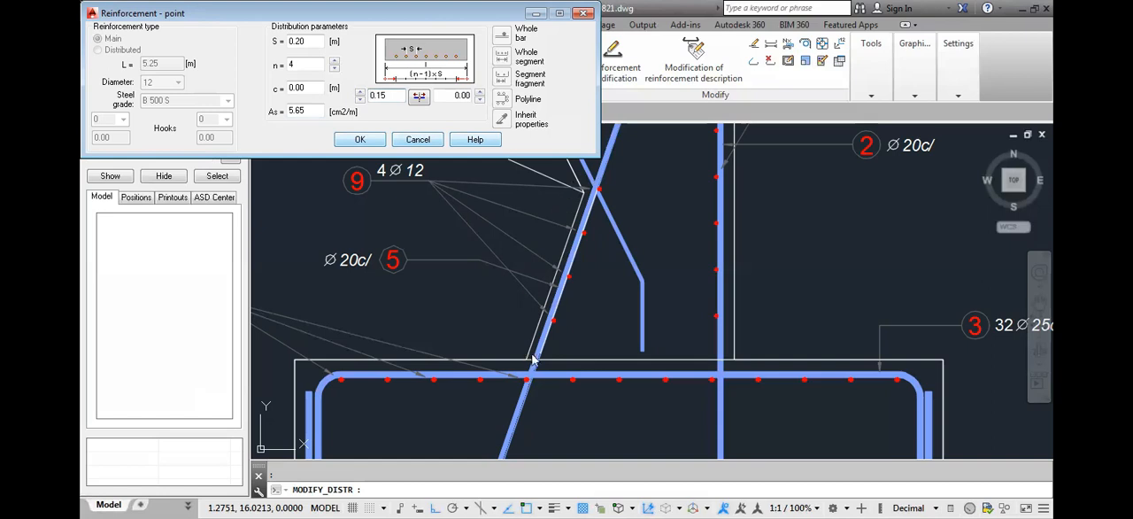
Accept the modified position 9 point distribution and erase only the auxiliary line along the stem's sloped face, keeping the bars and their description
click(548, 398)
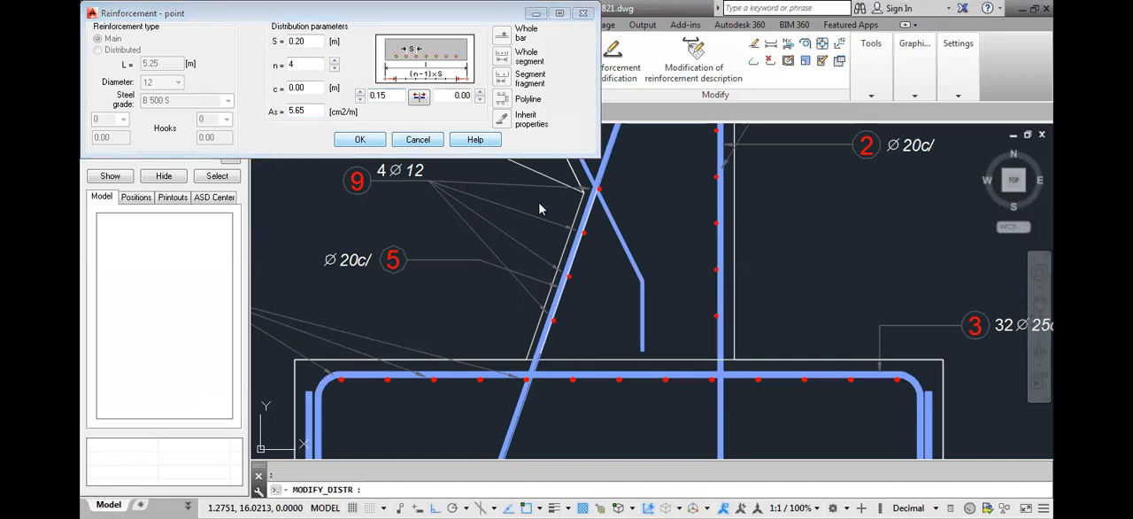
click(364, 141)
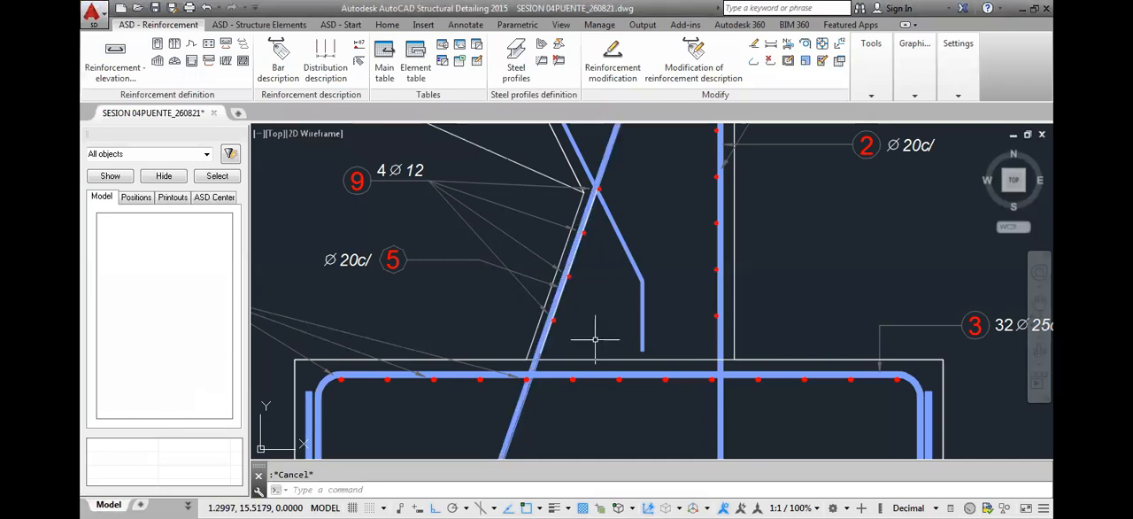
scroll(581, 310, down, 2)
scroll(577, 317, up, 3)
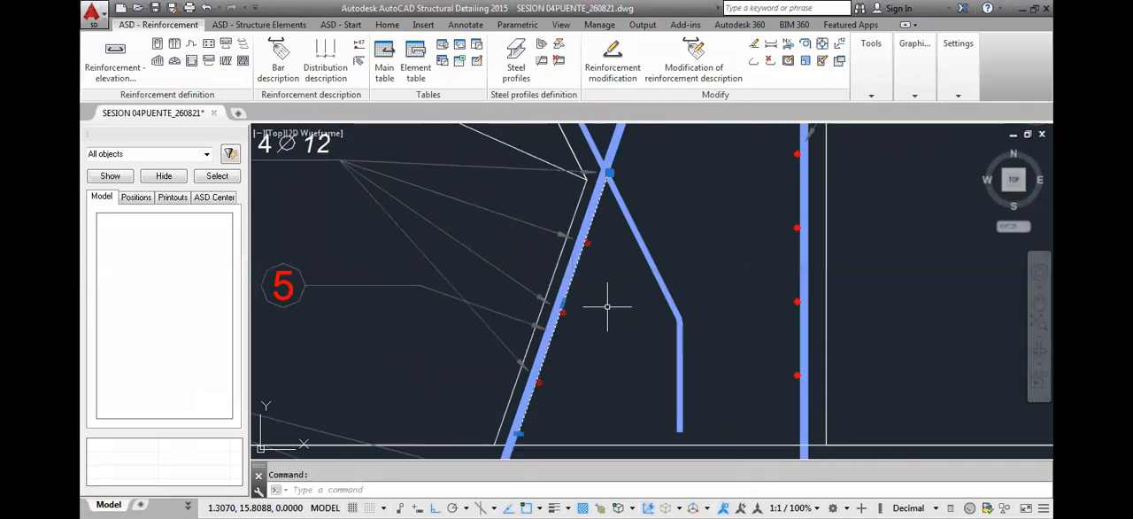
key(Delete)
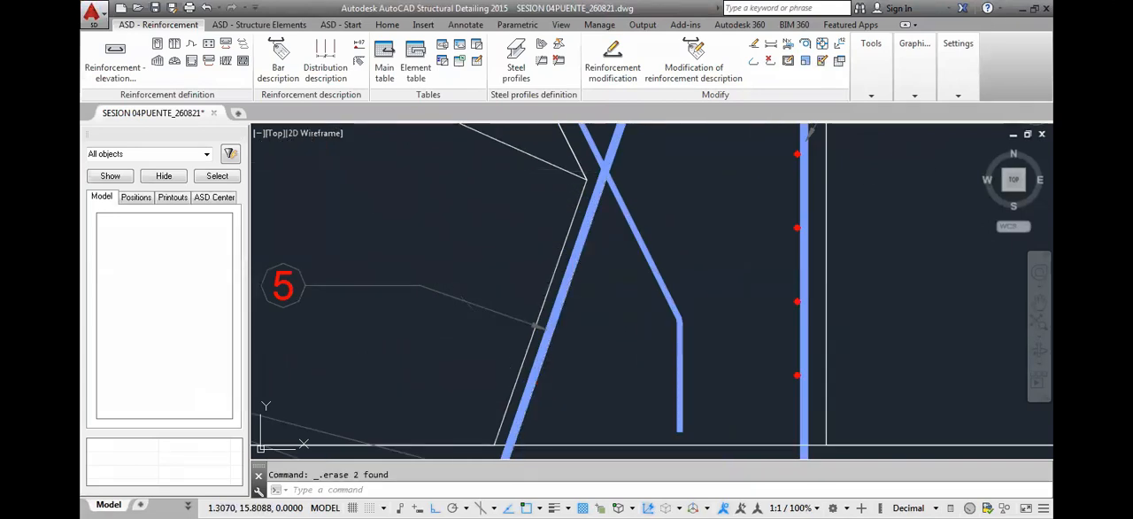
key(ctrl+z)
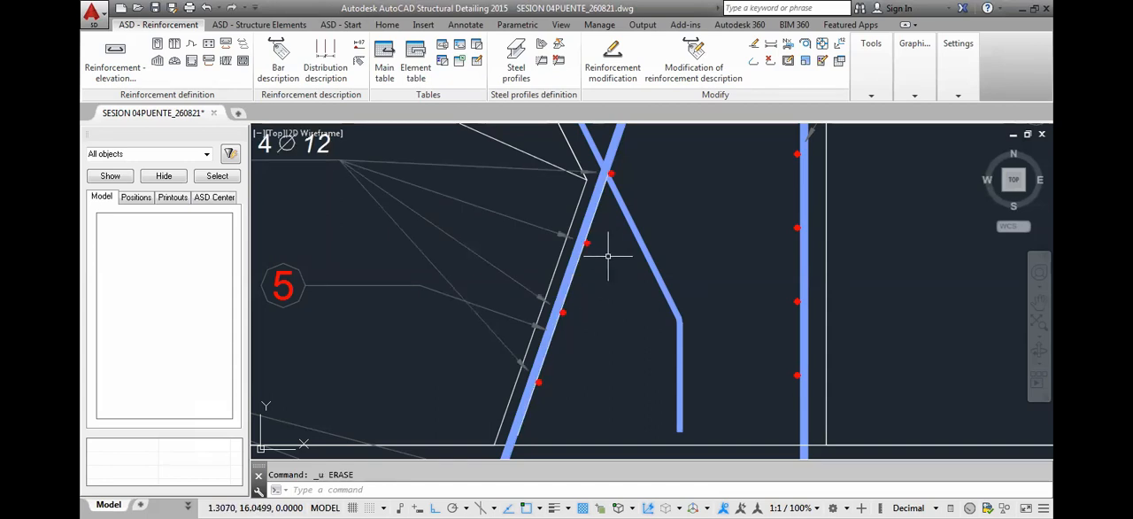
click(607, 170)
key(Delete)
Examine the position 9 bars where the inclined bars cross at the stem's knee, and the reinforcement labels around the whole abutment section
scroll(601, 349, down, 3)
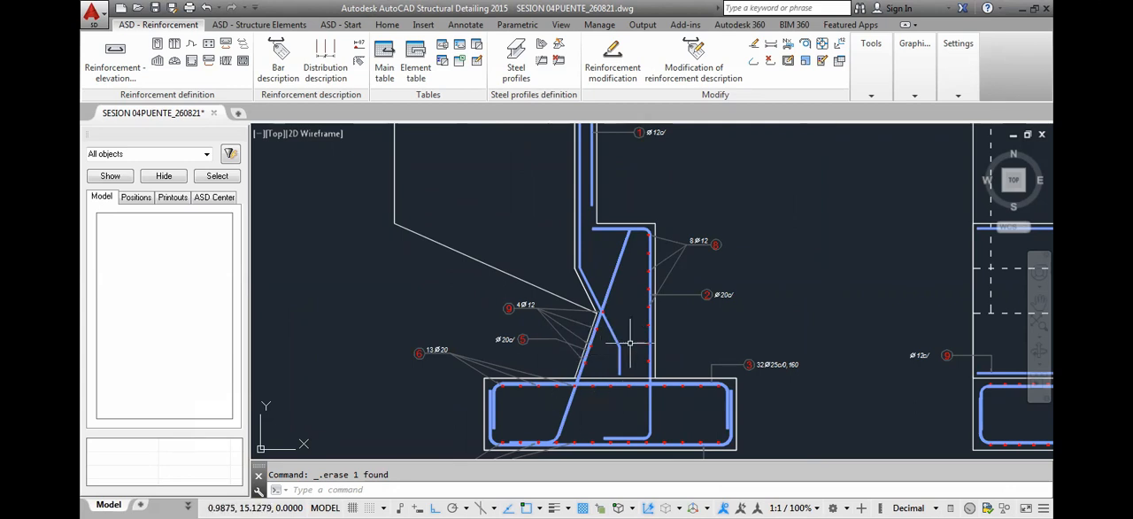
scroll(600, 314, up, 3)
scroll(575, 322, up, 2)
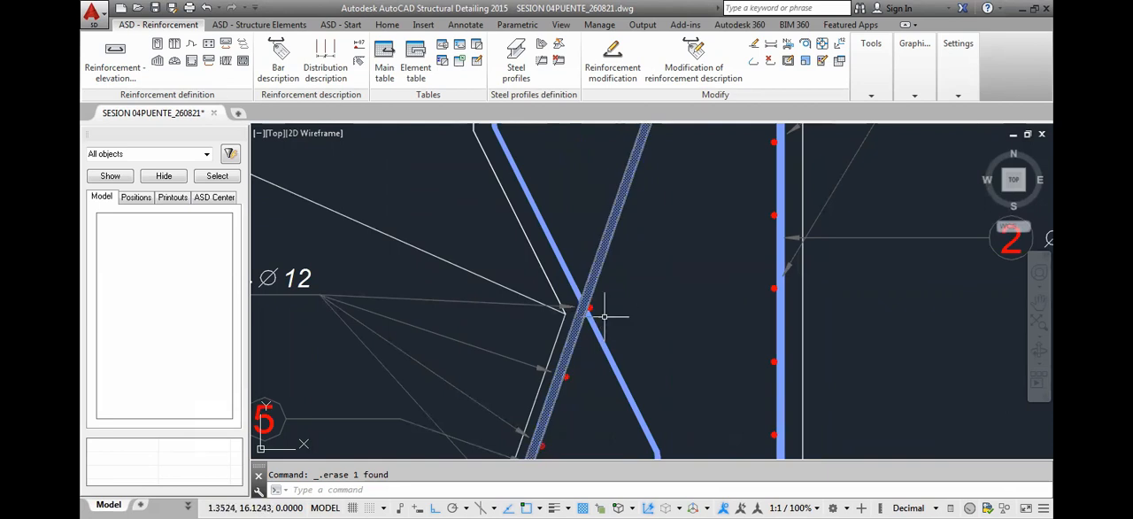
scroll(591, 318, down, 2)
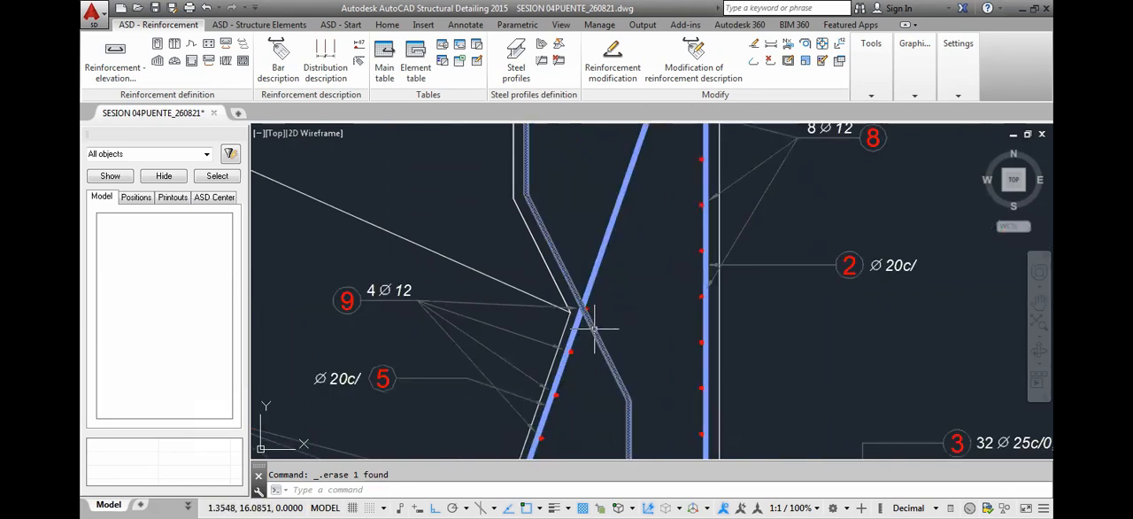
mouse_move(594, 328)
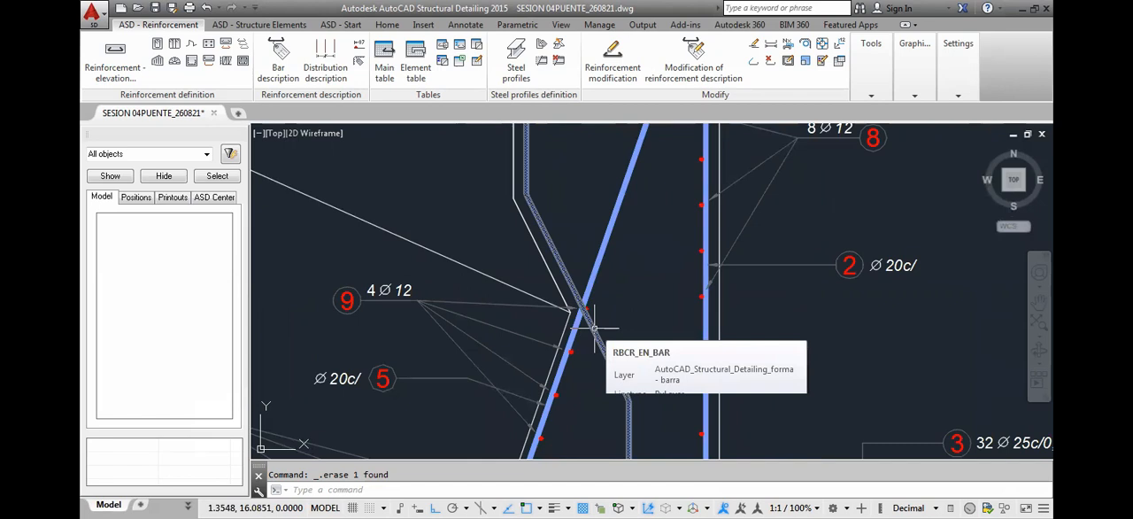
scroll(592, 324, down, 2)
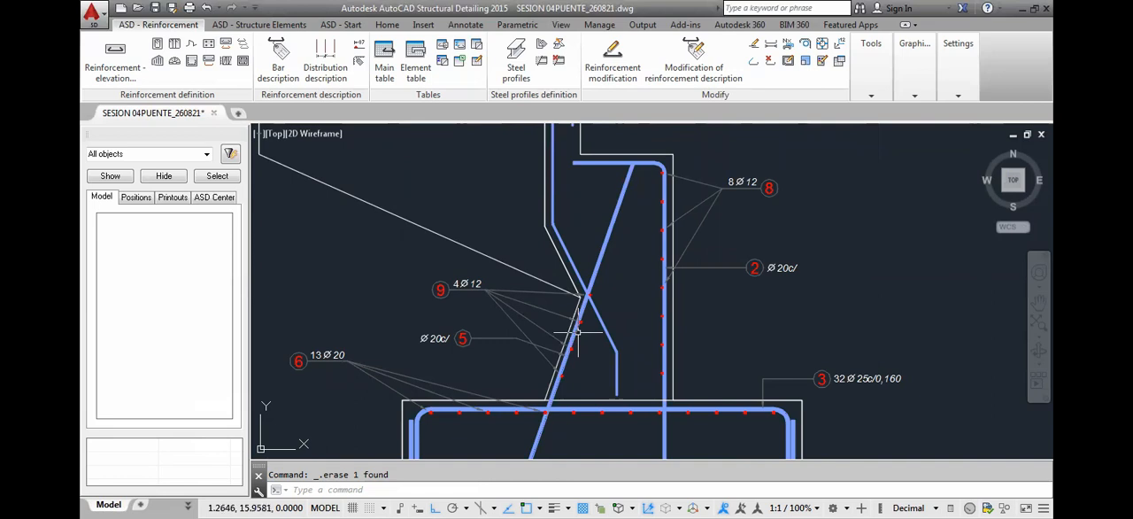
scroll(592, 290, down, 2)
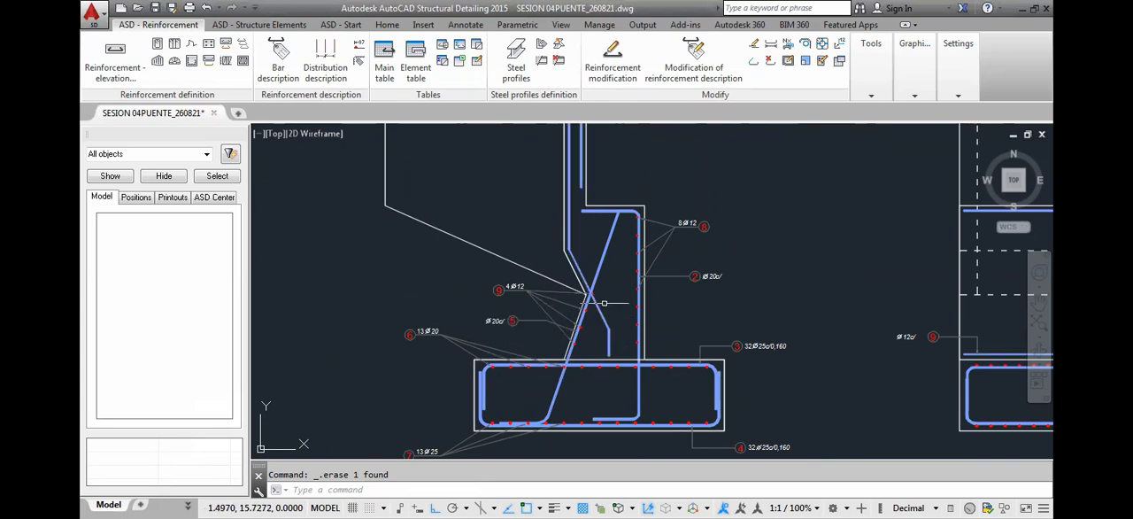
scroll(591, 293, up, 2)
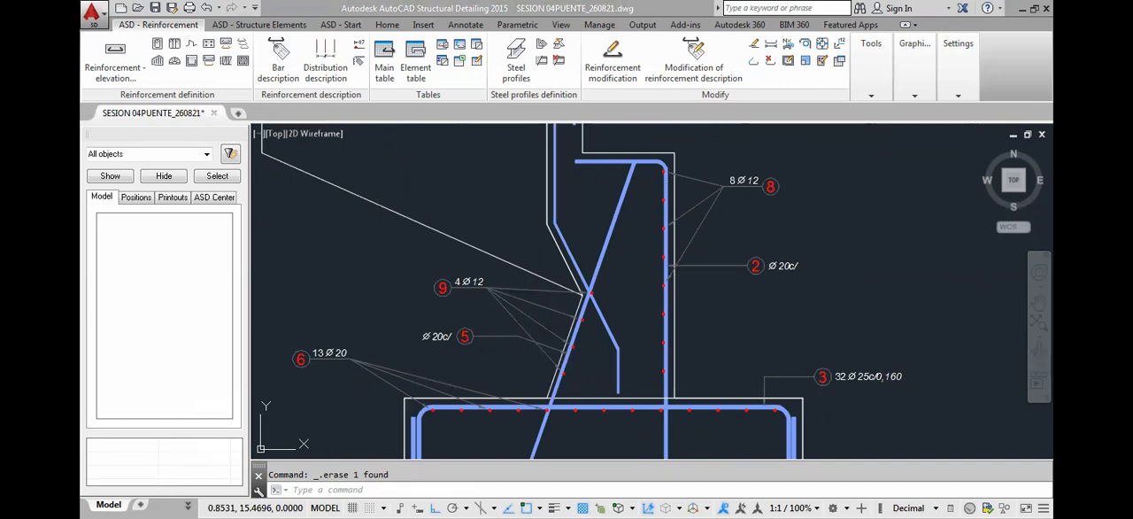
scroll(625, 282, down, 3)
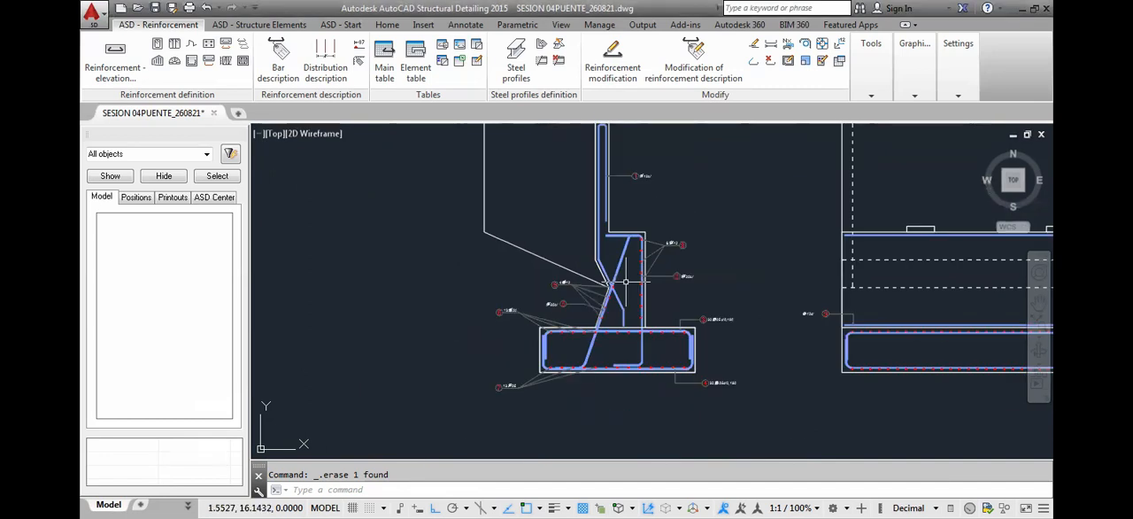
middle_drag(625, 282, 615, 312)
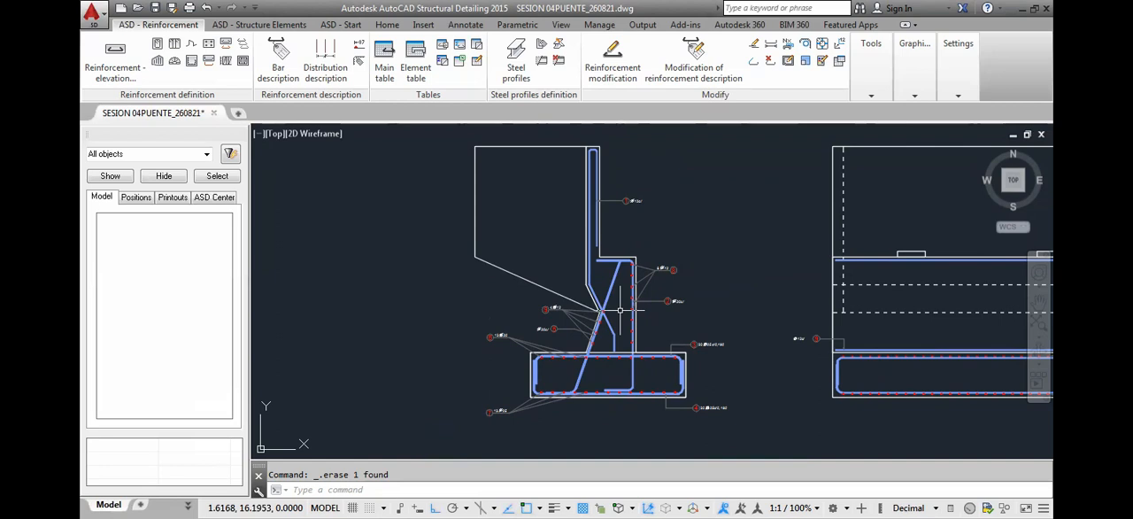
middle_drag(620, 310, 642, 288)
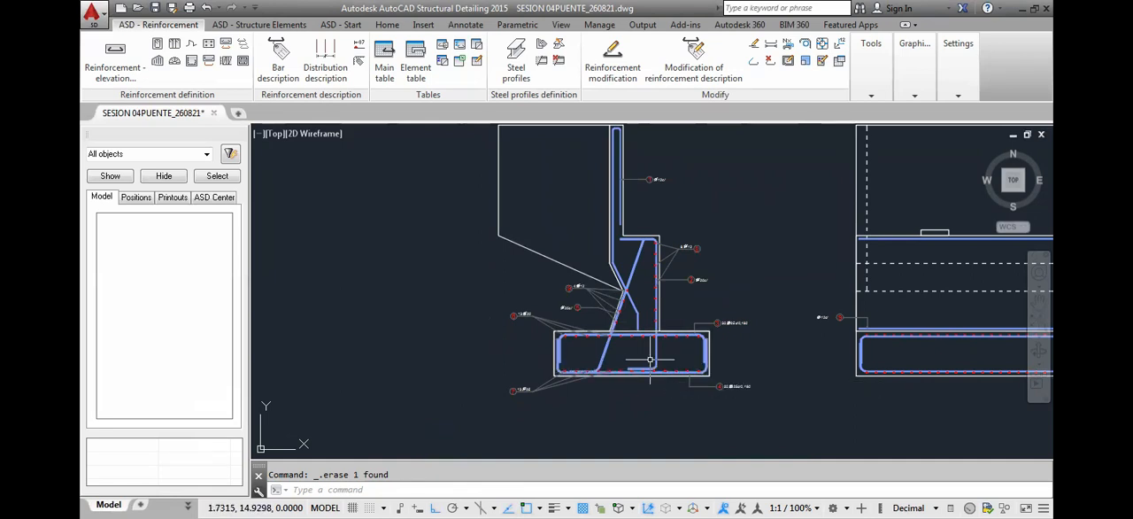
middle_drag(628, 319, 637, 334)
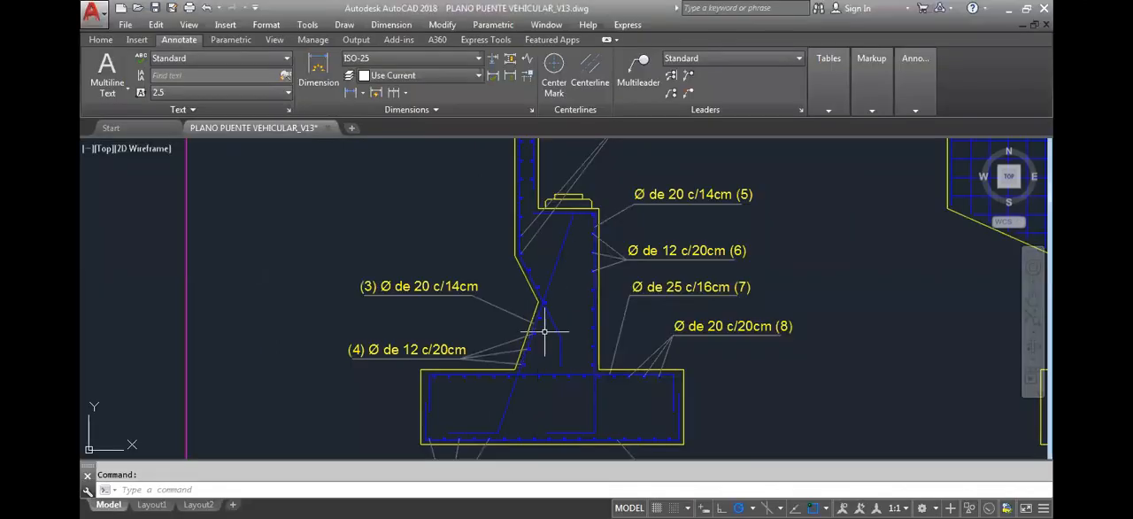
Switch to the PLANO PUENTE VEHICULAR_V13 drawing and trace the Ø 10 c/20cm (2) bars from the sloped knee along the upper wall
middle_drag(542, 351, 531, 366)
scroll(538, 341, up, 2)
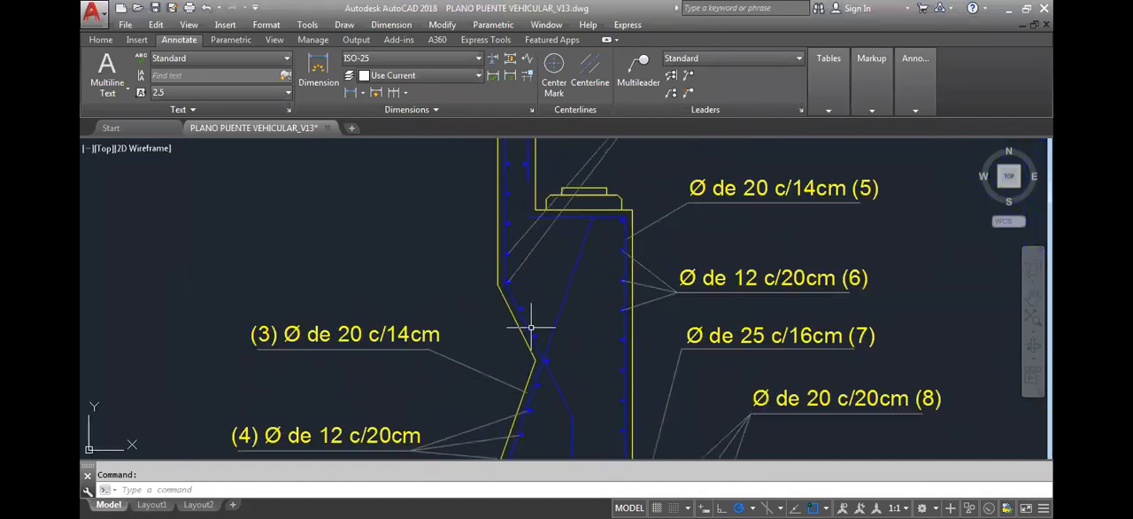
scroll(531, 341, down, 2)
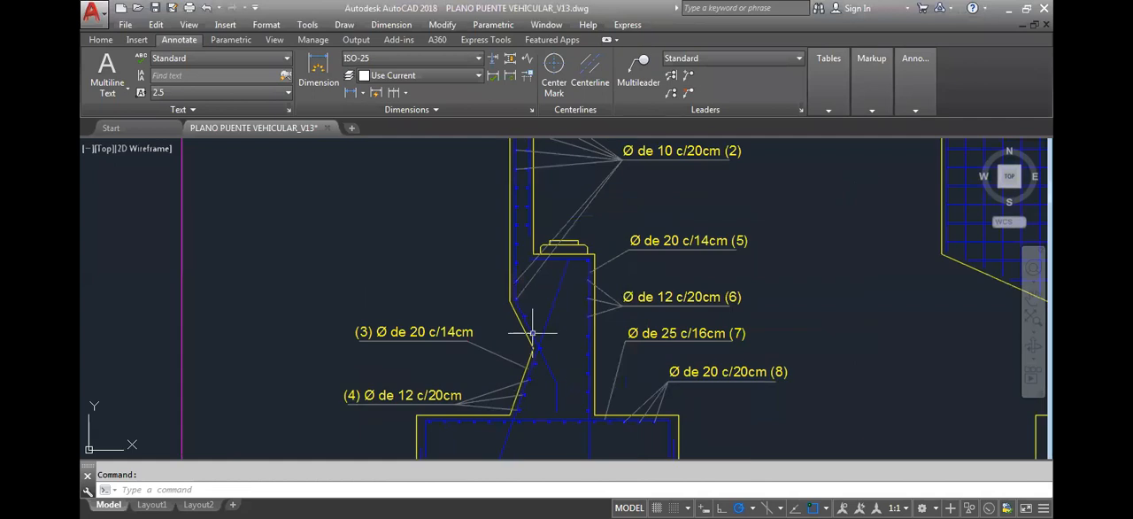
middle_drag(512, 240, 506, 362)
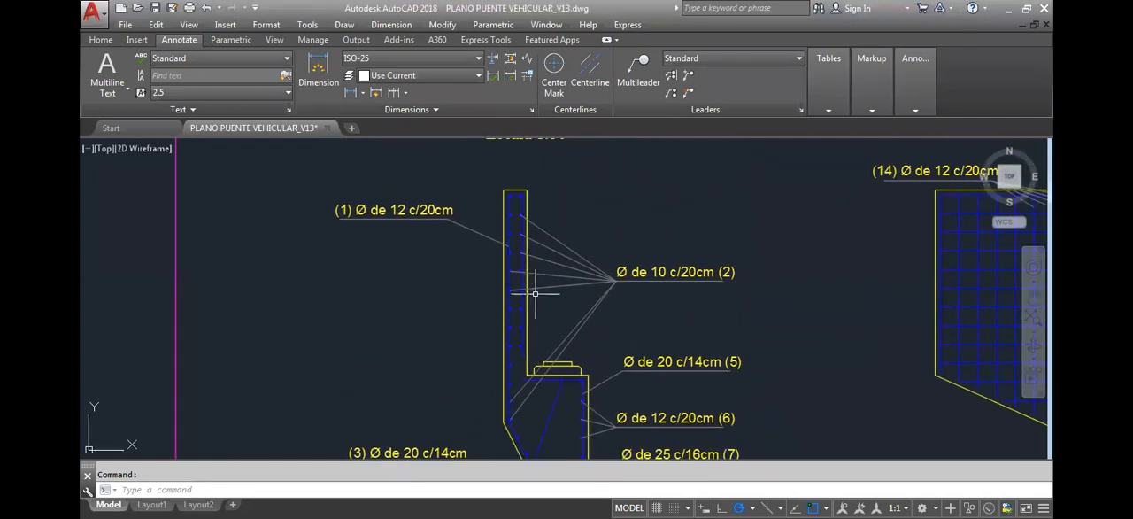
middle_drag(503, 368, 498, 283)
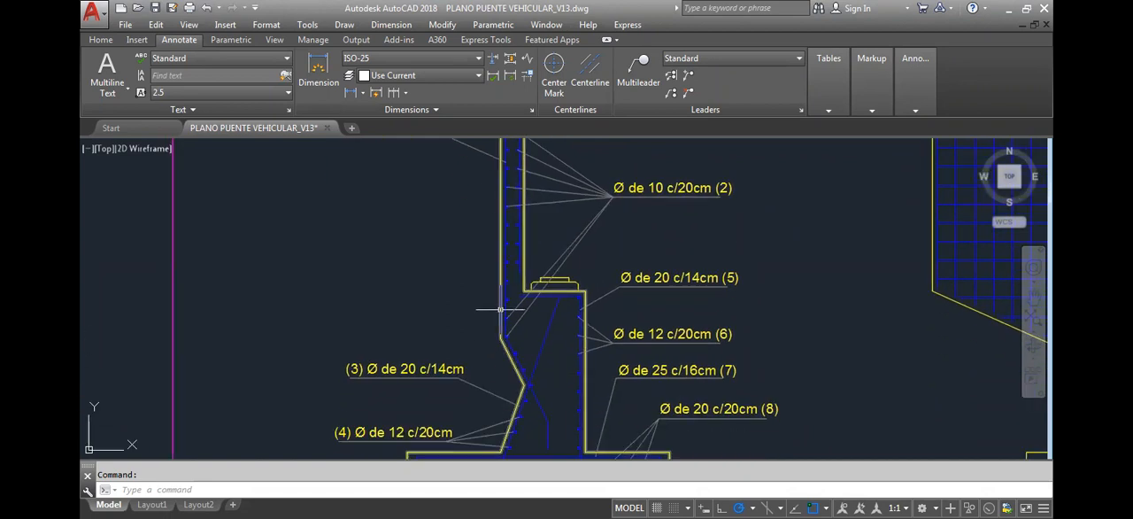
scroll(533, 387, up, 2)
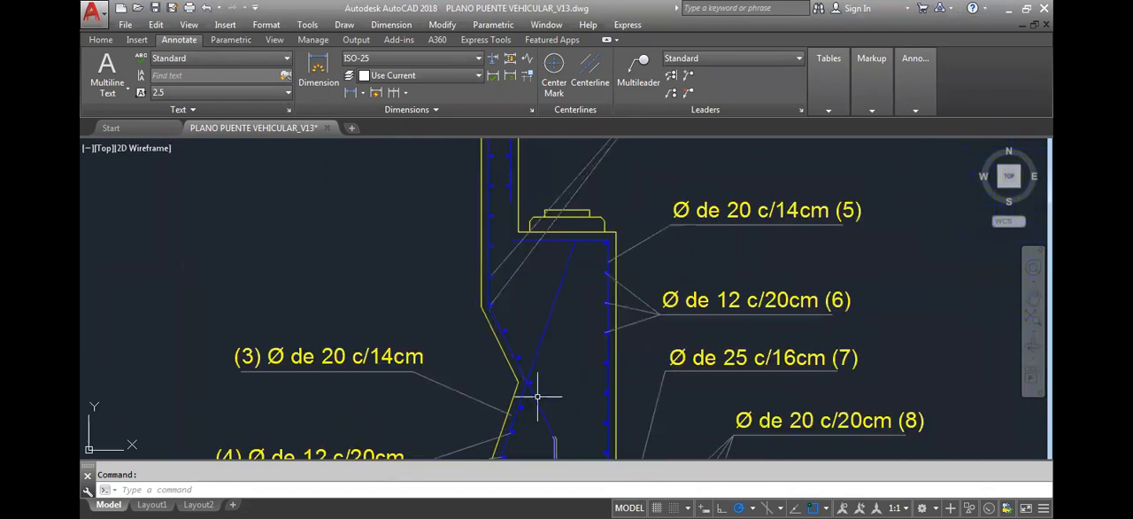
scroll(530, 389, up, 4)
scroll(542, 378, down, 2)
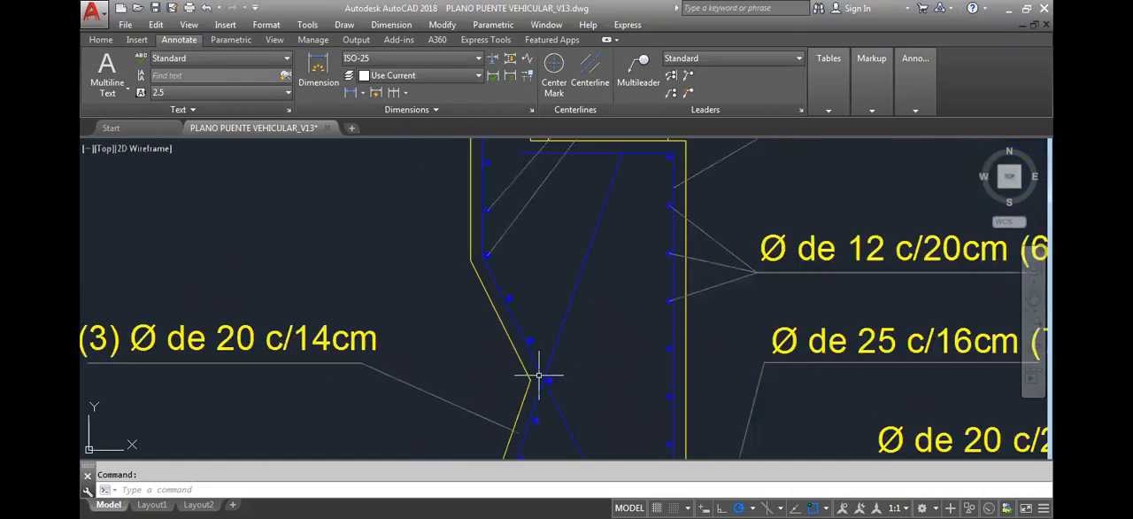
mouse_move(486, 209)
middle_down()
mouse_move(473, 456)
mouse_move(473, 227)
mouse_move(468, 400)
middle_up()
scroll(476, 227, down, 2)
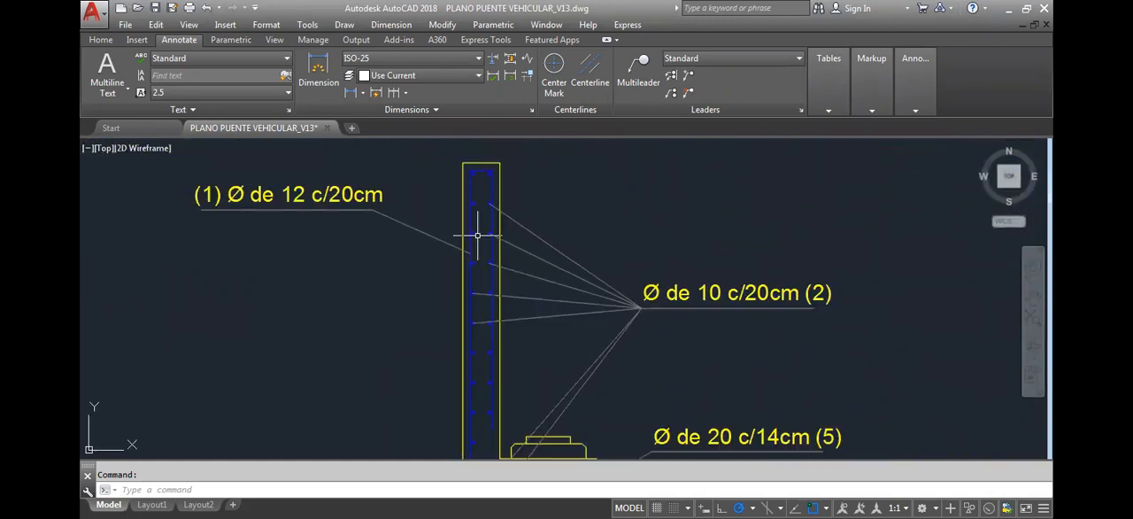
scroll(479, 198, up, 2)
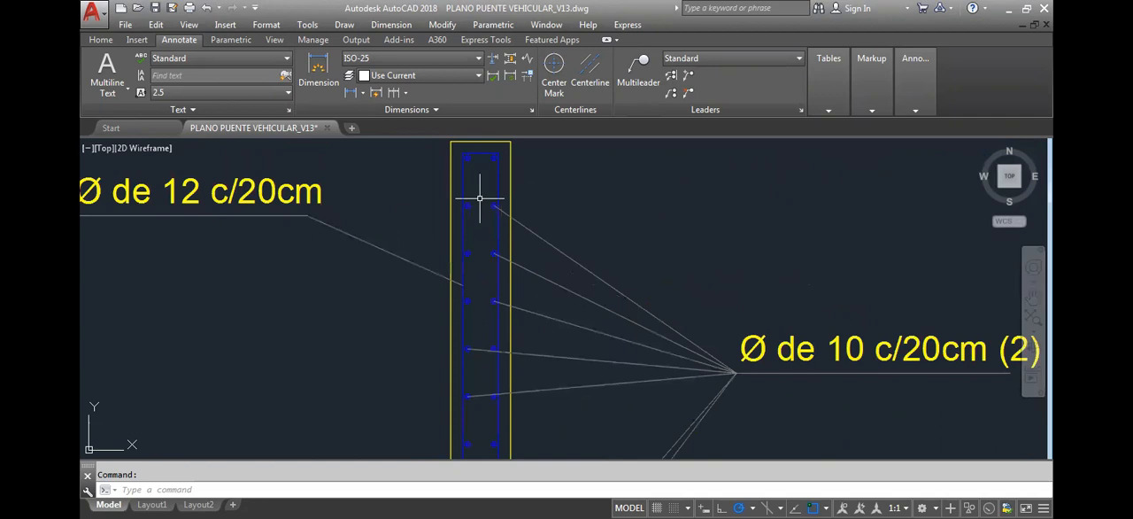
scroll(479, 198, down, 7)
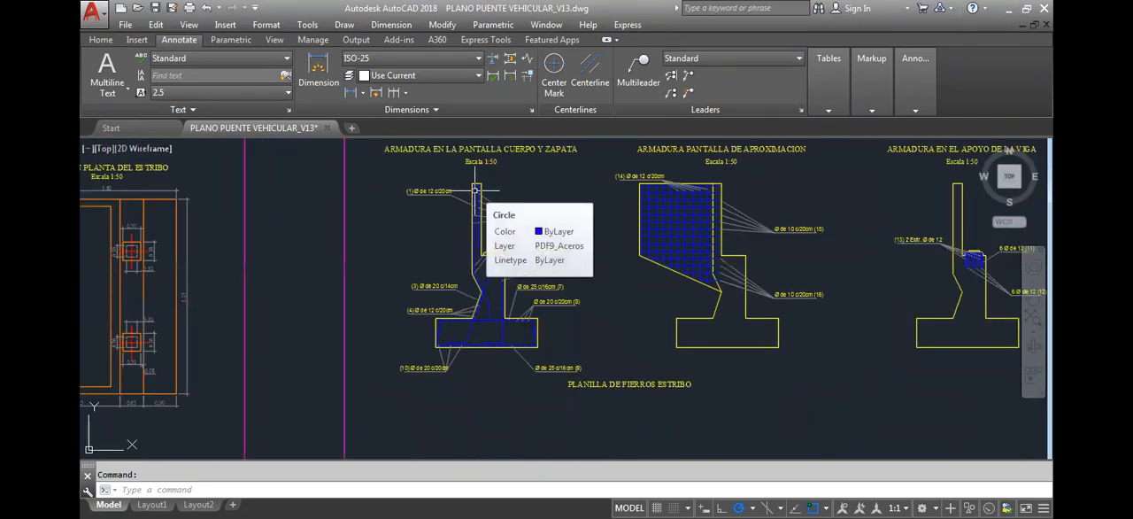
scroll(481, 233, up, 2)
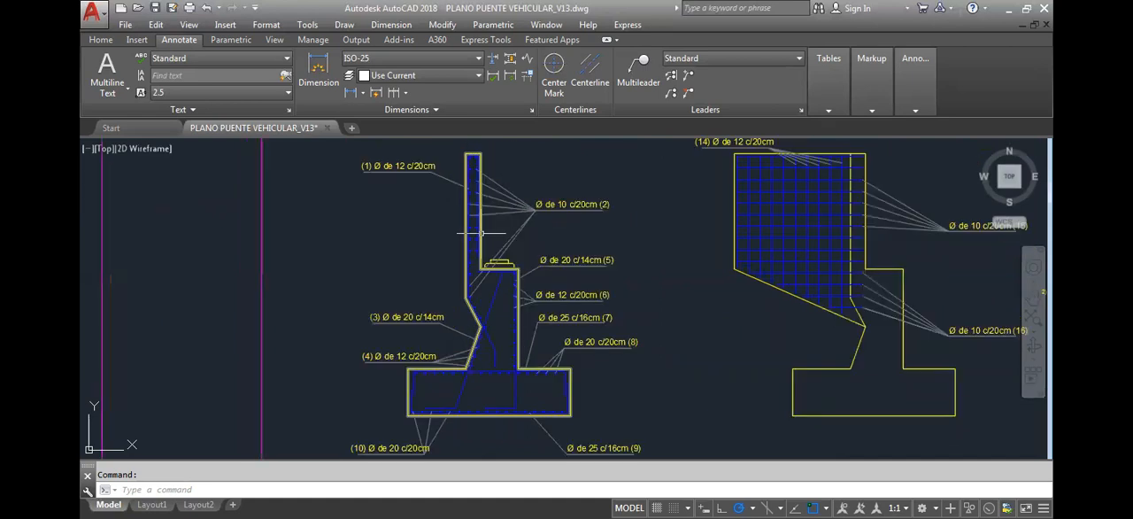
scroll(480, 233, up, 2)
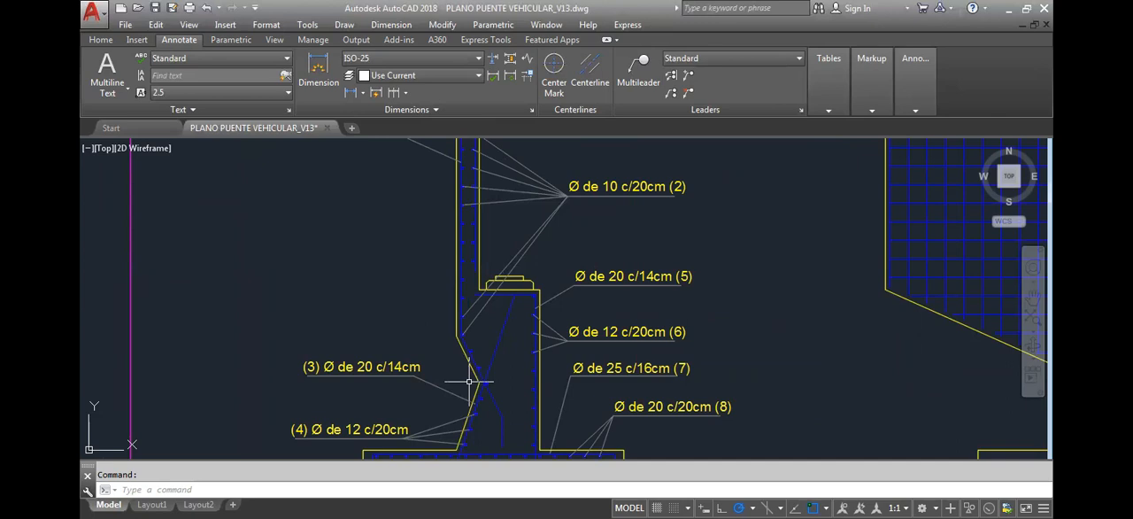
Examine closely how the paired Ø 10 bars sit inside the Ø 12 c/20cm (1) bar at the upper wall's top
middle_drag(454, 252, 438, 407)
scroll(417, 248, up, 3)
scroll(505, 298, up, 2)
scroll(519, 245, up, 2)
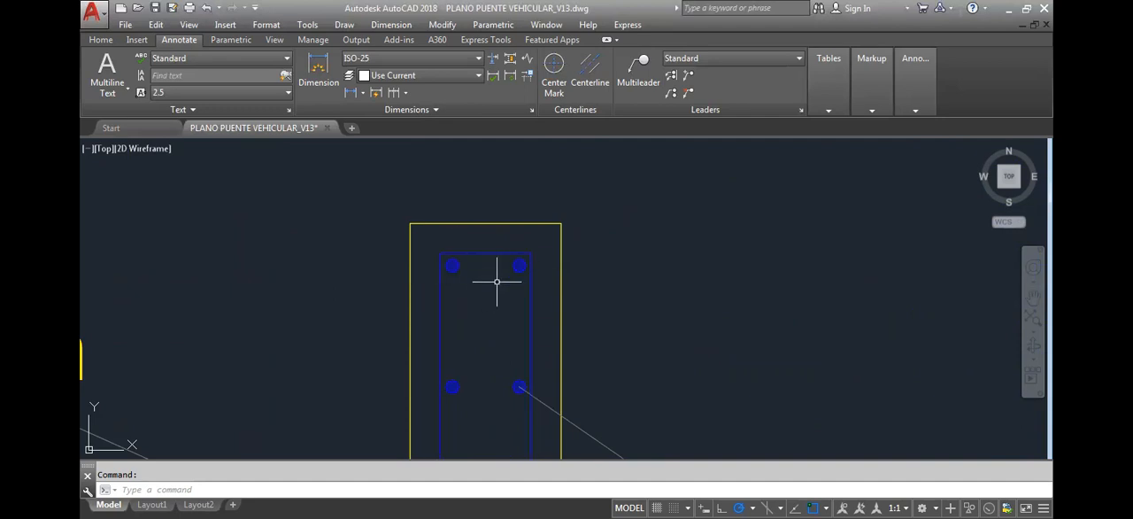
scroll(496, 281, down, 3)
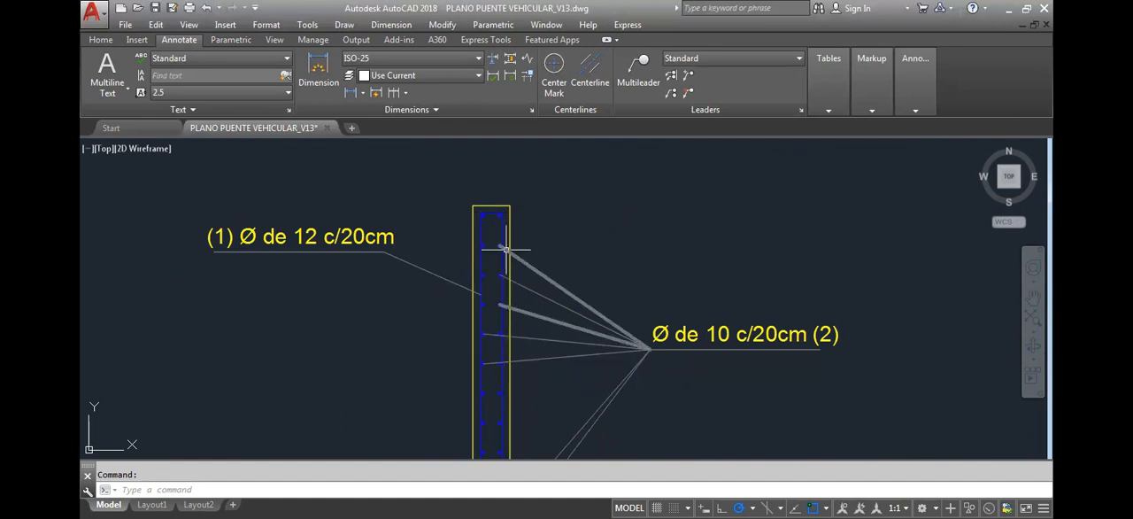
middle_drag(503, 365, 523, 251)
scroll(518, 252, down, 2)
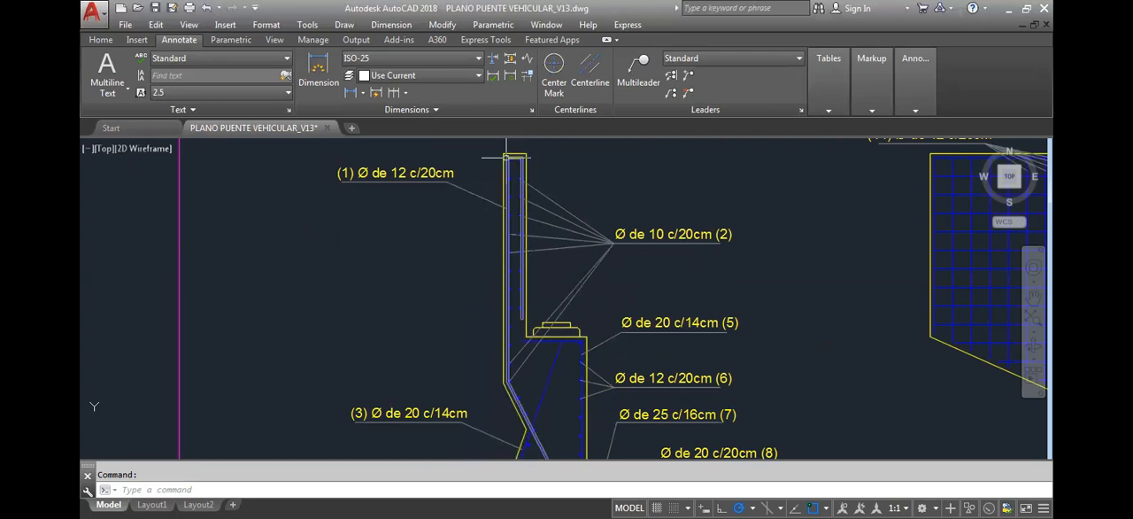
scroll(506, 155, up, 4)
scroll(506, 154, up, 6)
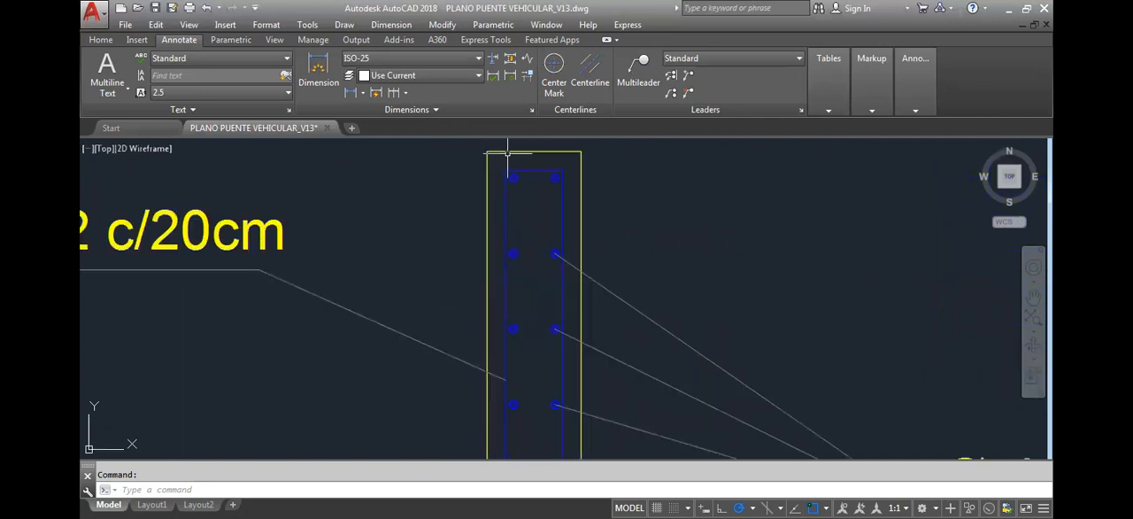
scroll(499, 271, down, 1)
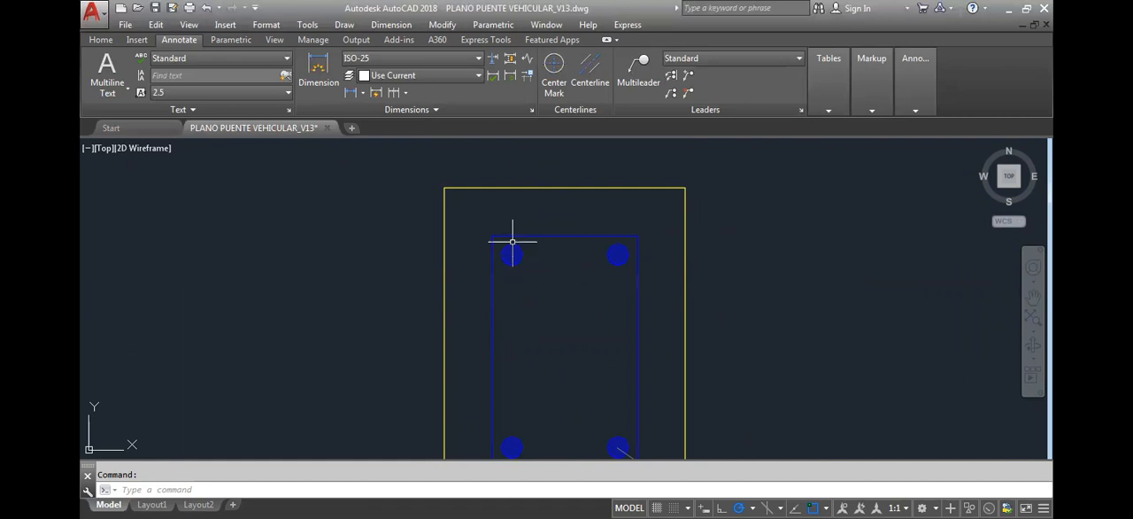
middle_drag(554, 331, 573, 275)
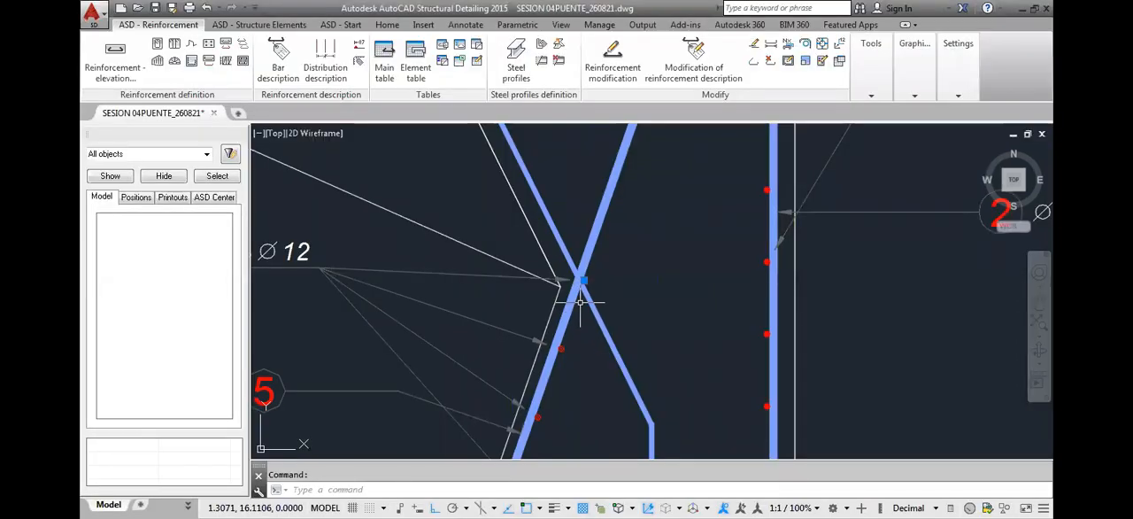
click(582, 275)
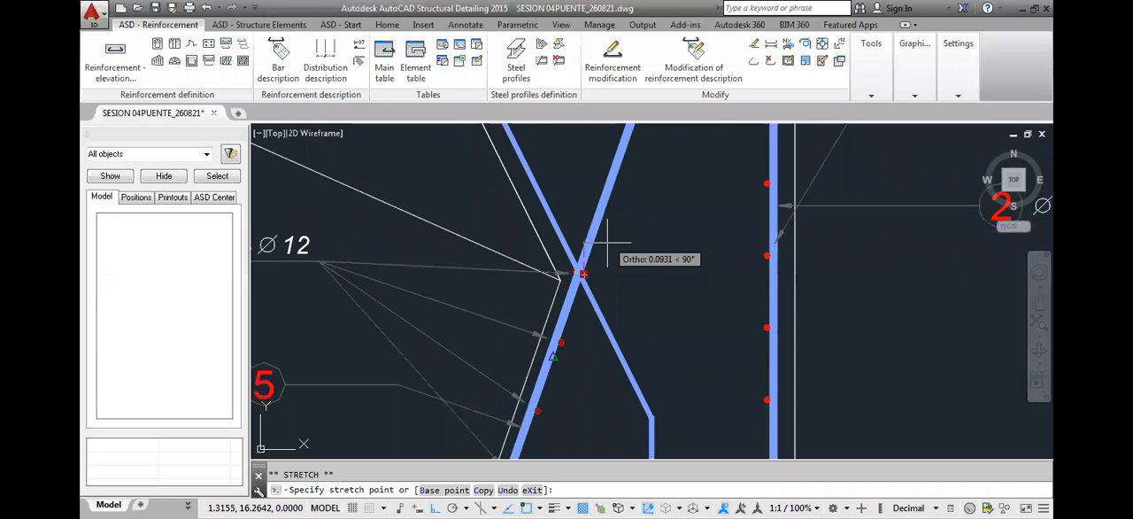
middle_drag(589, 316, 622, 269)
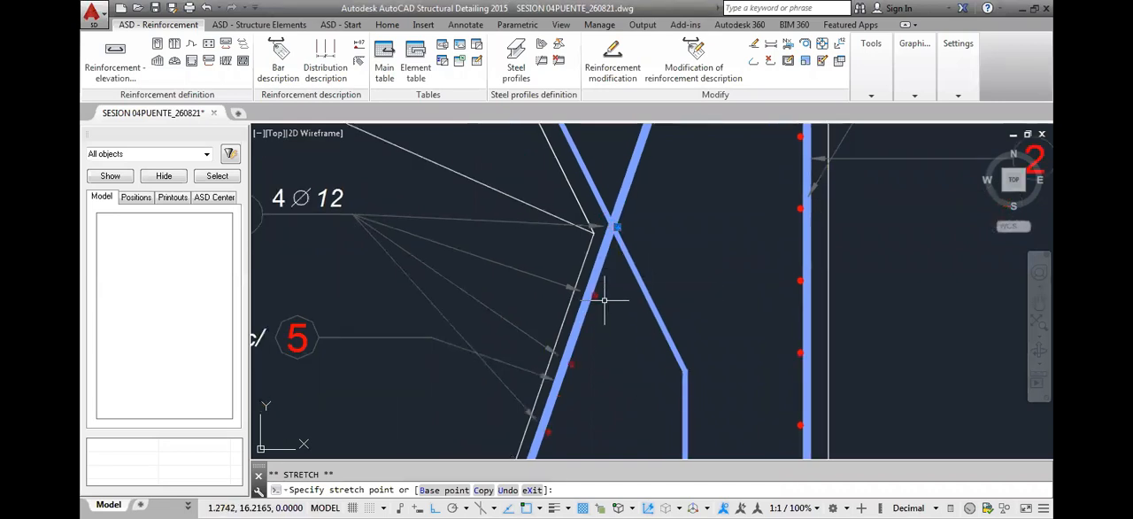
key(Escape)
middle_drag(592, 306, 597, 285)
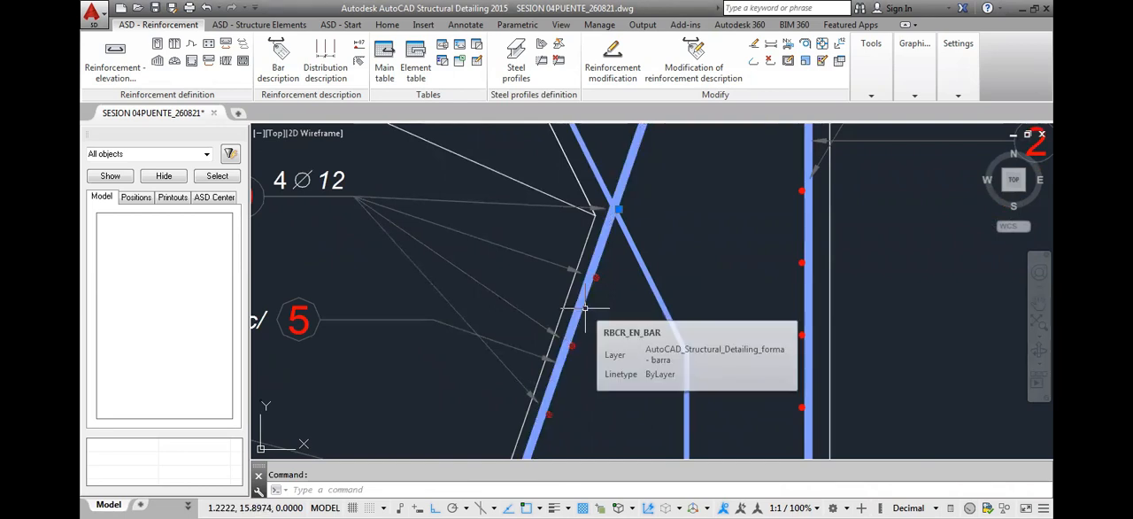
key(Escape)
Examine the abutment section from the position 9 bars at the stem's knee up to the position 1 bar's top in the upper wall
scroll(627, 266, down, 4)
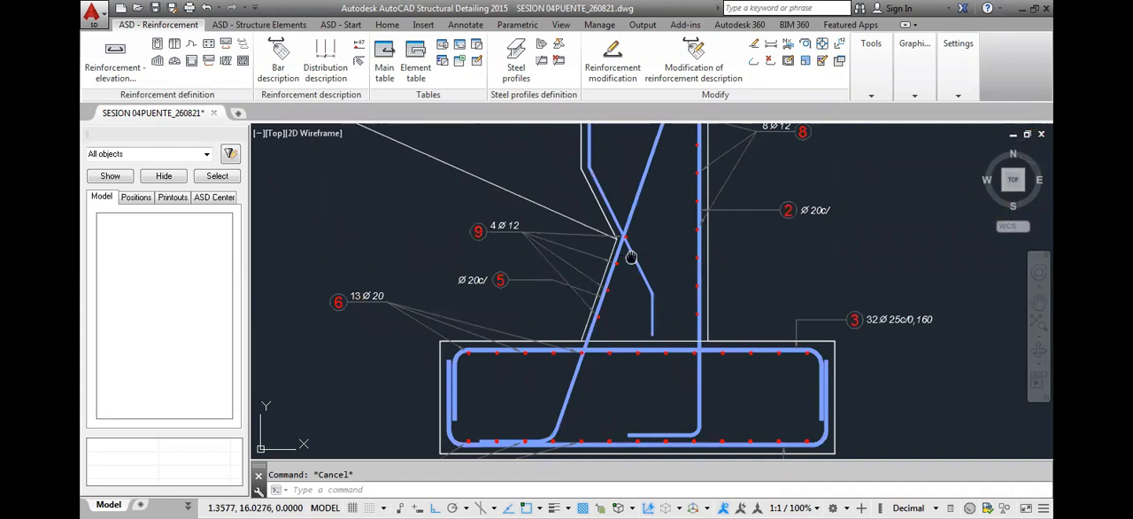
middle_drag(628, 254, 629, 312)
middle_drag(633, 276, 630, 293)
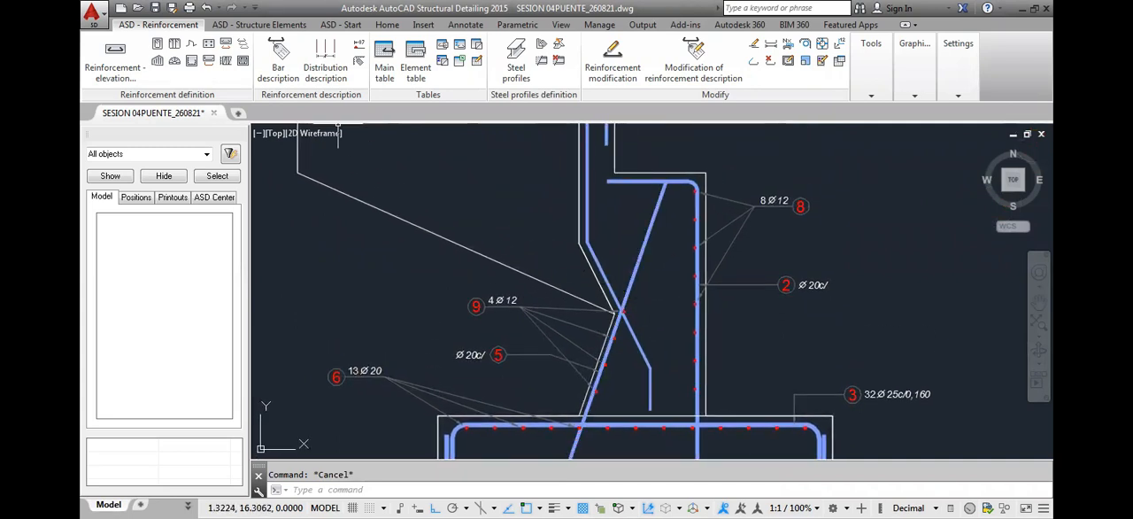
middle_drag(584, 233, 572, 409)
scroll(587, 256, down, 3)
scroll(577, 150, up, 5)
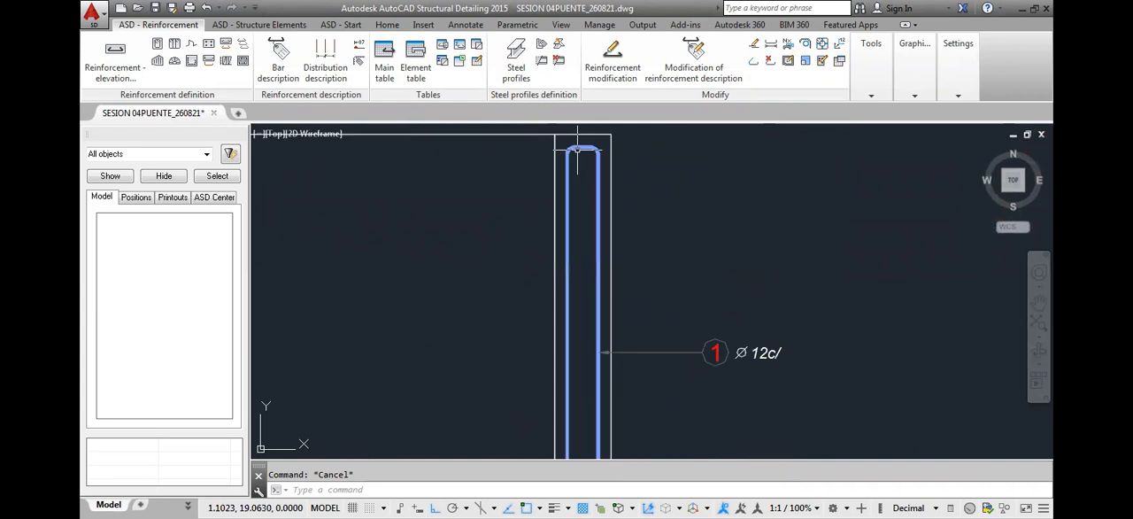
click(600, 455)
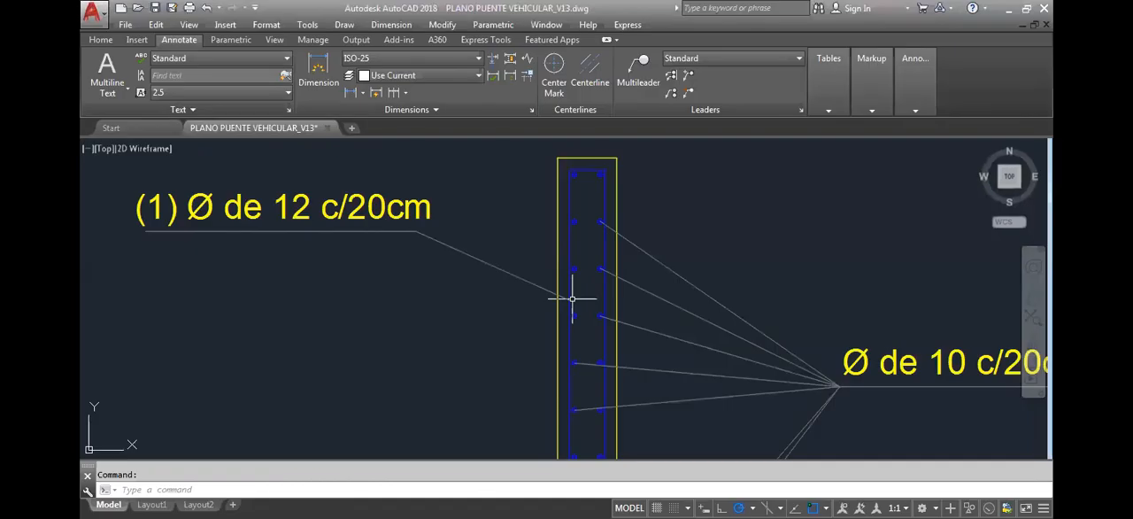
scroll(572, 300, down, 2)
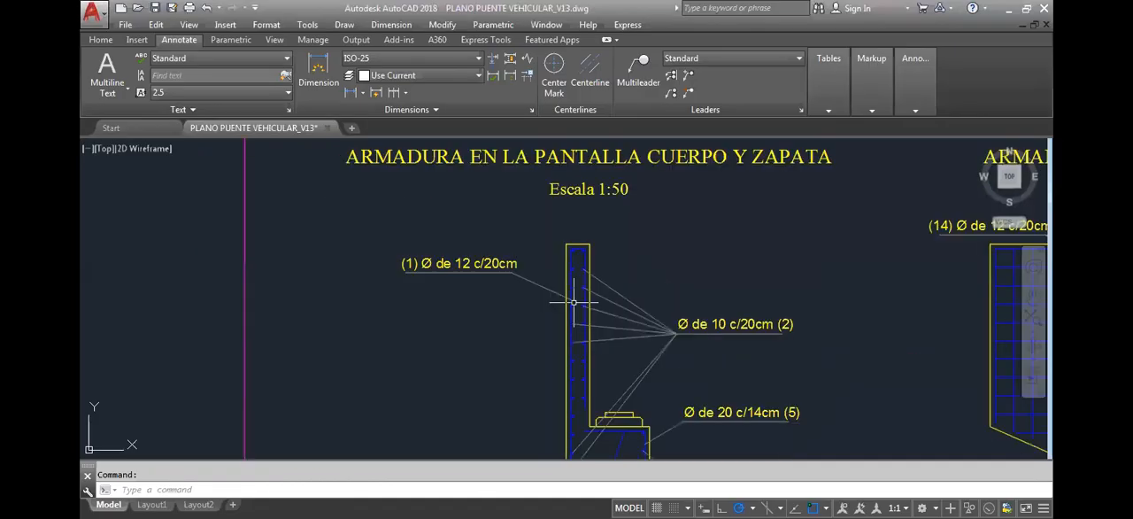
Switch to the PLANO PUENTE VEHICULAR_V13 drawing and check how the Ø 10 c/20cm (2) bars run down the upper wall to the knee
middle_drag(595, 355, 598, 294)
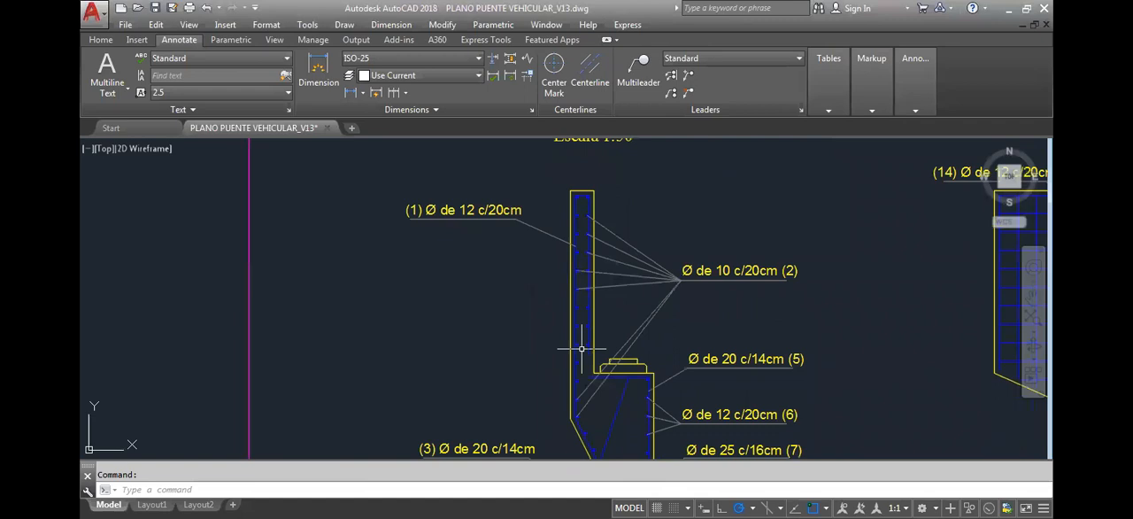
scroll(581, 359, up, 2)
scroll(581, 359, up, 2)
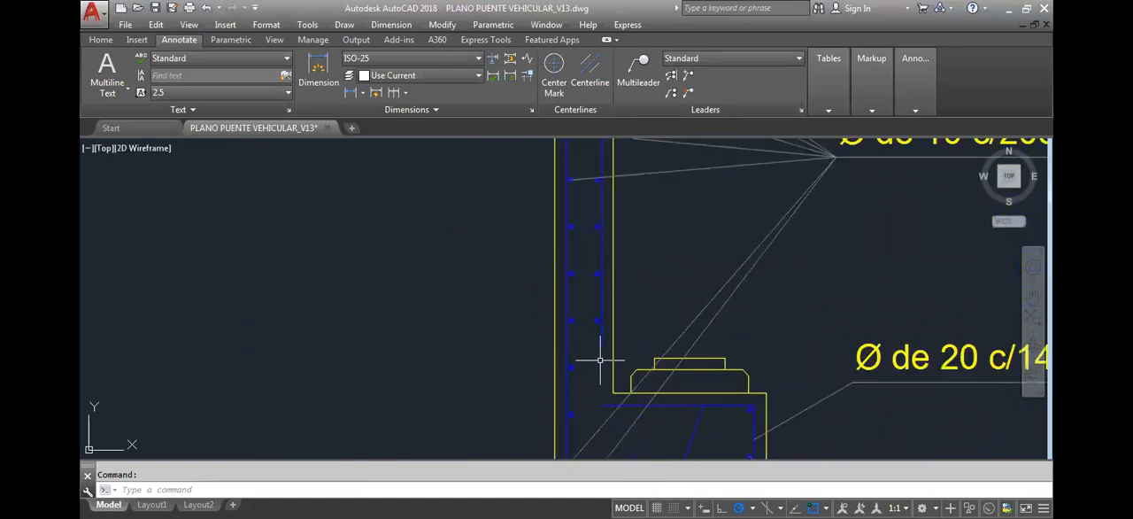
scroll(600, 351, down, 3)
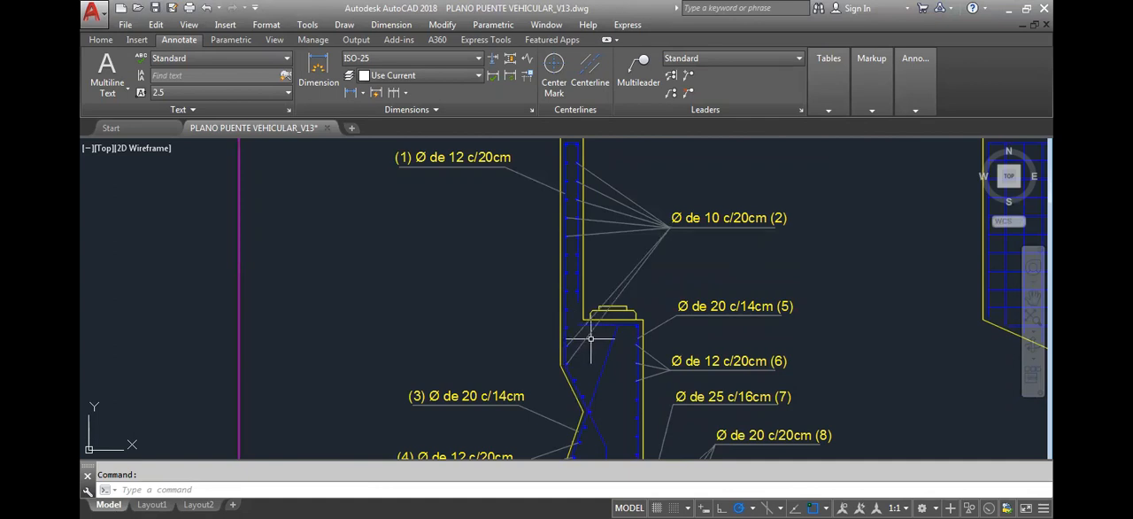
middle_drag(609, 243, 610, 245)
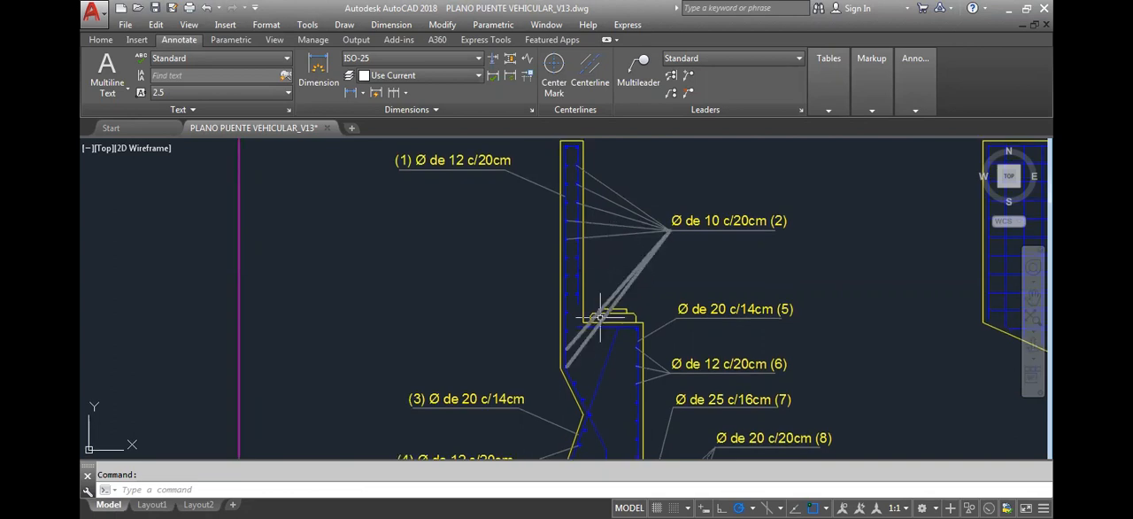
middle_drag(600, 316, 605, 331)
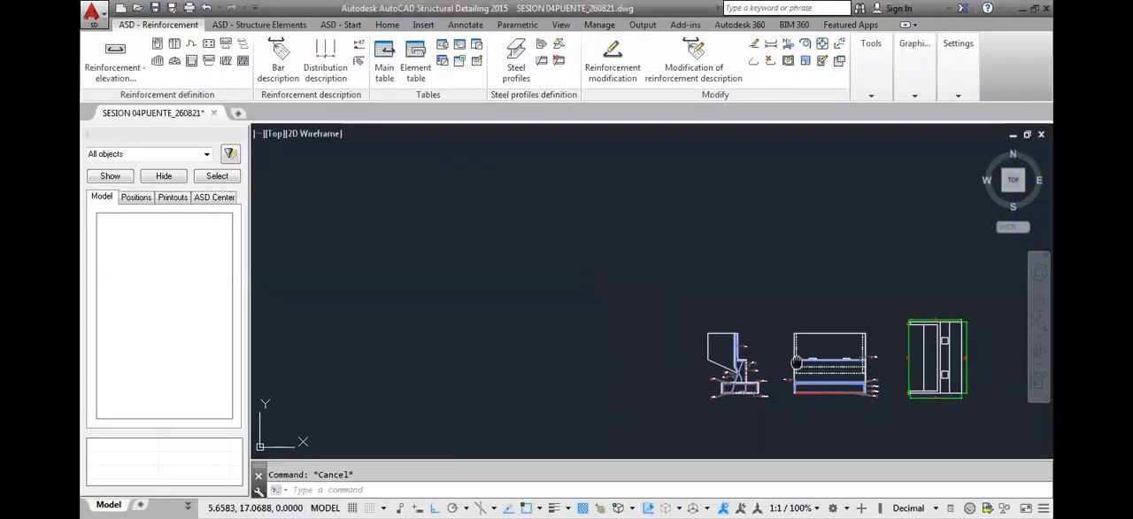
scroll(794, 411, up, 3)
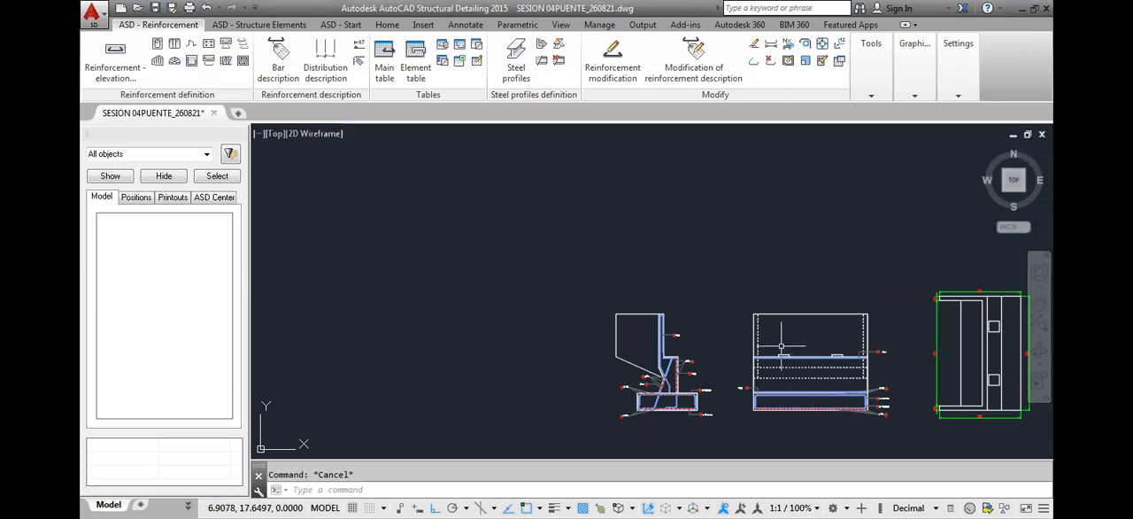
Return to the SESION 04PUENTE_260821 drawing and inspect the position 9 bar just above the footing in the front elevation
scroll(780, 347, up, 2)
middle_drag(780, 419, 829, 325)
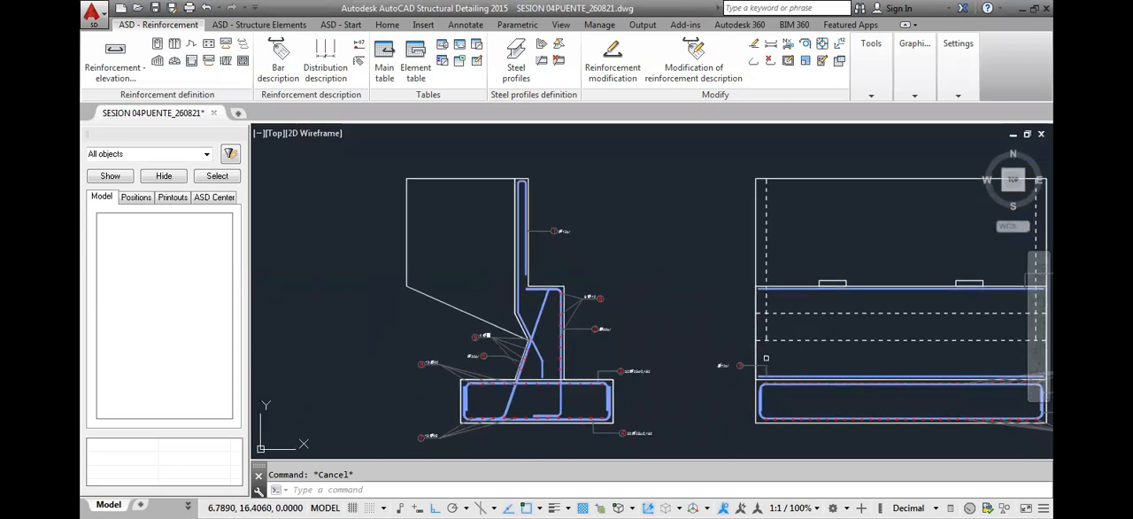
middle_drag(886, 324, 875, 325)
scroll(653, 354, up, 6)
scroll(733, 362, down, 4)
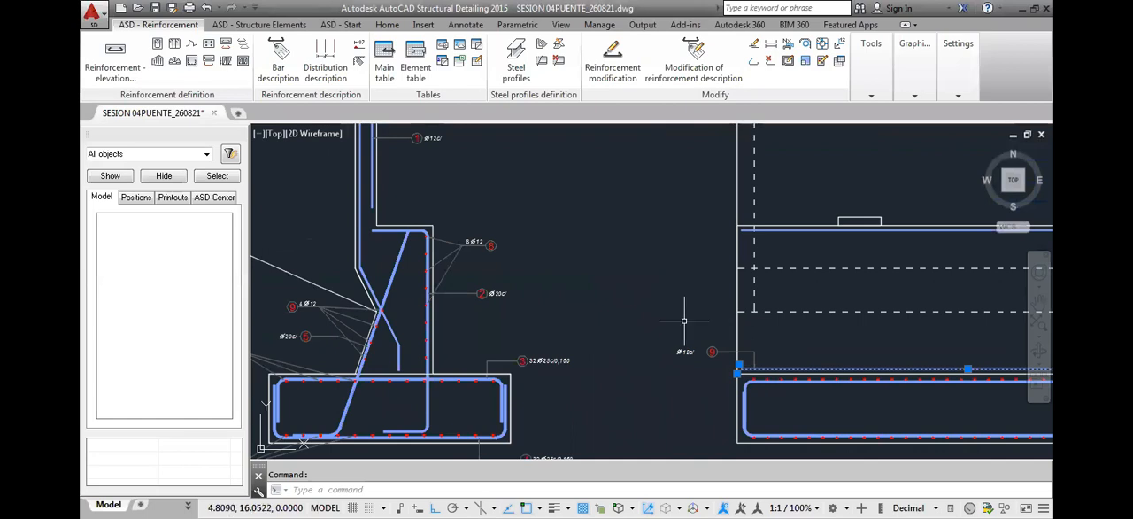
scroll(684, 320, down, 5)
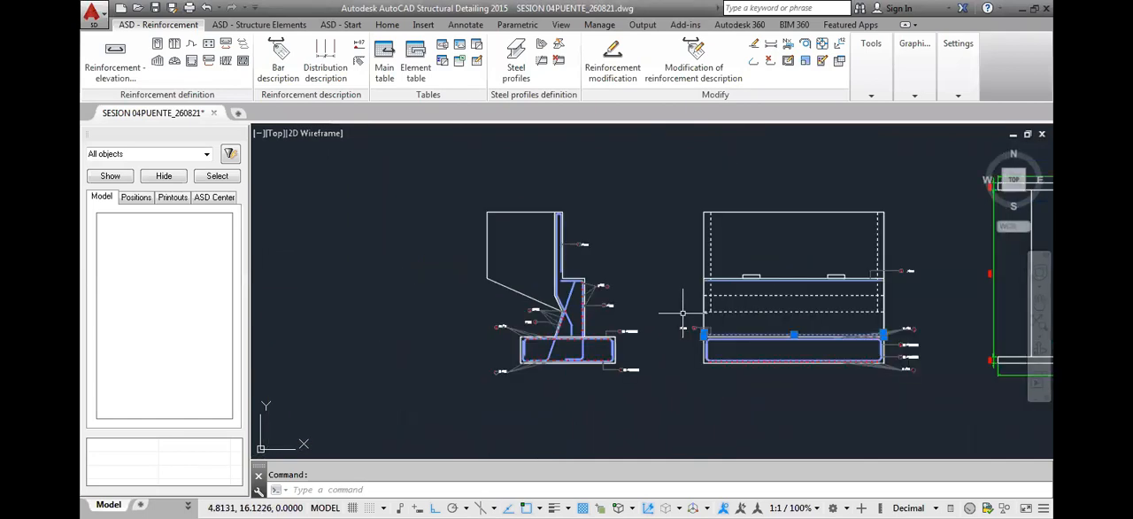
middle_drag(750, 310, 743, 330)
key(Escape)
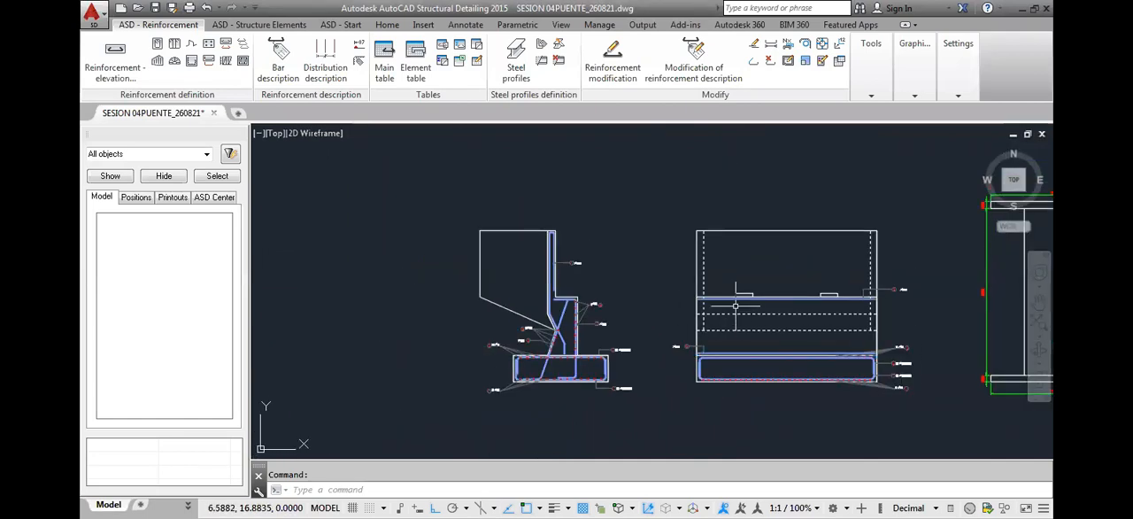
Compare the upper wall in the side section with its extent in the front elevation
scroll(734, 305, up, 2)
scroll(734, 305, up, 2)
mouse_move(632, 331)
middle_down()
mouse_move(753, 310)
mouse_move(741, 343)
middle_up()
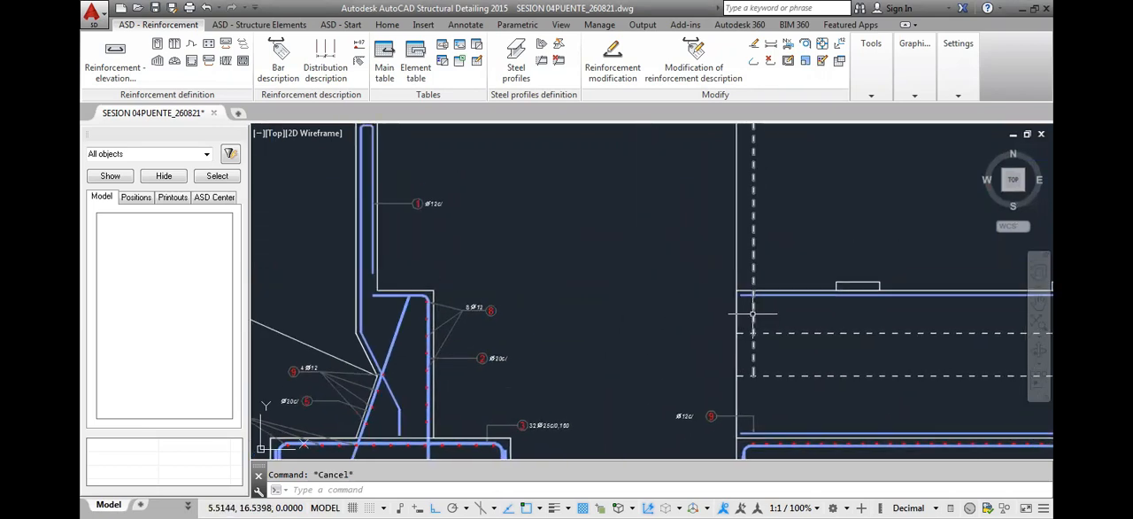
scroll(748, 338, down, 3)
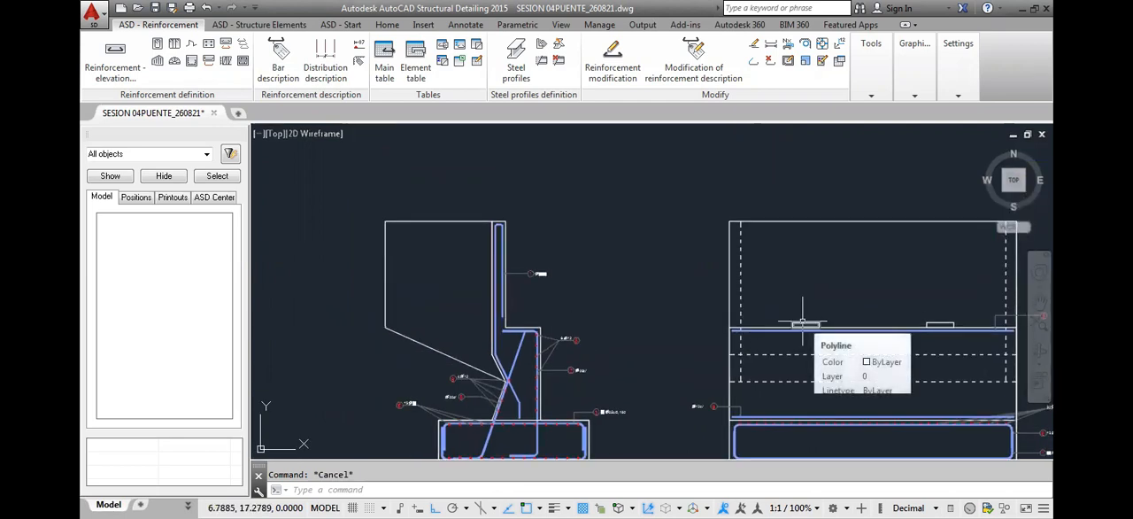
scroll(498, 254, up, 2)
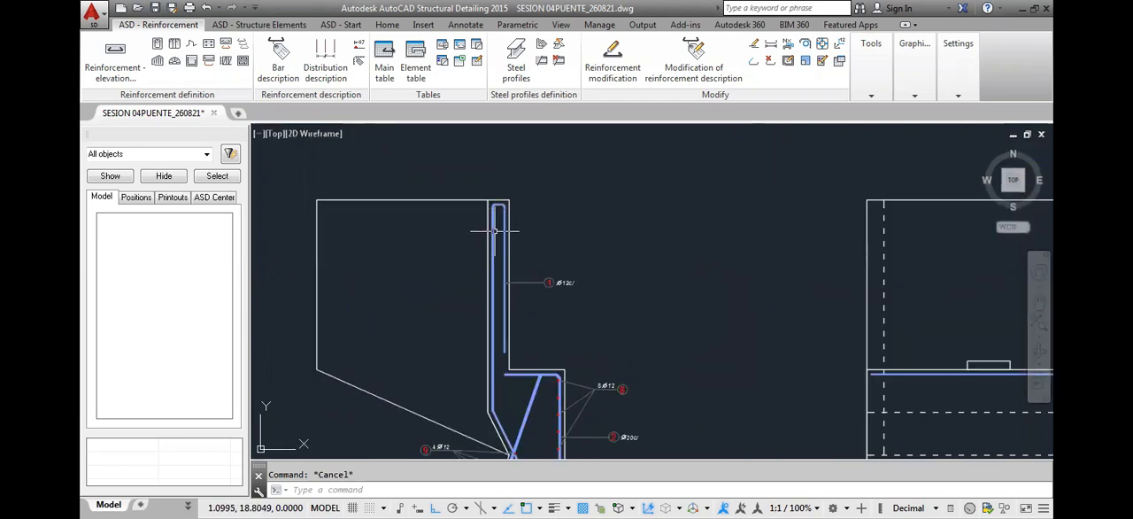
scroll(516, 287, down, 2)
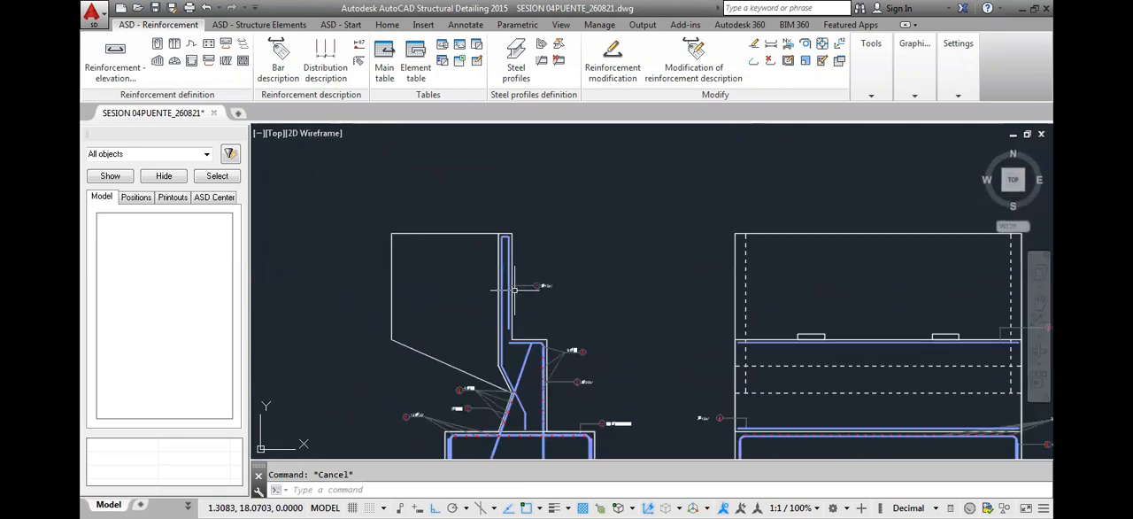
Create a straight Ø 10 elevation bar with 0.05 m cover in B 500 S steel between the top corners of the front elevation
click(128, 63)
click(153, 58)
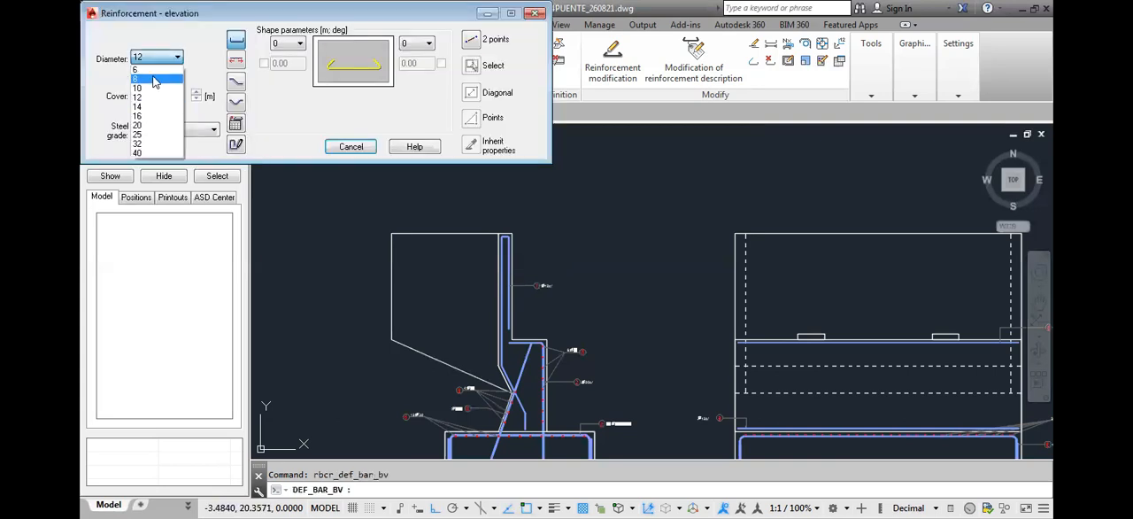
click(155, 90)
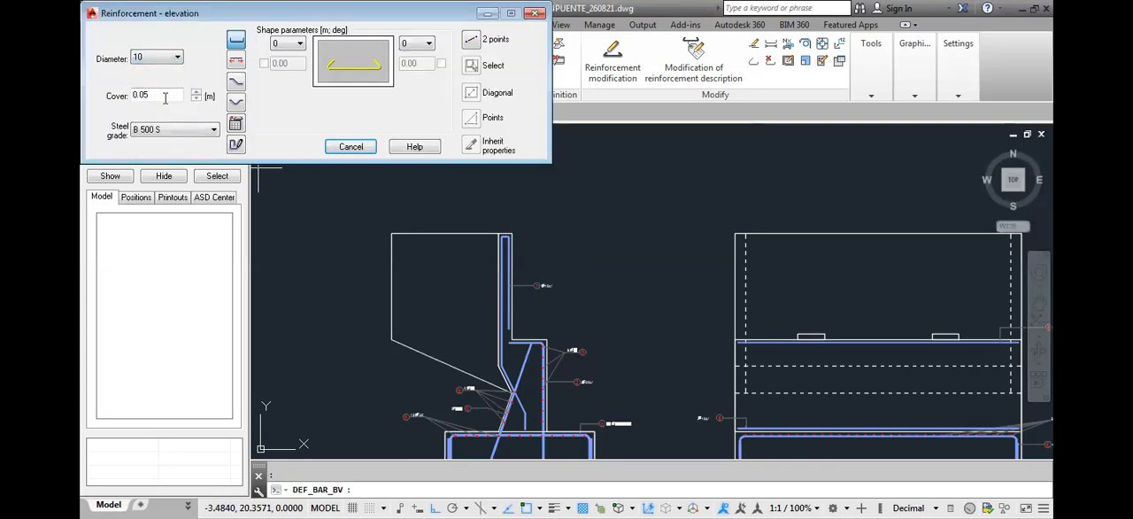
click(468, 42)
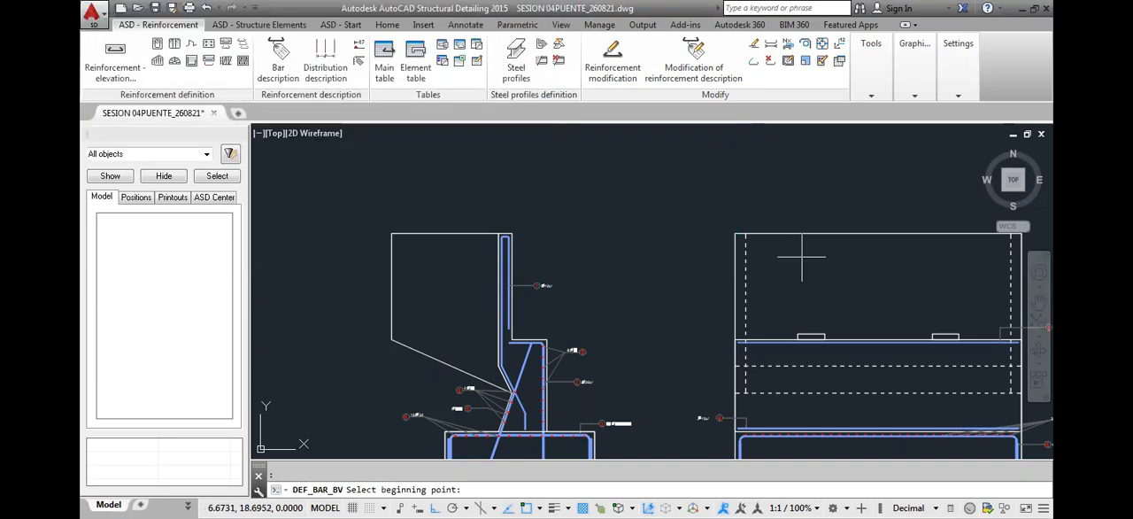
click(736, 235)
middle_drag(887, 237, 570, 247)
scroll(686, 245, up, 2)
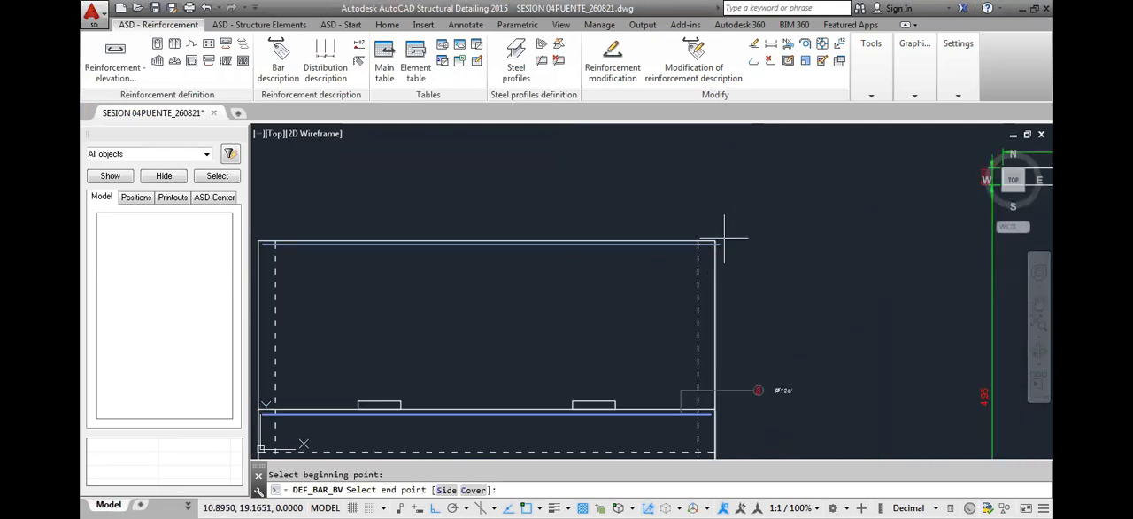
click(714, 241)
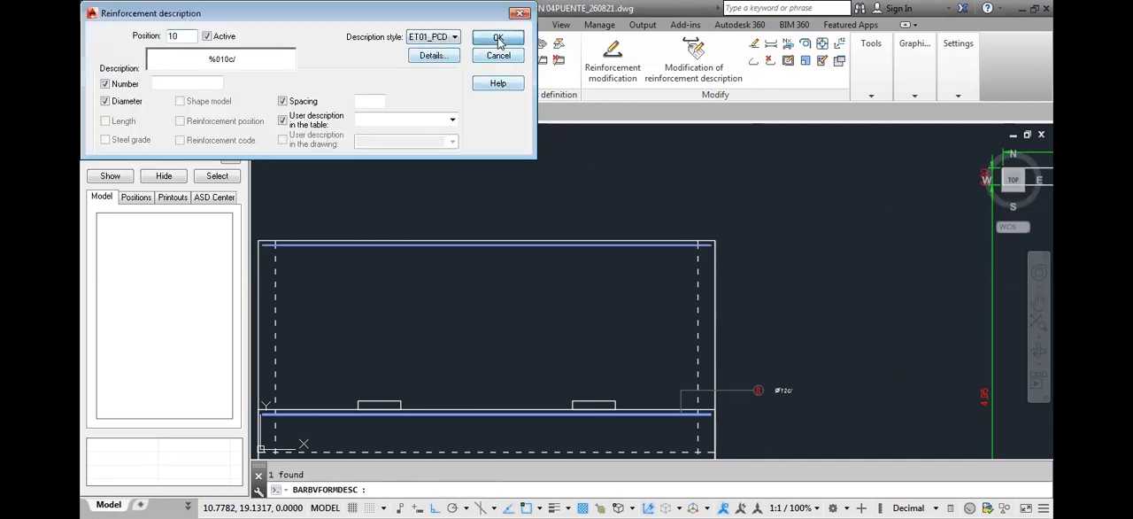
Accept the position 10 description with the ET01_PCD style and place its label above the front elevation's upper right corner
click(498, 38)
click(675, 221)
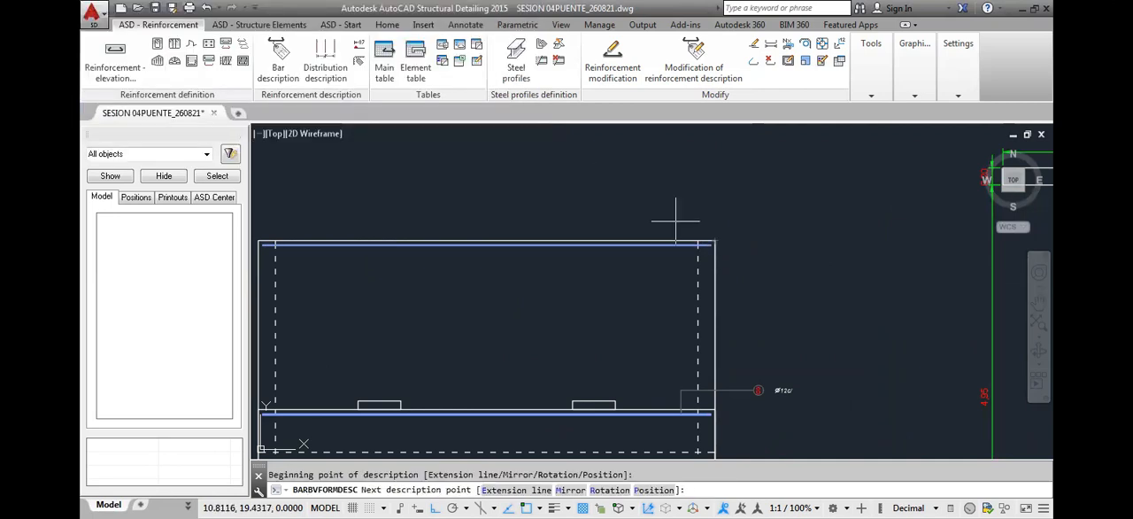
click(738, 221)
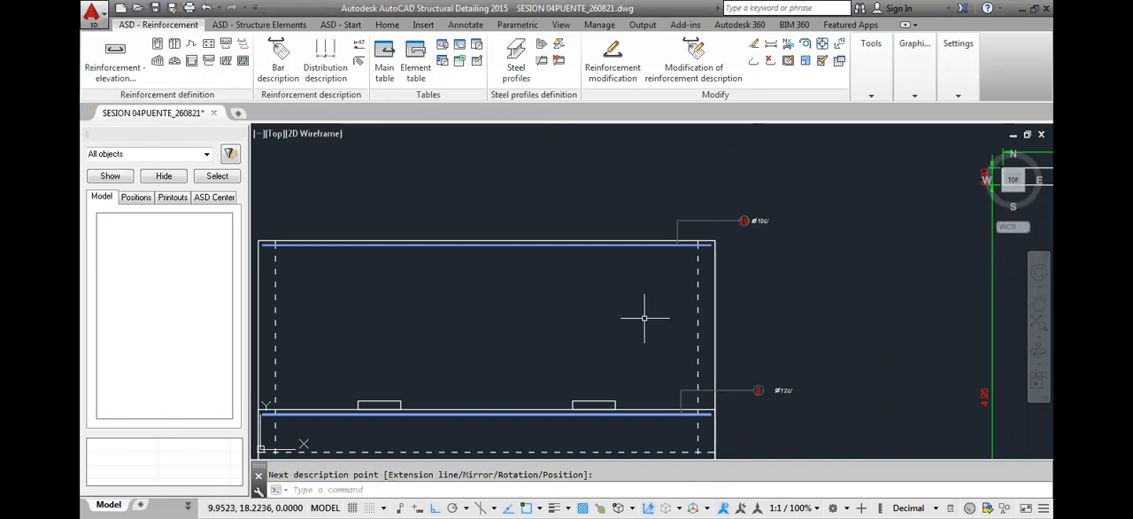
Examine the position 1 bar's path in the side section, from its rounded top down to the sloped knee
scroll(645, 317, down, 4)
scroll(600, 285, up, 1)
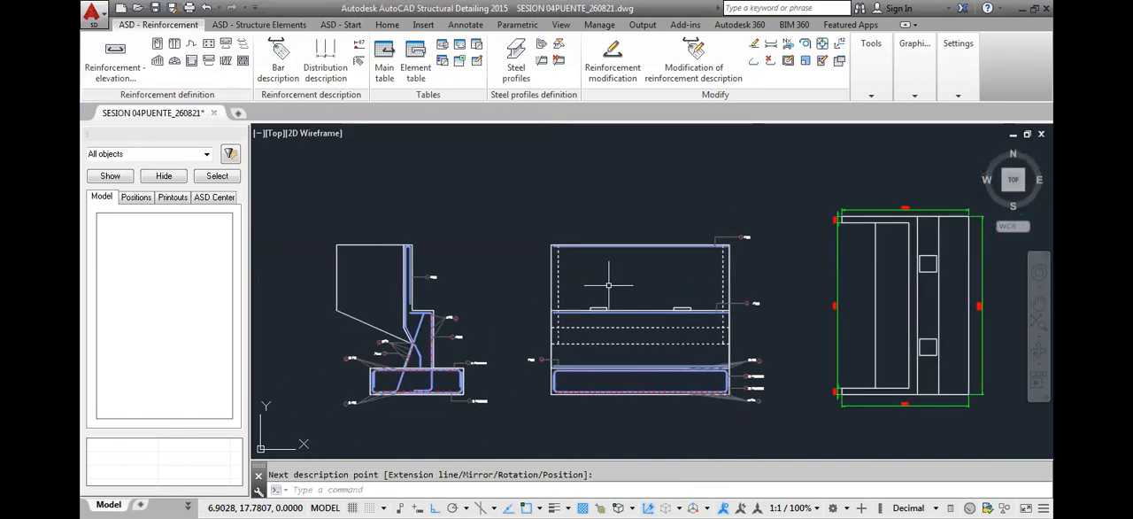
scroll(357, 299, up, 4)
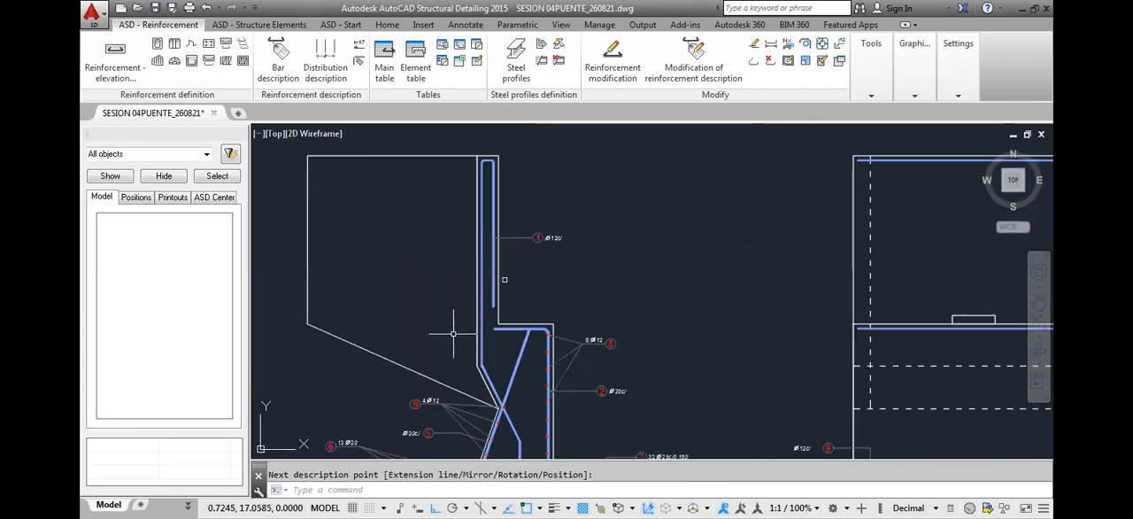
middle_drag(484, 368, 487, 330)
middle_drag(473, 282, 472, 297)
scroll(473, 297, up, 8)
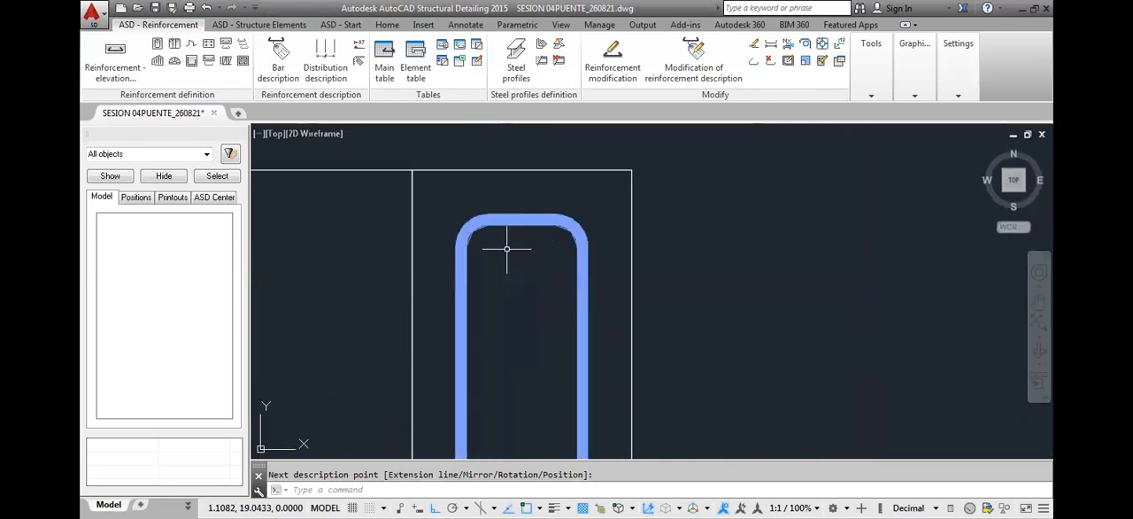
scroll(506, 249, down, 8)
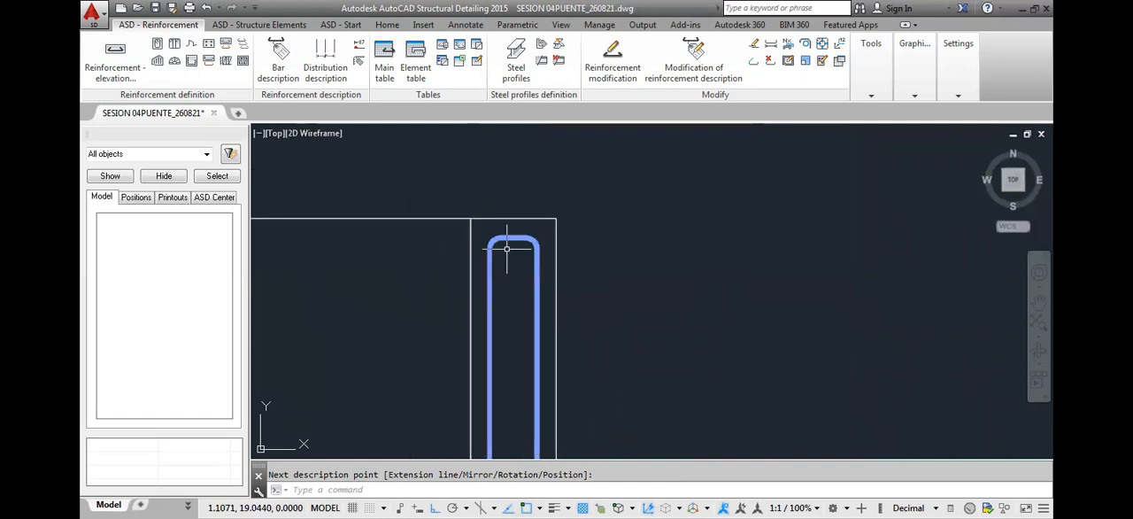
scroll(509, 346, up, 6)
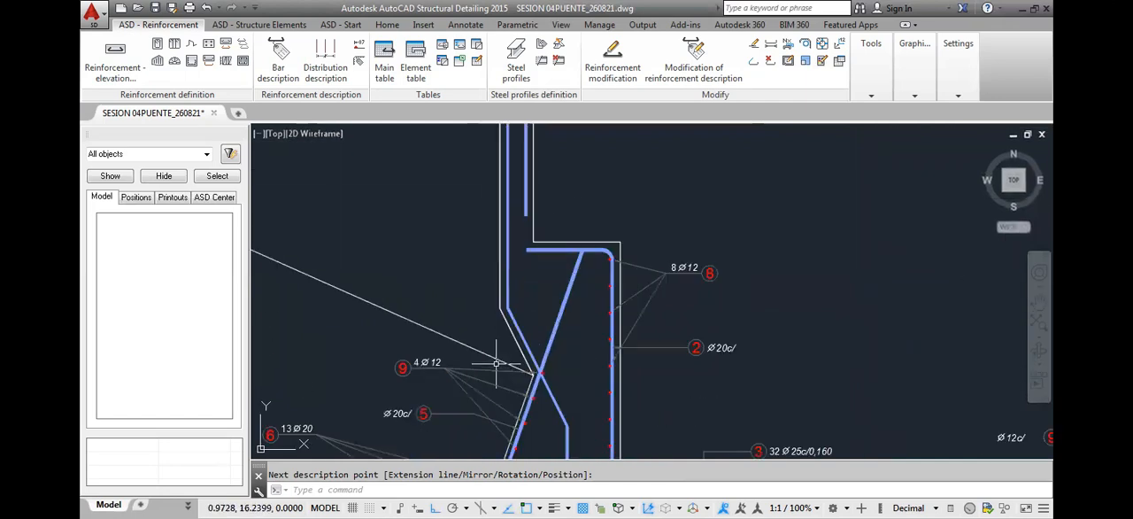
scroll(526, 339, down, 3)
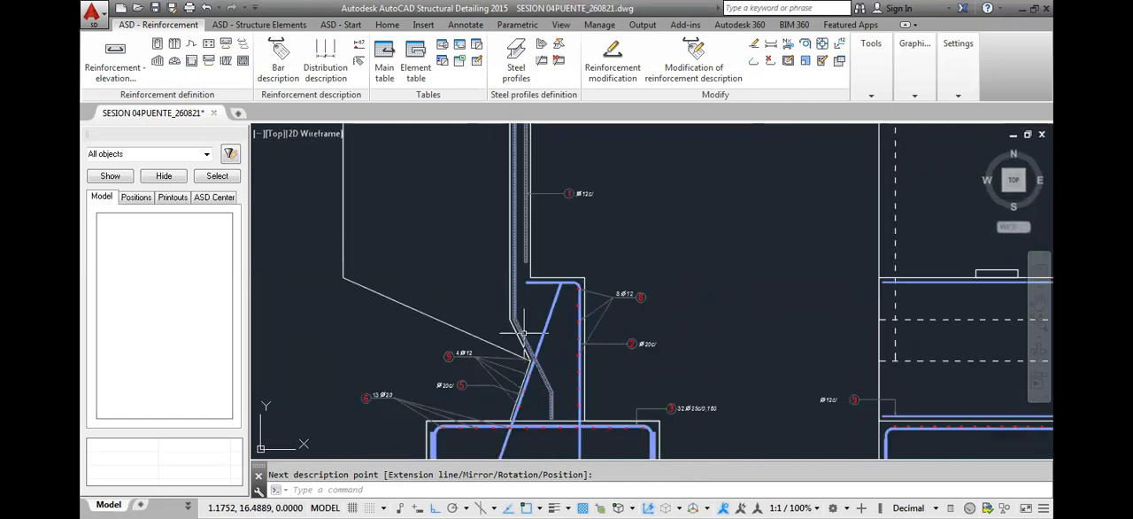
Examine how the position 1 bar runs through the side section's upper wall, from its rounded top corners to the end of its short leg
middle_drag(510, 252, 499, 319)
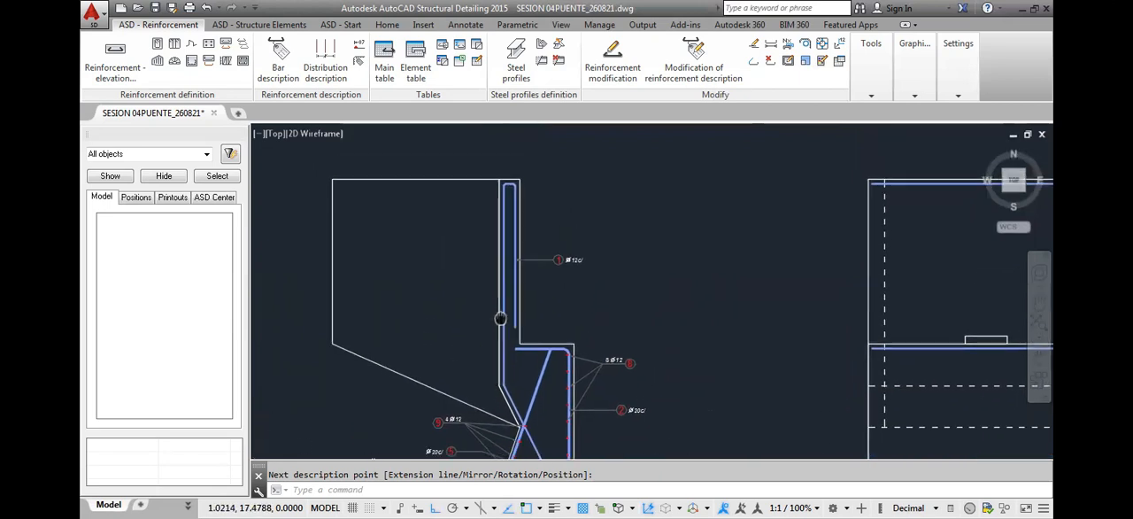
scroll(500, 188, up, 4)
scroll(500, 189, up, 3)
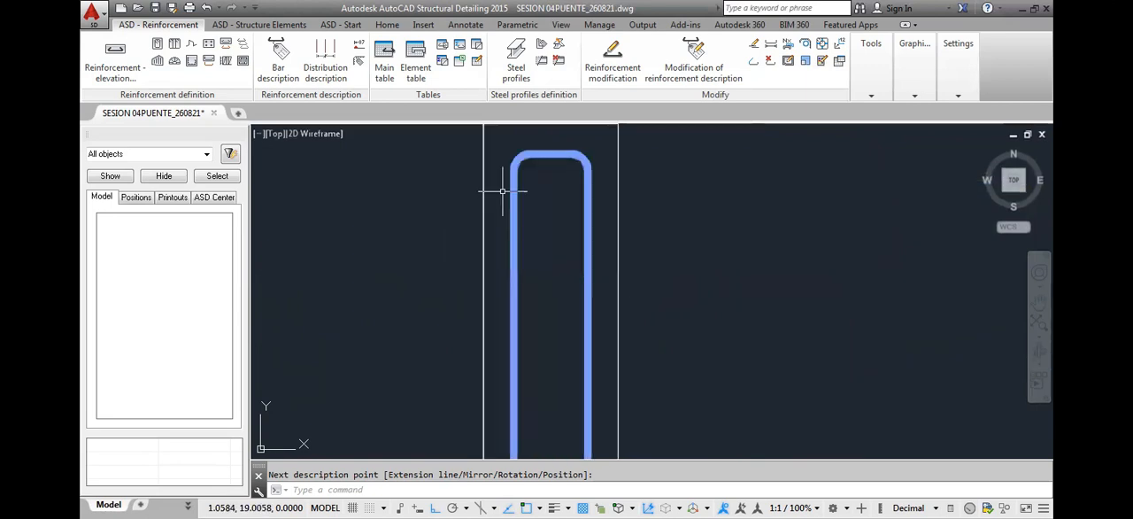
scroll(516, 188, down, 5)
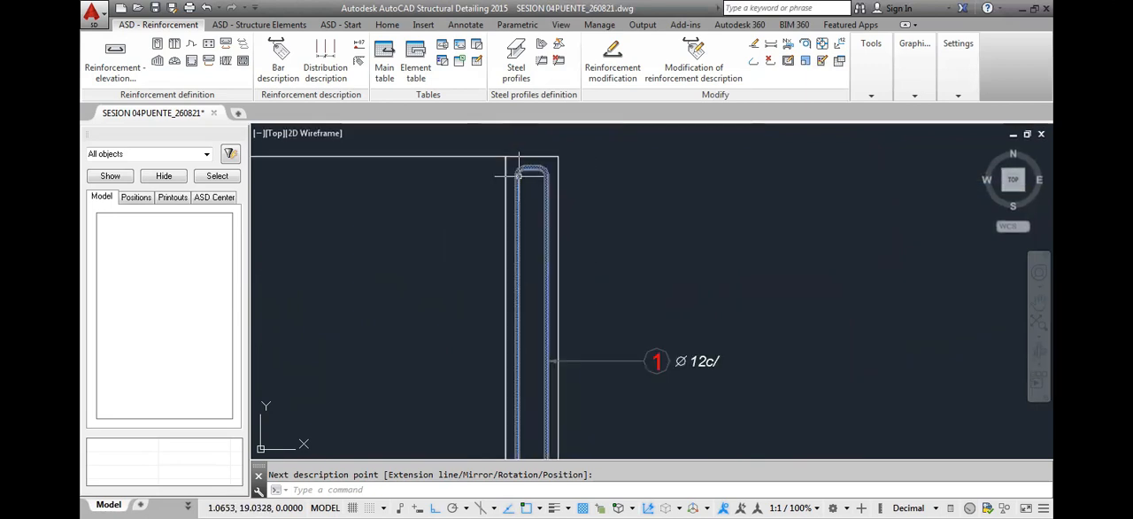
middle_drag(529, 358, 531, 253)
middle_drag(515, 215, 516, 281)
middle_drag(522, 206, 524, 241)
scroll(528, 177, up, 4)
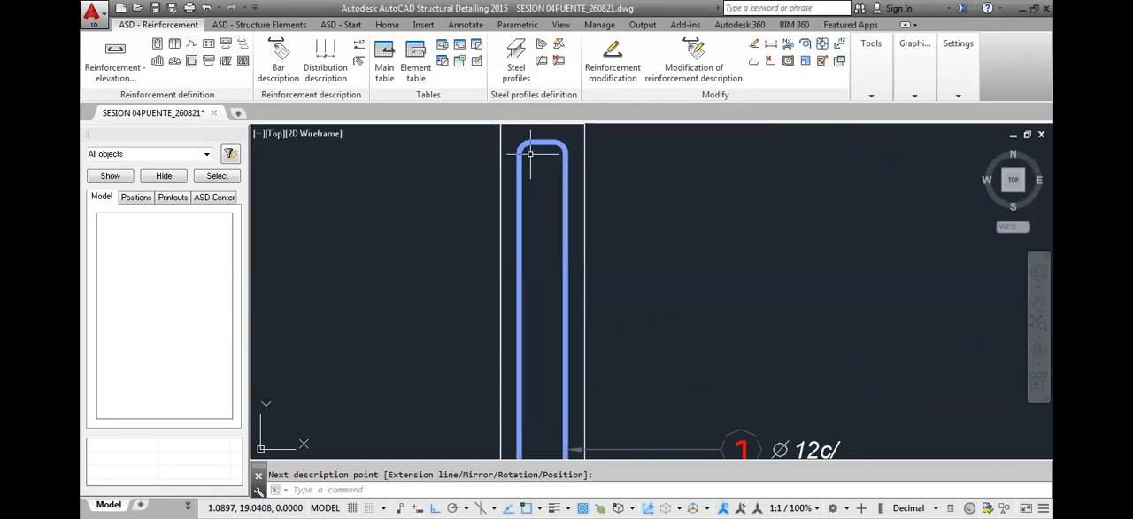
scroll(530, 154, down, 2)
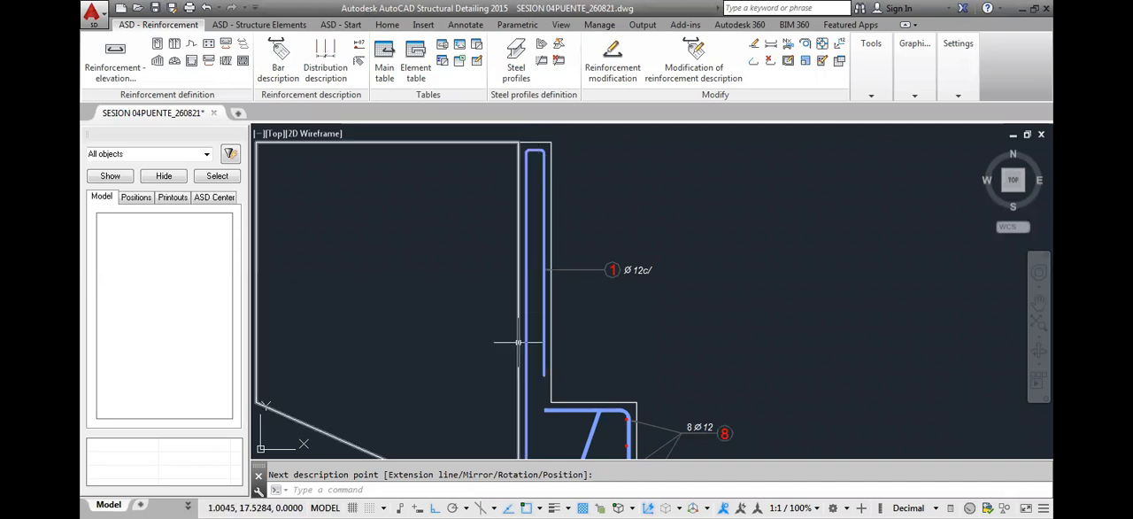
middle_drag(522, 354, 524, 332)
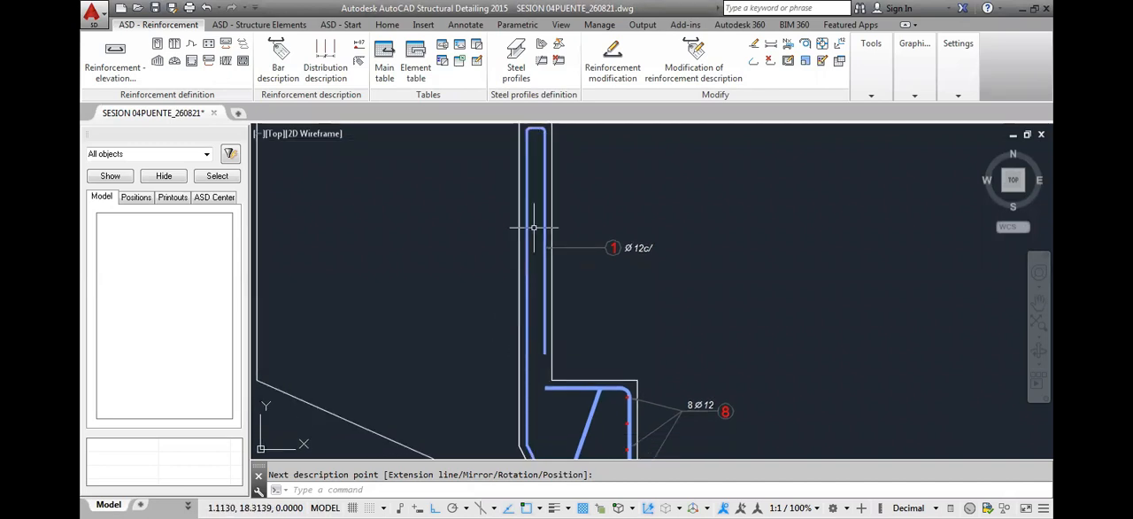
scroll(533, 228, down, 5)
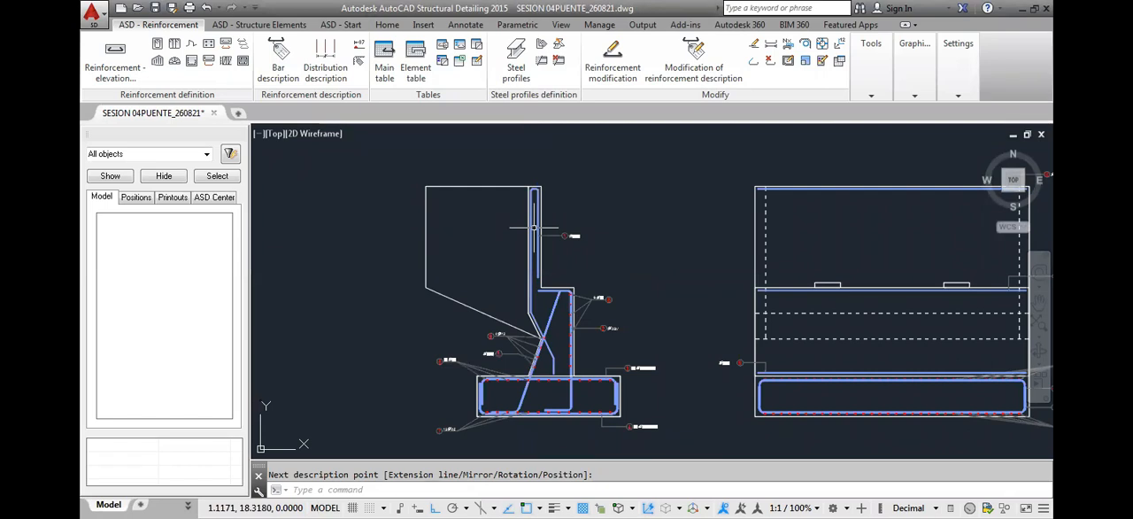
scroll(533, 228, up, 5)
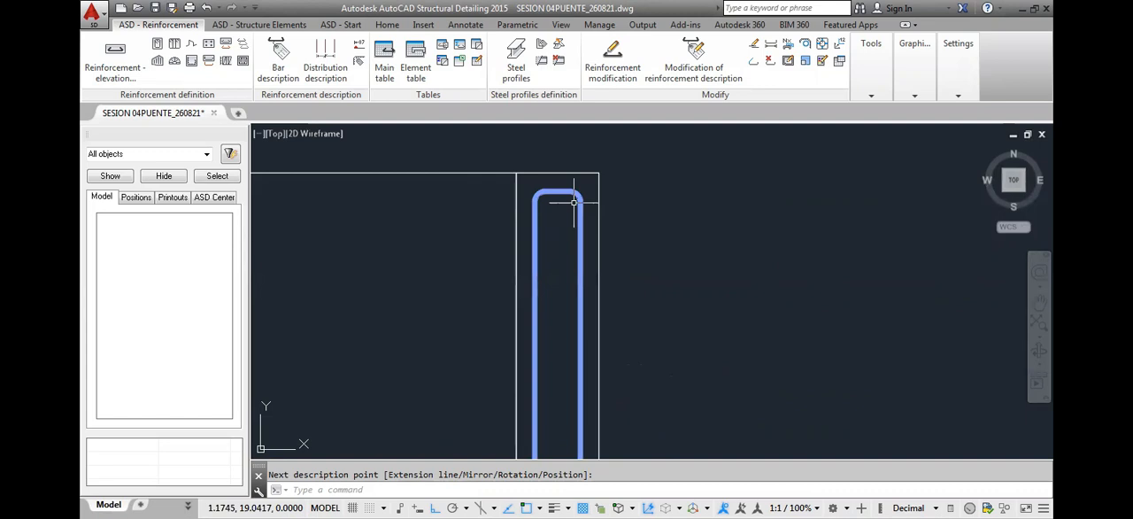
scroll(540, 196, down, 5)
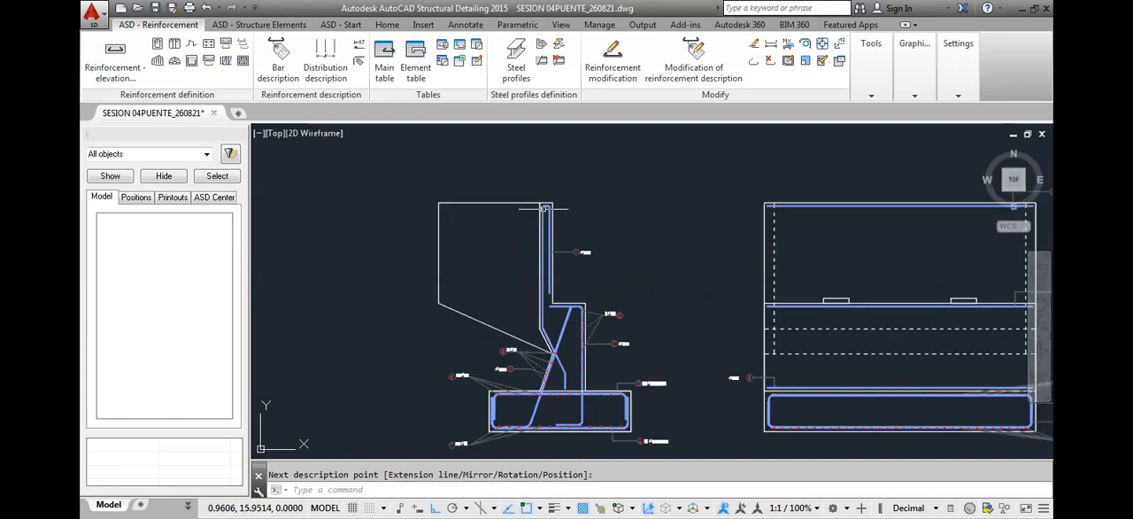
Start a polyline where the position 1 and position 5 bars cross and run it up the sloped leg to the knee
scroll(548, 367, up, 3)
scroll(589, 330, up, 3)
text(pl)
key(Return)
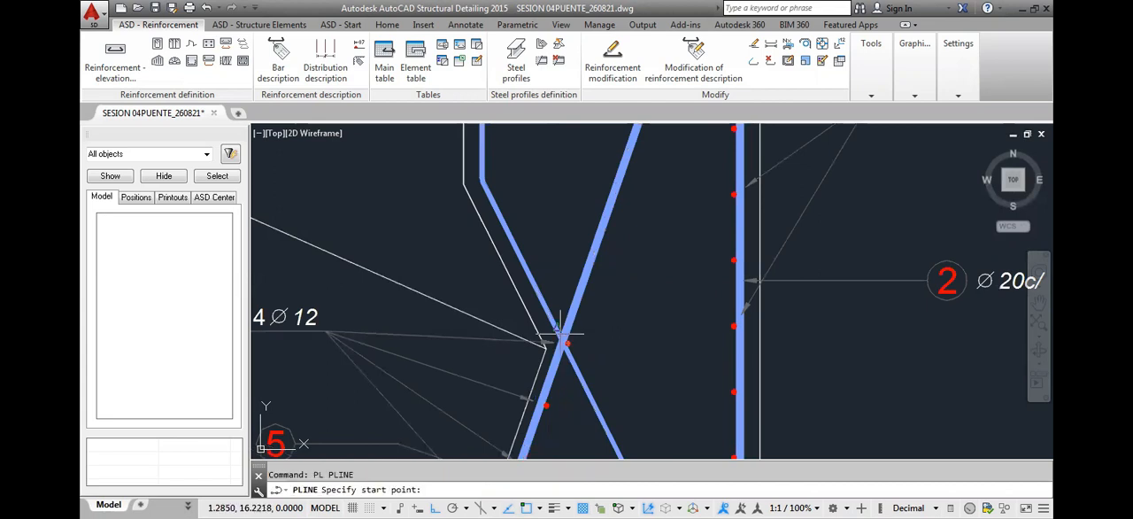
click(559, 335)
scroll(559, 335, down, 4)
scroll(514, 230, up, 4)
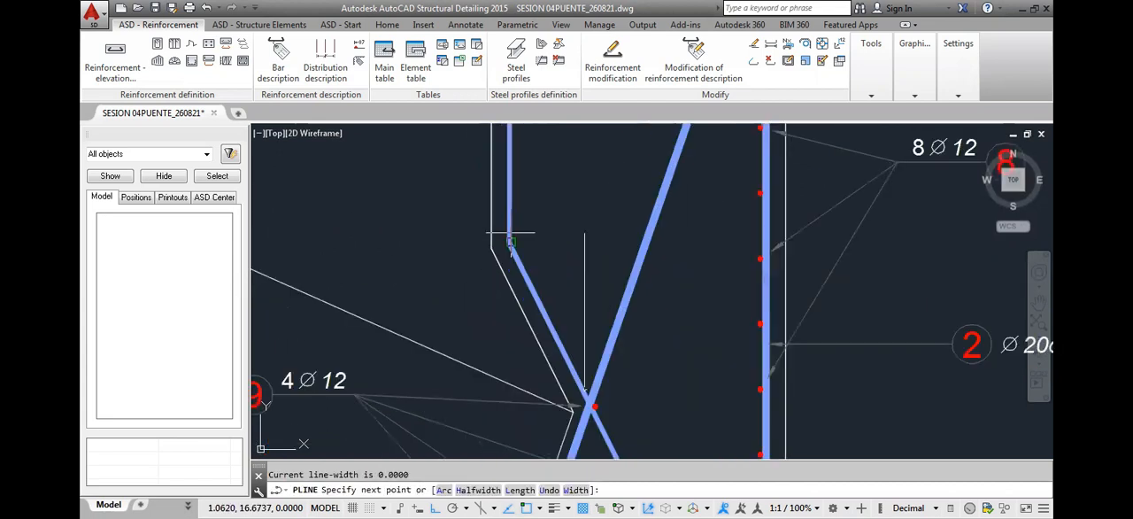
key(F8)
click(512, 239)
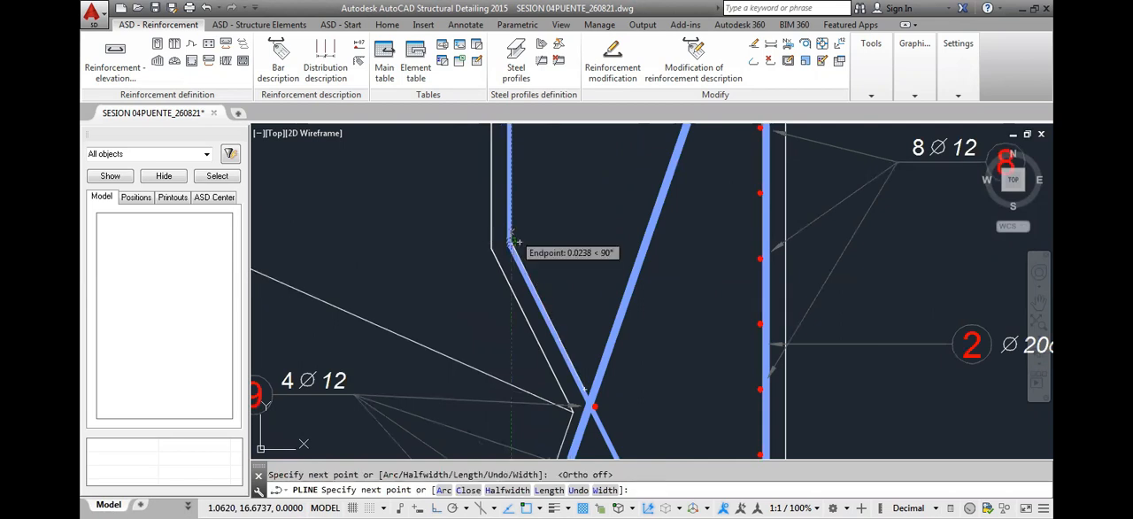
Continue the polyline up the position 1 bar's long leg and across the inside of its bend to the opposite upper corner
scroll(512, 239, down, 3)
scroll(460, 230, up, 5)
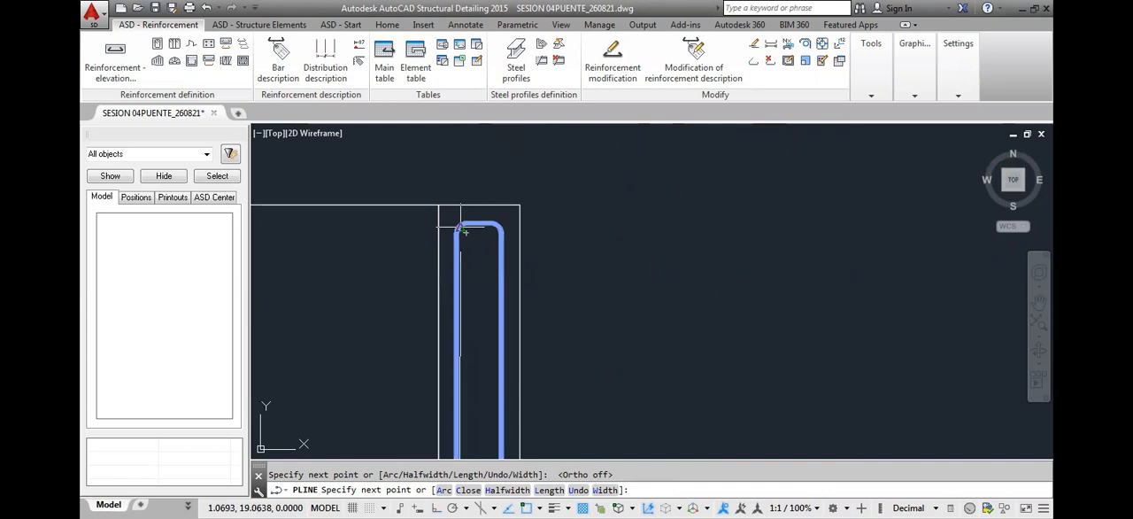
scroll(459, 226, up, 4)
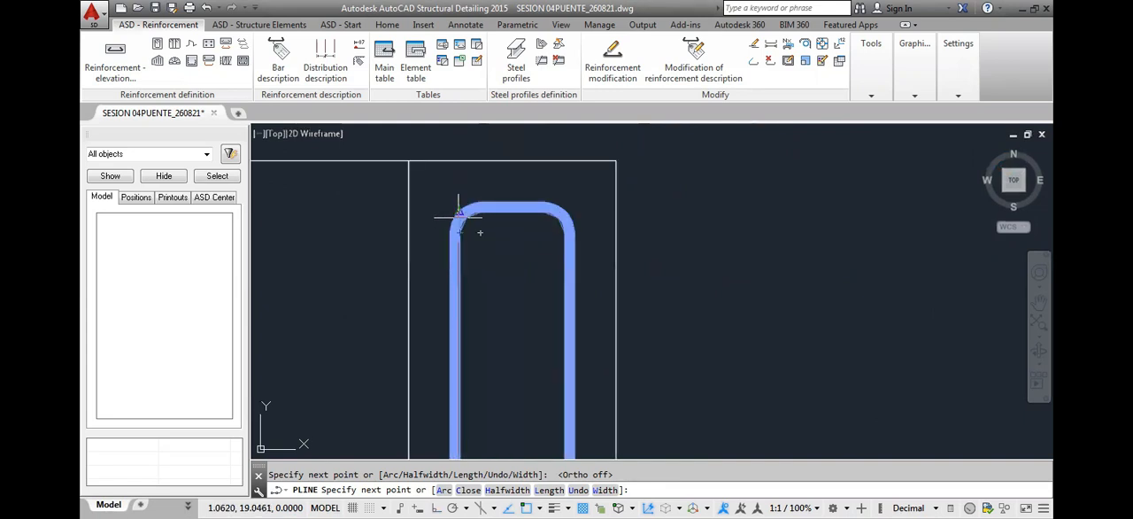
click(458, 212)
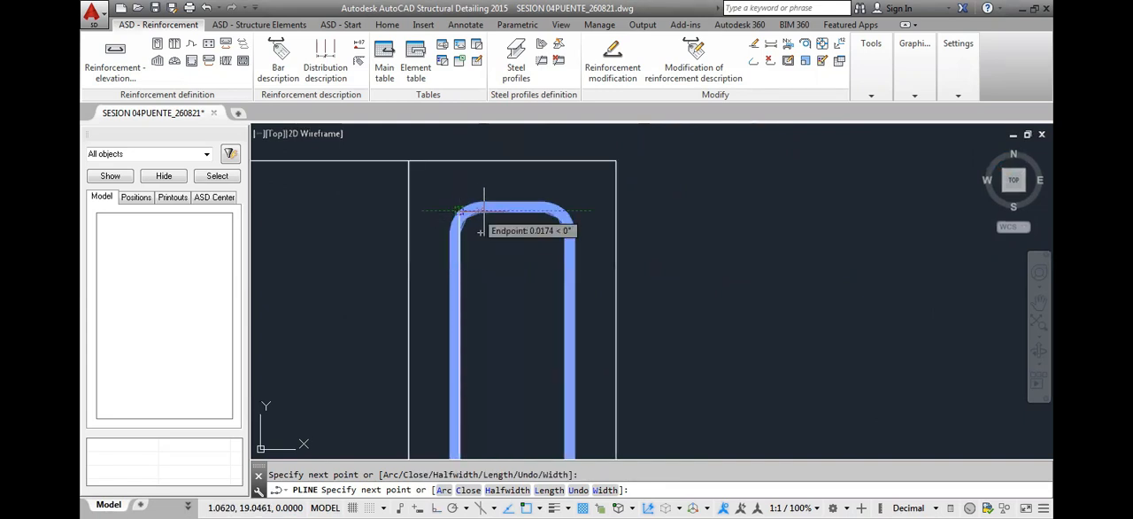
click(567, 215)
Finish the polyline straight down to the lower end of the position 1 bar's short leg, with Ortho on
scroll(610, 199, down, 4)
middle_drag(581, 367, 626, 141)
scroll(627, 180, down, 4)
scroll(623, 302, up, 2)
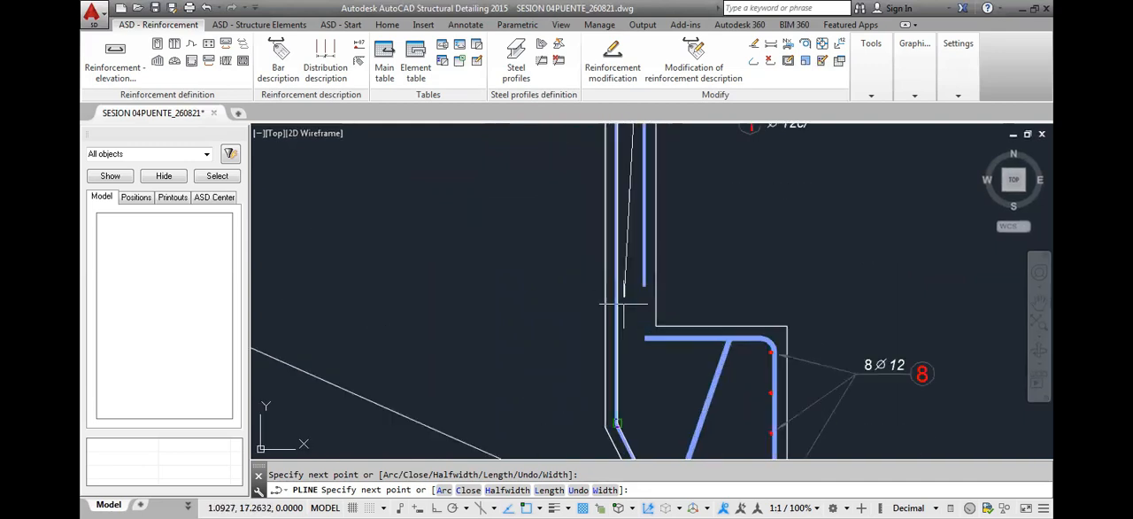
scroll(624, 305, up, 2)
scroll(652, 273, up, 4)
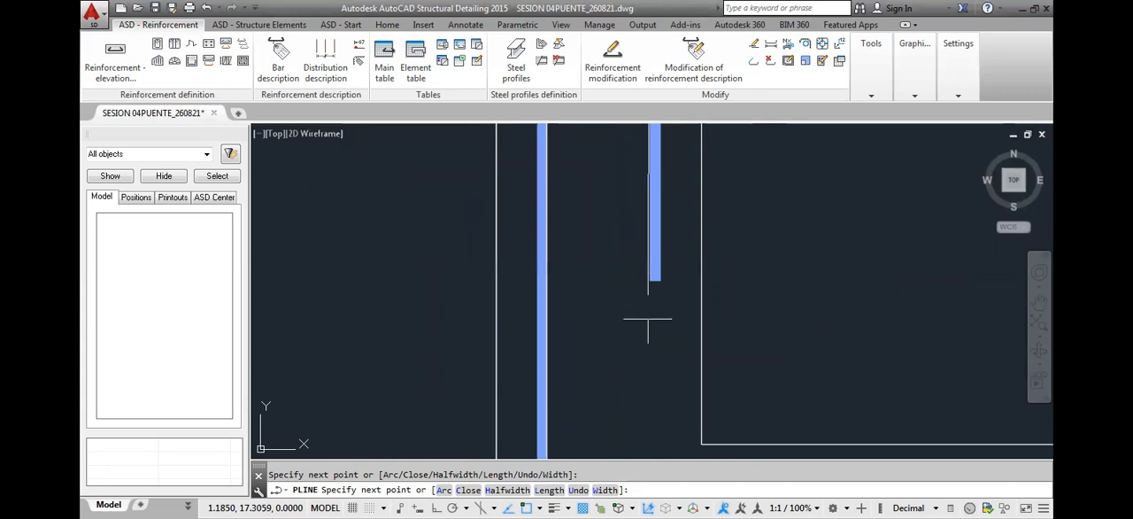
key(F8)
click(652, 281)
key(Escape)
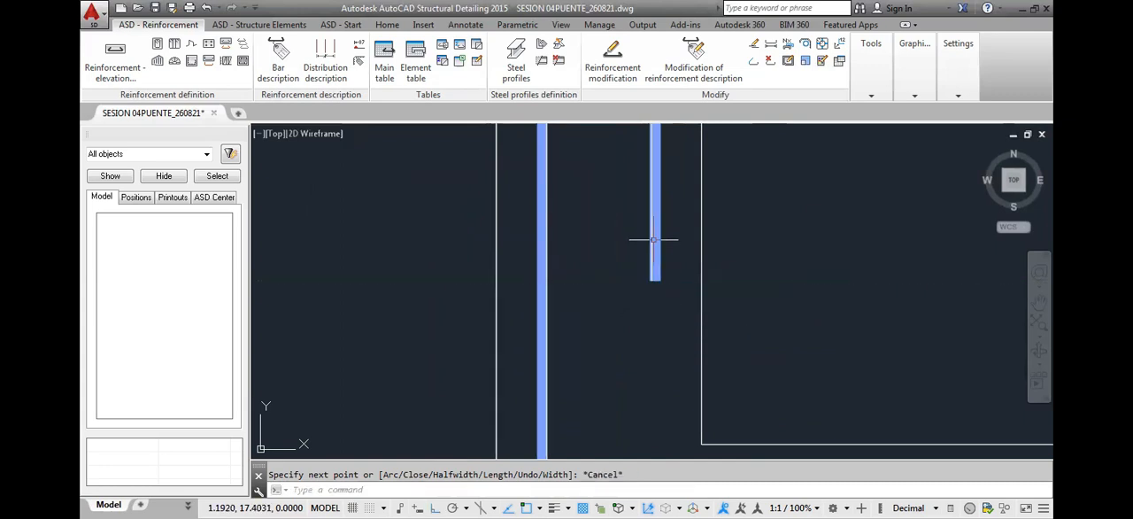
Distribute the position 10 bar as point reinforcement along the traced polyline, placing the points on the inner side of the position 1 bar
scroll(651, 252, down, 4)
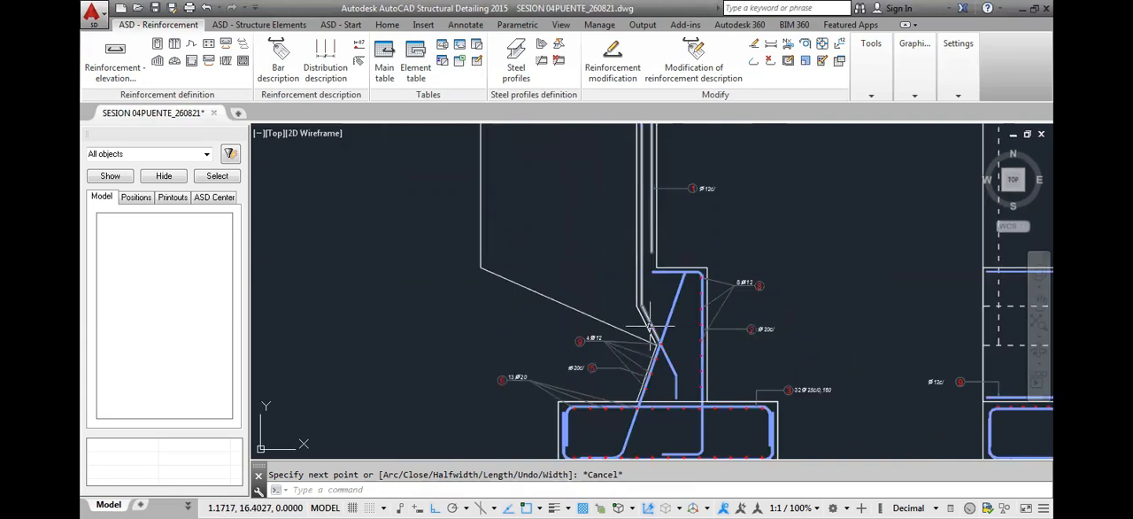
scroll(655, 324, up, 4)
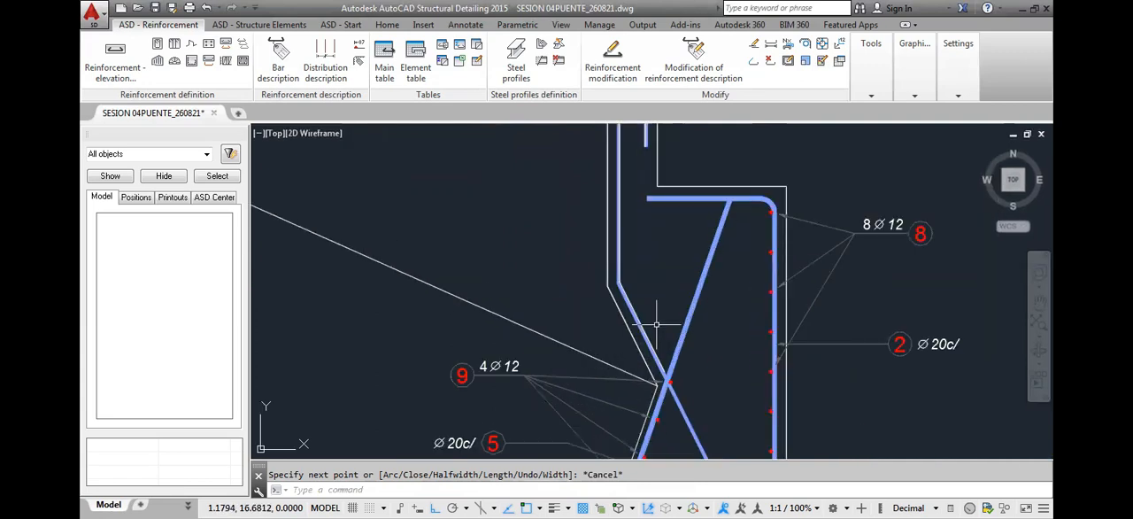
scroll(642, 280, down, 3)
scroll(643, 280, down, 3)
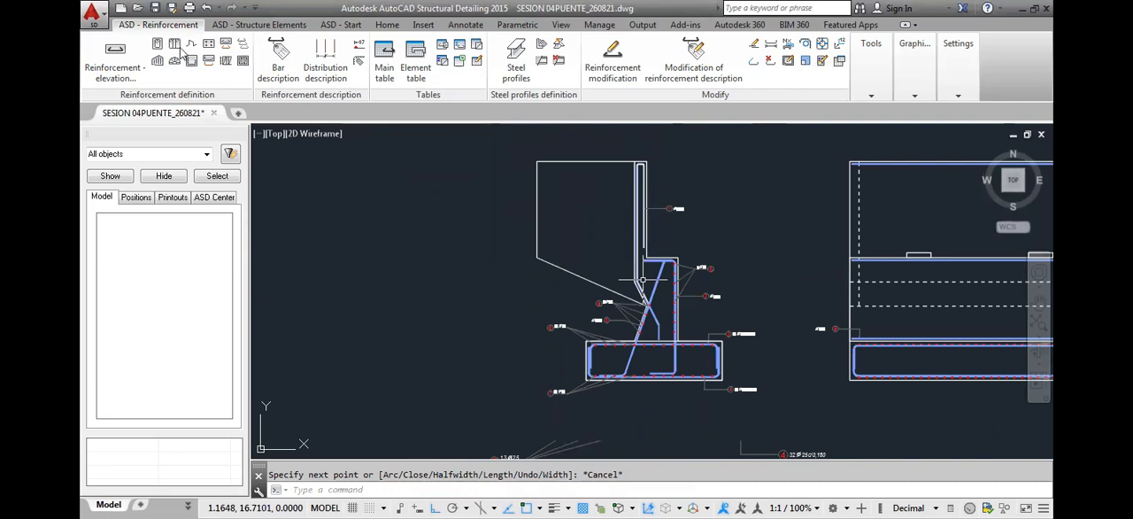
click(208, 45)
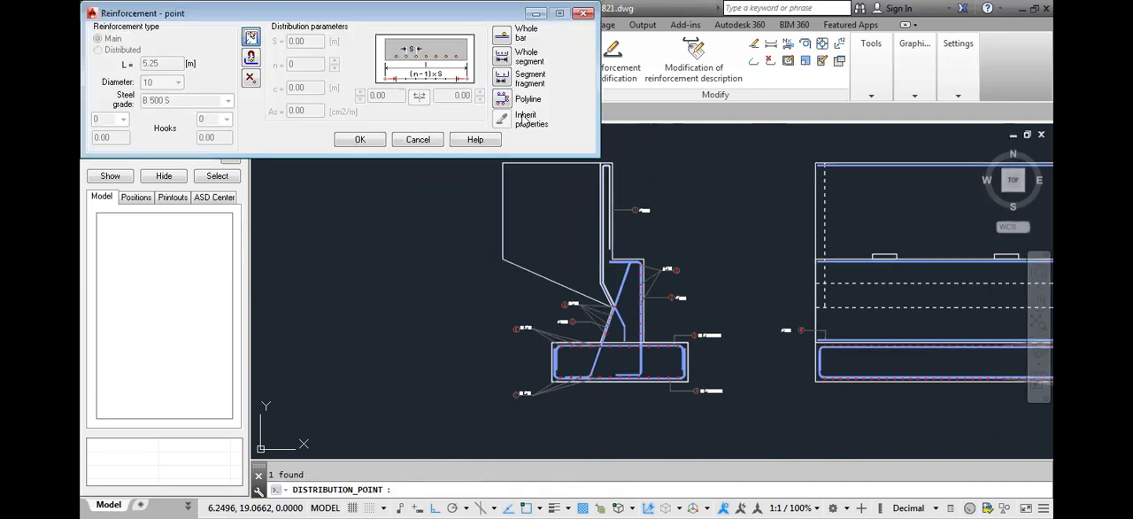
click(502, 99)
scroll(566, 226, up, 8)
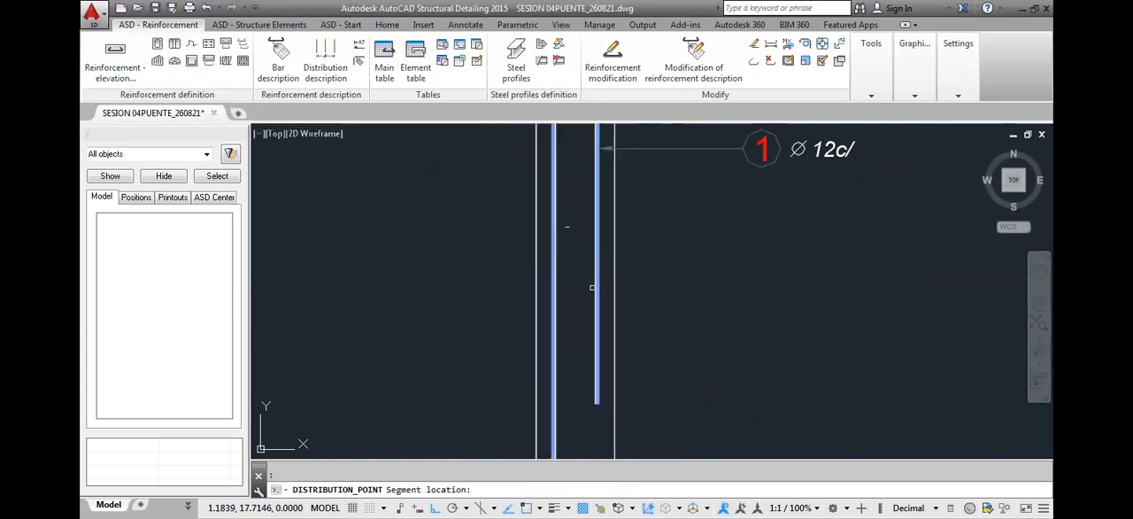
click(593, 288)
scroll(584, 425, up, 6)
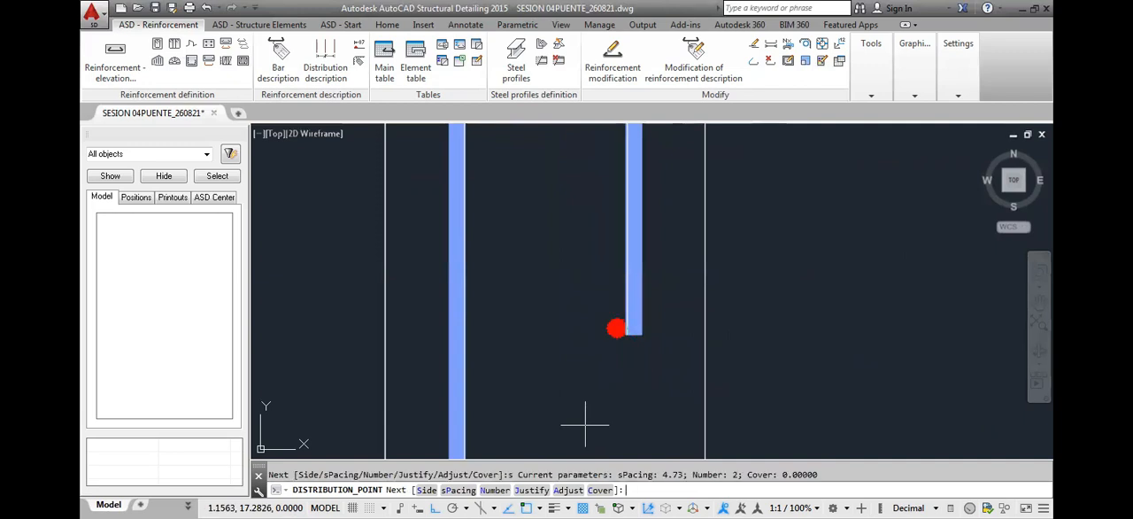
scroll(567, 348, down, 4)
scroll(567, 347, down, 3)
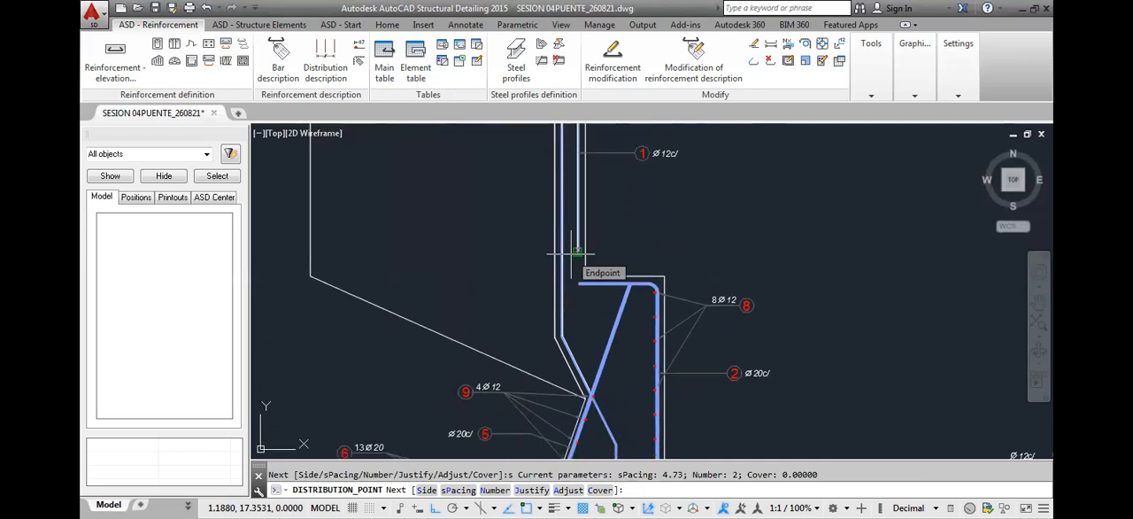
click(576, 253)
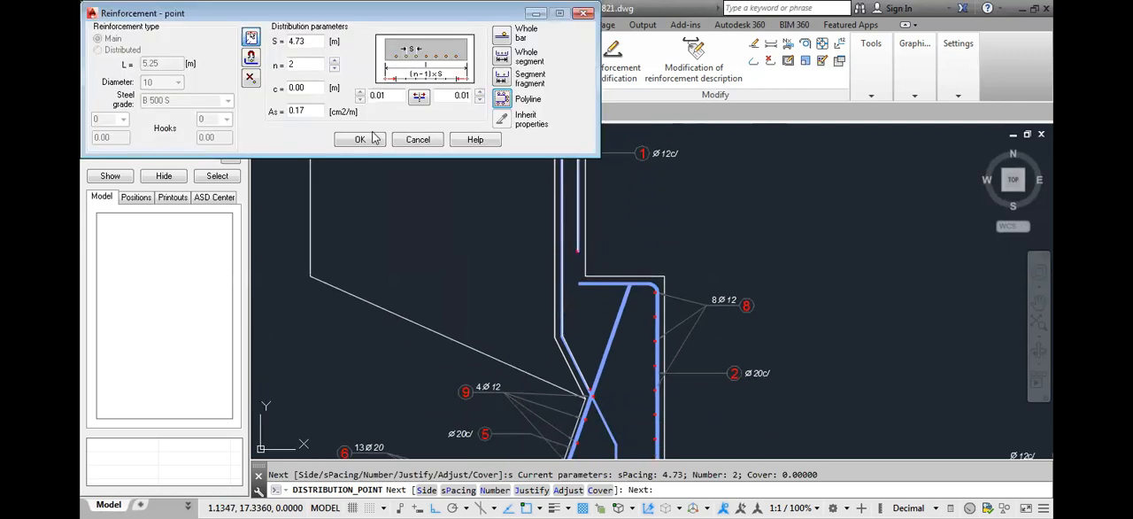
Set the point distribution's spacing to 0.20 m and accept it
double_click(309, 44)
text(0.2)
click(307, 86)
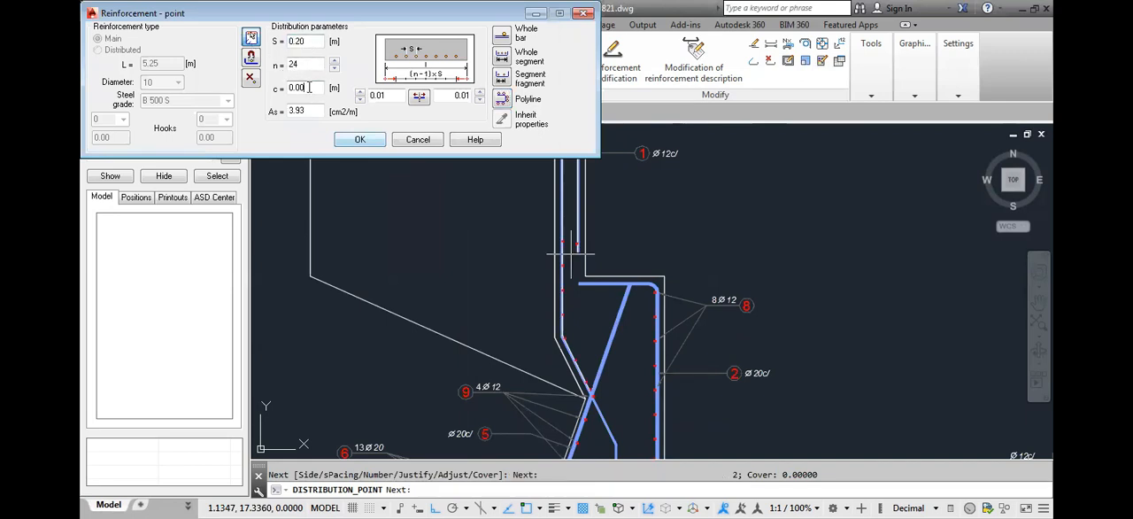
click(352, 140)
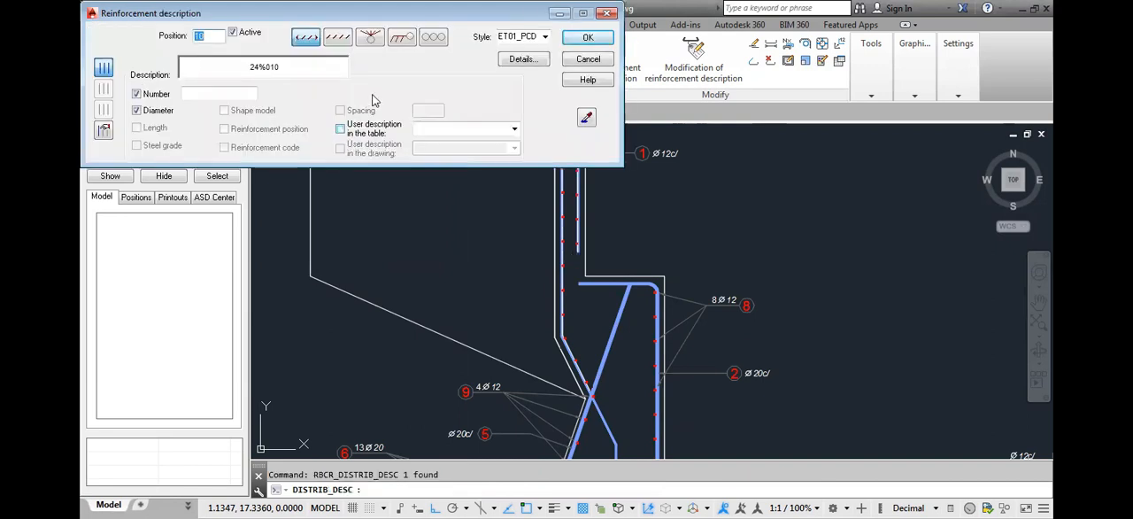
Describe the point bars as position 10 with number and diameter, using converging arrow leaders, and place the label above the side section's upper wall
click(372, 38)
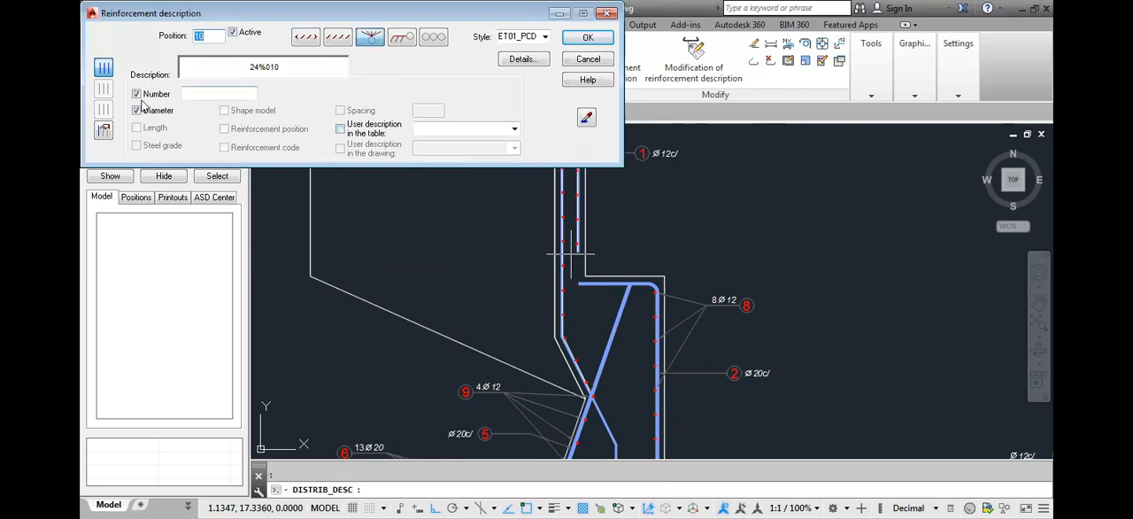
click(104, 129)
click(587, 39)
scroll(546, 212, up, 5)
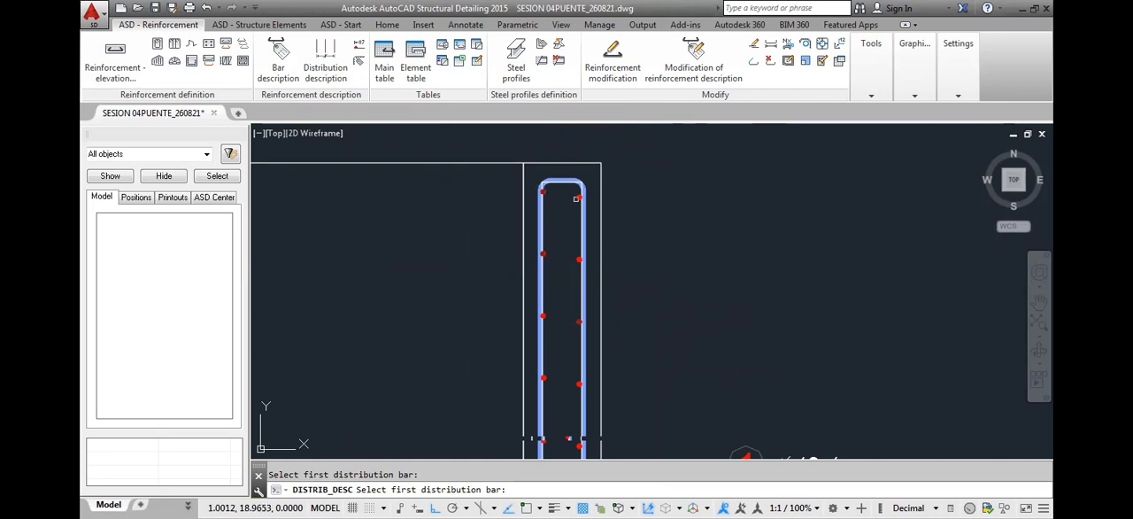
click(576, 198)
middle_drag(442, 147, 470, 192)
click(470, 194)
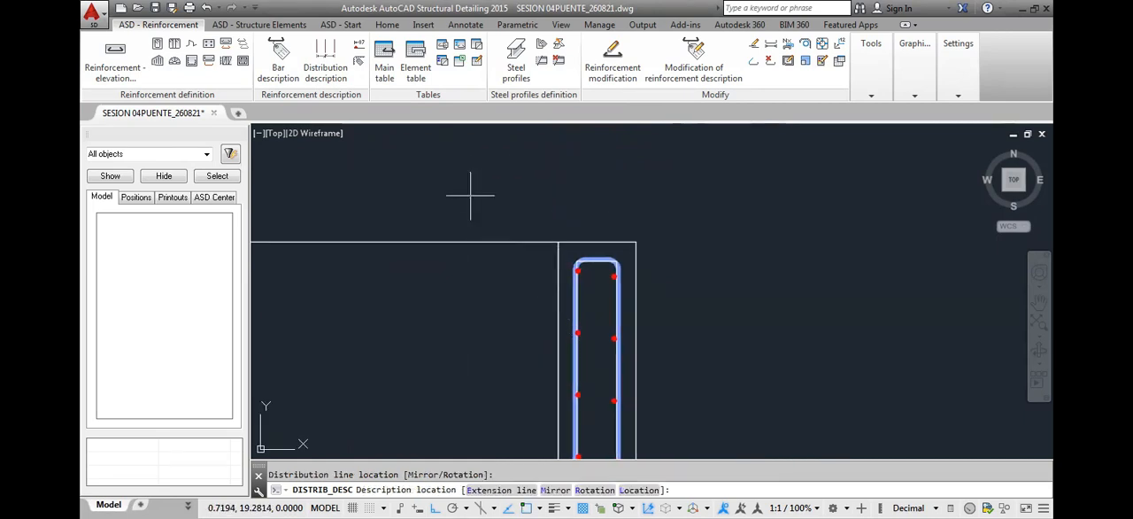
click(392, 192)
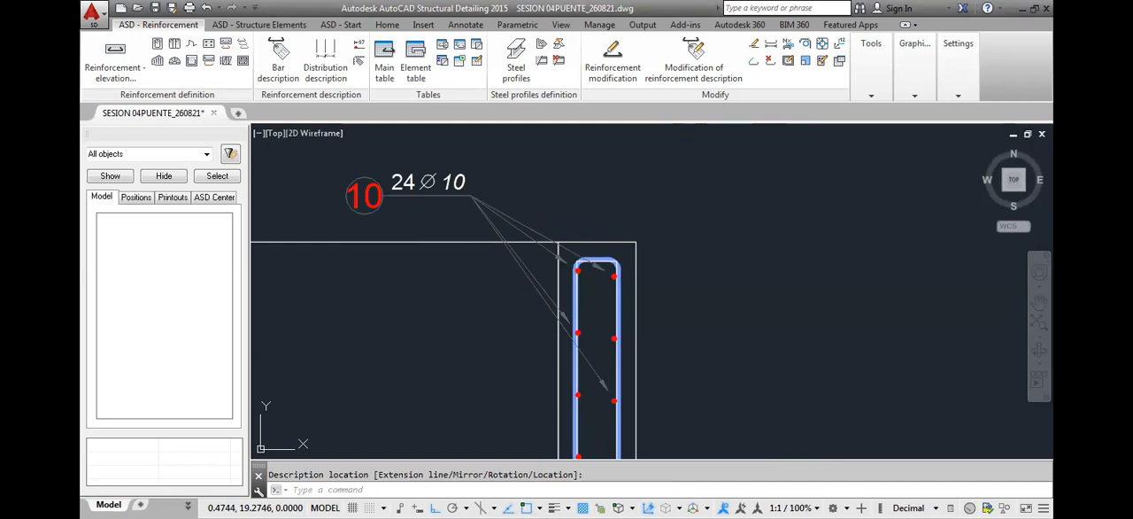
Examine the position 10 point bars against the position 1 bar and the traced polyline at the top of the upper wall
scroll(619, 253, up, 5)
scroll(579, 235, up, 3)
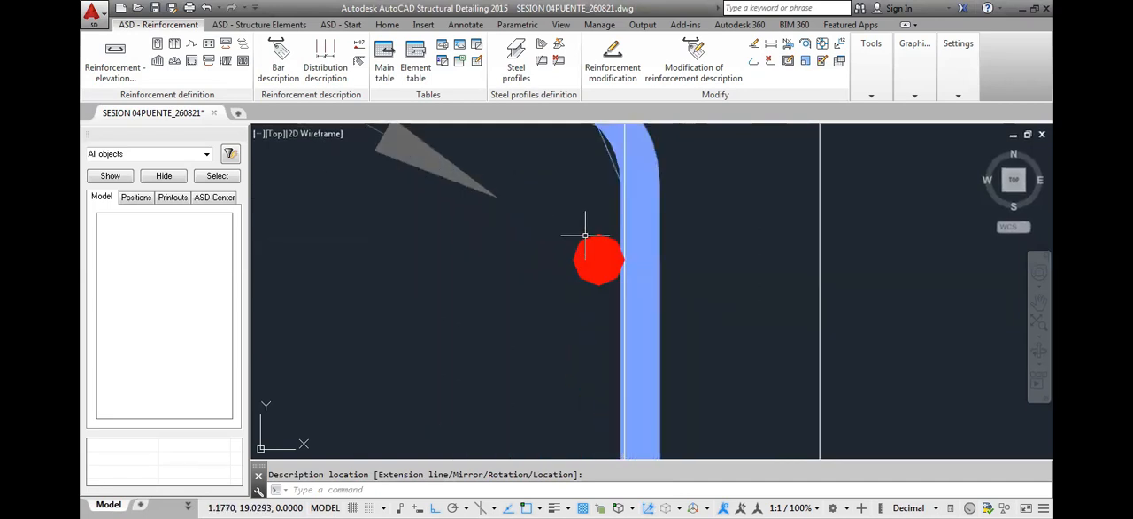
key(Escape)
scroll(513, 299, down, 5)
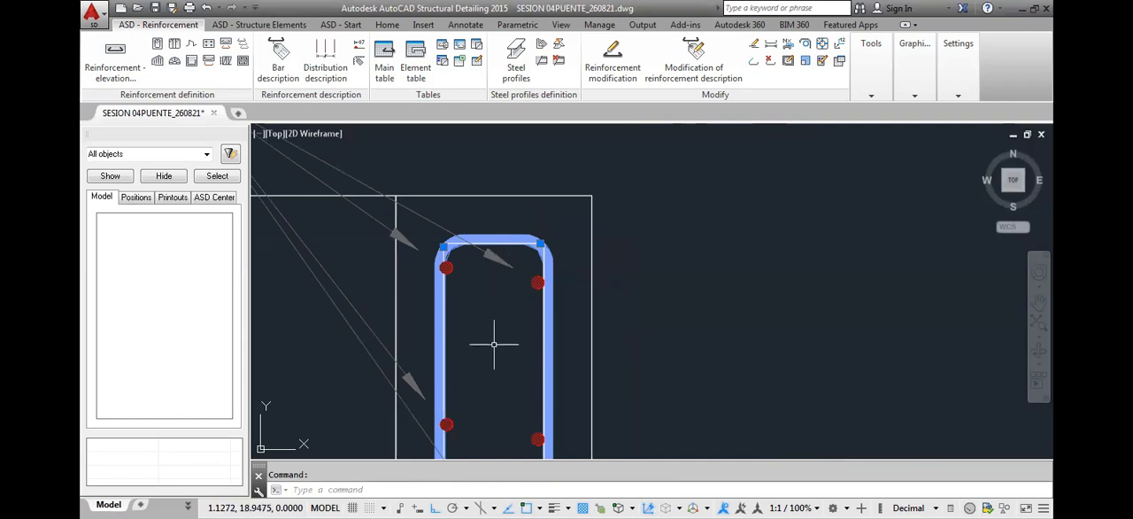
middle_drag(493, 343, 539, 278)
scroll(539, 278, down, 5)
scroll(539, 308, down, 2)
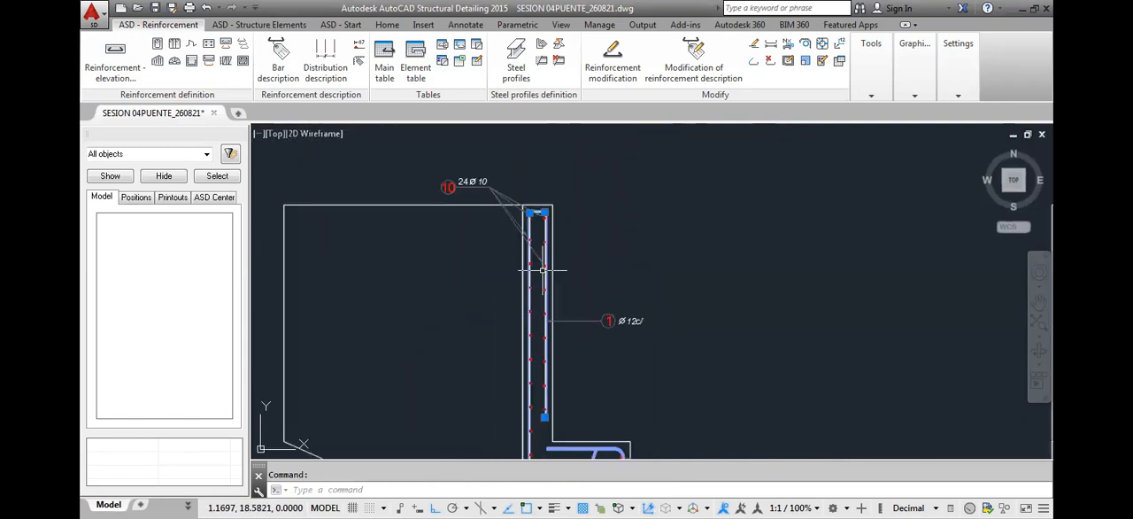
scroll(535, 293, up, 3)
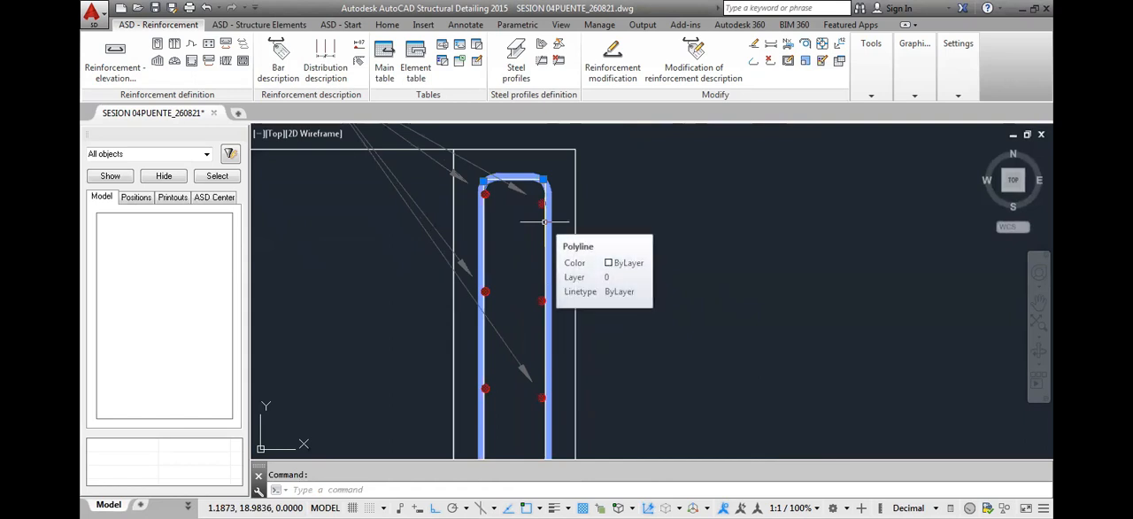
scroll(544, 221, down, 2)
key(Escape)
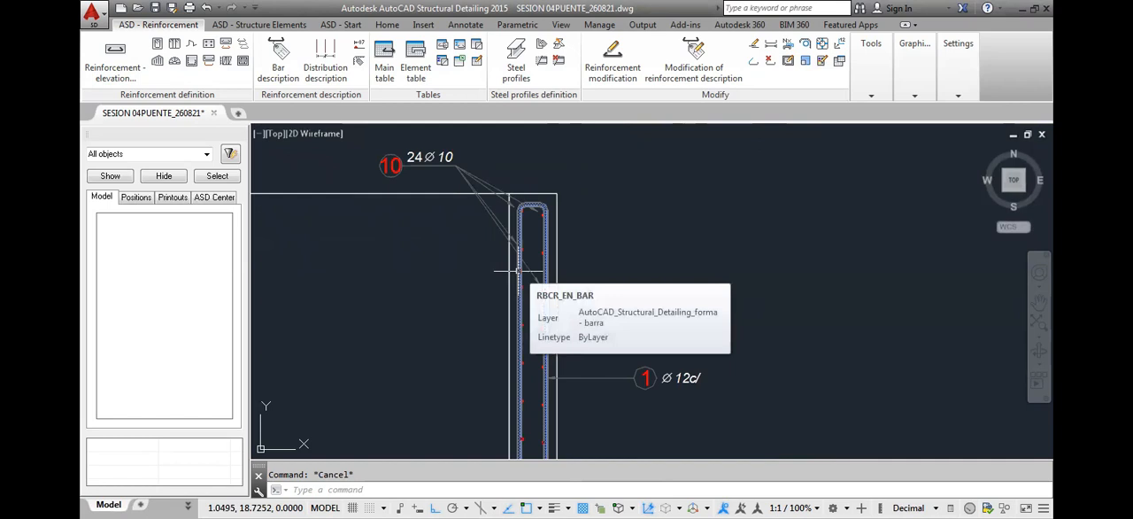
scroll(517, 198, up, 3)
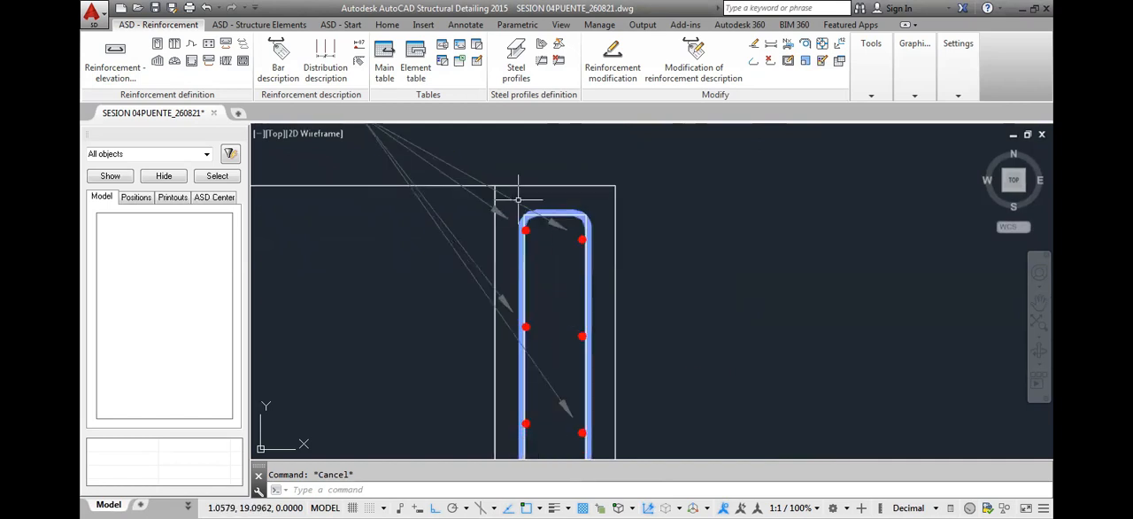
scroll(519, 215, up, 3)
scroll(505, 213, down, 5)
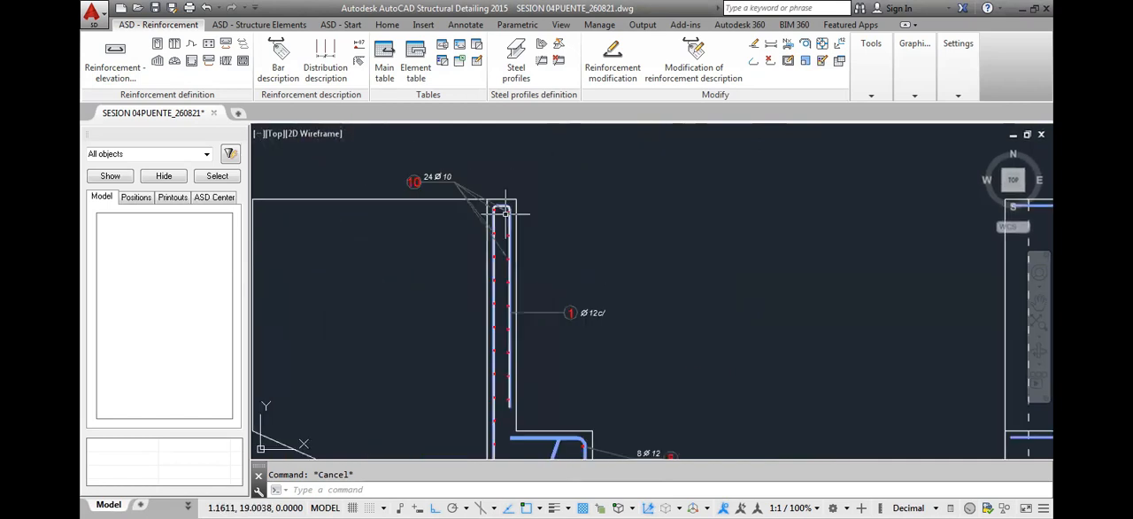
scroll(504, 212, up, 3)
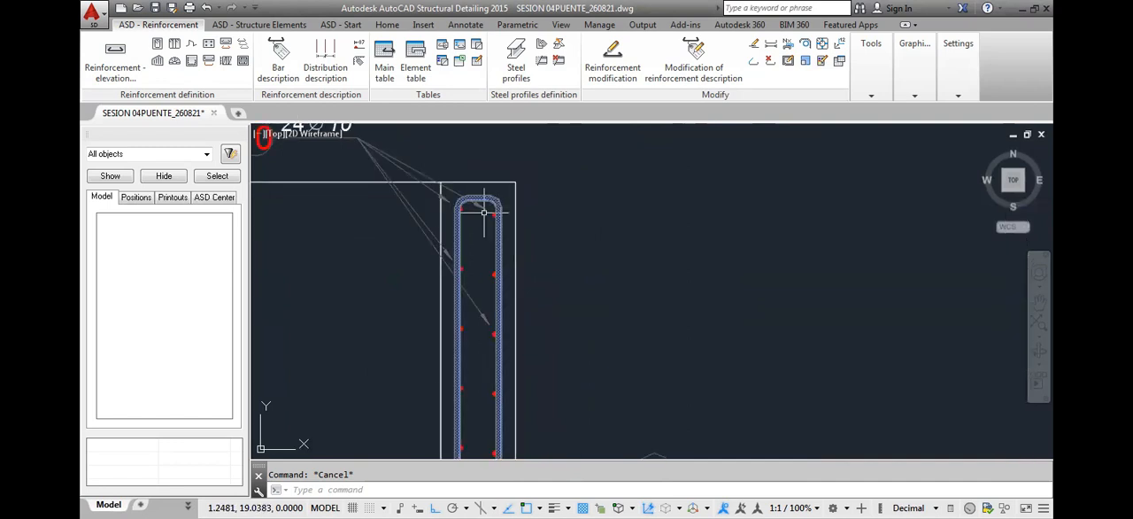
scroll(480, 205, up, 3)
scroll(478, 217, up, 2)
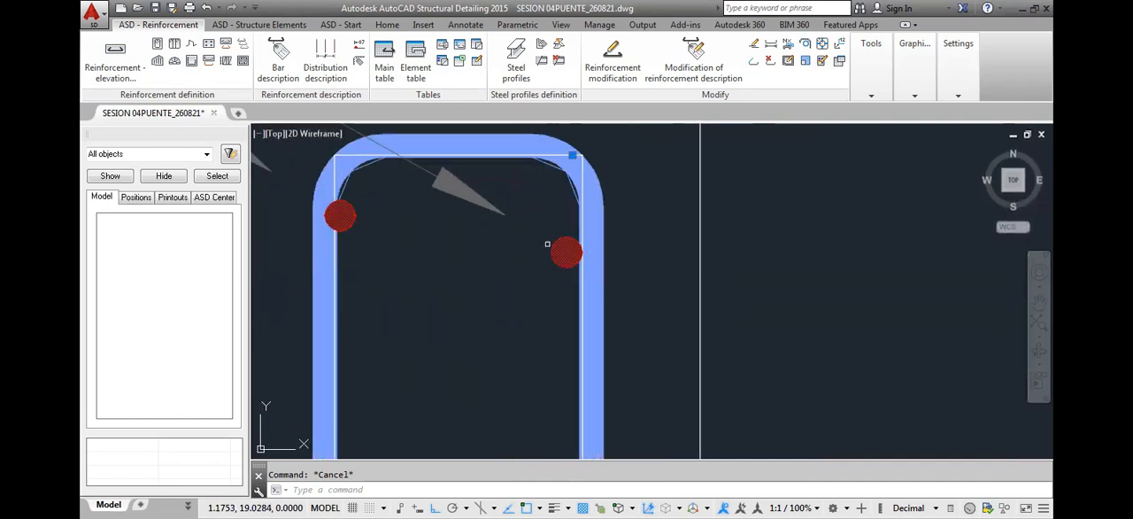
middle_drag(568, 180, 584, 205)
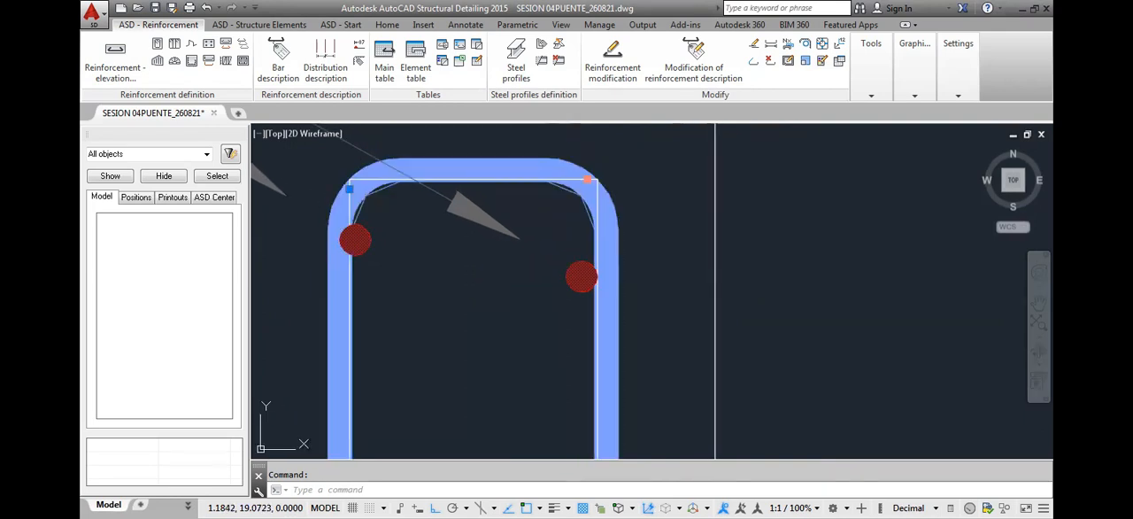
click(588, 181)
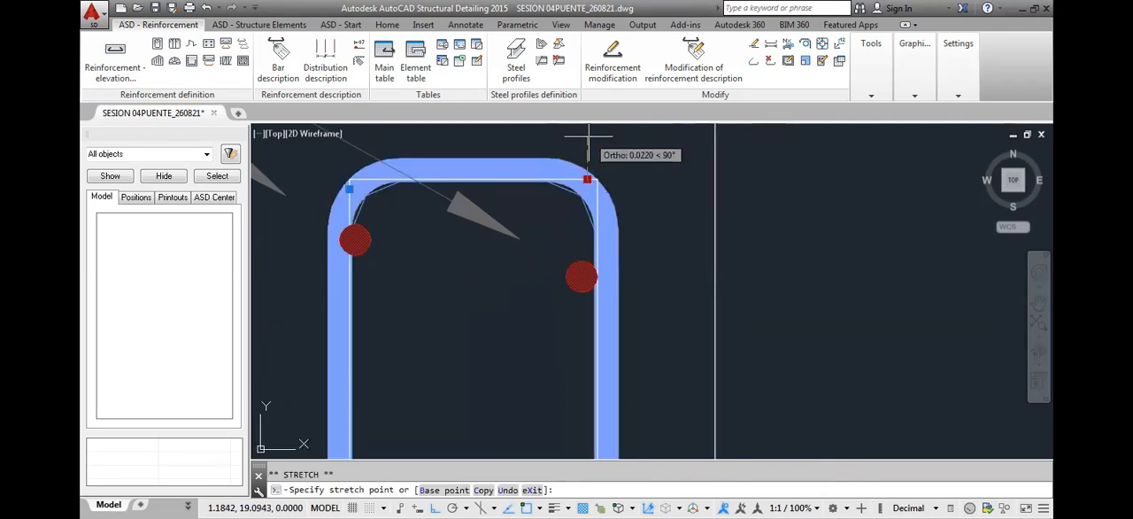
key(Escape)
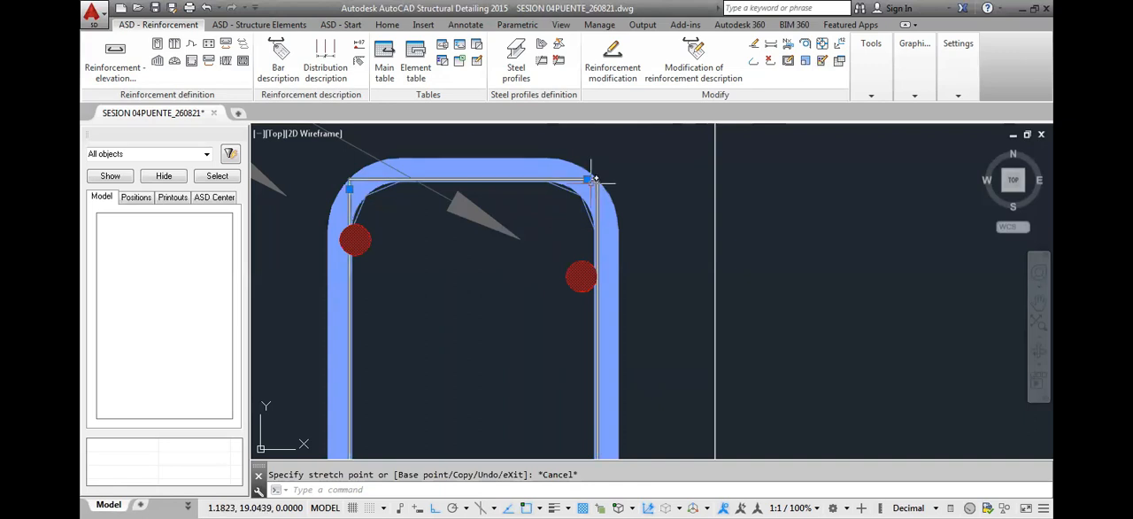
Review the upper wall's labelled bars and the full set of abutment views, leaving the traced polyline unselected
scroll(594, 180, down, 4)
scroll(587, 217, down, 4)
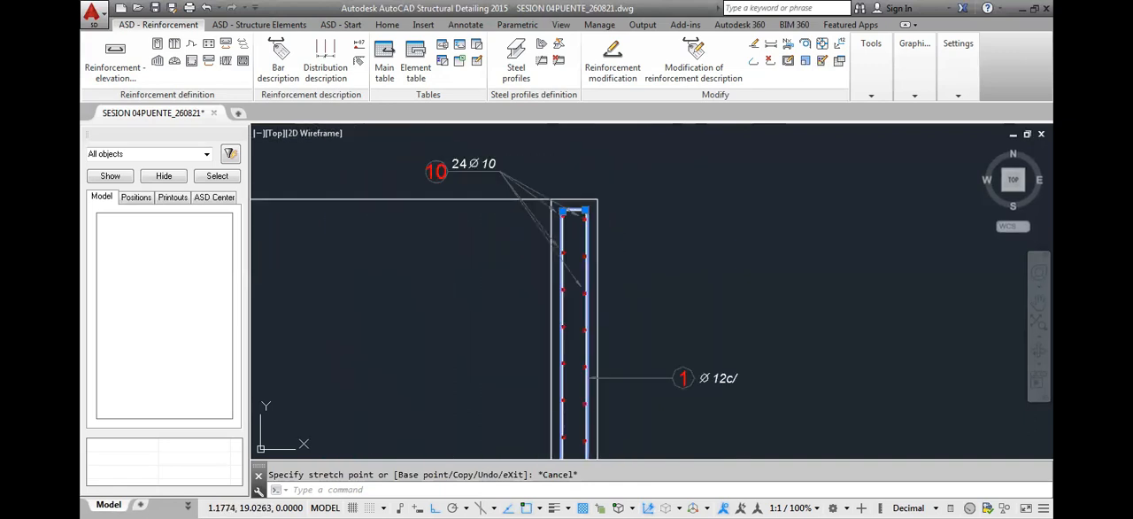
scroll(575, 213, down, 5)
scroll(577, 217, up, 2)
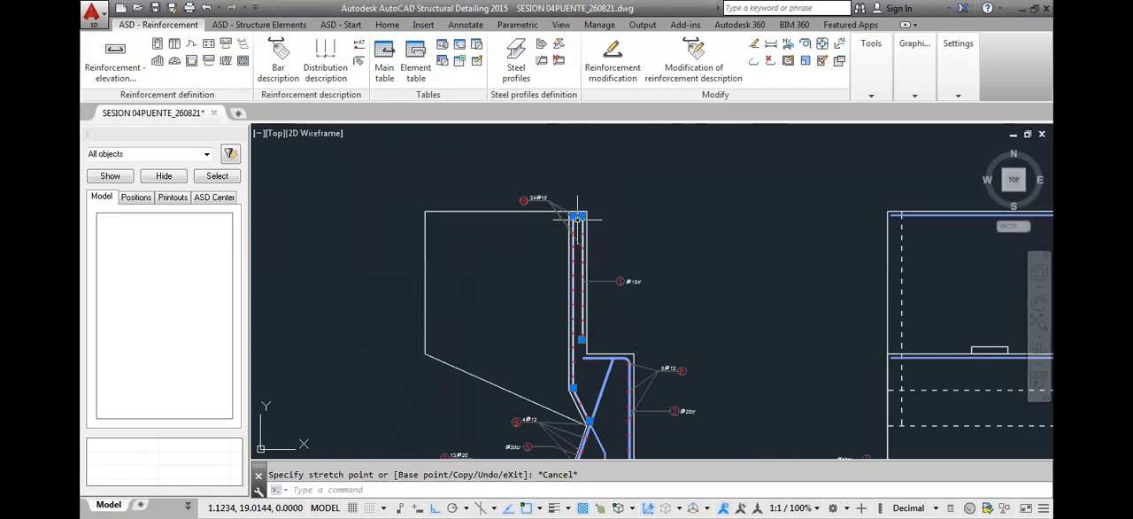
scroll(577, 217, down, 3)
scroll(569, 219, down, 4)
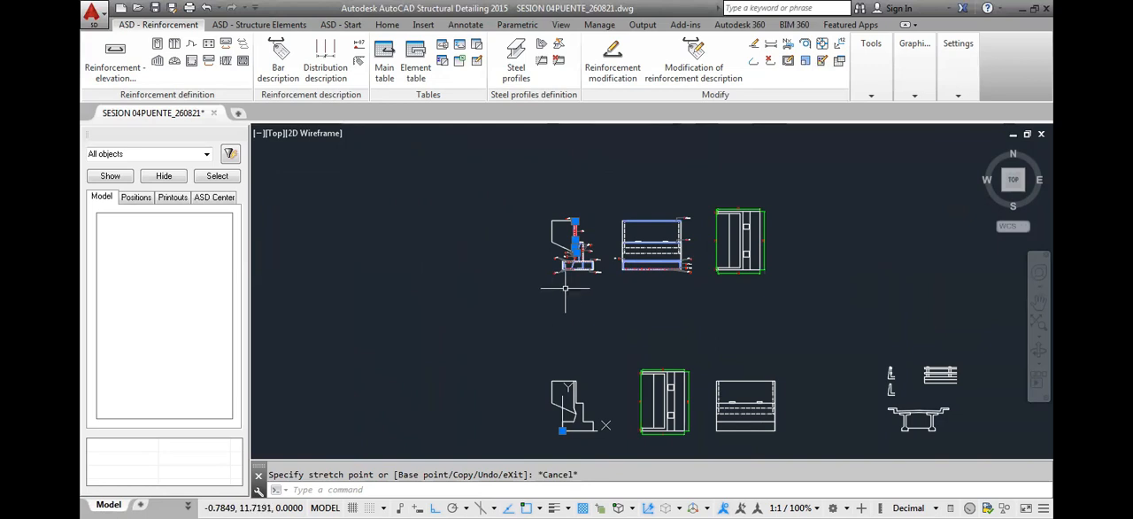
scroll(516, 218, up, 3)
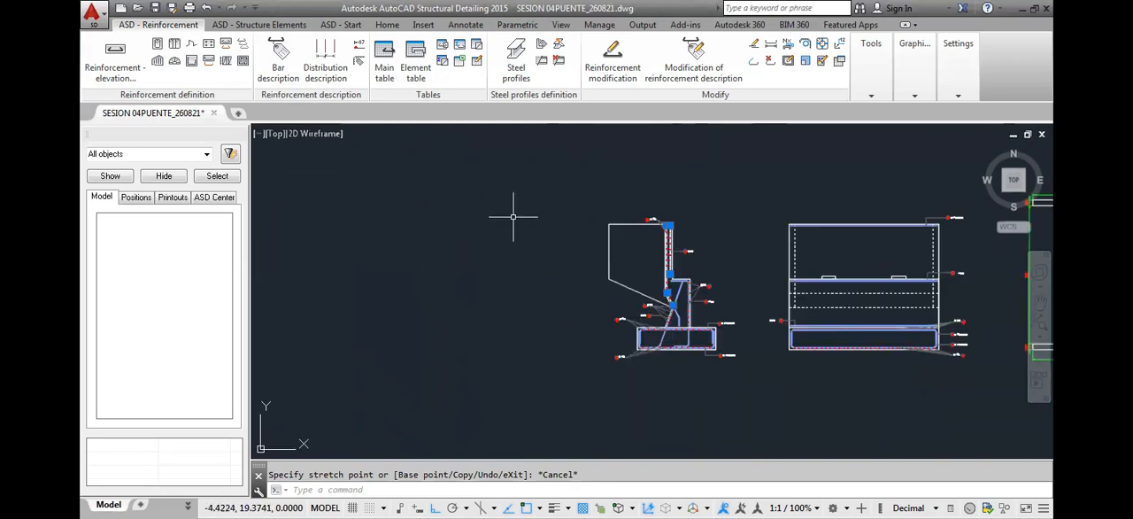
scroll(688, 207, up, 2)
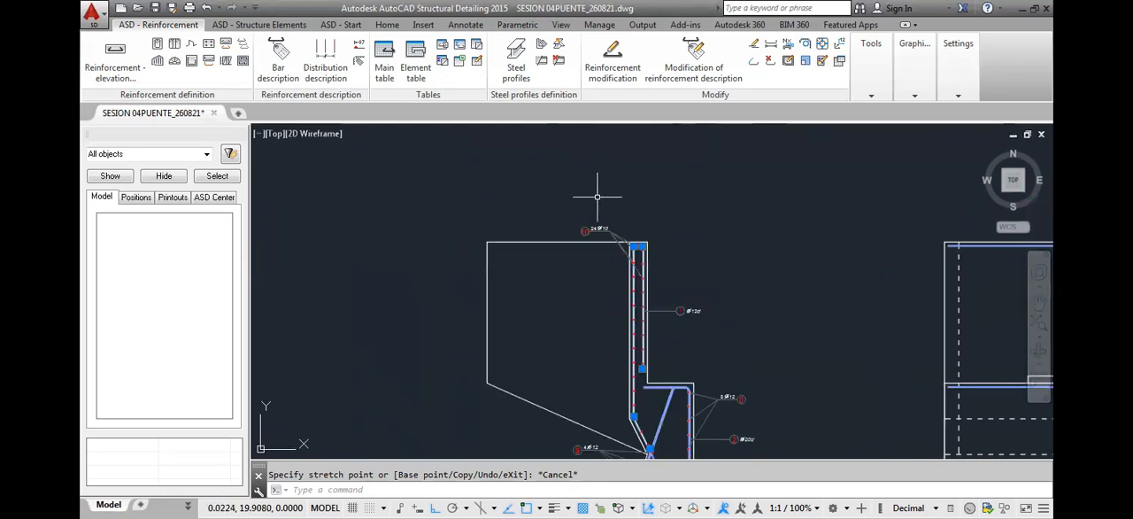
scroll(505, 248, down, 5)
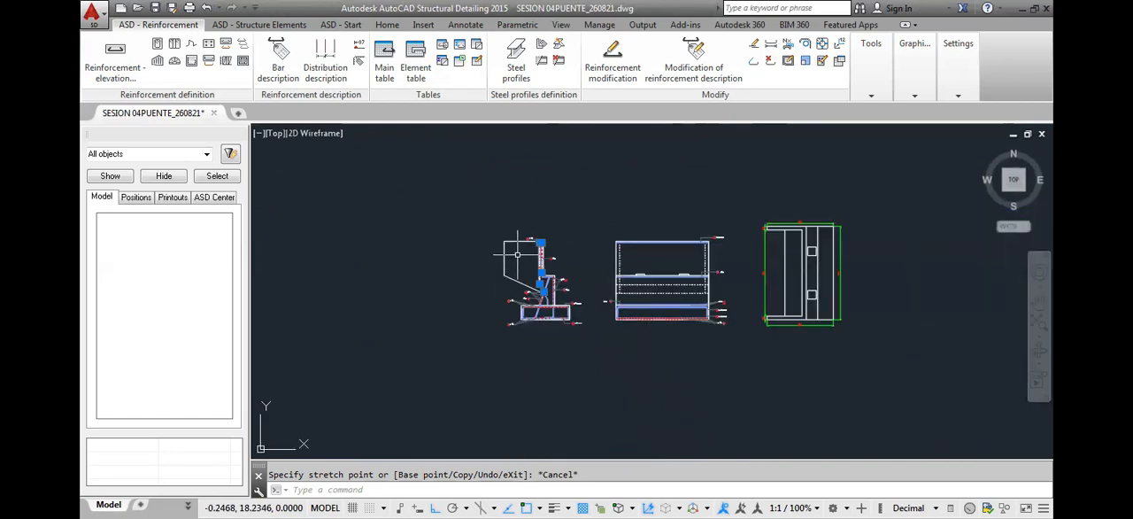
key(Escape)
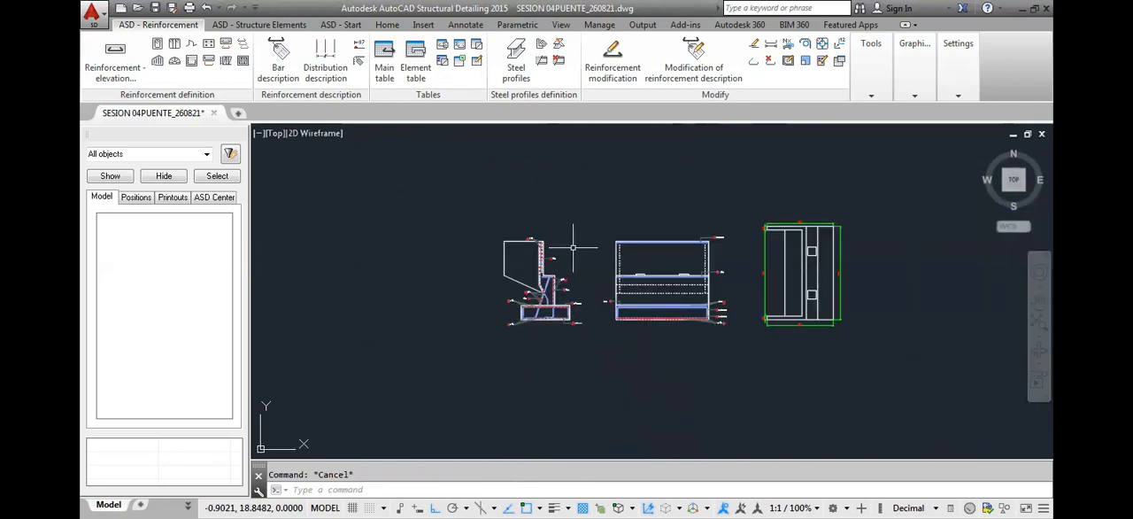
Erase the auxiliary polyline traced along the position 1 bar in the side section's upper wall
scroll(514, 210, up, 3)
scroll(523, 235, down, 4)
scroll(548, 266, up, 9)
scroll(549, 266, up, 4)
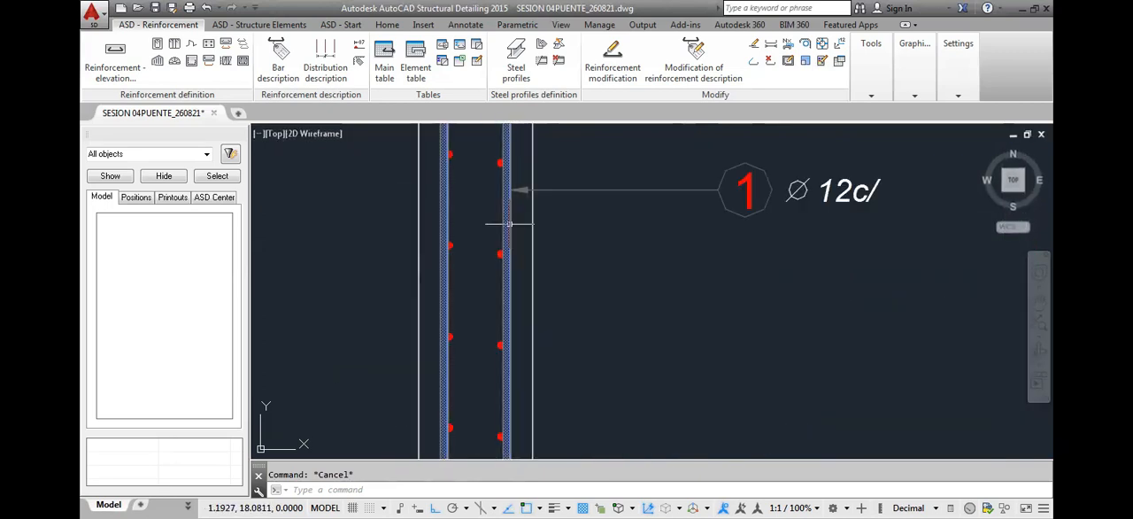
click(507, 227)
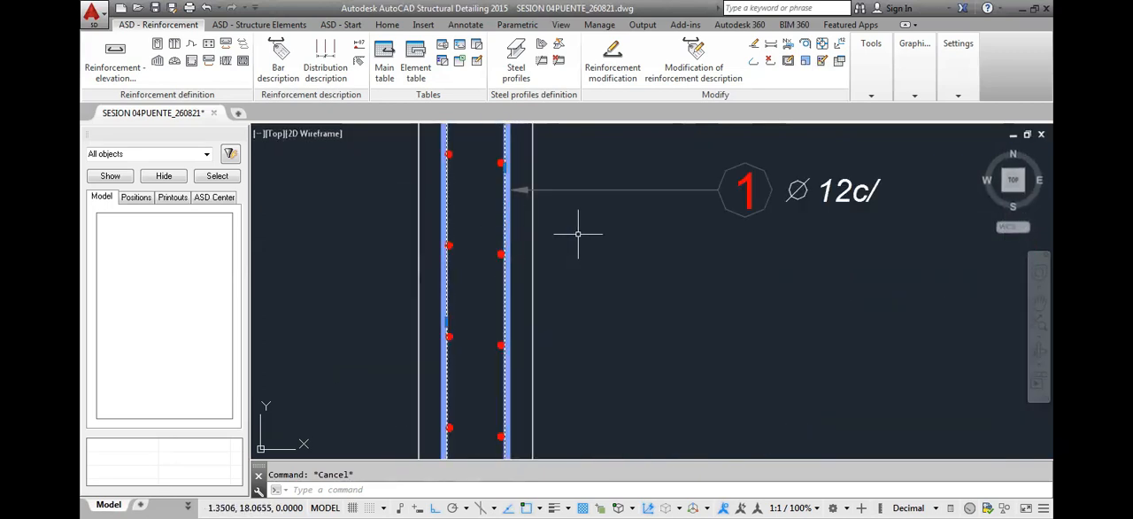
key(Delete)
scroll(557, 223, down, 5)
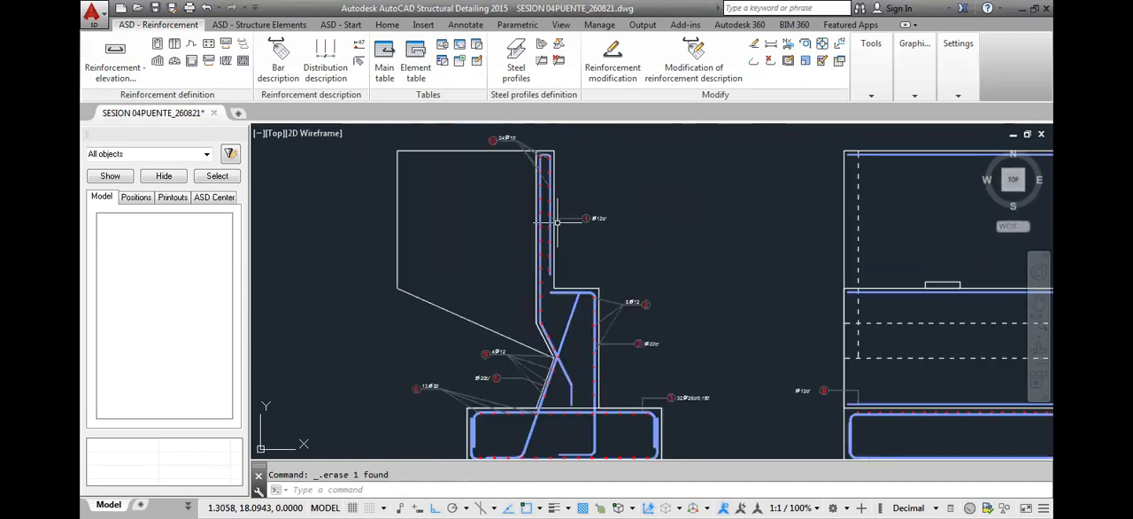
scroll(556, 221, down, 2)
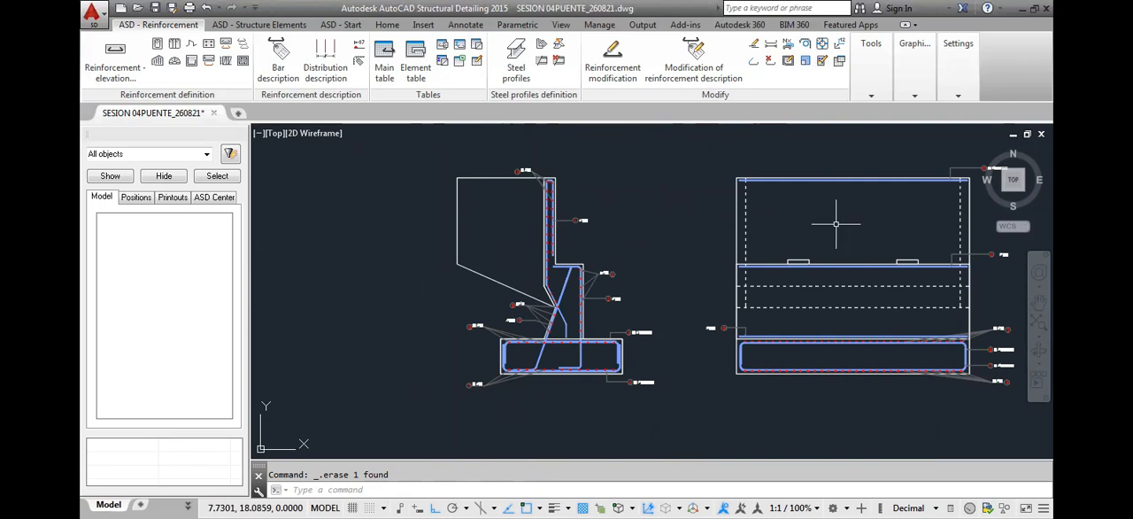
scroll(749, 263, up, 3)
scroll(912, 202, up, 2)
scroll(912, 203, down, 4)
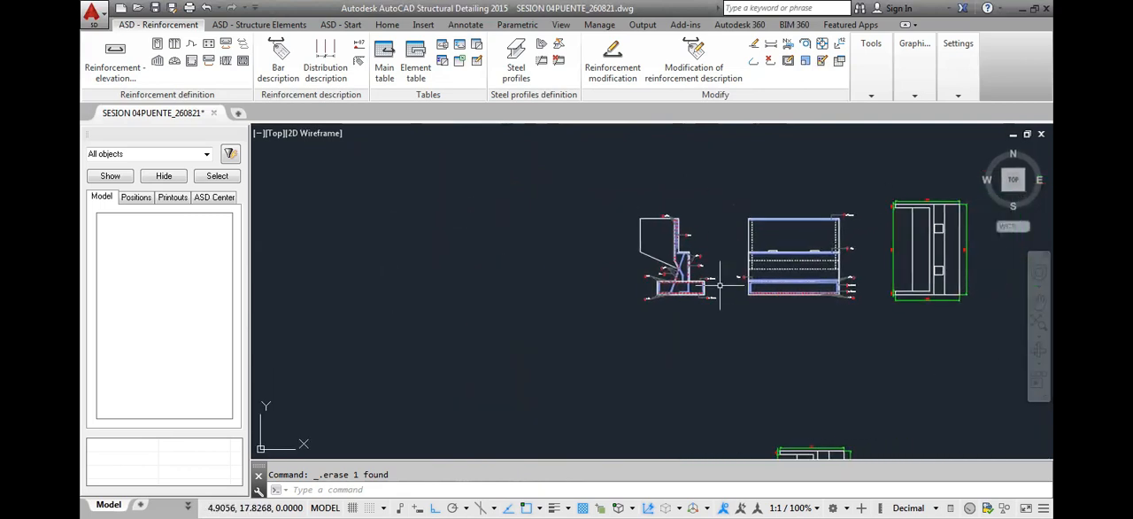
scroll(720, 284, down, 1)
scroll(706, 266, up, 3)
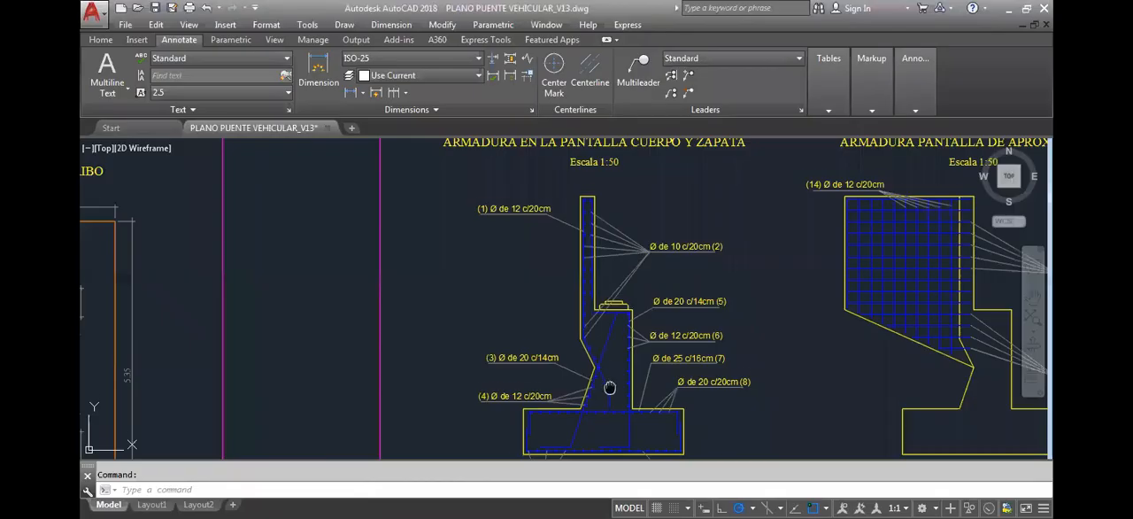
Switch to the AutoCAD 2018 reference drawing and examine the approach wall's reinforcement detail with its position 14 bars
middle_drag(610, 356, 629, 311)
middle_drag(630, 253, 621, 363)
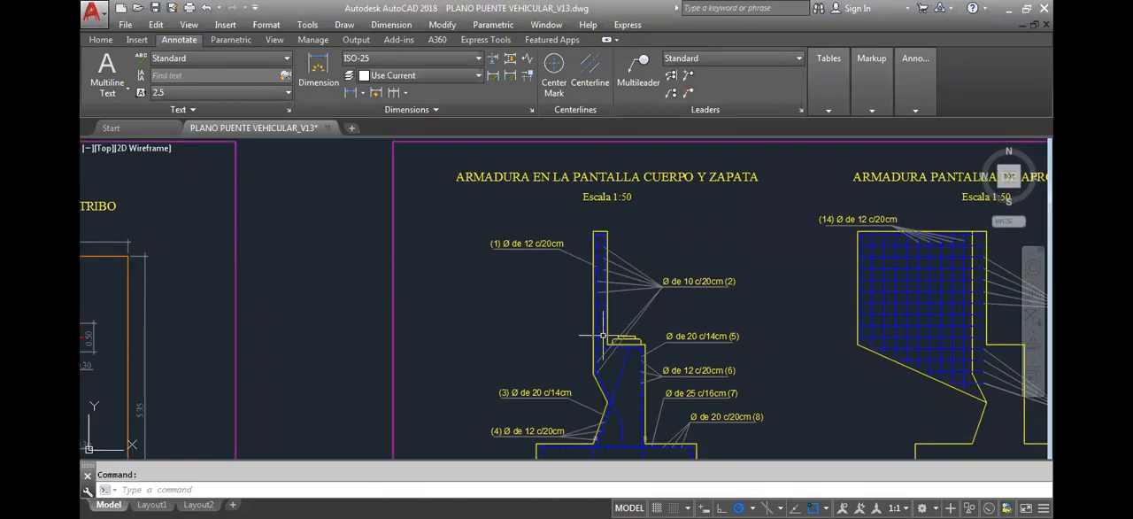
middle_drag(791, 309, 602, 293)
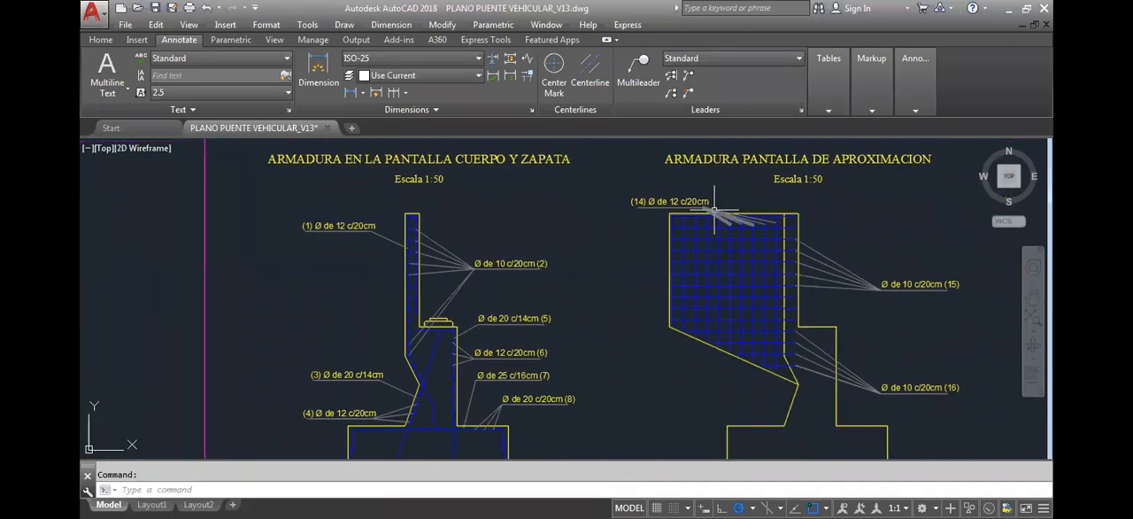
mouse_move(743, 307)
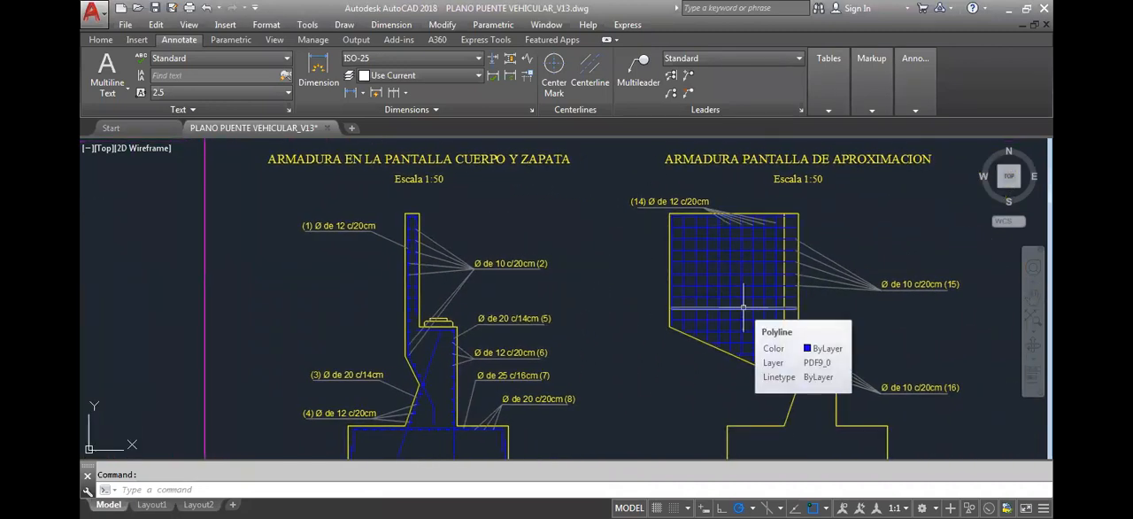
mouse_move(784, 259)
middle_down()
mouse_move(749, 284)
mouse_move(724, 282)
mouse_move(701, 273)
mouse_move(685, 245)
middle_up()
scroll(683, 239, down, 4)
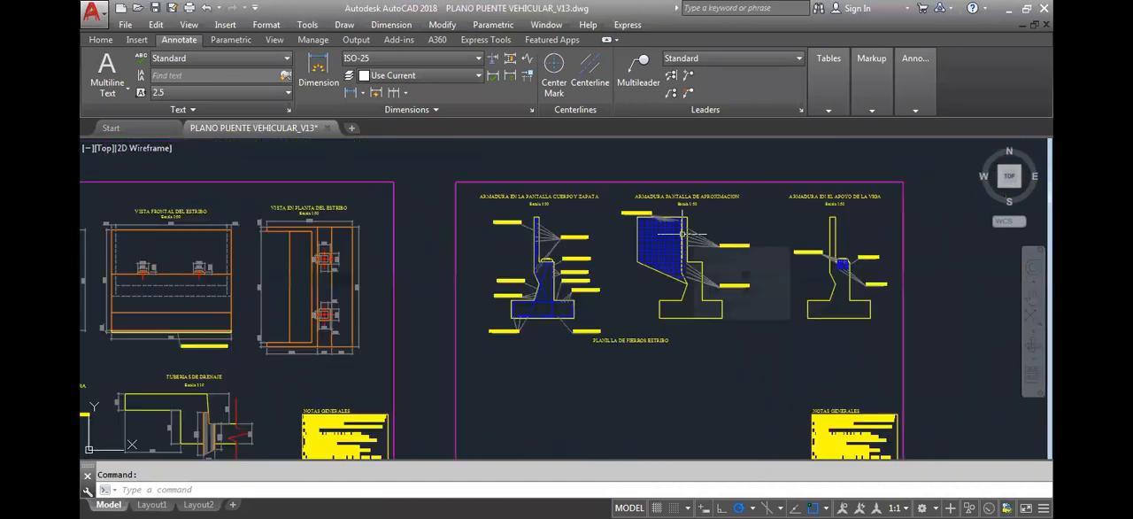
scroll(682, 233, up, 6)
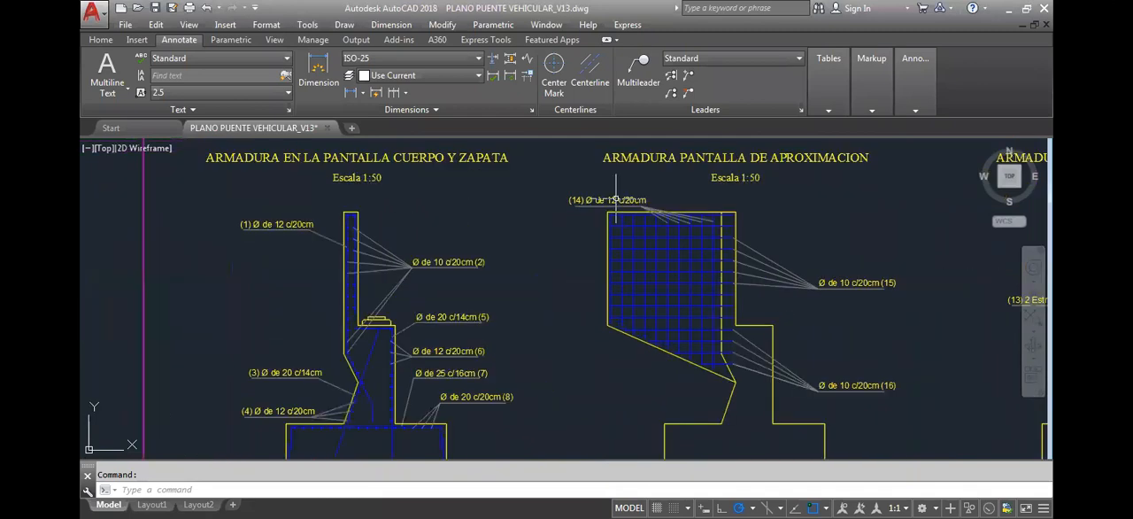
scroll(713, 233, down, 5)
scroll(801, 222, up, 7)
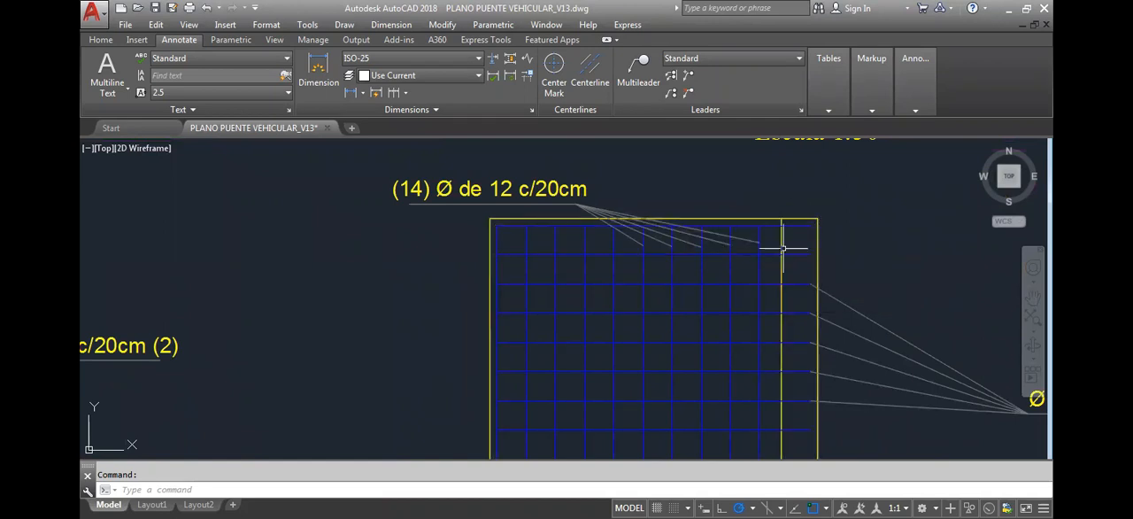
Examine the approach wall's bar grid with positions 15 and 16, selecting the bar line that runs along its outer and upper edges
scroll(659, 237, down, 4)
middle_drag(645, 291, 637, 251)
scroll(635, 252, down, 8)
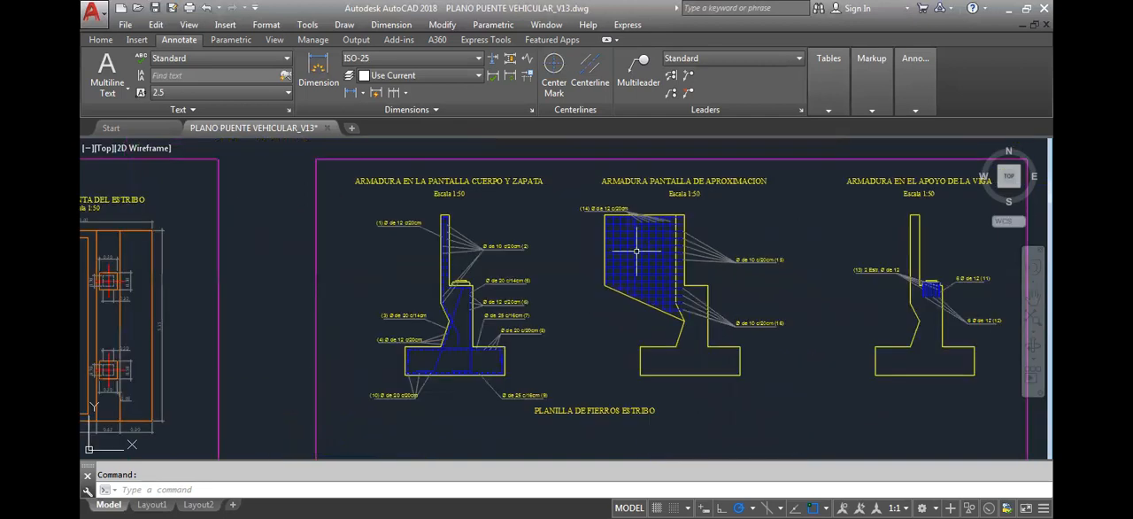
scroll(652, 236, up, 4)
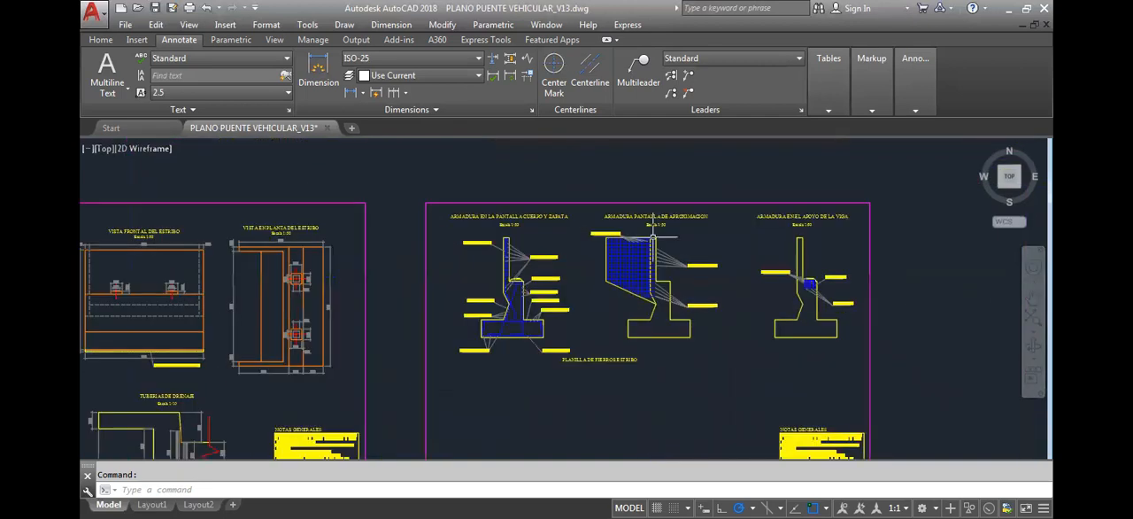
scroll(652, 236, up, 6)
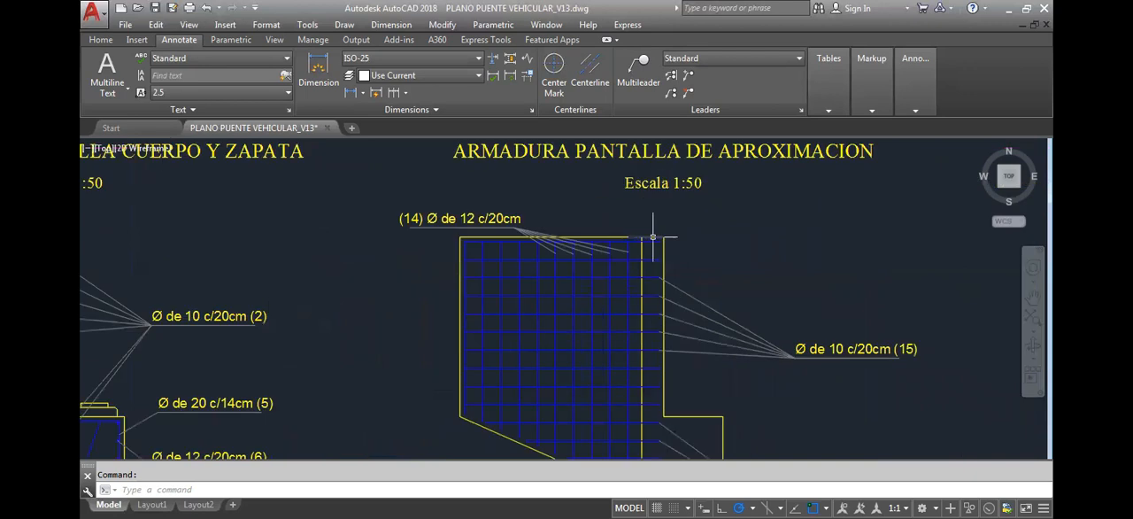
scroll(374, 286, down, 4)
scroll(375, 288, up, 2)
click(374, 288)
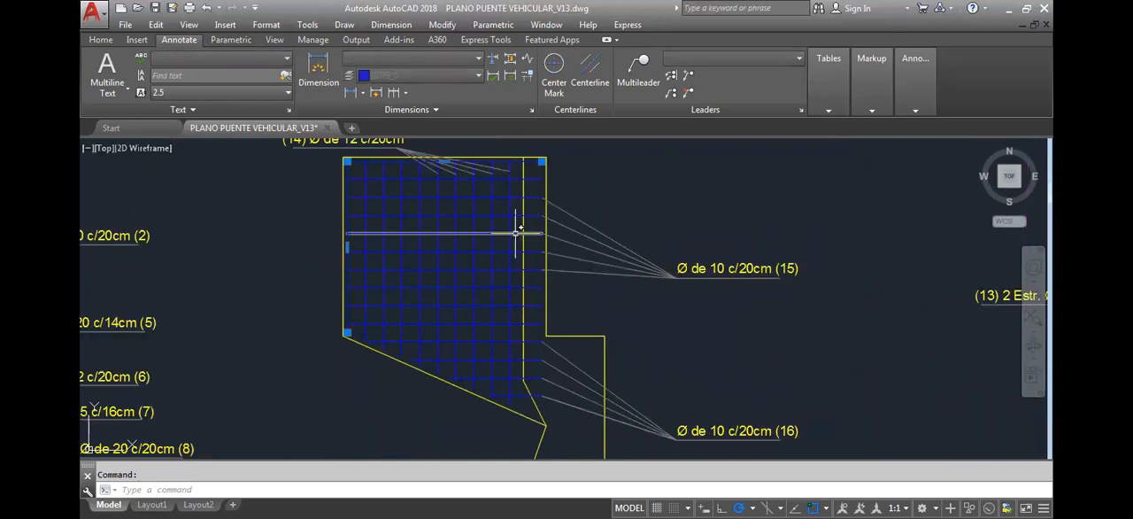
Examine the vertical bars of position 14 in the approach wall's grid, selecting and releasing the edge bar line
key(Escape)
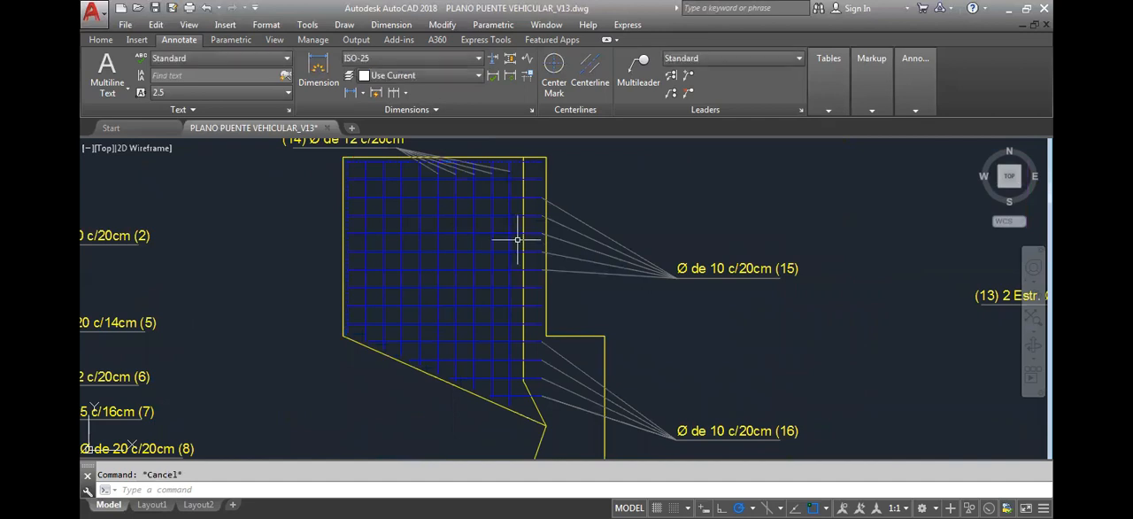
scroll(518, 239, down, 3)
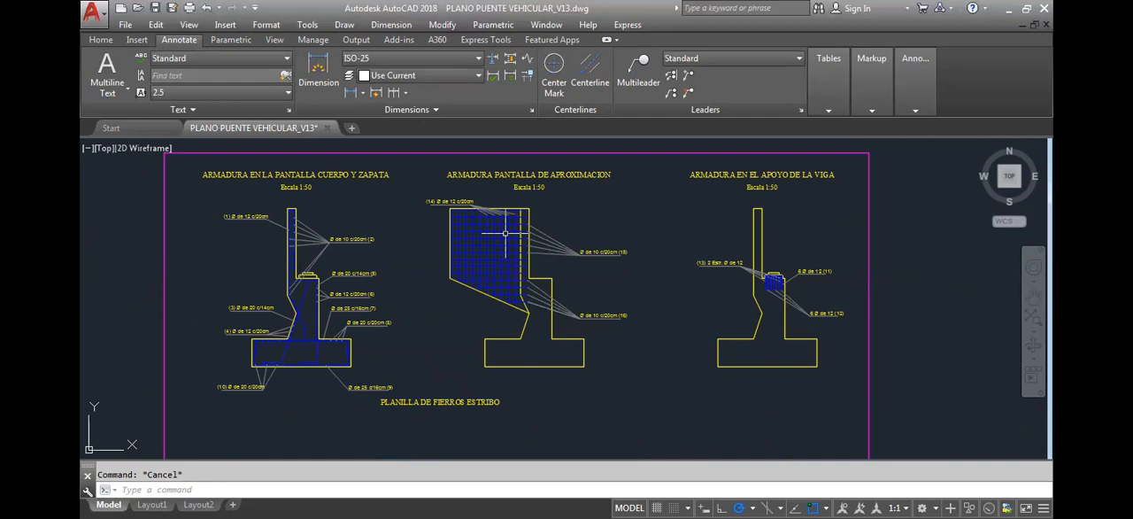
scroll(502, 230, up, 4)
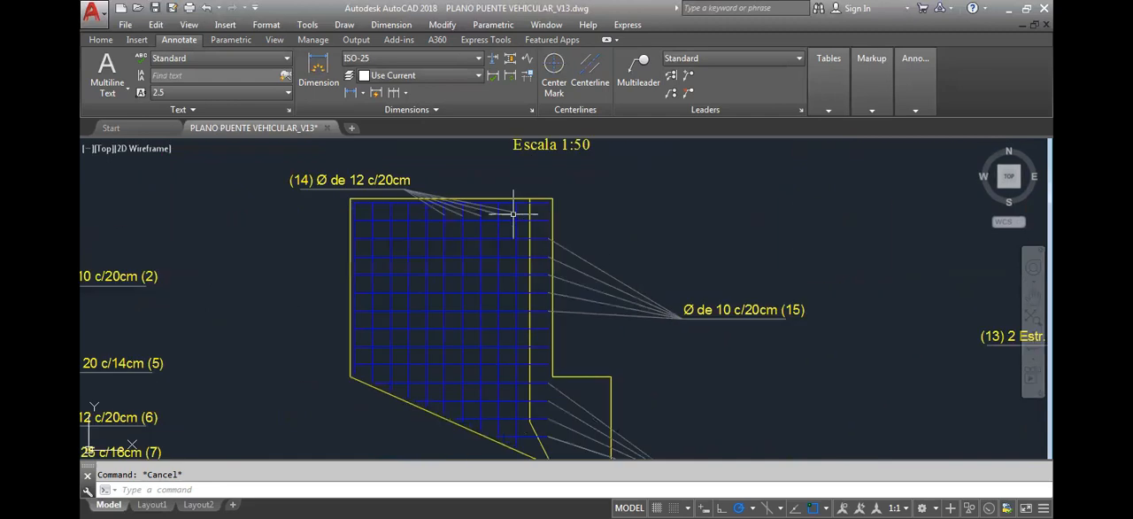
click(533, 212)
click(480, 240)
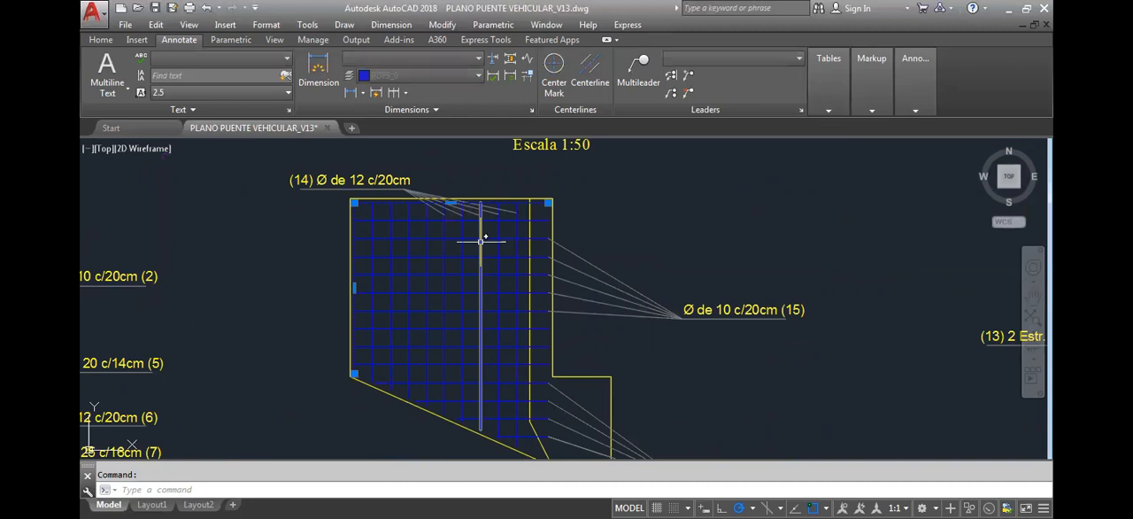
mouse_move(481, 240)
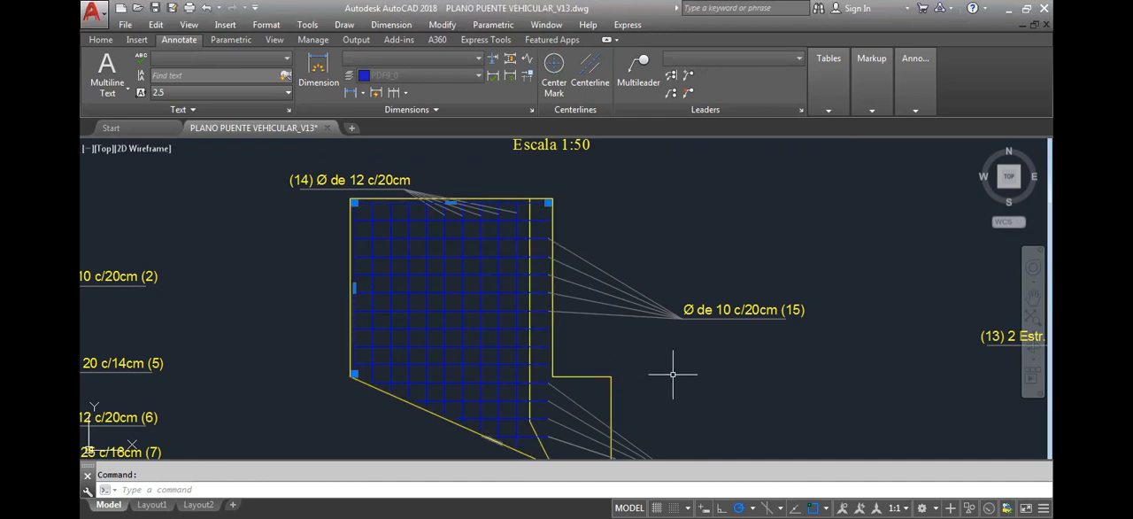
key(Escape)
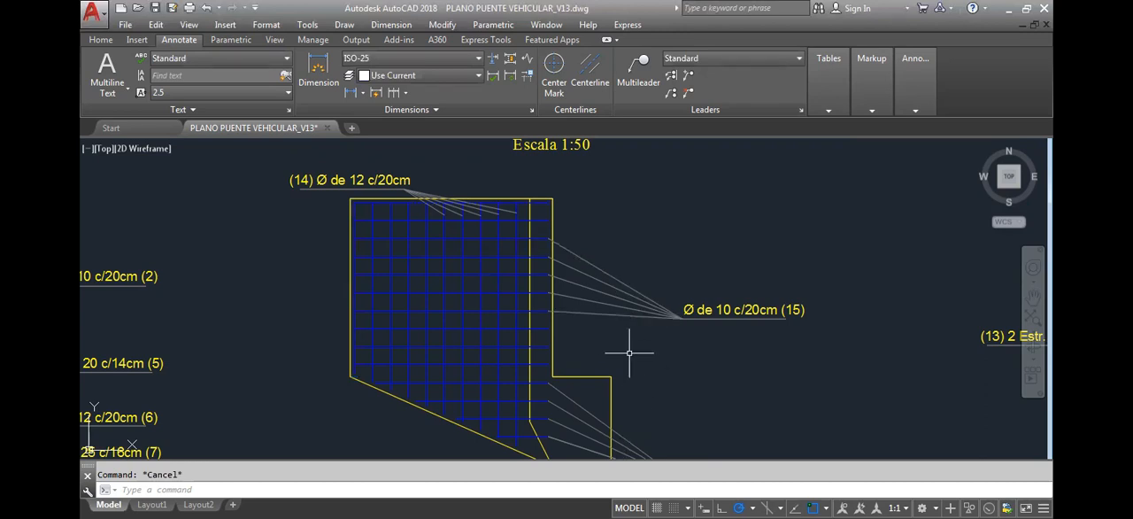
Compare the approach wall's reinforcement section, with its position 15 and 16 bars, against the neighbouring abutment sections
middle_drag(627, 351, 645, 328)
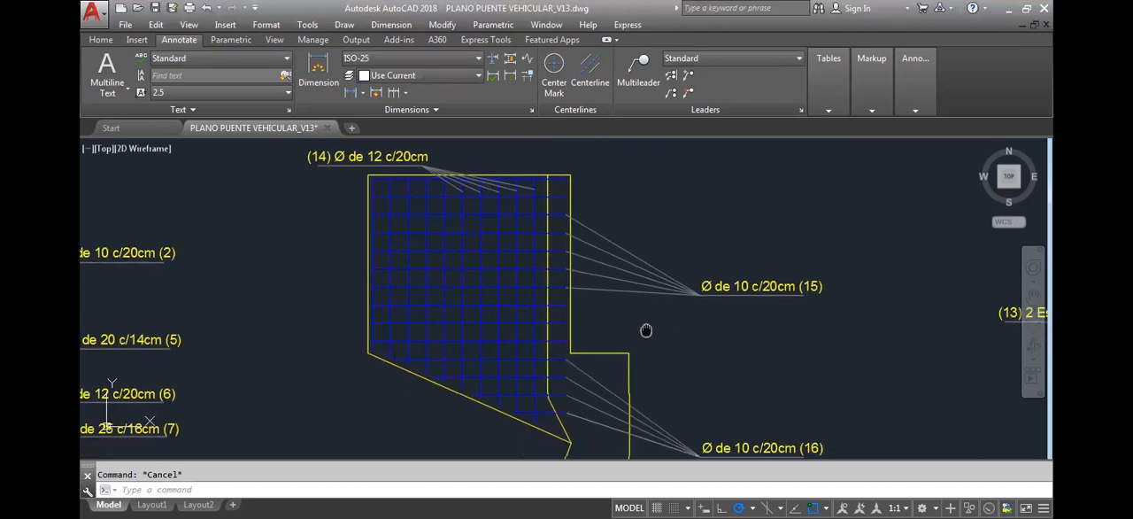
scroll(686, 301, down, 2)
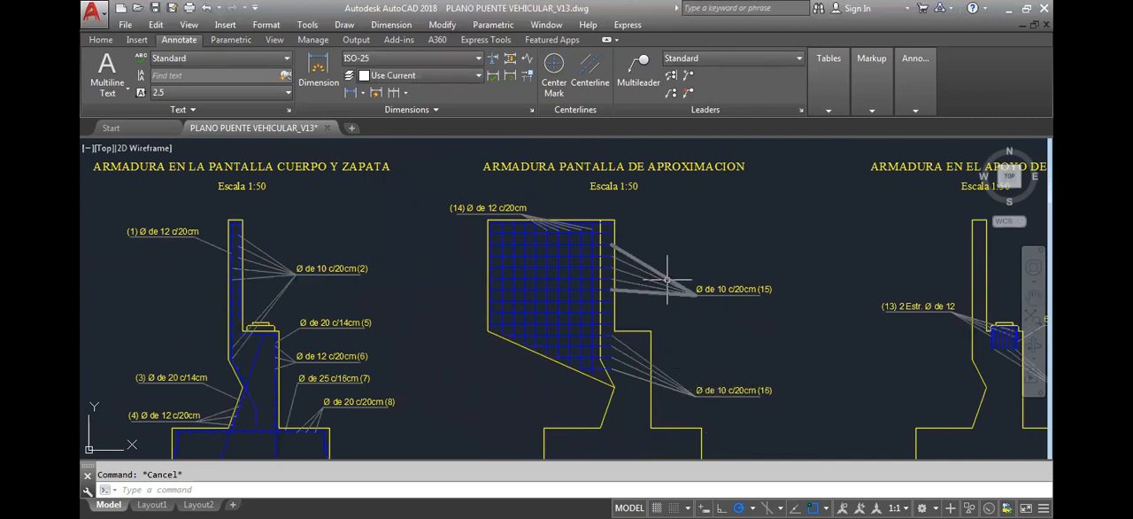
scroll(545, 241, down, 4)
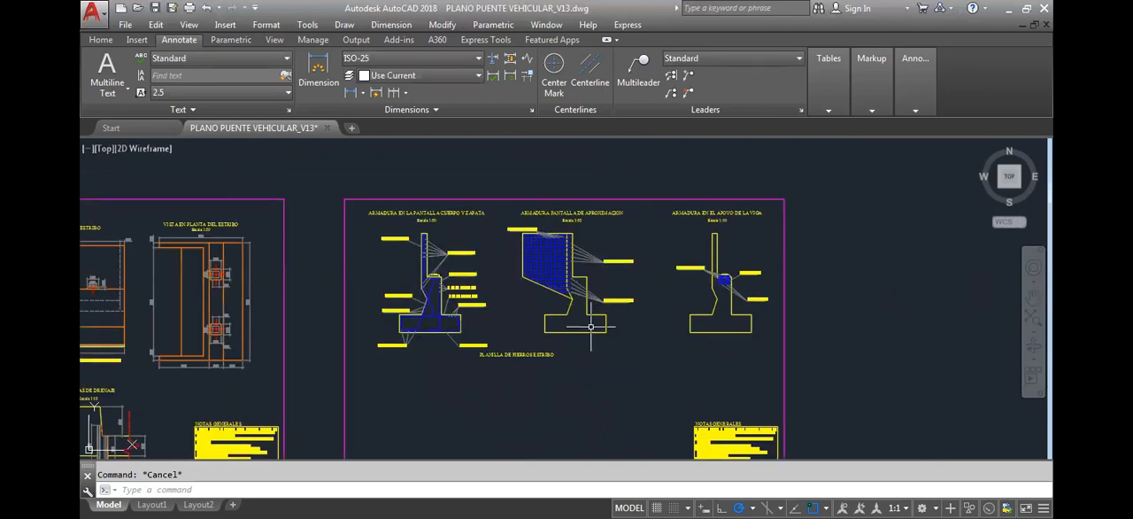
scroll(567, 284, up, 7)
middle_drag(543, 242, 528, 286)
scroll(524, 280, down, 2)
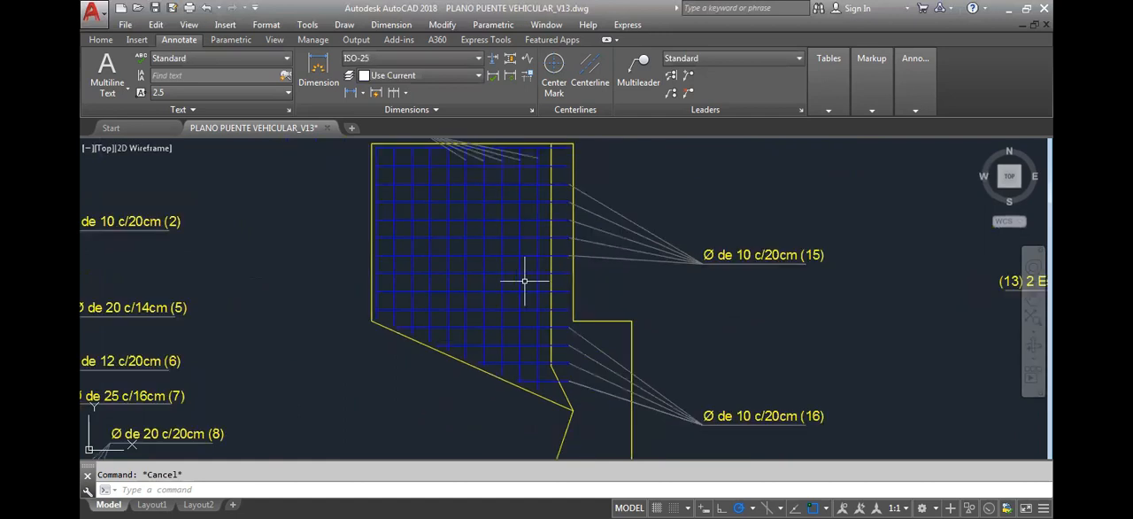
scroll(523, 280, down, 3)
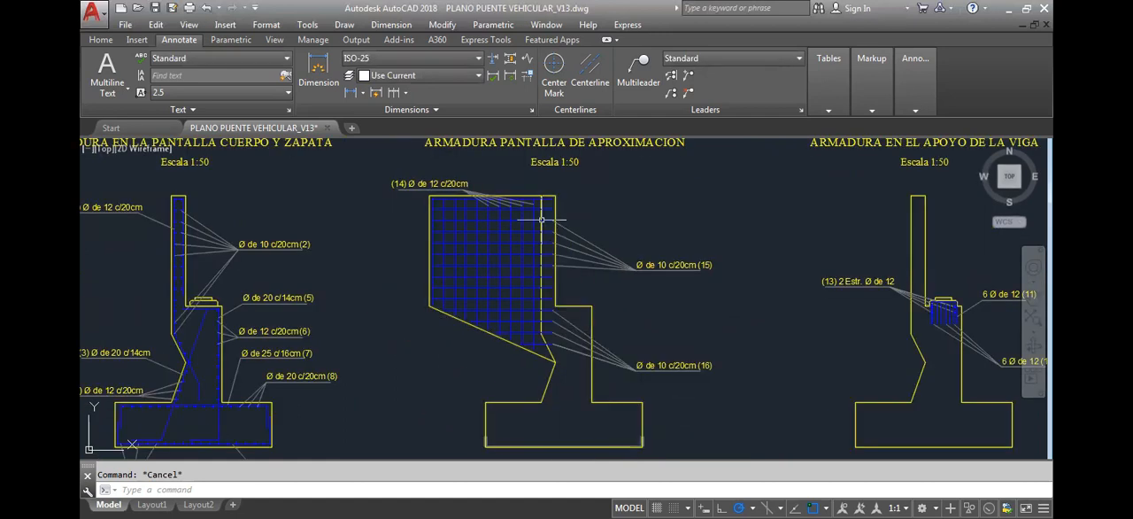
Select the bar line along the approach wall's outer and upper edges and examine the bars spaced inside it
scroll(542, 218, up, 5)
click(575, 215)
click(532, 250)
scroll(470, 240, down, 4)
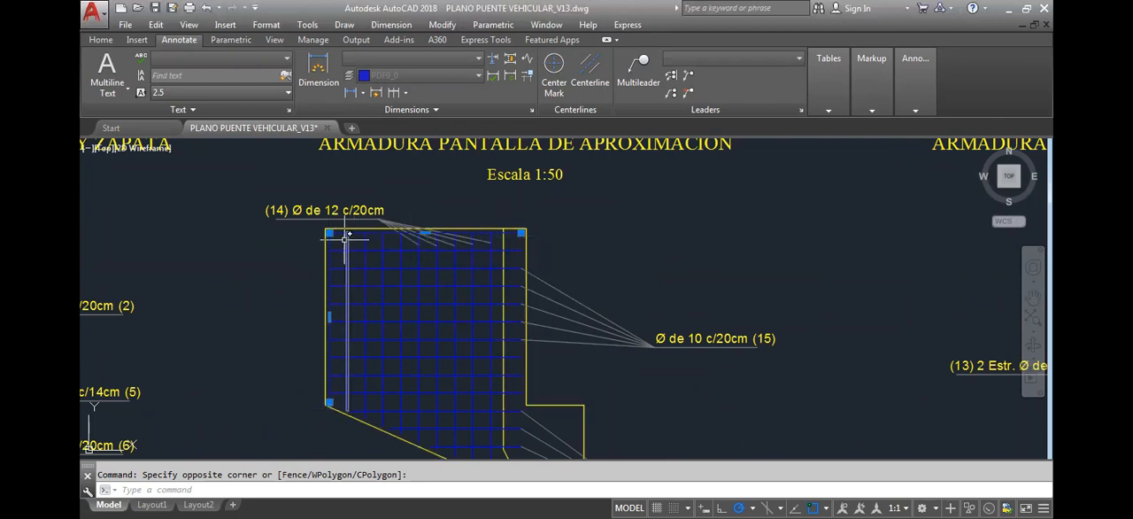
mouse_move(385, 263)
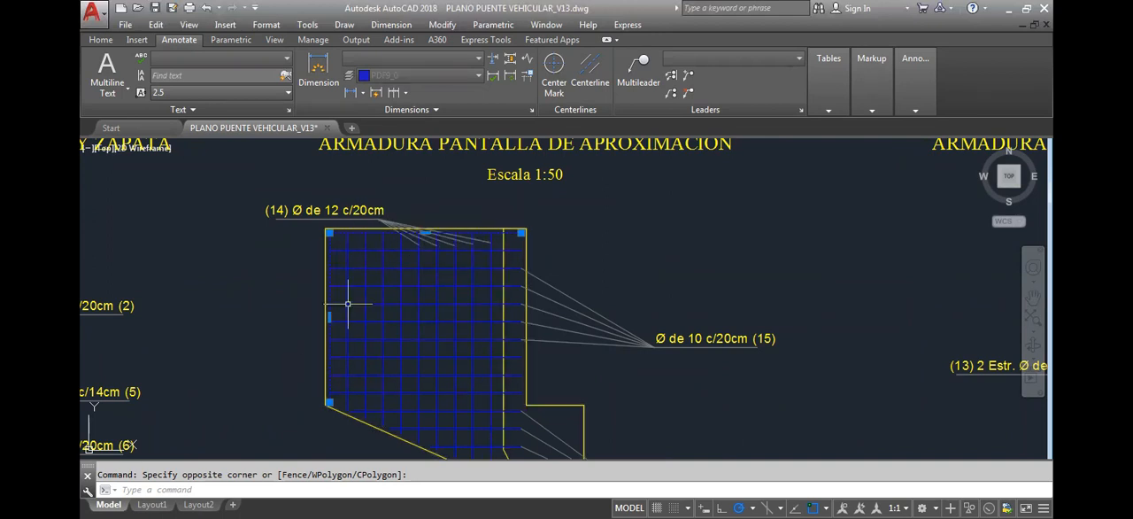
scroll(468, 259, down, 6)
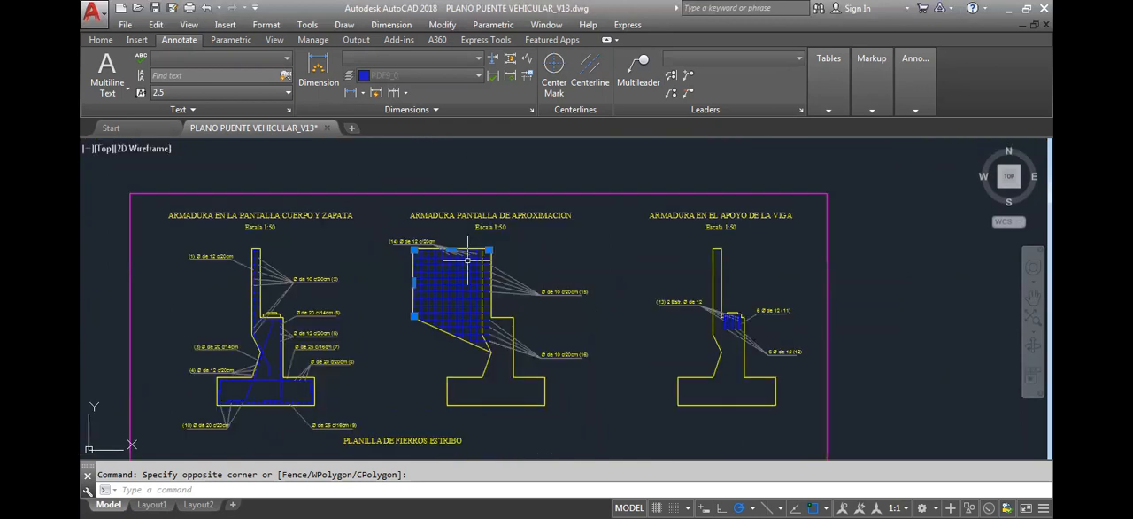
Examine the approach wall in the abutment's plan view, following where bars run along its two faces into the upper wall
mouse_move(377, 319)
middle_down()
mouse_move(395, 291)
mouse_move(541, 281)
middle_up()
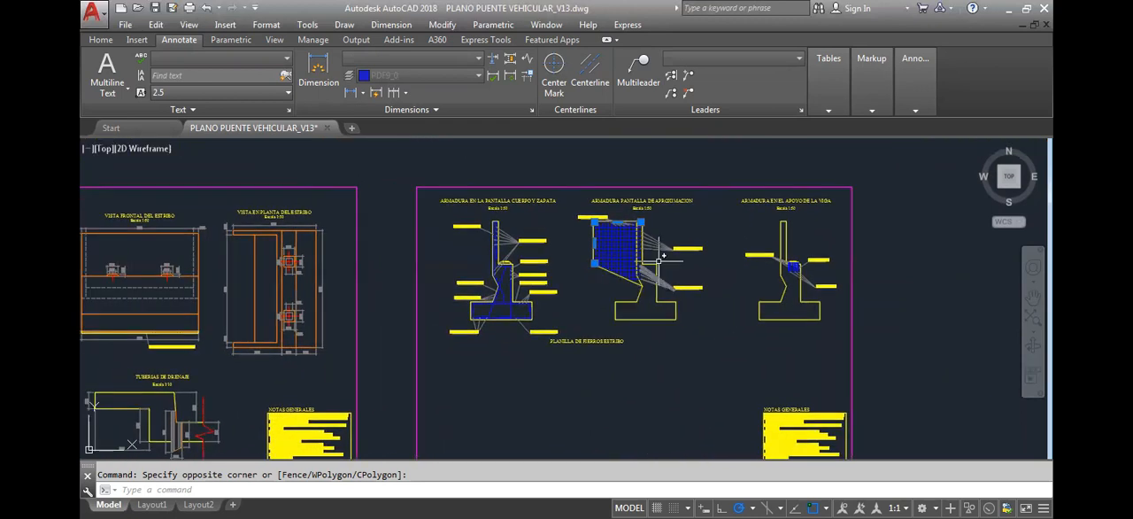
scroll(611, 212, up, 4)
middle_drag(620, 258, 837, 266)
scroll(838, 267, down, 2)
scroll(213, 253, up, 6)
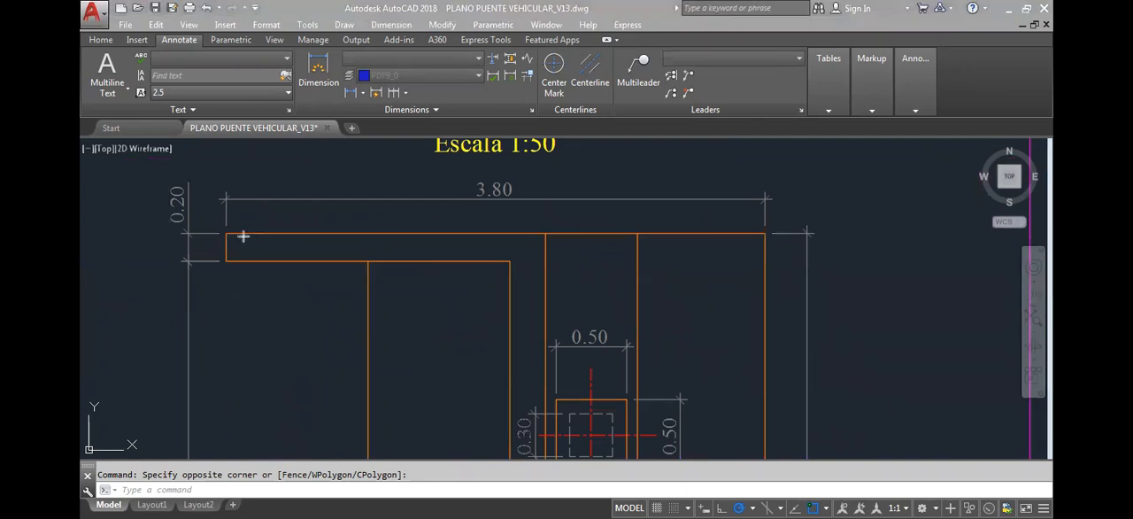
drag(235, 238, 601, 238)
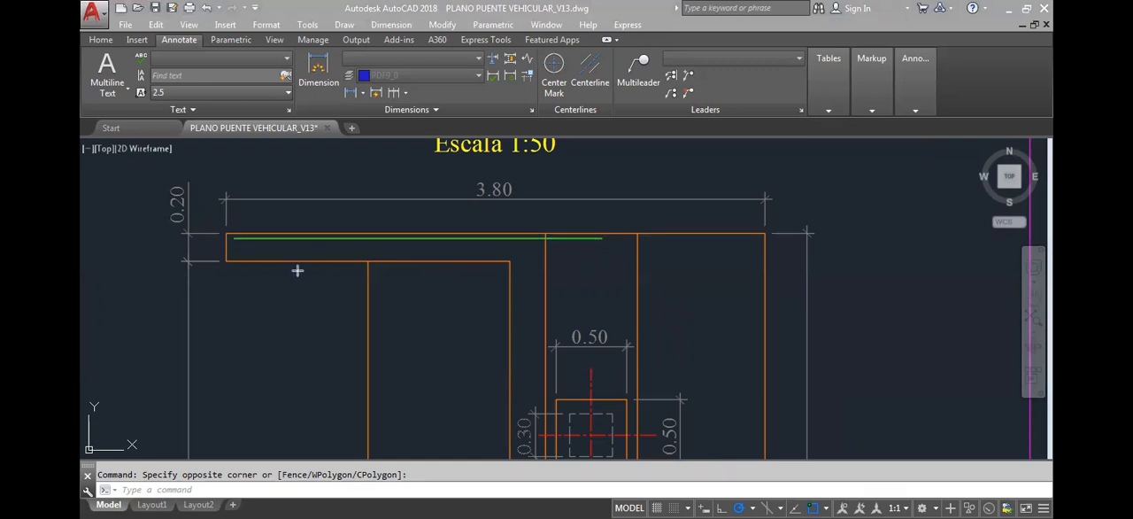
drag(234, 255, 601, 255)
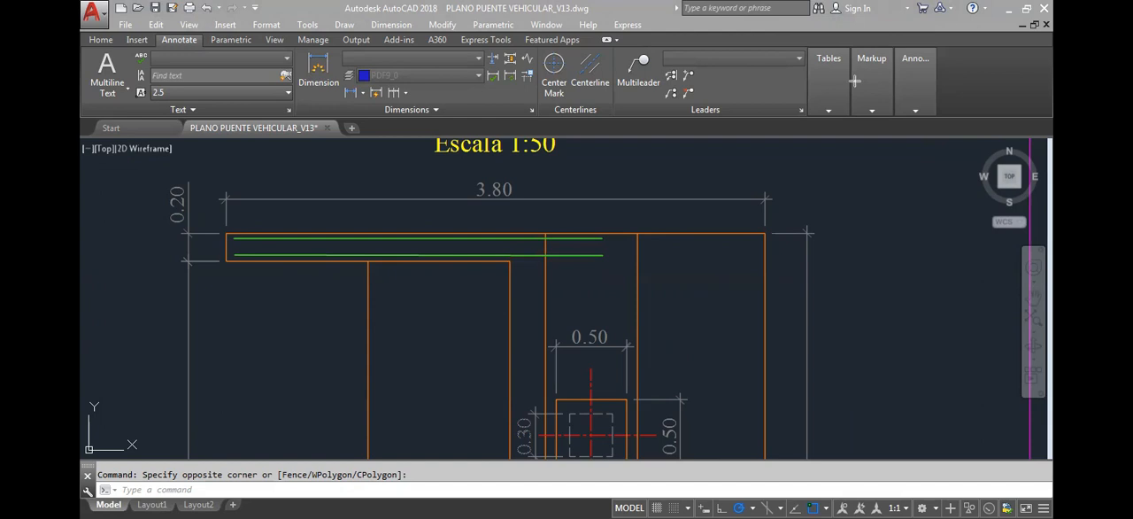
Compare the approach wall's reinforcement section with the same wall in the abutment's plan view
scroll(841, 234, down, 15)
scroll(885, 241, up, 4)
scroll(885, 240, up, 5)
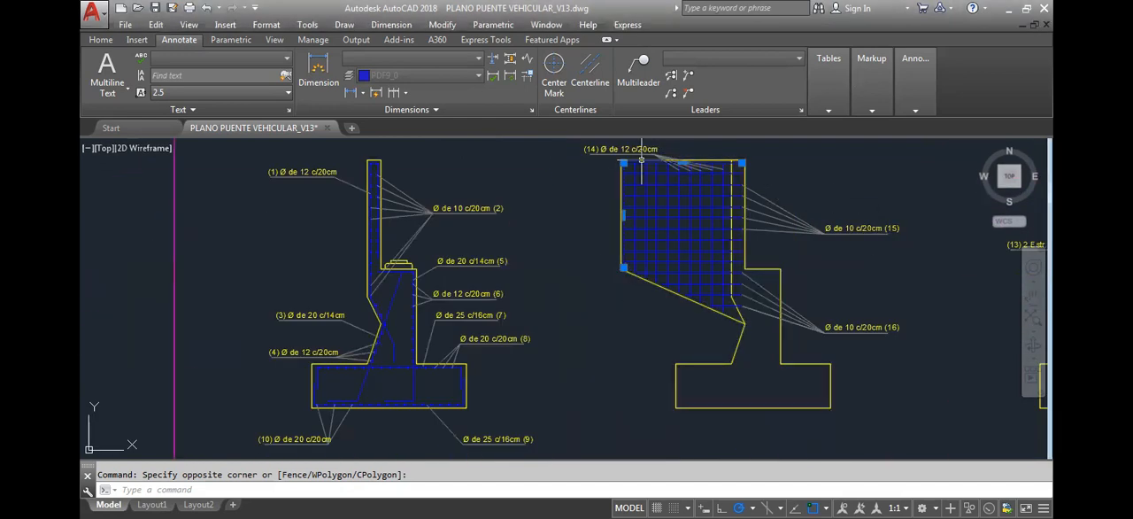
scroll(627, 177, down, 4)
scroll(627, 177, down, 5)
scroll(370, 235, up, 6)
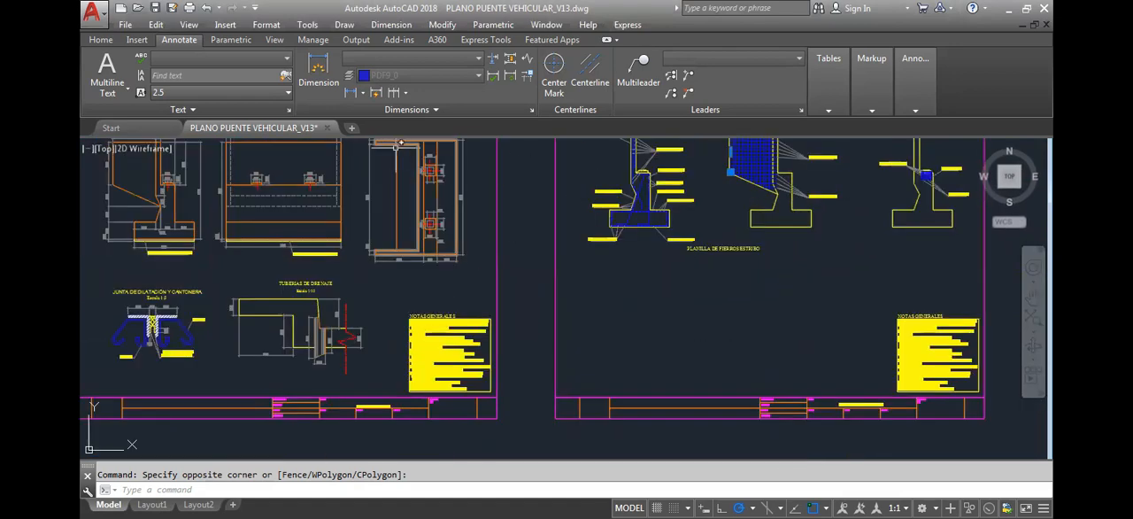
scroll(370, 235, up, 6)
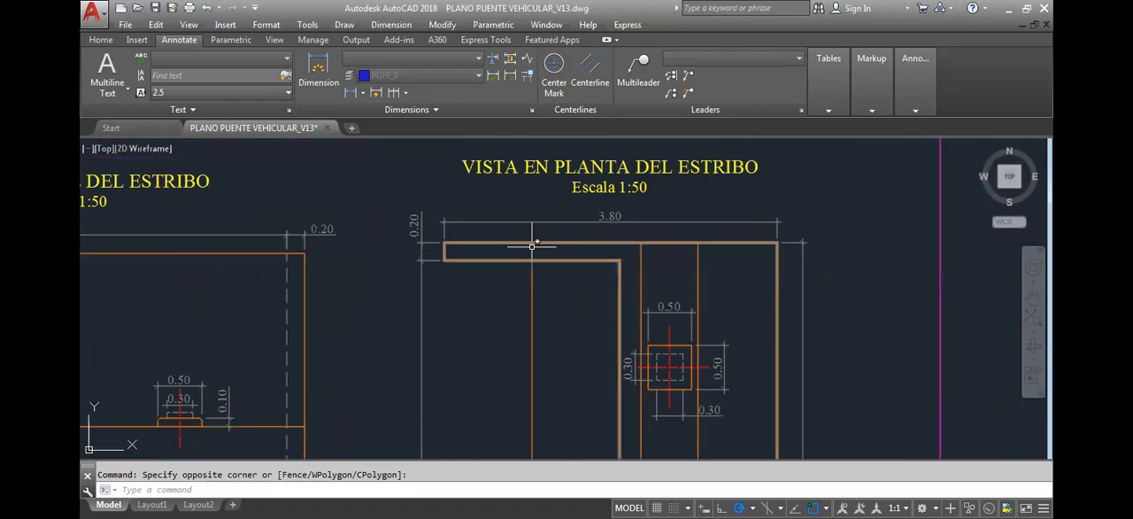
scroll(553, 254, down, 5)
scroll(644, 265, up, 10)
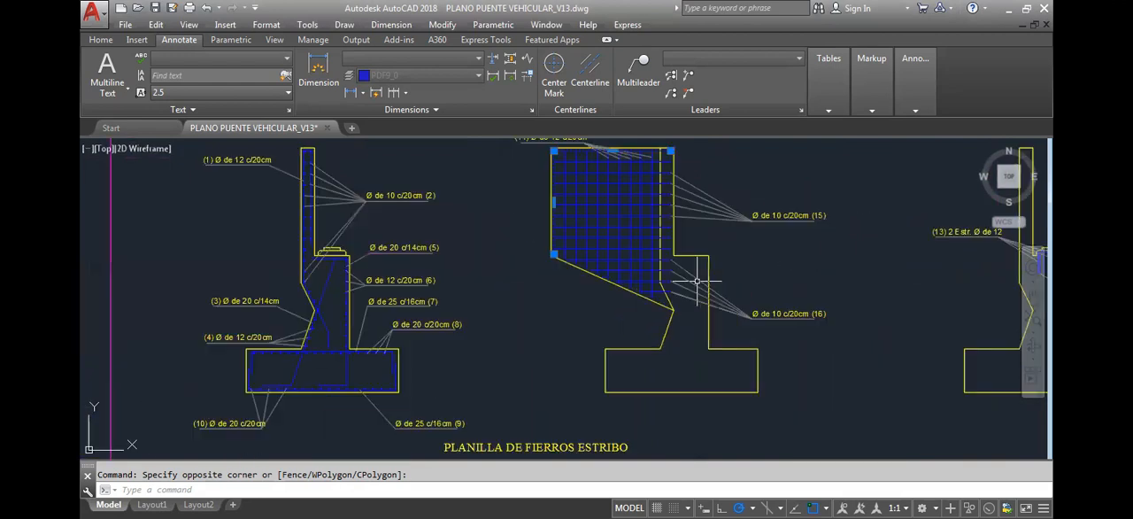
Inspect the upper outer corner of the approach wall's bar grid and its spacing from the concrete edge
middle_drag(712, 285, 708, 327)
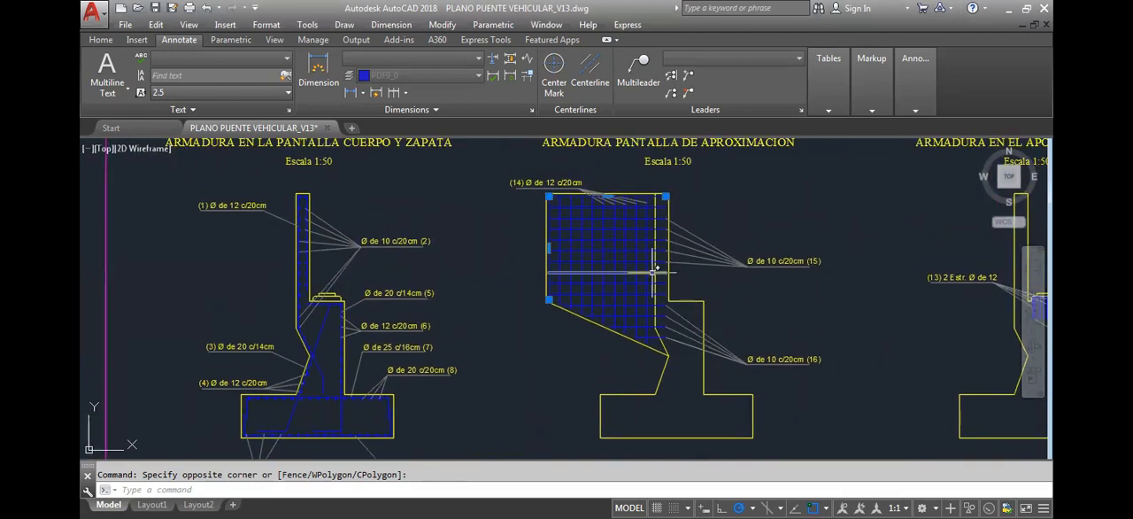
scroll(551, 202, up, 4)
scroll(552, 202, up, 4)
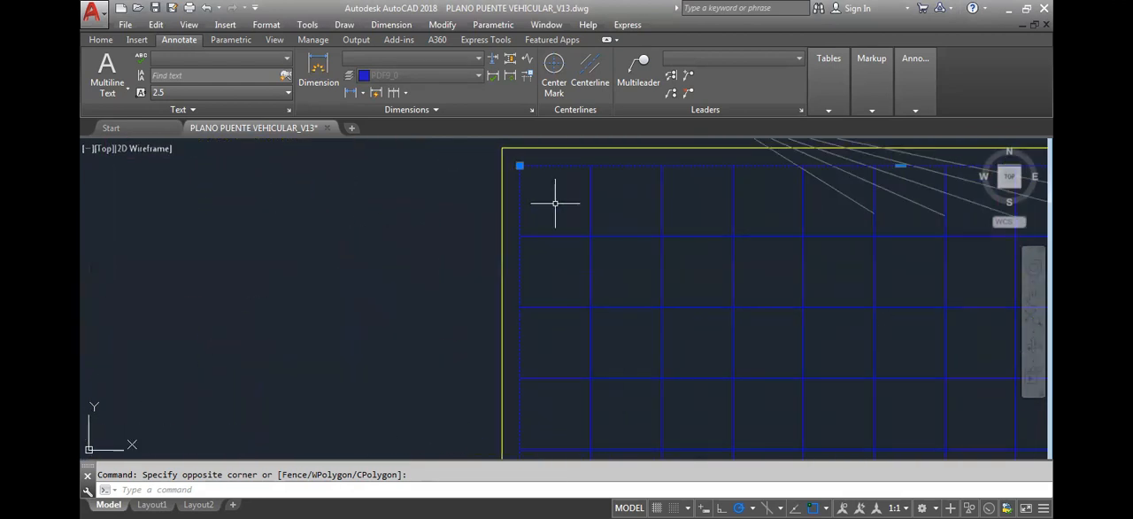
scroll(557, 206, down, 6)
scroll(563, 209, down, 2)
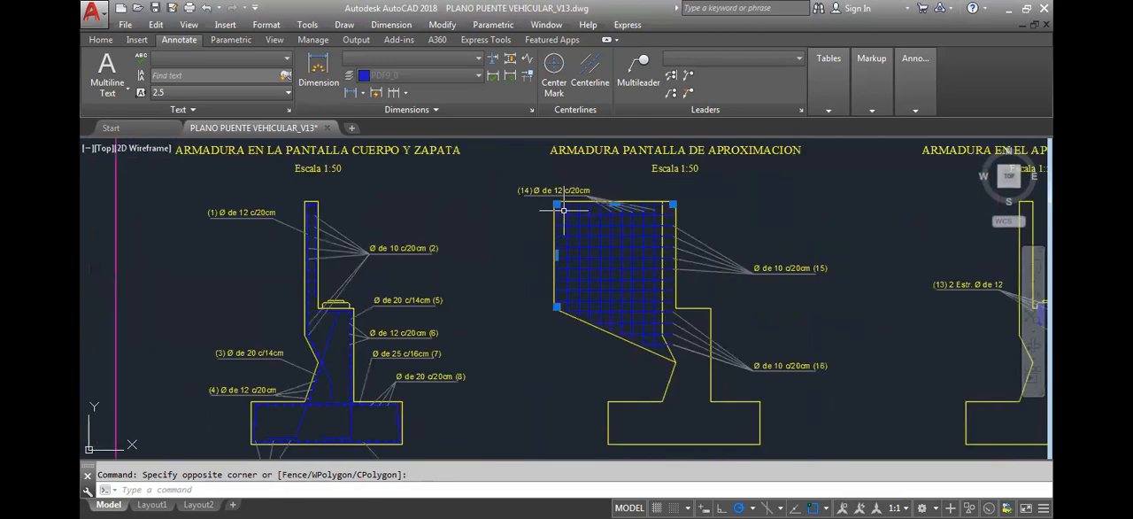
Switch to the AutoCAD Structural Detailing drawing and add a level to the model structure
scroll(562, 210, down, 2)
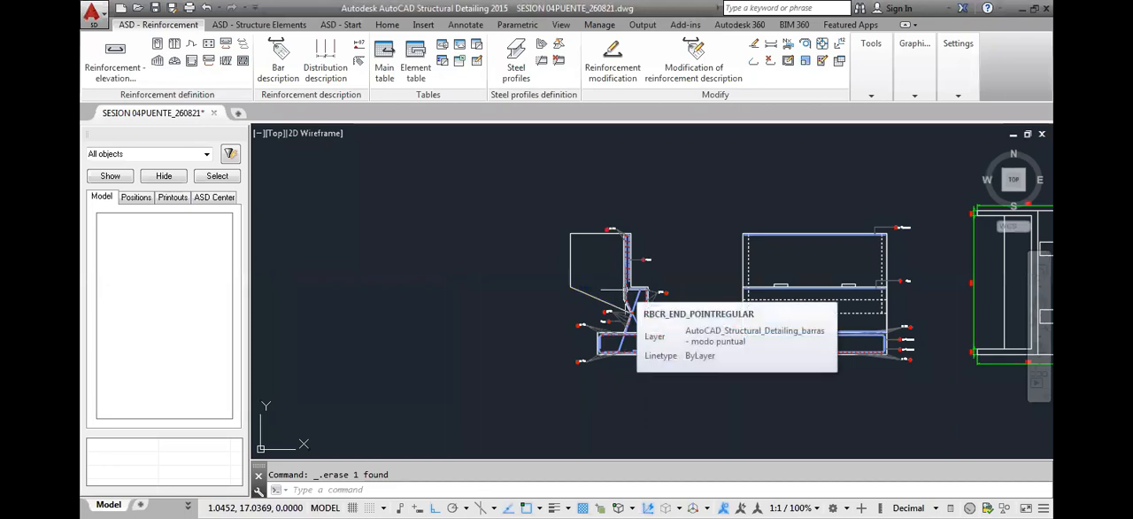
scroll(668, 290, down, 2)
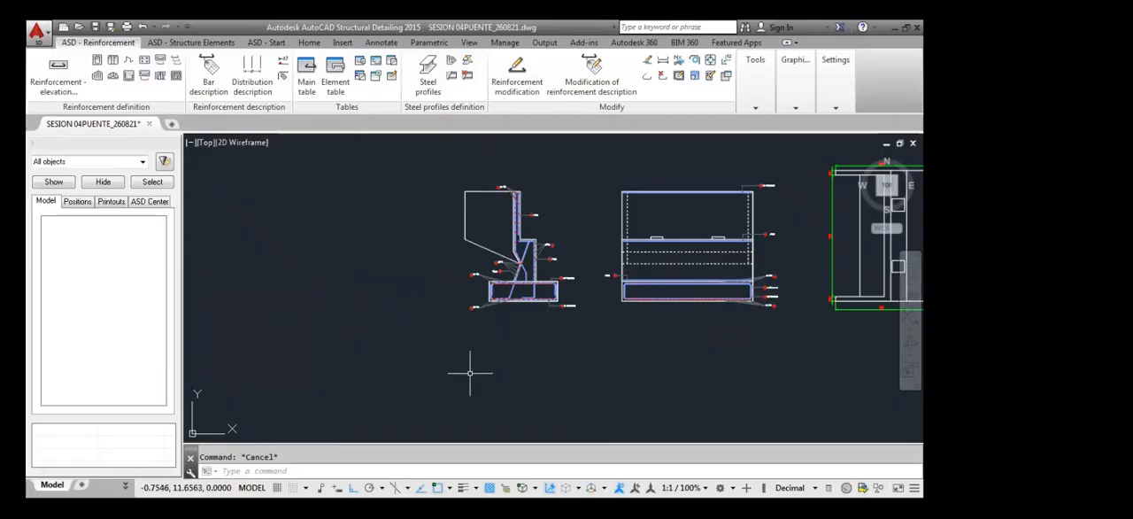
middle_drag(452, 349, 453, 347)
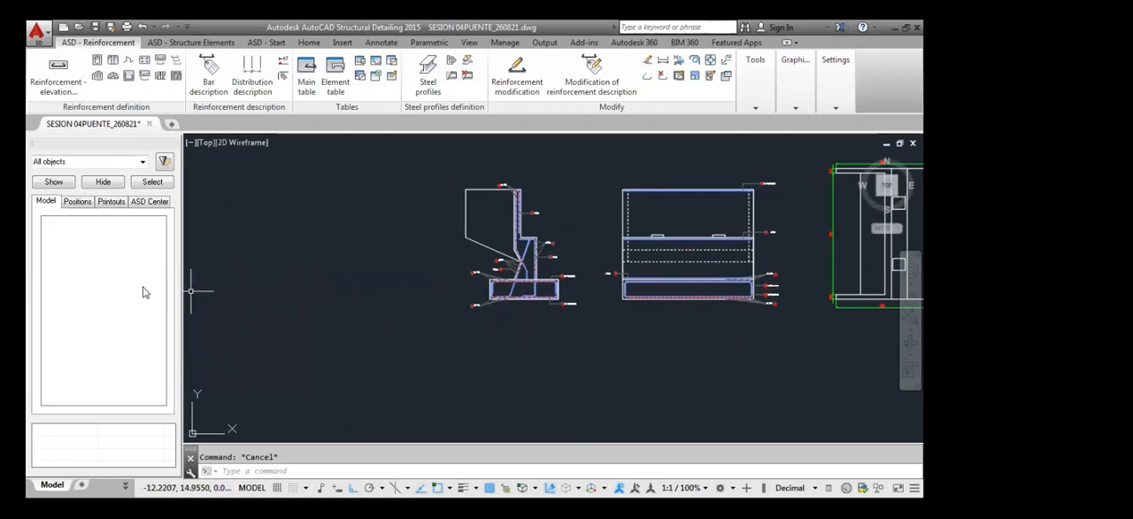
right_click(99, 275)
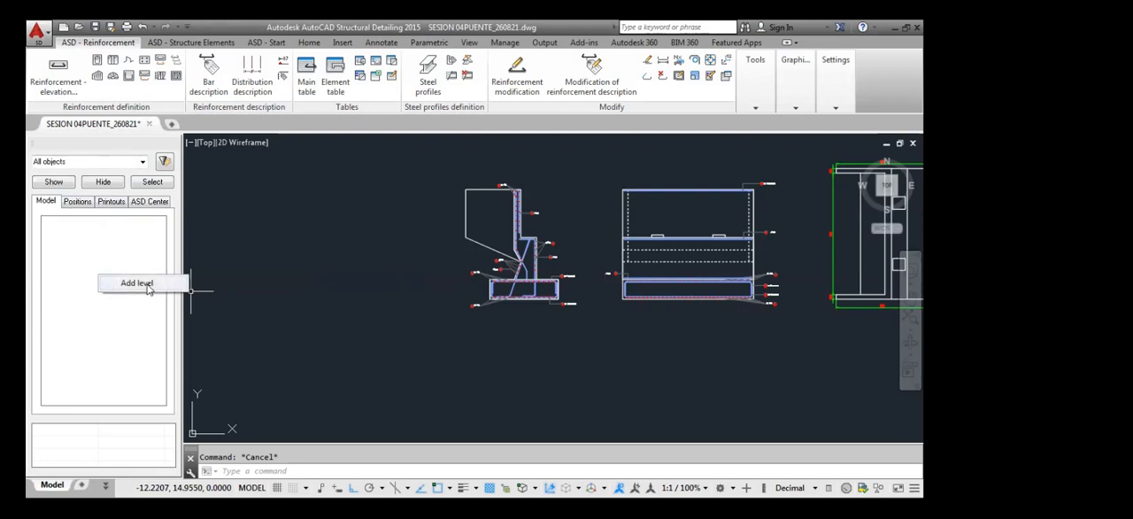
click(137, 284)
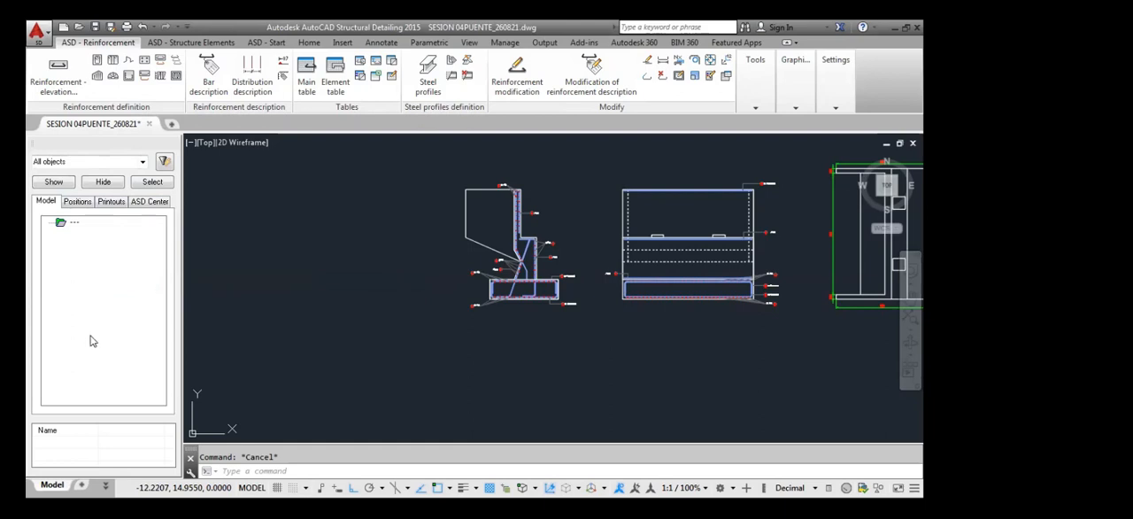
Name the new model level ESTRIBO
click(118, 431)
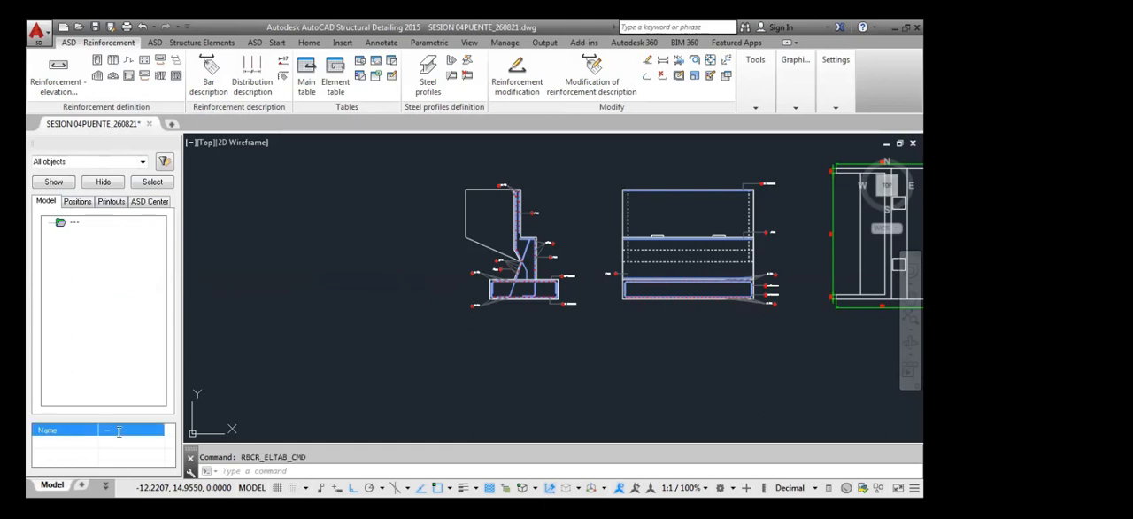
click(119, 431)
text(est)
key(BackSpace)
key(BackSpace)
text(ESTRIBO)
key(Return)
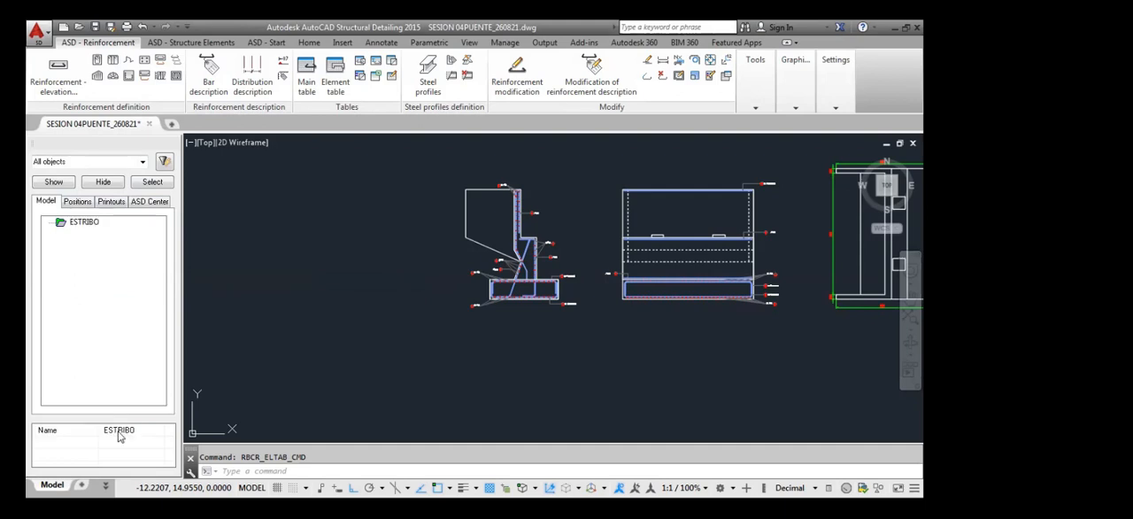
click(88, 224)
right_click(89, 225)
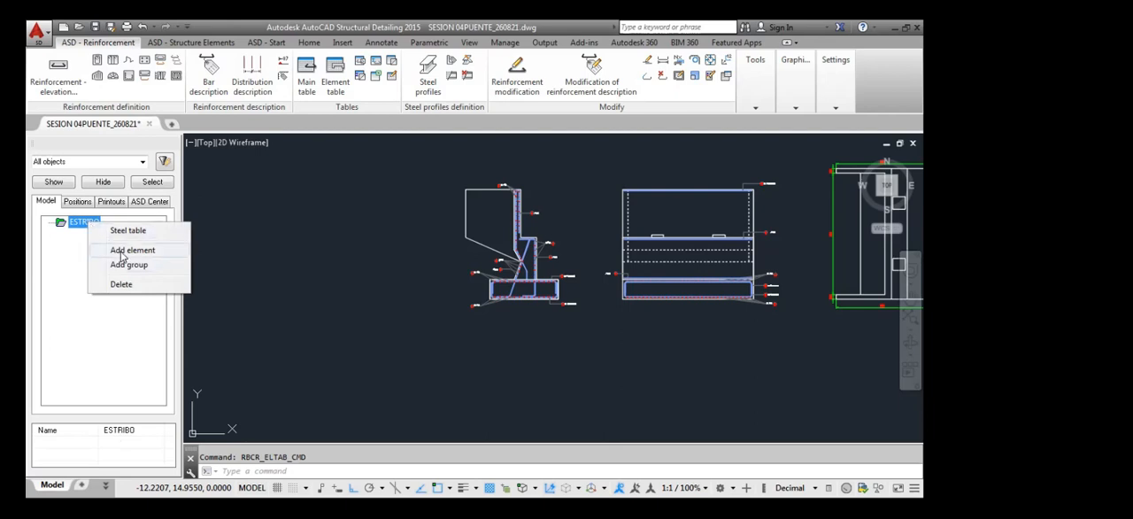
click(386, 281)
click(399, 333)
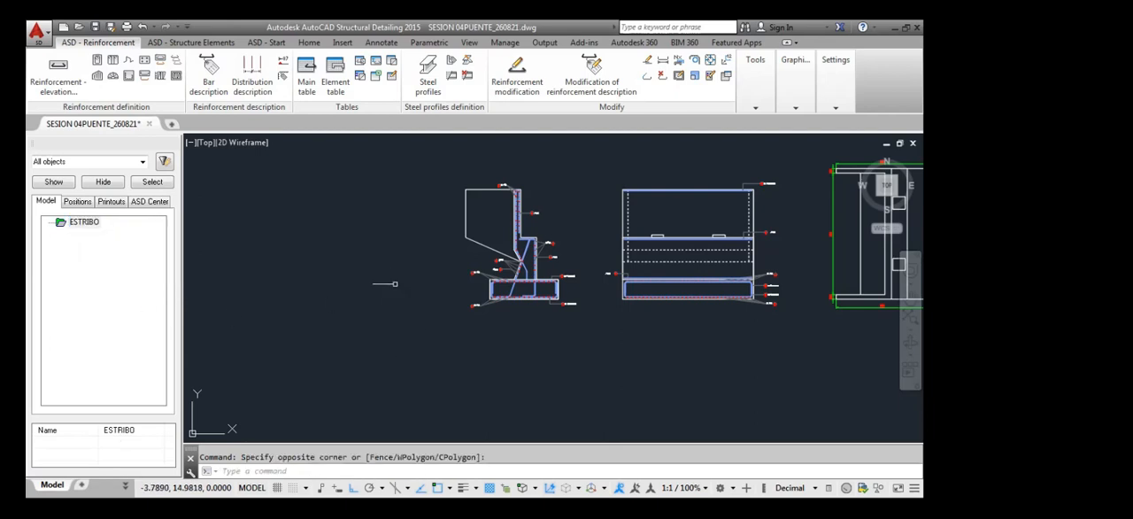
scroll(395, 283, down, 4)
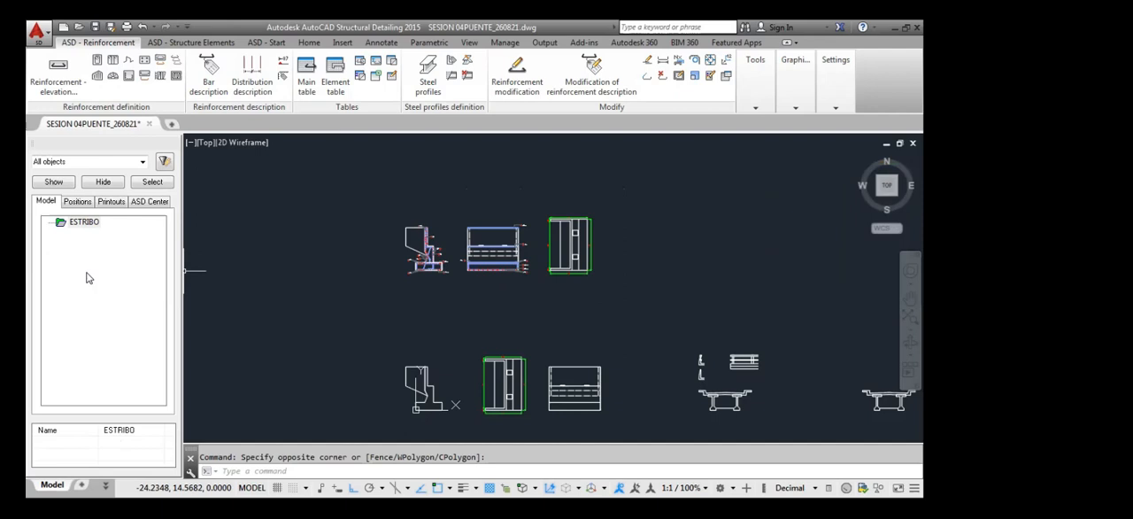
click(88, 225)
click(81, 265)
click(81, 226)
right_click(81, 227)
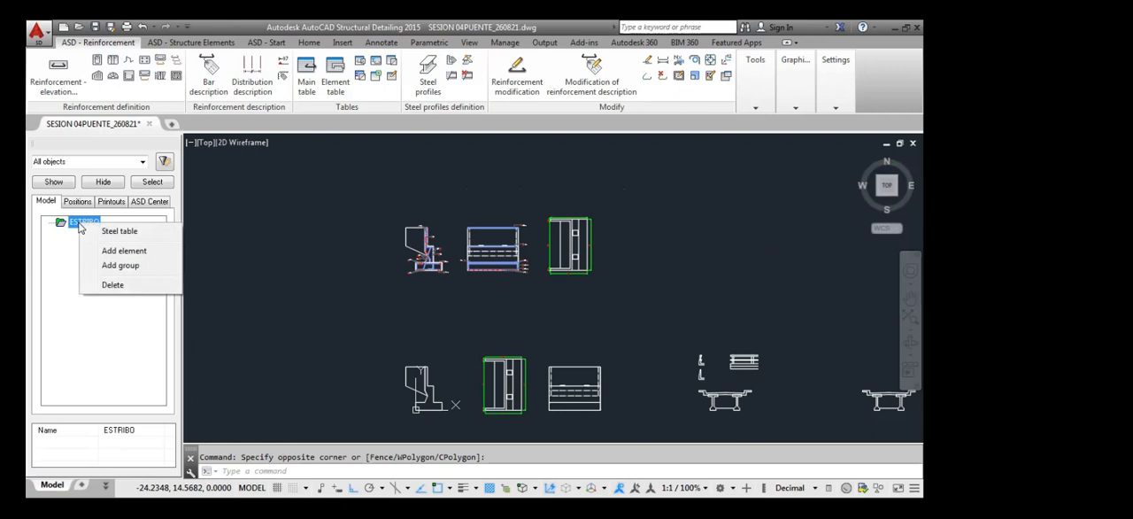
click(124, 251)
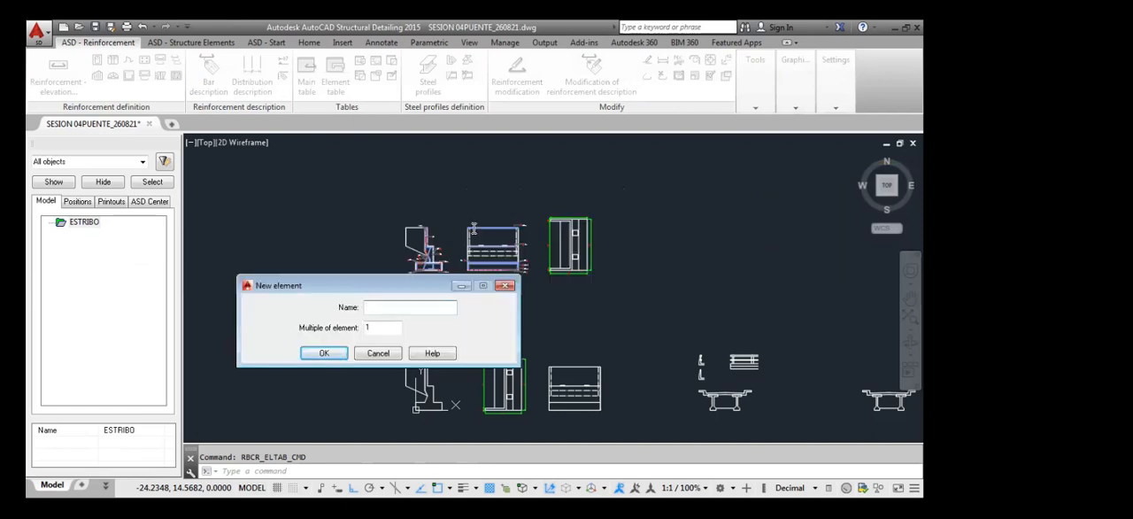
click(385, 307)
drag(400, 292, 224, 342)
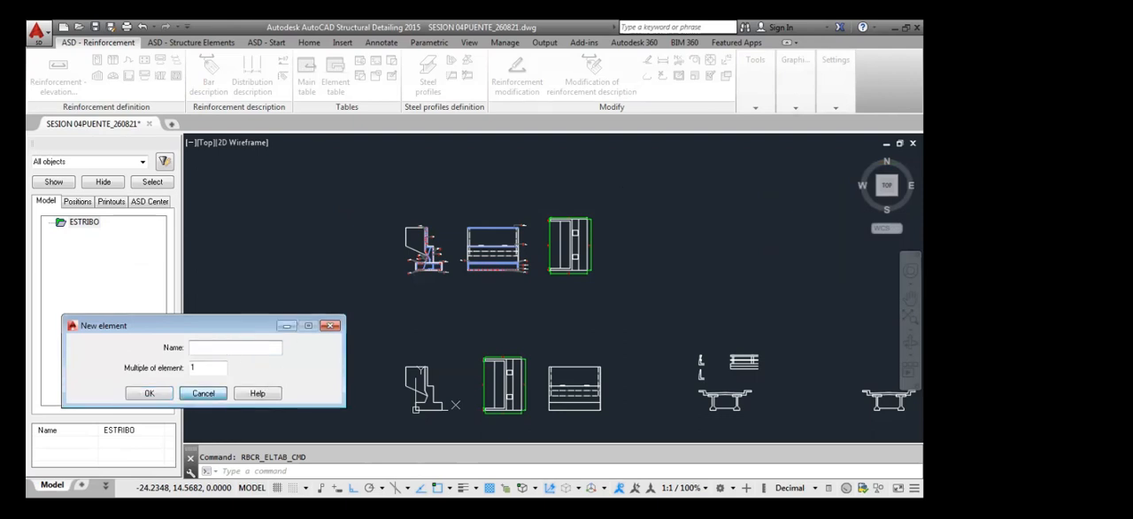
click(203, 393)
Examine the lower abutment plan view, distinguishing the main body from the two side walls
middle_drag(534, 351, 527, 309)
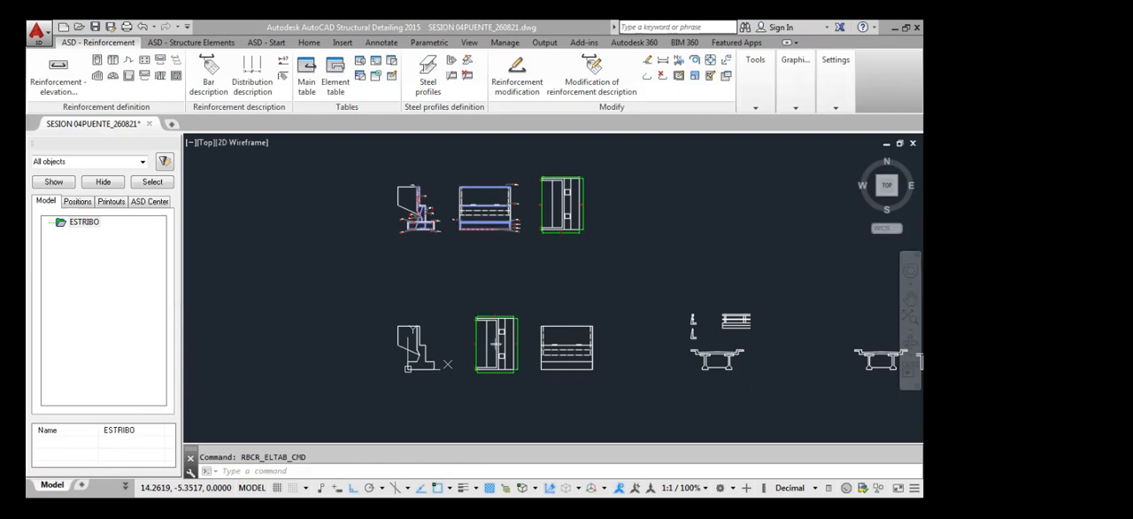
click(479, 301)
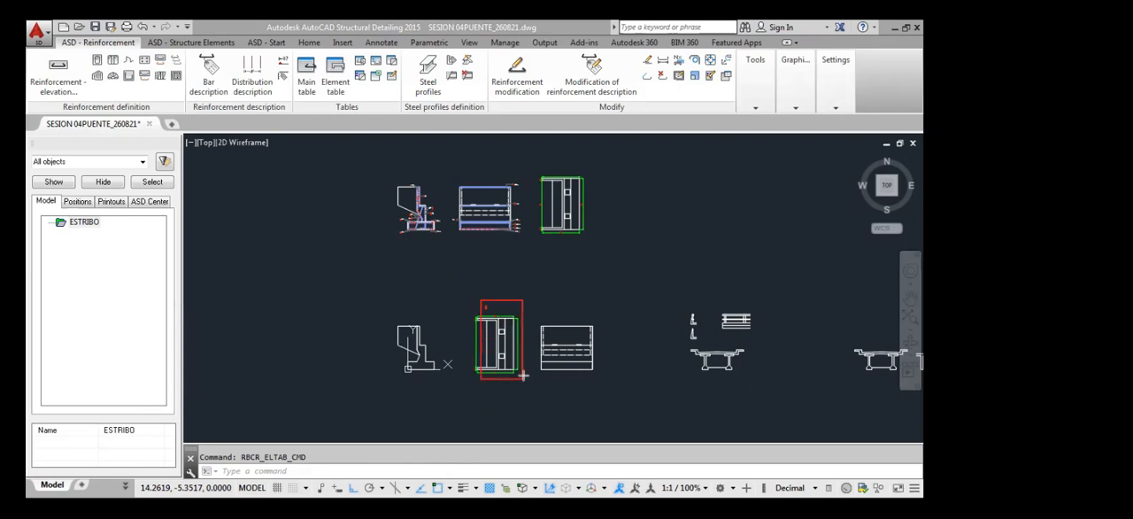
click(522, 376)
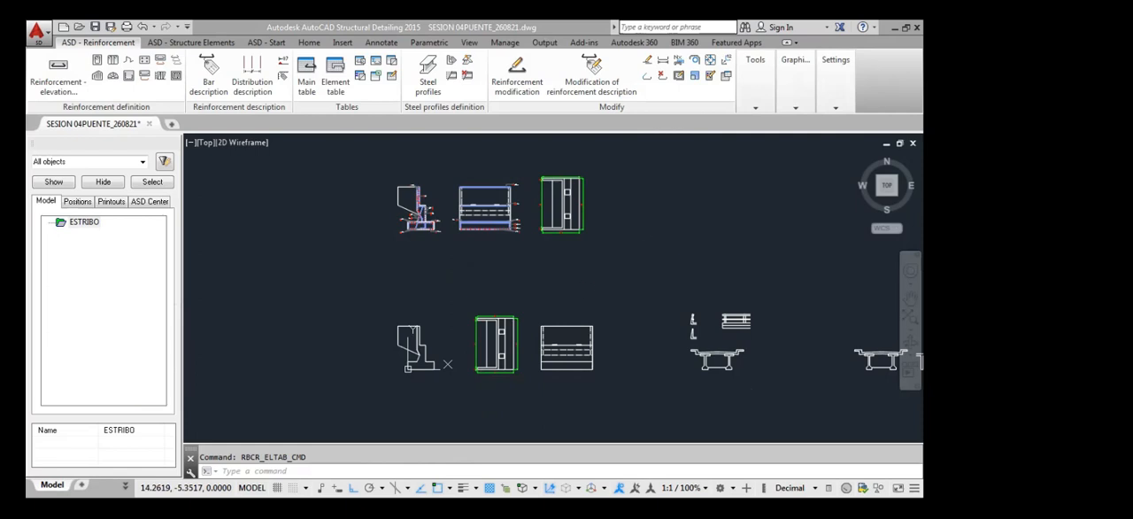
scroll(482, 372, up, 5)
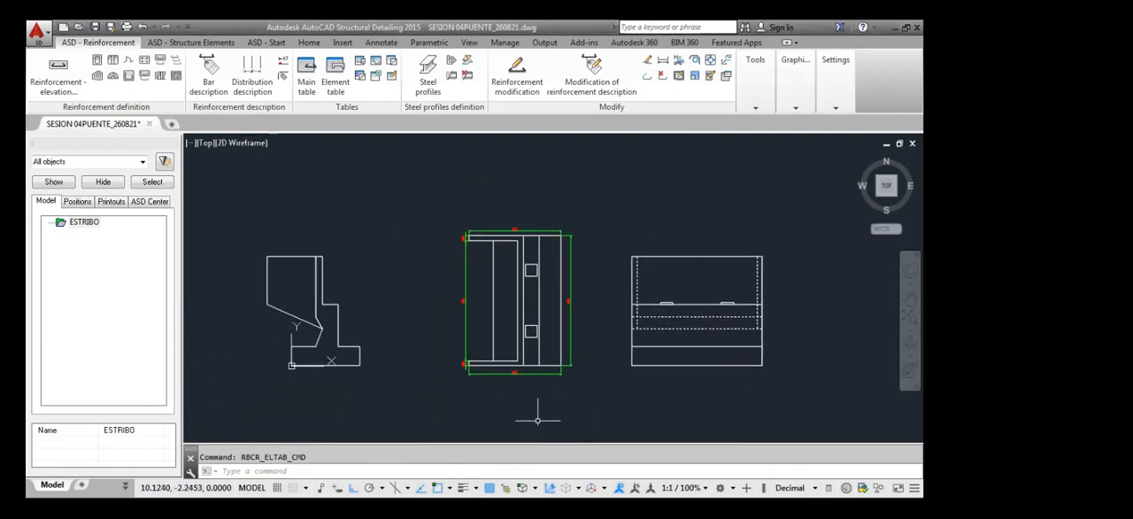
click(489, 218)
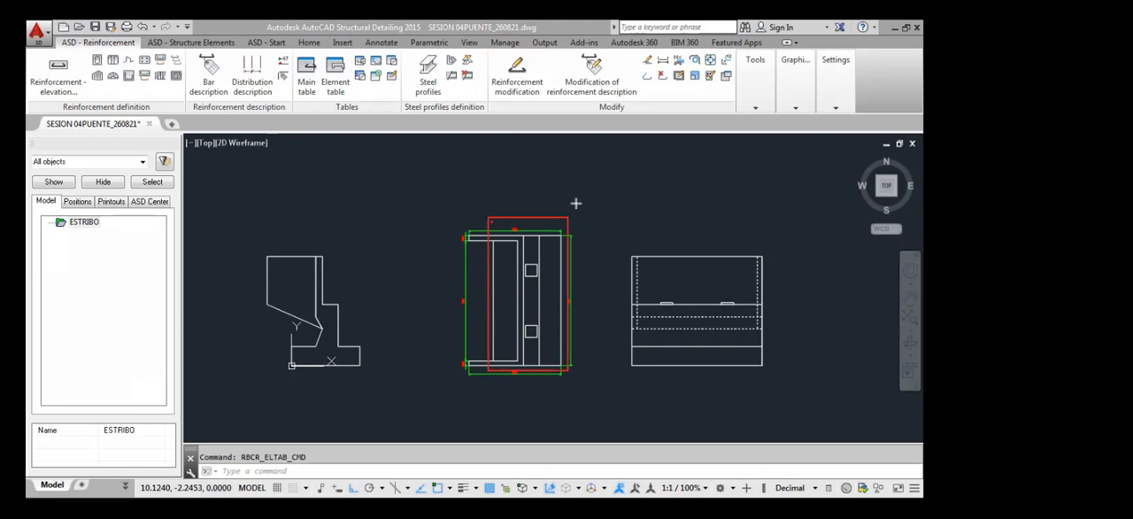
click(434, 223)
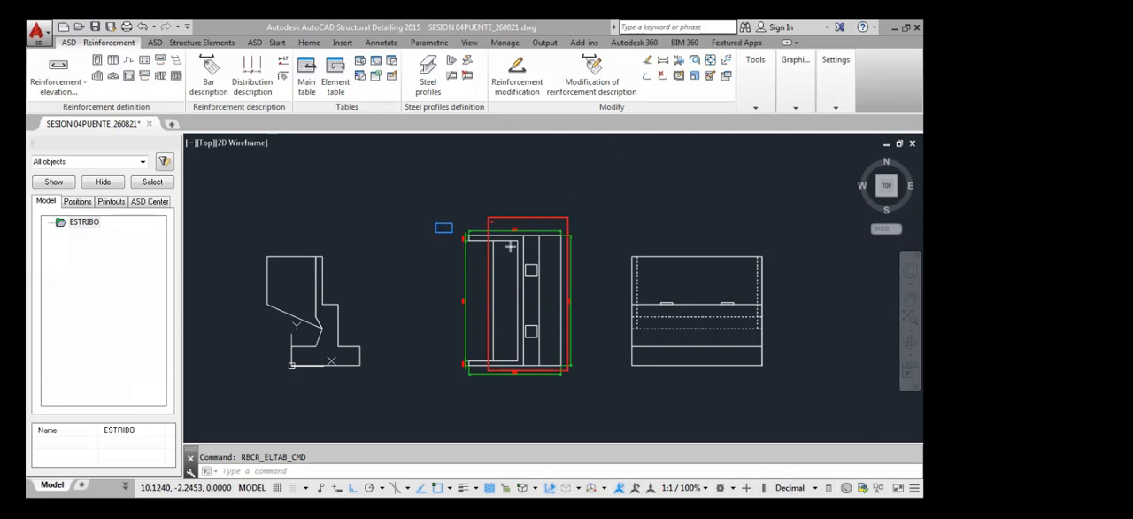
click(564, 241)
click(441, 350)
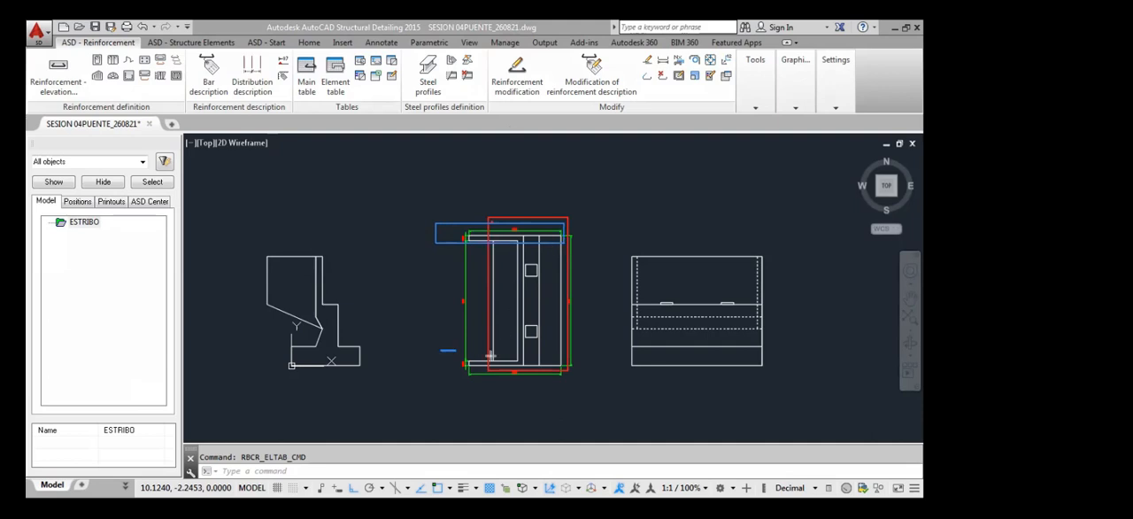
click(573, 372)
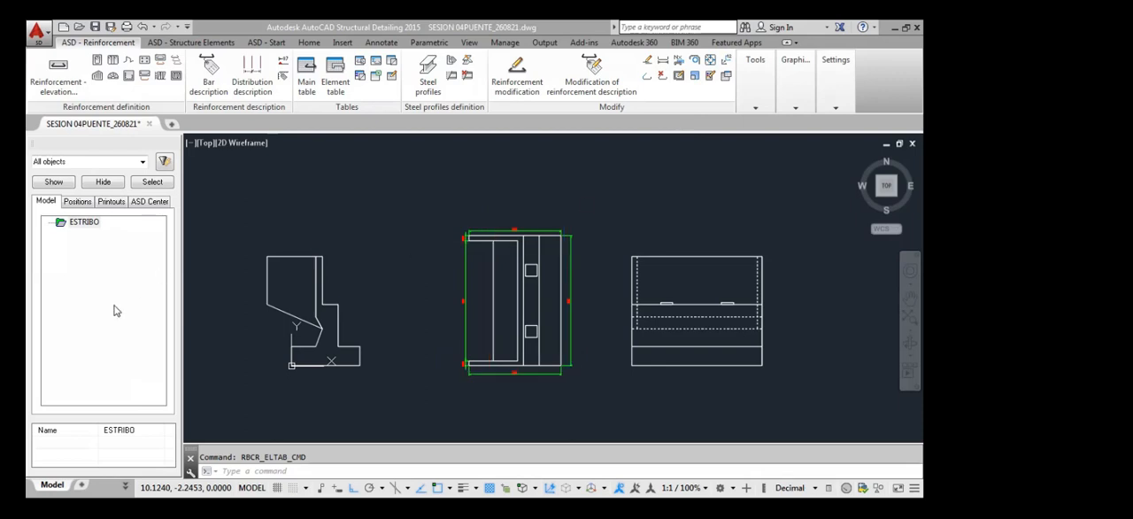
Add an element named CUERPO ESTRIBO with a multiple of 2 under the ESTRIBO level
right_click(87, 223)
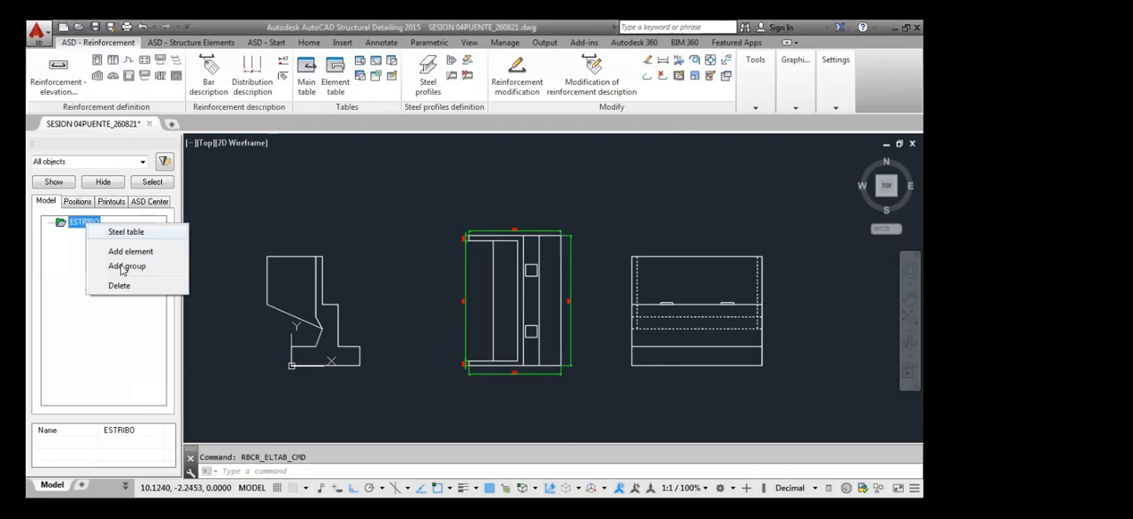
click(129, 255)
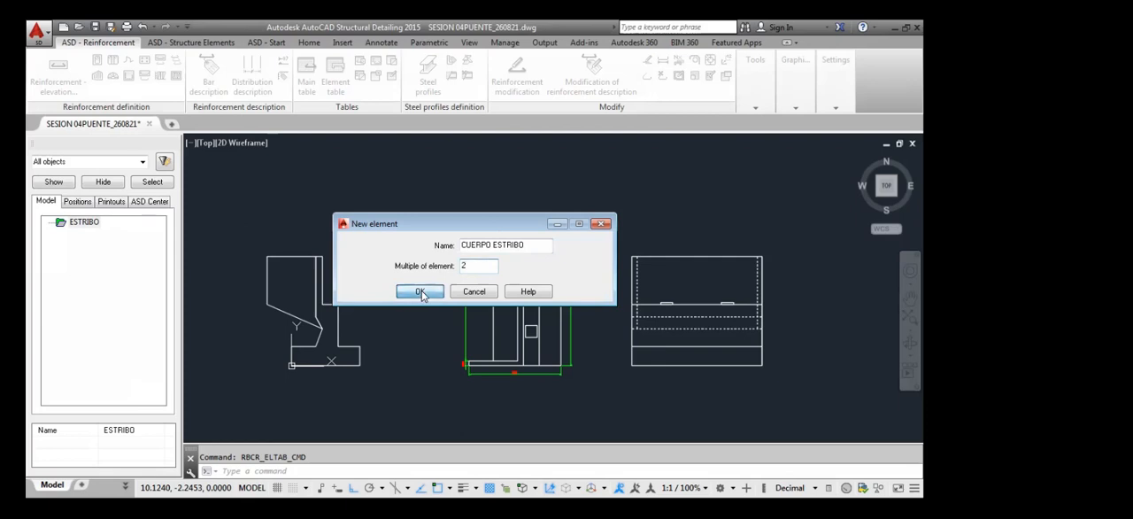
click(420, 291)
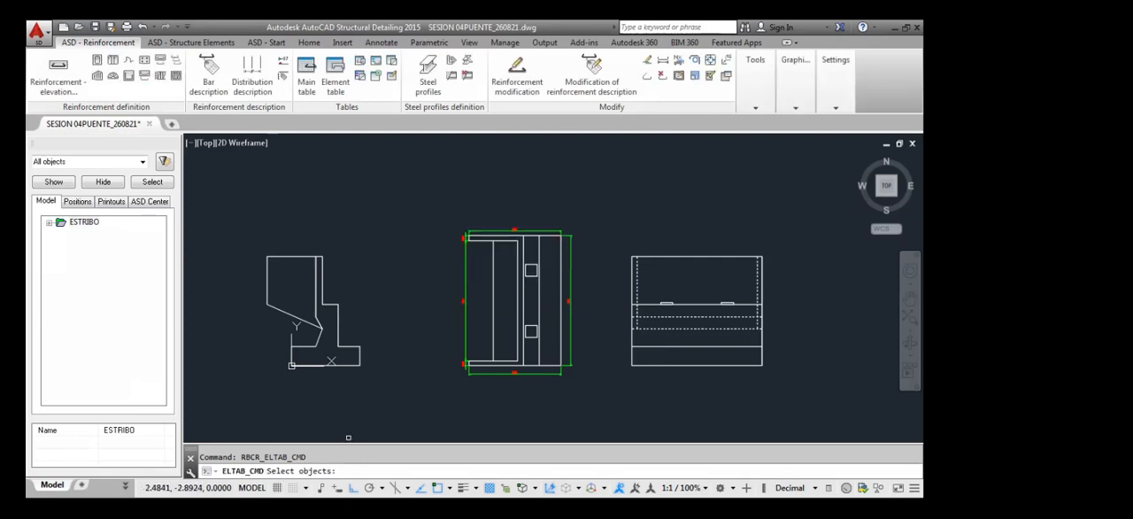
Assign the reinforcement of the upper abutment side section and front elevation to the new element and accept its position list
scroll(393, 228, down, 5)
middle_drag(395, 195, 392, 230)
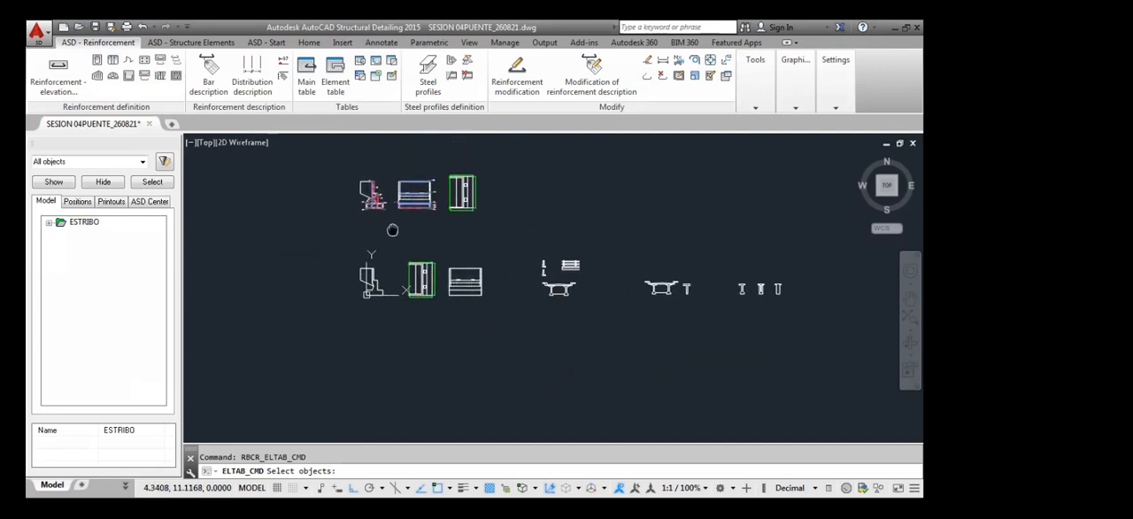
scroll(371, 183, up, 3)
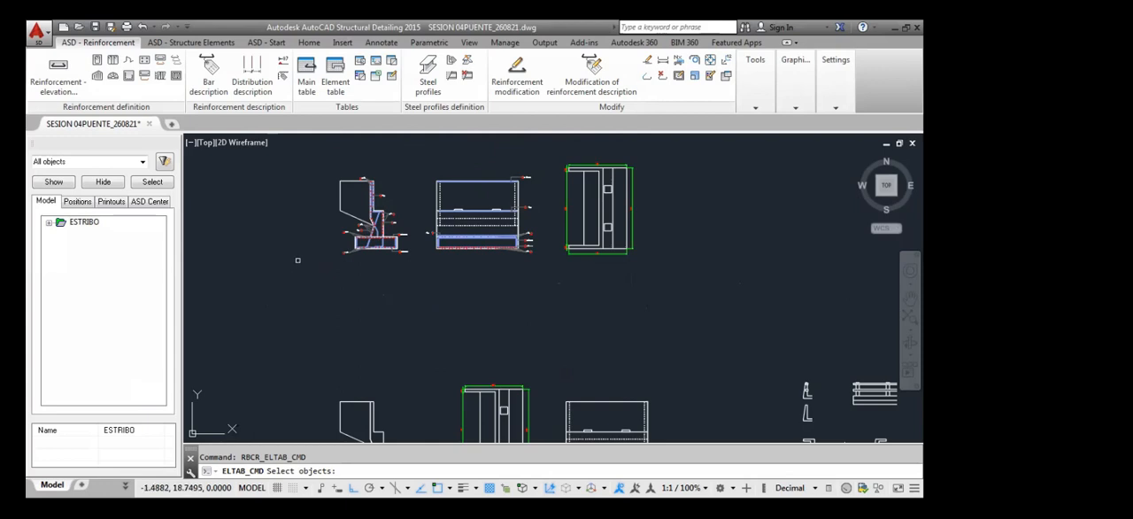
click(321, 160)
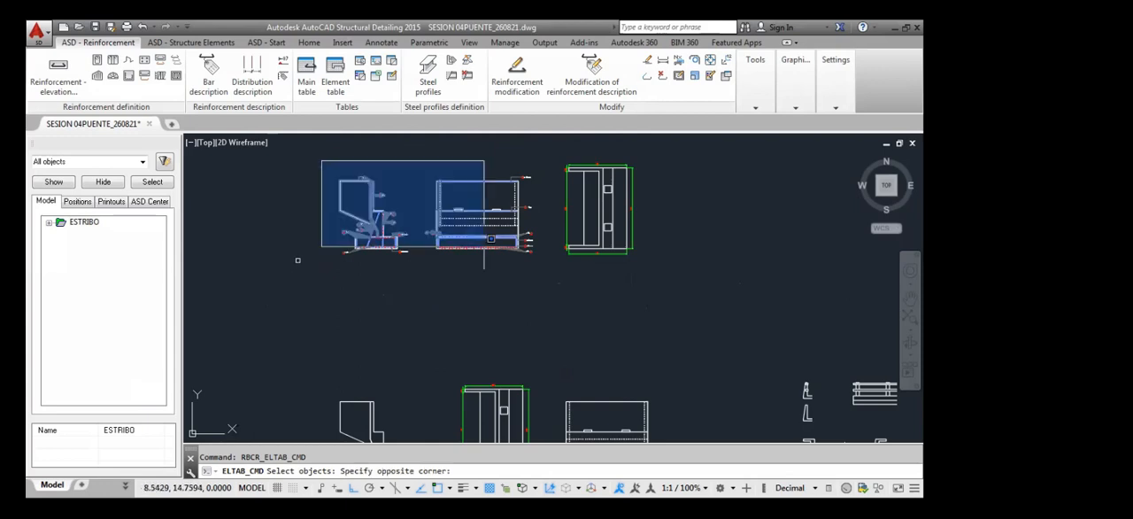
click(552, 298)
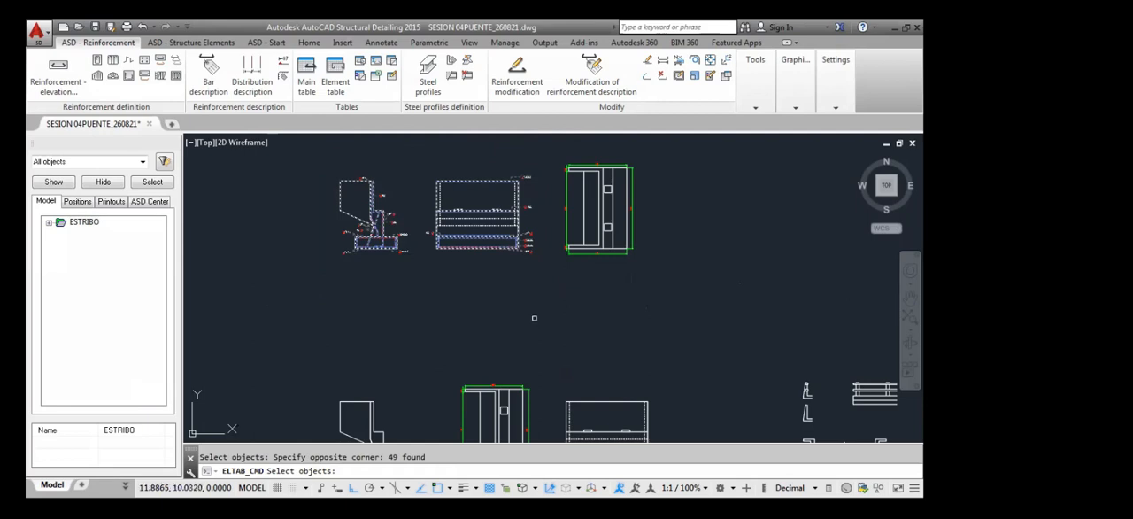
key(Return)
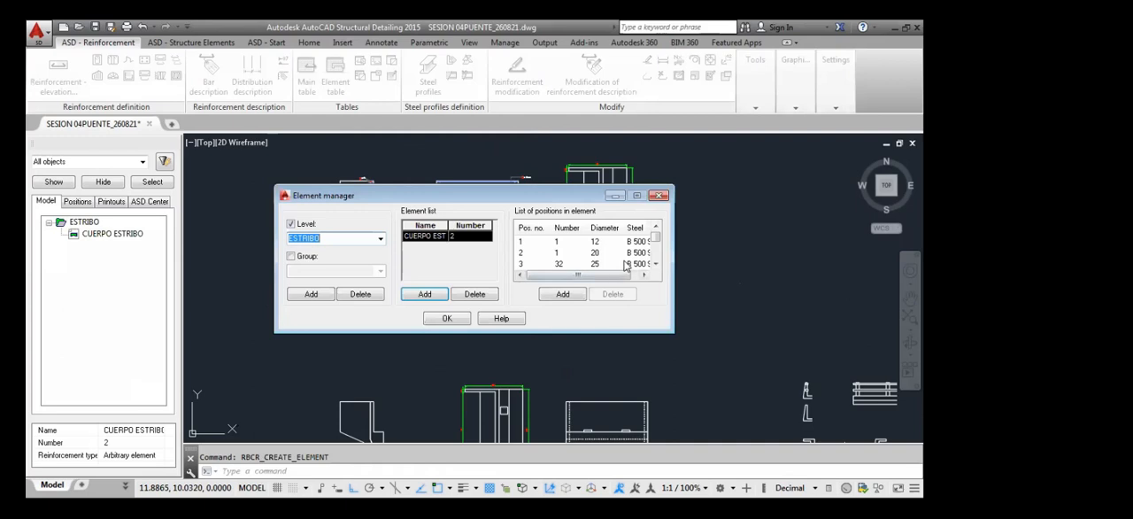
scroll(656, 247, down, 3)
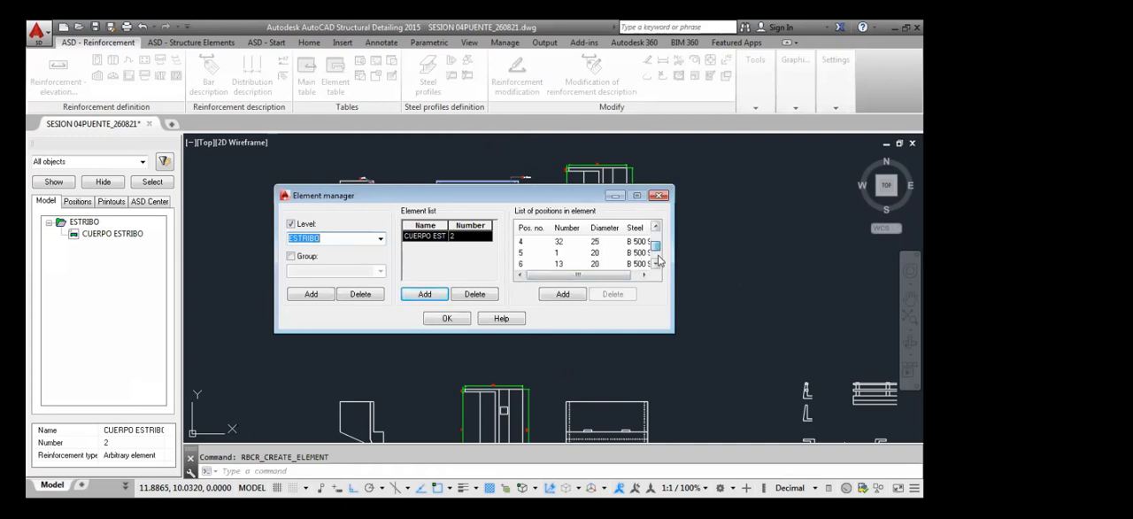
click(447, 318)
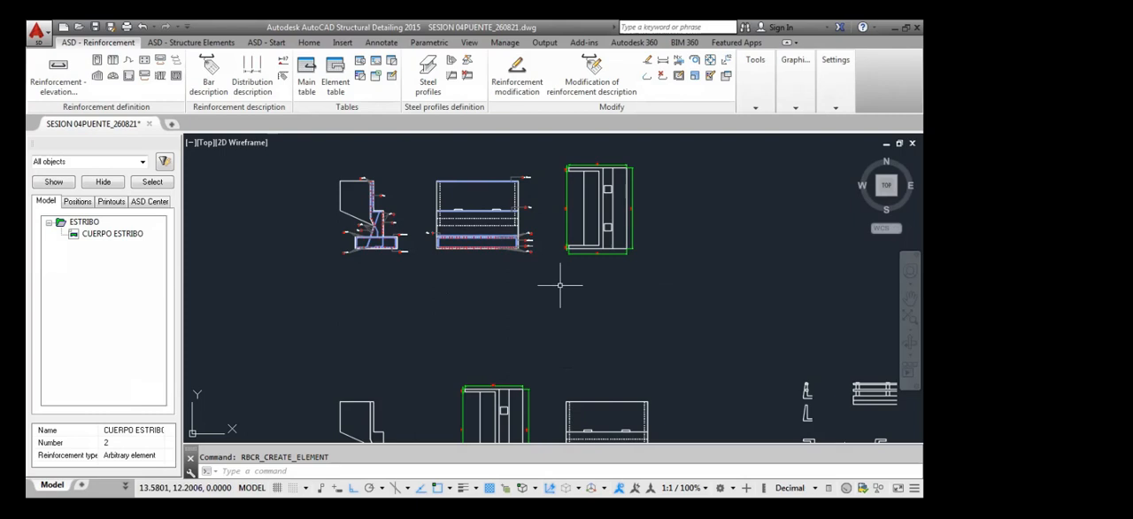
Insert the steel table of the CUERPO ESTRIBO element beside the upper plan view
click(127, 235)
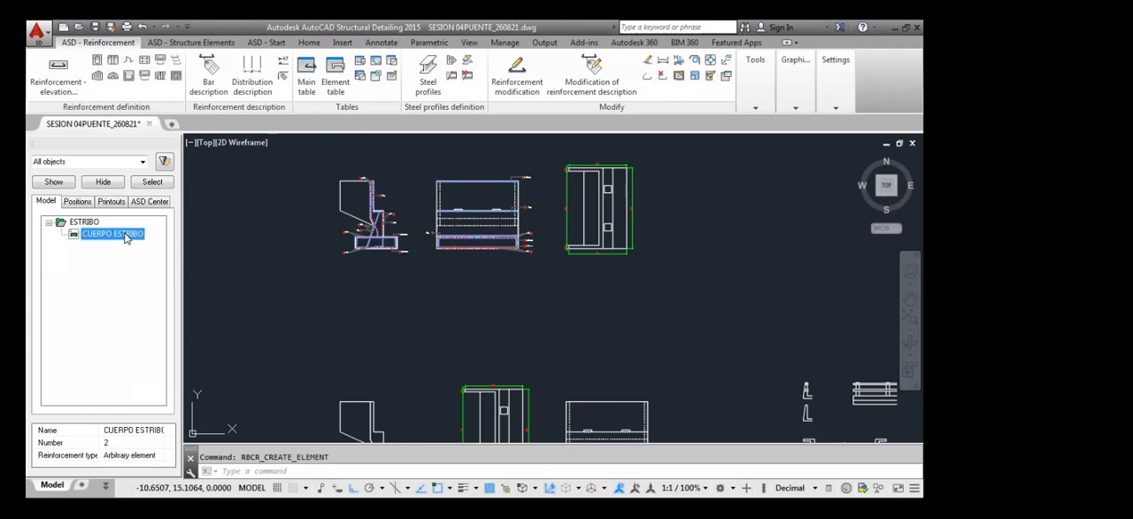
right_click(127, 237)
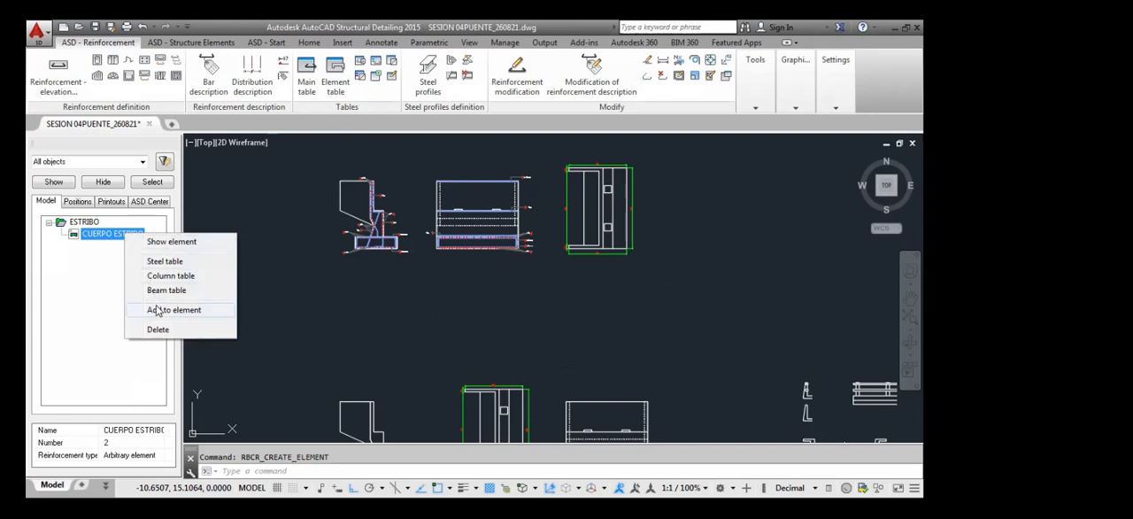
click(165, 260)
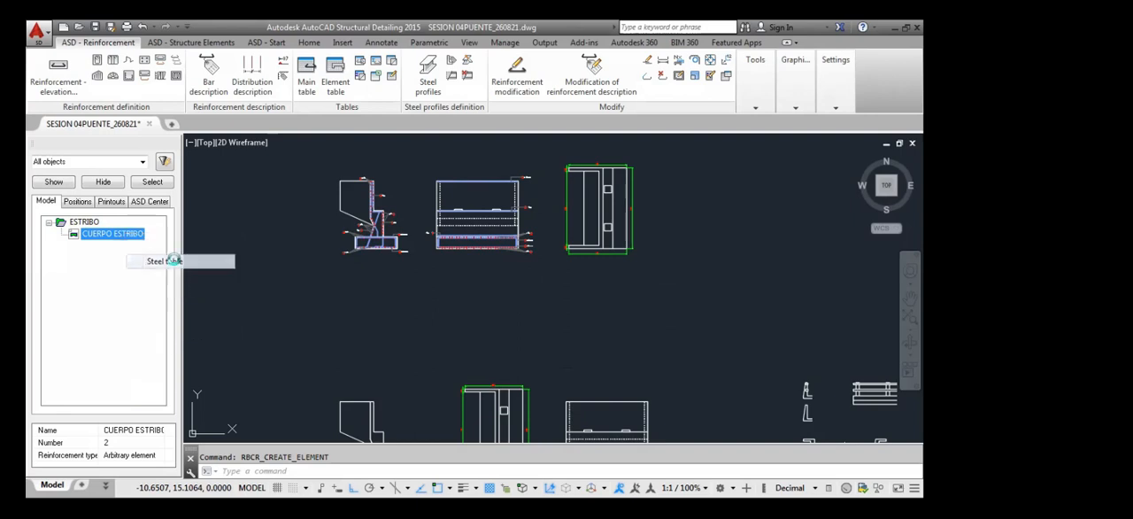
click(652, 173)
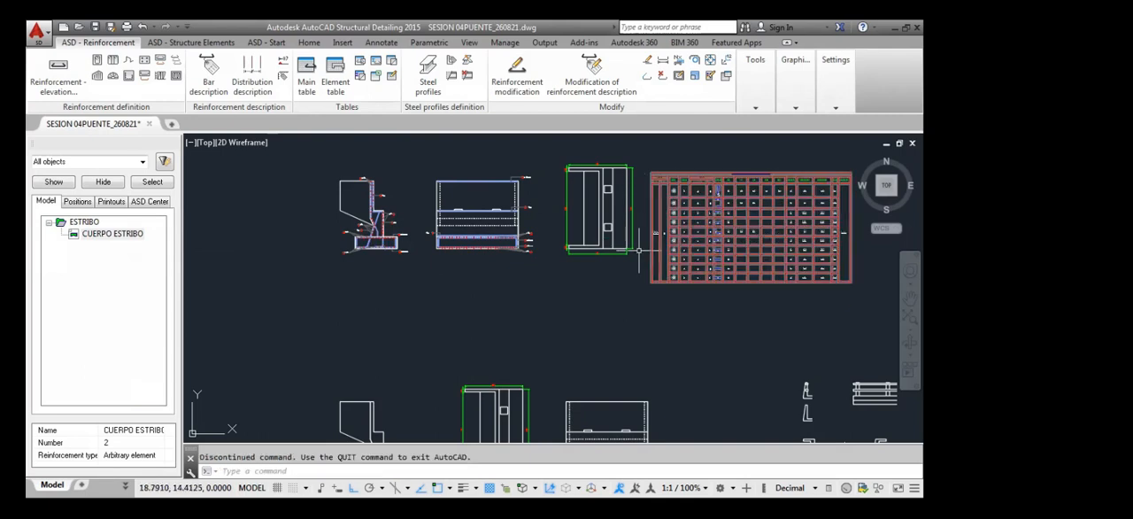
Examine the steel table's element name, multiple, bar positions, diameters, quantities and segment lengths
middle_drag(685, 256, 663, 278)
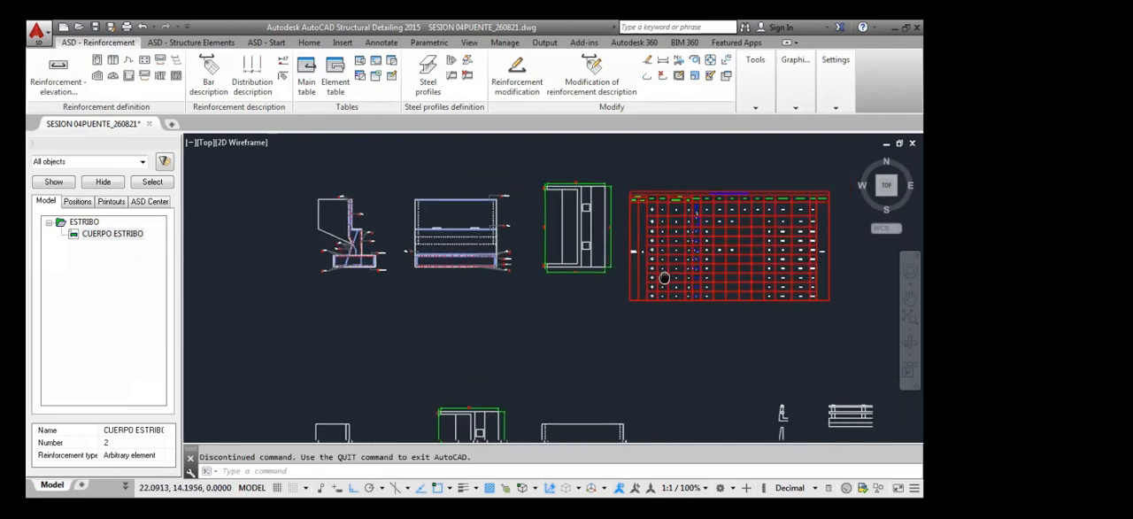
scroll(719, 191, up, 4)
scroll(533, 361, up, 5)
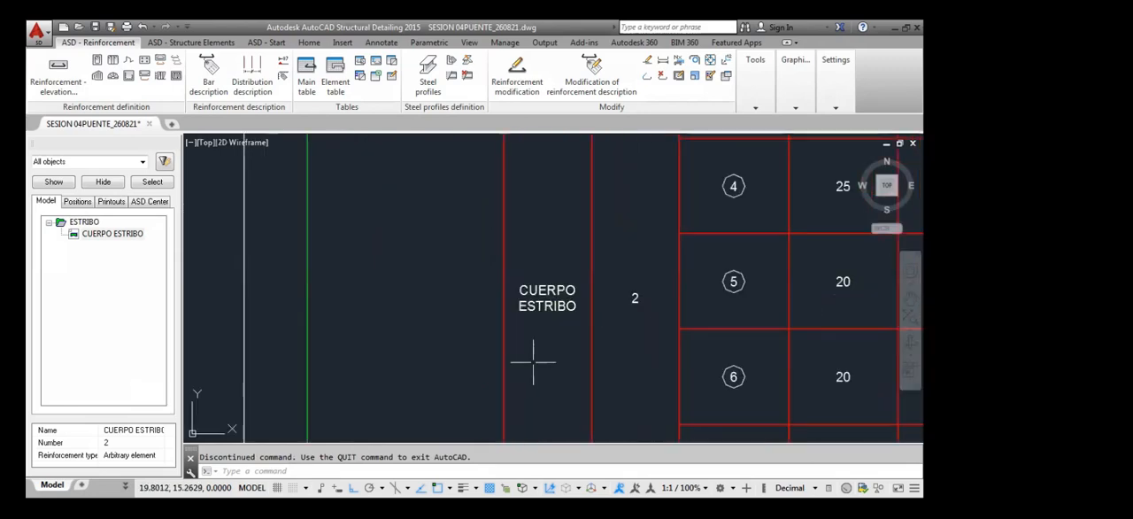
scroll(539, 336, down, 7)
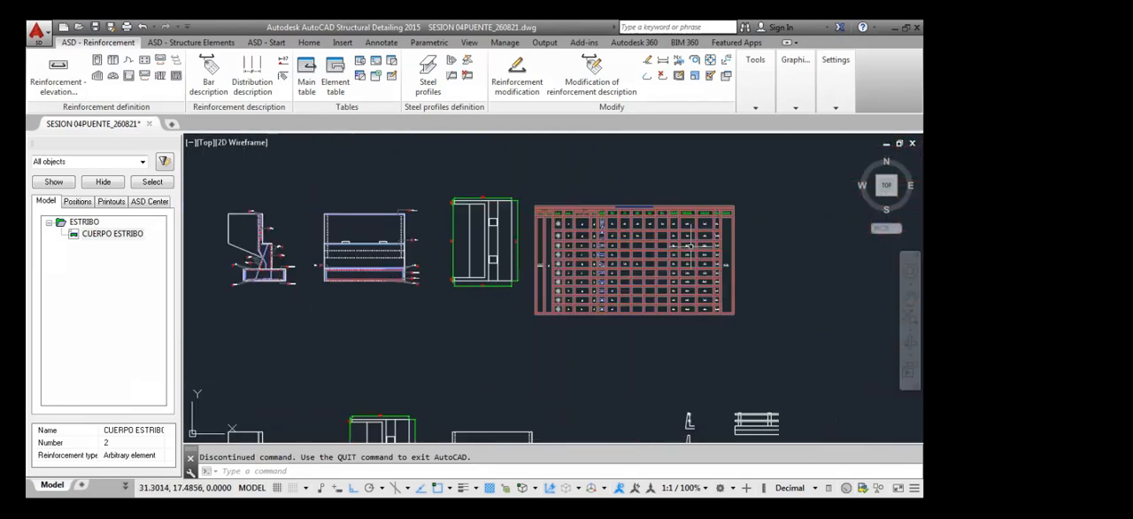
scroll(687, 234, up, 4)
scroll(446, 172, up, 2)
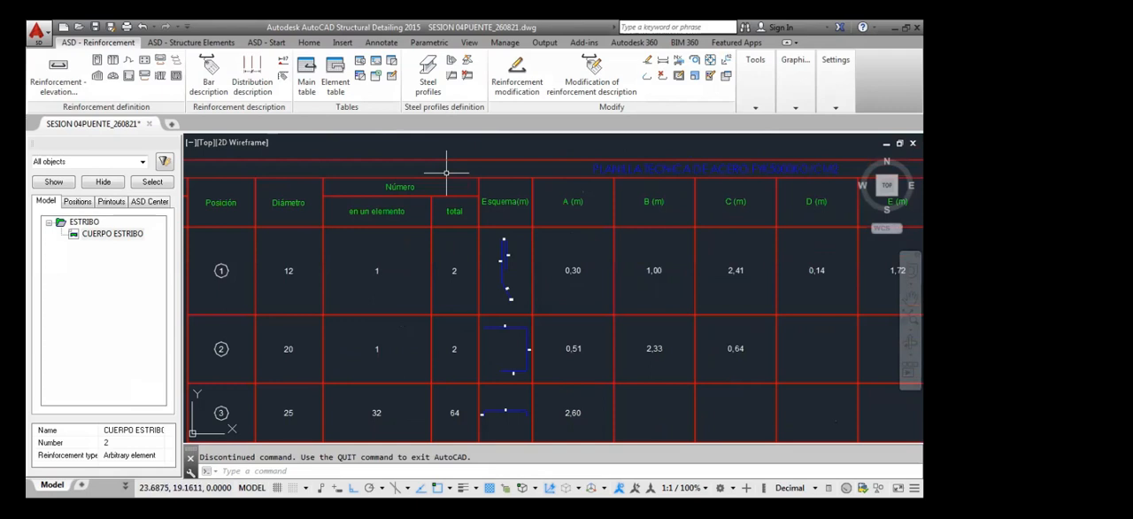
scroll(575, 258, down, 2)
middle_drag(685, 299, 531, 286)
scroll(493, 286, down, 3)
middle_drag(570, 323, 624, 293)
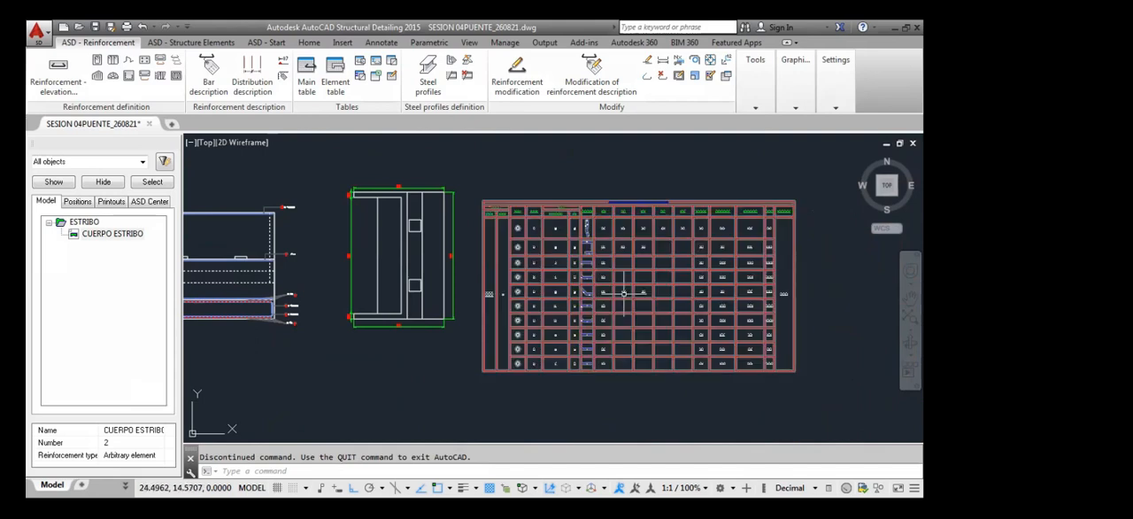
scroll(562, 332, down, 2)
scroll(575, 326, down, 2)
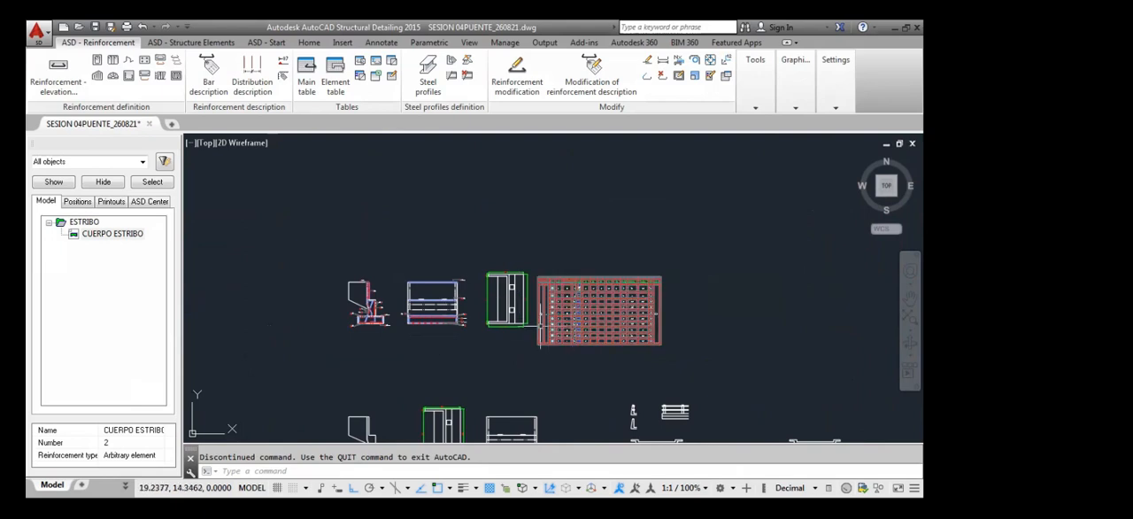
Inspect the bar descriptions in the abutment's side section and front elevation, especially around the footing
scroll(342, 314, up, 9)
scroll(507, 328, down, 4)
middle_drag(521, 334, 389, 355)
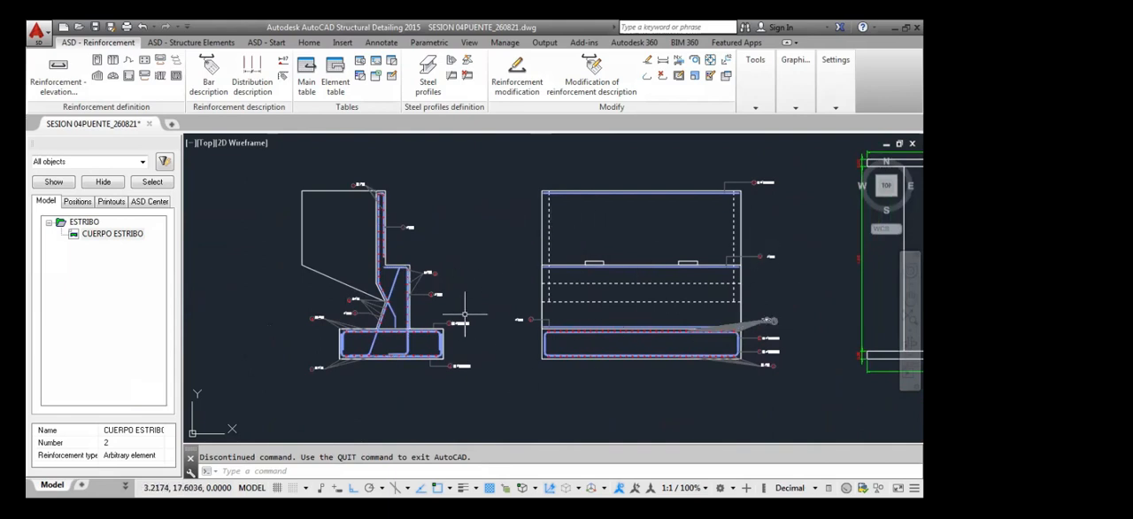
mouse_move(611, 359)
middle_down()
mouse_move(603, 321)
mouse_move(565, 329)
middle_up()
middle_drag(496, 340, 494, 358)
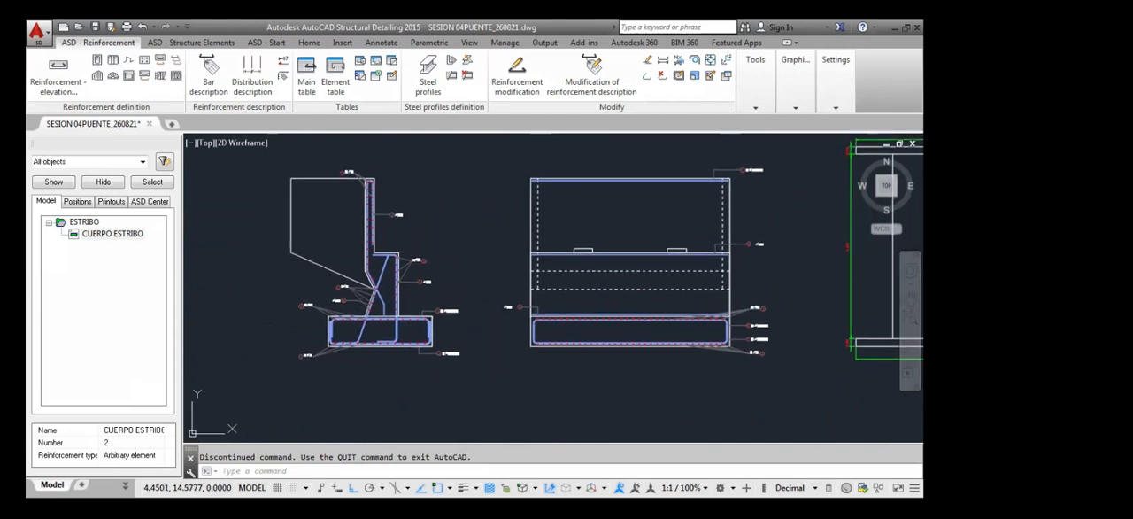
scroll(340, 324, up, 2)
scroll(340, 324, up, 2)
middle_drag(406, 332, 470, 287)
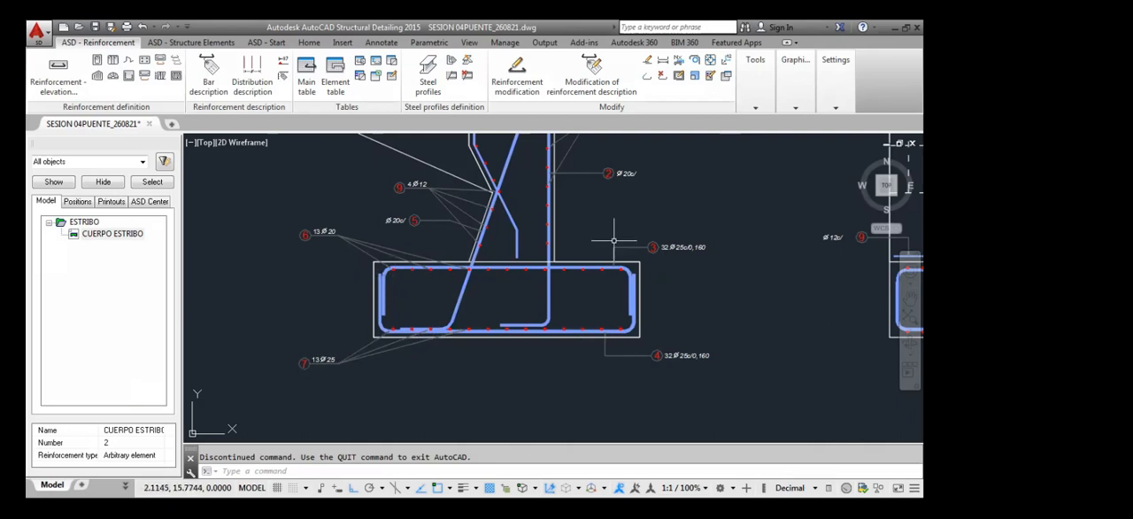
scroll(429, 283, down, 4)
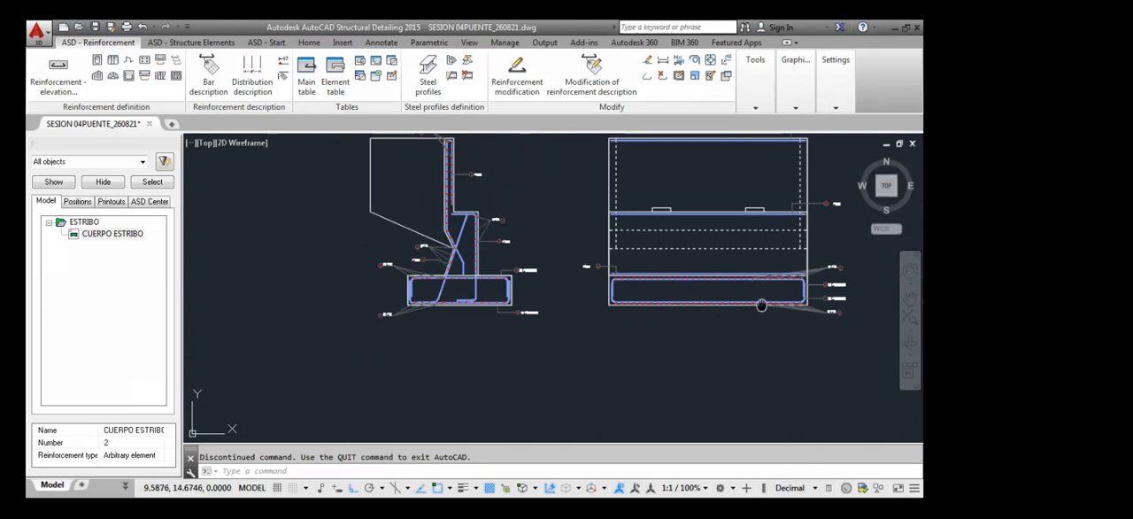
middle_drag(759, 305, 715, 329)
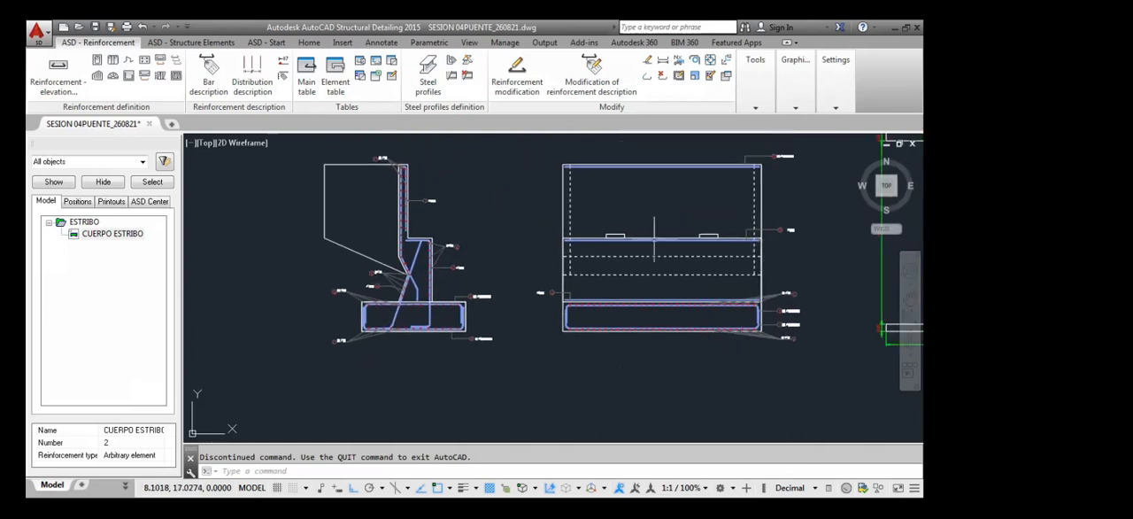
Copy the abutment side section's outline, without its reinforcement, about 5.47 m horizontally to the left of the original
scroll(469, 271, down, 2)
scroll(470, 271, down, 2)
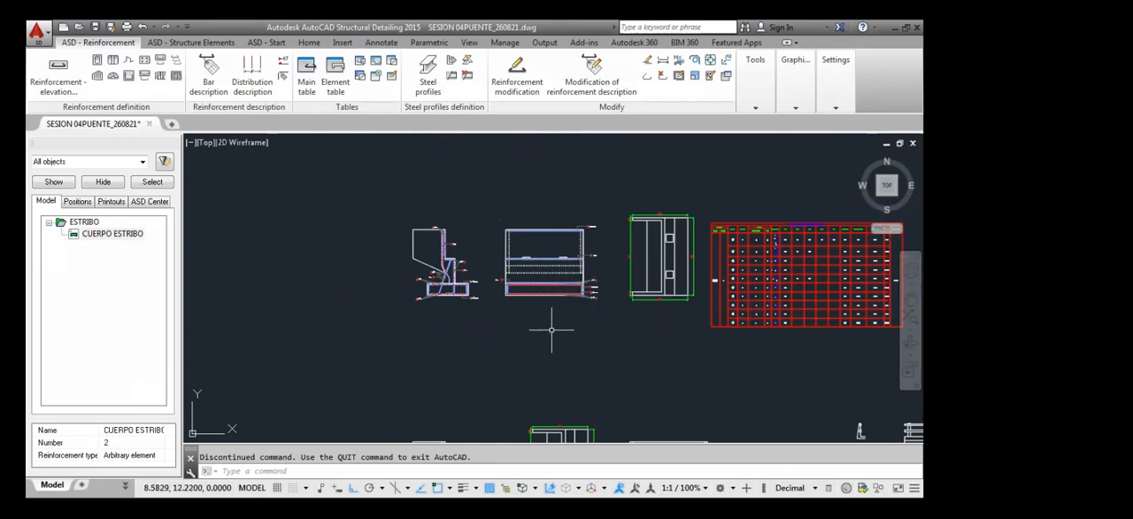
scroll(341, 246, up, 2)
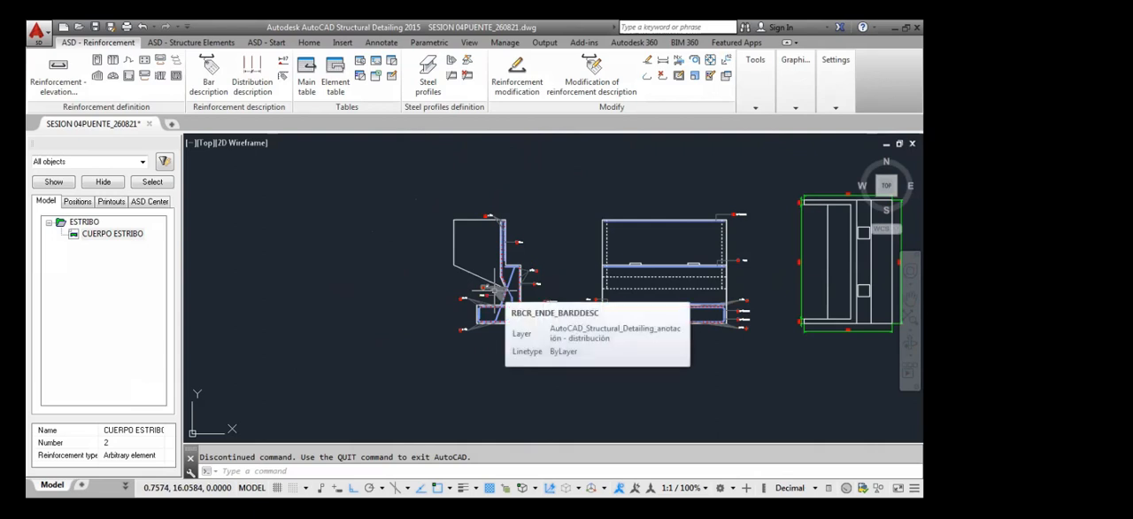
scroll(486, 238, up, 4)
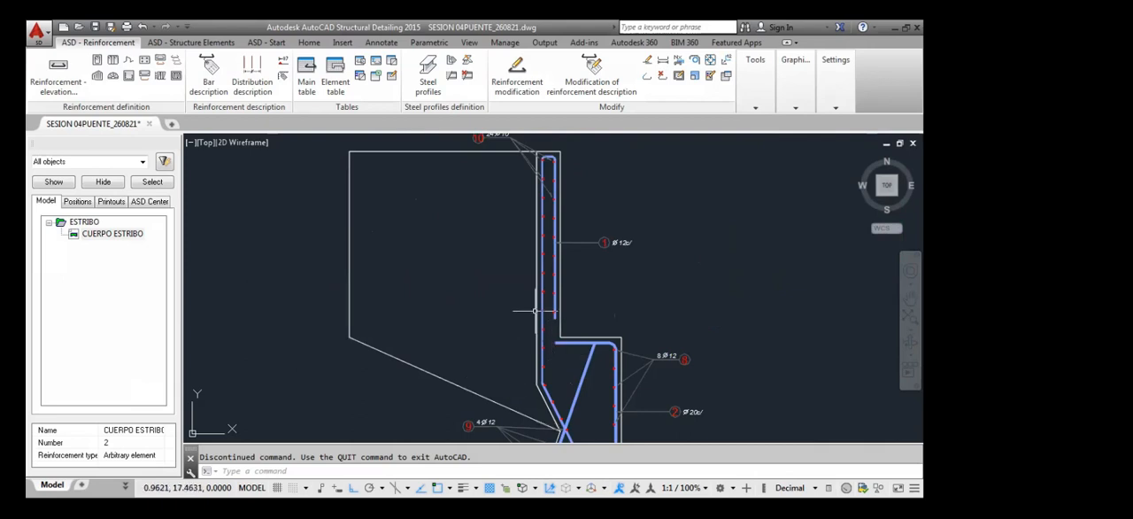
scroll(534, 308, down, 4)
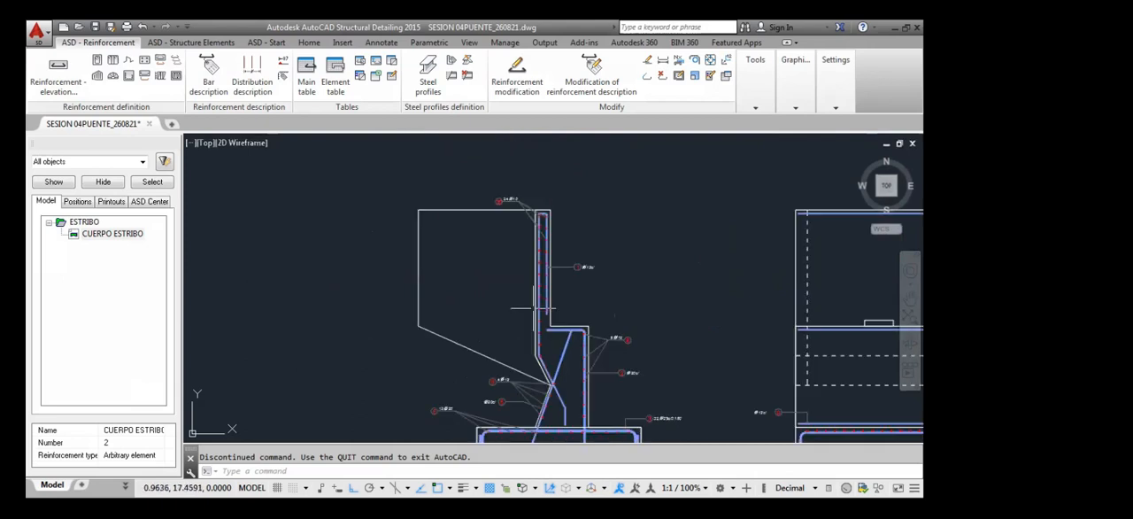
click(494, 282)
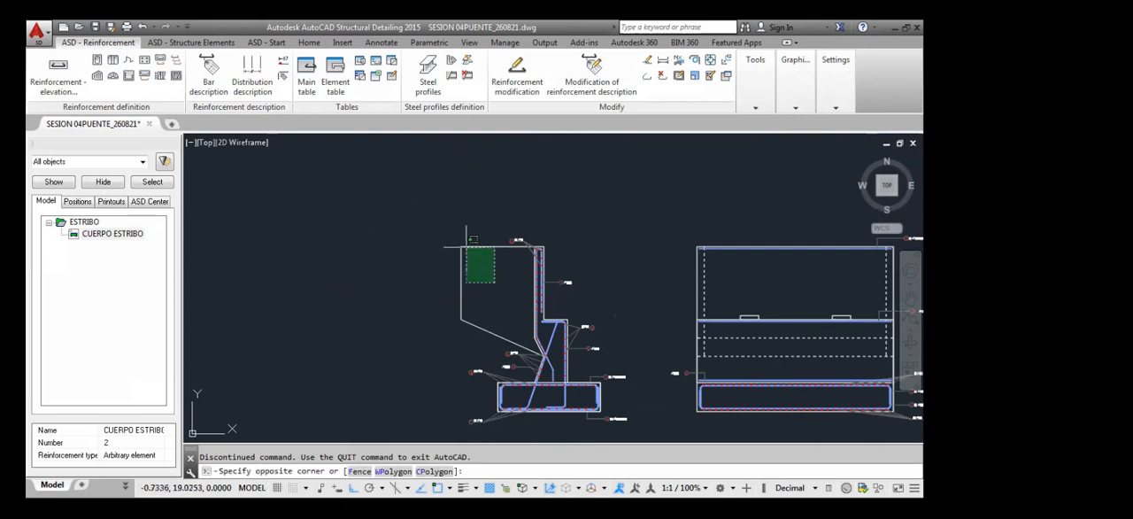
scroll(547, 248, up, 4)
click(526, 244)
scroll(449, 226, down, 2)
scroll(481, 307, down, 3)
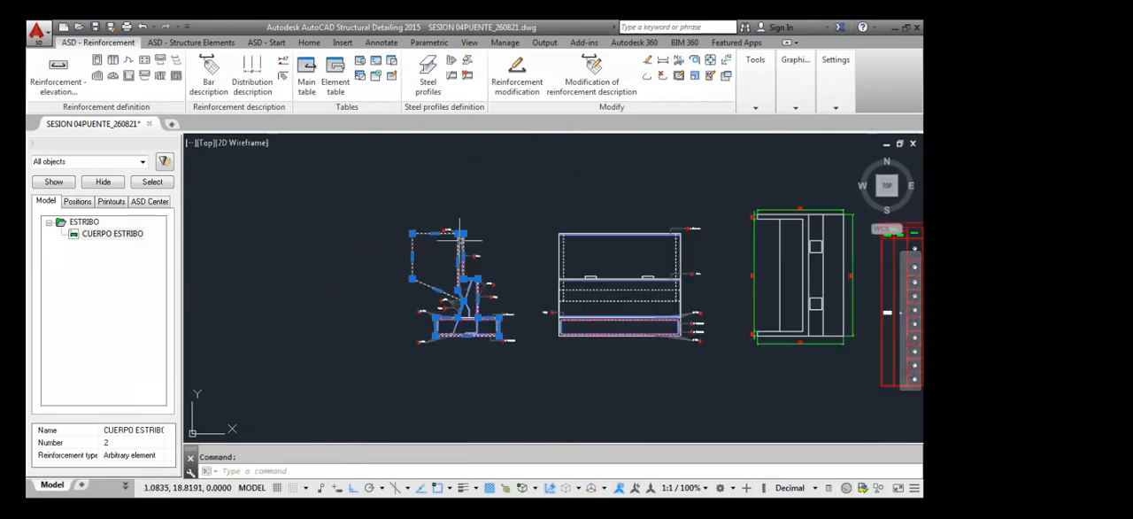
scroll(480, 307, up, 2)
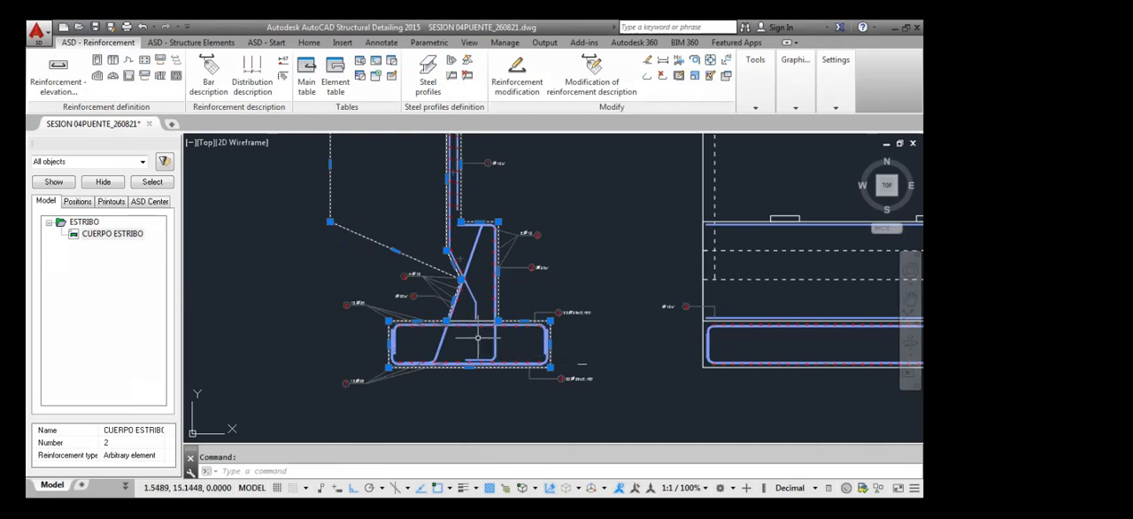
scroll(467, 335, up, 4)
scroll(467, 335, down, 5)
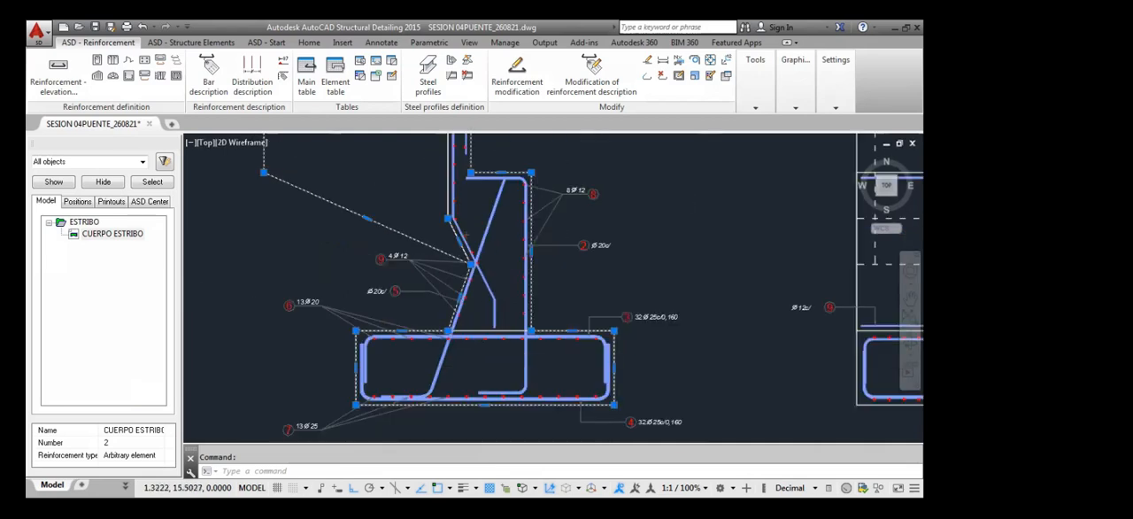
text(c)
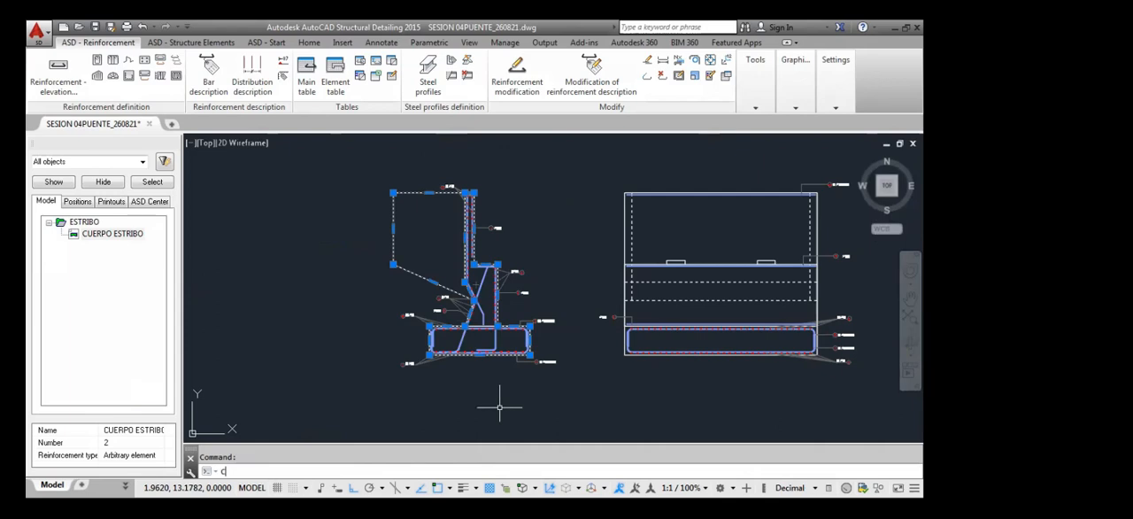
text(o)
key(Return)
click(394, 265)
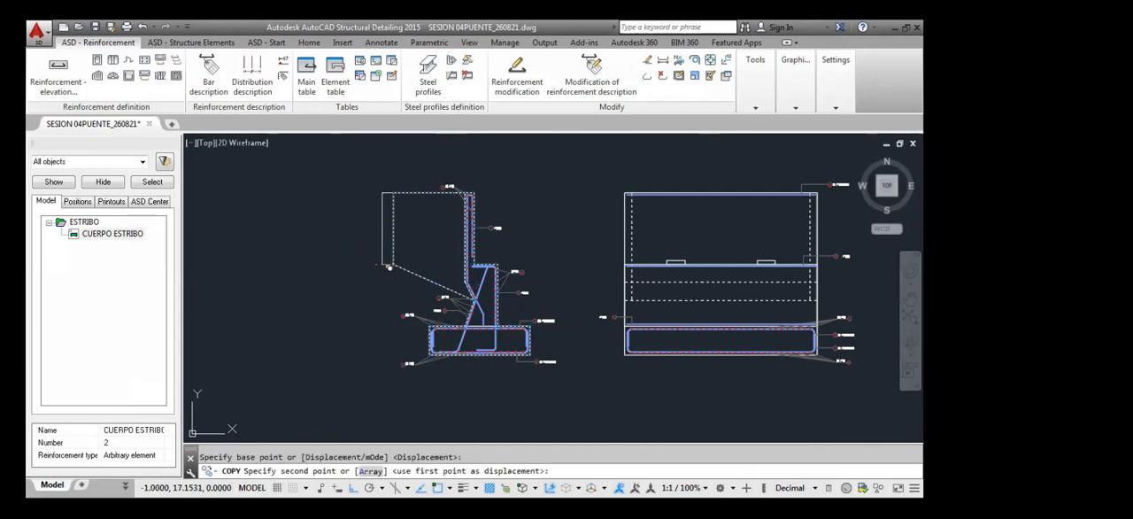
middle_drag(307, 275, 607, 311)
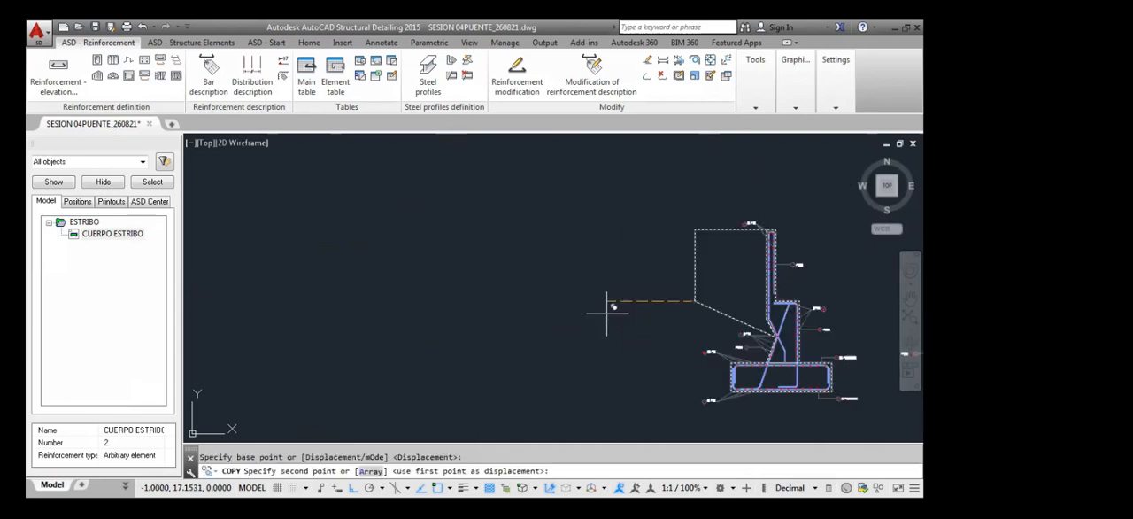
click(501, 301)
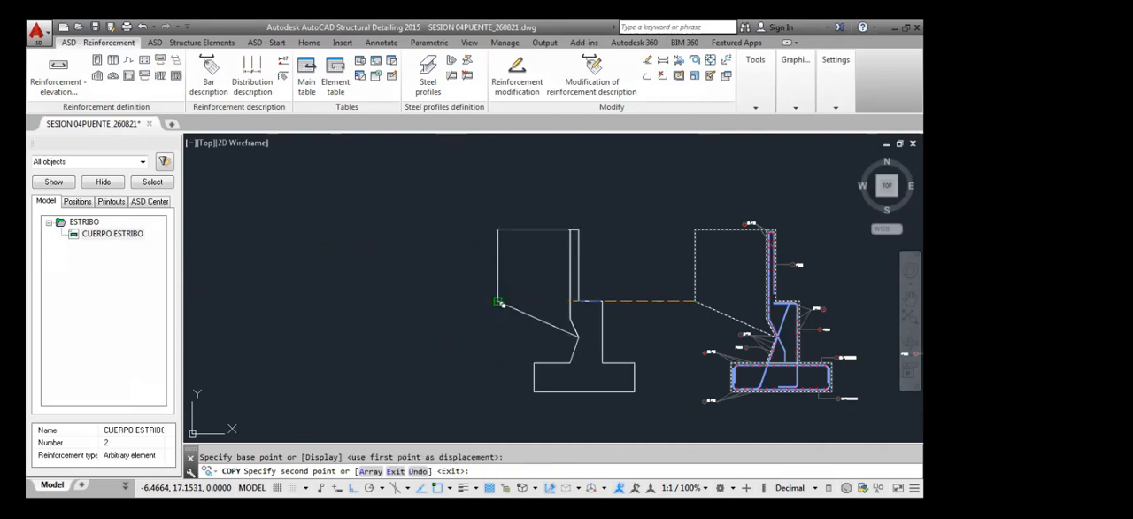
key(Escape)
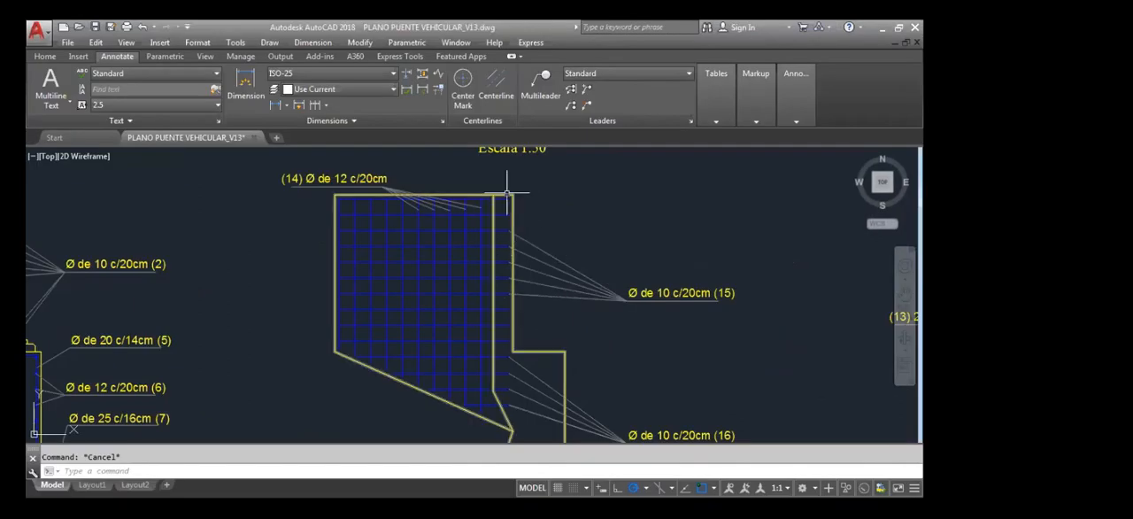
In AutoCAD 2018's PLANO PUENTE VEHICULAR_V13 drawing, measure the gap between the approach wall's uppermost horizontal bar end and the concrete edge
scroll(506, 193, up, 4)
scroll(513, 240, down, 2)
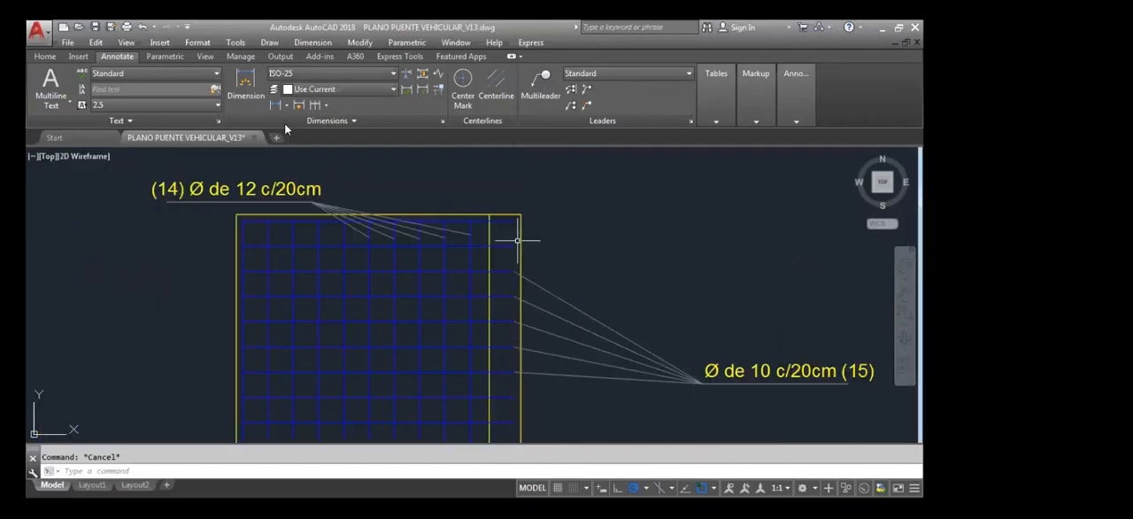
click(276, 106)
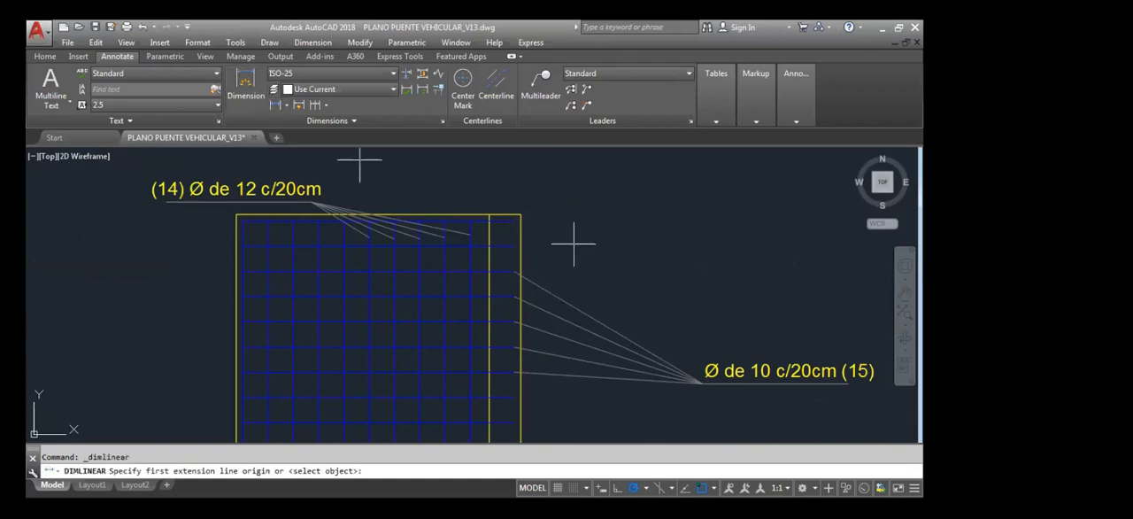
click(516, 220)
click(526, 221)
scroll(523, 220, up, 5)
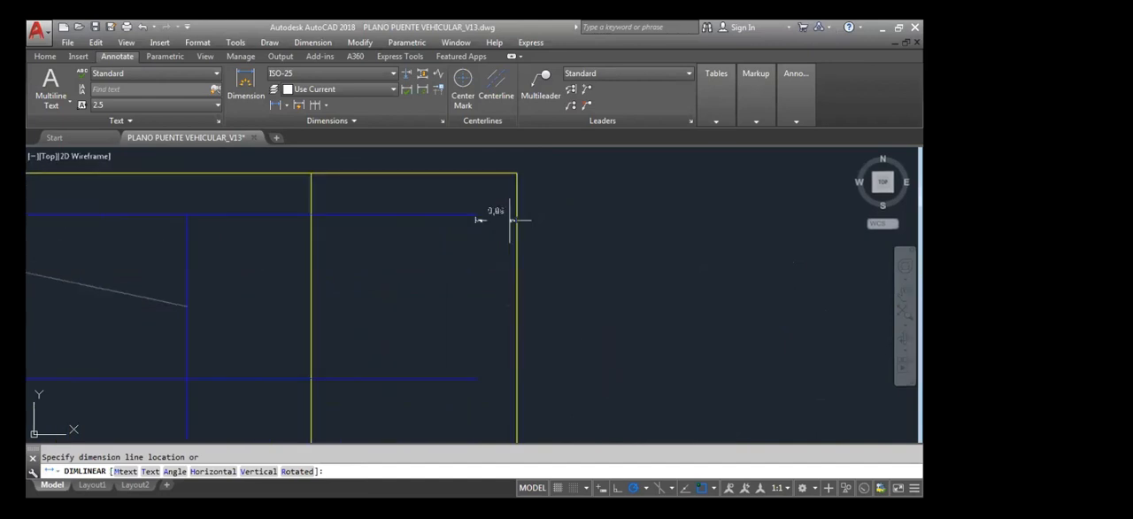
scroll(510, 220, down, 10)
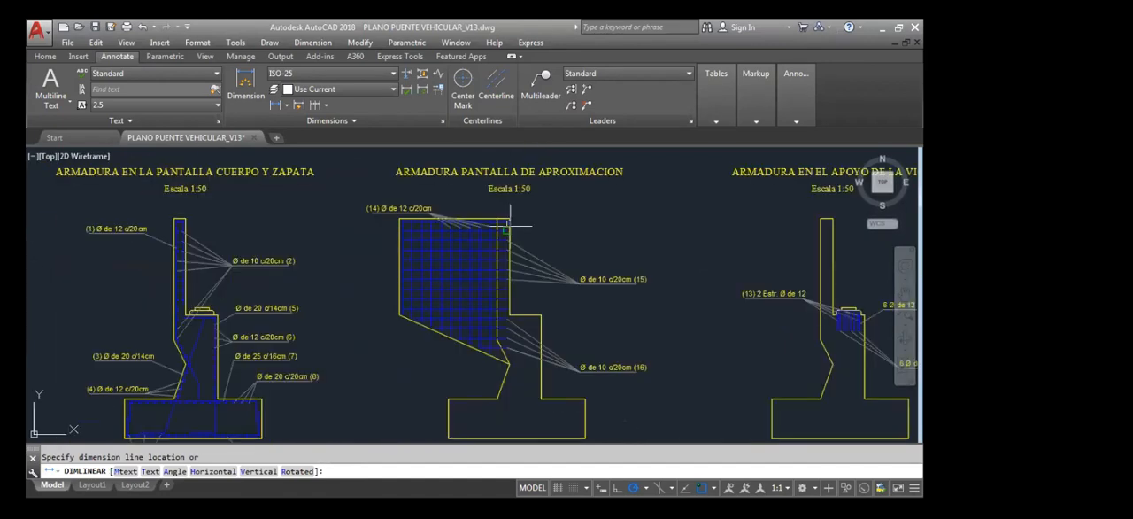
key(Escape)
Examine the ARMADURA PANTALLA DE APROXIMACION detail, especially how the bars end at the wall's upper right corner
scroll(510, 215, down, 8)
scroll(498, 264, up, 6)
scroll(498, 264, up, 8)
scroll(488, 219, down, 4)
scroll(489, 218, down, 4)
scroll(498, 248, up, 9)
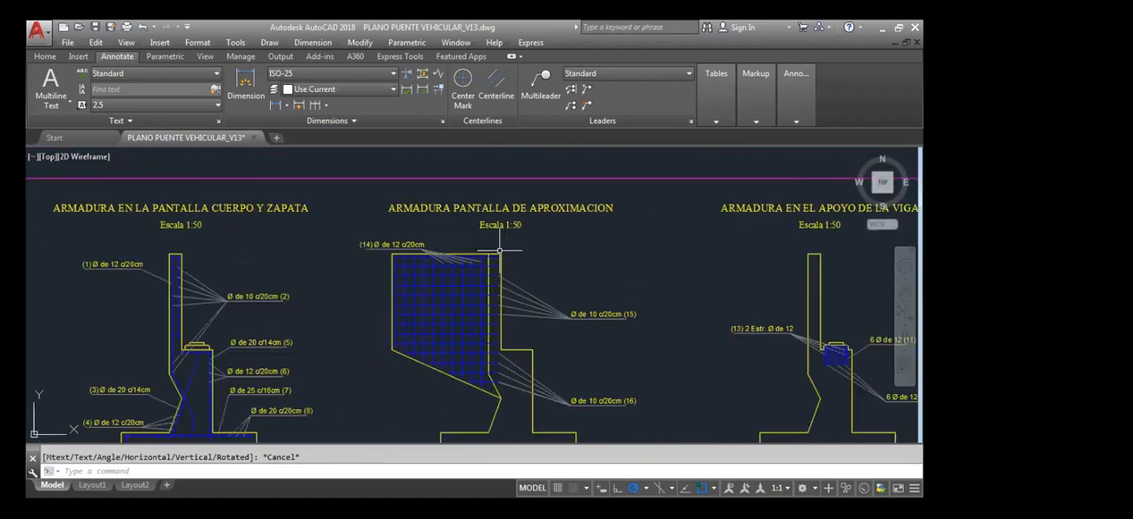
scroll(499, 248, down, 8)
scroll(502, 248, up, 6)
scroll(502, 248, up, 6)
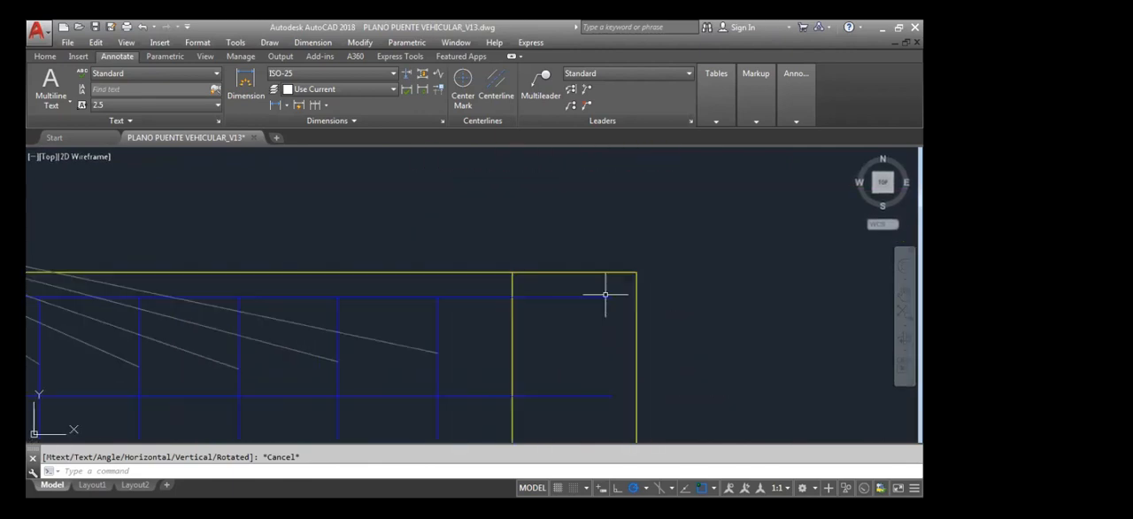
scroll(605, 294, down, 5)
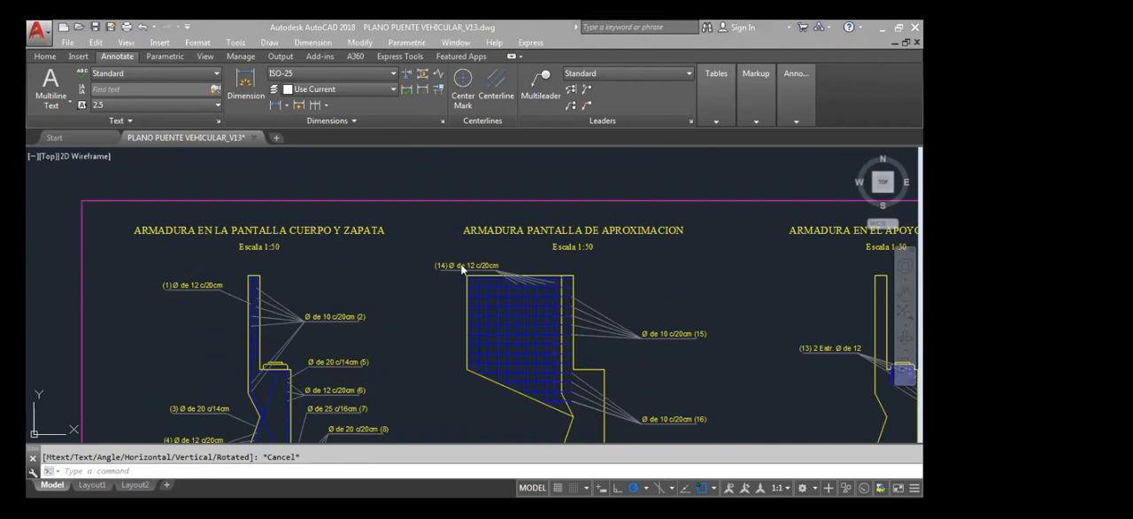
Inspect the approach wall's bar grid and callouts 14, 15 and 16, highlighting its outermost bar to check the shape
scroll(450, 288, up, 4)
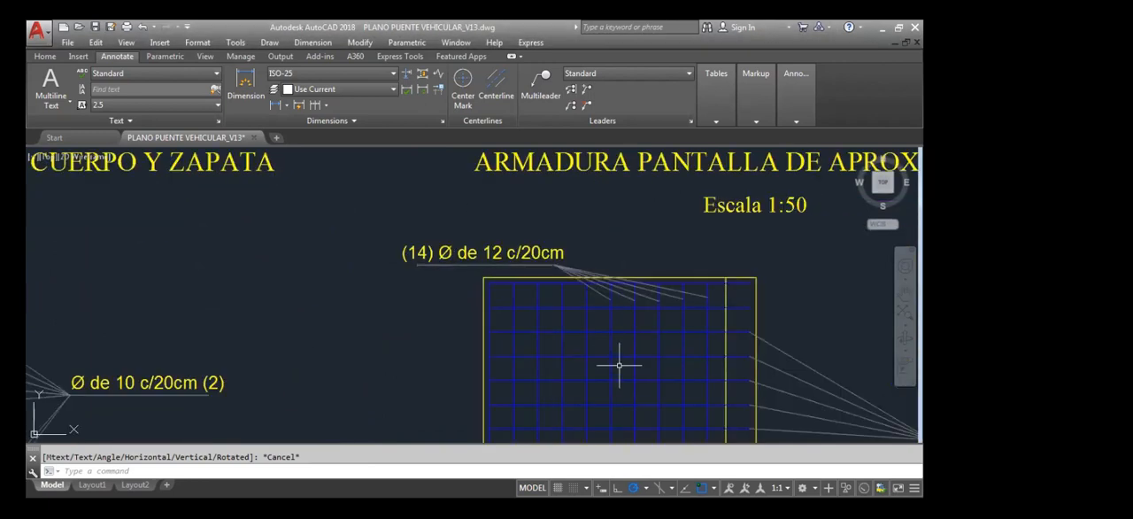
middle_drag(635, 399, 606, 311)
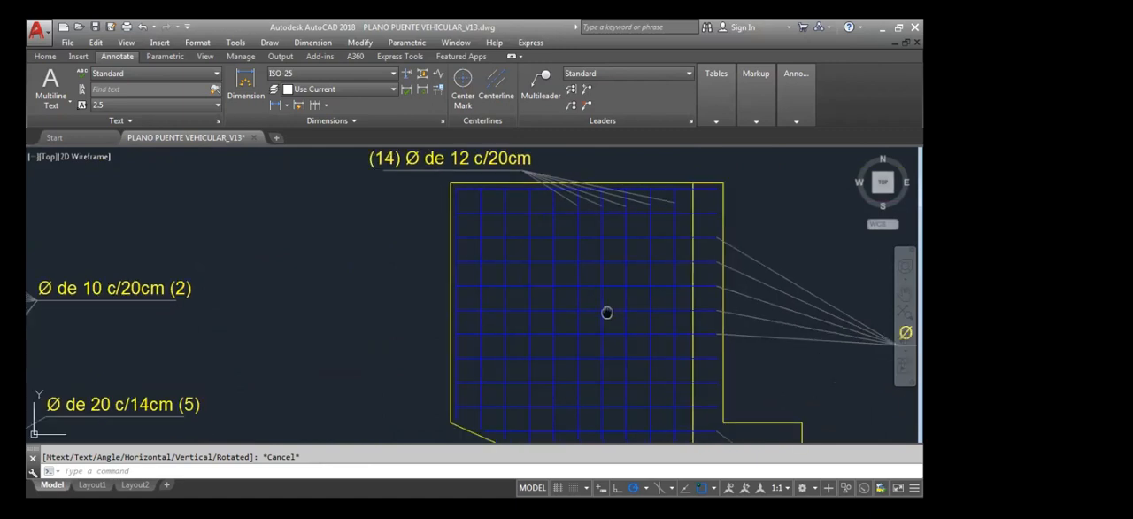
scroll(610, 315, down, 4)
scroll(786, 362, up, 2)
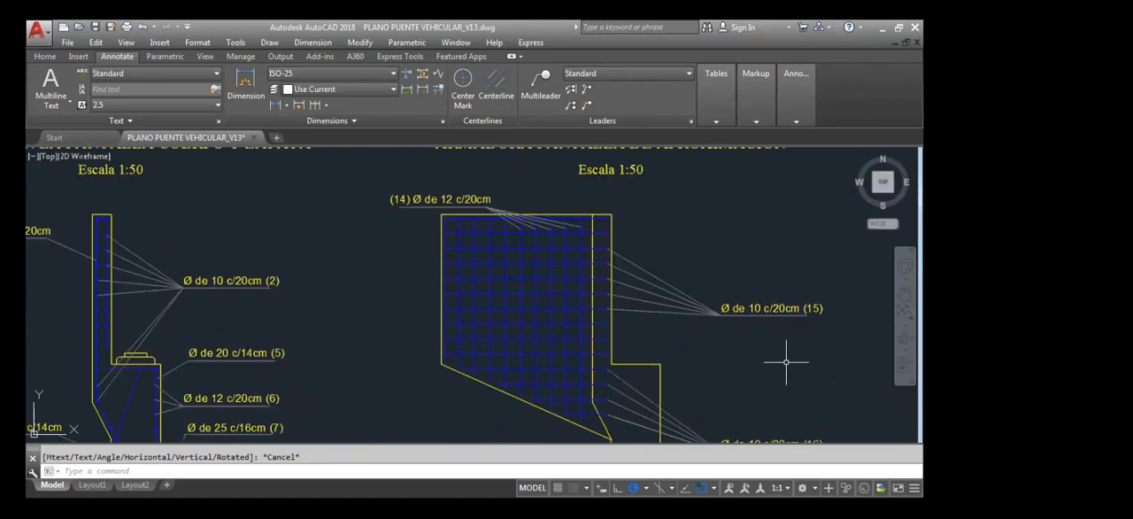
middle_drag(652, 374, 652, 317)
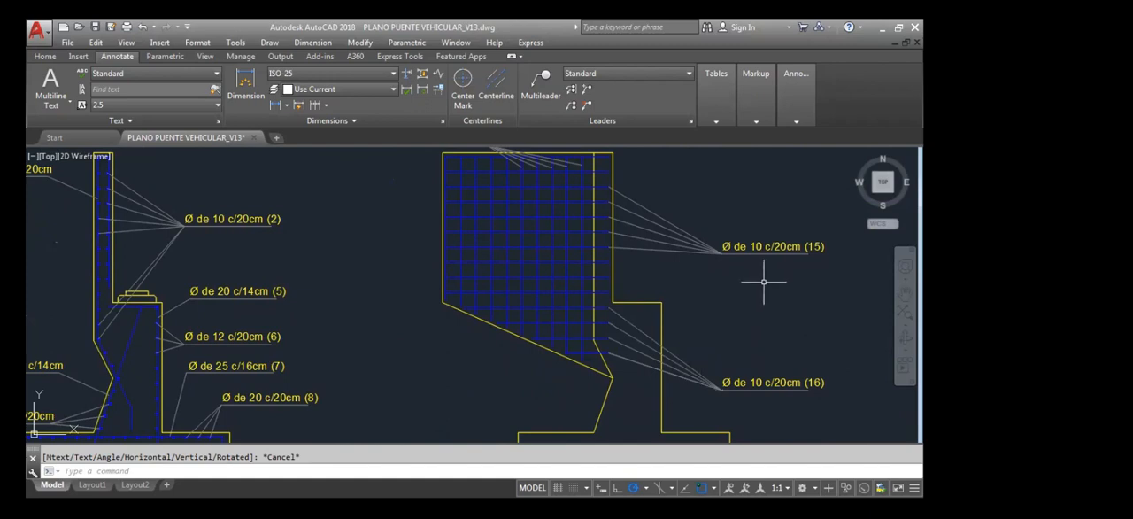
middle_drag(691, 297, 690, 320)
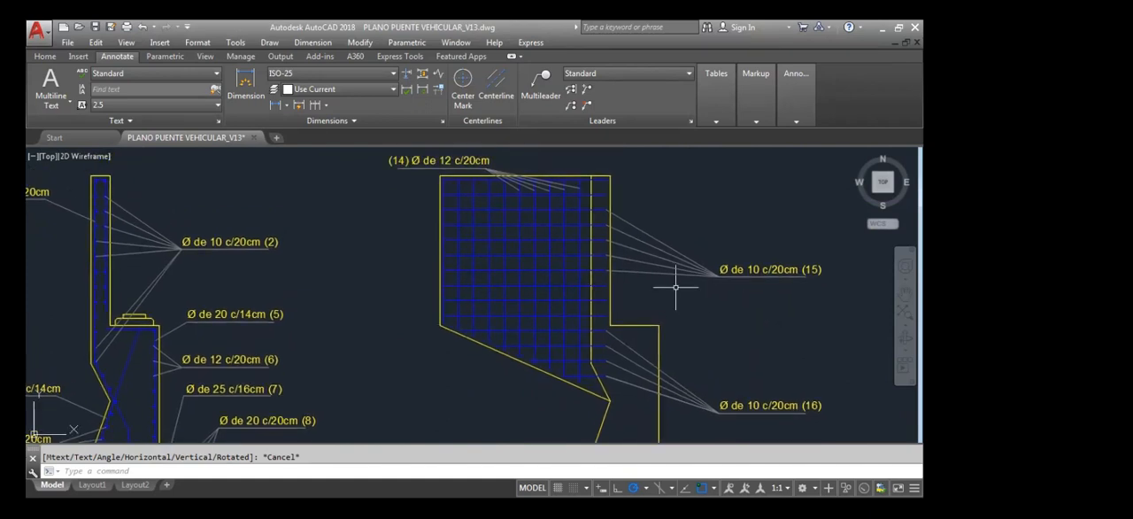
scroll(584, 182, up, 4)
click(620, 178)
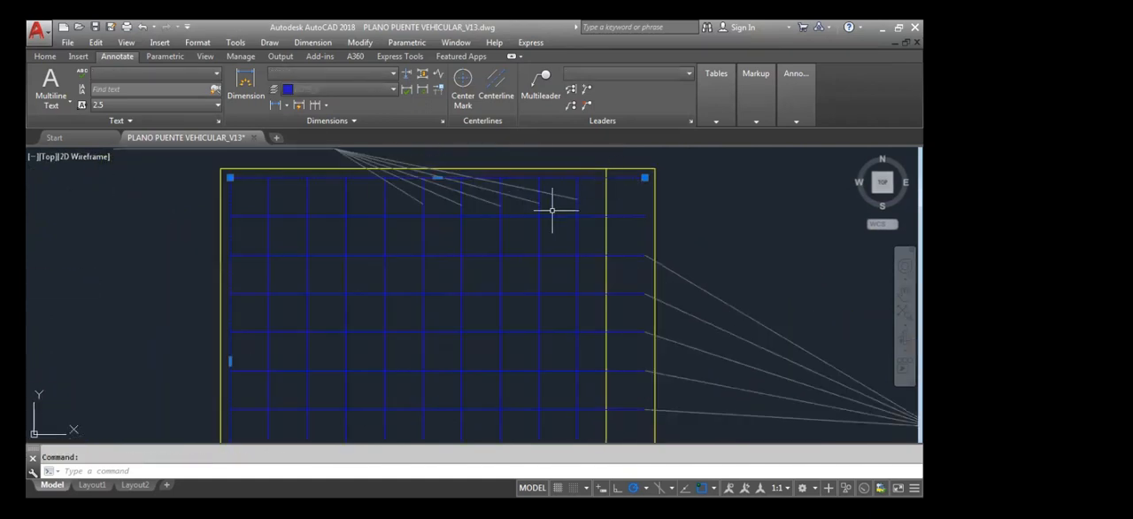
scroll(468, 174, down, 2)
scroll(467, 175, down, 2)
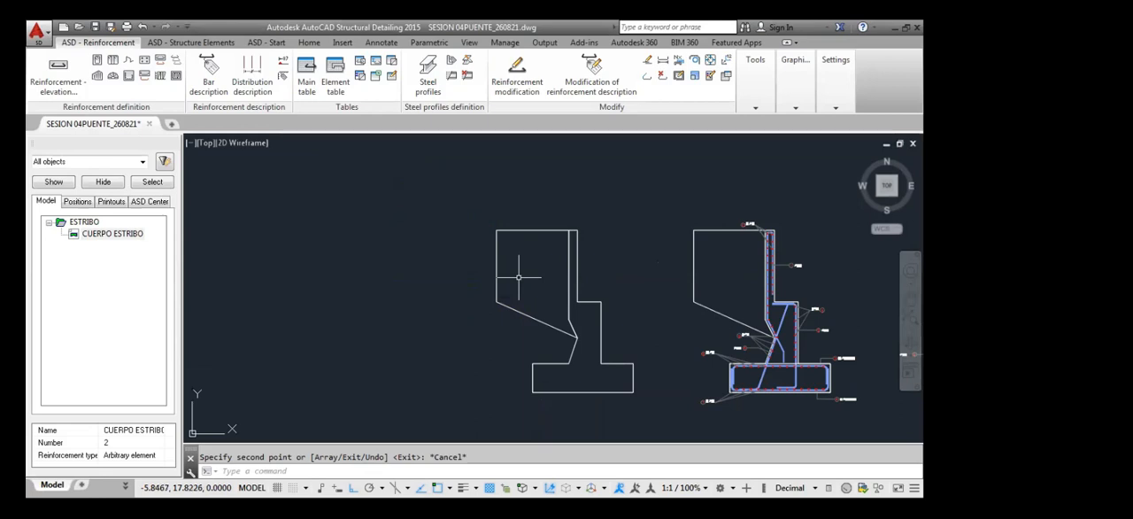
Add a straight 12 mm bar with 0.05 m cover along the approach wall's vertical left edge on the copied section
scroll(524, 282, up, 3)
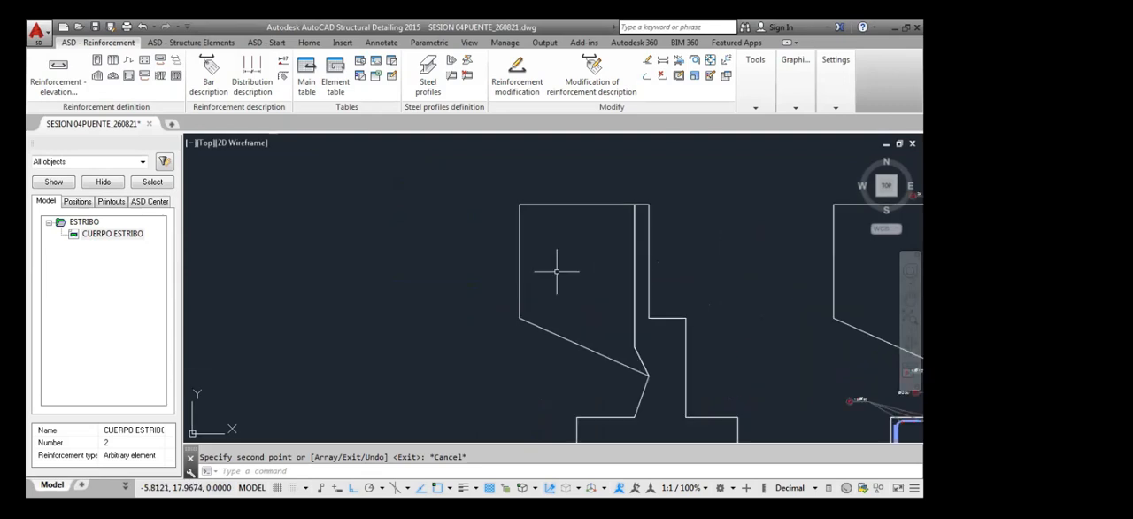
scroll(557, 271, down, 2)
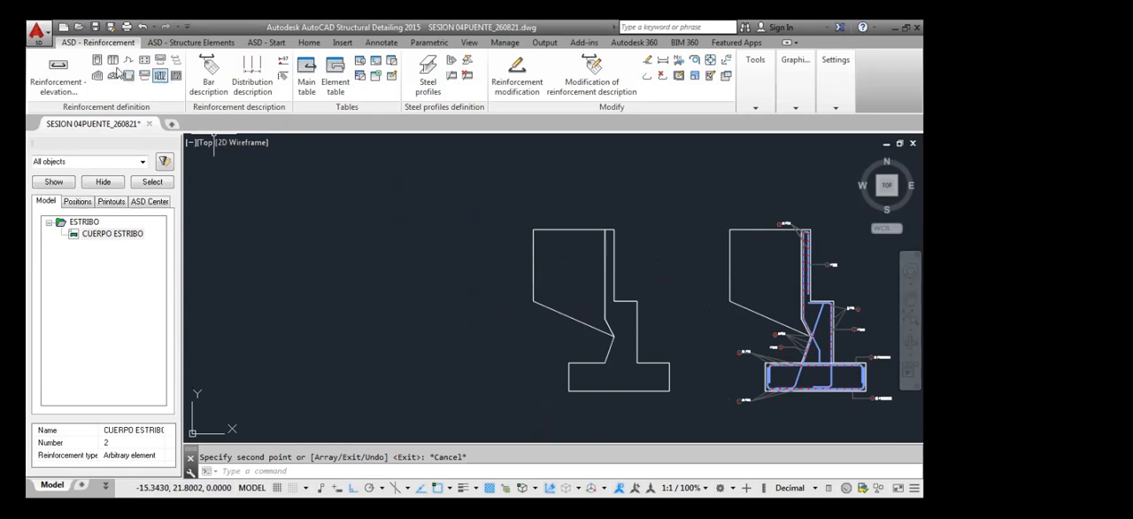
click(73, 87)
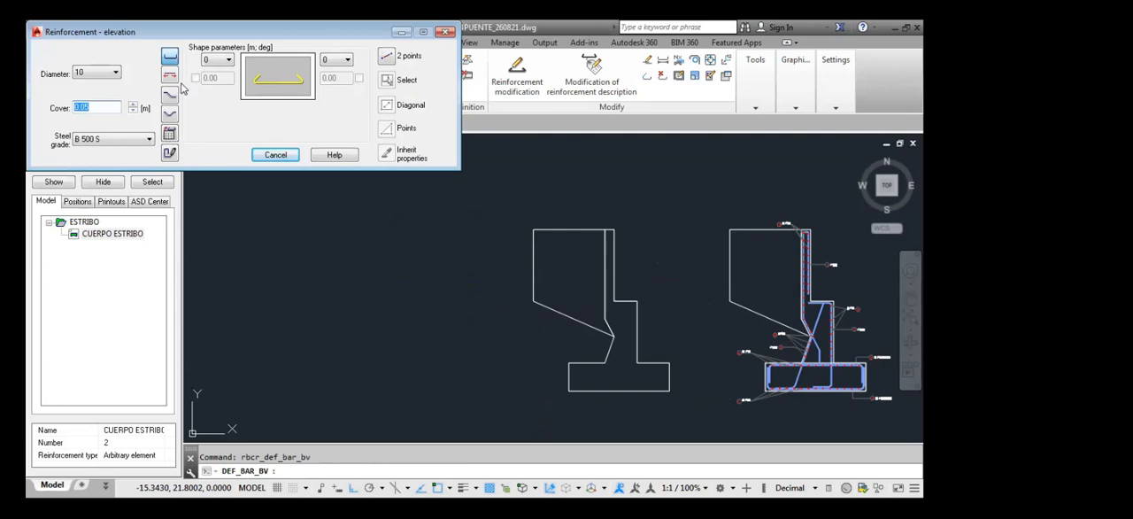
click(384, 58)
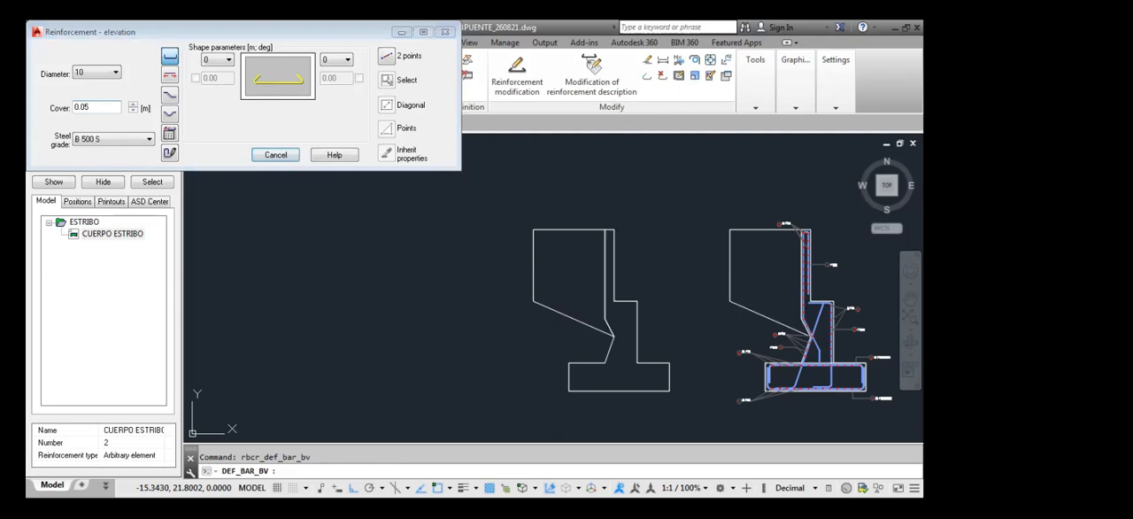
click(99, 73)
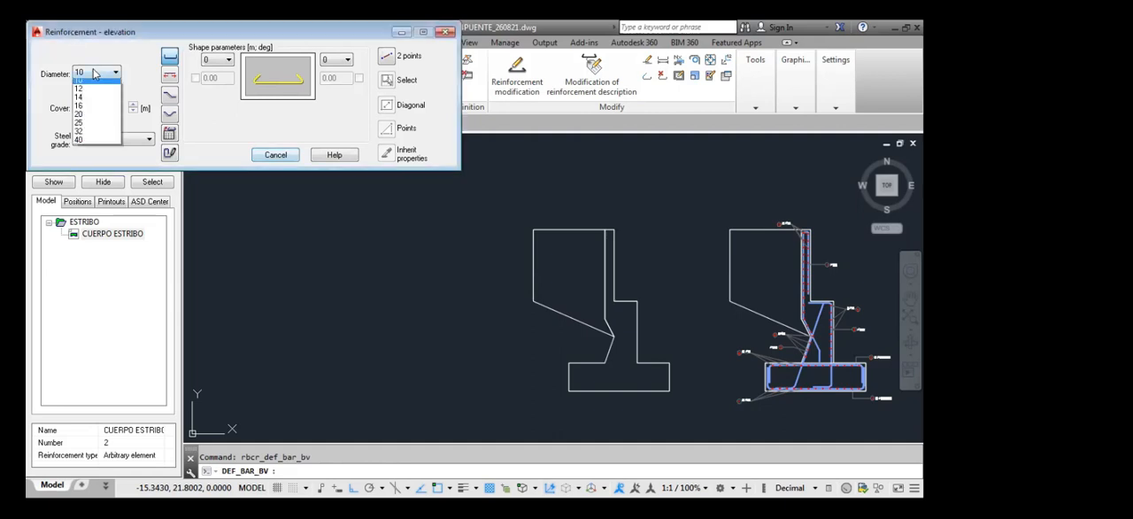
click(89, 107)
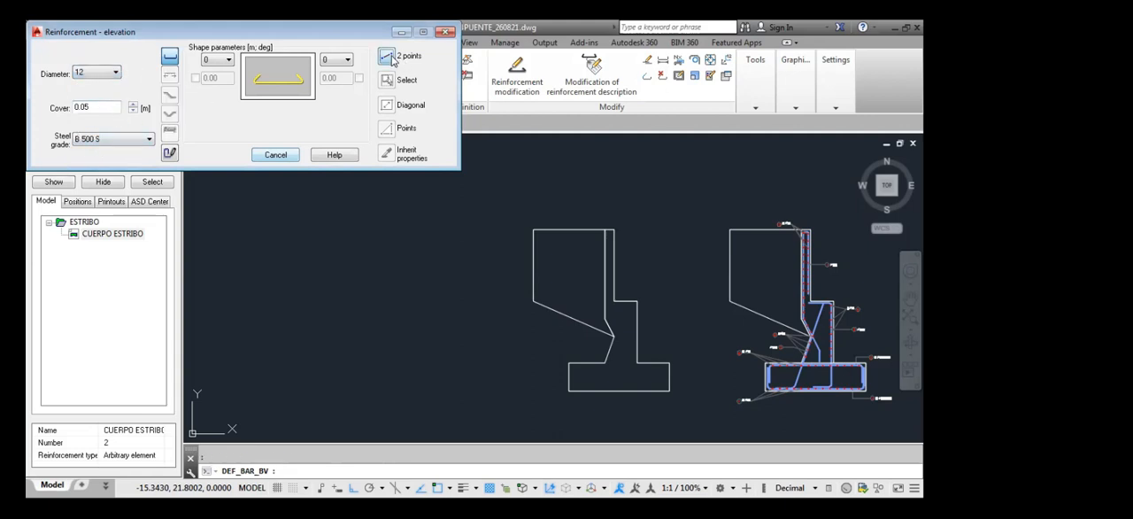
click(395, 59)
click(533, 301)
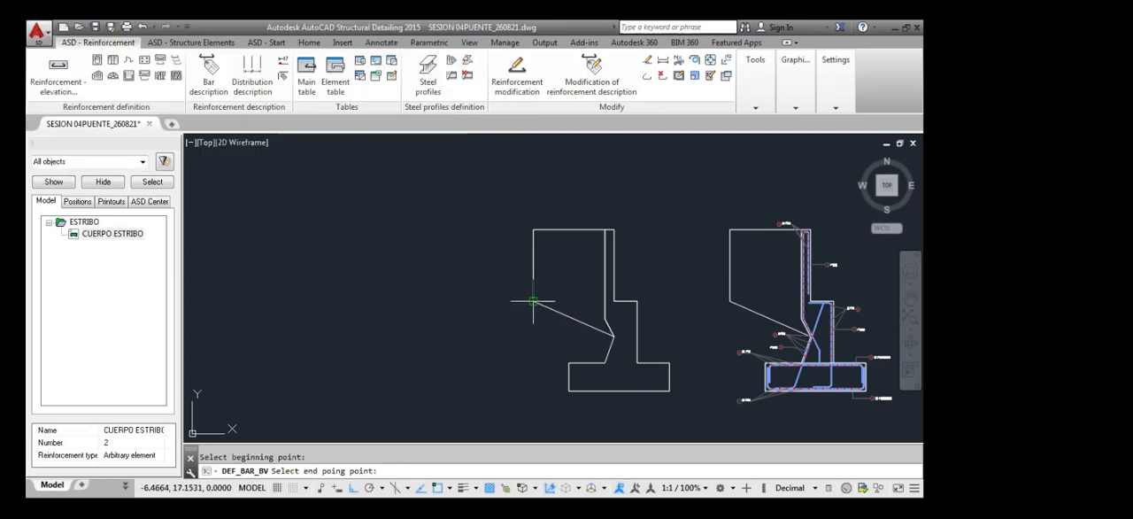
scroll(524, 241, up, 4)
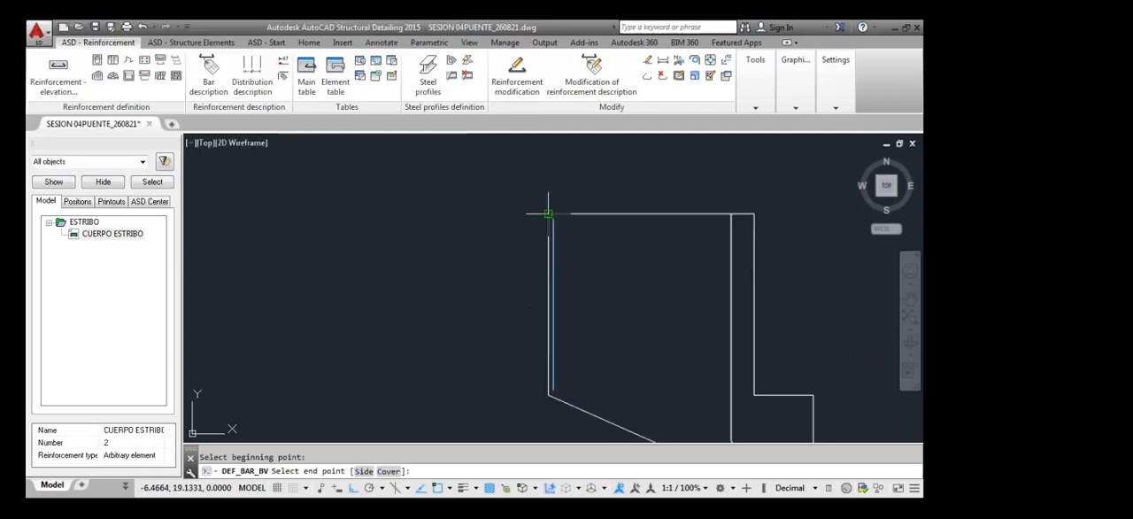
click(552, 217)
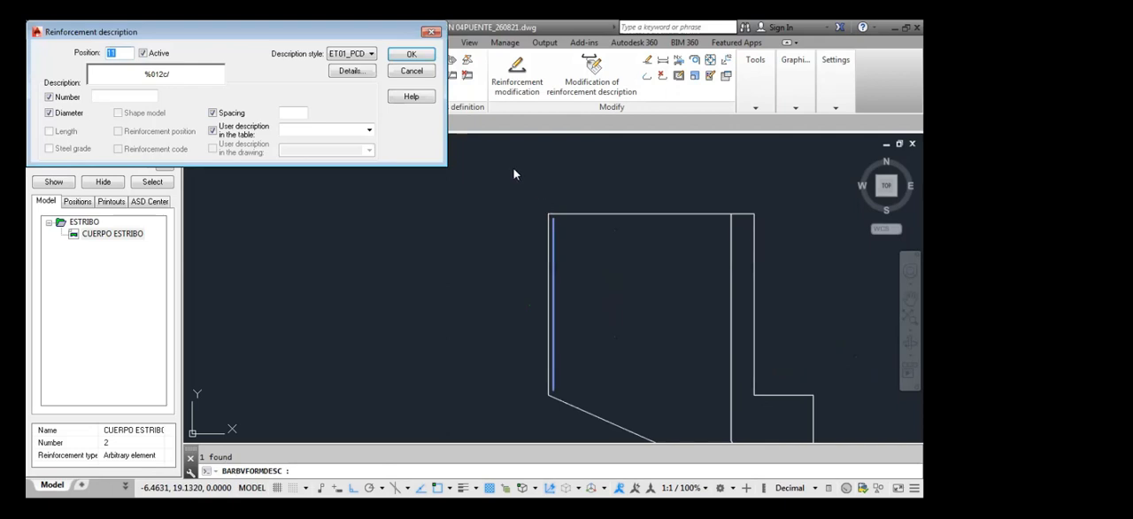
Label the vertical bar as position 11 with its description placed outside the wall's left edge
click(411, 54)
click(508, 230)
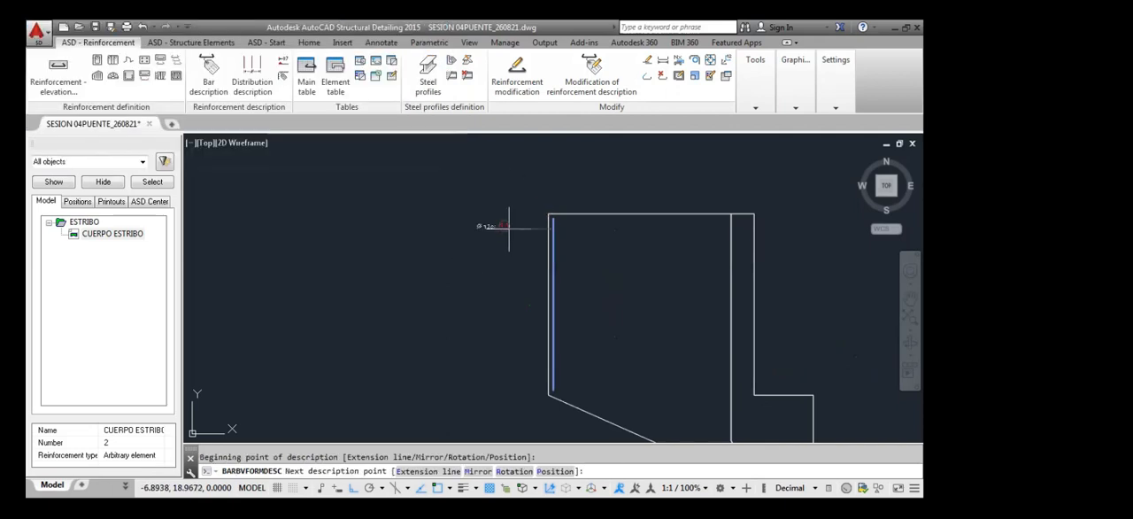
click(509, 228)
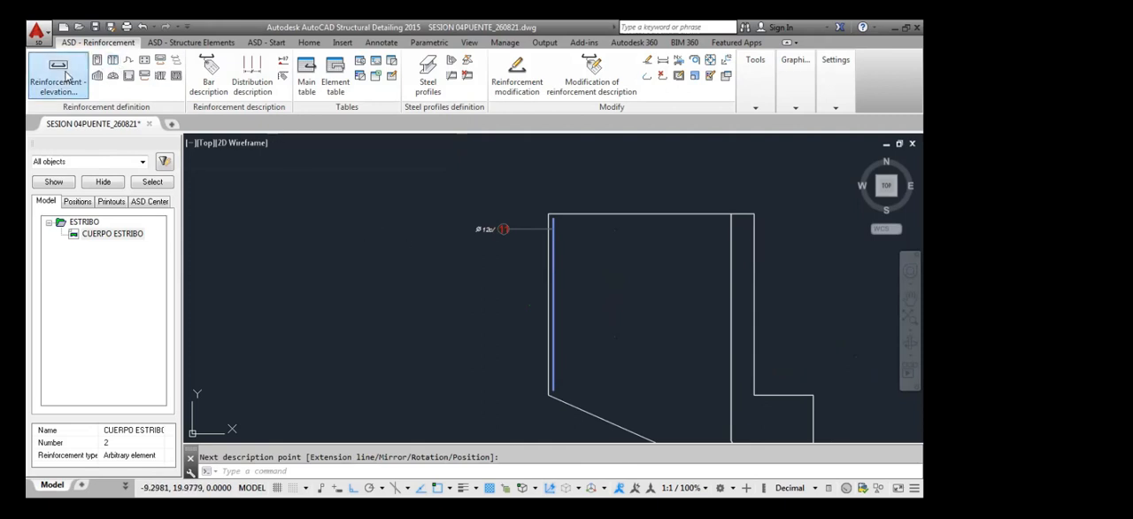
Add a straight 10 mm bar with 0.05 m cover along the copied section's full top edge
click(93, 94)
click(102, 72)
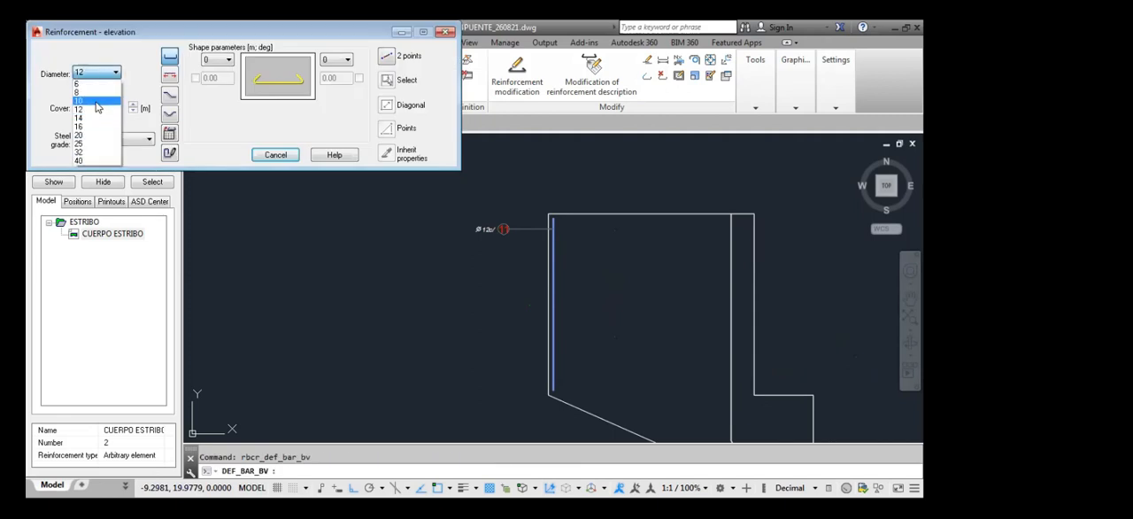
click(98, 106)
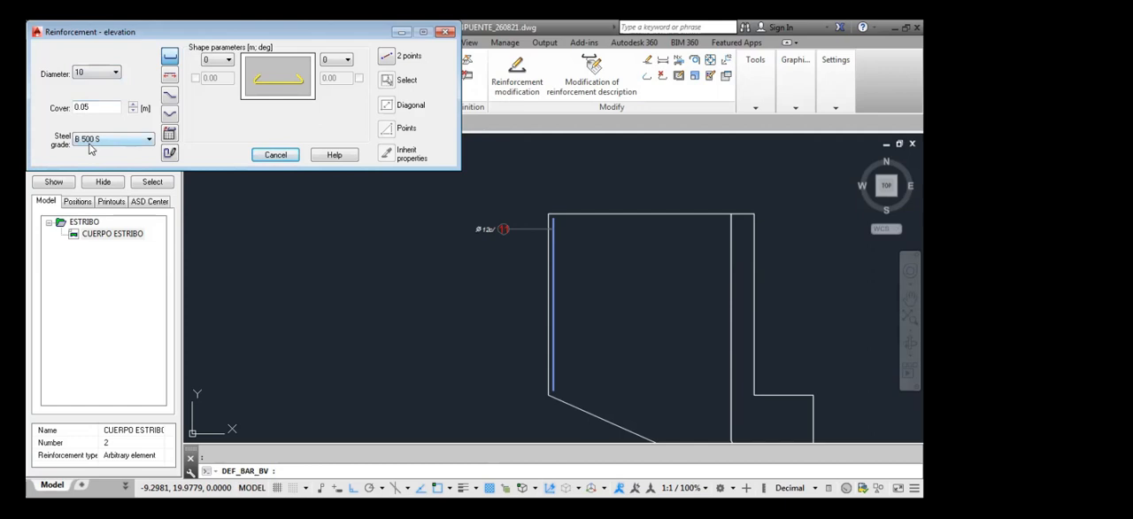
click(386, 57)
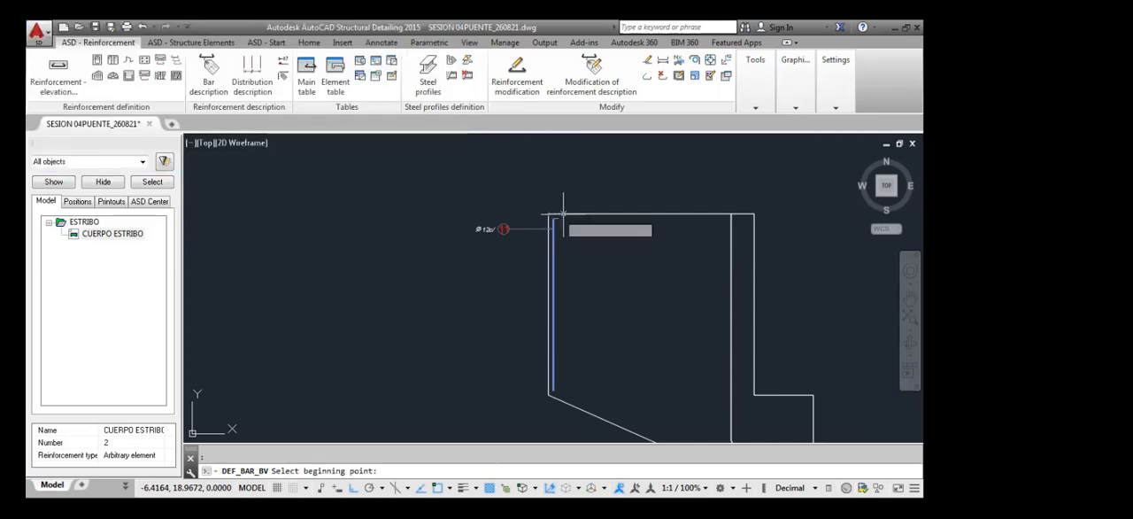
click(549, 214)
click(753, 215)
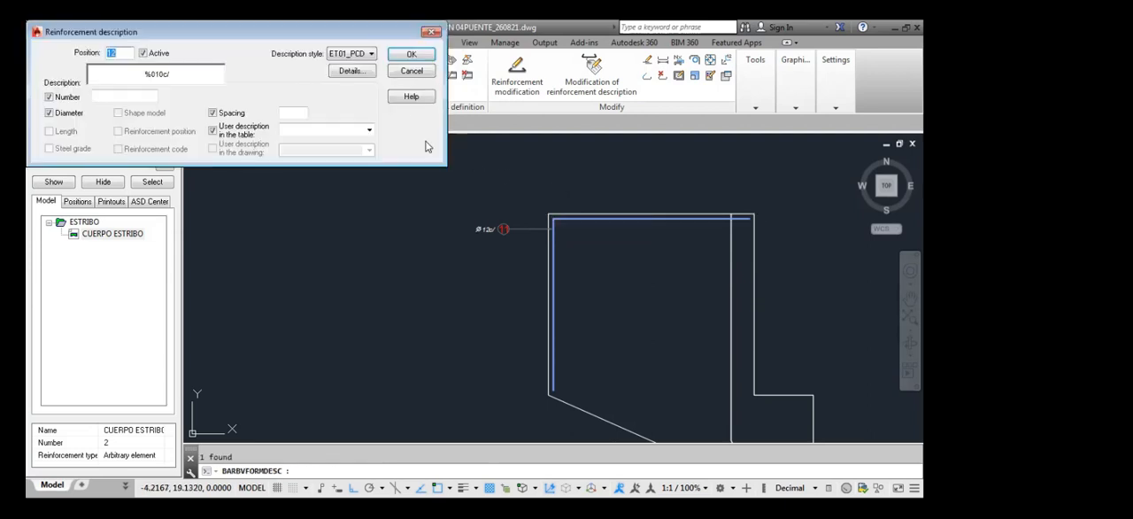
Label the top bar as position 12 with an angled leader above the section's upper right corner
click(410, 57)
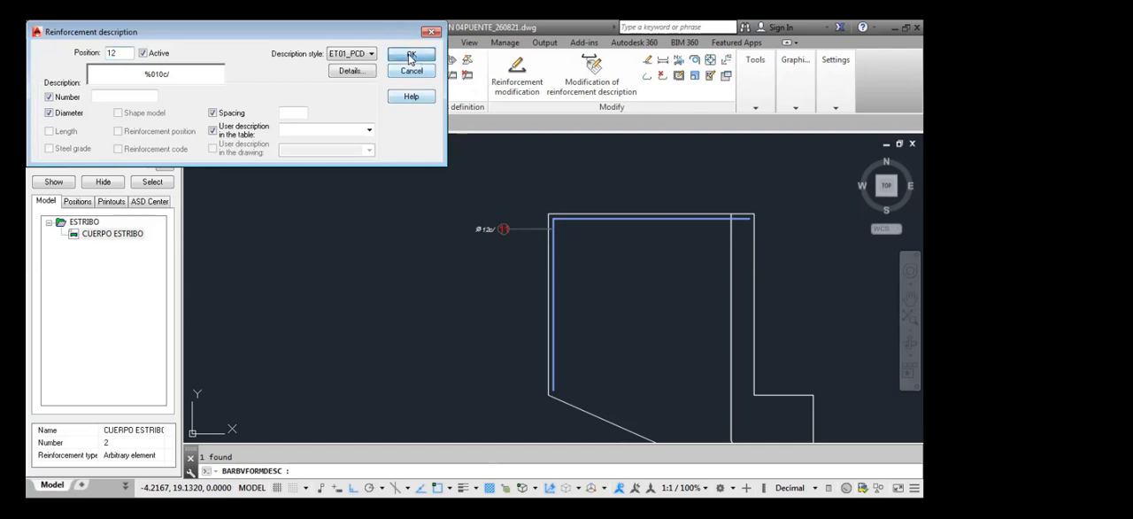
click(749, 184)
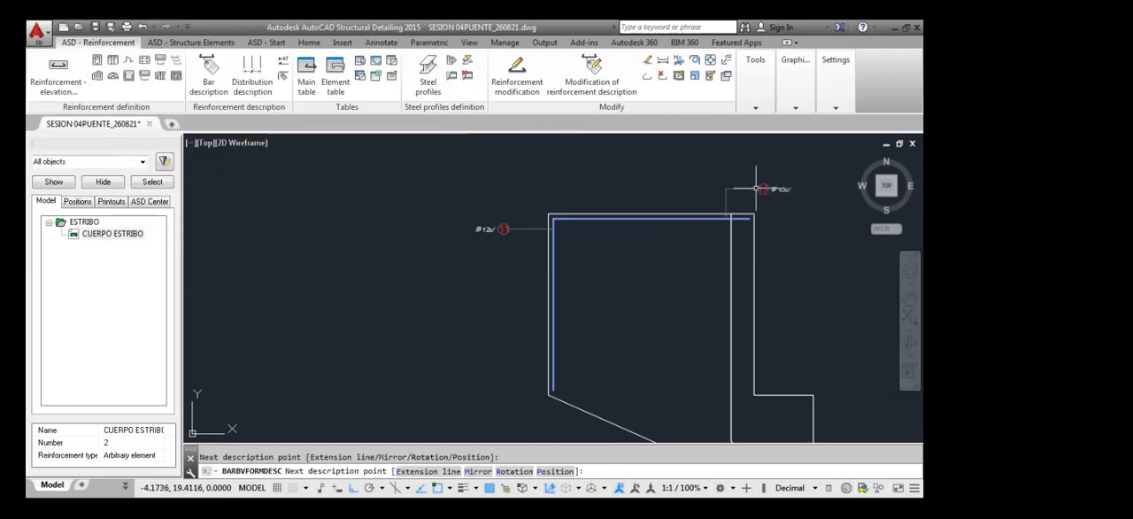
click(759, 187)
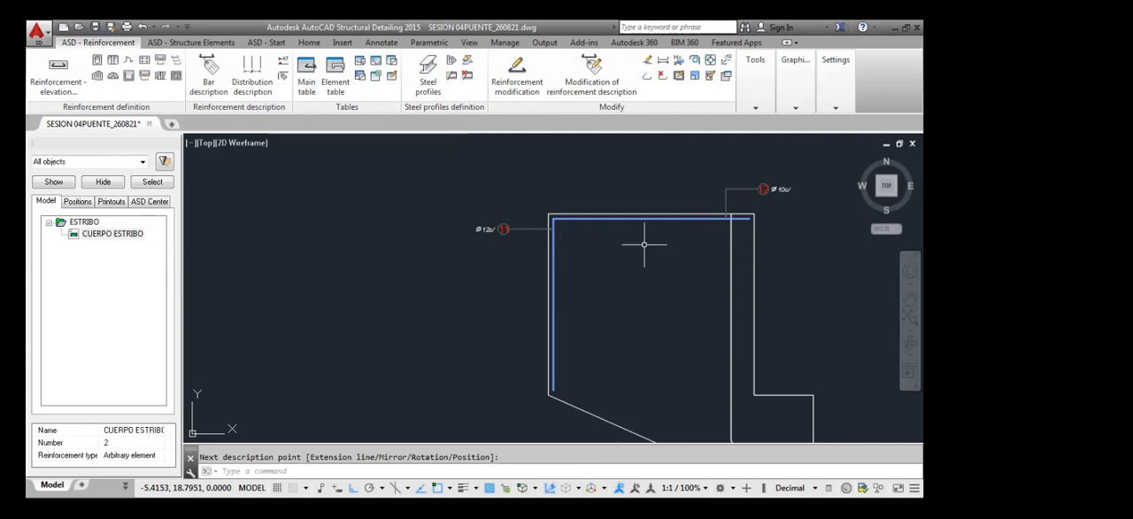
Move bars 11 and 12 with their labels from the copied section to the matching corner of the original reinforced section
scroll(643, 244, down, 2)
scroll(644, 245, up, 2)
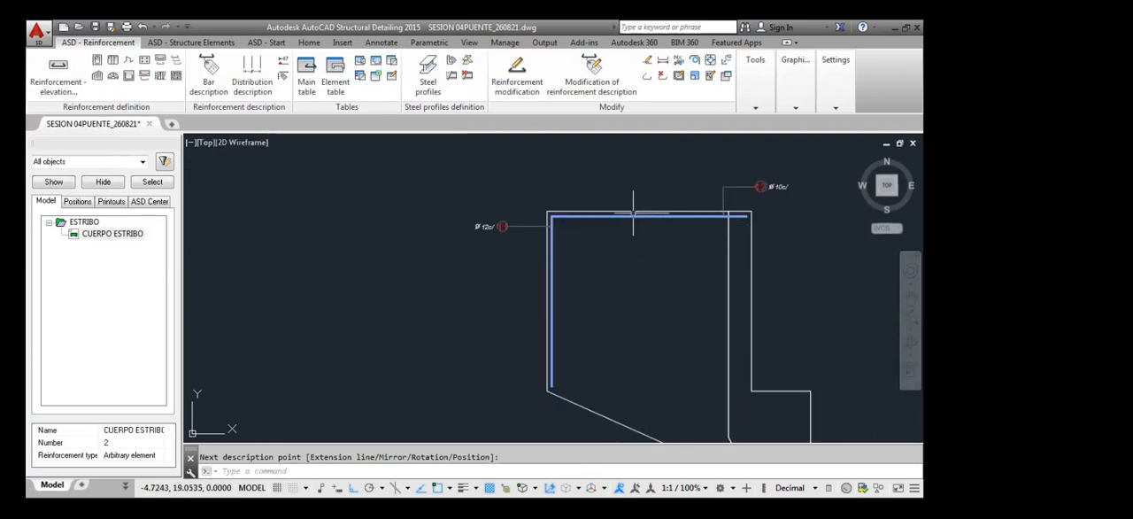
scroll(699, 293, down, 4)
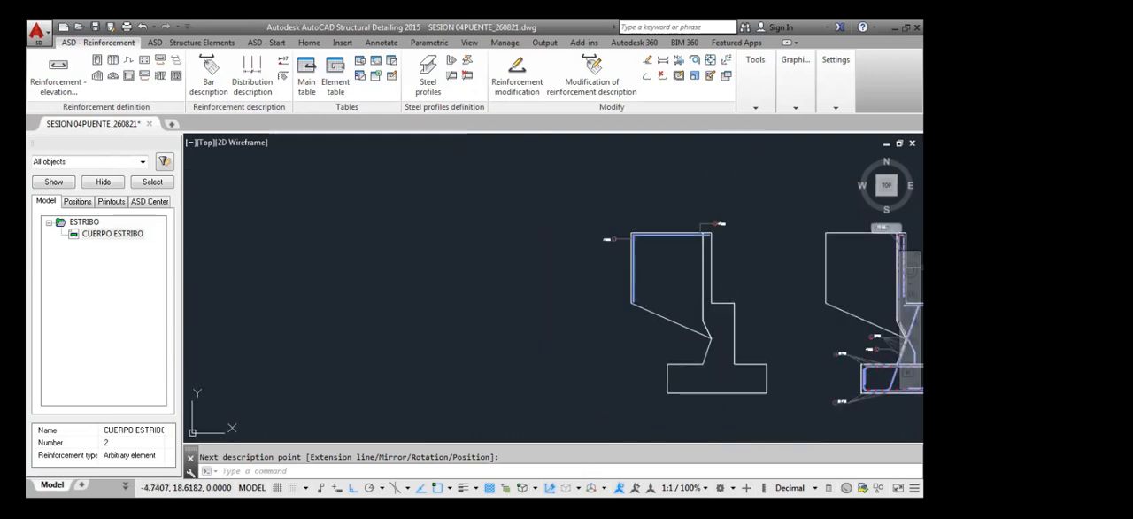
middle_drag(692, 251, 568, 243)
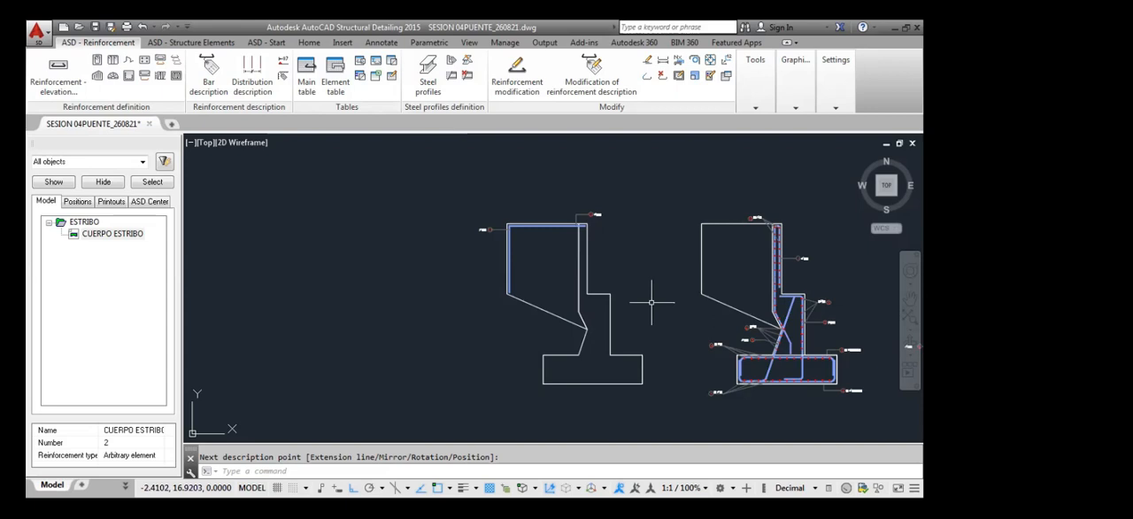
scroll(495, 222, up, 5)
click(565, 242)
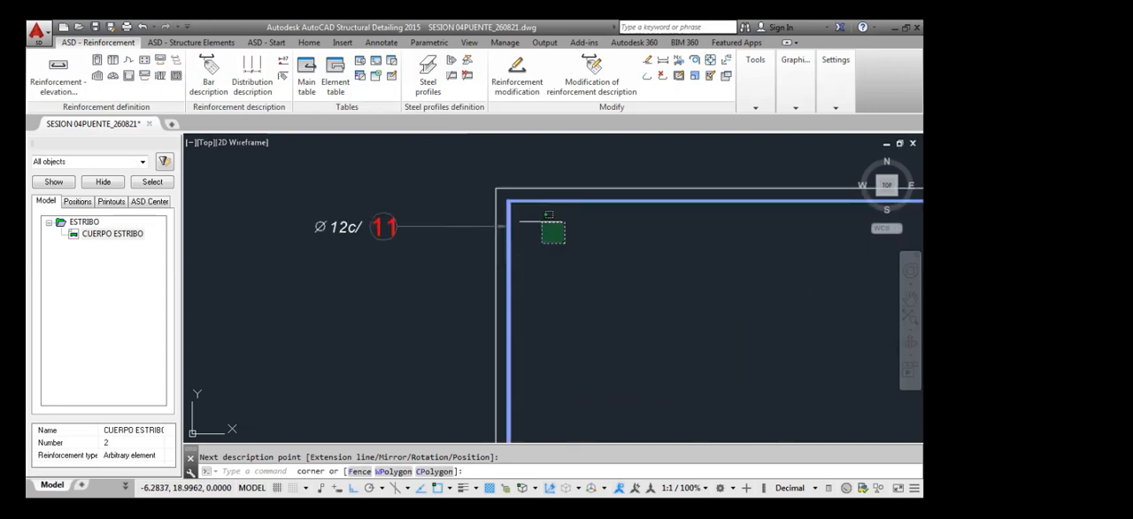
click(504, 197)
scroll(492, 177, down, 5)
middle_drag(491, 221, 483, 238)
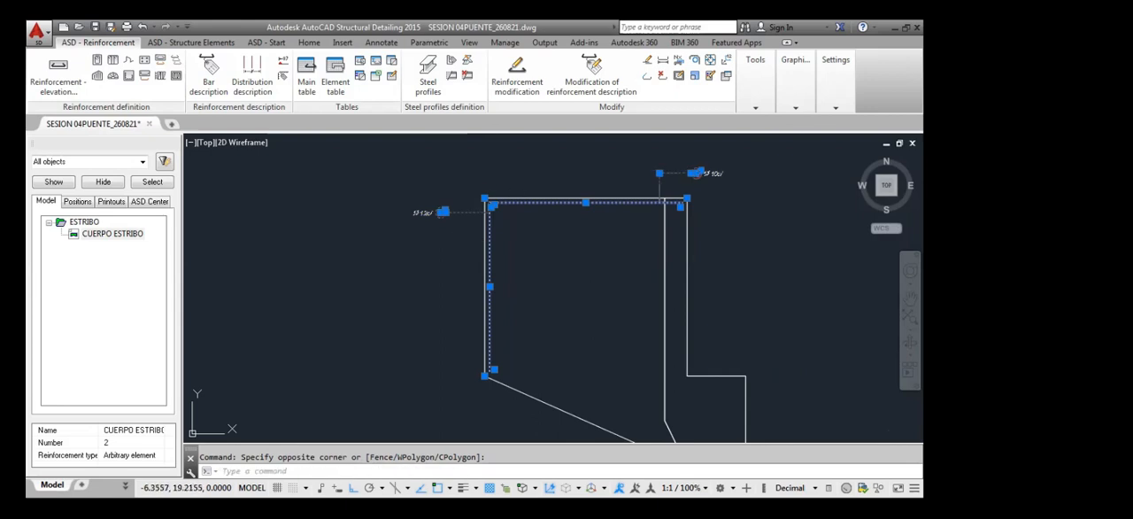
text(m)
key(Return)
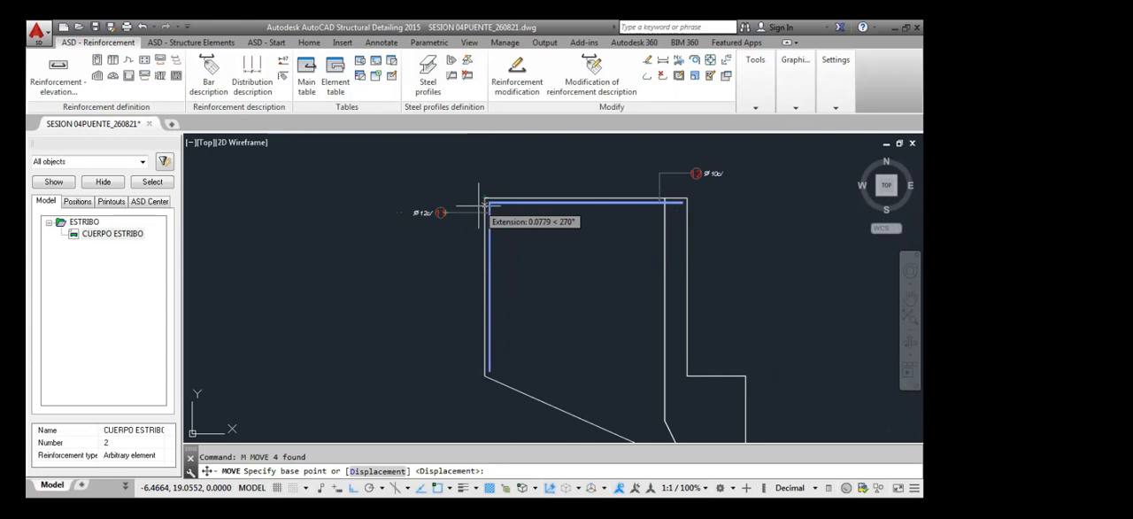
click(485, 206)
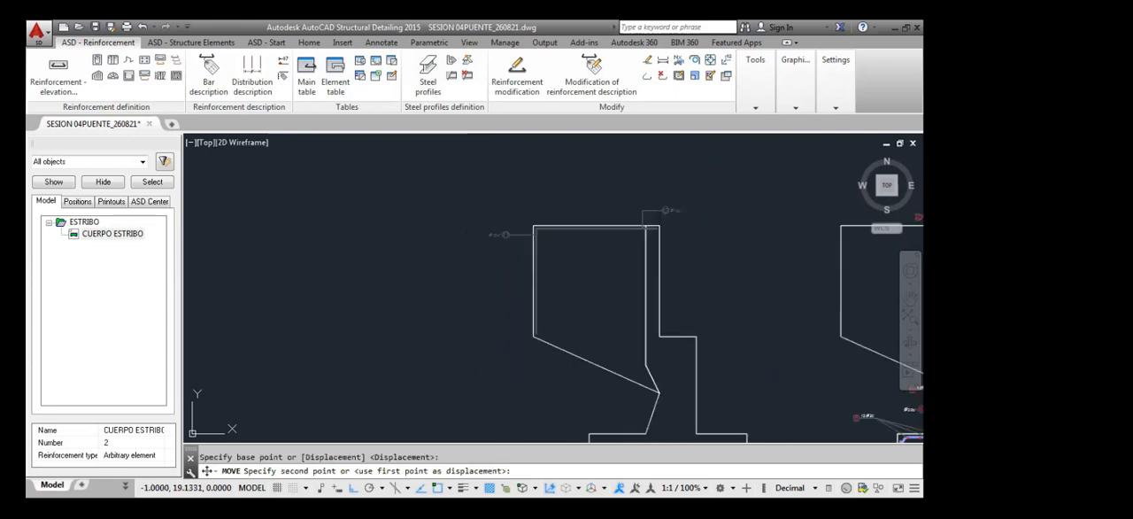
scroll(721, 253, down, 3)
scroll(770, 251, up, 3)
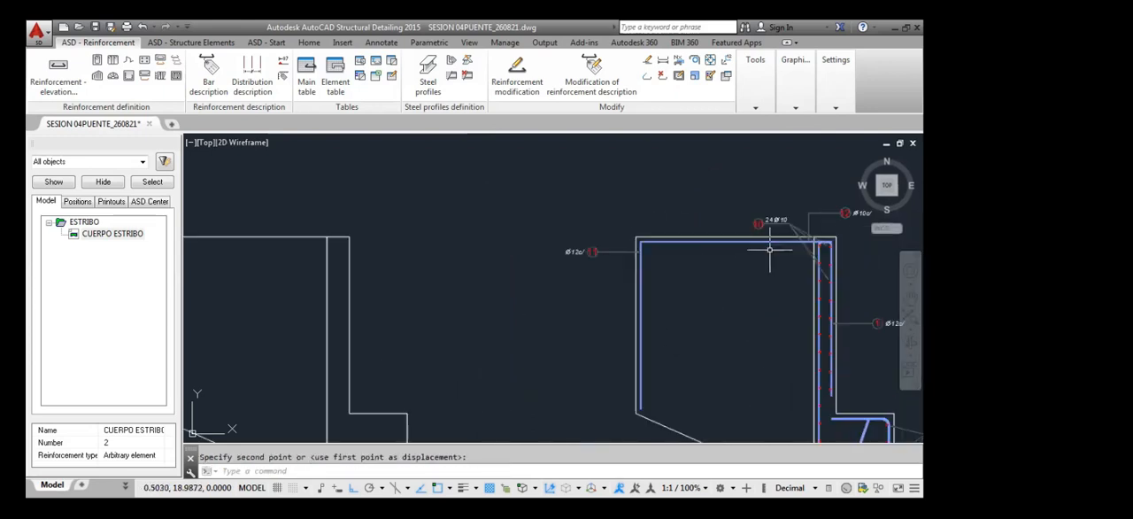
Shift label 12 along the top bar to near the wall's upper left corner, clear of label 10
middle_drag(820, 218, 813, 226)
click(813, 226)
click(806, 216)
click(801, 220)
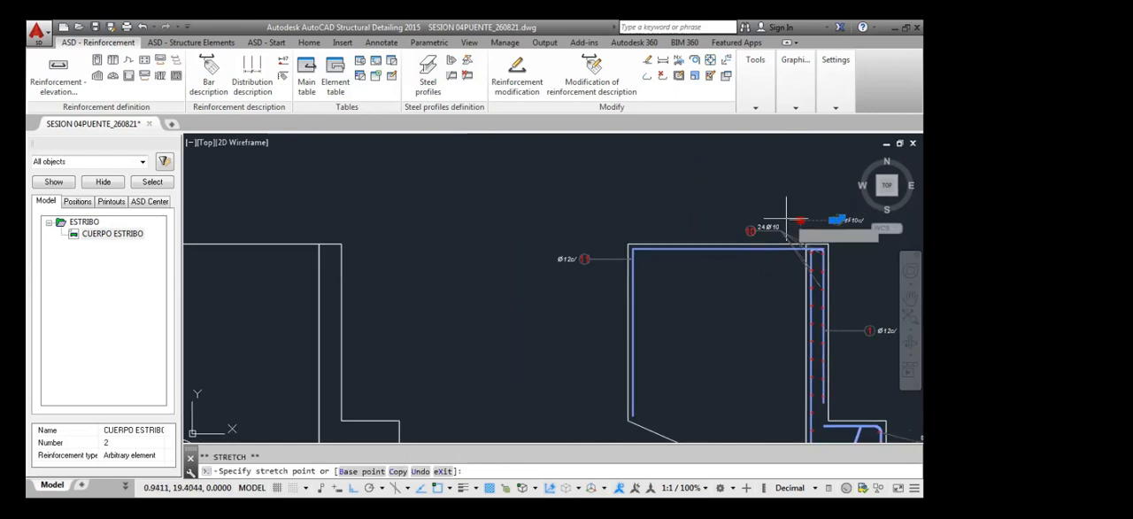
click(648, 220)
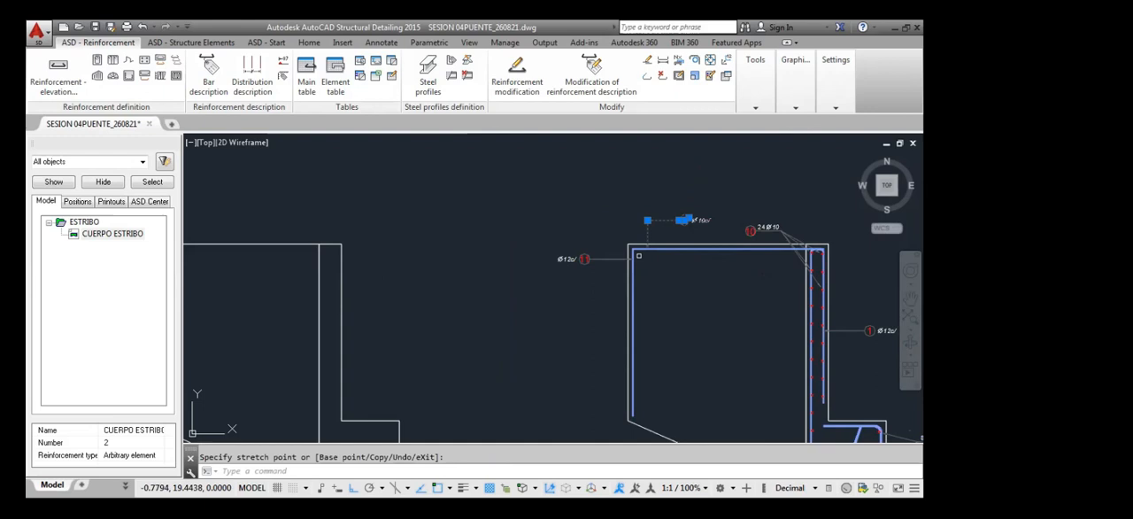
key(Escape)
Check the diameter, cover and shape dimension of top bar 12, leaving its settings as they are
scroll(576, 323, down, 3)
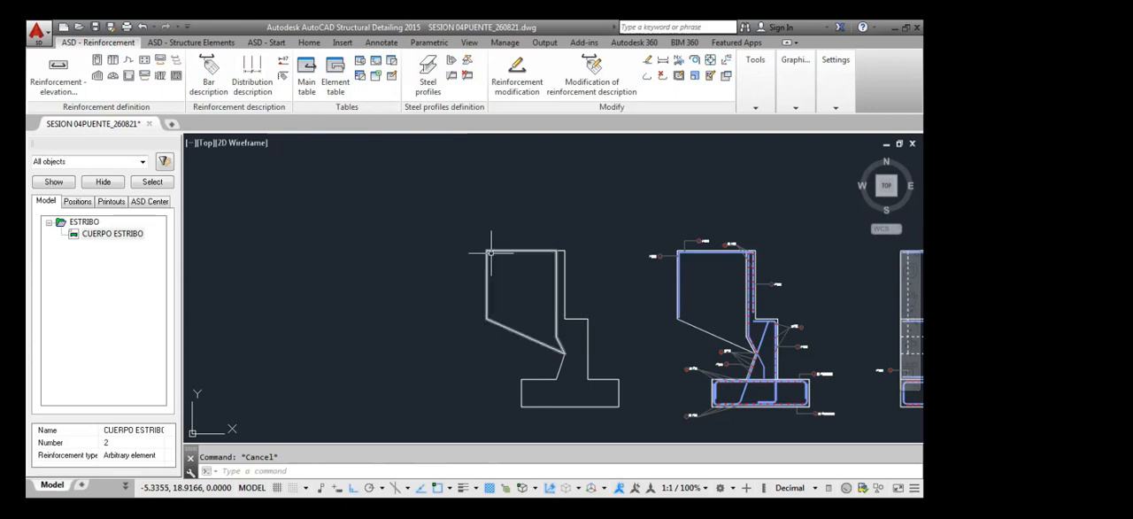
scroll(702, 248, up, 5)
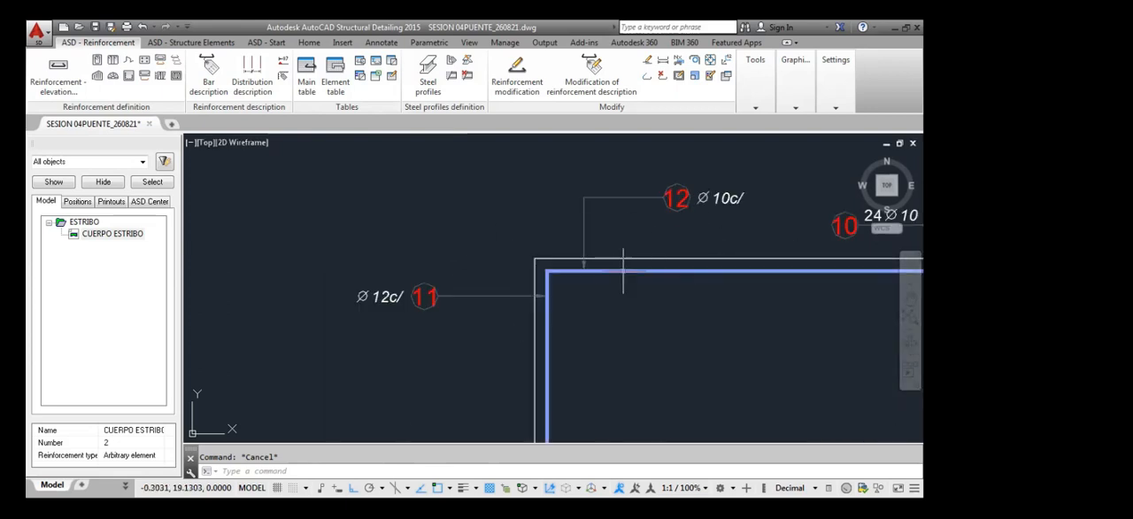
scroll(608, 273, down, 2)
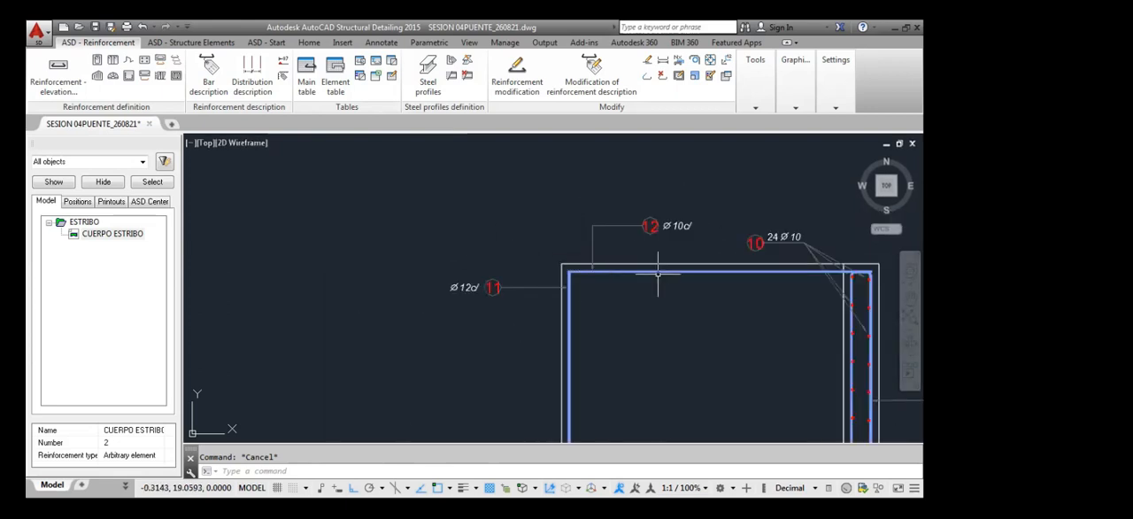
click(762, 273)
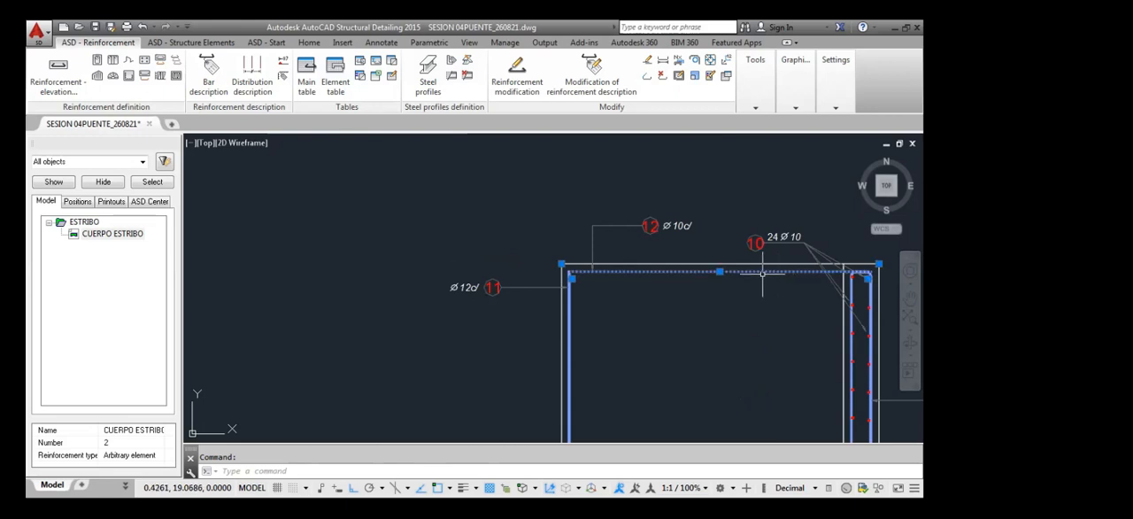
right_click(777, 321)
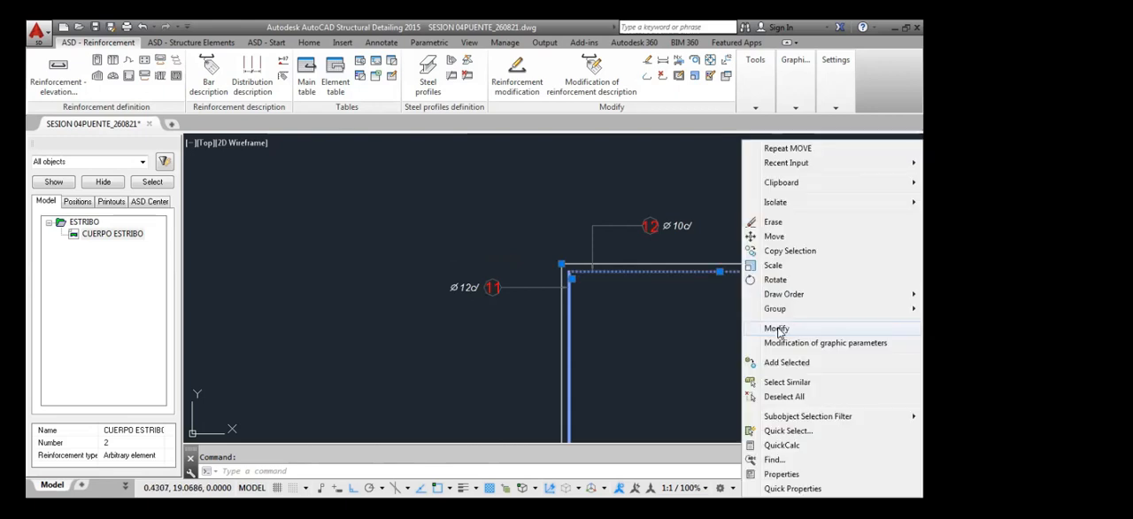
click(777, 328)
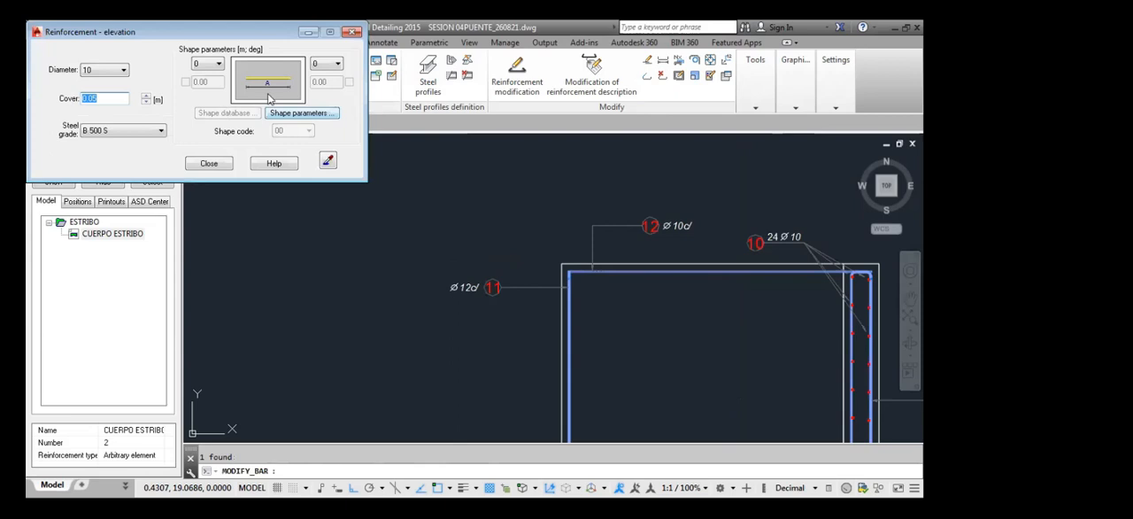
click(299, 115)
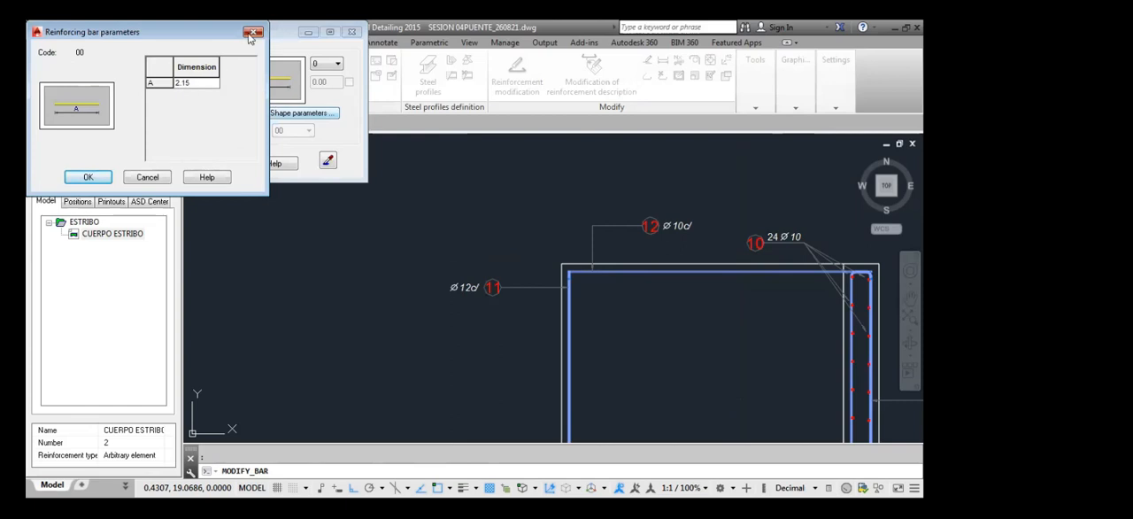
click(353, 32)
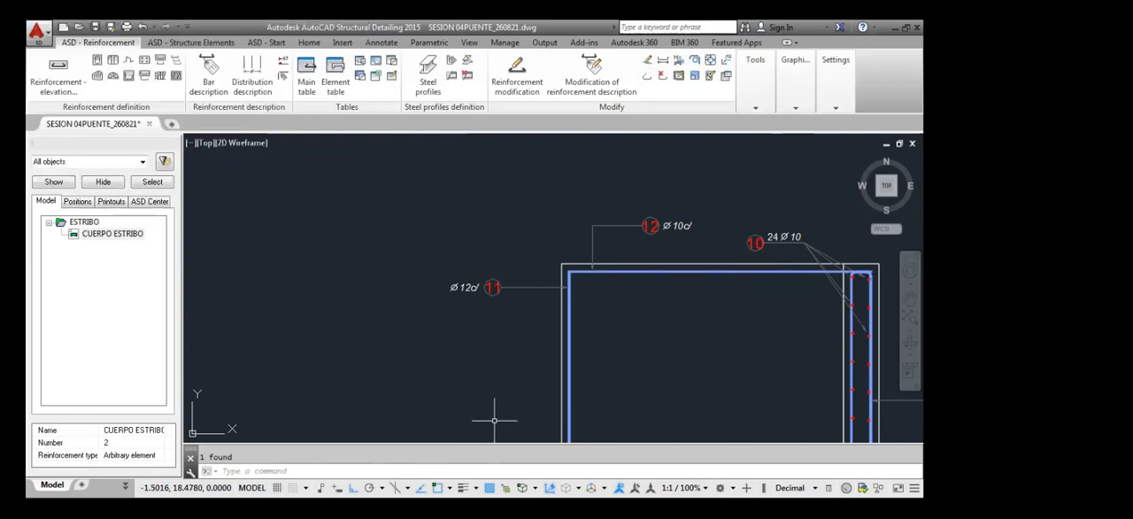
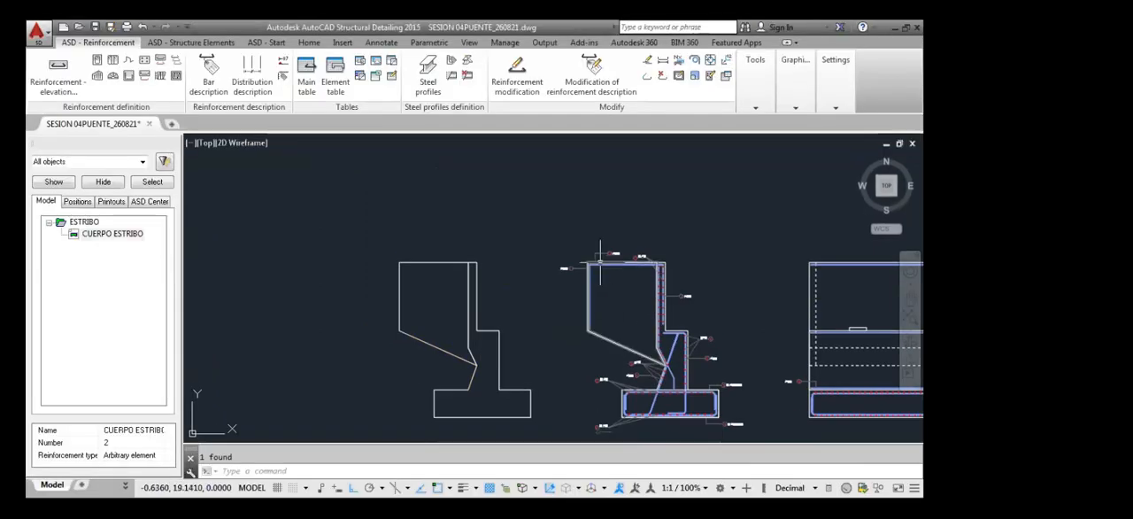
Switch to AutoCAD Structural Detailing and start a linearly varying distribution by zone for top bar 12 of the reinforced section
scroll(580, 265, up, 3)
scroll(580, 266, down, 2)
scroll(581, 266, up, 2)
scroll(599, 309, down, 3)
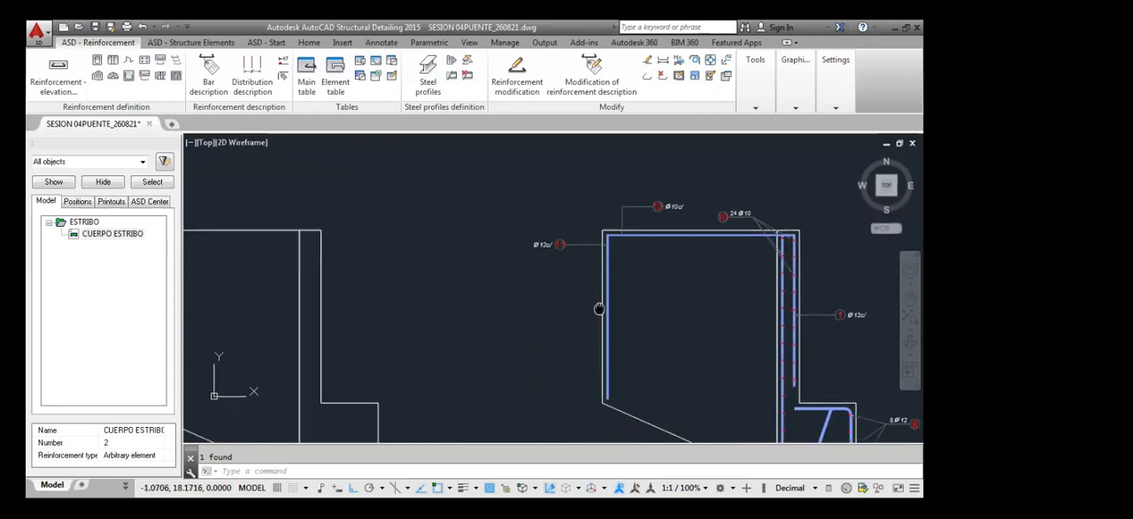
scroll(562, 325, up, 1)
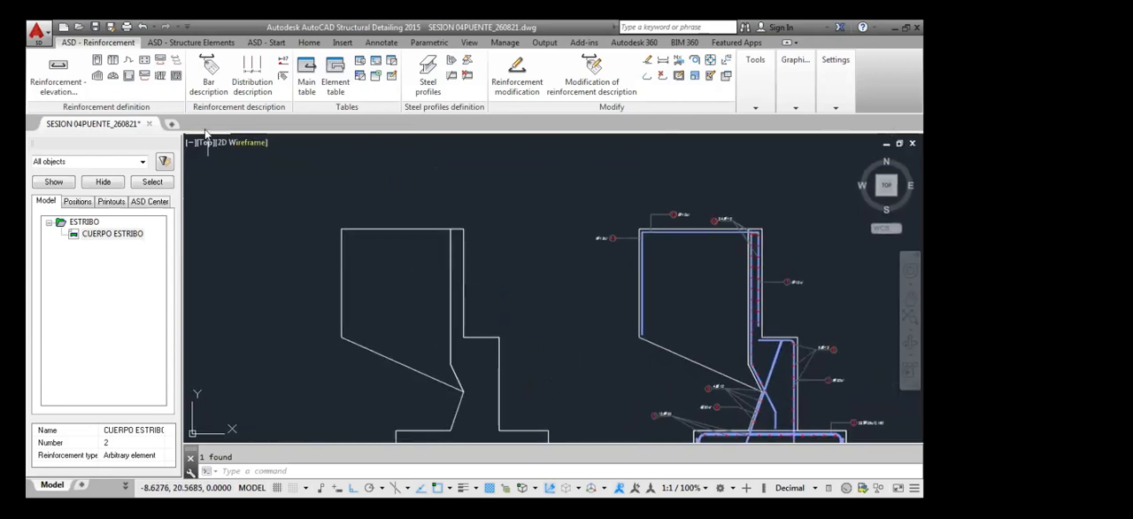
click(175, 62)
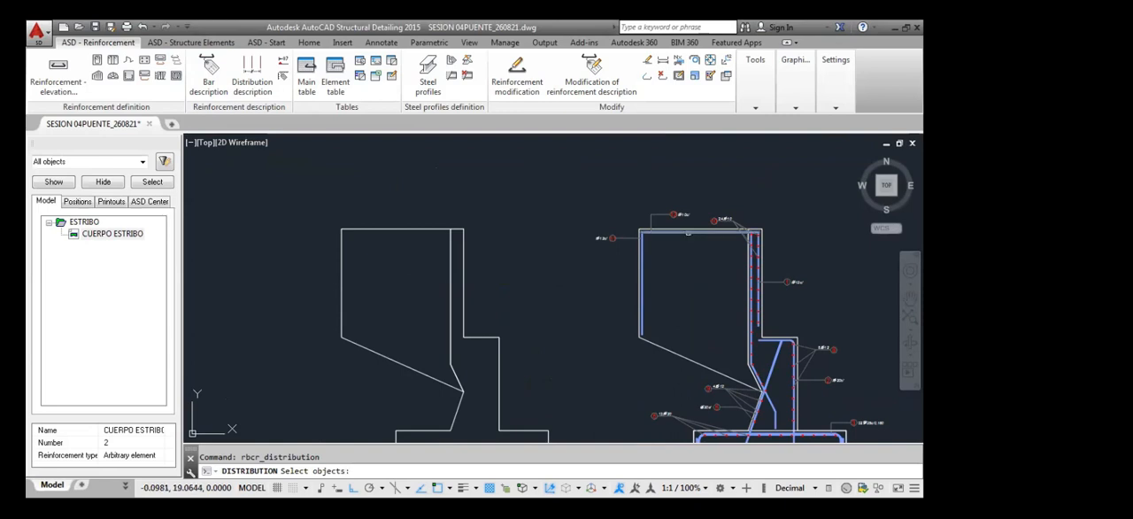
click(688, 232)
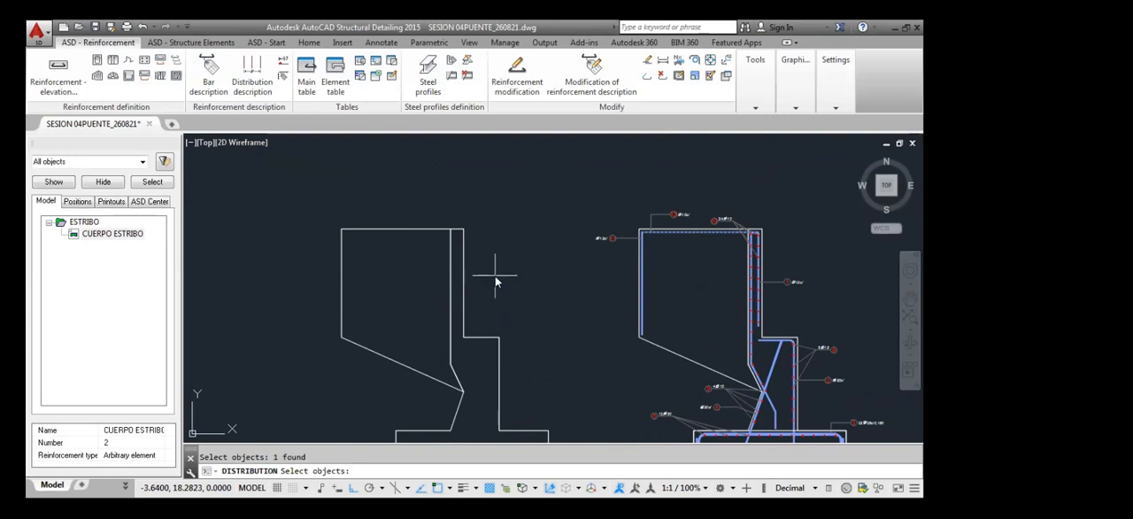
key(Return)
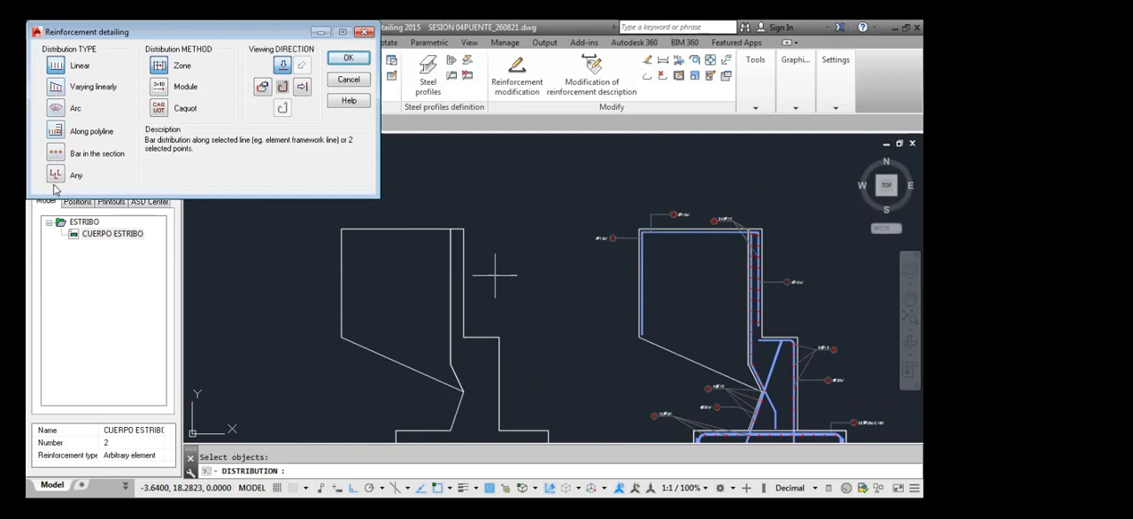
click(55, 89)
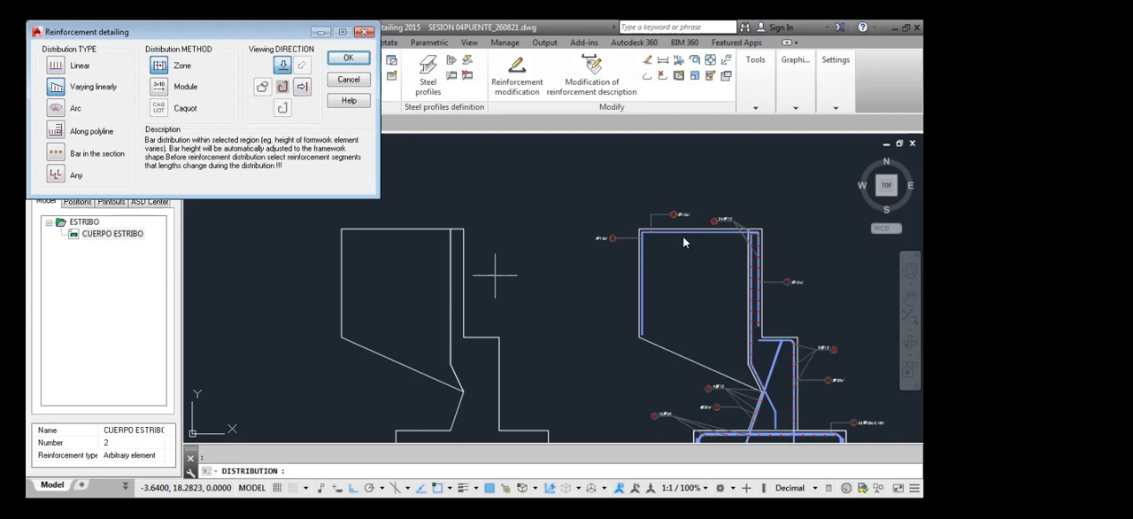
click(351, 60)
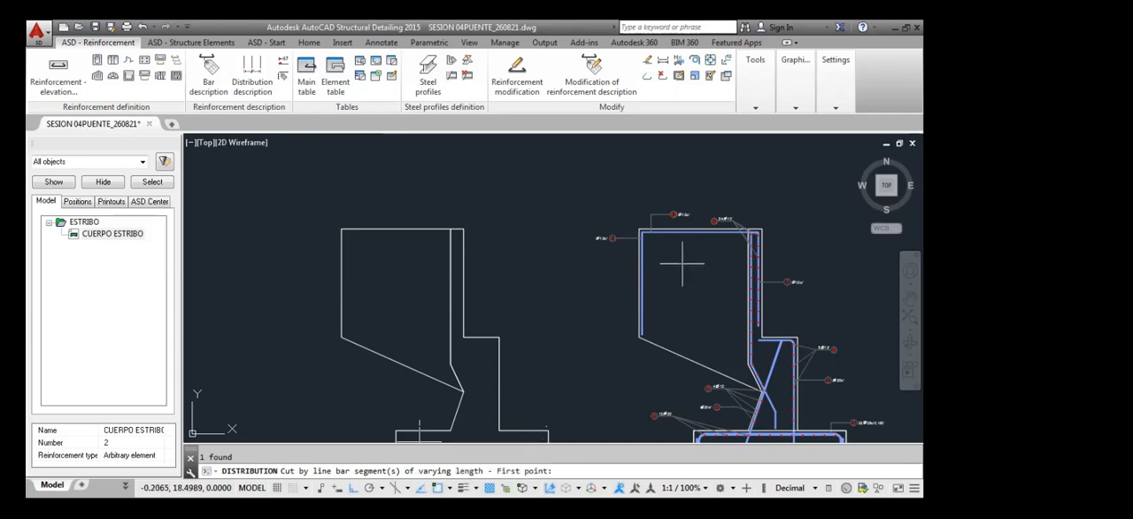
Mark top bar 12 as the varying-length segment with a vertical cut line across it near its middle
scroll(700, 226, up, 2)
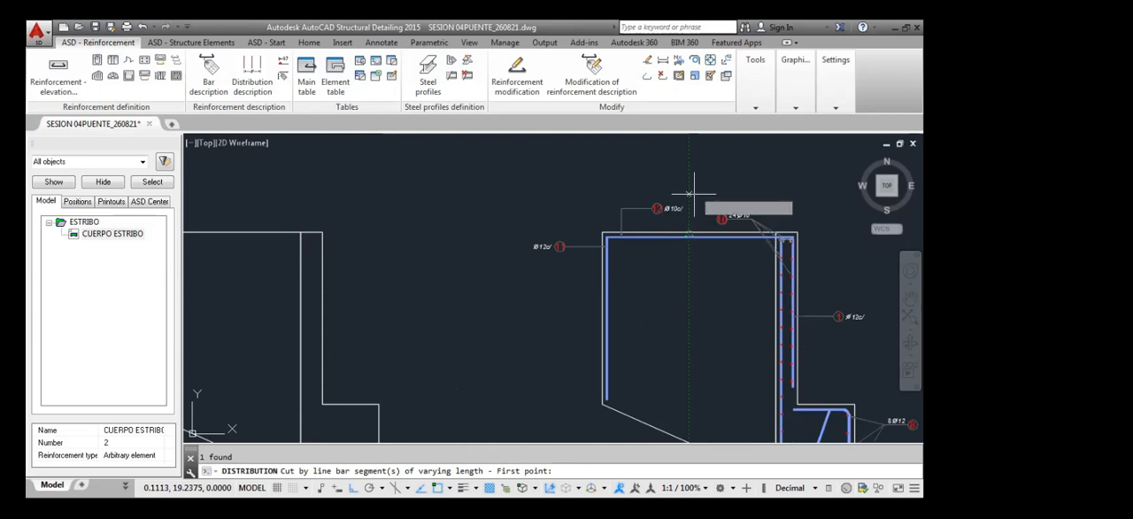
scroll(693, 192, up, 4)
click(672, 212)
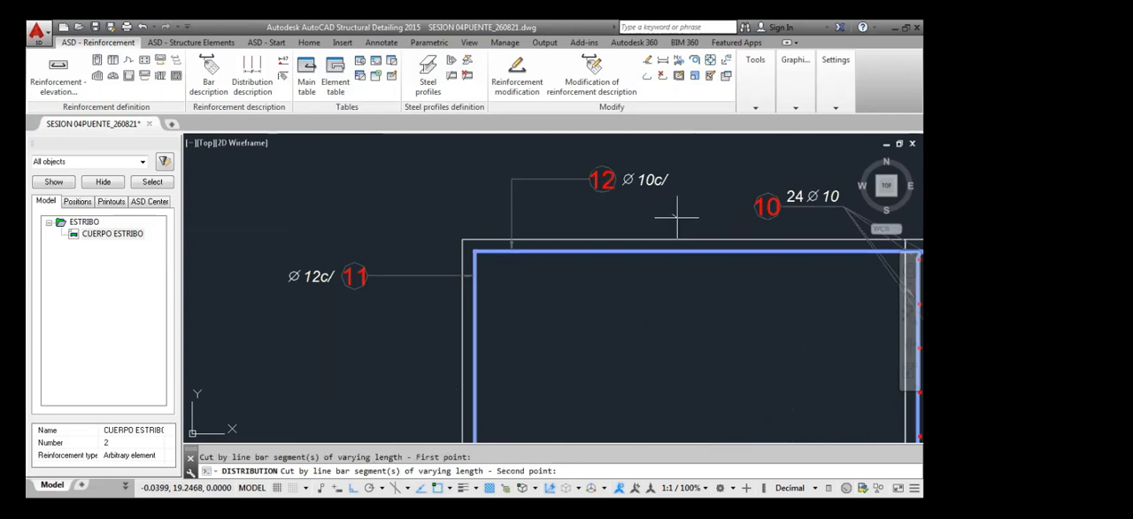
click(673, 292)
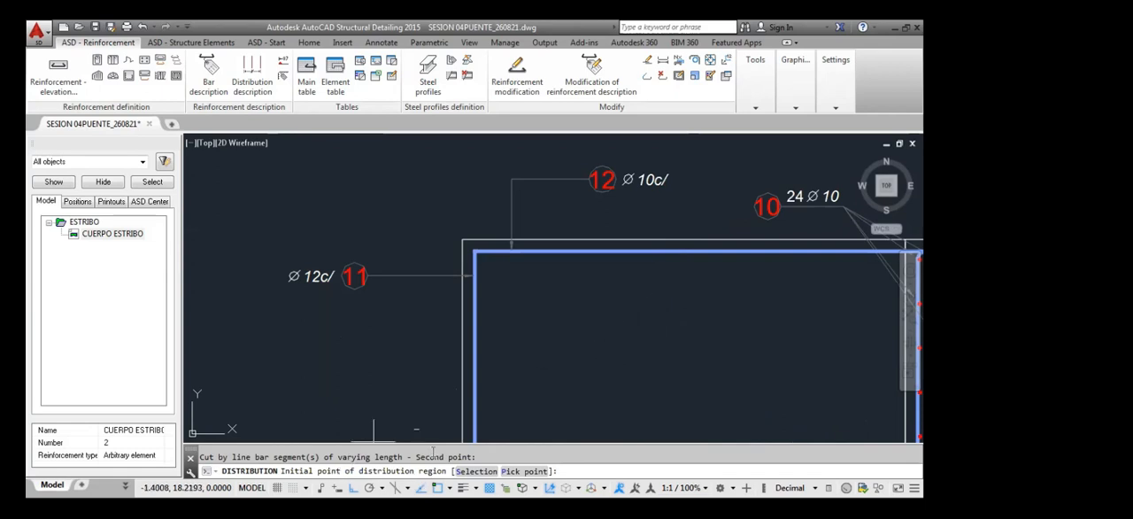
Outline the distribution region through the approach wall's four corners on the unreinforced section, ending straight below the lower outer corner at slope-end level
scroll(375, 203, down, 6)
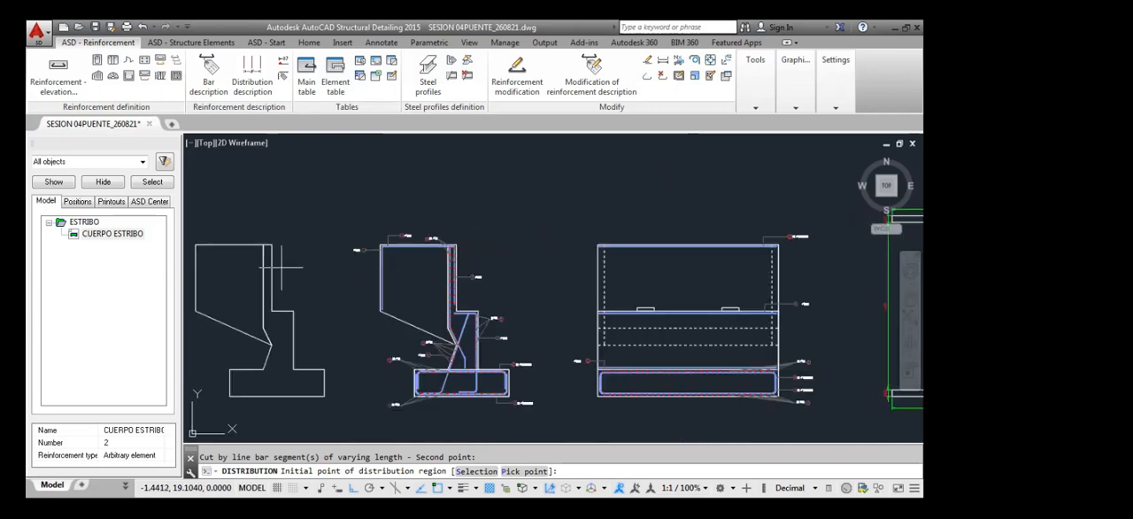
middle_drag(282, 266, 362, 252)
scroll(280, 239, up, 2)
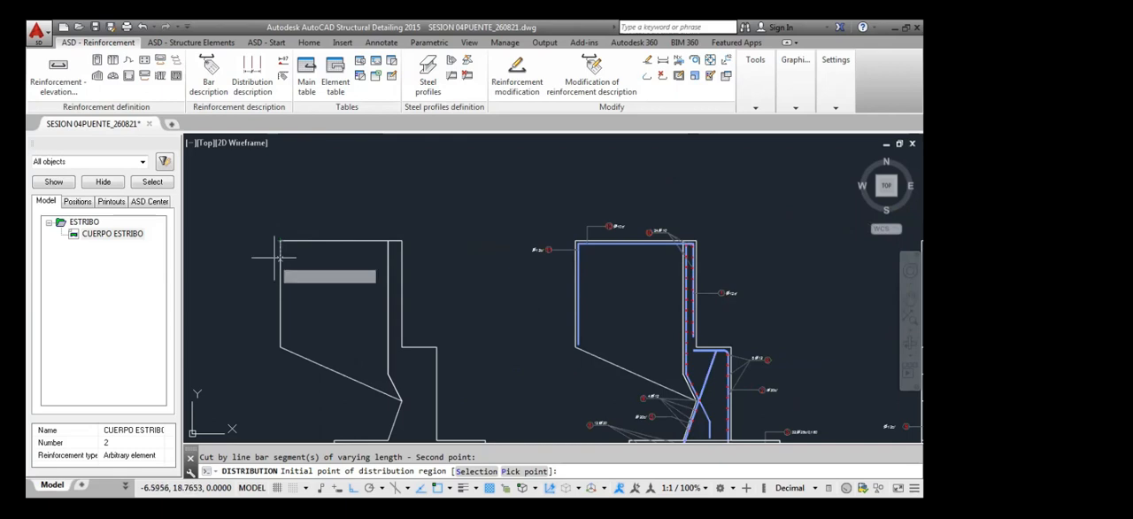
click(279, 240)
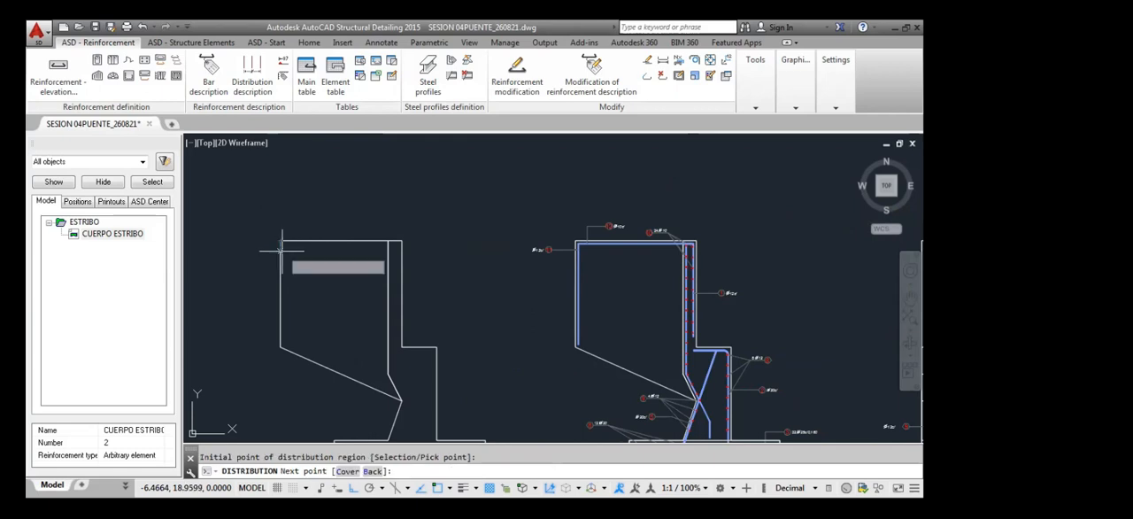
click(400, 241)
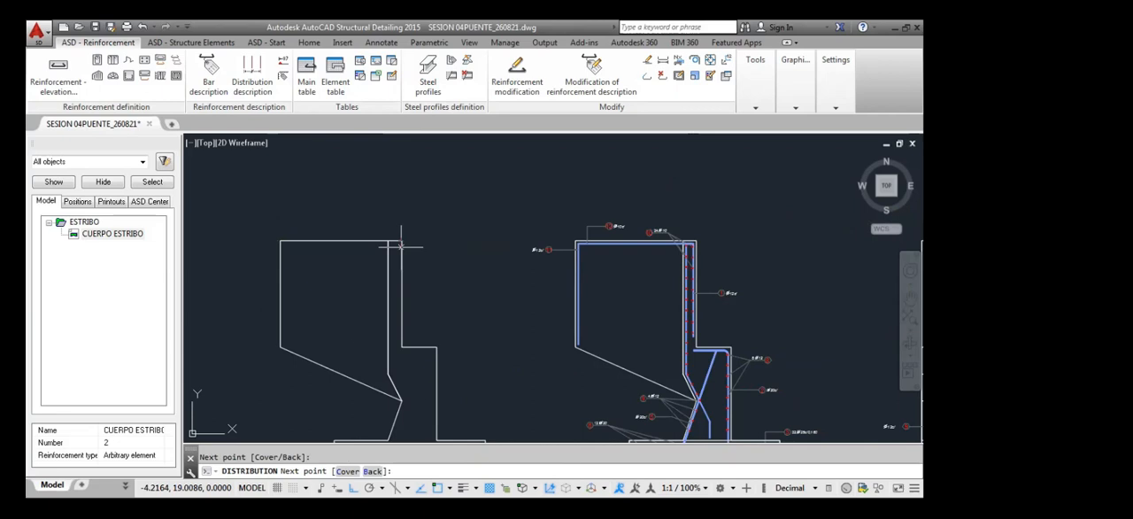
click(401, 401)
click(280, 348)
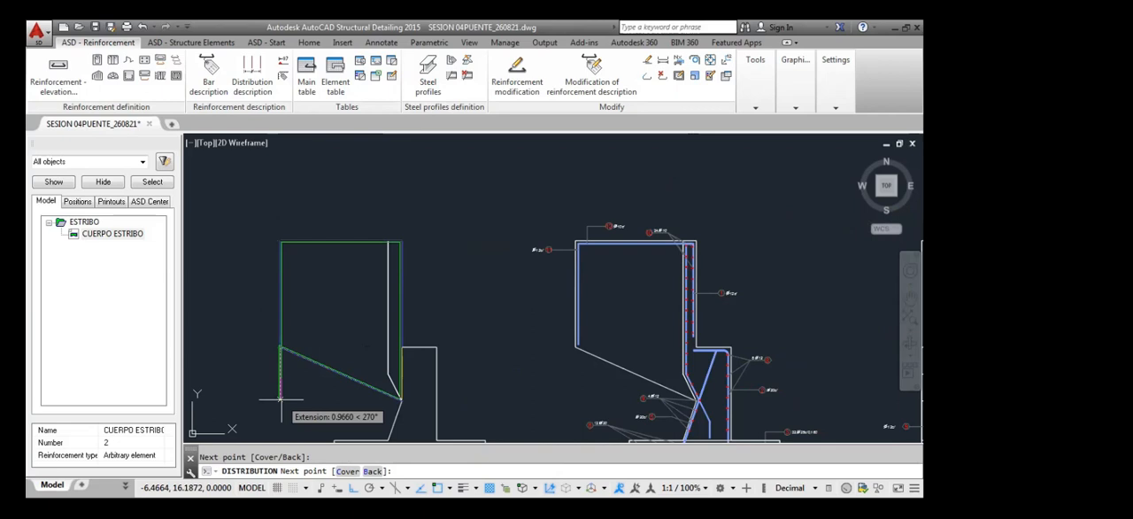
click(281, 400)
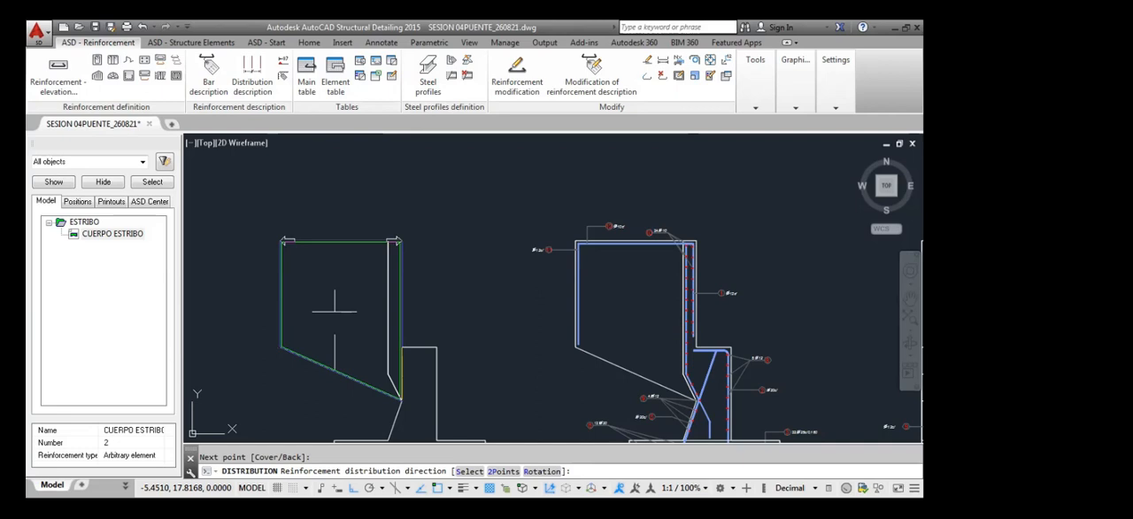
Run the distribution direction along the region's outer vertical edge, using a single zone
text(S)
key(Return)
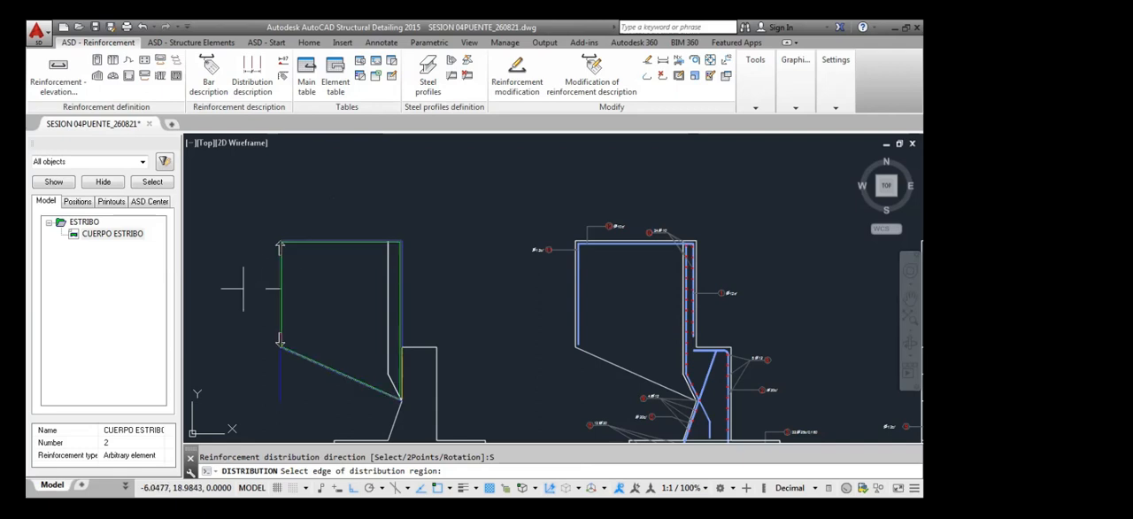
click(276, 289)
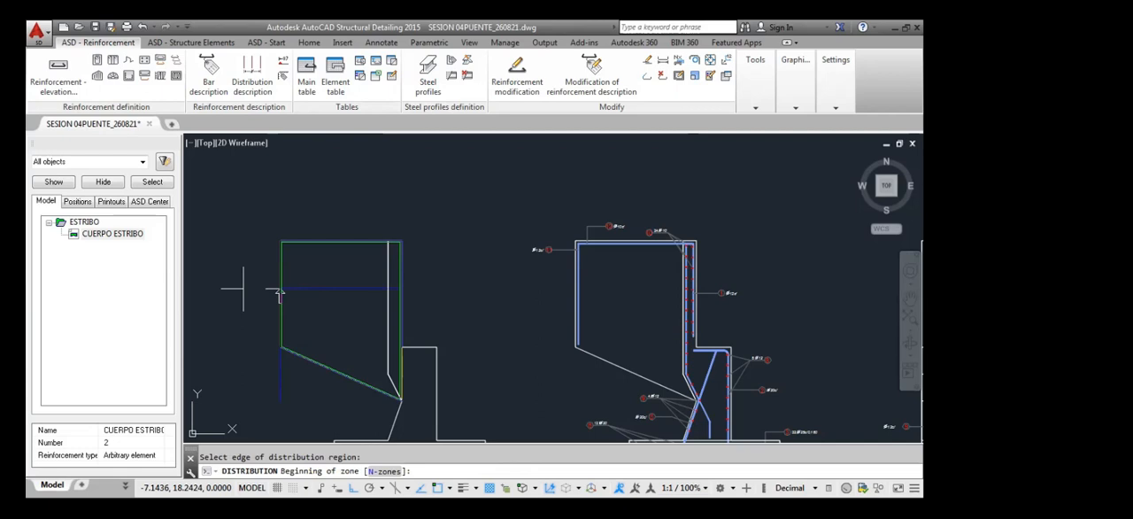
key(Return)
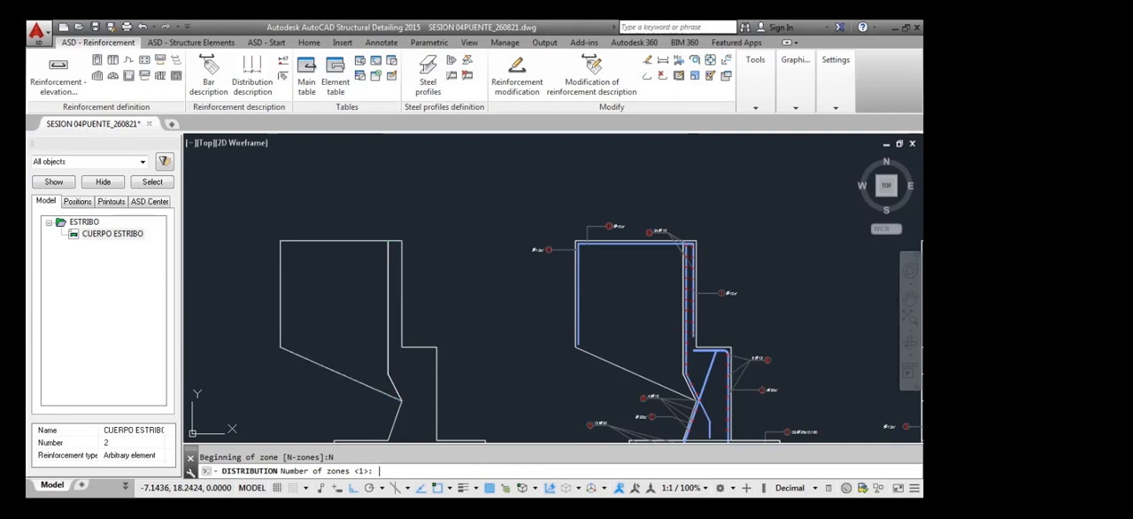
key(Return)
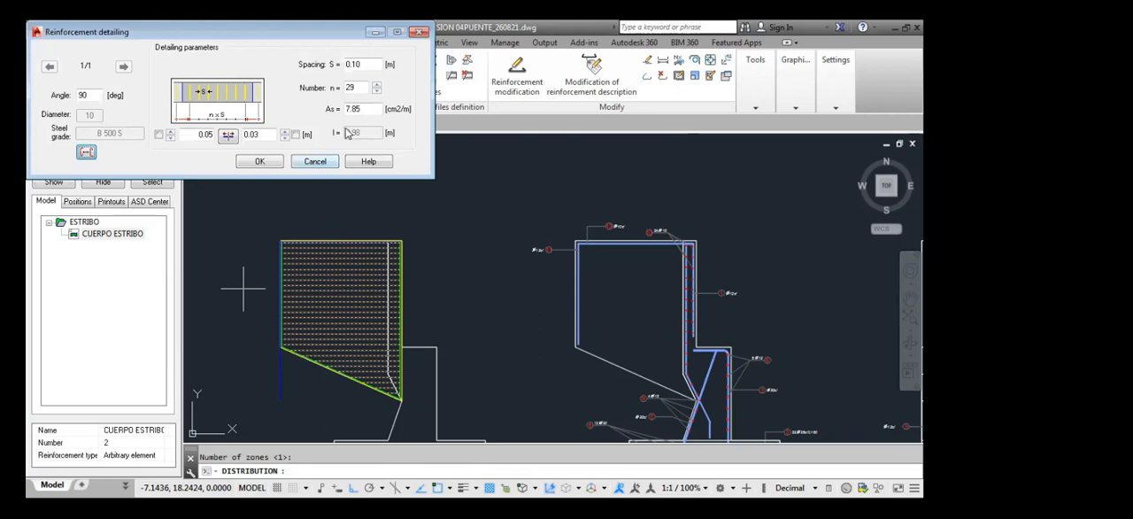
Set the spacing of the horizontal bars distributed over the approach wall to 0.20 m
double_click(352, 64)
text(0.20)
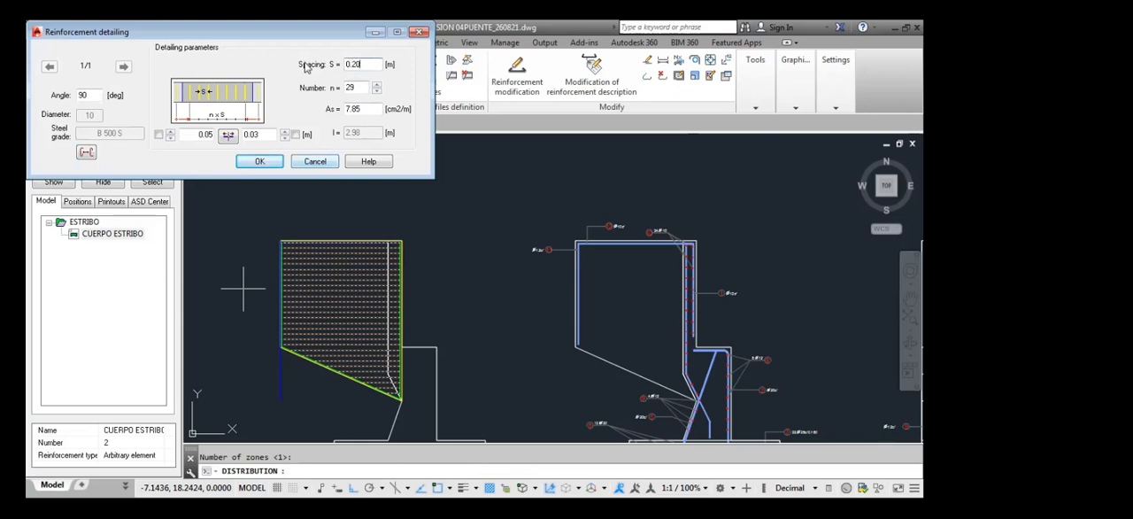
click(370, 108)
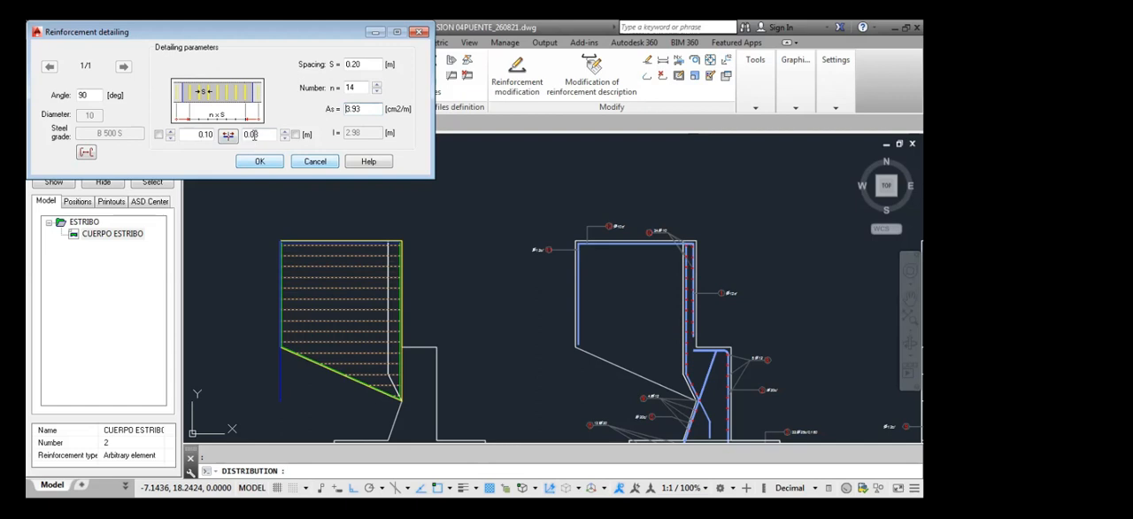
Try to set the distribution's start and end offsets to 0, switching each offset's lock on and off
double_click(200, 133)
text(0)
click(262, 135)
drag(198, 135, 221, 141)
text(0)
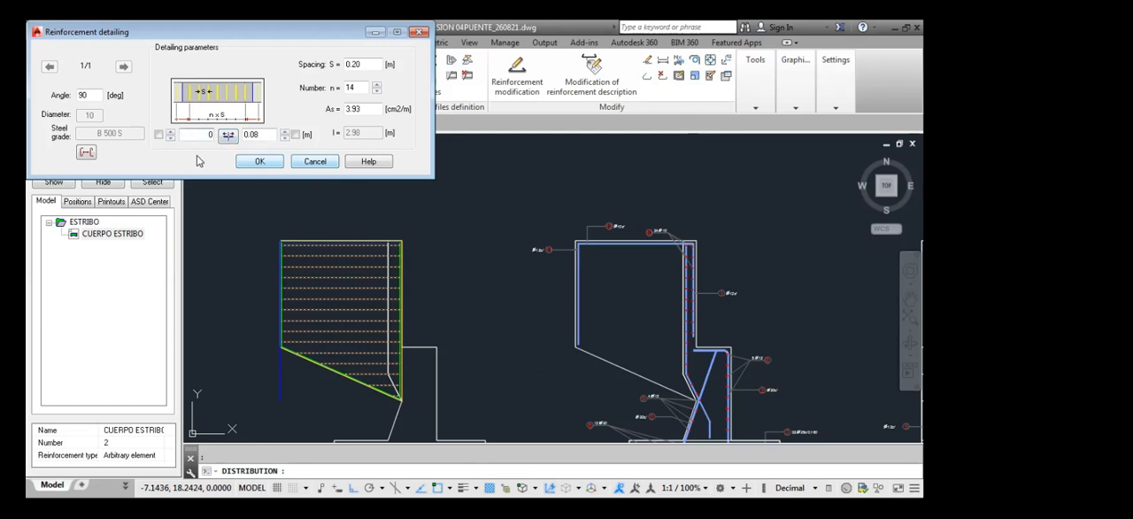
text(.10)
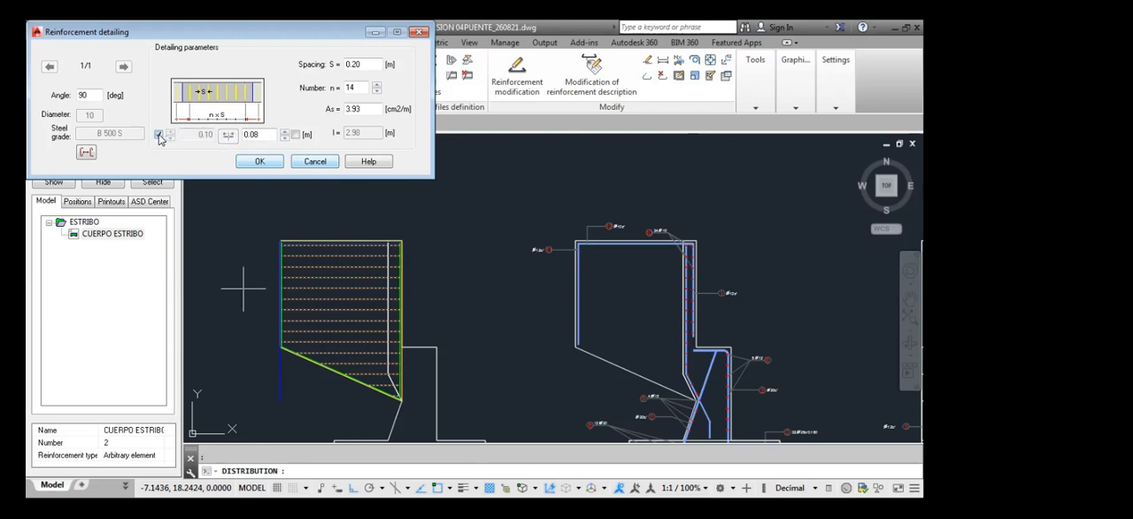
drag(264, 137, 244, 139)
text(0)
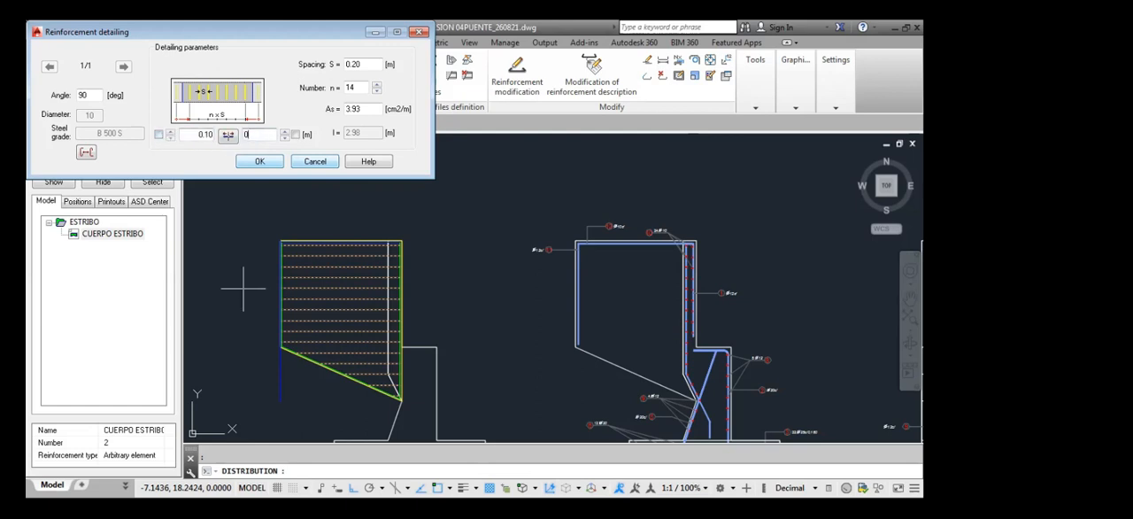
click(296, 135)
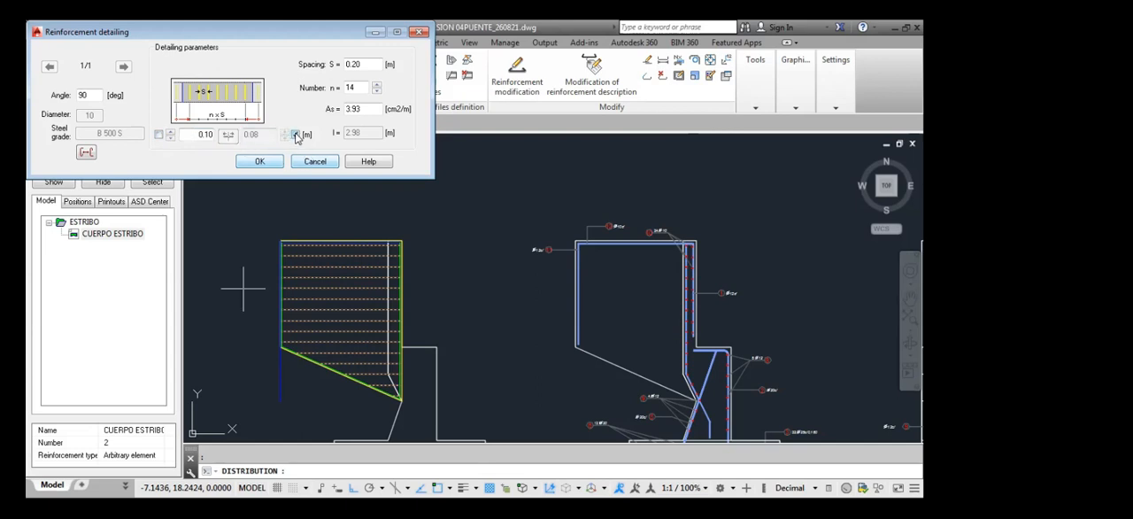
click(296, 134)
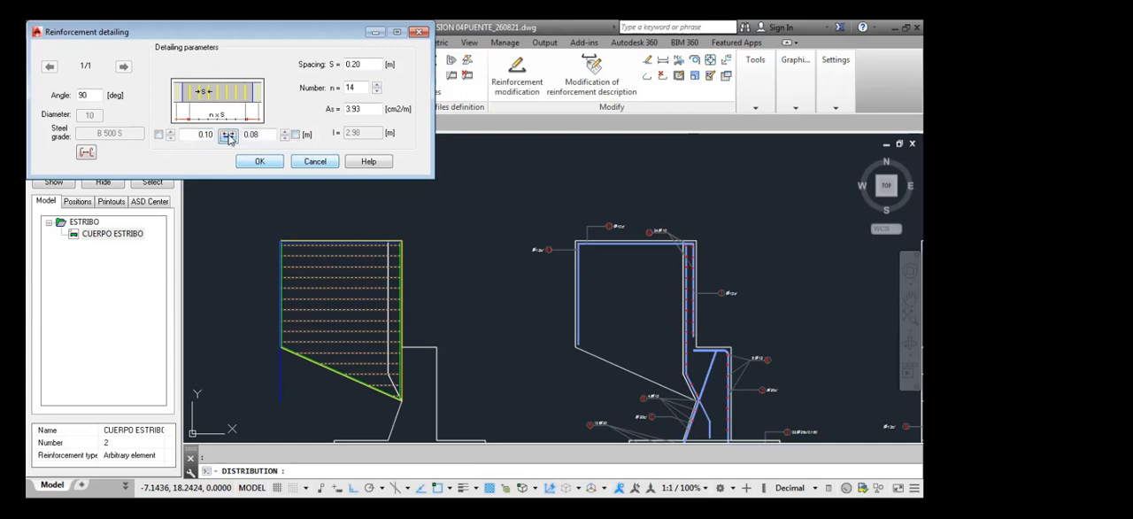
drag(203, 135, 212, 140)
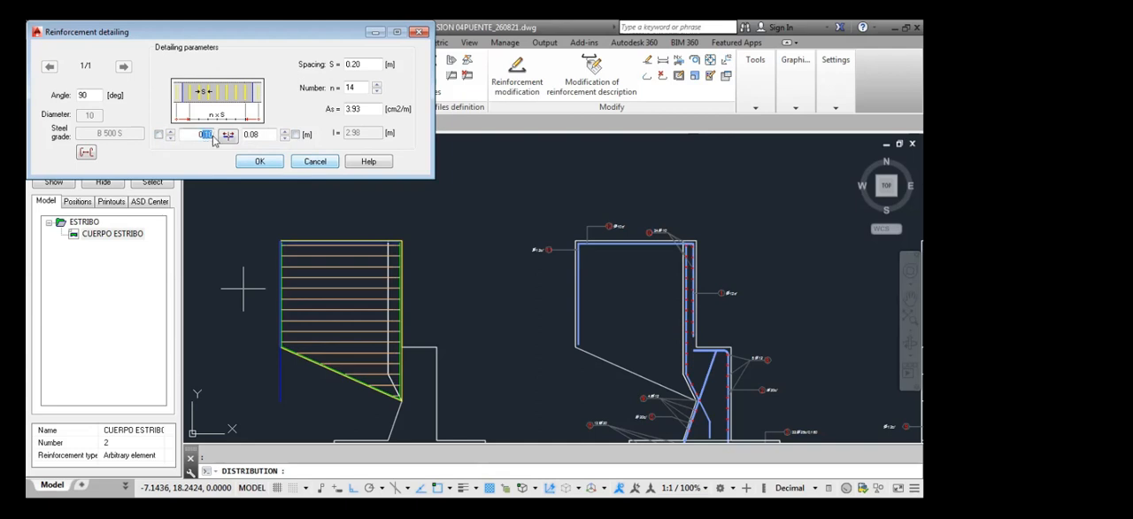
text(0)
click(160, 135)
click(160, 135)
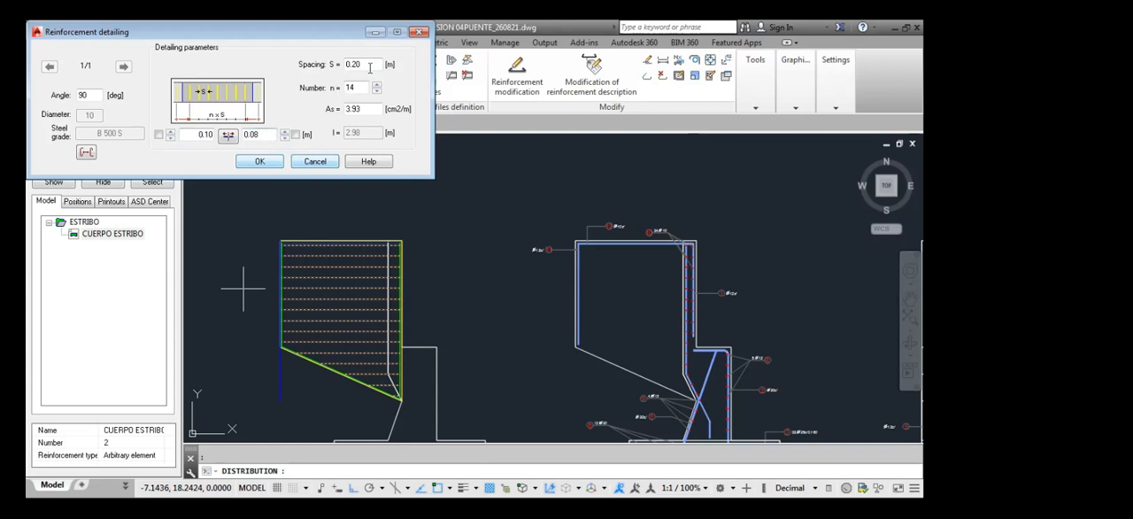
Try a bar spacing of 0.15 m for the approach wall's distribution
drag(372, 64, 338, 66)
text(.15)
click(352, 87)
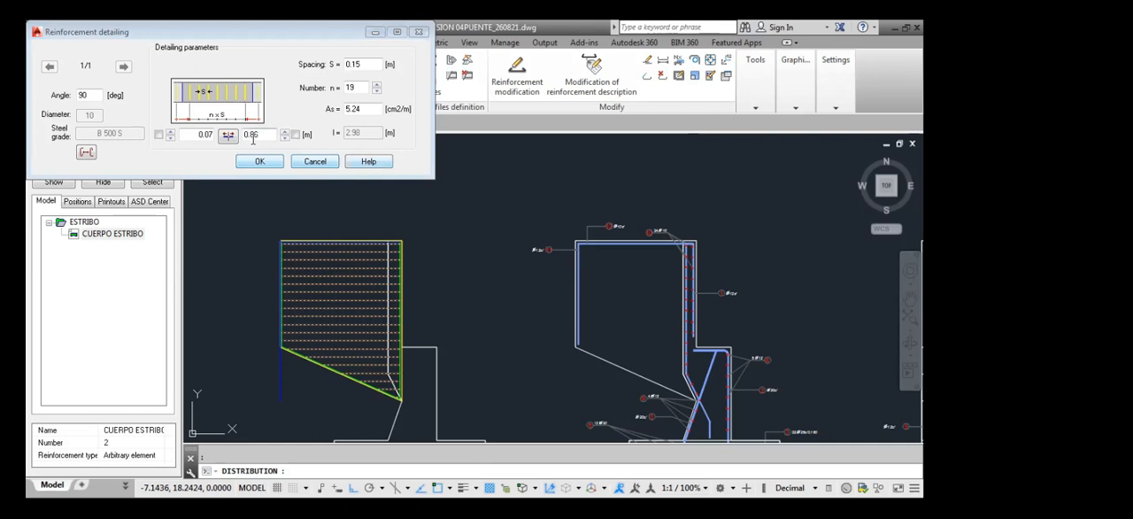
Try to edit the start and end offsets at the 0.15 m spacing, locking and unlocking each one
drag(264, 135, 251, 138)
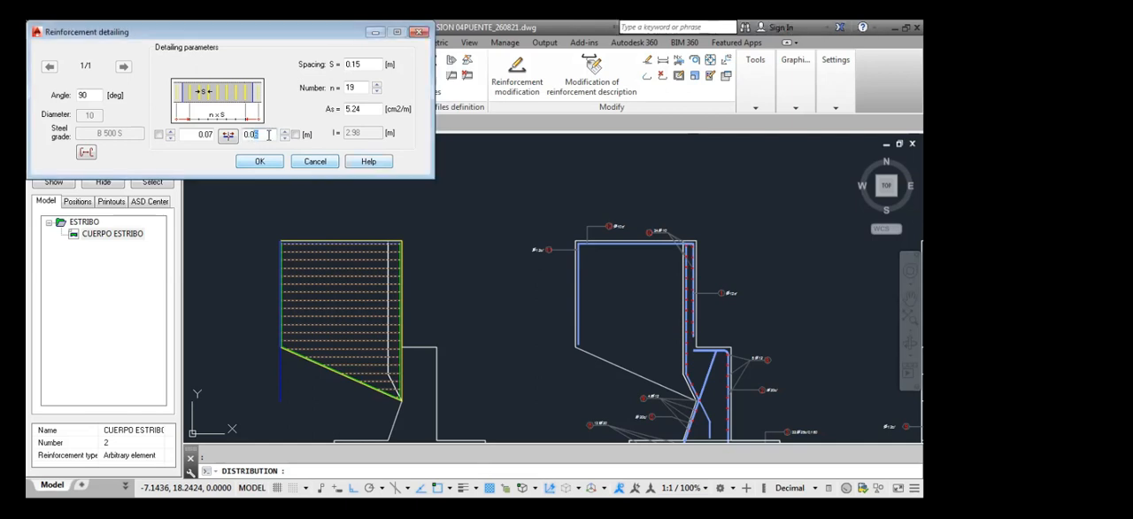
drag(266, 135, 252, 136)
drag(199, 134, 216, 138)
click(157, 134)
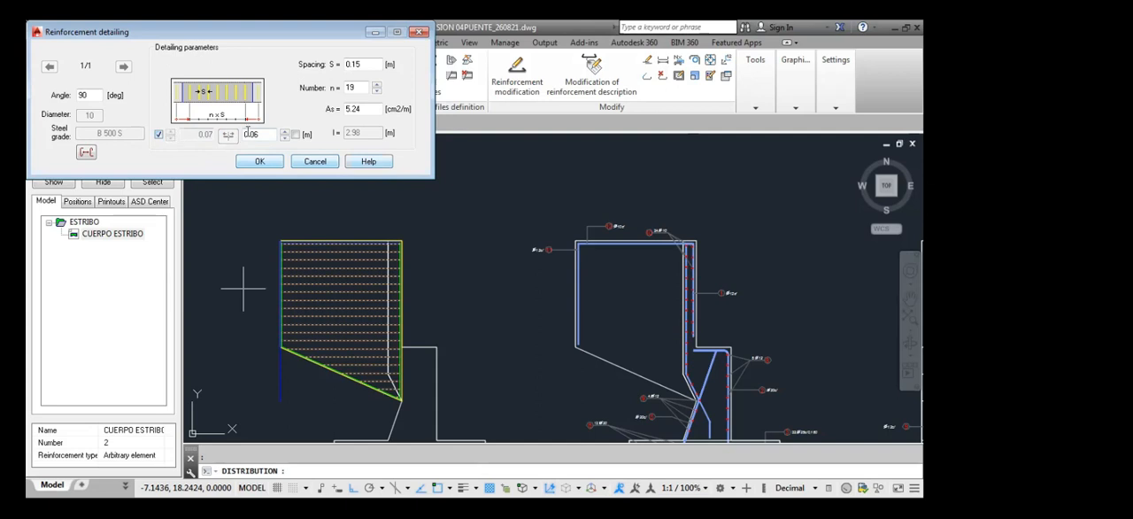
drag(256, 133, 223, 142)
click(295, 137)
click(295, 136)
click(157, 136)
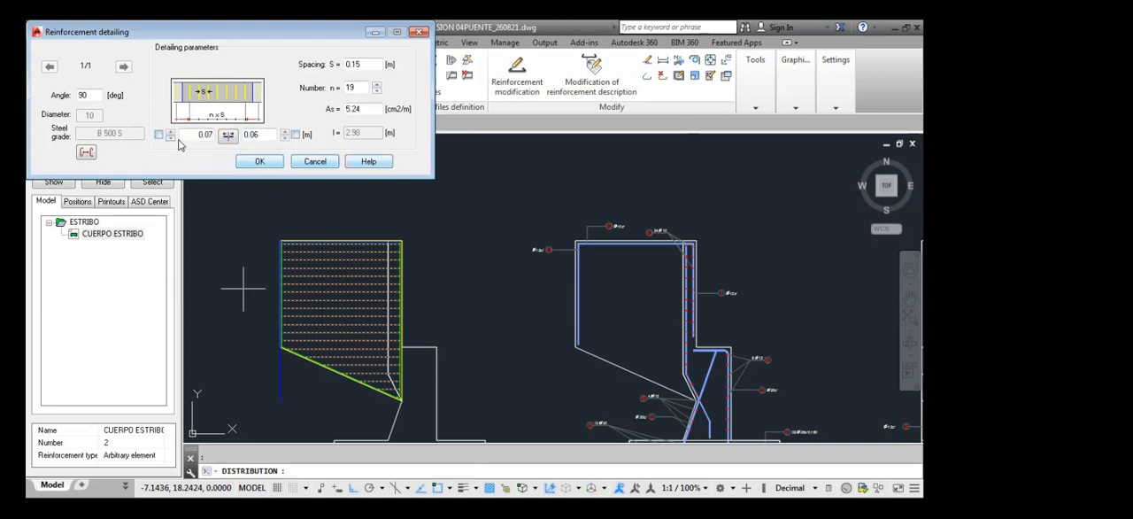
Distribute the approach wall's horizontal bars at 0.2 m spacing and place the distribution line and bar description beside the wall
double_click(354, 65)
click(259, 162)
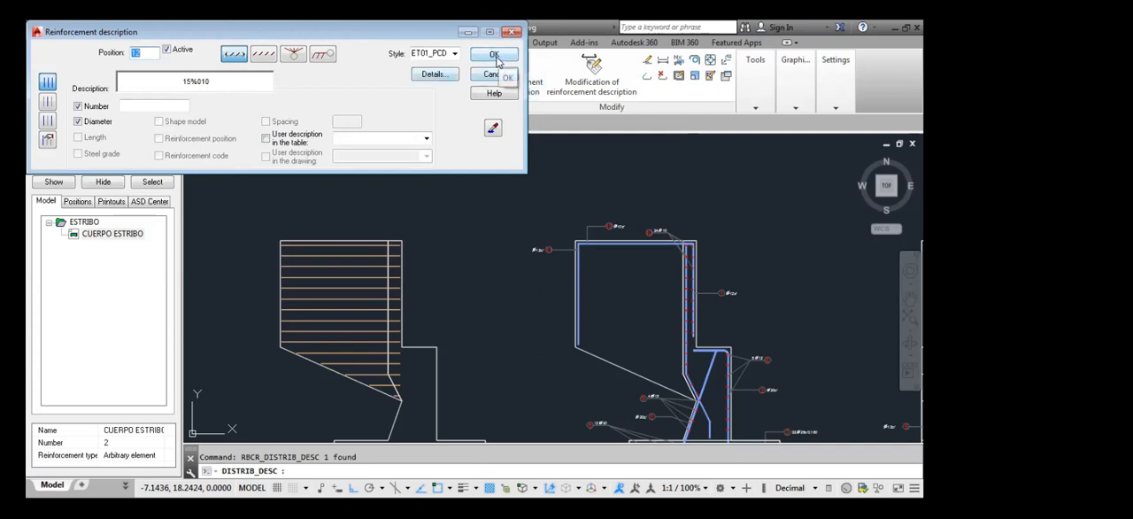
click(494, 75)
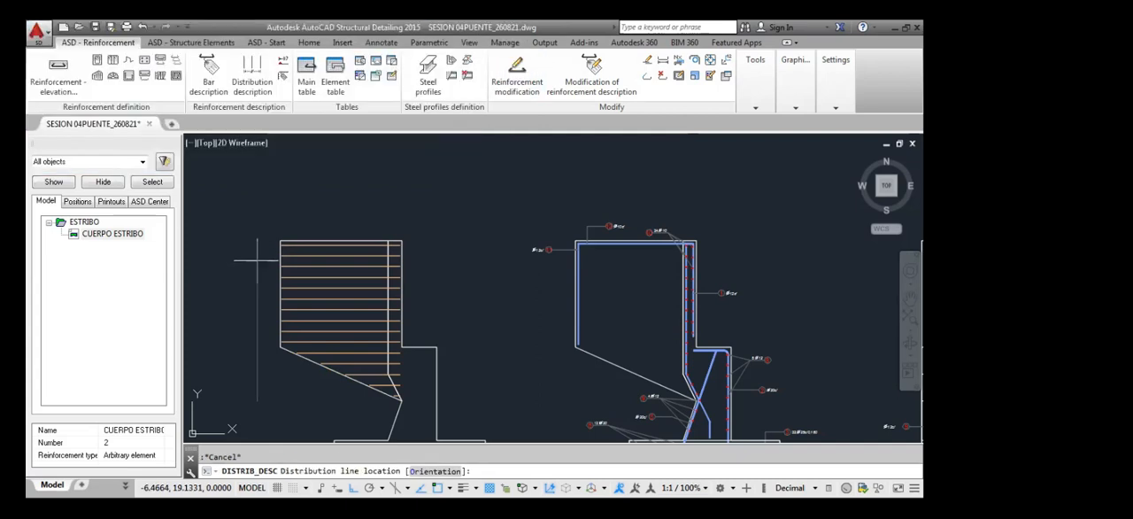
middle_drag(224, 319, 293, 304)
click(290, 295)
click(291, 296)
scroll(382, 243, up, 2)
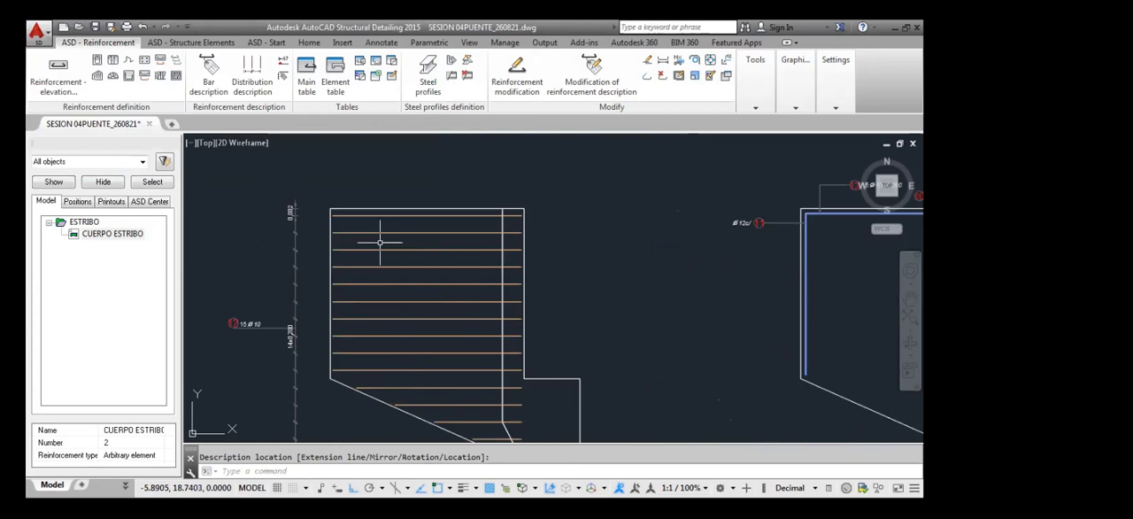
Try to stretch the start of the bar distribution's range line up toward the approach wall's upper outer corner
scroll(385, 270, up, 2)
middle_drag(385, 271, 393, 257)
click(457, 169)
scroll(611, 159, up, 2)
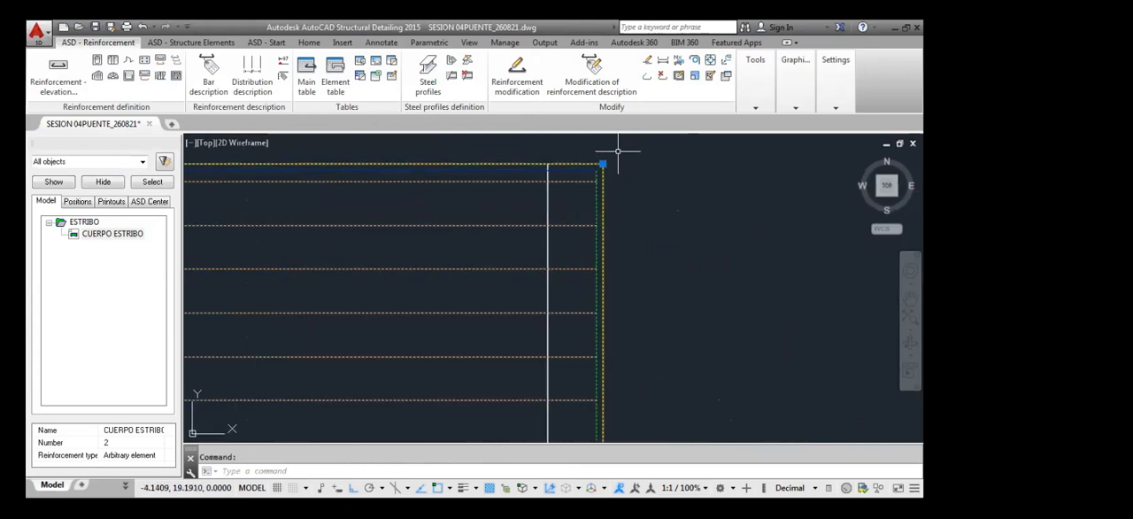
scroll(592, 174, down, 6)
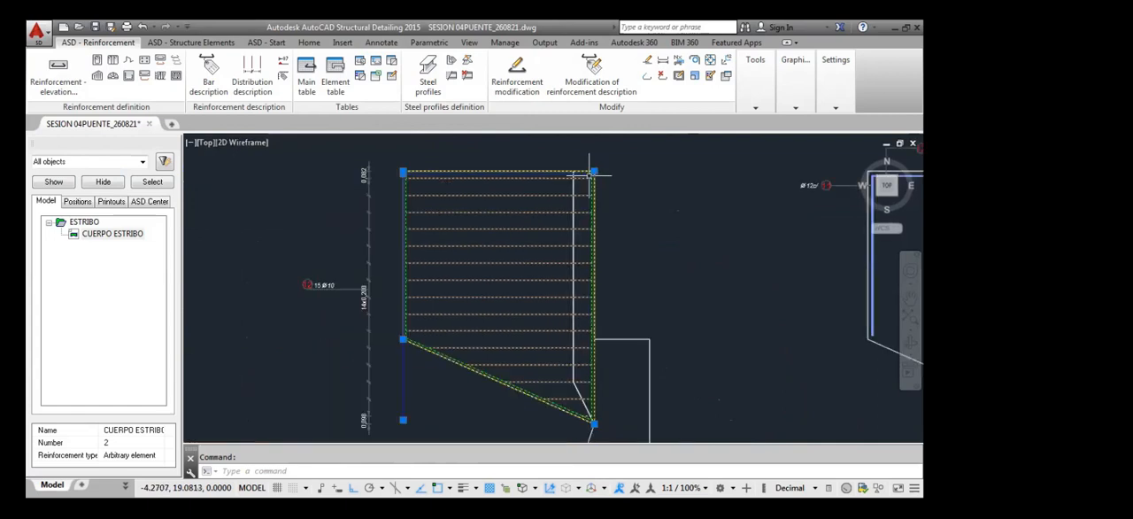
scroll(573, 316, up, 4)
scroll(383, 282, down, 4)
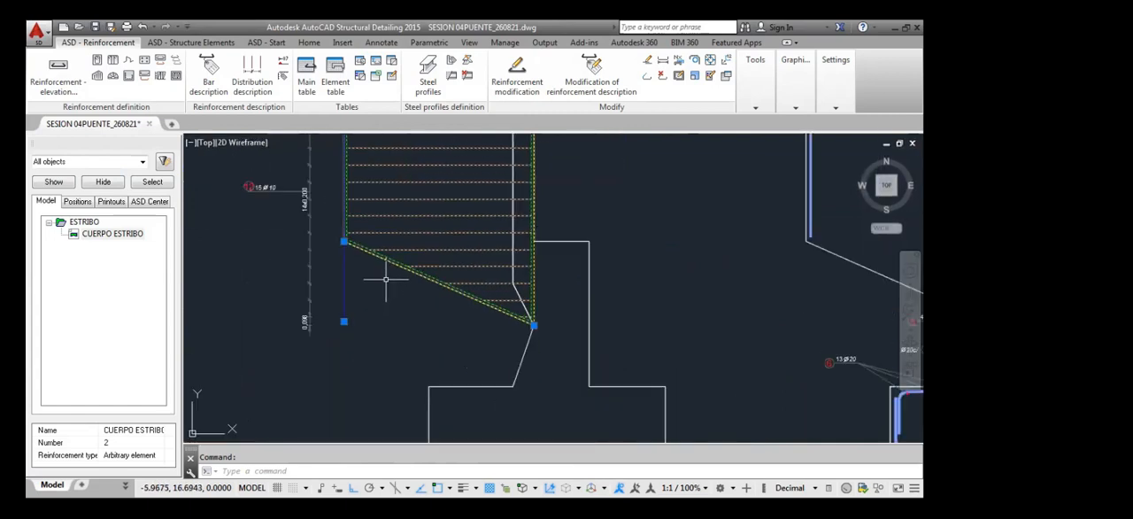
middle_drag(417, 263, 423, 301)
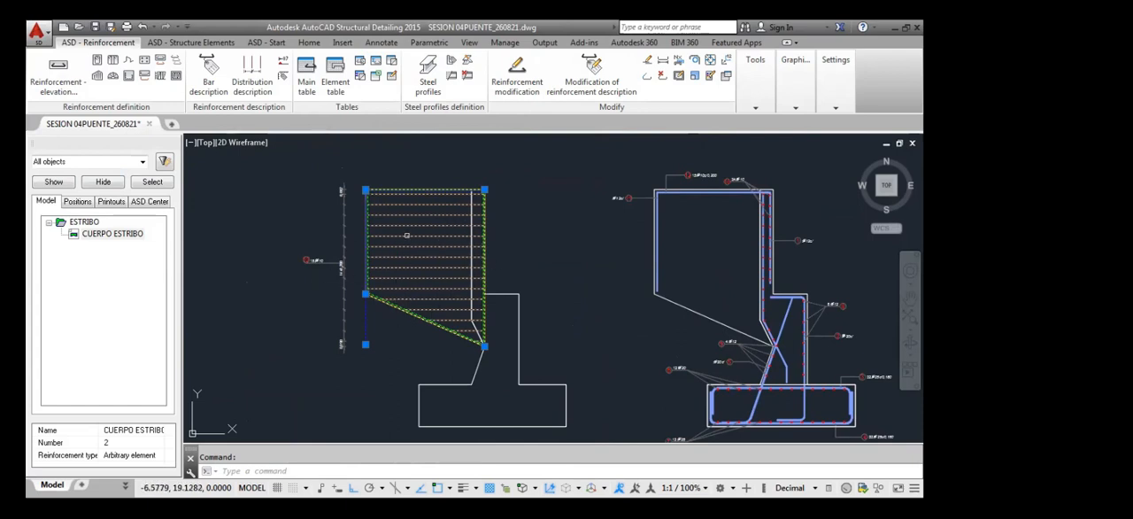
scroll(362, 189, up, 6)
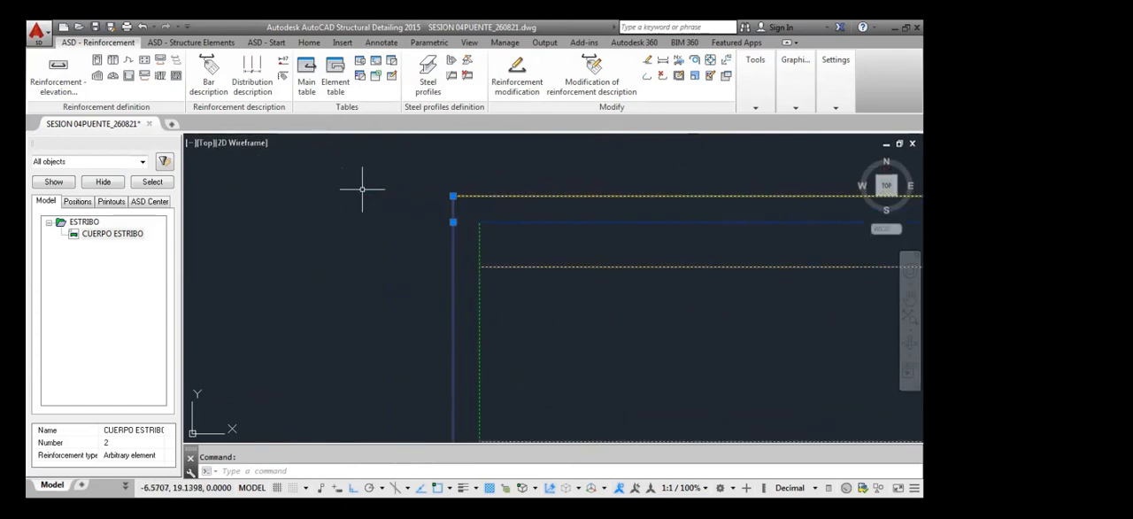
click(452, 222)
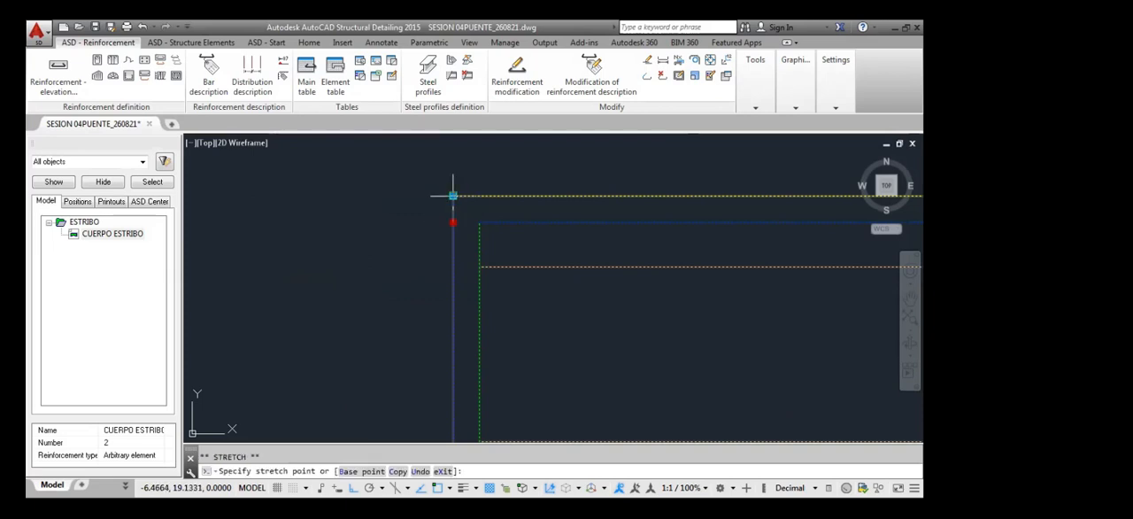
click(453, 211)
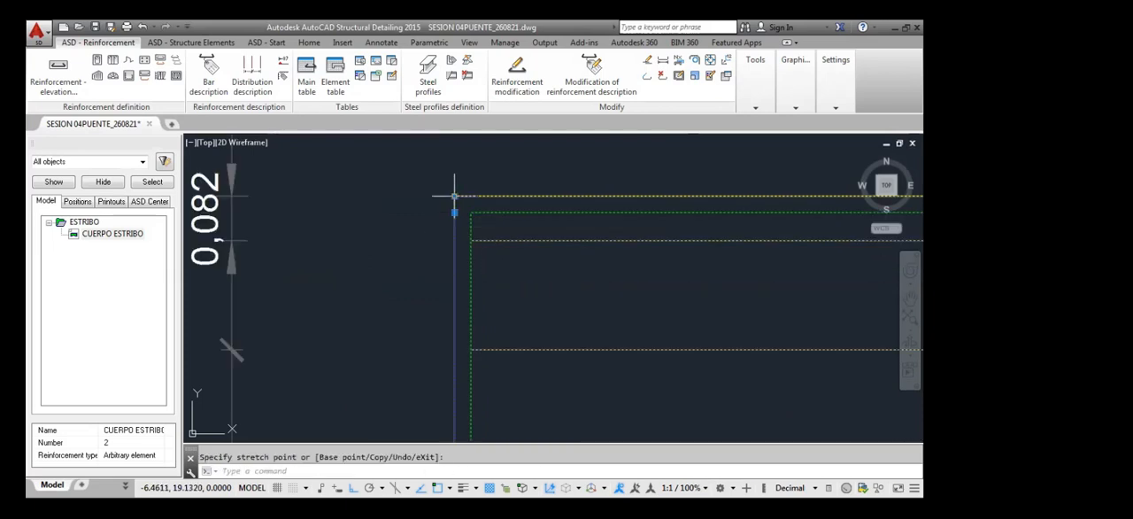
Undo the stretch of the horizontal bar distribution's range line
scroll(453, 196, down, 5)
scroll(640, 221, up, 4)
scroll(642, 224, down, 5)
scroll(529, 209, up, 6)
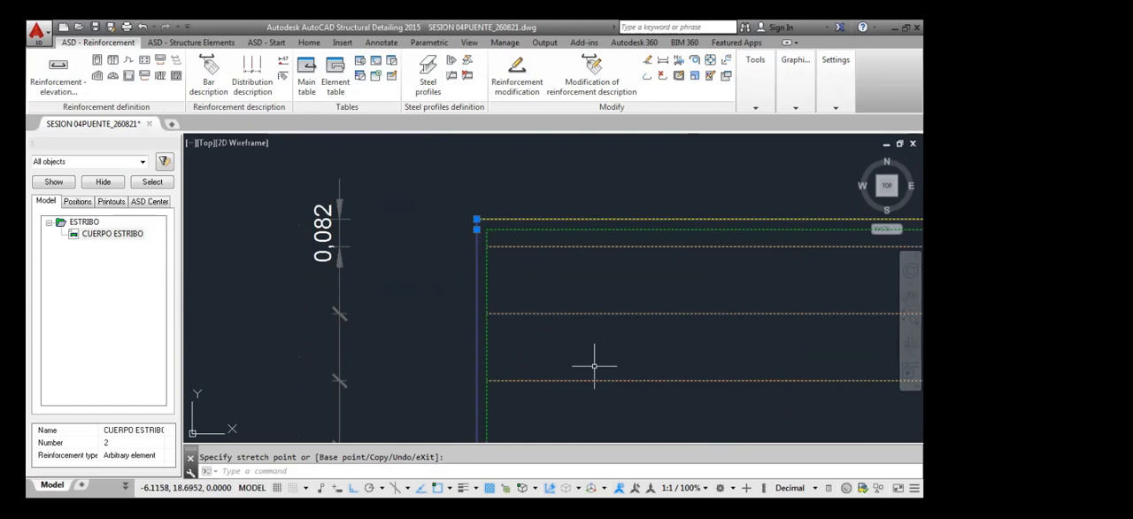
key(Escape)
click(505, 232)
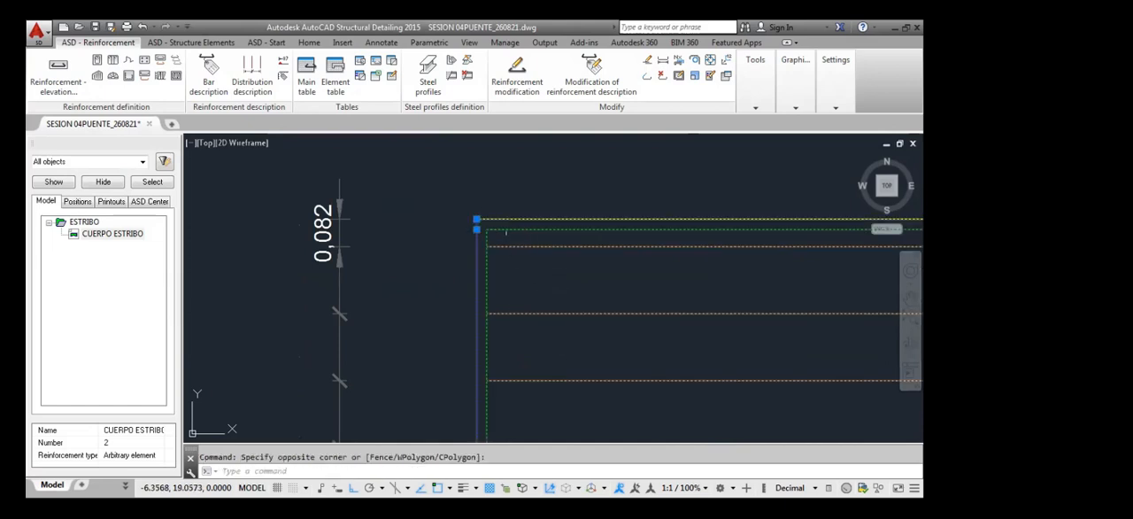
key(Escape)
key(ctrl+z)
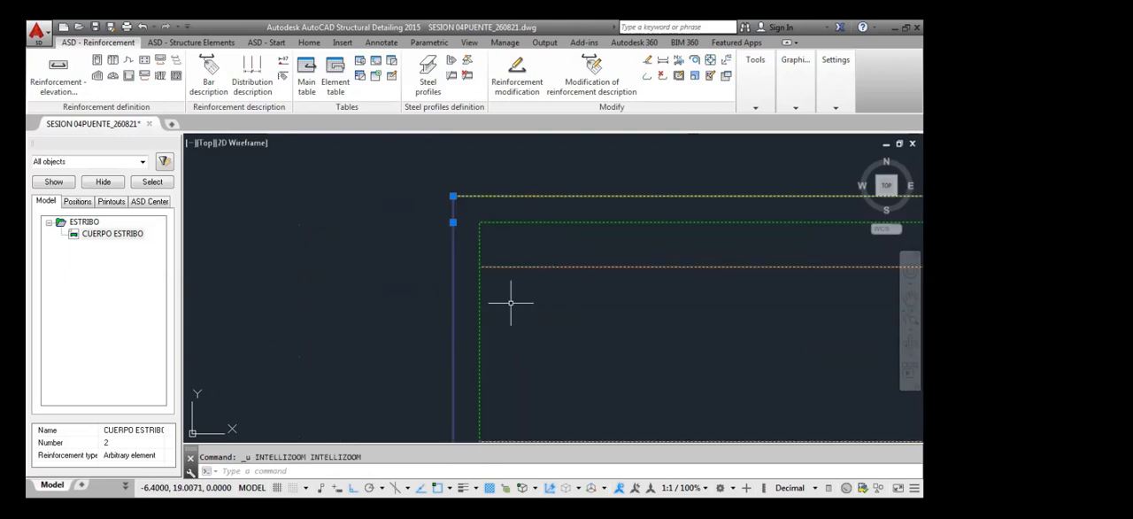
Examine the distributed horizontal bars and the description of the approach wall's upper horizontal bar in the side section
scroll(513, 298, down, 3)
click(544, 293)
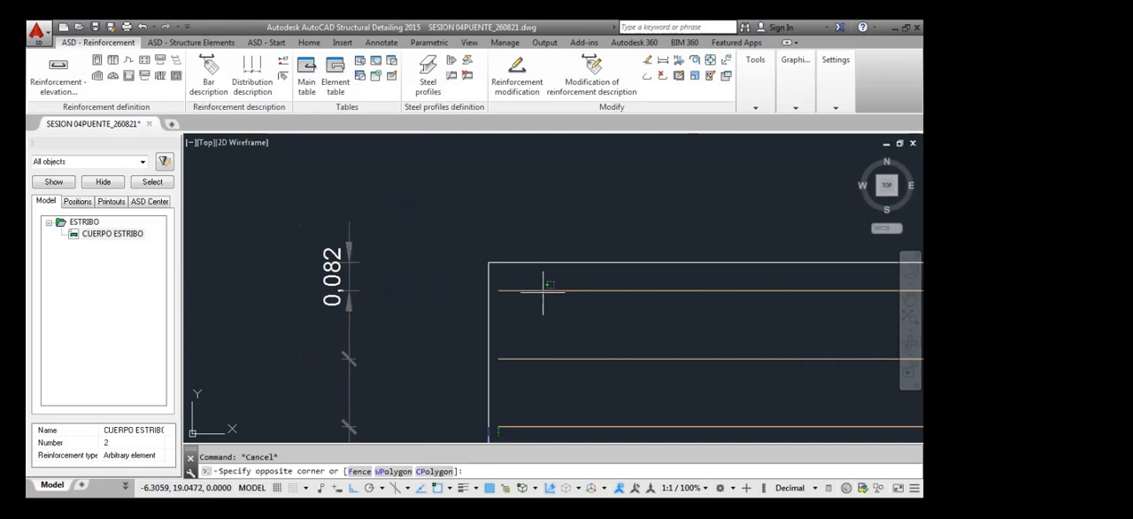
scroll(535, 290, down, 4)
scroll(538, 294, up, 4)
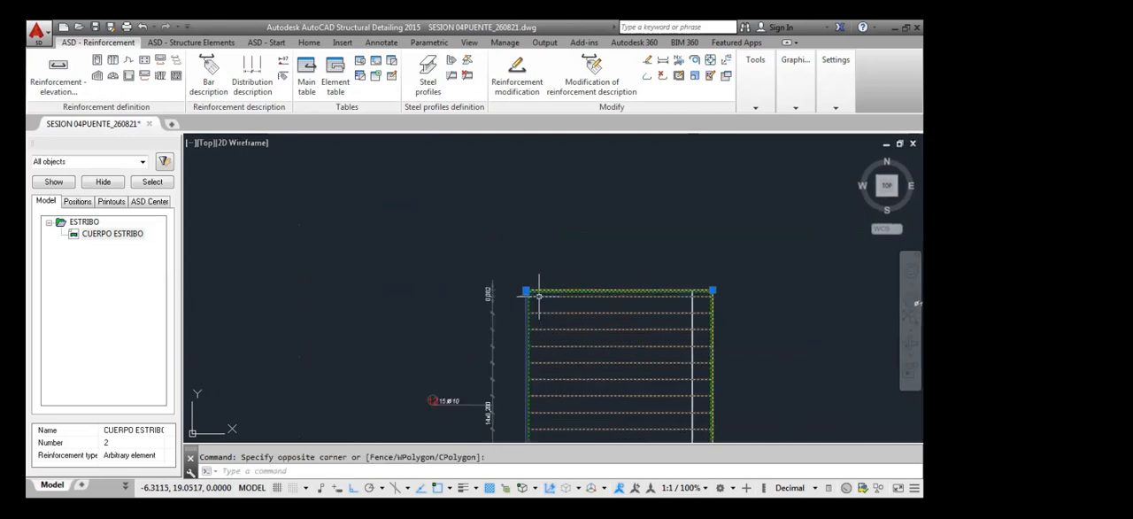
scroll(579, 288, down, 3)
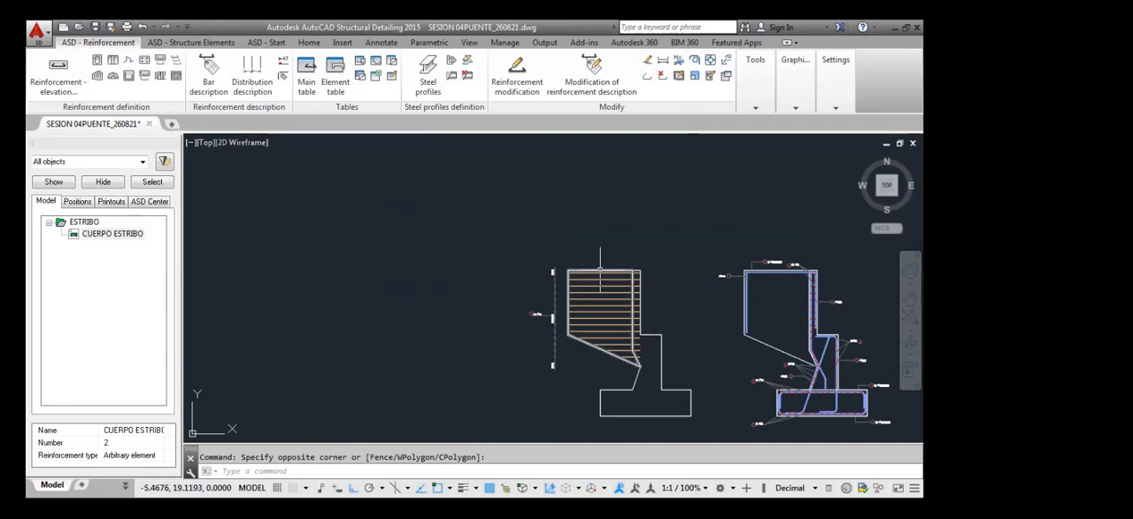
key(Escape)
scroll(567, 292, up, 5)
scroll(543, 279, down, 5)
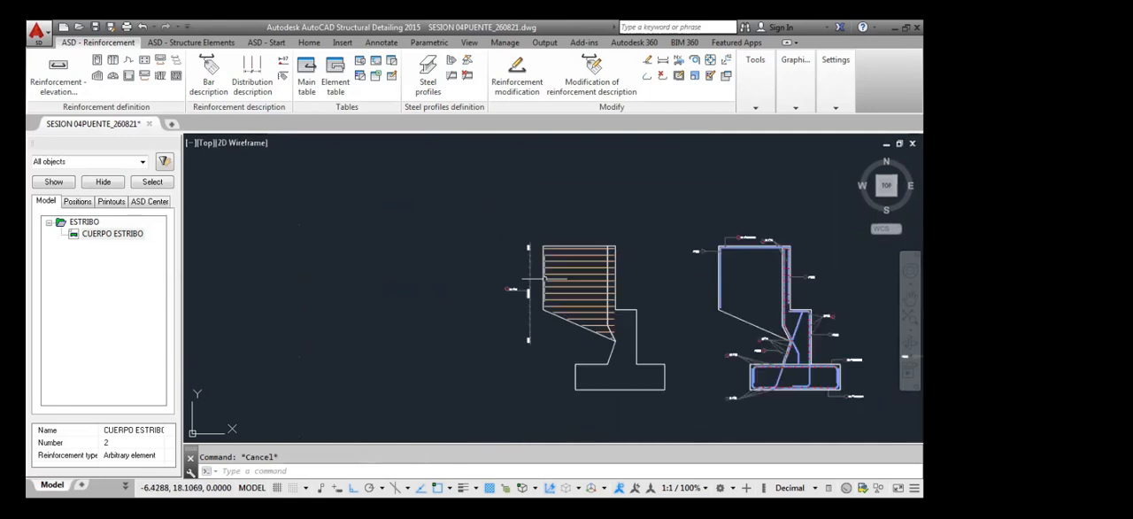
scroll(761, 239, up, 5)
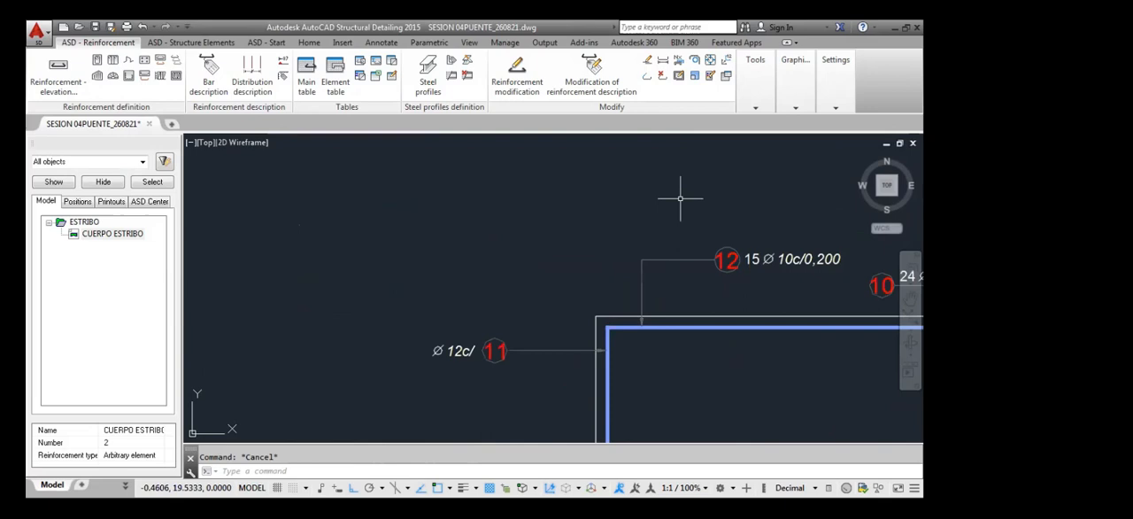
middle_drag(783, 294, 702, 280)
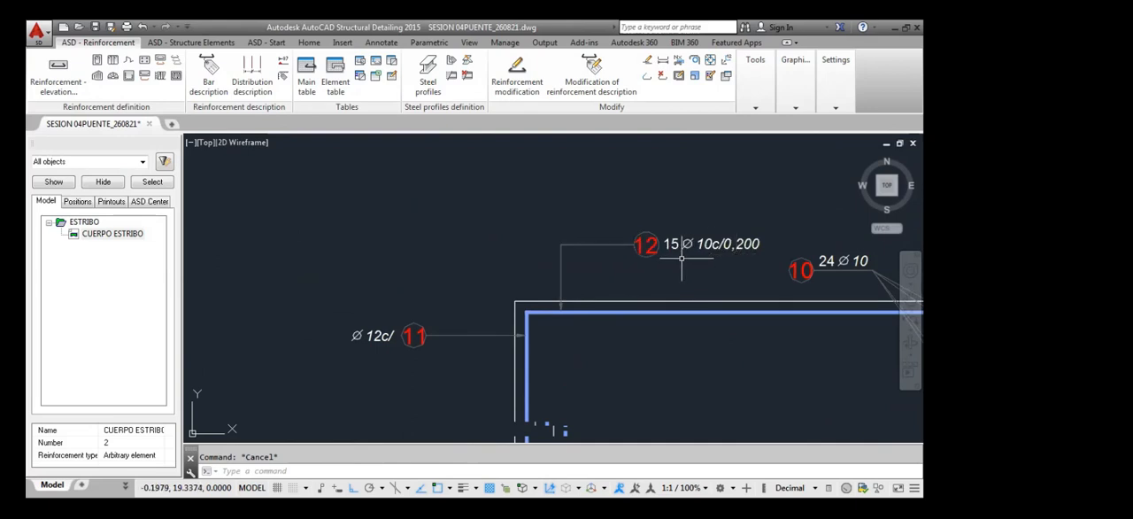
scroll(665, 287, down, 5)
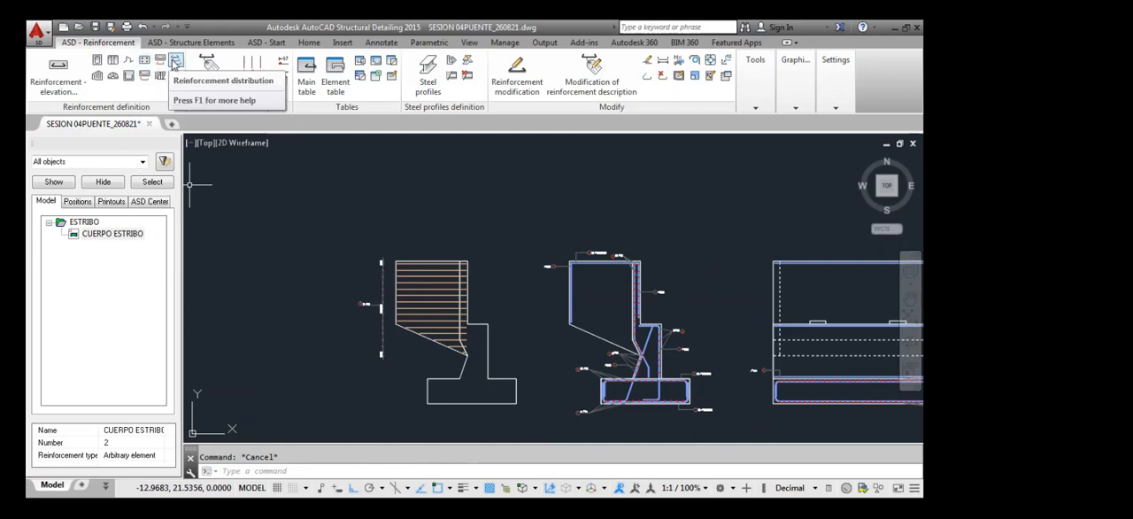
click(178, 63)
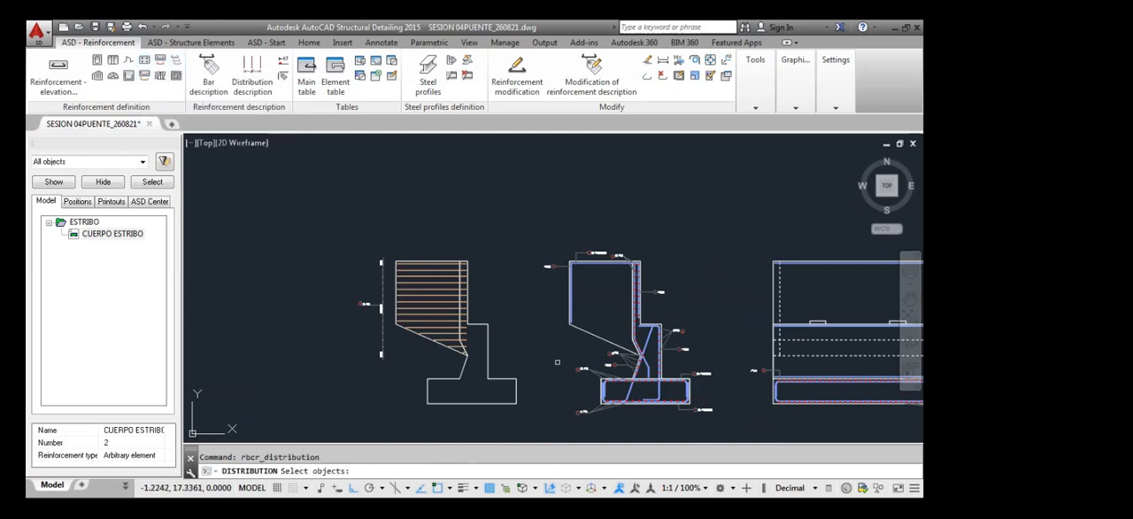
scroll(573, 286, up, 3)
click(570, 298)
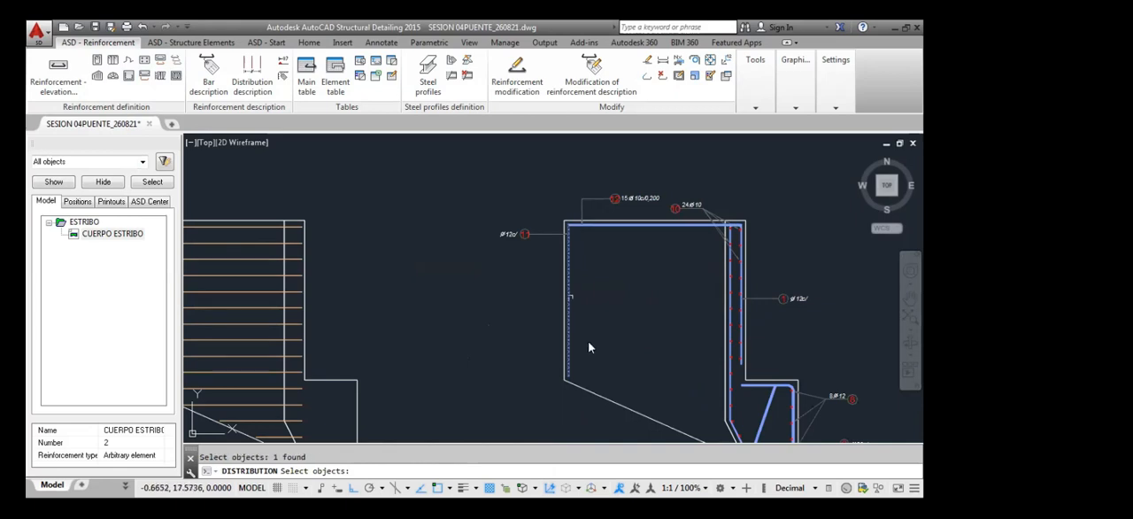
key(Return)
click(57, 87)
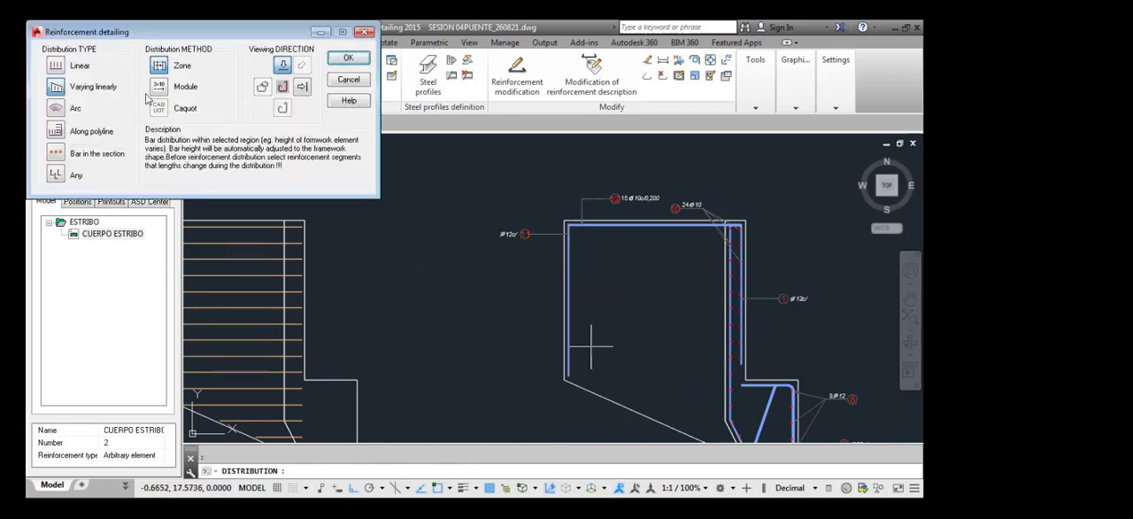
click(303, 90)
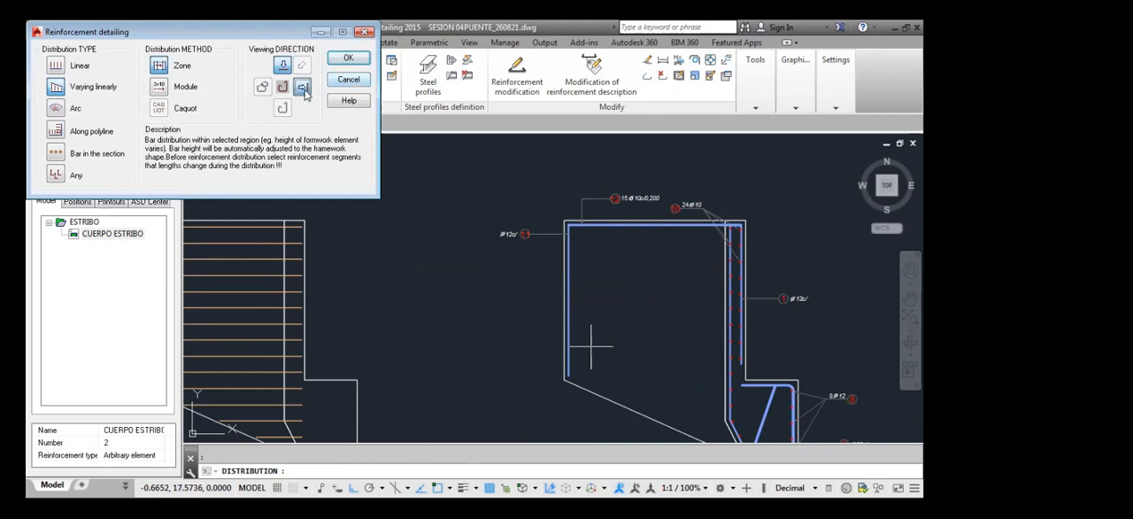
click(348, 58)
scroll(303, 253, up, 4)
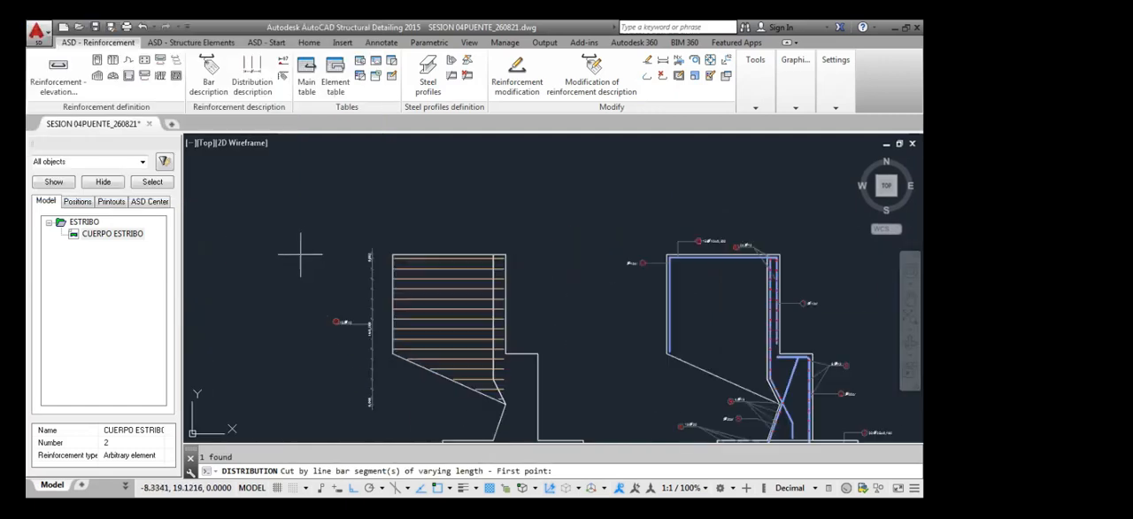
click(441, 254)
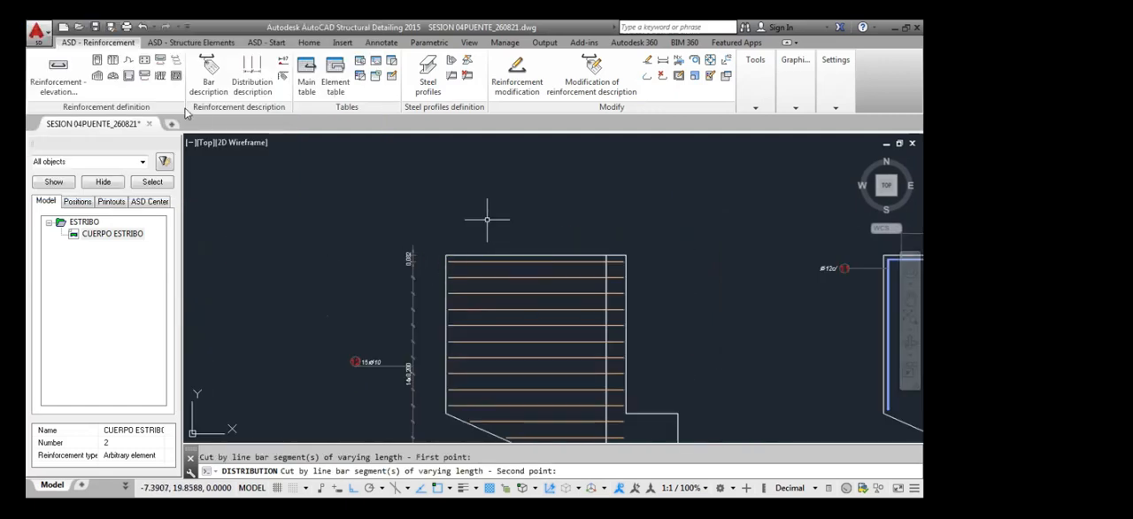
key(Escape)
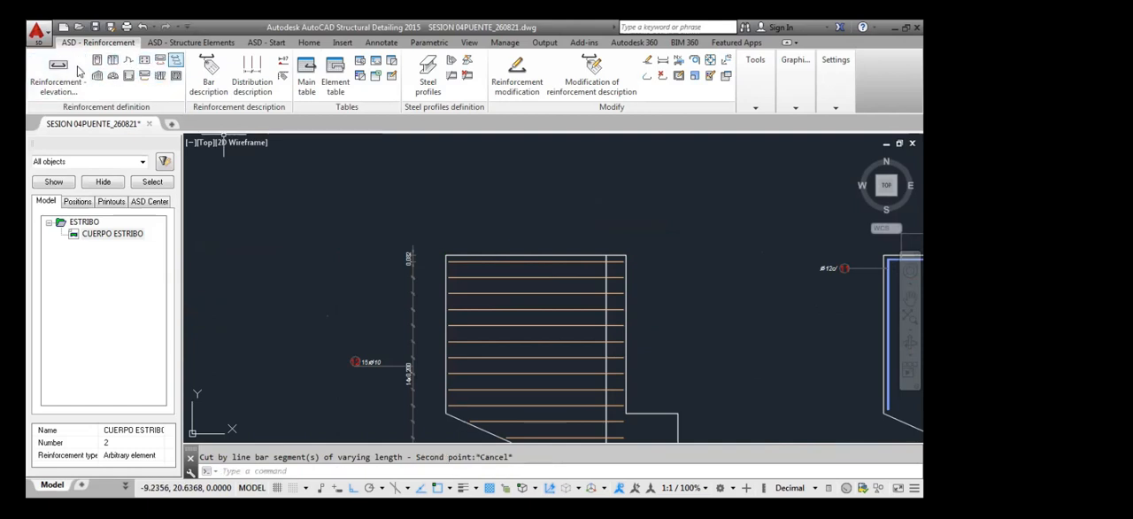
Start a Varying linearly distribution by Zone for the approach wall's outer vertical bar, viewed in projection to the Y axis
click(176, 63)
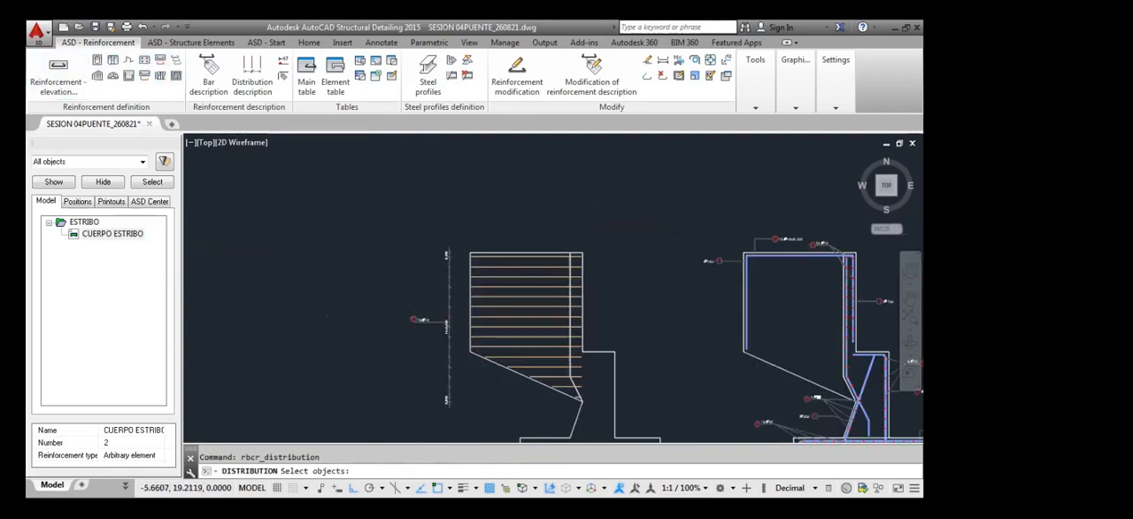
scroll(490, 244, down, 4)
scroll(729, 258, up, 5)
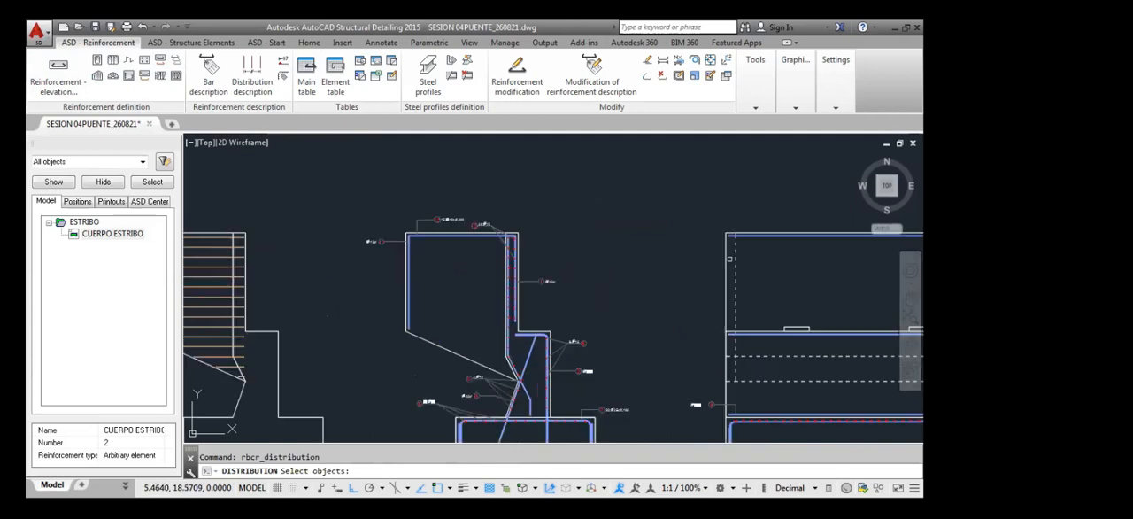
scroll(410, 263, up, 2)
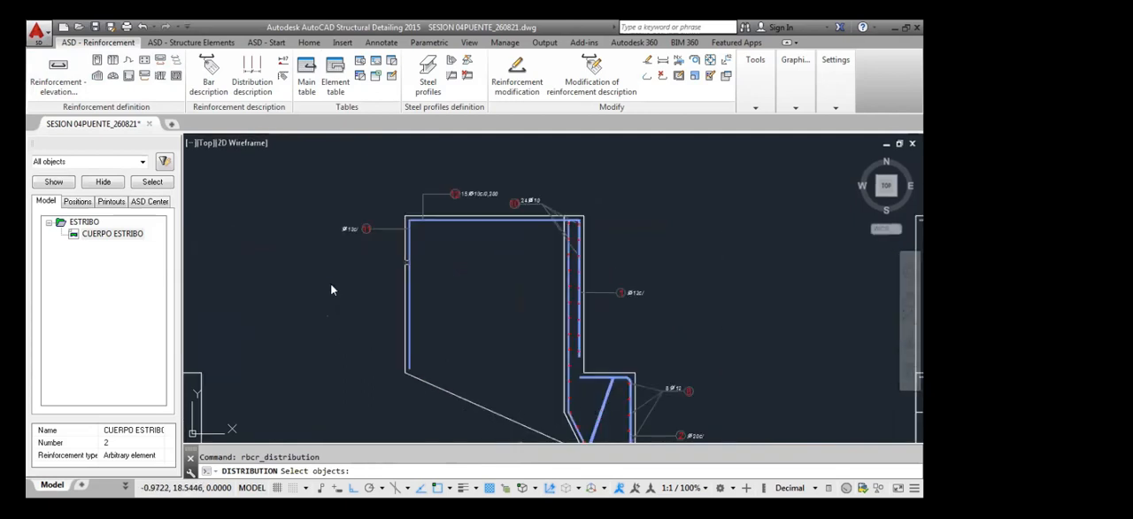
click(408, 262)
right_click(330, 284)
click(55, 88)
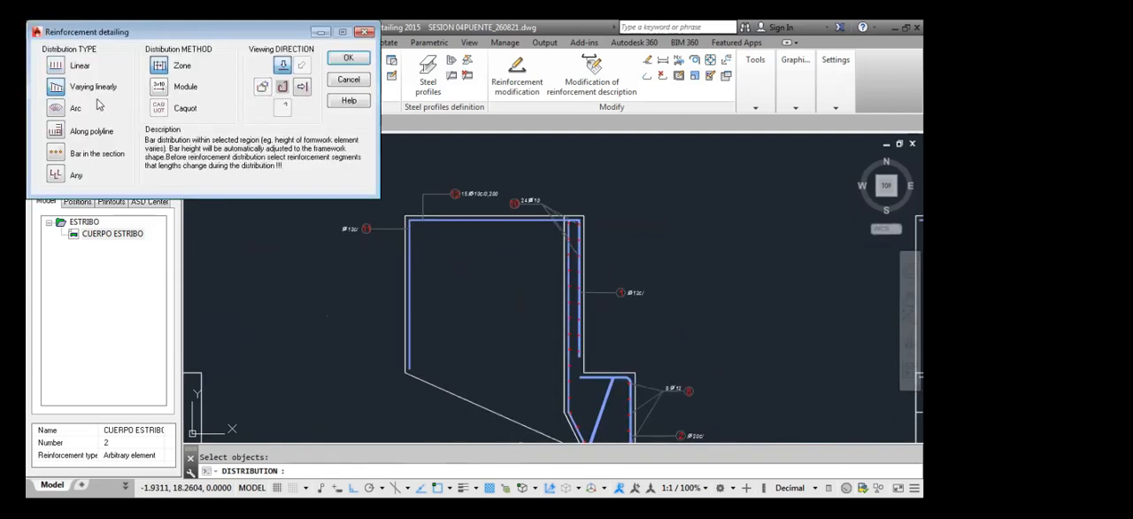
click(302, 86)
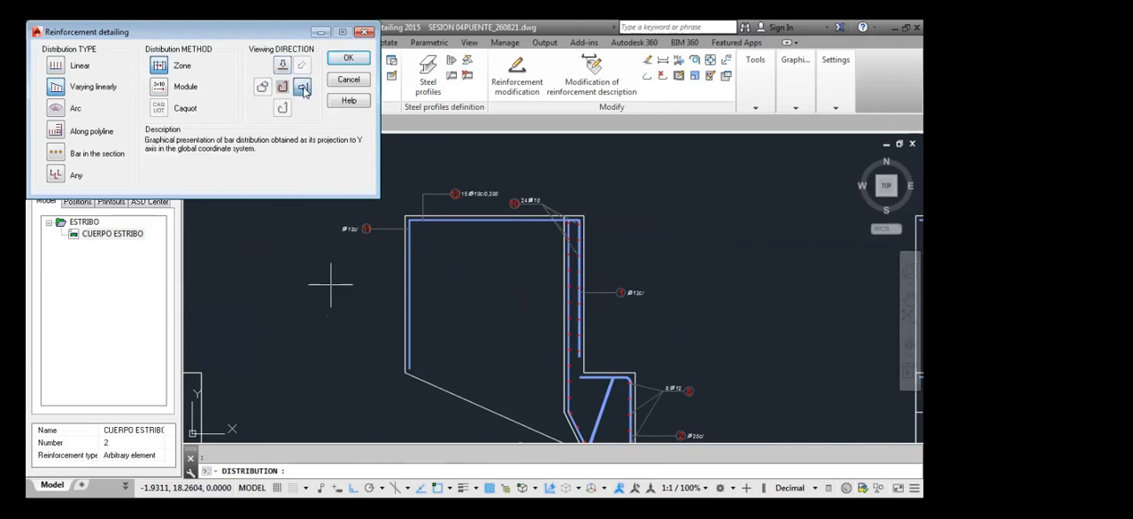
click(348, 58)
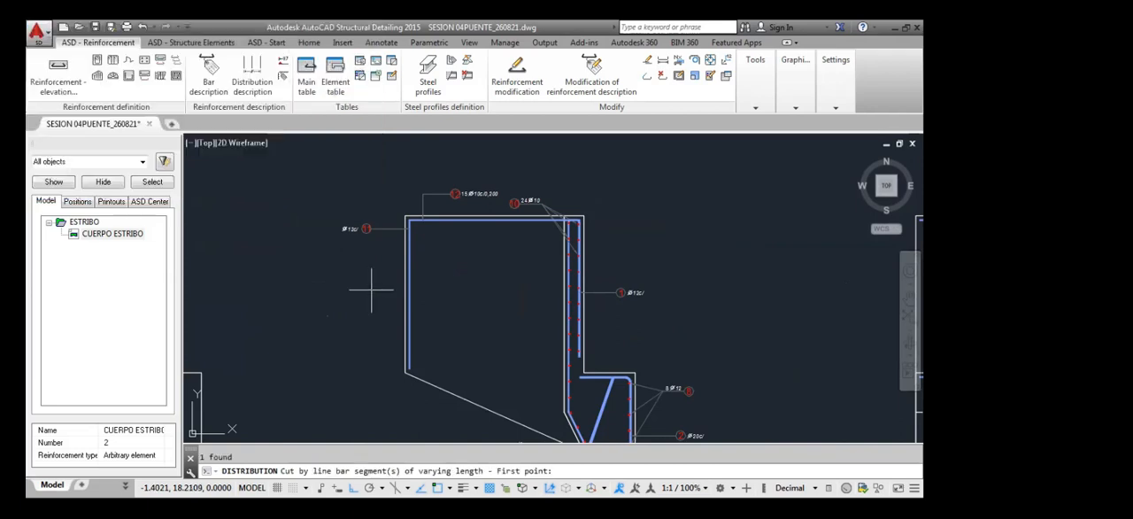
Cut across the outer vertical bar with a line to mark it as the segment of varying length
scroll(372, 289, up, 6)
click(382, 280)
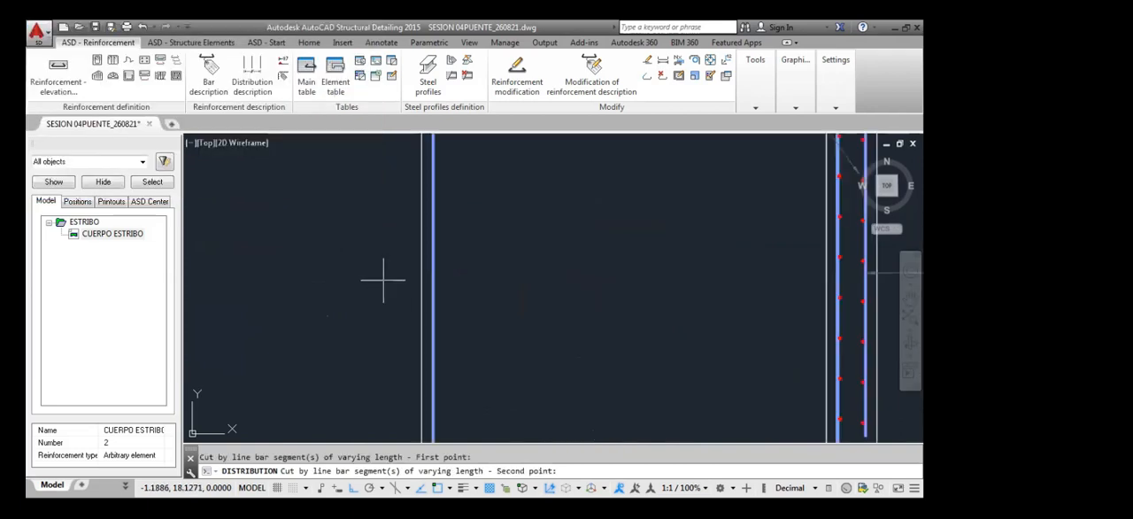
click(492, 279)
Outline the distribution region through the approach wall's corners and sloped lower edge in the section holding the horizontal bars
scroll(467, 296, down, 6)
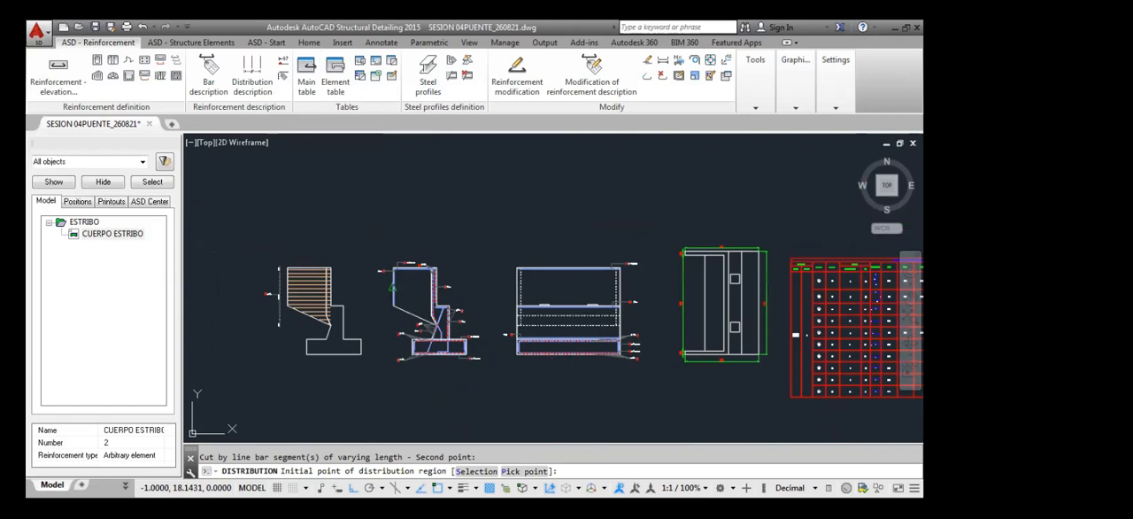
scroll(280, 267, up, 5)
click(354, 271)
scroll(466, 287, down, 2)
scroll(587, 282, up, 3)
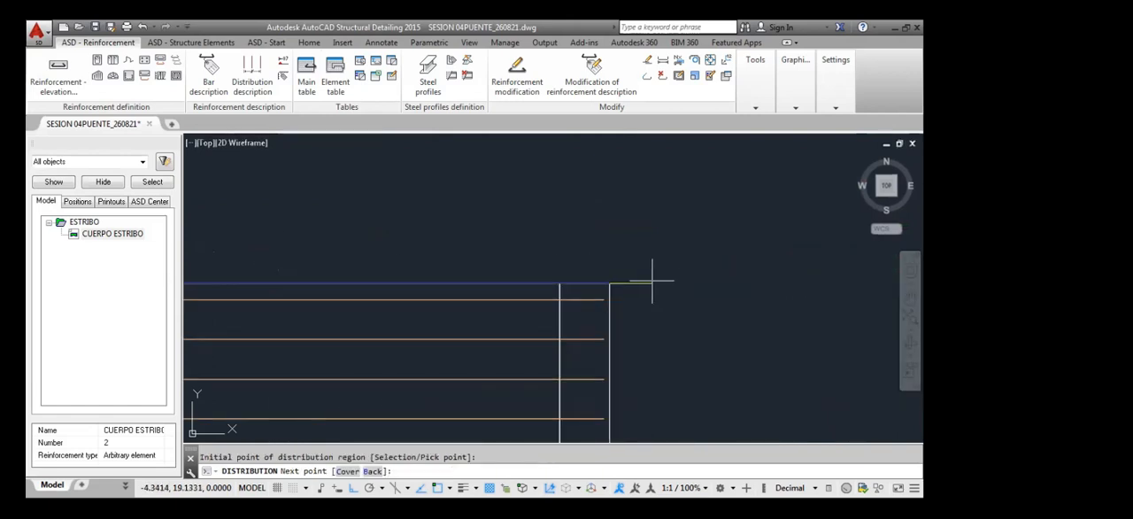
click(608, 283)
scroll(587, 291, down, 3)
scroll(576, 337, up, 3)
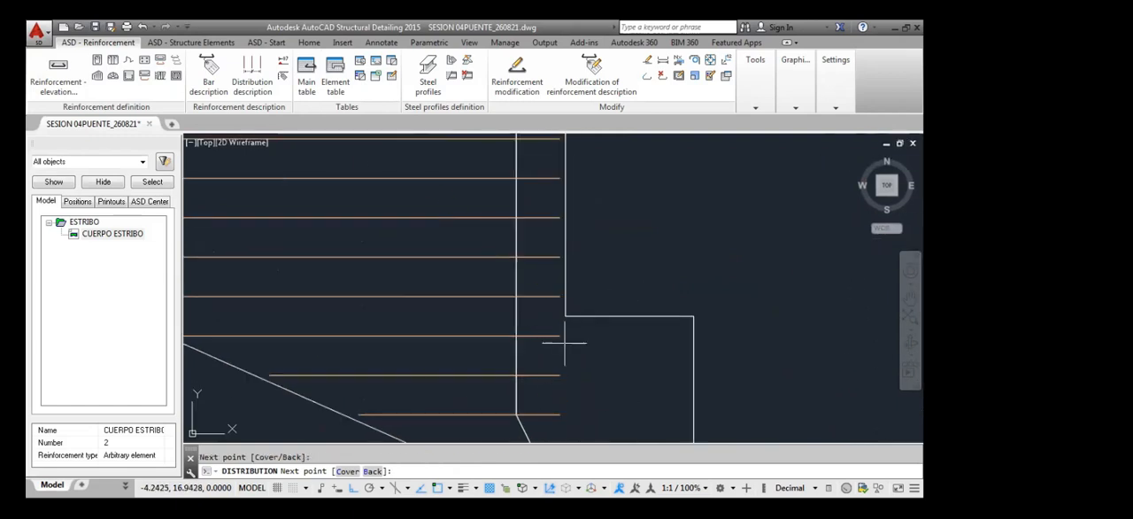
scroll(556, 247, up, 1)
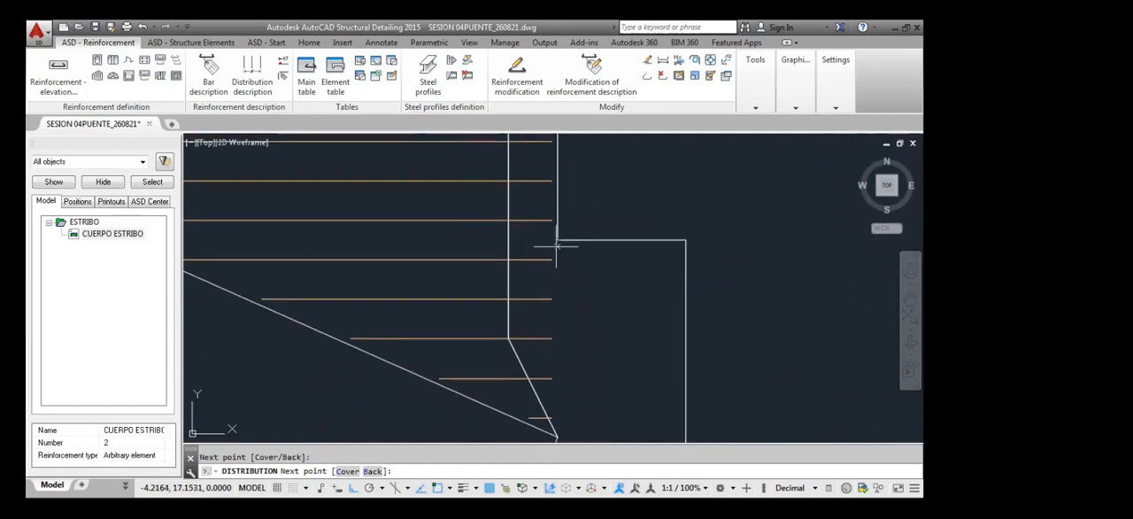
scroll(556, 246, down, 1)
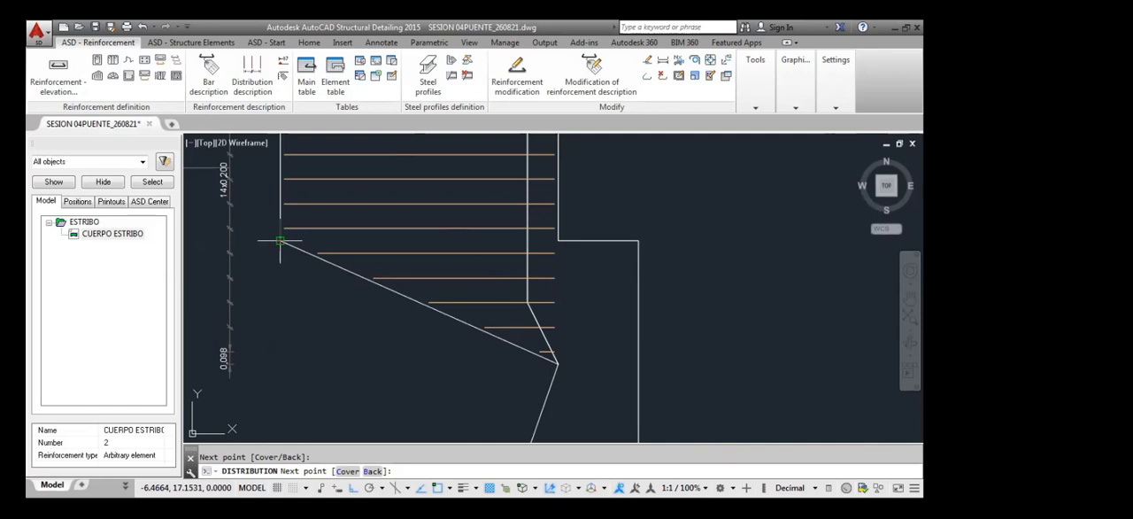
scroll(280, 241, down, 4)
scroll(273, 299, up, 5)
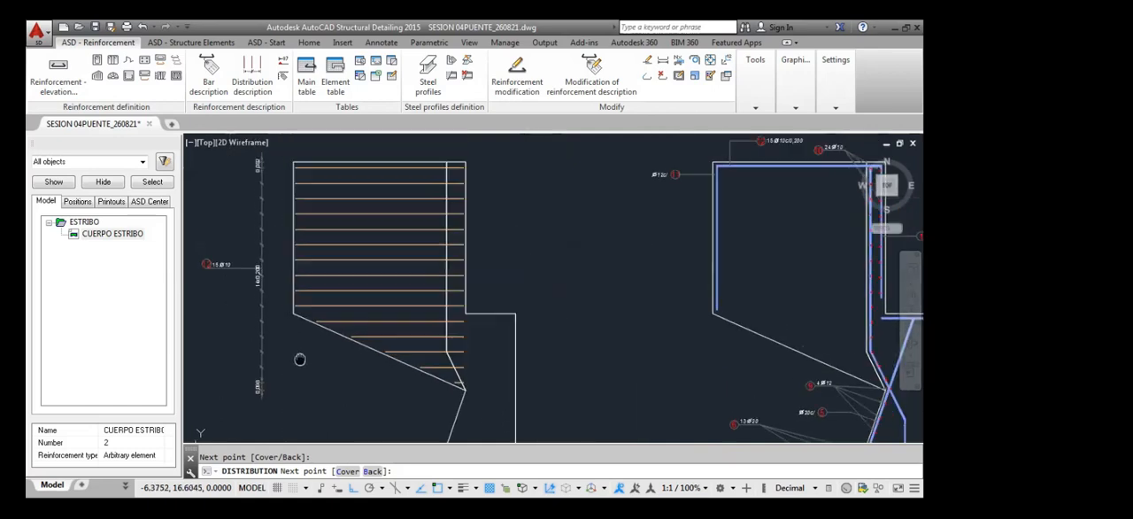
key(Return)
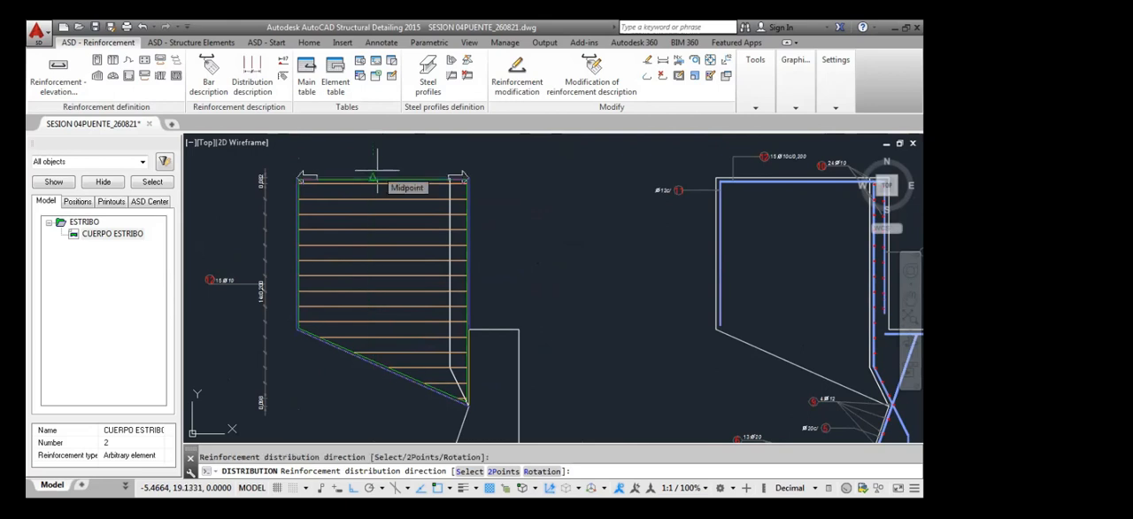
Distribute the vertical bars along the wall's upper edge in one zone at 0.2 m spacing
click(377, 173)
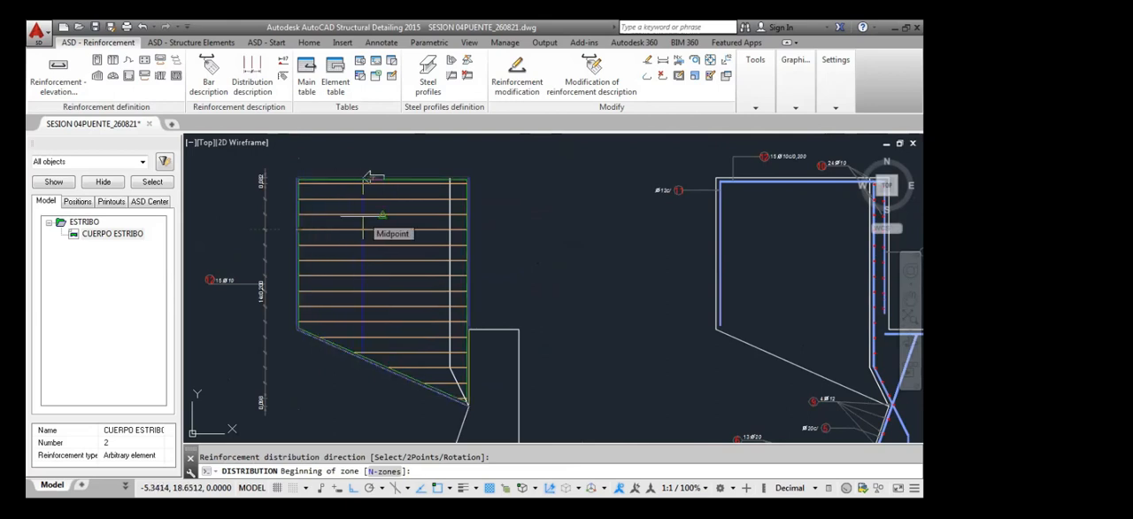
text(N)
key(Return)
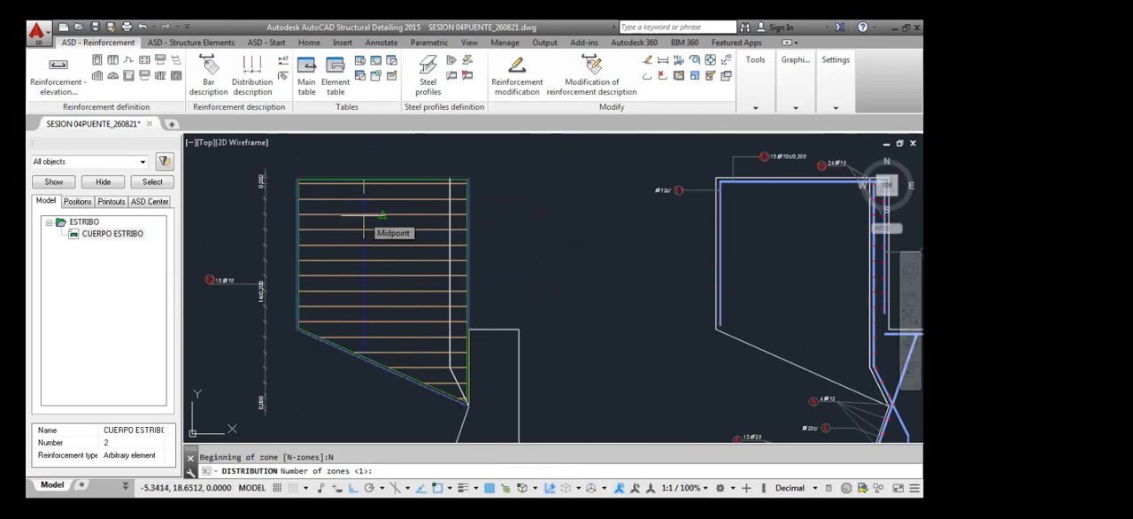
text(1)
key(Return)
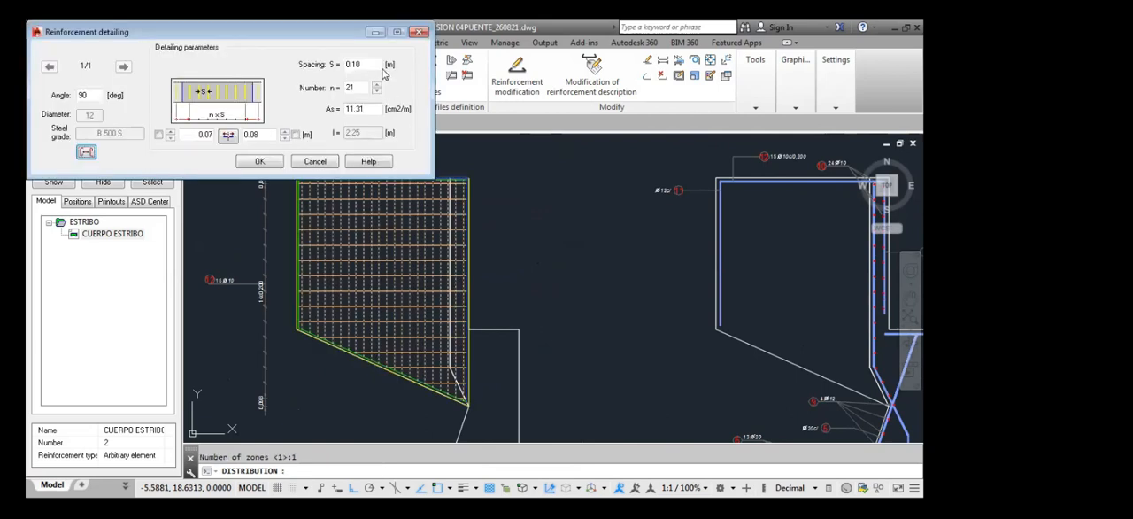
key(BackSpace)
text(.2)
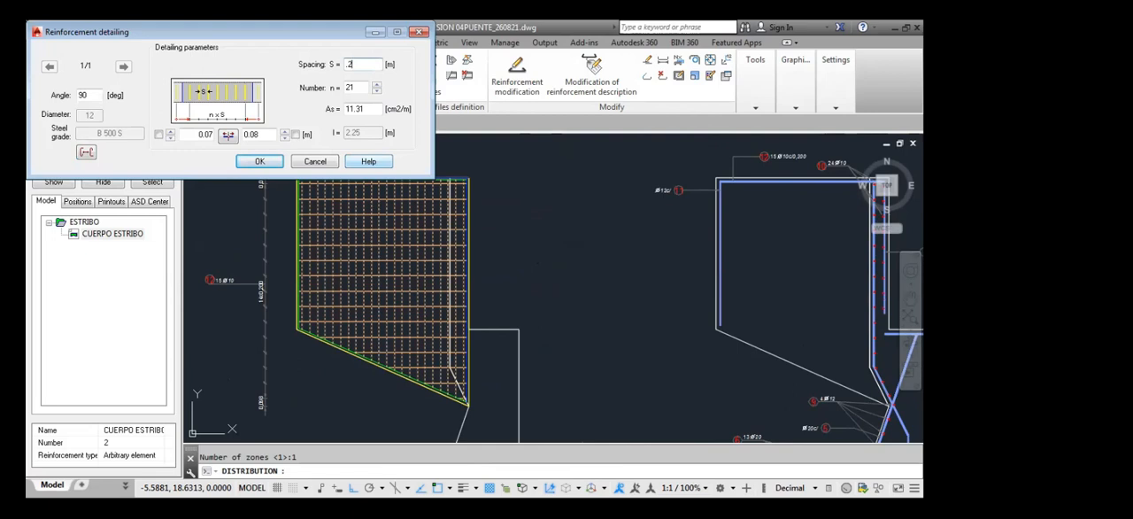
click(260, 161)
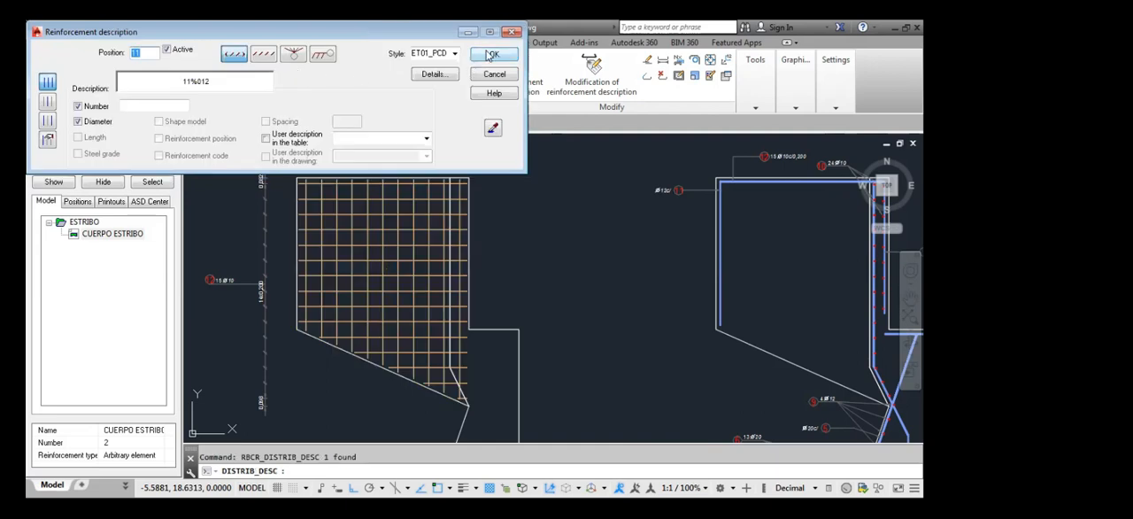
Accept the vertical bars' description with number and diameter, and place the distribution line and description above the approach wall
click(354, 163)
middle_drag(372, 158, 371, 181)
scroll(371, 182, up, 2)
scroll(372, 181, up, 2)
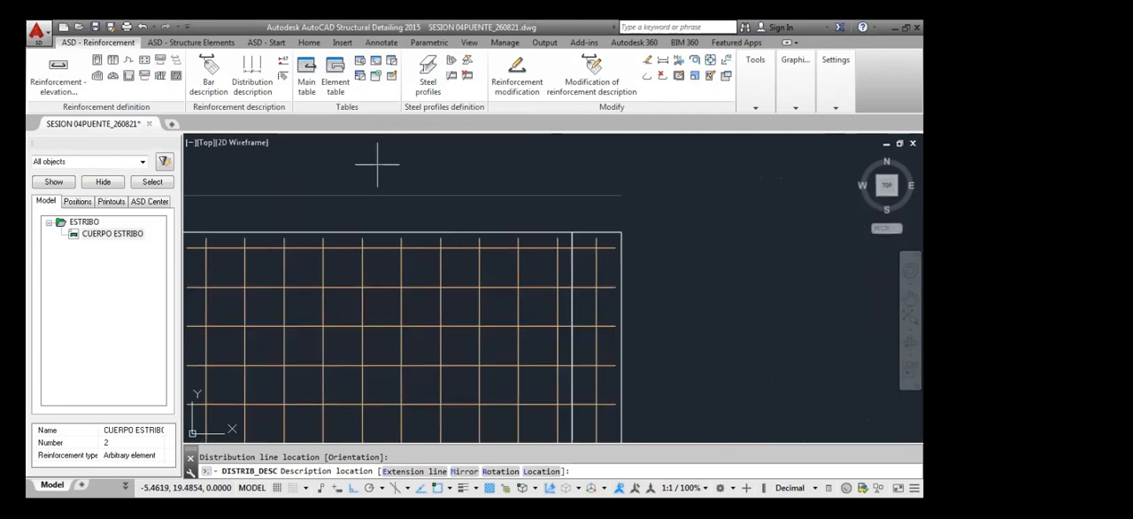
click(443, 162)
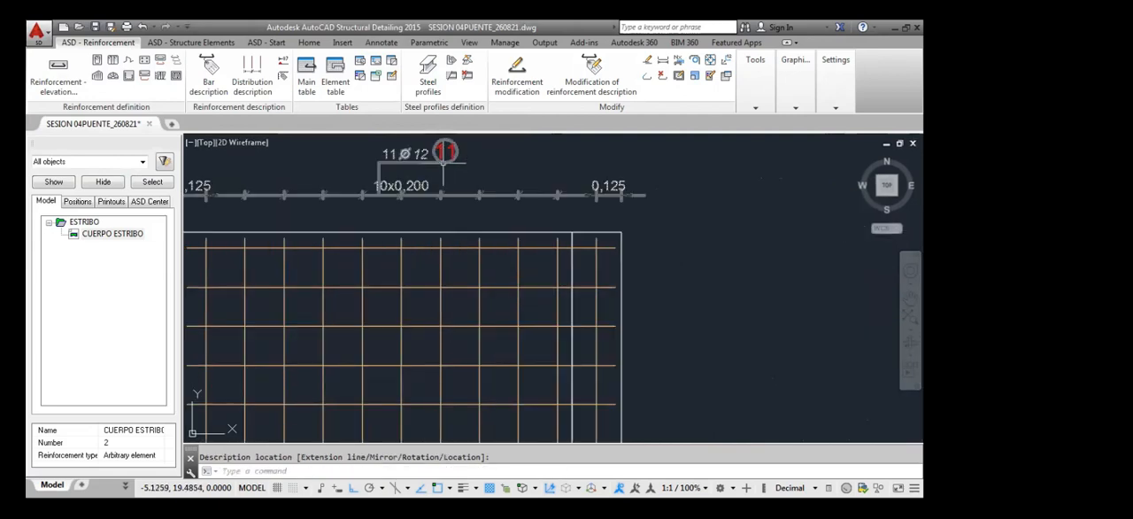
scroll(439, 254, down, 4)
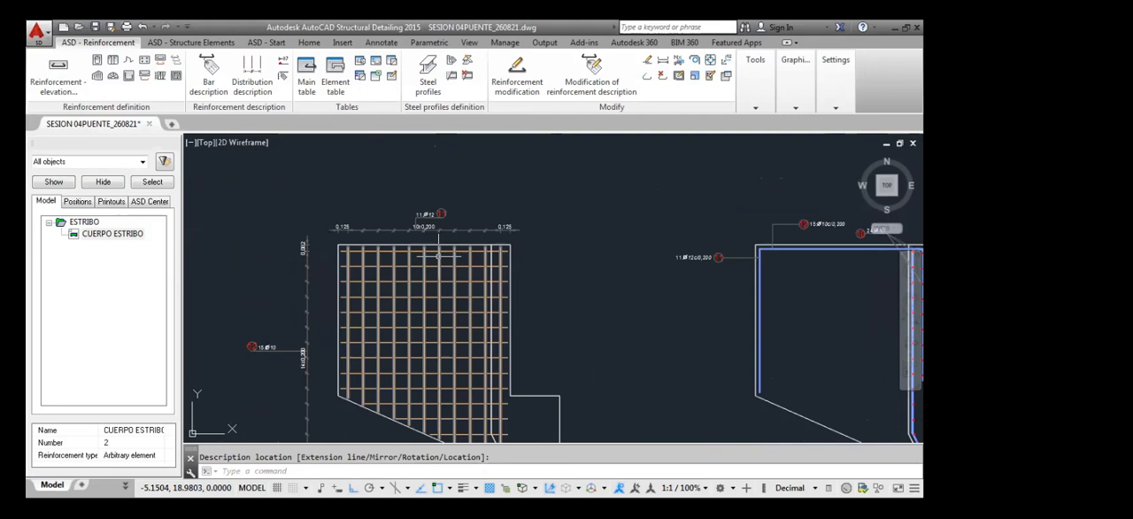
scroll(429, 272, down, 4)
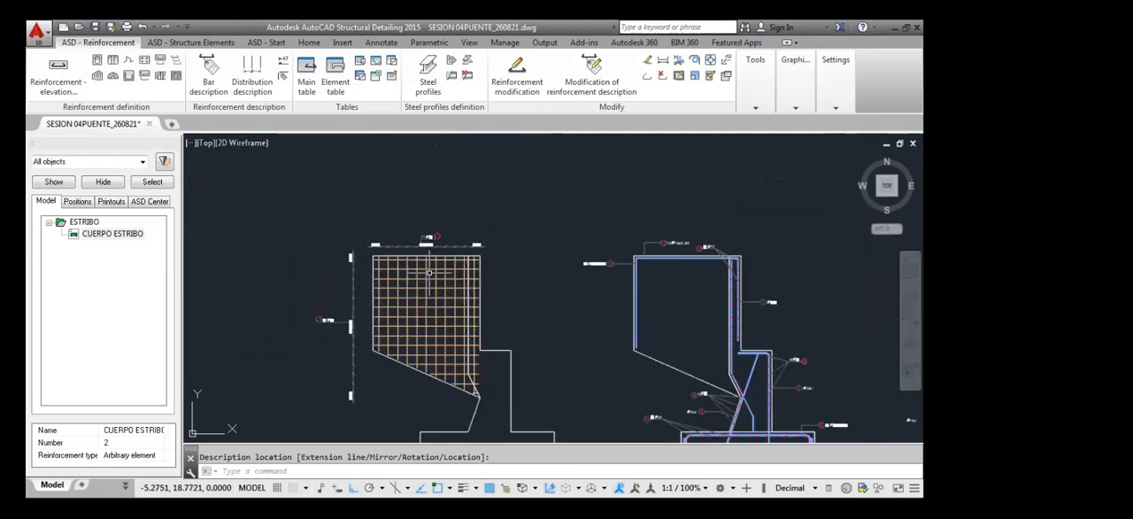
scroll(435, 362, up, 7)
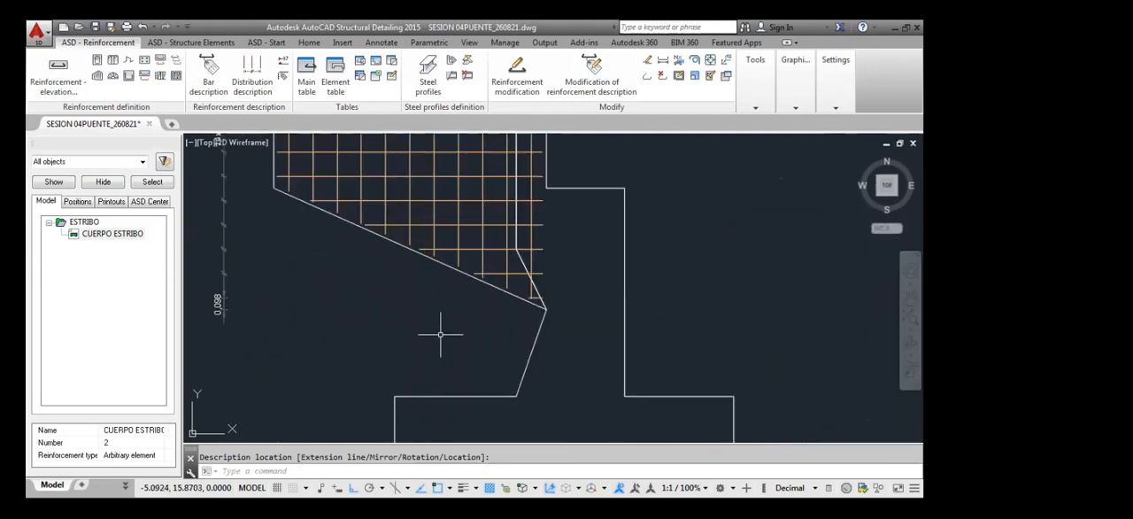
scroll(442, 328, down, 5)
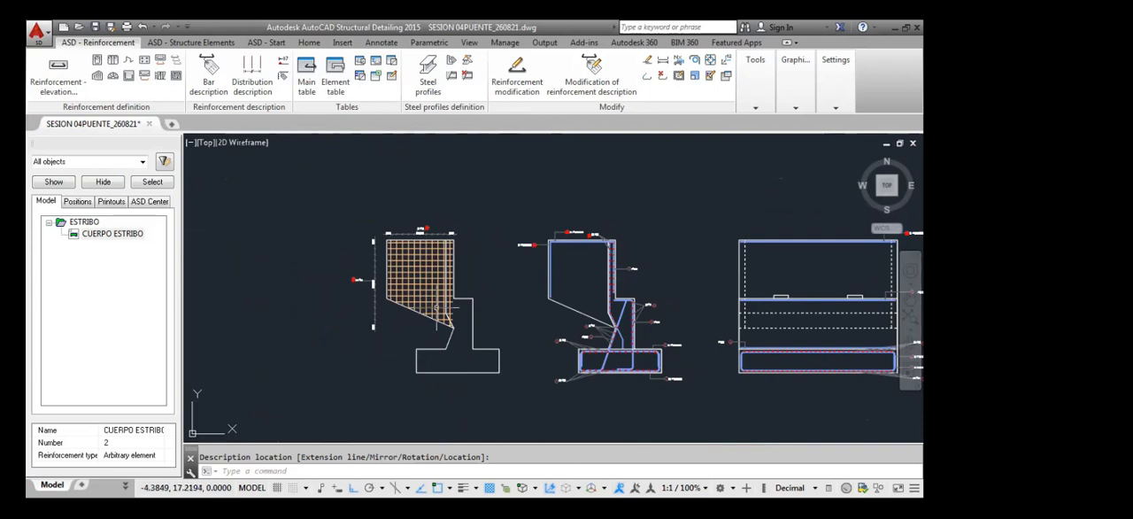
click(104, 235)
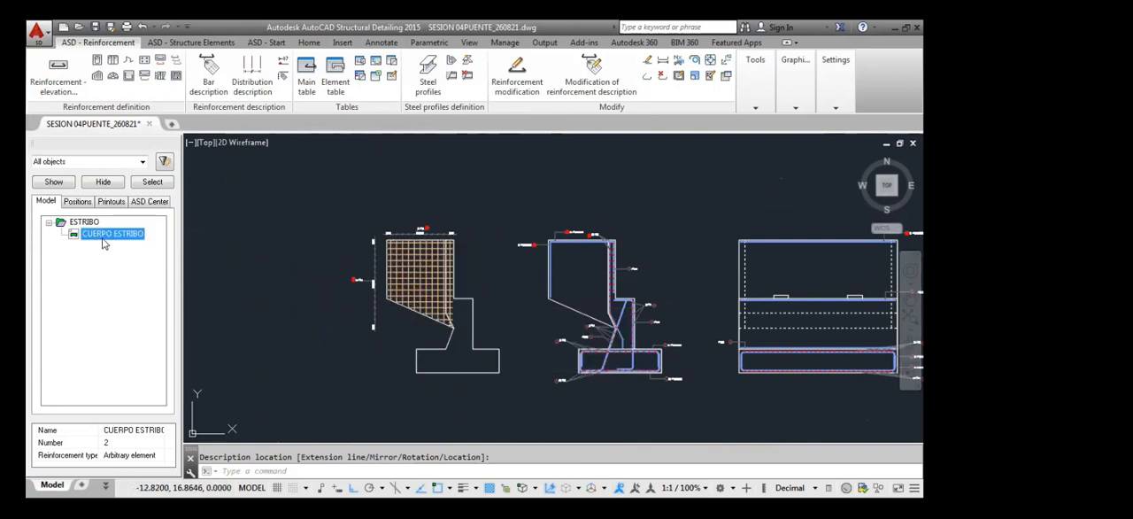
double_click(88, 222)
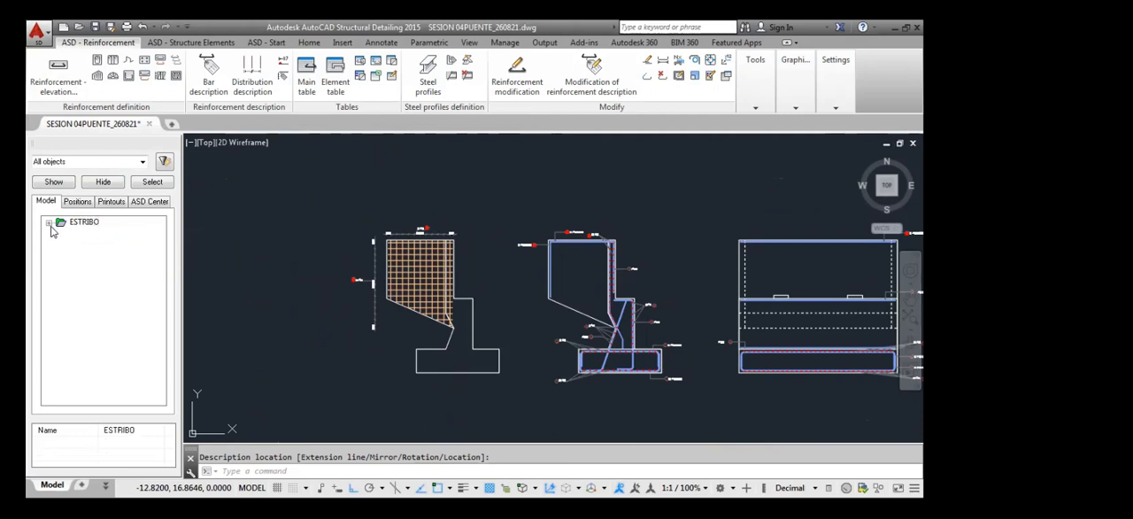
click(85, 223)
click(50, 223)
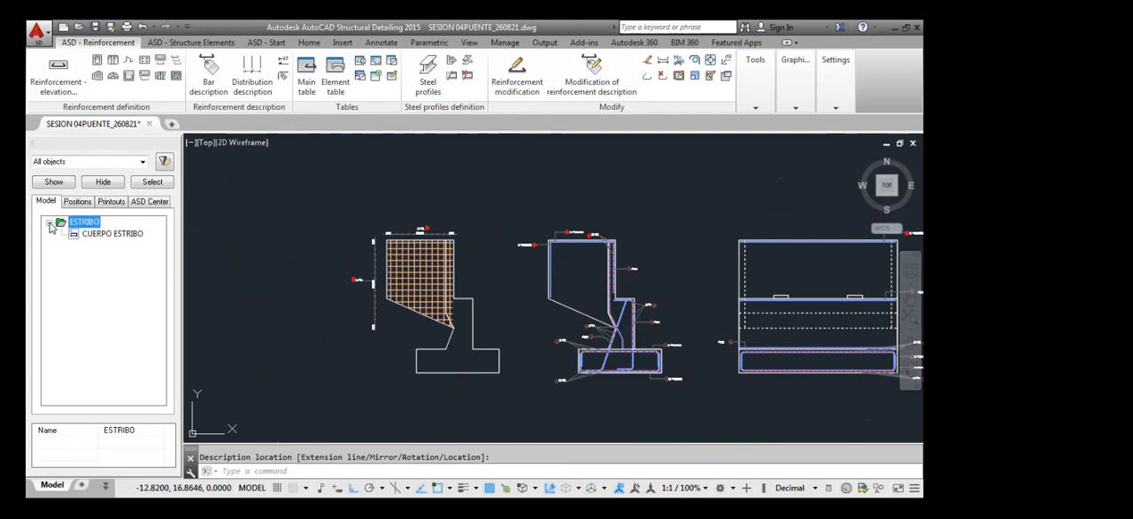
click(115, 257)
right_click(113, 274)
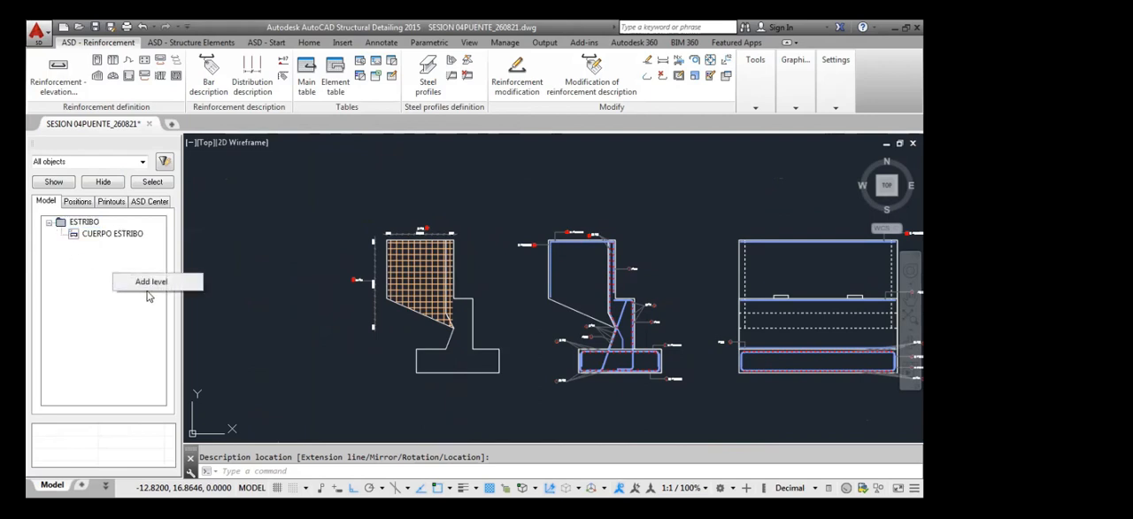
click(150, 284)
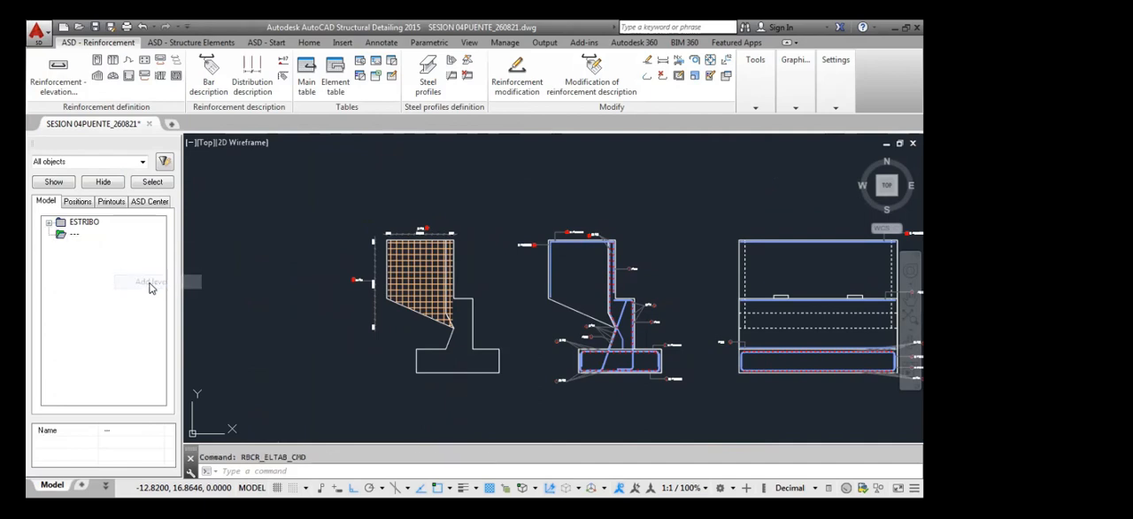
click(66, 234)
right_click(65, 235)
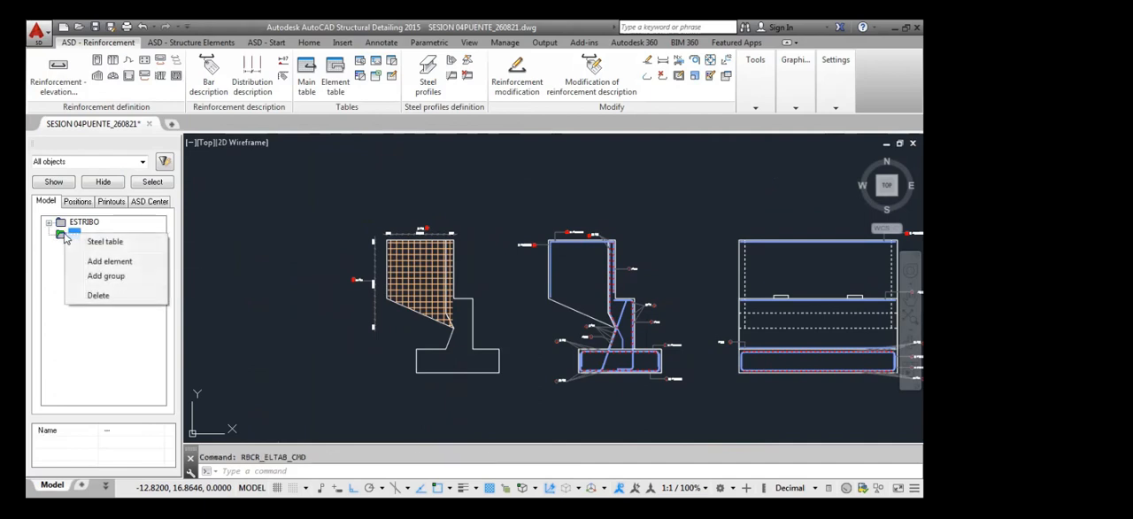
click(110, 295)
Add an element named ALERO ESTRIBO with a multiple of 8 under the ESTRIBO level
click(92, 228)
right_click(92, 227)
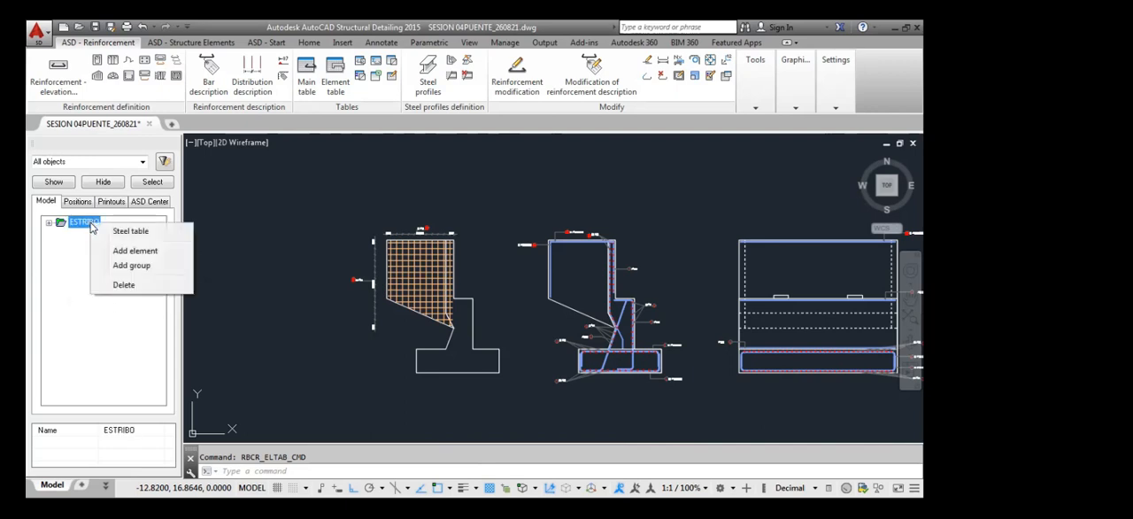
click(129, 253)
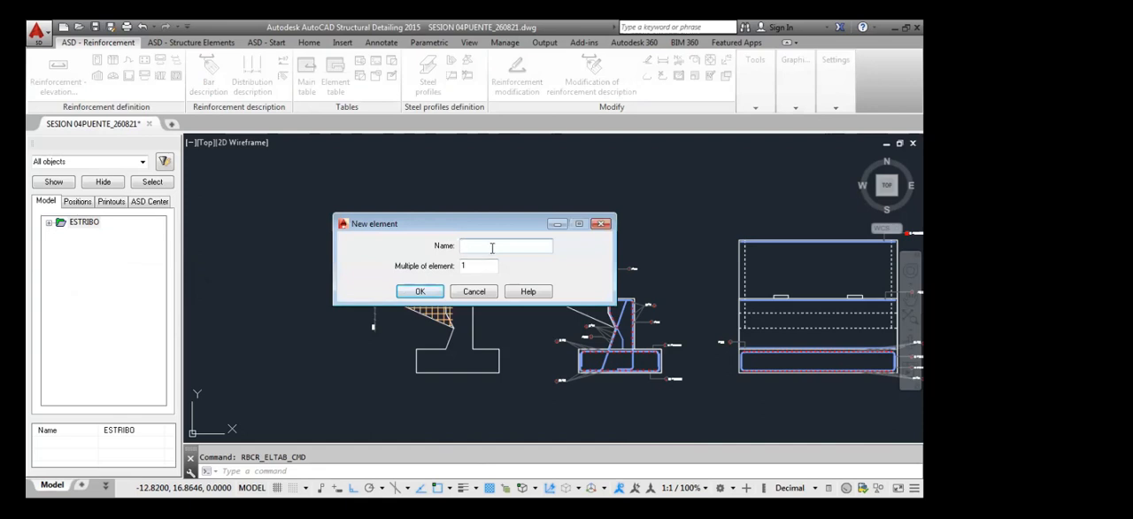
text(ALERO ESTRIBO)
drag(483, 268, 443, 275)
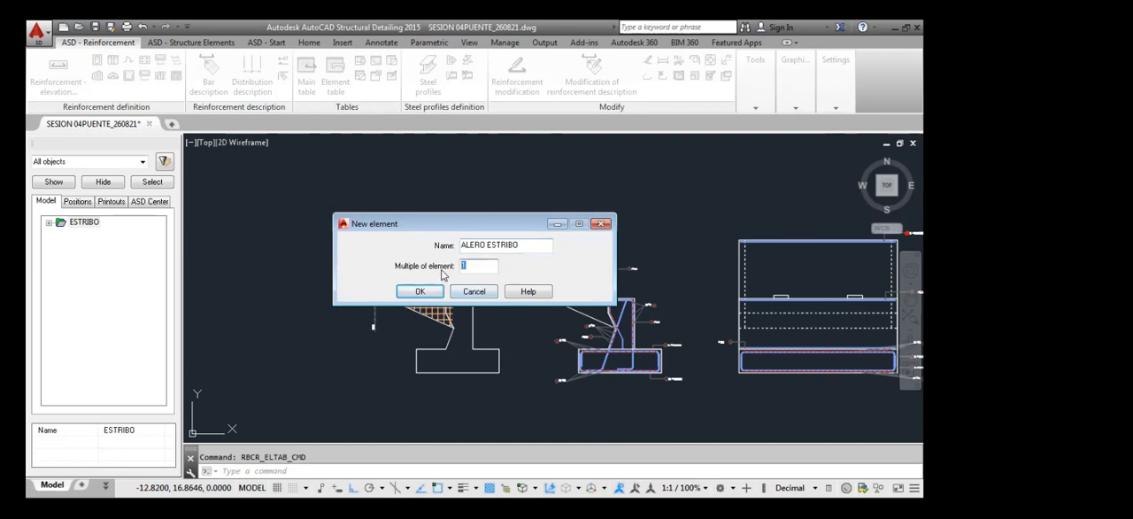
text(8)
click(421, 296)
click(421, 294)
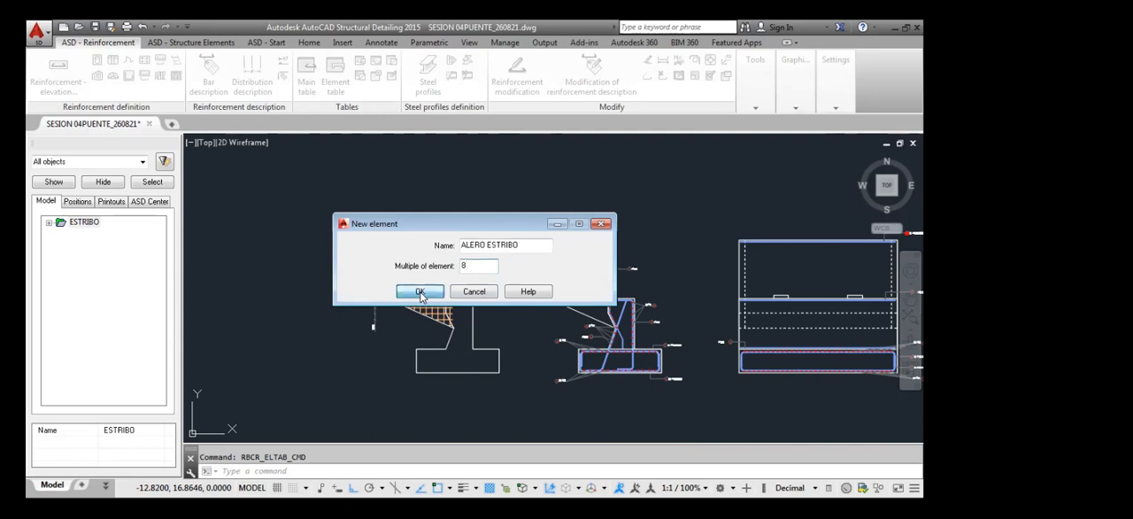
Assign the approach wall's distributed reinforcement and its horizontal and vertical section bars to the ALERO ESTRIBO element, and close the element manager
click(300, 186)
click(493, 371)
scroll(584, 226, up, 3)
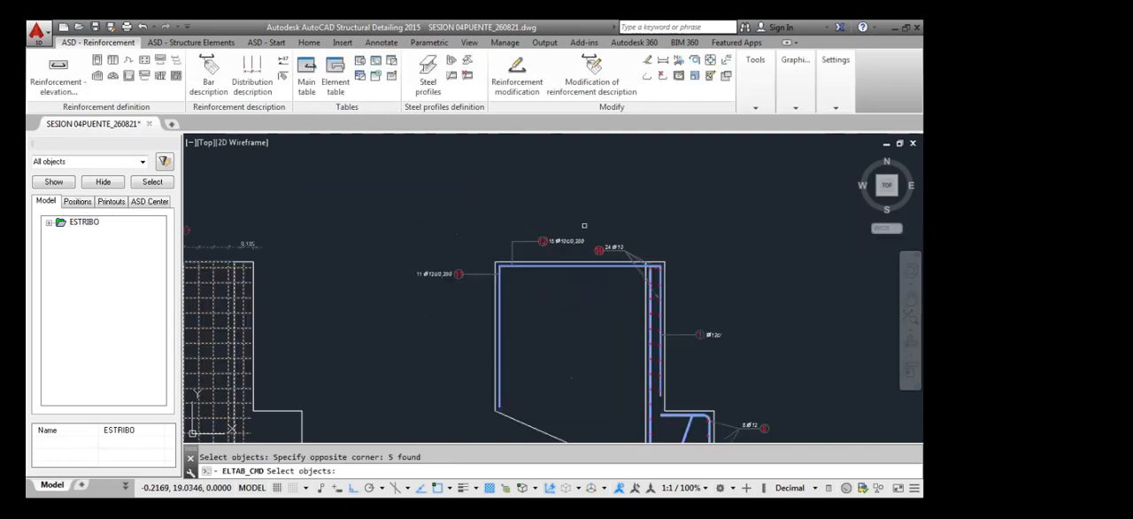
click(540, 265)
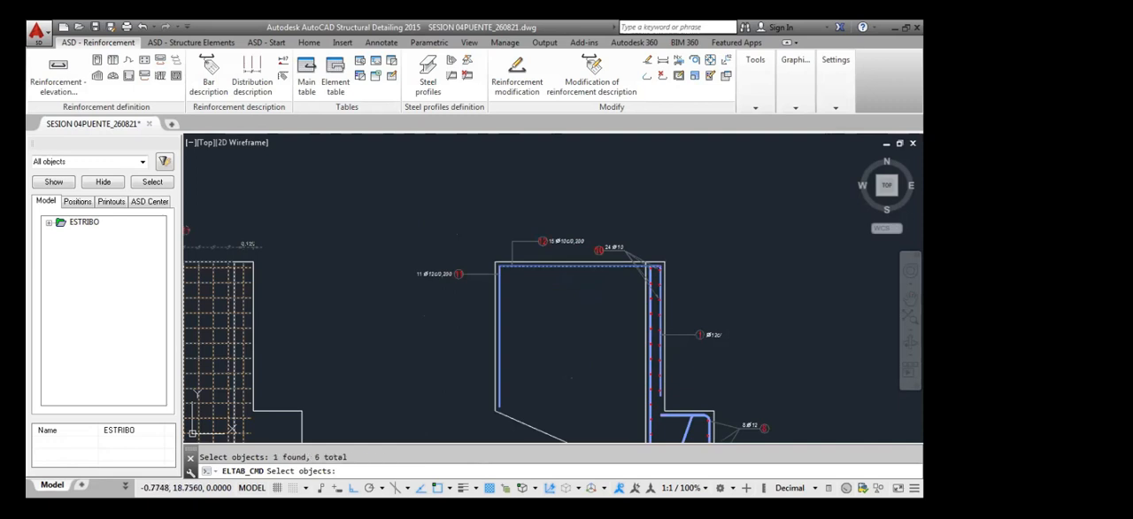
click(500, 301)
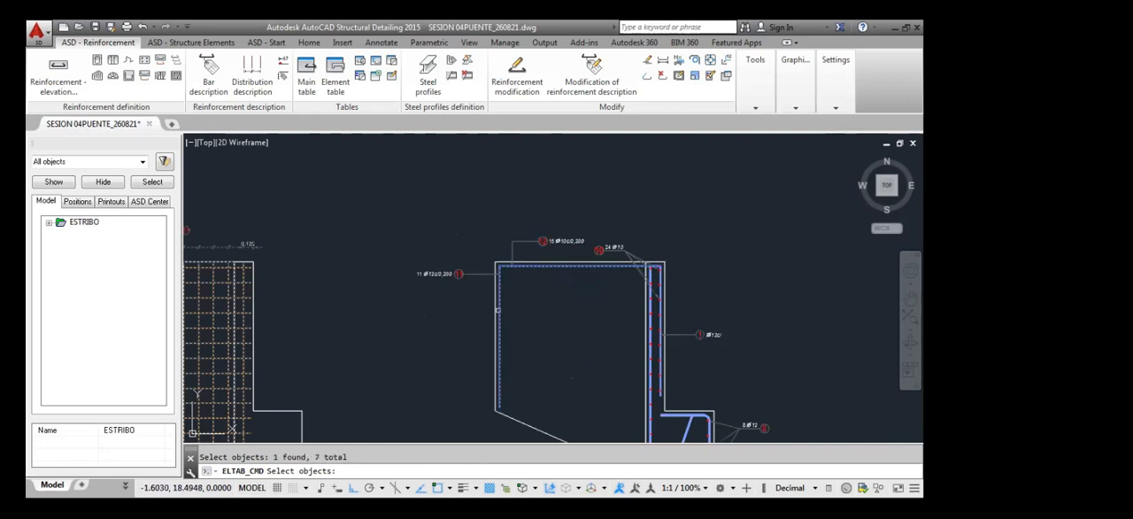
key(Return)
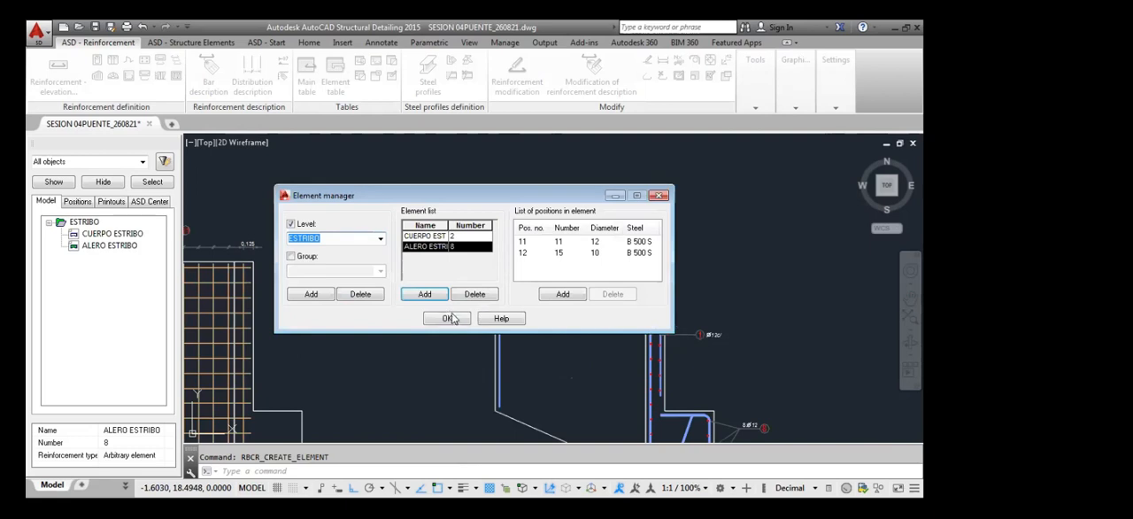
click(449, 318)
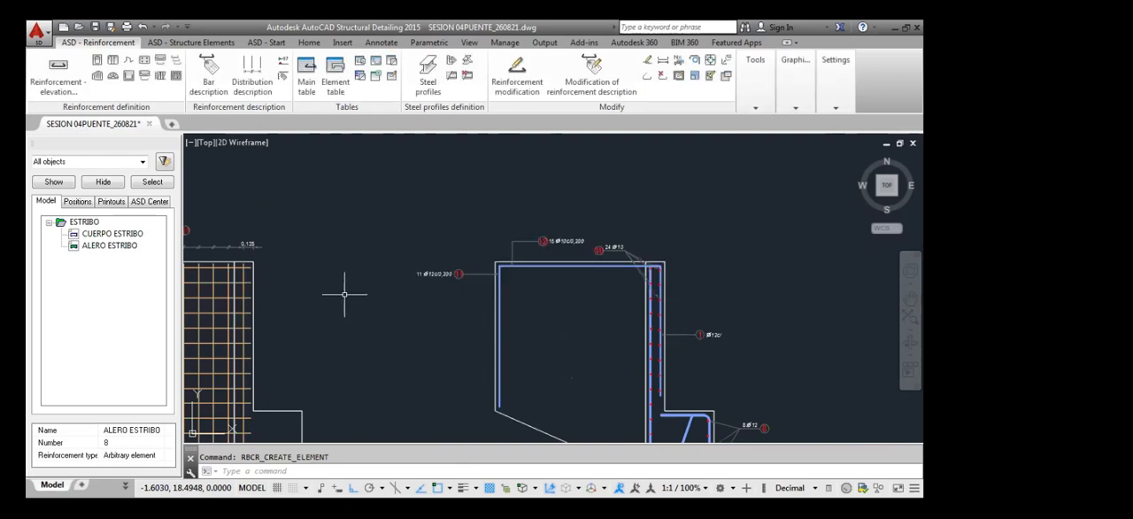
Generate the steel table for the ALERO ESTRIBO element and insert it just above the existing abutment steel table
scroll(354, 287, down, 3)
scroll(363, 275, down, 2)
click(109, 246)
right_click(112, 249)
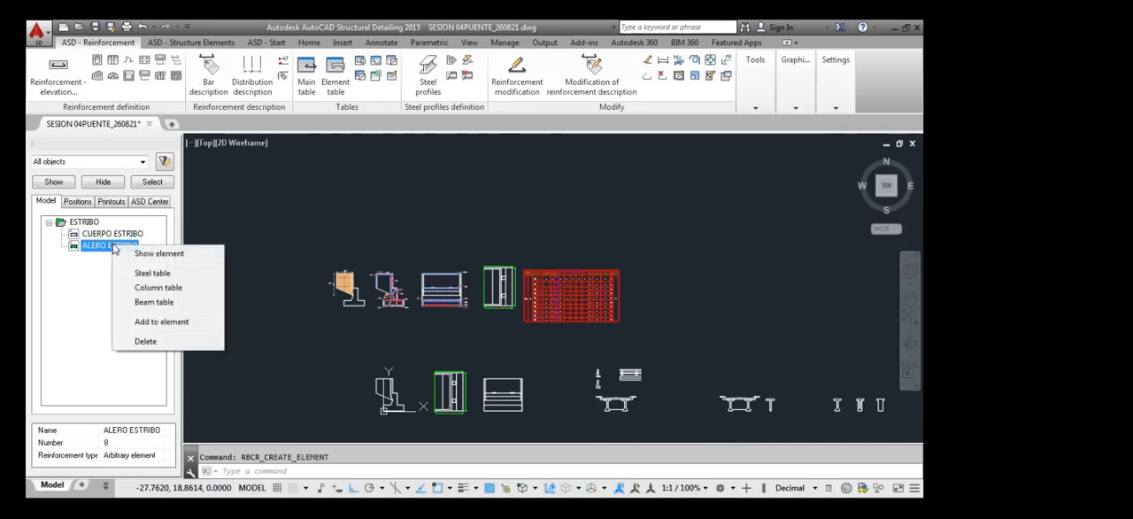
click(175, 276)
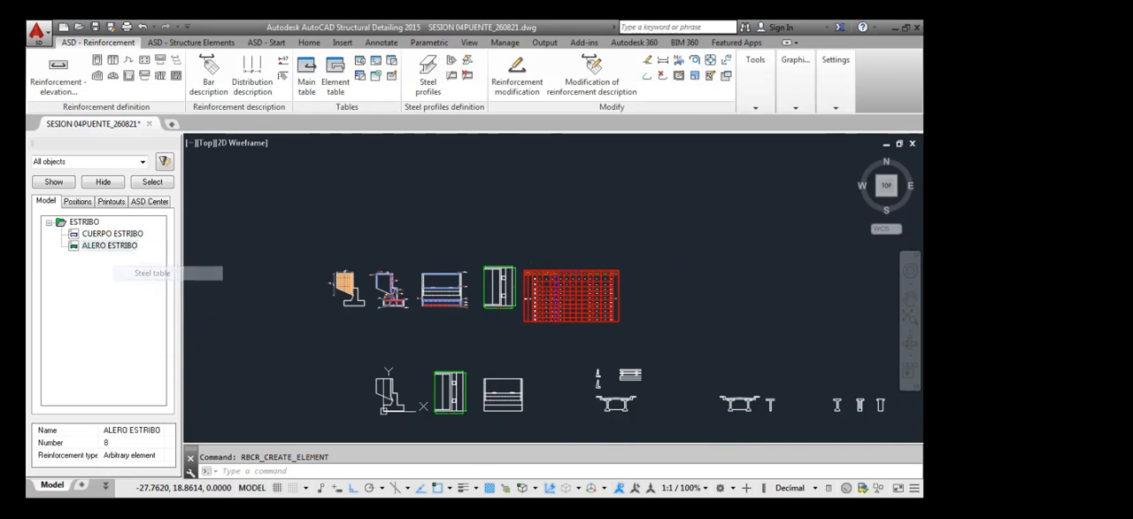
scroll(522, 272, up, 4)
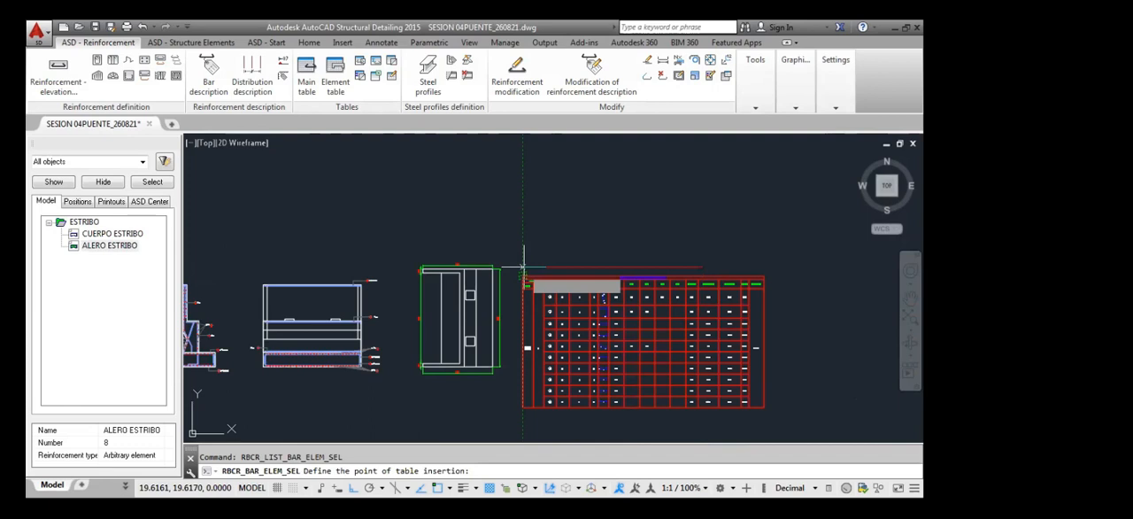
click(522, 265)
scroll(522, 265, up, 5)
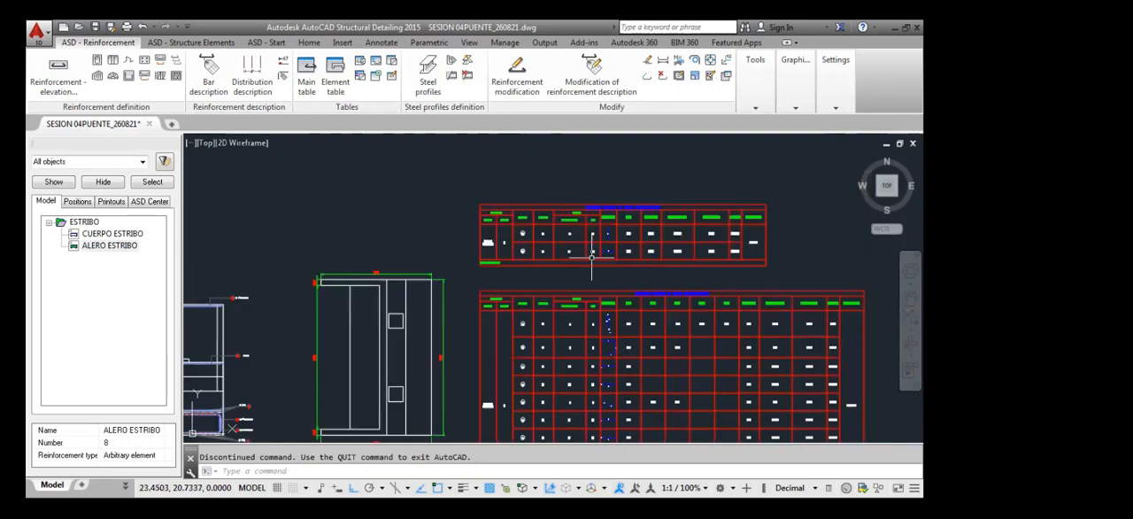
Examine the thin approach wall in the dimensioned abutment plan view and compare it with the reinforced sections
scroll(493, 223, down, 6)
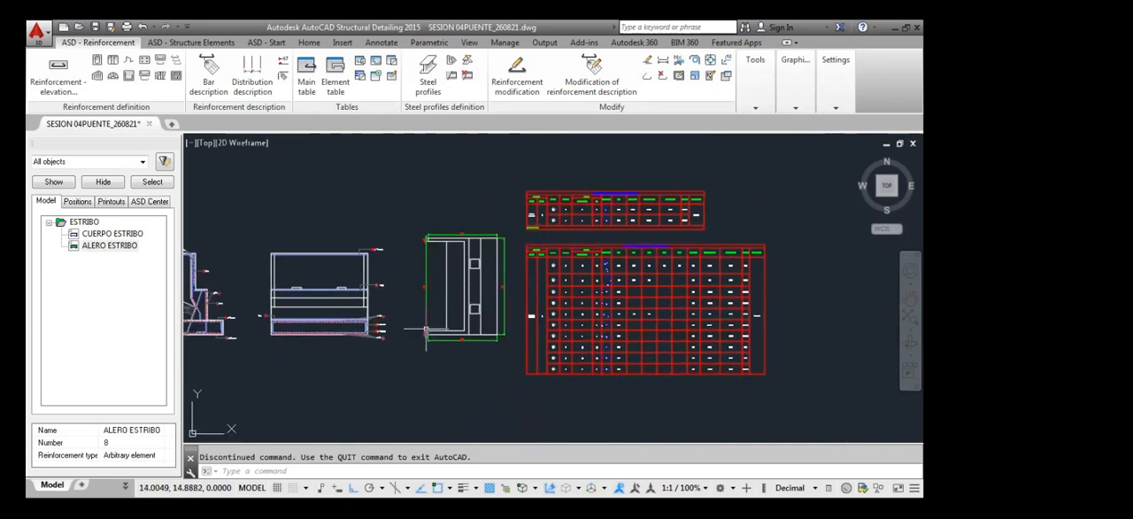
scroll(420, 323, up, 4)
scroll(475, 352, down, 4)
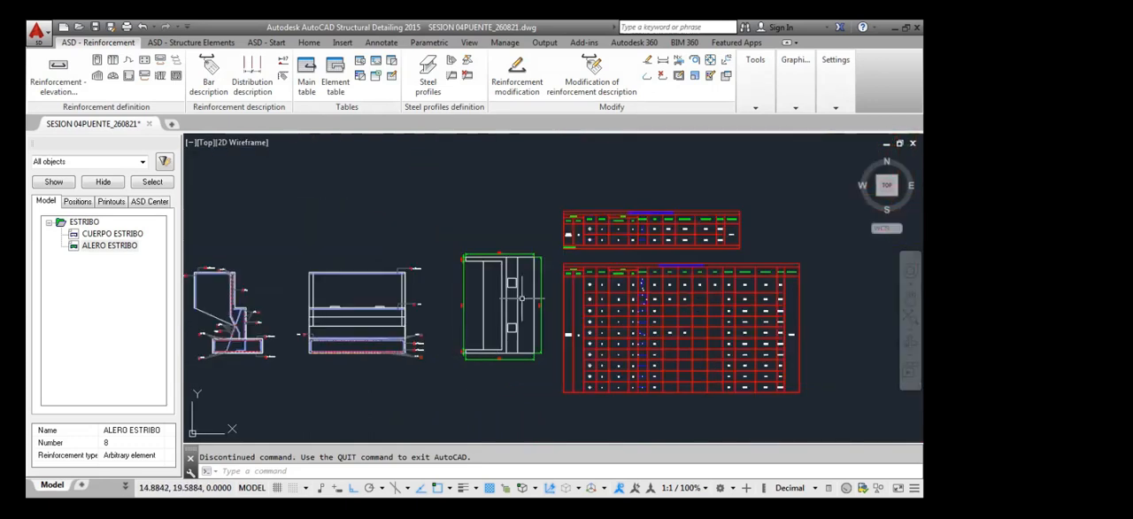
scroll(476, 325, up, 4)
middle_drag(475, 325, 500, 287)
scroll(576, 226, down, 4)
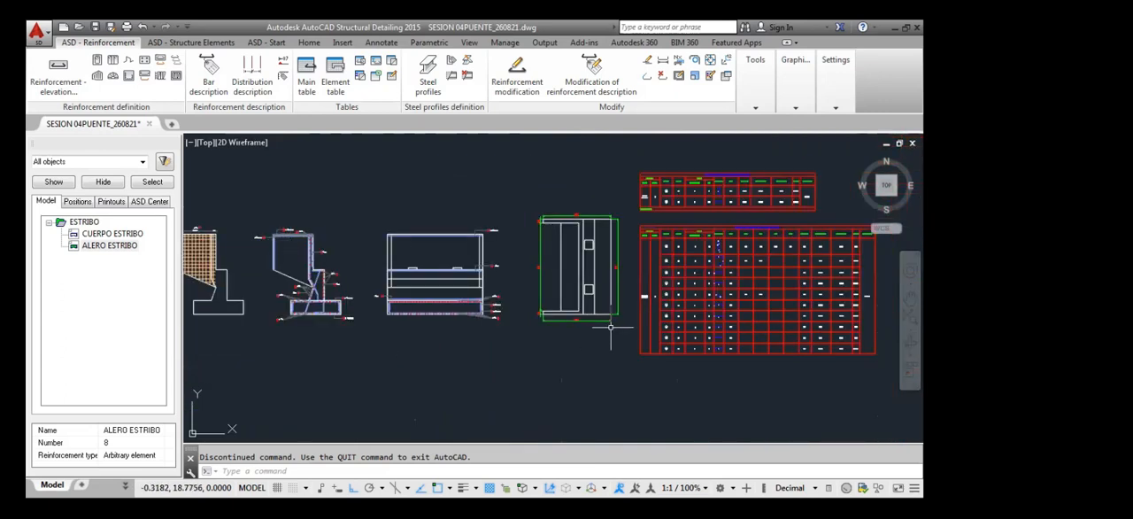
scroll(547, 315, up, 5)
scroll(548, 314, up, 1)
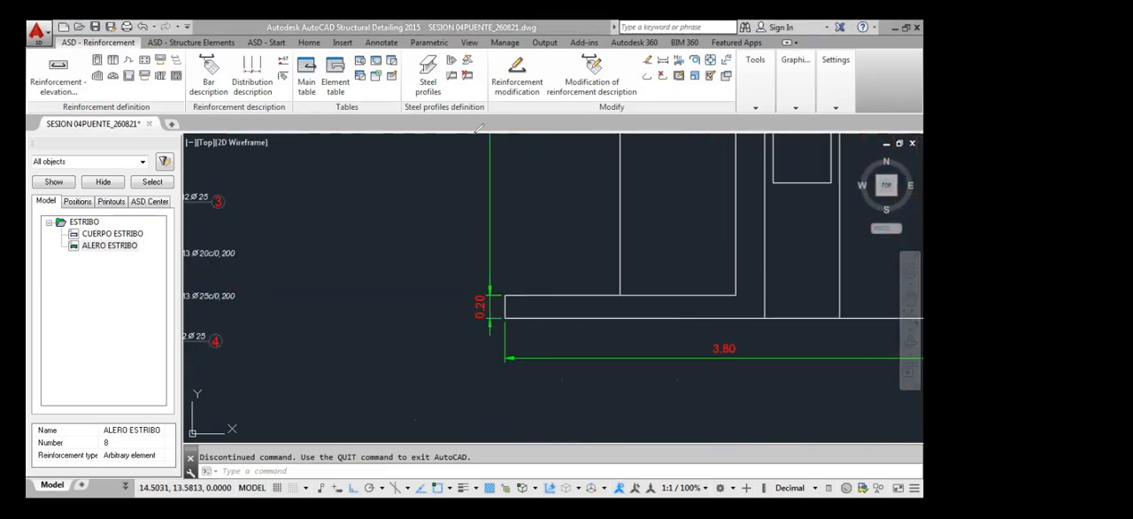
mouse_move(508, 312)
mouse_down()
mouse_move(794, 326)
mouse_move(854, 311)
mouse_move(828, 314)
mouse_up()
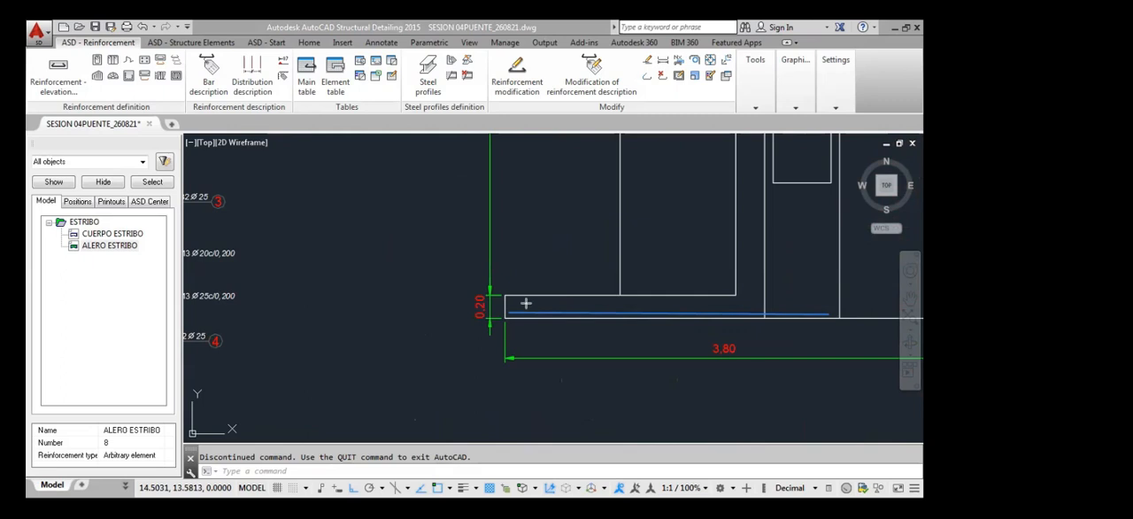
drag(512, 299, 827, 298)
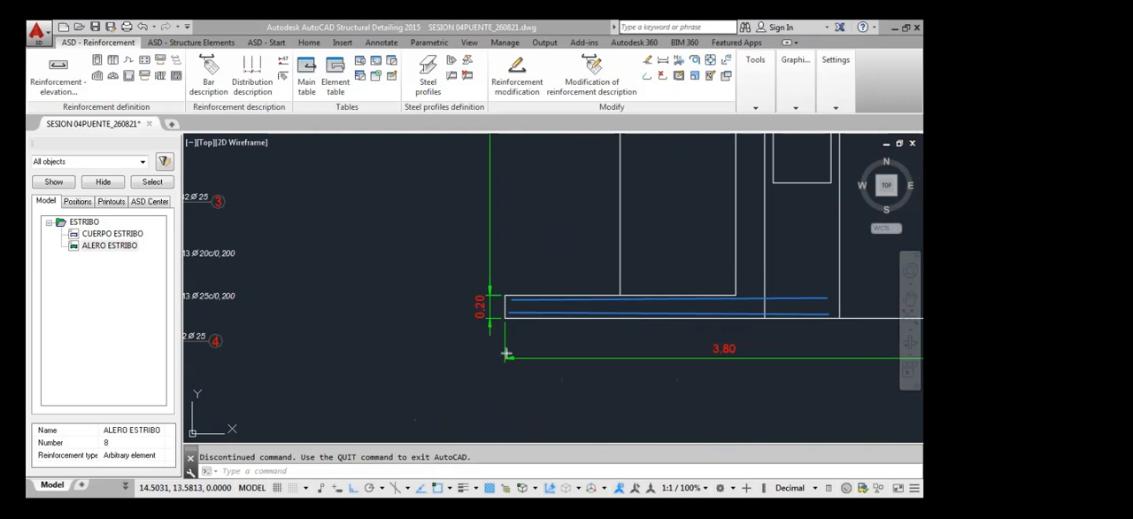
click(643, 123)
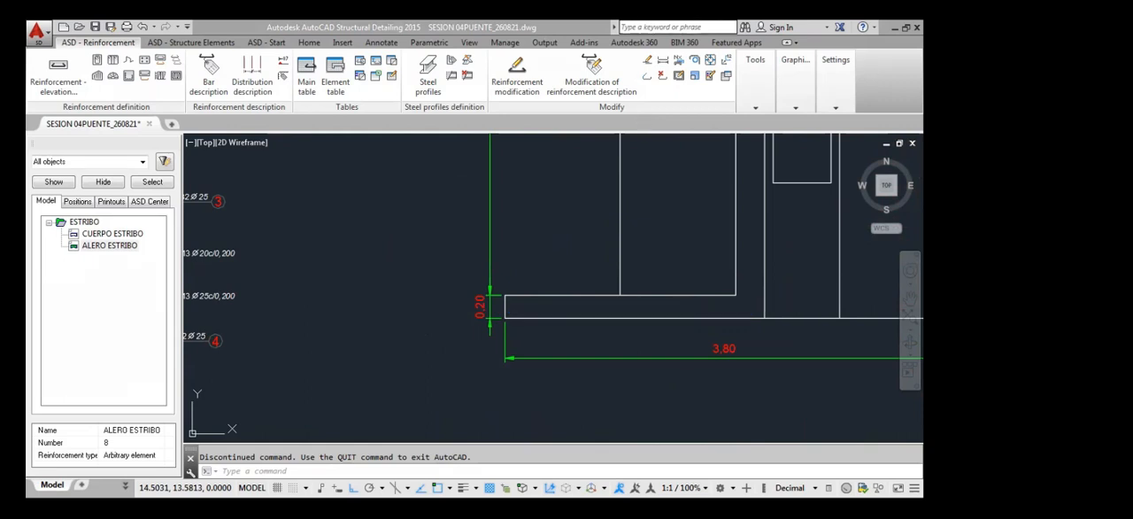
scroll(524, 281, down, 10)
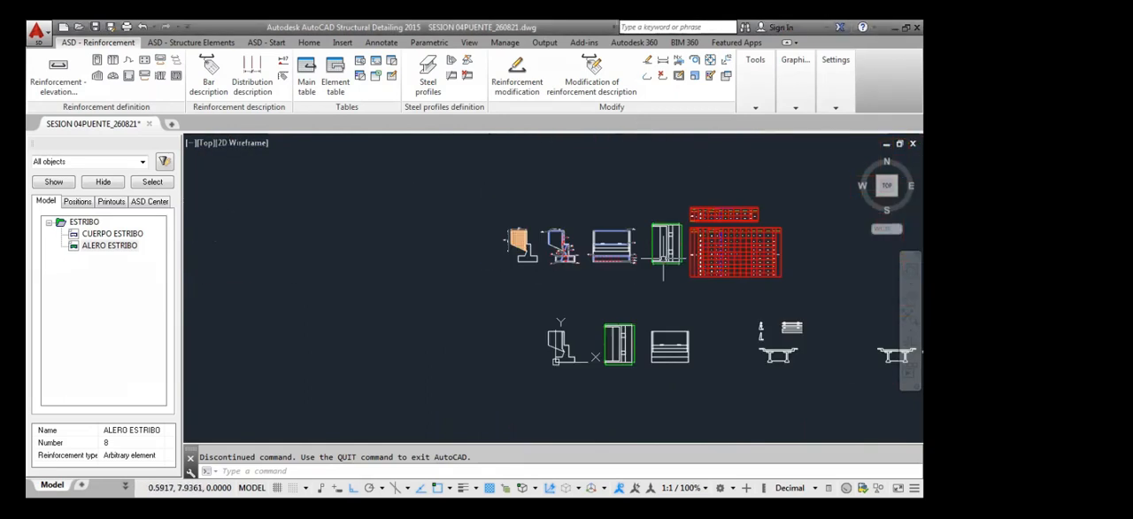
scroll(525, 282, up, 4)
middle_drag(654, 309, 518, 381)
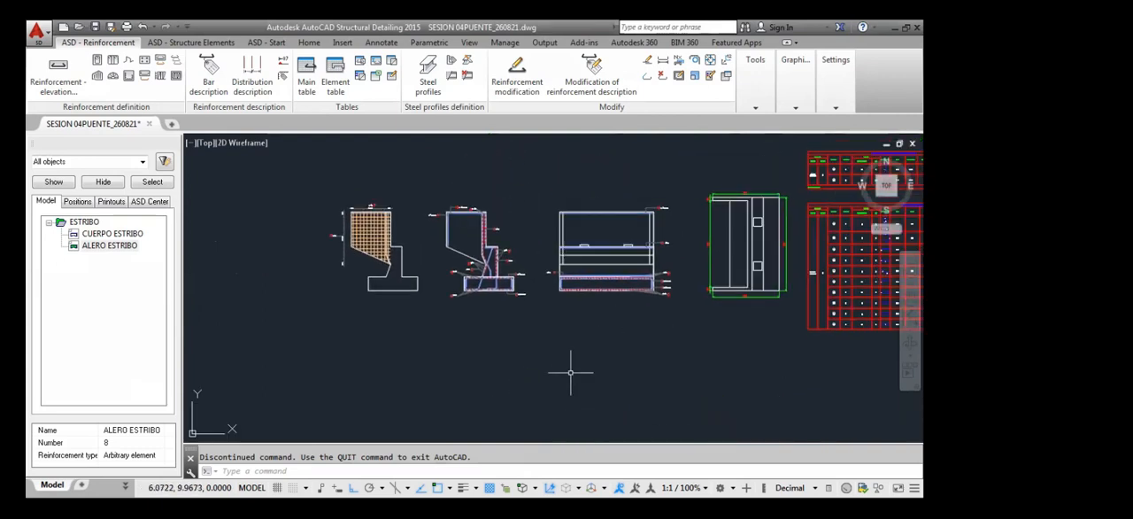
scroll(583, 326, down, 3)
Examine the bar lengths, piece weights and total mass in the ALERO ESTRIBO and abutment body steel tables
scroll(658, 309, up, 8)
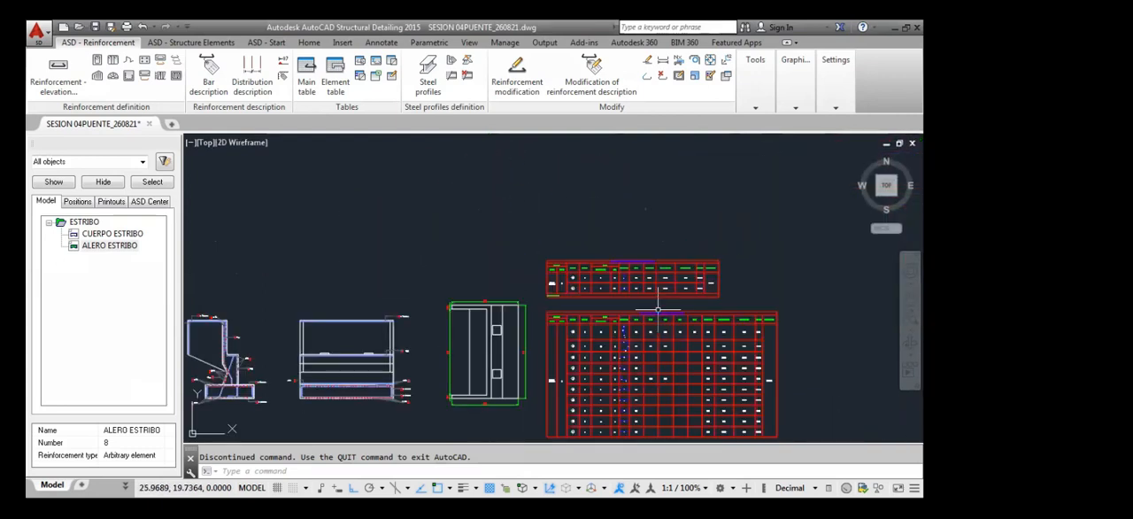
scroll(717, 252, up, 5)
scroll(719, 251, down, 4)
scroll(733, 231, up, 3)
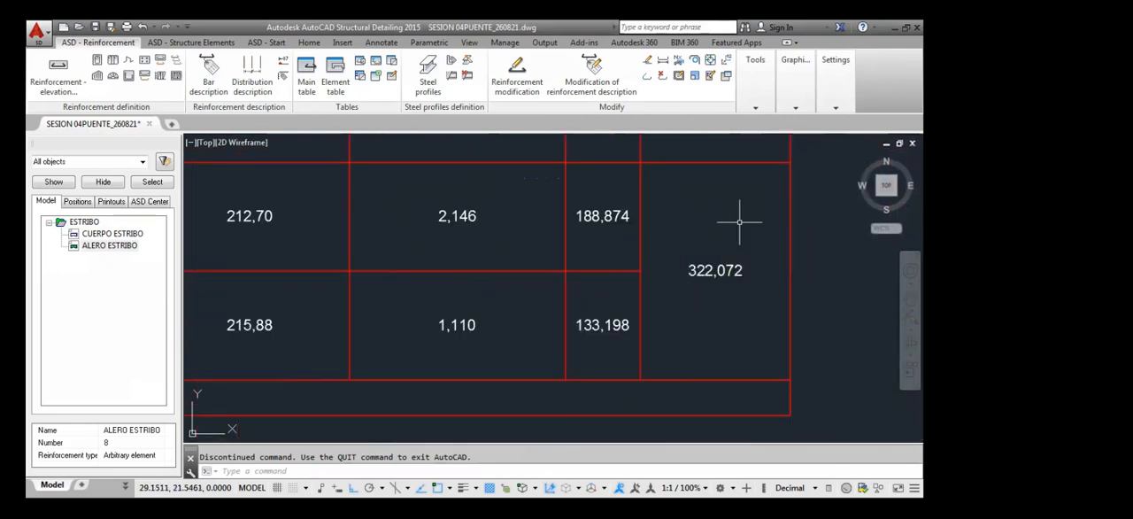
scroll(705, 266, down, 5)
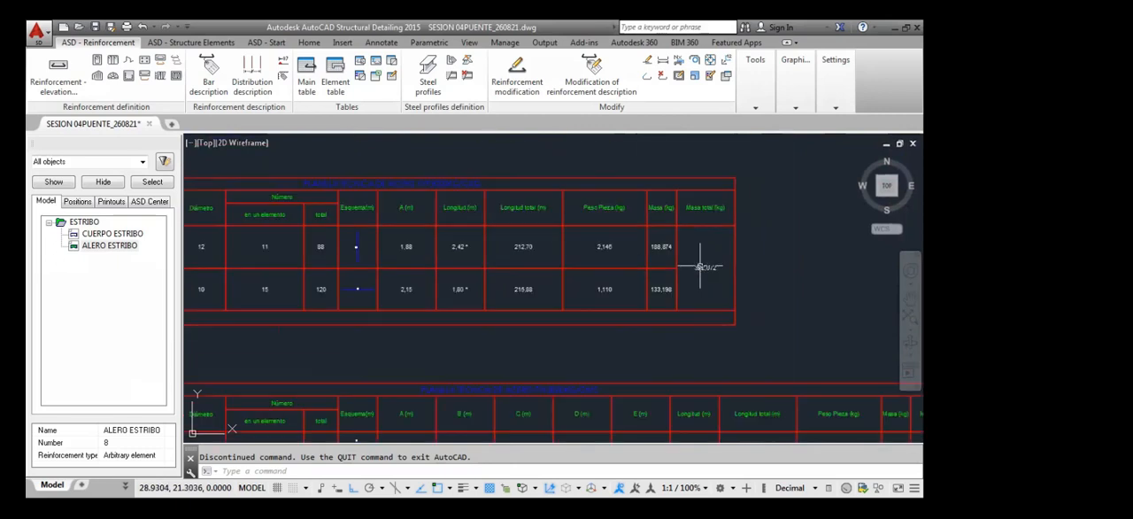
scroll(701, 264, down, 2)
middle_drag(751, 394, 738, 319)
scroll(799, 354, up, 4)
scroll(764, 324, up, 2)
scroll(777, 324, down, 3)
scroll(773, 324, up, 2)
scroll(778, 335, down, 2)
scroll(776, 332, down, 4)
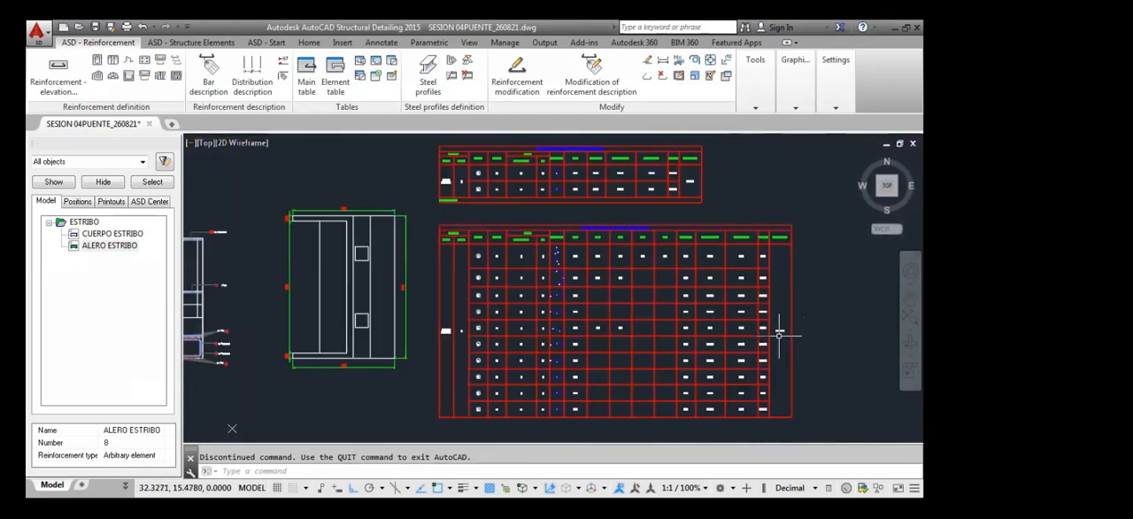
mouse_move(424, 356)
middle_down()
mouse_move(549, 320)
mouse_move(518, 340)
mouse_move(558, 313)
mouse_move(592, 310)
middle_up()
scroll(620, 332, down, 4)
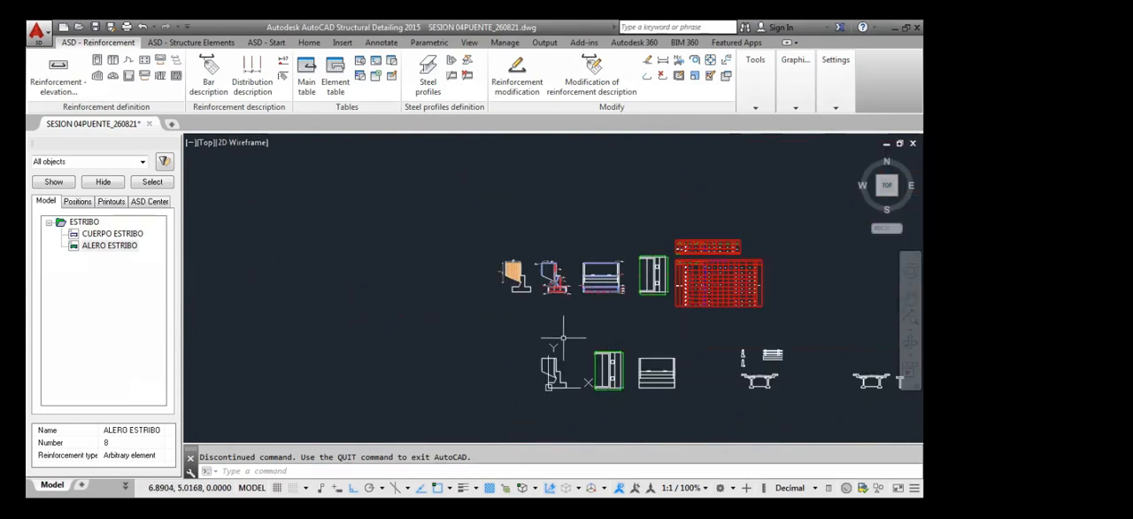
scroll(662, 319, down, 3)
middle_drag(662, 318, 617, 344)
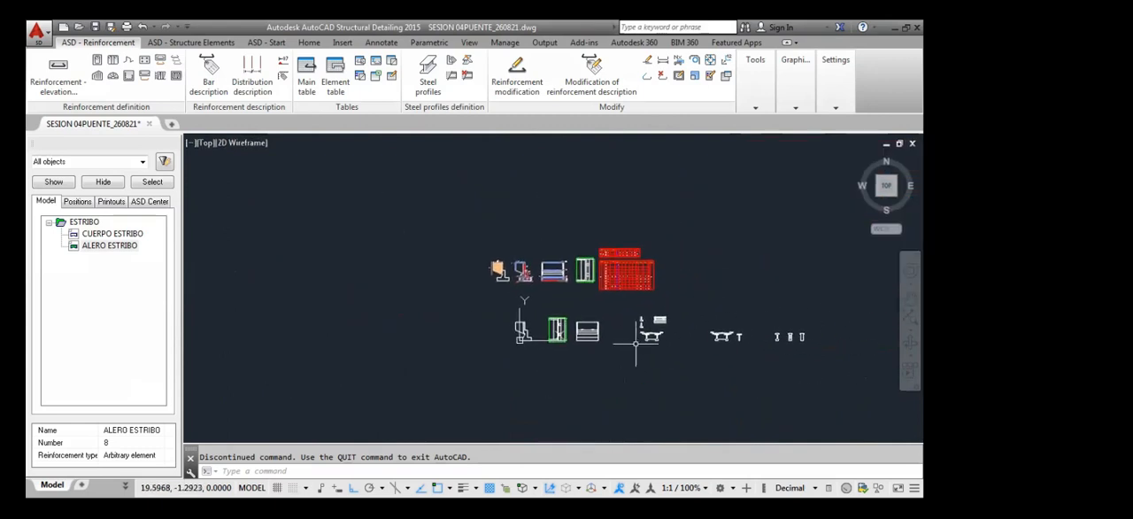
scroll(663, 334, up, 5)
scroll(659, 330, down, 5)
mouse_move(619, 300)
middle_down()
mouse_move(606, 290)
mouse_move(608, 307)
middle_up()
scroll(652, 292, up, 5)
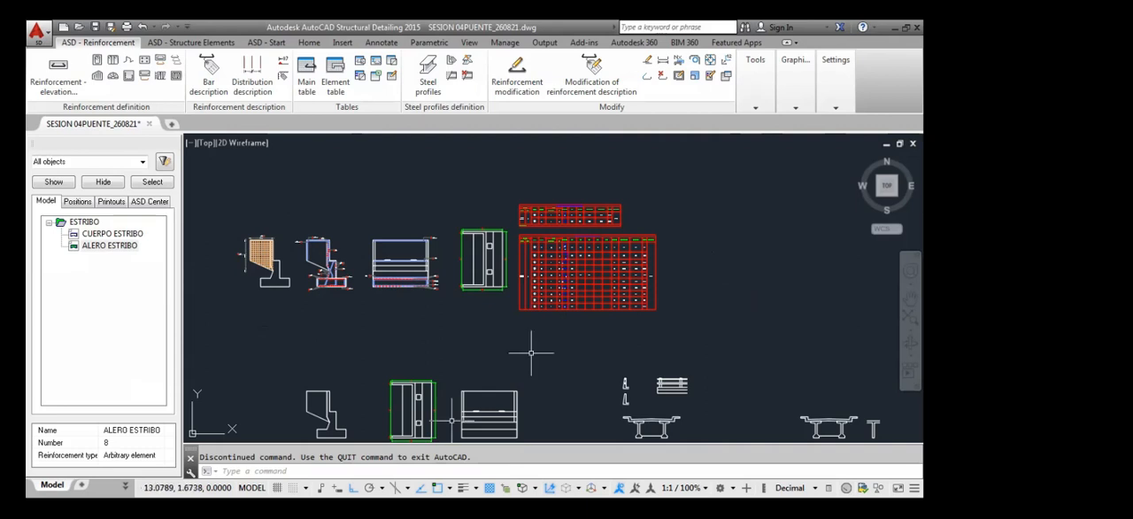
scroll(518, 348, down, 7)
scroll(525, 382, up, 5)
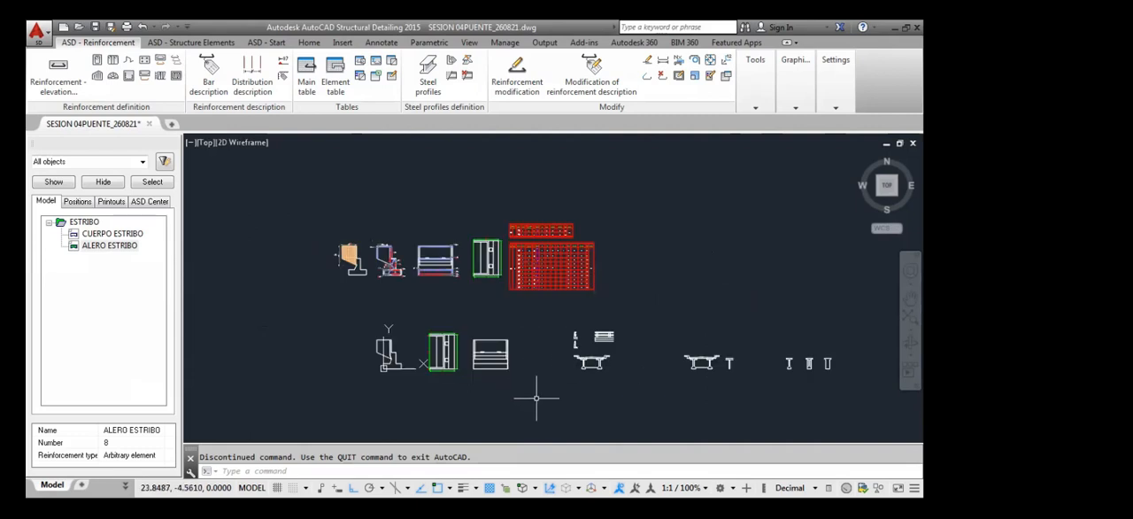
middle_drag(602, 396, 525, 356)
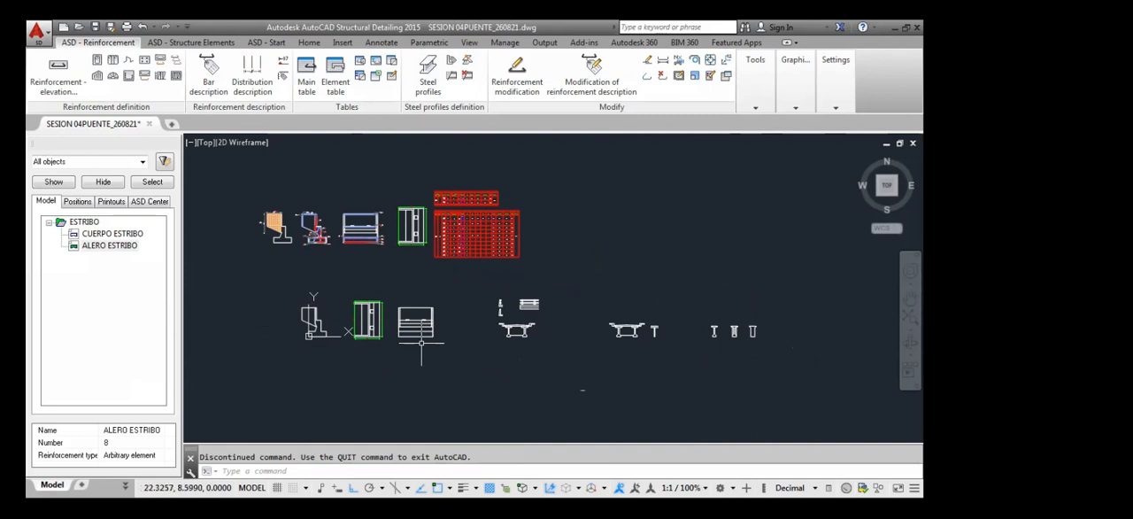
middle_drag(452, 281, 490, 333)
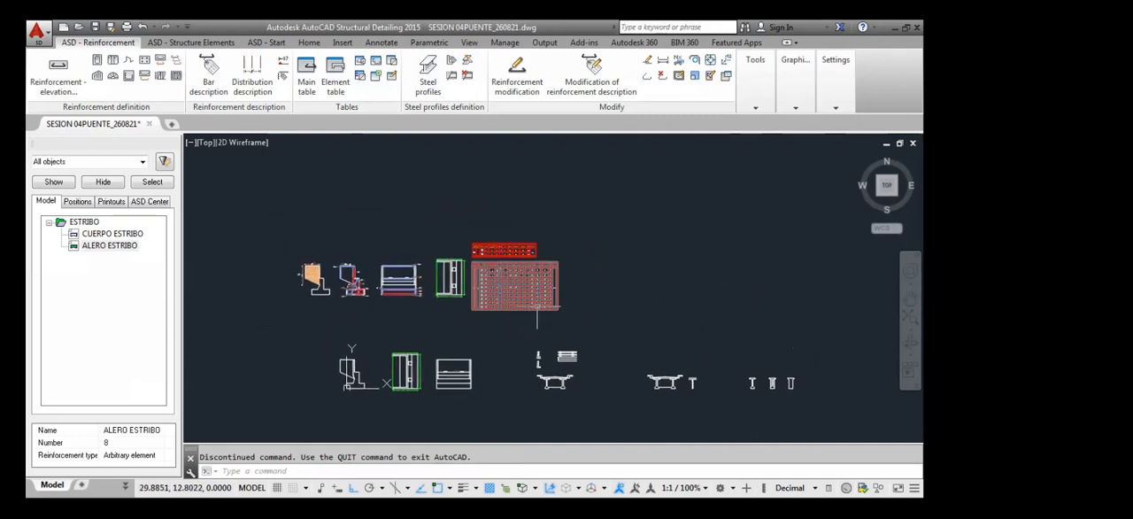
Move the ALERO ESTRIBO steel table above the approach wall's reinforced views, with orthogonal mode turned off
click(524, 247)
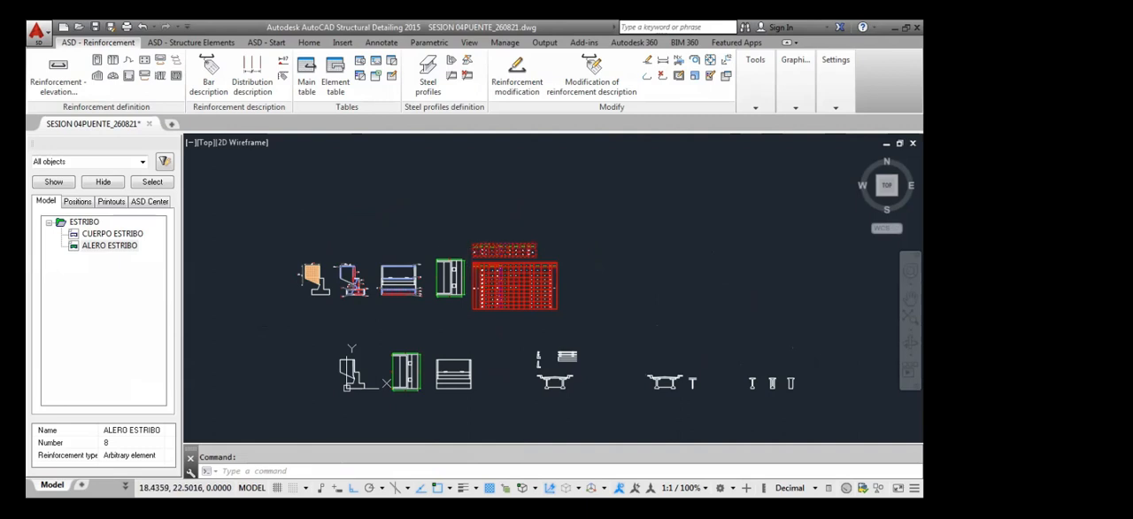
click(537, 218)
click(429, 267)
text(m)
key(Return)
click(472, 252)
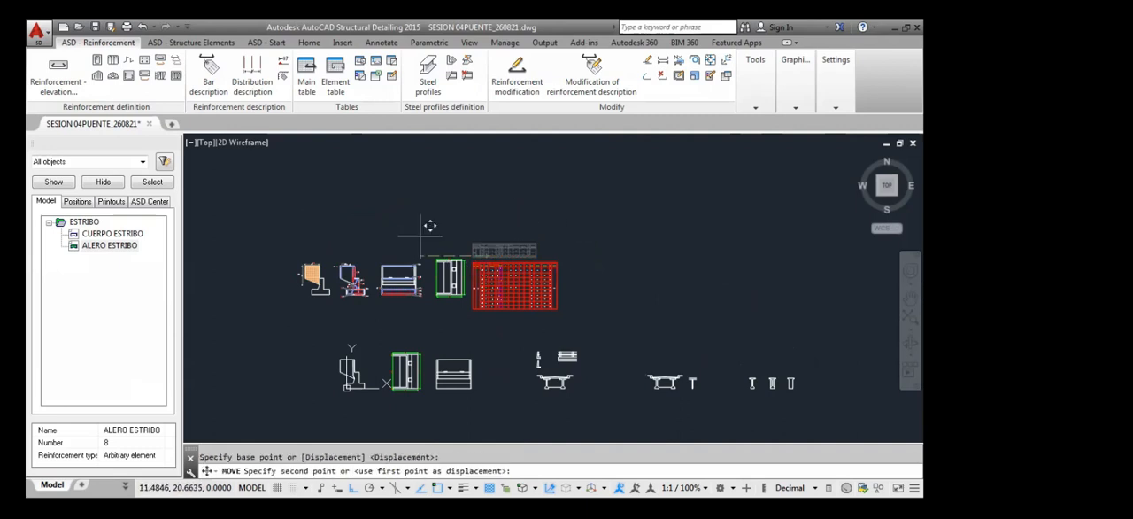
scroll(357, 235, up, 4)
key(F8)
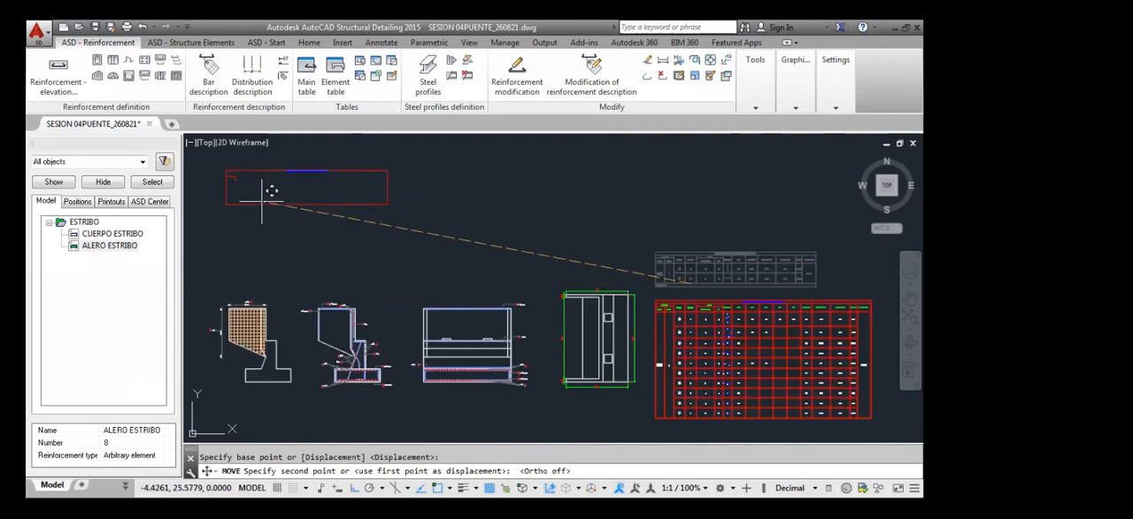
click(262, 212)
Move the large abutment body steel table above the front elevation and plan view, beside the ALERO ESTRIBO table
scroll(345, 233, down, 4)
click(539, 314)
click(478, 273)
text(m)
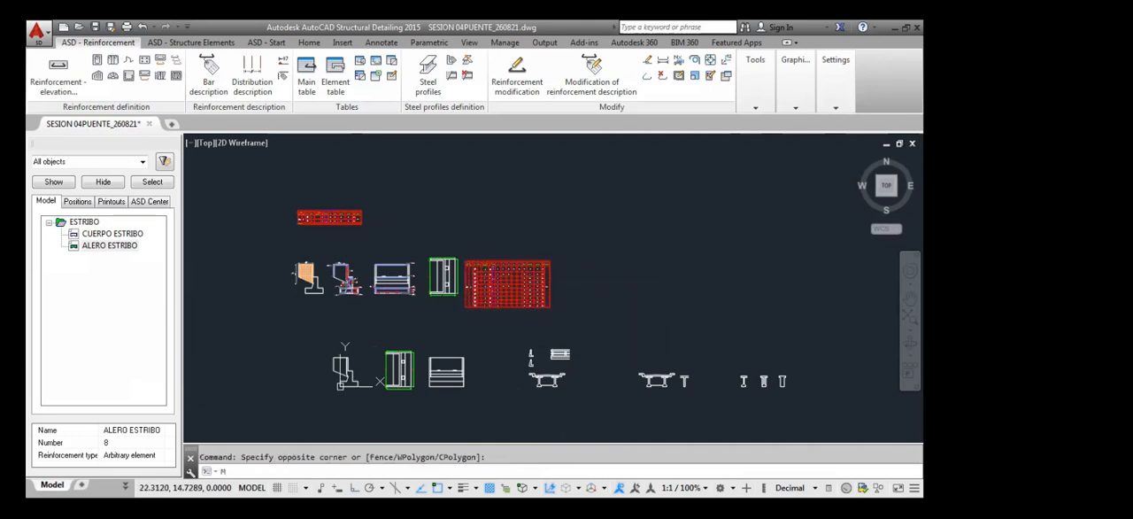
key(Return)
click(485, 298)
scroll(376, 199, up, 4)
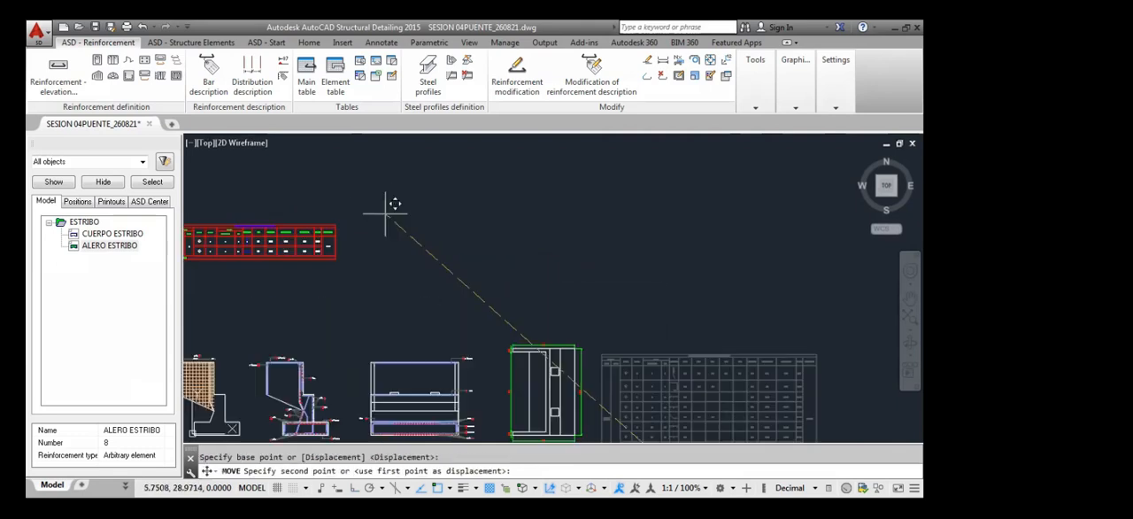
click(488, 238)
Move the large abutment body steel table so its bottom edge lines up with the bottom of the ALERO ESTRIBO table
click(539, 287)
click(436, 235)
text(m)
key(Return)
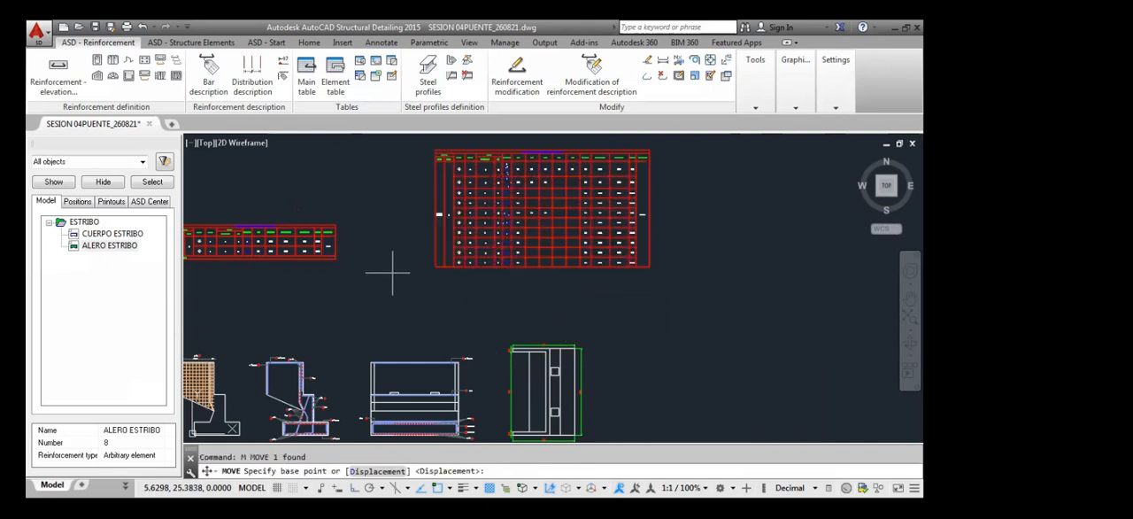
click(434, 265)
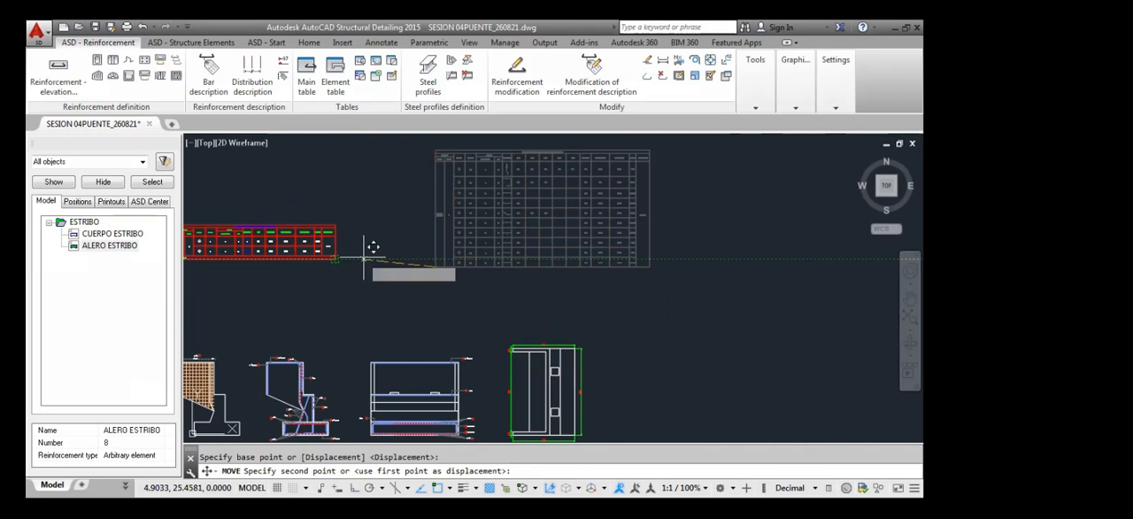
scroll(354, 266, down, 3)
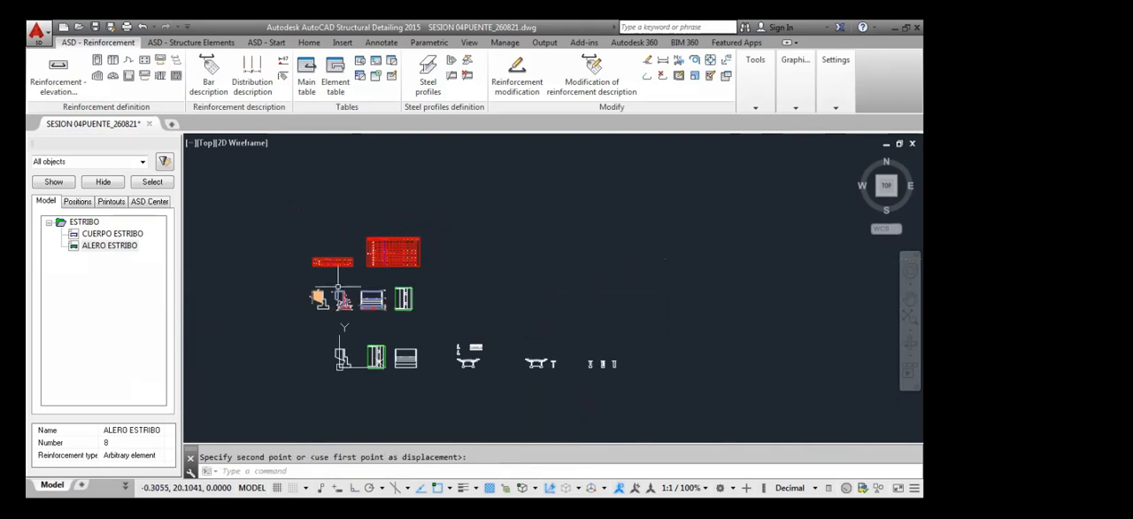
Move the bridge deck, beam and small detail sections together slightly farther away from the abutment drawings
middle_drag(329, 296, 412, 281)
middle_drag(573, 328, 476, 259)
click(603, 309)
click(686, 322)
click(647, 316)
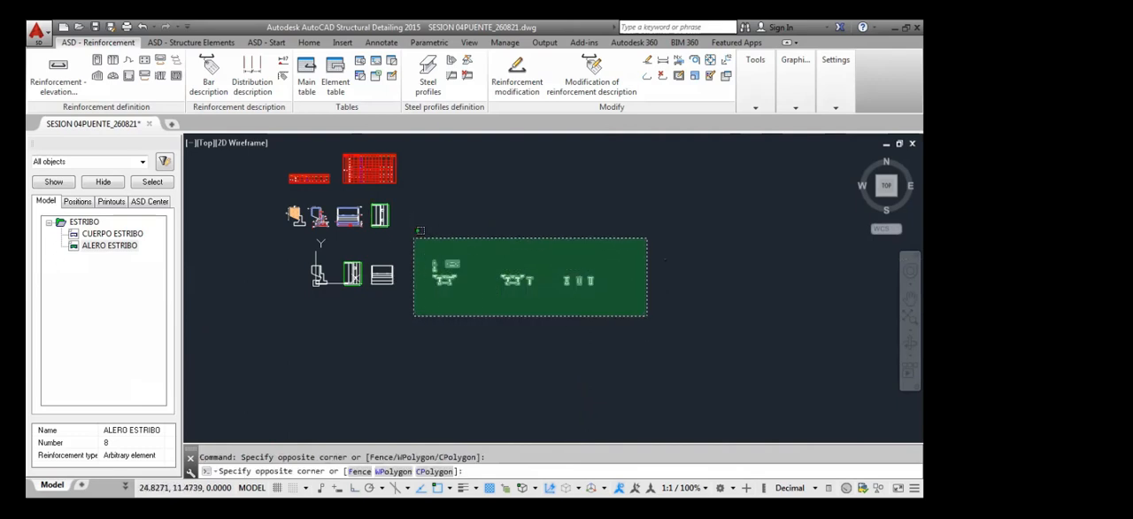
click(413, 237)
key(Return)
scroll(435, 305, up, 4)
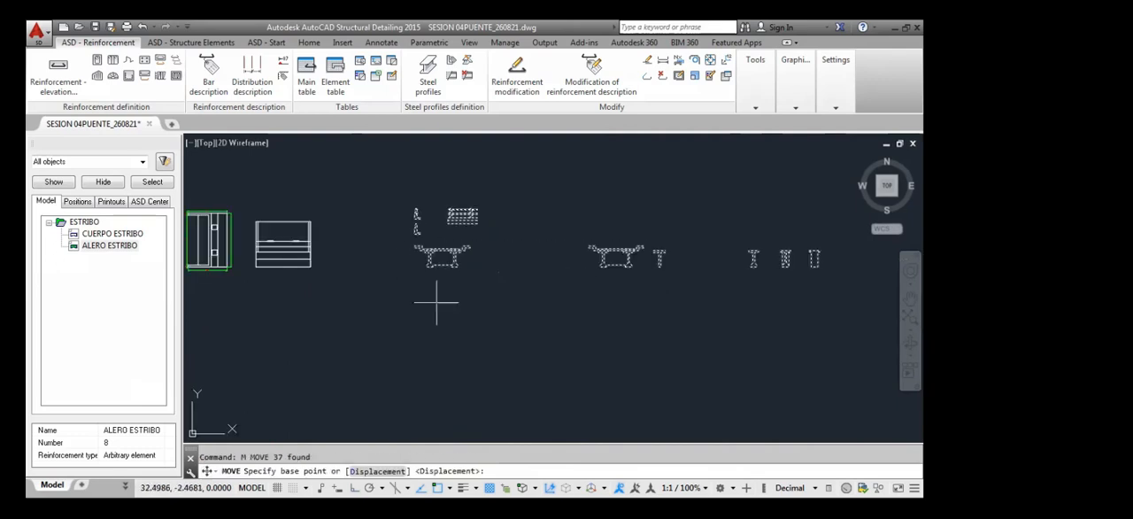
click(434, 301)
click(471, 300)
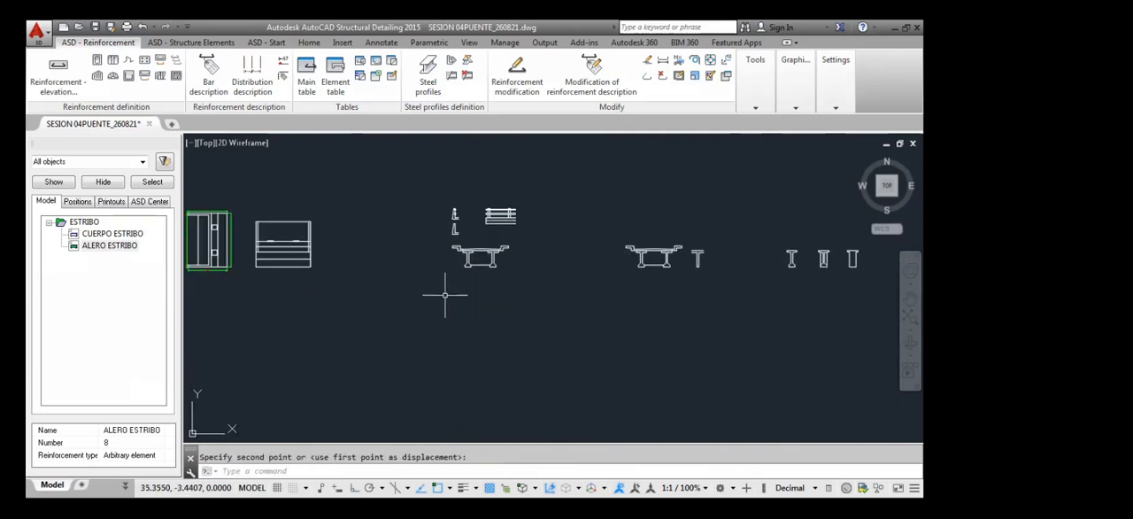
scroll(445, 297, down, 3)
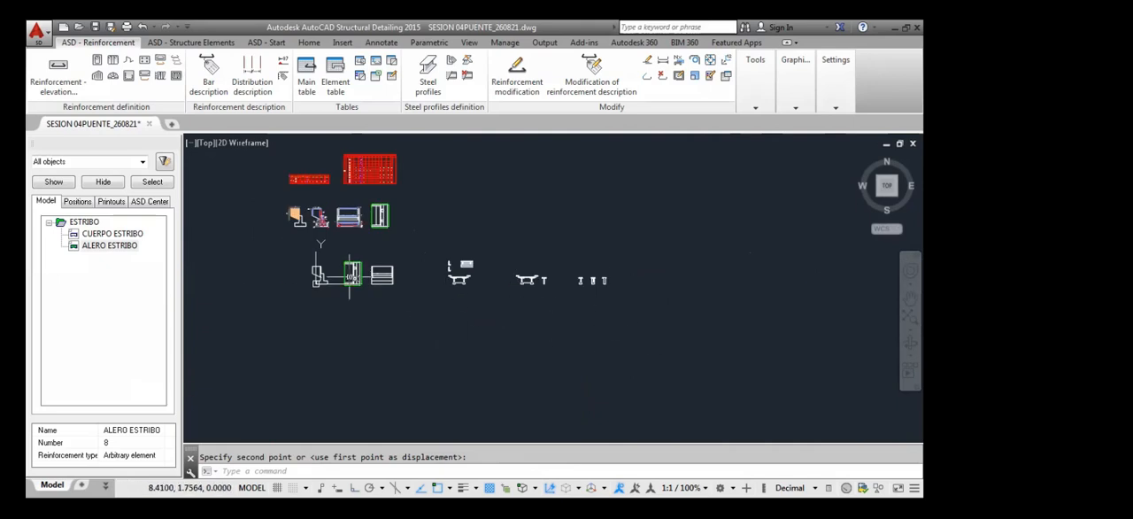
middle_drag(371, 302, 429, 303)
scroll(352, 237, up, 3)
scroll(352, 238, down, 3)
middle_drag(356, 235, 352, 264)
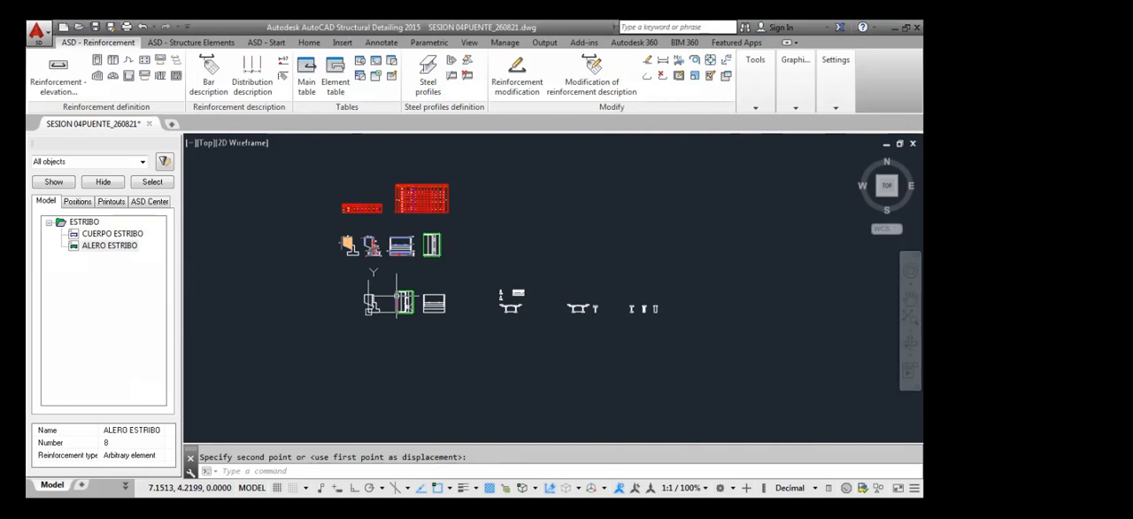
scroll(397, 296, up, 8)
scroll(339, 358, up, 2)
middle_drag(339, 357, 384, 336)
scroll(384, 336, down, 4)
middle_drag(311, 296, 348, 386)
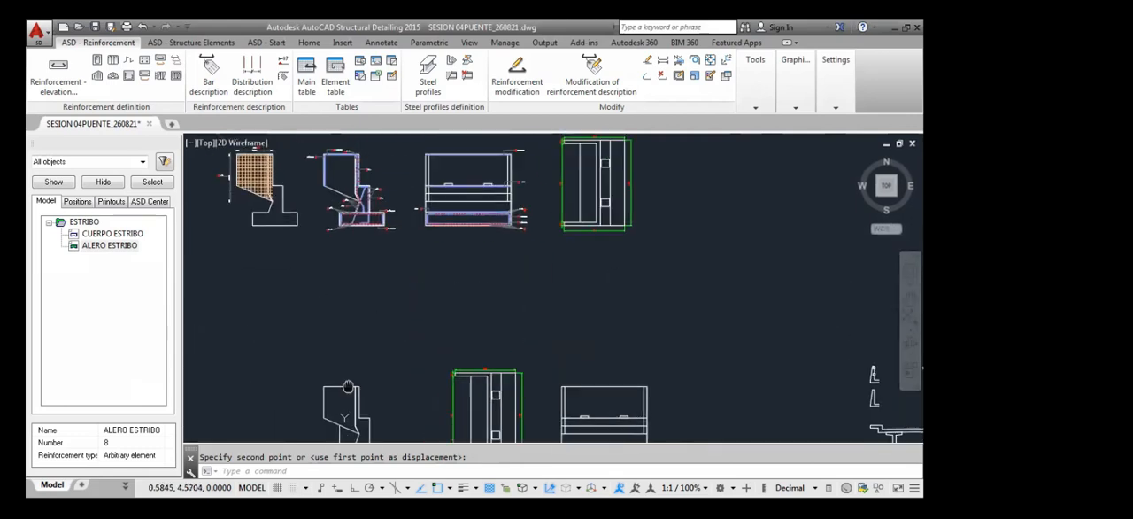
scroll(354, 331, down, 4)
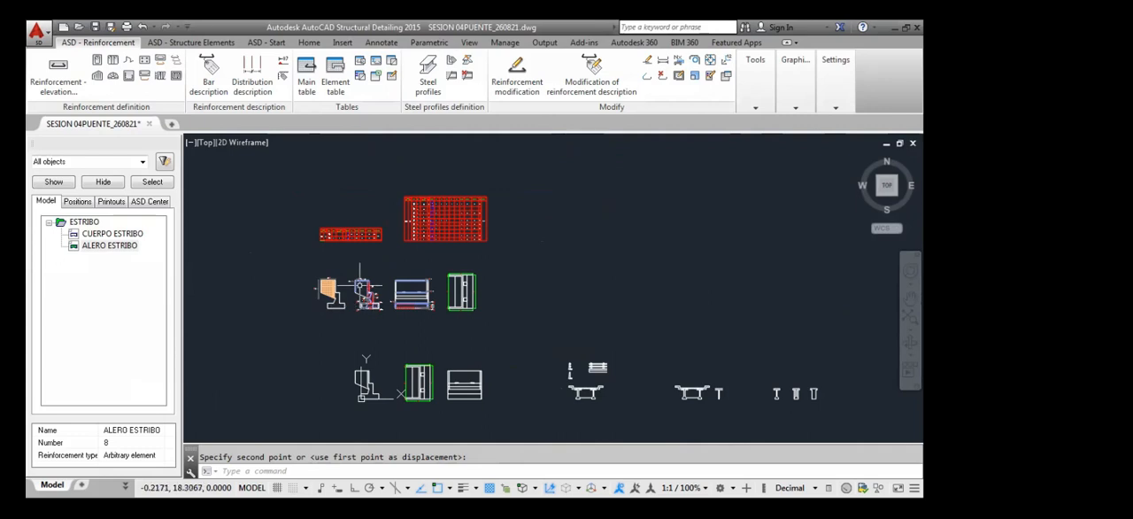
Examine the wing wall's reinforcement mesh and compare its bar descriptions with bars 11 and 12 in the abutment section
scroll(353, 301, up, 4)
scroll(337, 289, down, 2)
scroll(348, 331, up, 6)
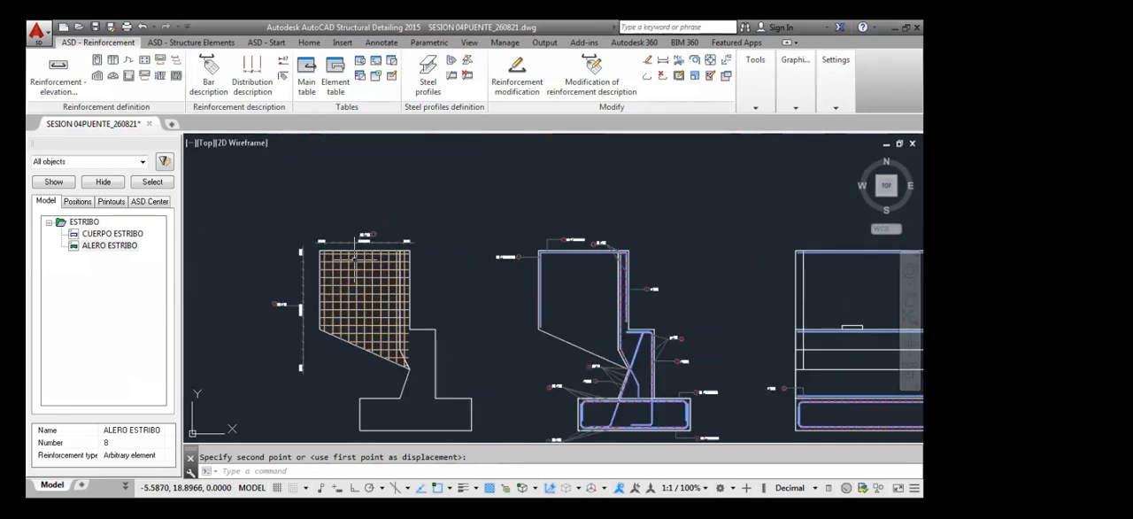
scroll(360, 255, up, 4)
click(352, 255)
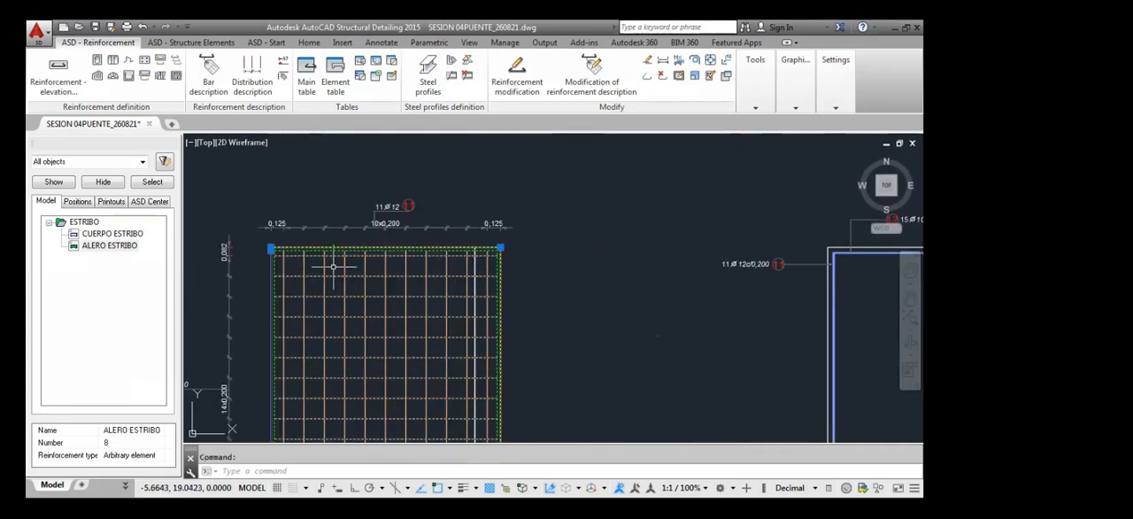
key(Escape)
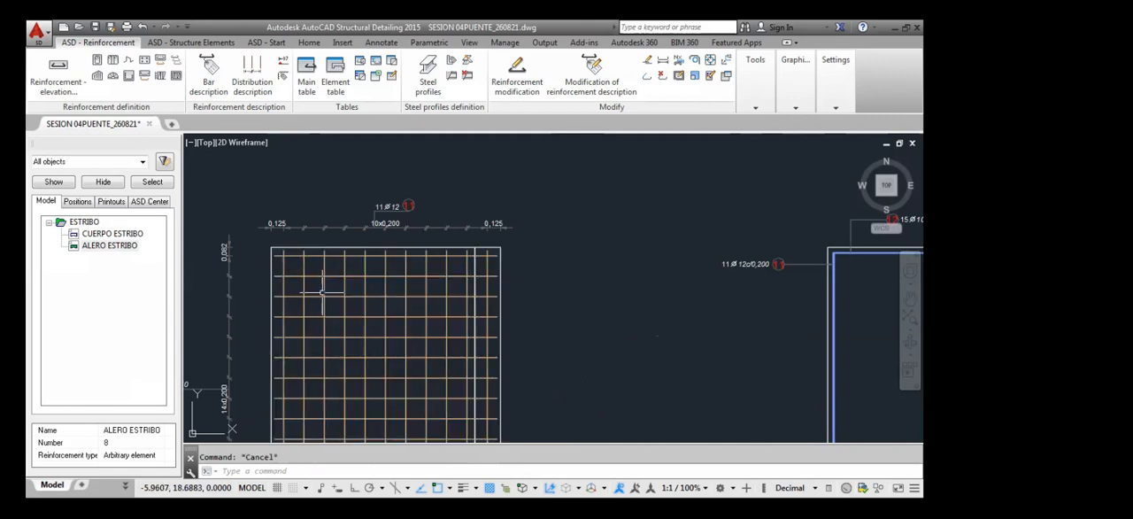
scroll(351, 265, down, 3)
scroll(458, 282, up, 2)
scroll(459, 281, up, 2)
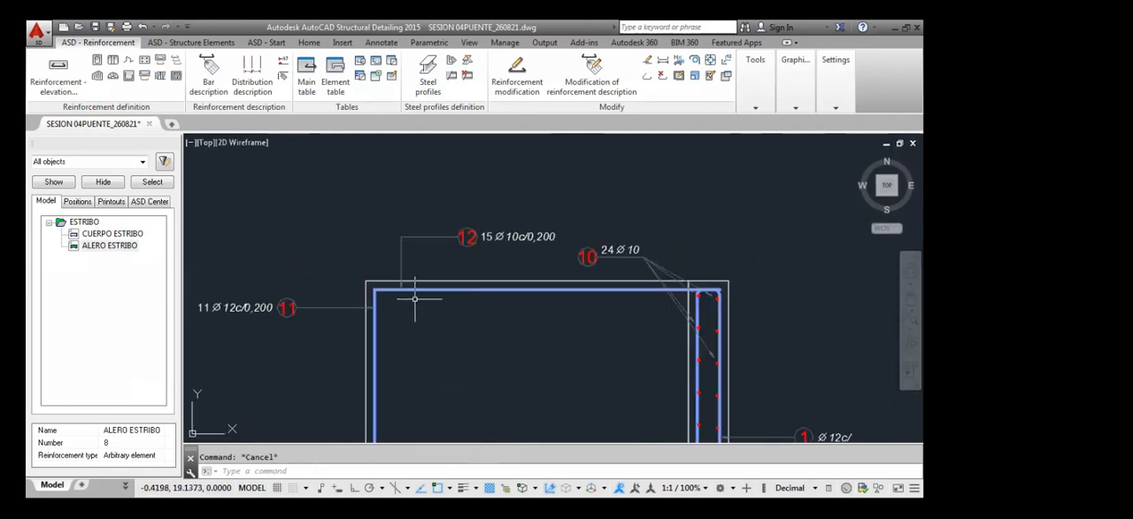
scroll(407, 296, down, 5)
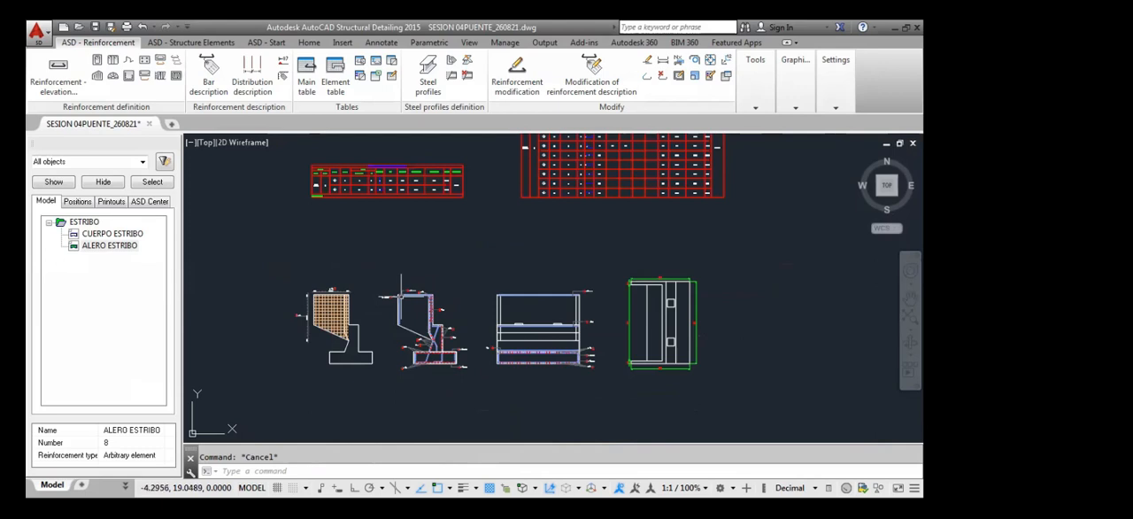
scroll(289, 286, up, 3)
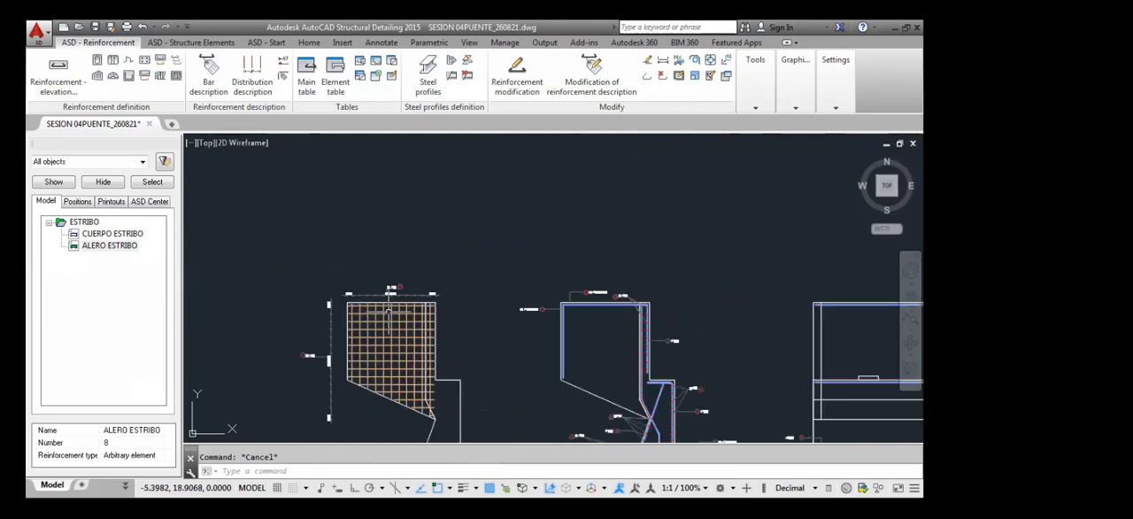
scroll(391, 306, down, 5)
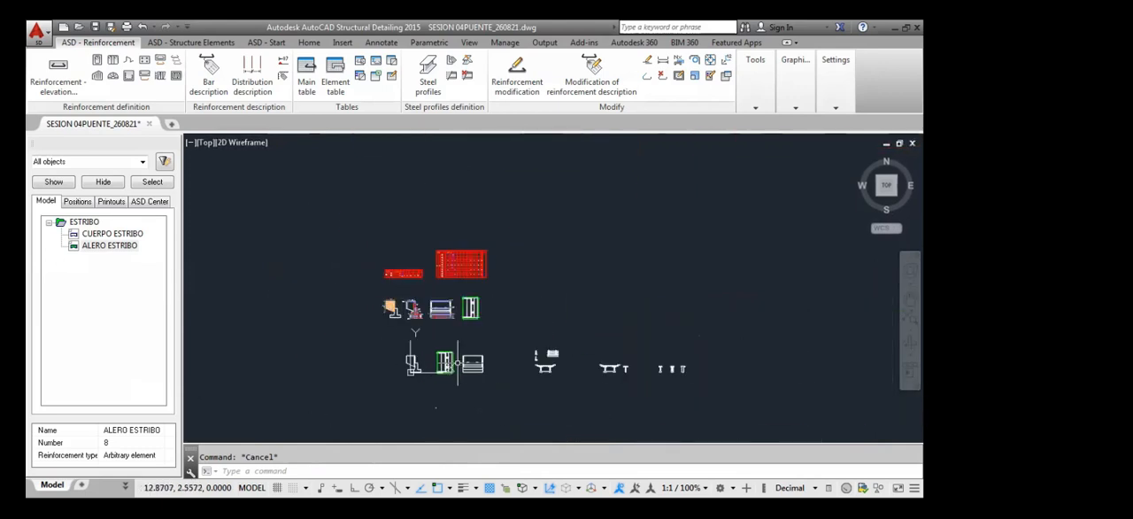
Examine the upper wing wall in the unreinforced, dimensioned abutment plan view
scroll(443, 365, up, 10)
middle_drag(397, 377, 397, 322)
scroll(462, 418, down, 3)
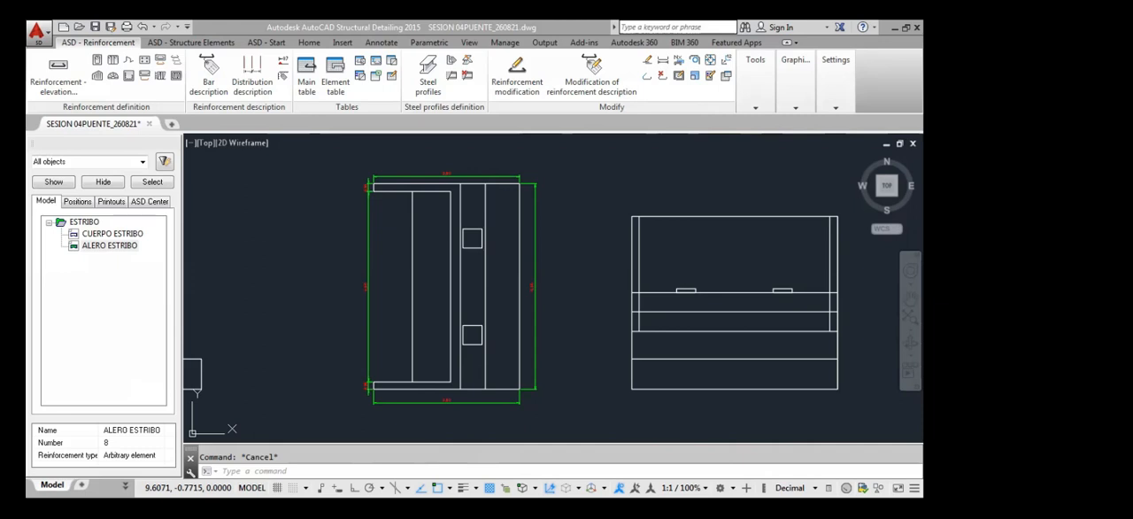
scroll(443, 207, up, 5)
scroll(443, 222, down, 4)
scroll(439, 227, up, 2)
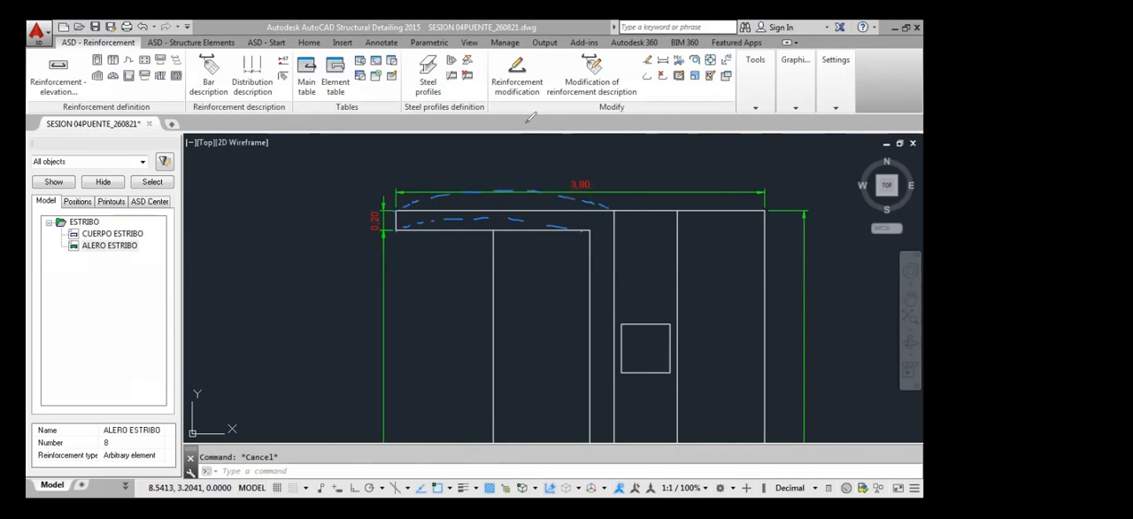
Mark the upper wing wall's bending on the plan with tension and compression arrows, and clear the markings
mouse_move(452, 206)
mouse_down()
mouse_move(588, 227)
mouse_move(599, 203)
mouse_move(508, 187)
mouse_move(406, 212)
mouse_up()
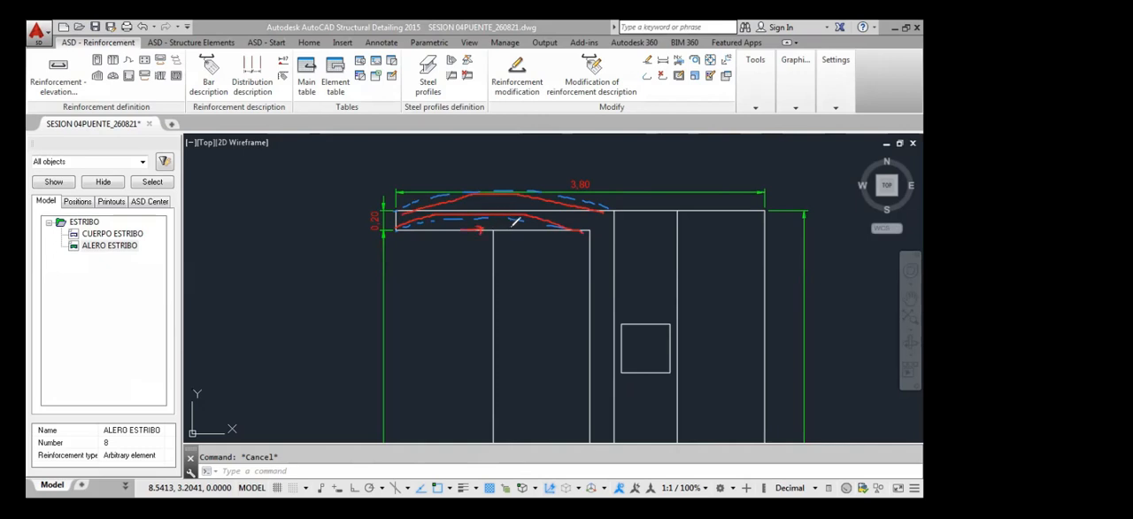
drag(505, 230, 503, 250)
mouse_move(489, 187)
mouse_down()
mouse_move(437, 189)
mouse_move(542, 191)
mouse_move(561, 170)
mouse_up()
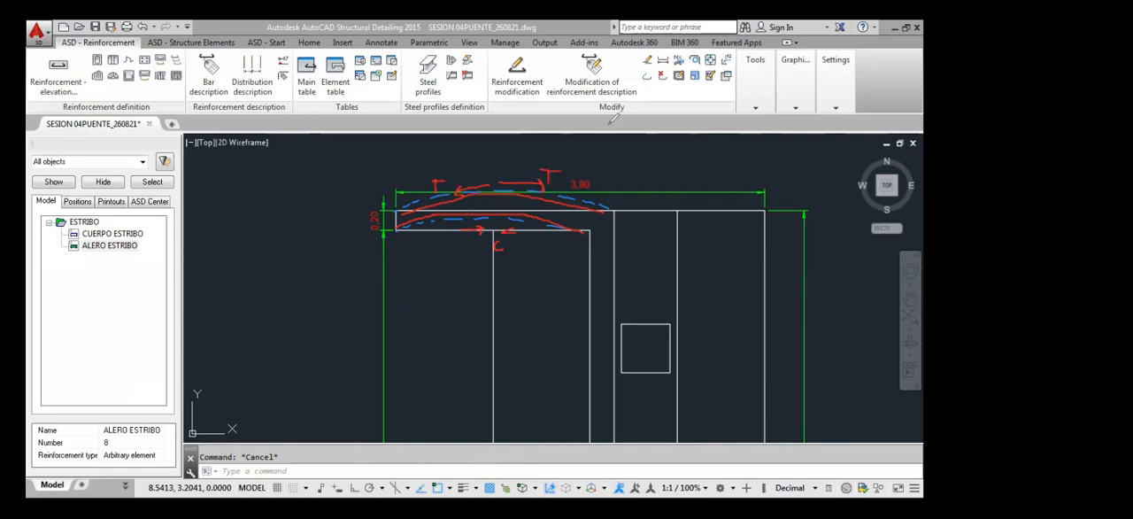
key(Escape)
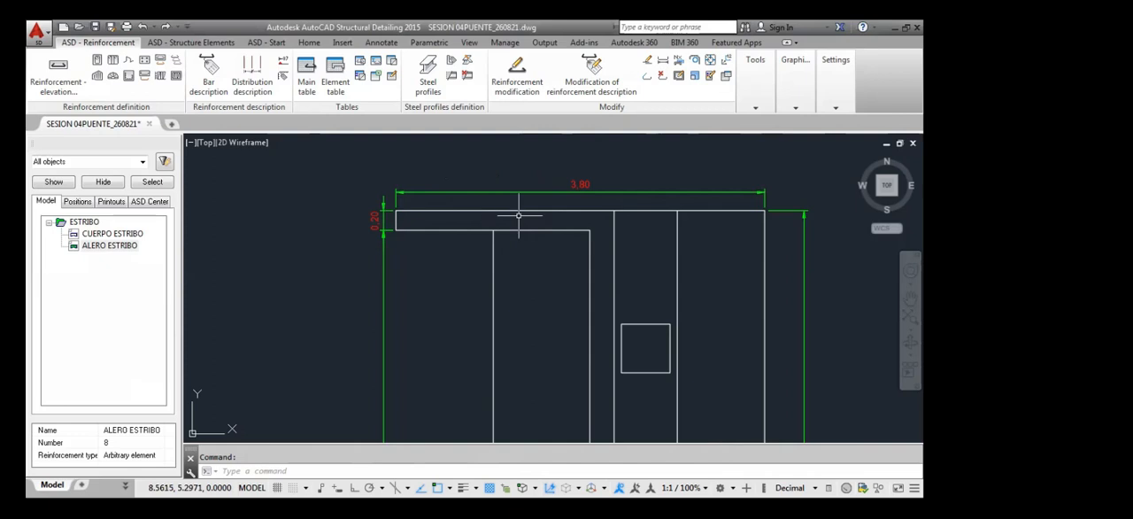
Compare the lower and upper wing walls in the dimensioned plan view and return to the whole drawing set
scroll(429, 215, down, 3)
scroll(404, 328, up, 5)
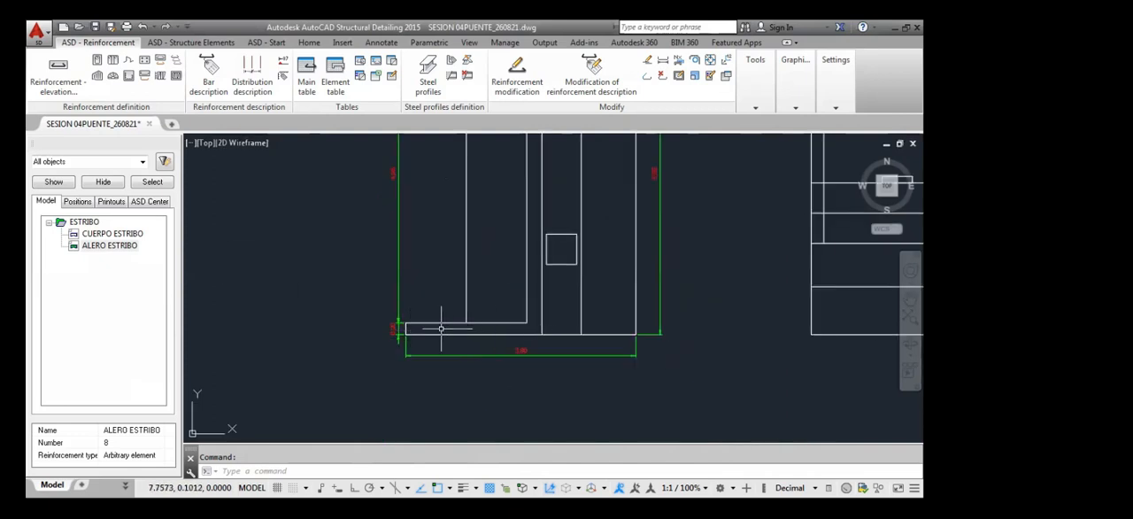
scroll(428, 309, down, 3)
scroll(427, 310, down, 2)
scroll(431, 240, up, 5)
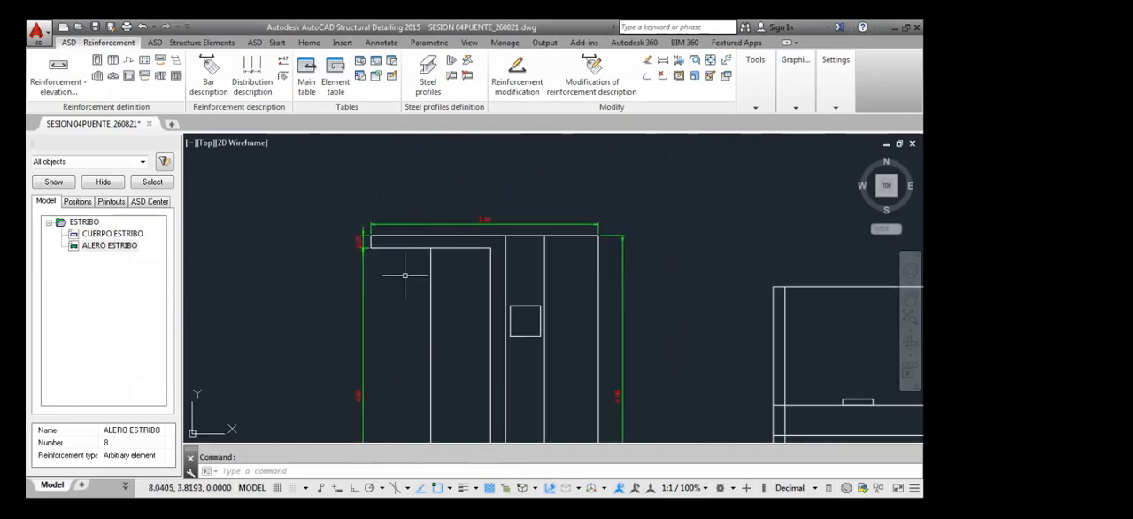
scroll(431, 236, down, 6)
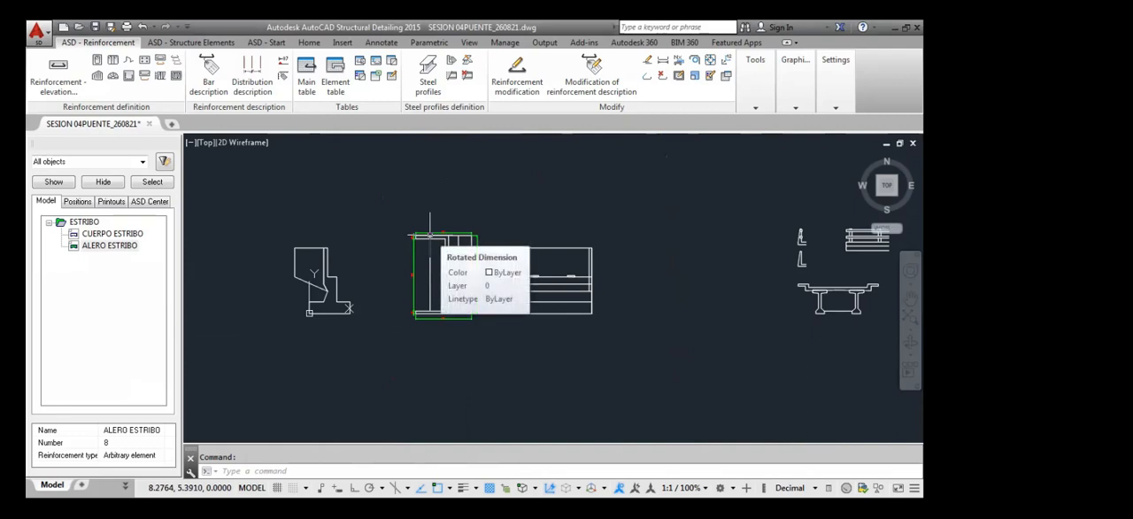
scroll(519, 301, down, 4)
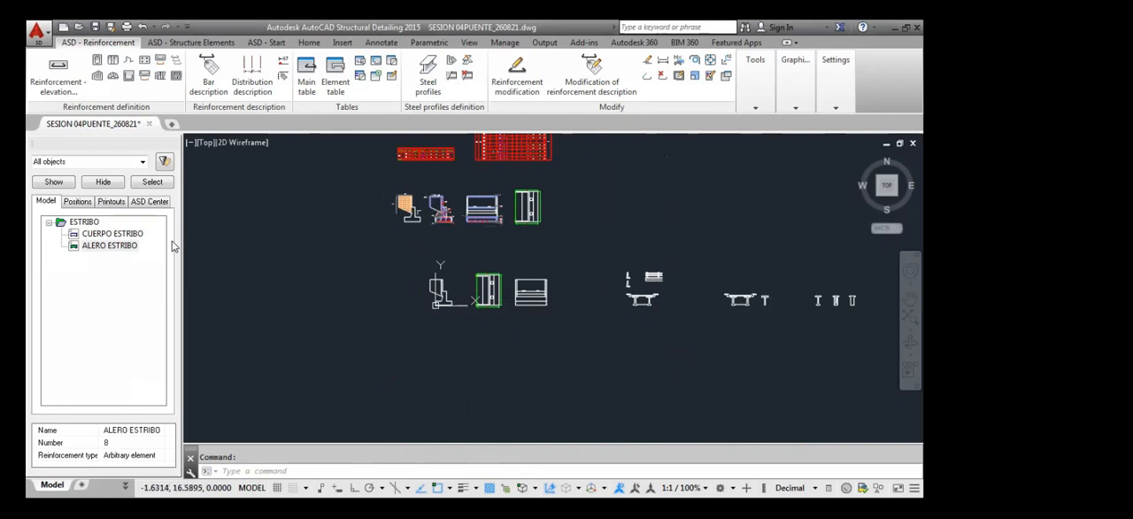
Check the ALERO ESTRIBO element against the mesh elevation and the Ø12 and Ø10 bar descriptions in the section
click(112, 247)
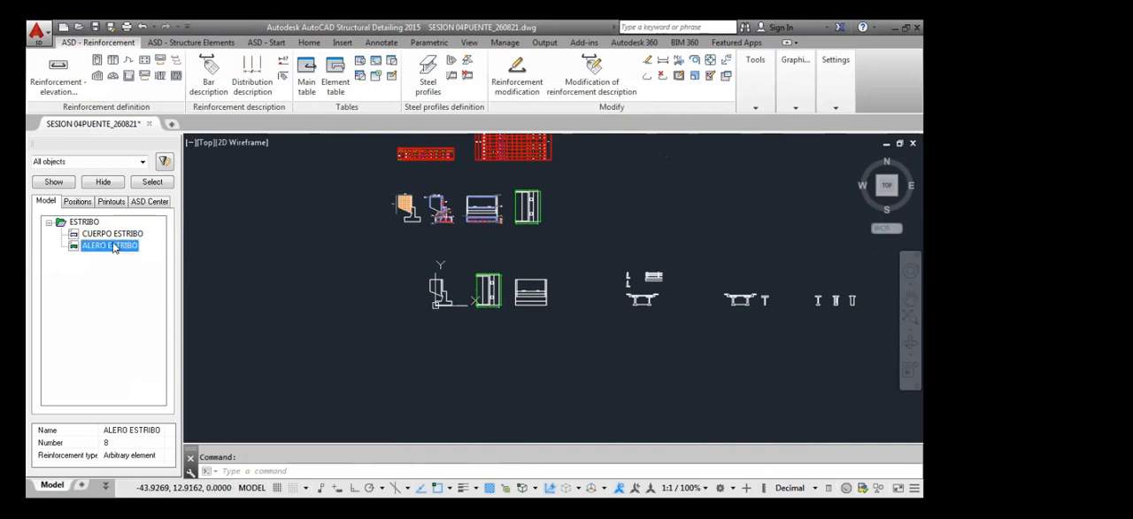
click(427, 237)
scroll(401, 194, up, 4)
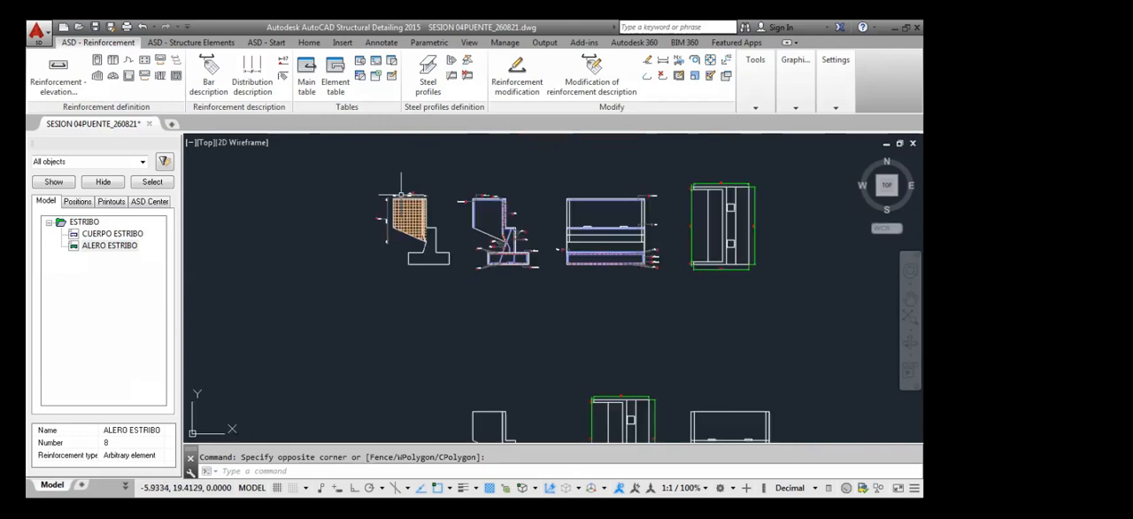
scroll(401, 194, up, 2)
scroll(518, 203, down, 2)
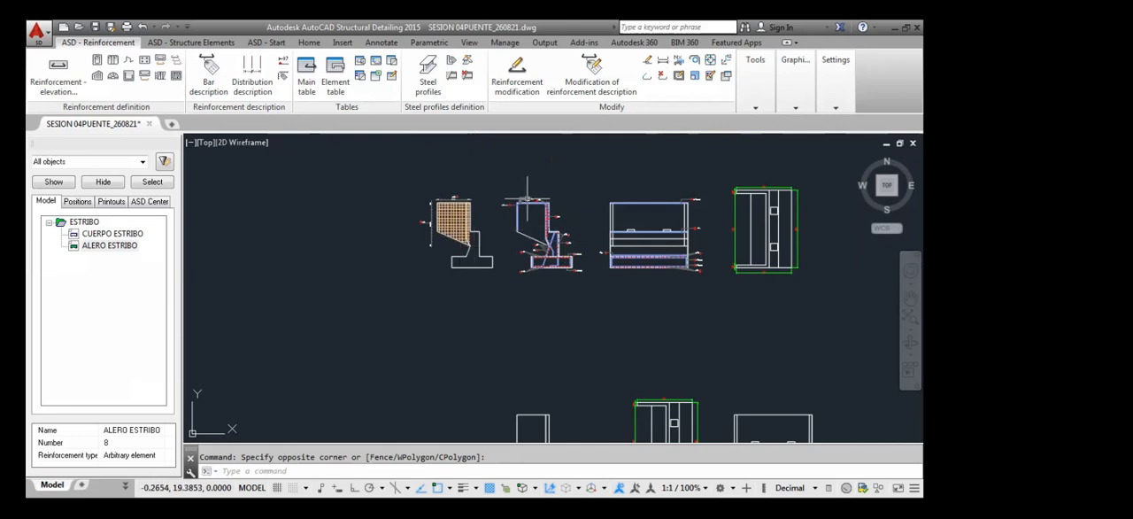
scroll(528, 202, up, 7)
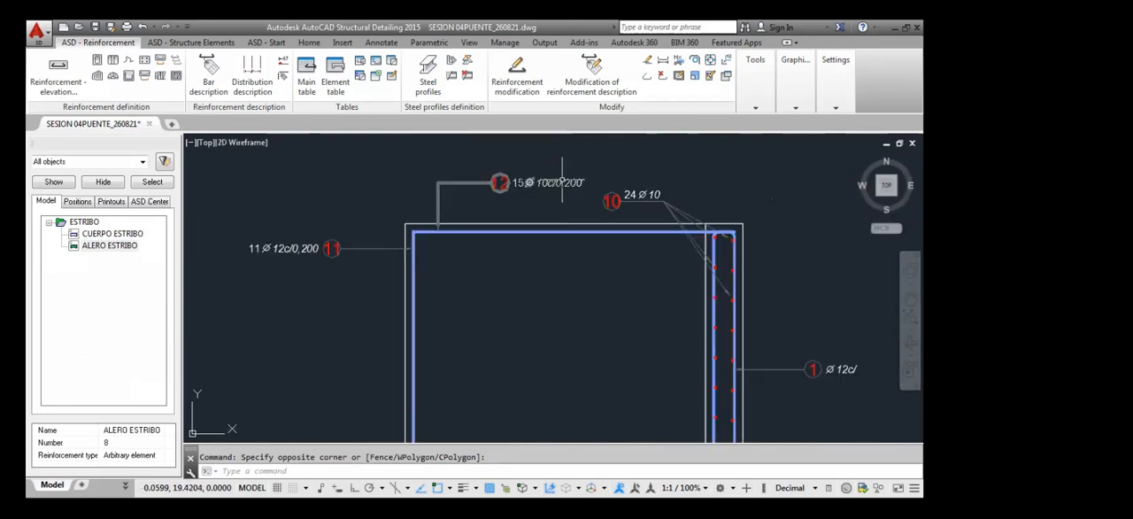
scroll(502, 232, down, 3)
scroll(503, 232, down, 5)
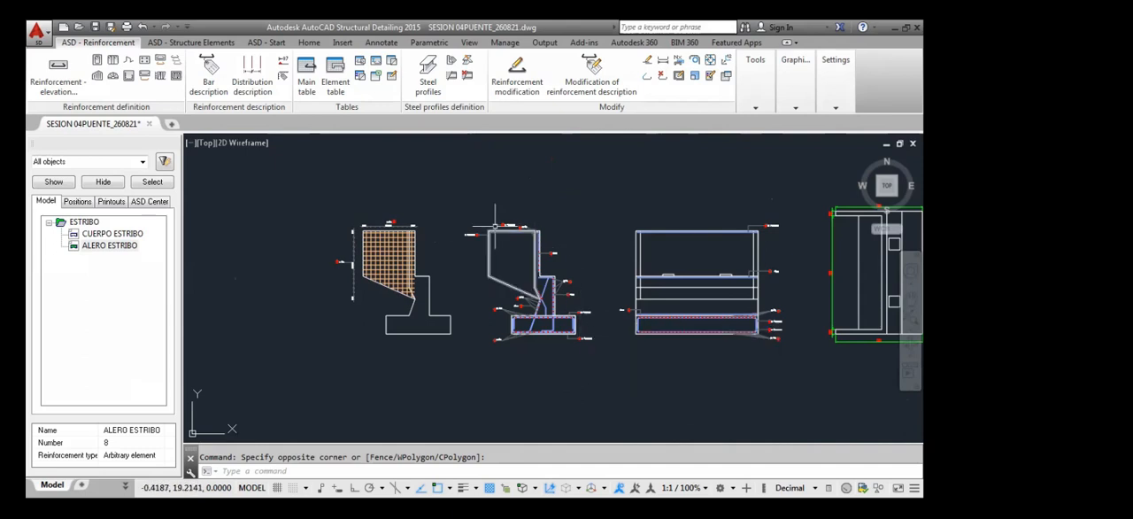
scroll(495, 221, up, 4)
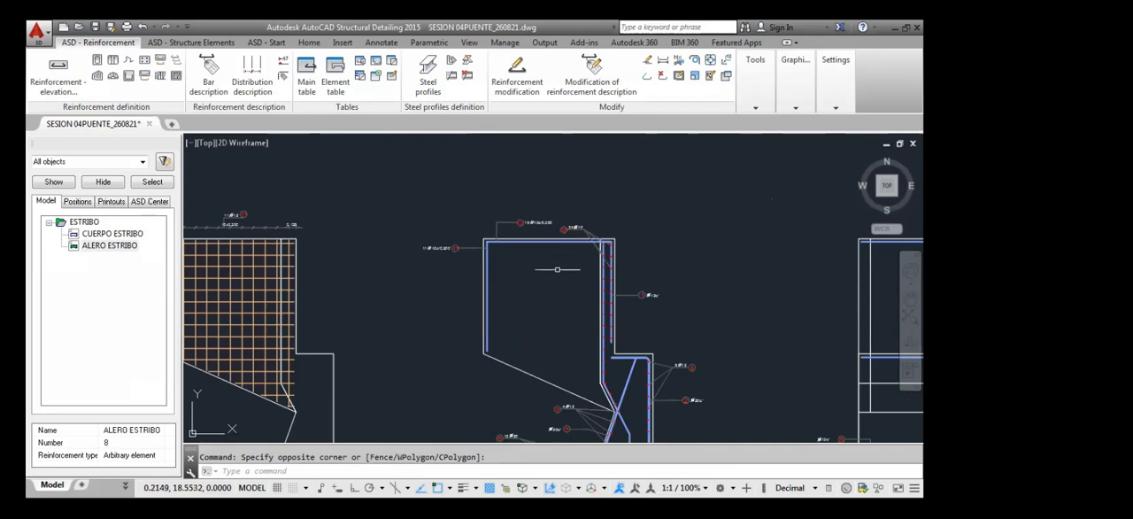
scroll(557, 268, down, 5)
View the table options of the ALERO ESTRIBO element, close them and review the arrangement of tables and drawings
click(110, 245)
right_click(121, 248)
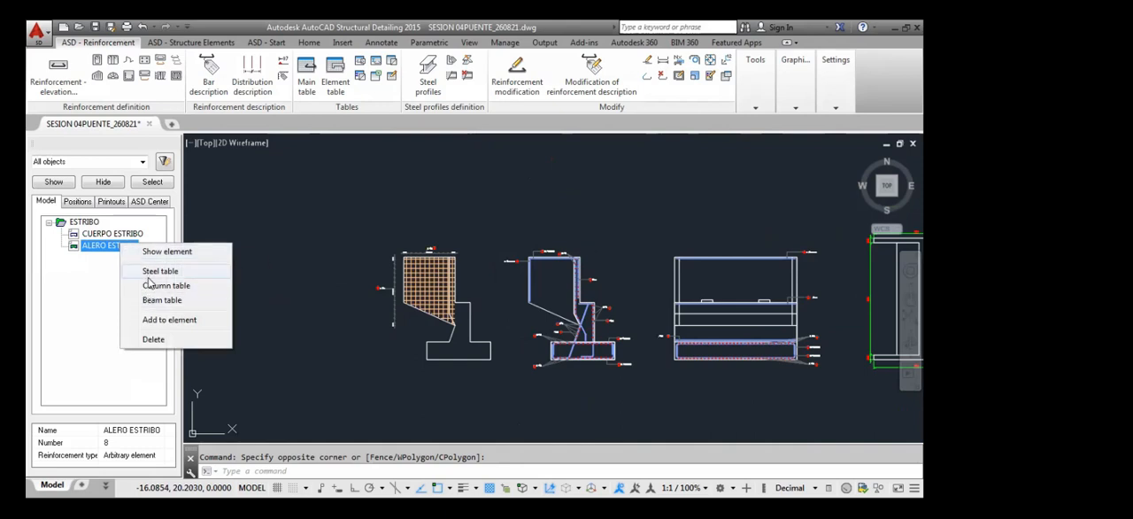
click(368, 210)
click(341, 276)
scroll(332, 289, down, 5)
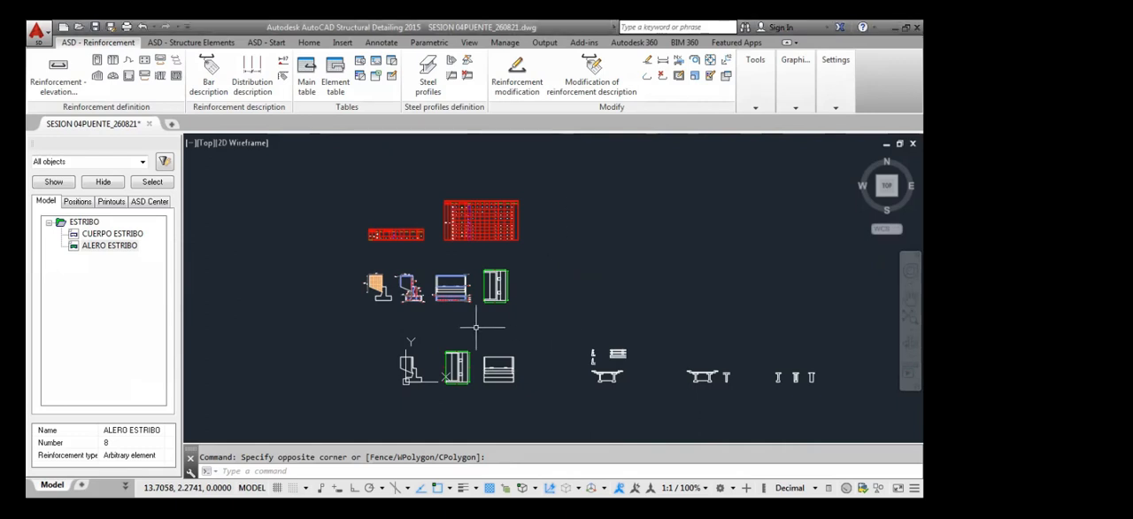
middle_drag(475, 324, 484, 308)
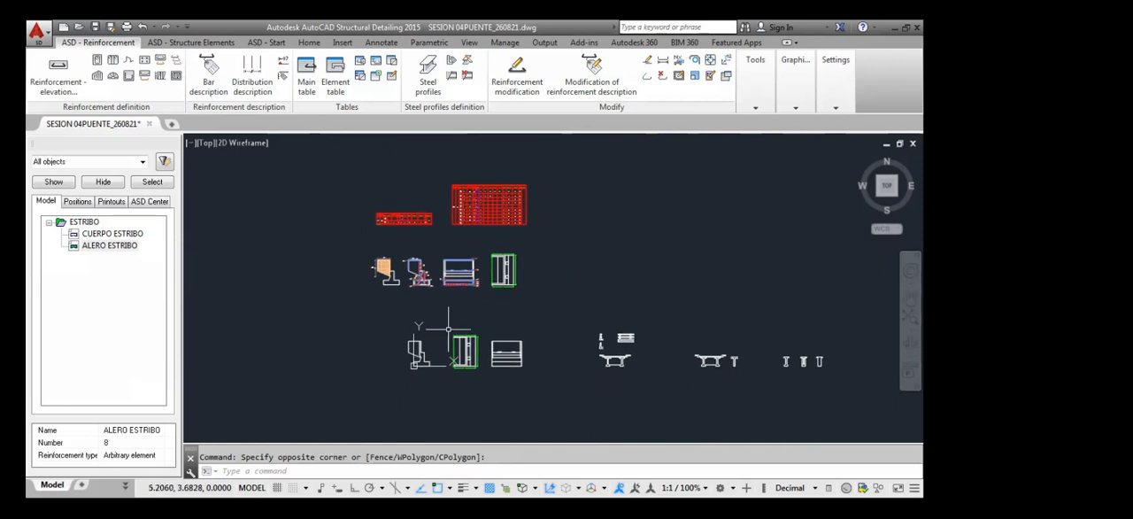
Inspect the reinforced front elevation and the dimensioned abutment plan, and return to the whole drawing set
middle_drag(446, 345, 449, 329)
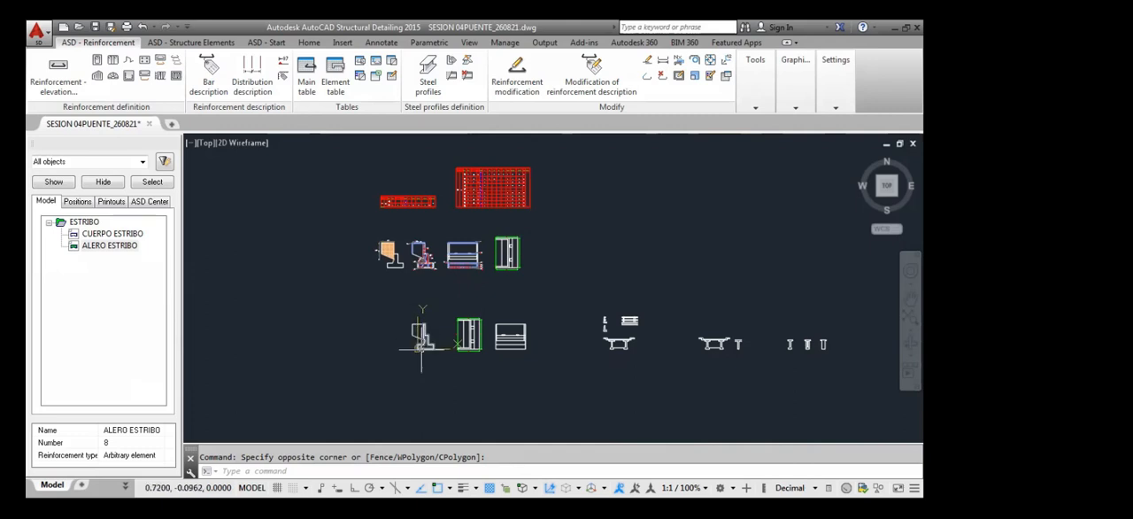
scroll(382, 255, up, 4)
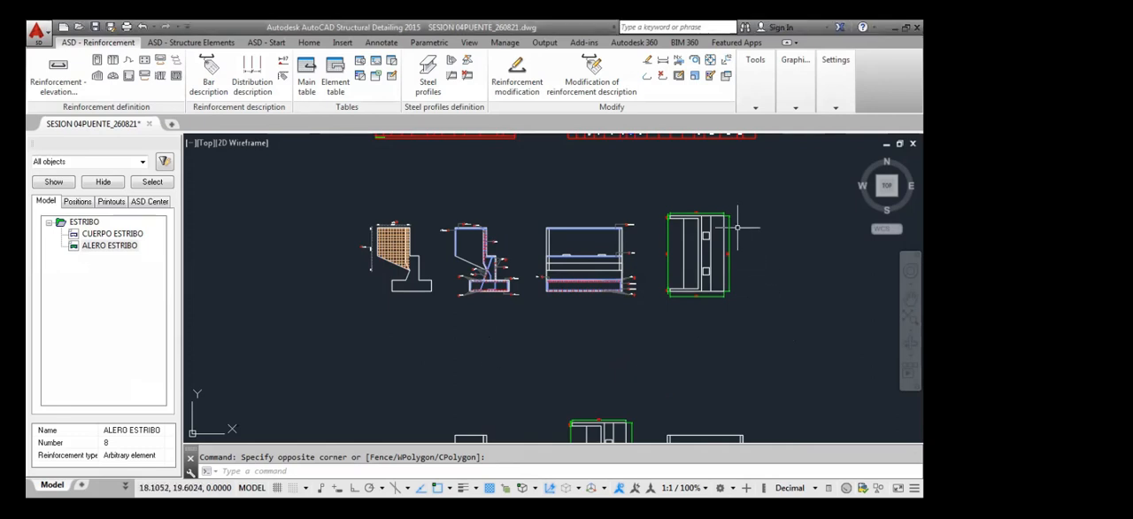
scroll(676, 215, up, 5)
scroll(607, 245, down, 5)
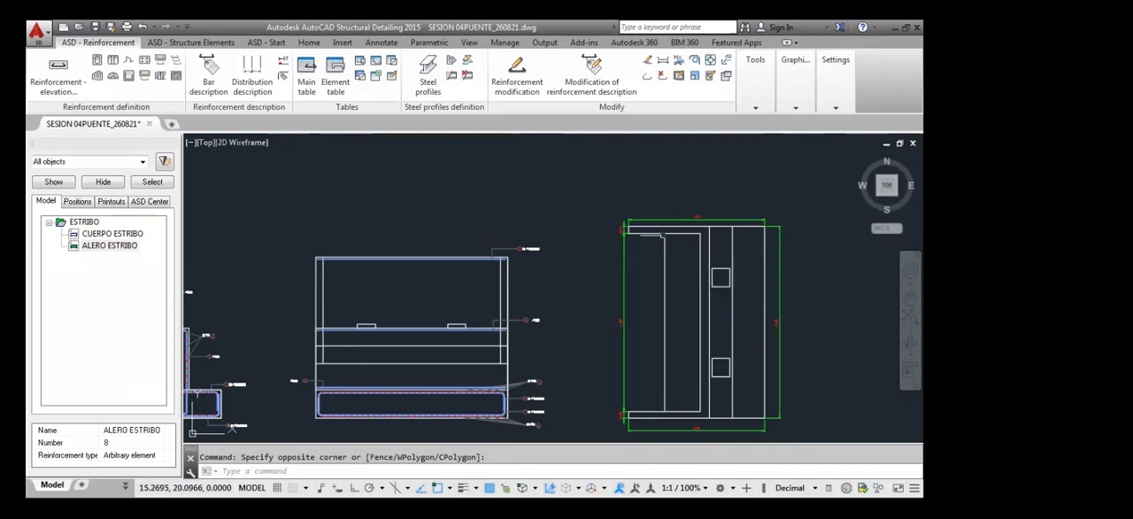
scroll(563, 287, down, 4)
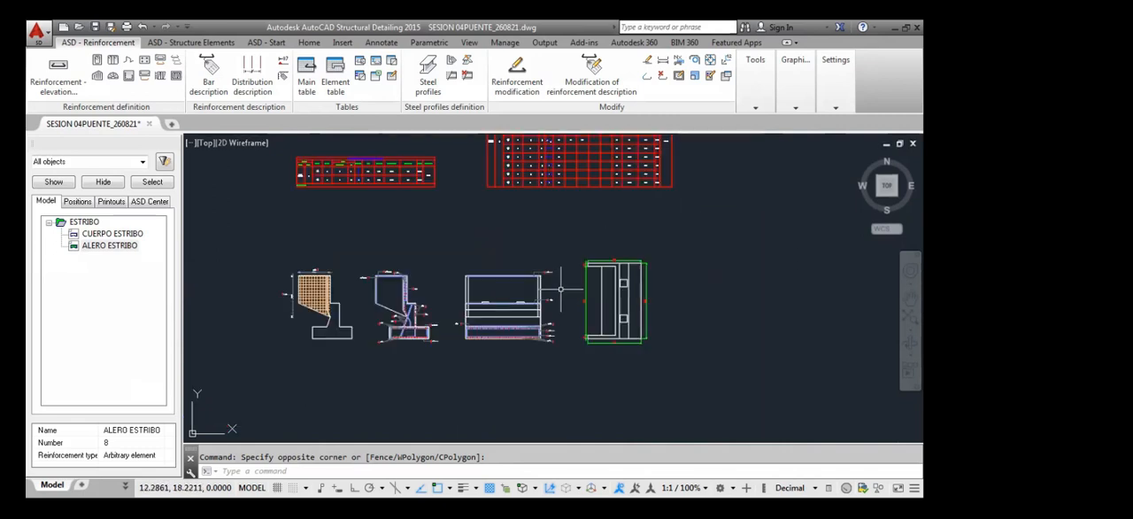
middle_drag(590, 362, 596, 327)
scroll(597, 328, down, 4)
middle_drag(591, 371, 602, 332)
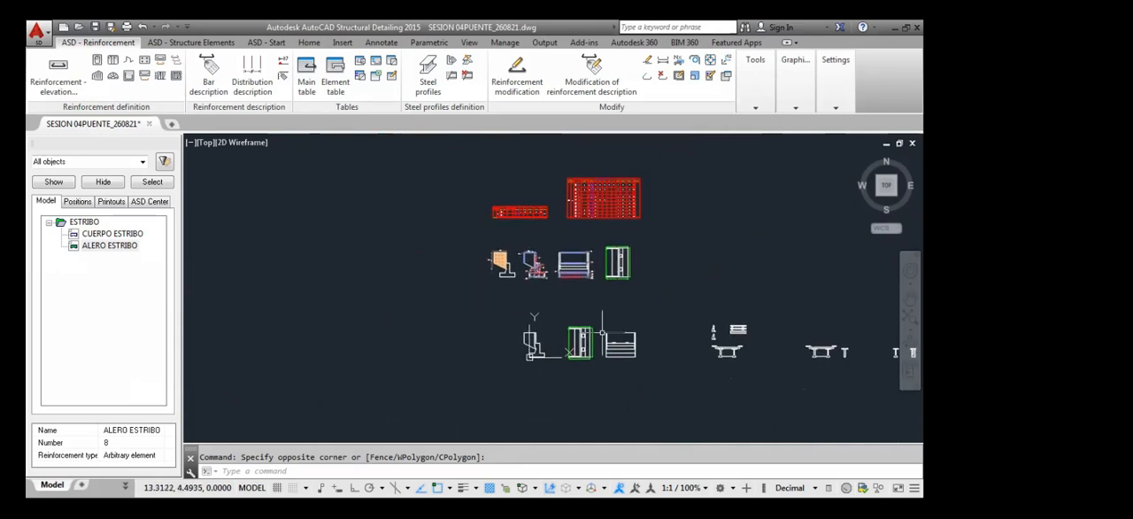
mouse_move(640, 399)
middle_down()
mouse_move(652, 371)
mouse_move(603, 365)
middle_up()
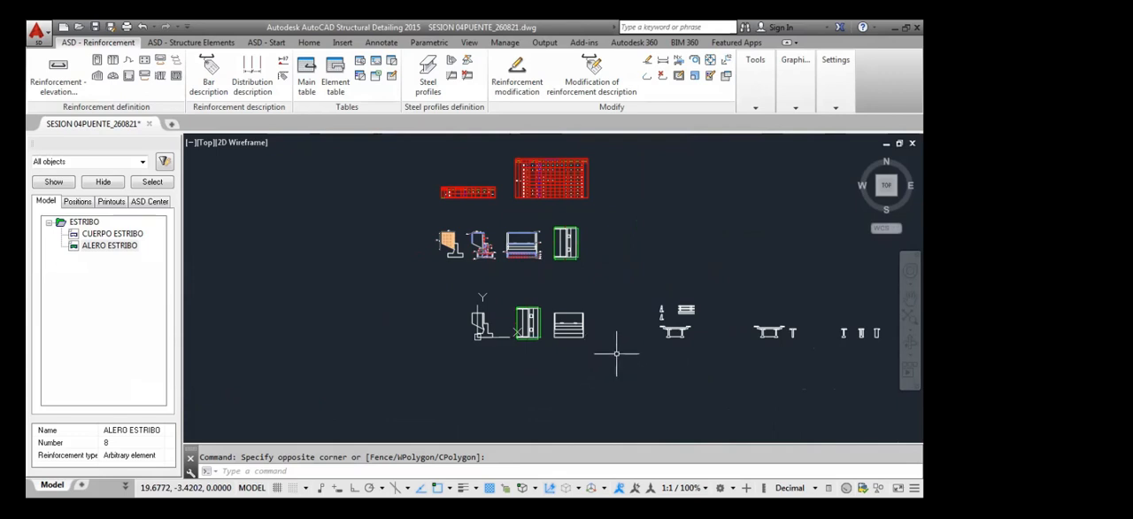
middle_drag(569, 351, 545, 363)
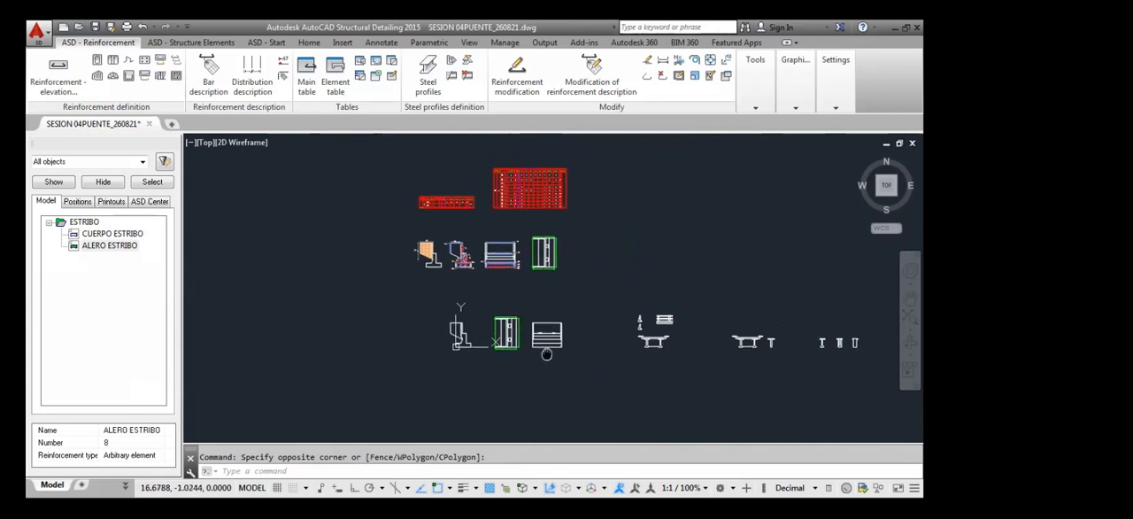
middle_drag(599, 342, 576, 351)
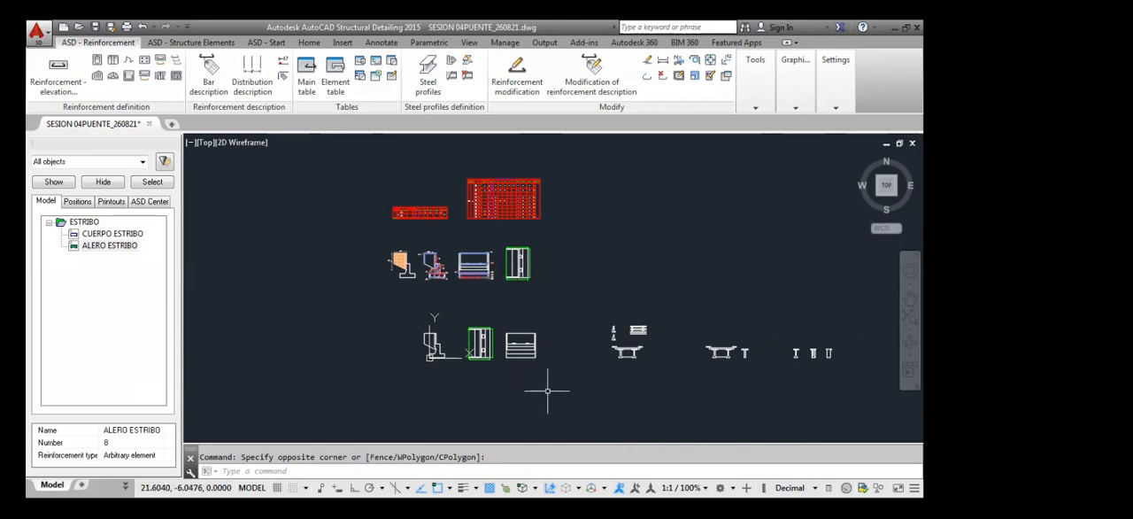
mouse_move(656, 359)
middle_down()
mouse_move(619, 375)
mouse_move(498, 373)
middle_up()
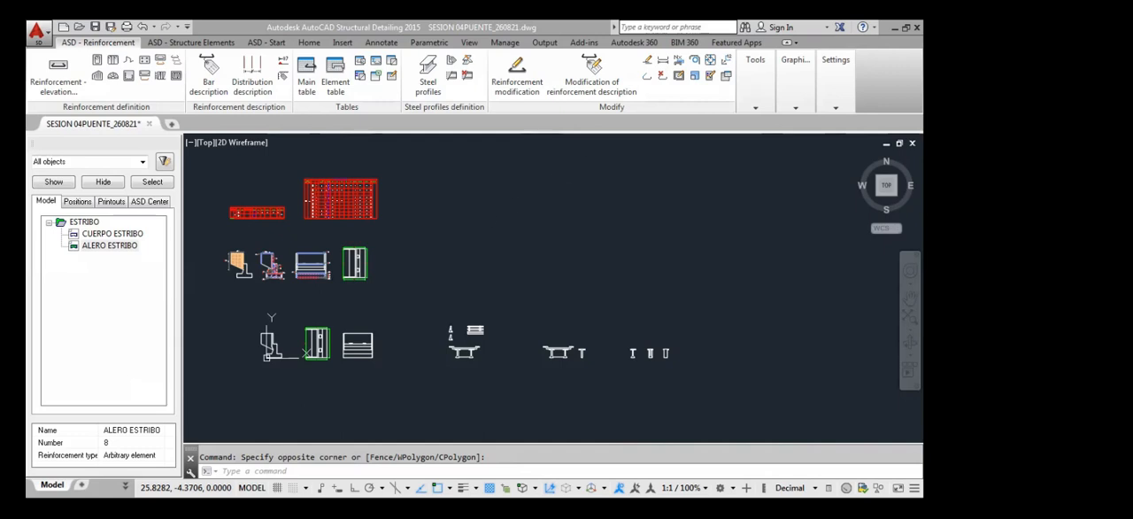
Examine the ALERO ESTRIBO steel table from its element and position columns to its mass columns, and relate it to the section drawings
scroll(251, 189, up, 4)
scroll(311, 258, up, 6)
middle_drag(316, 275, 332, 281)
scroll(531, 339, down, 8)
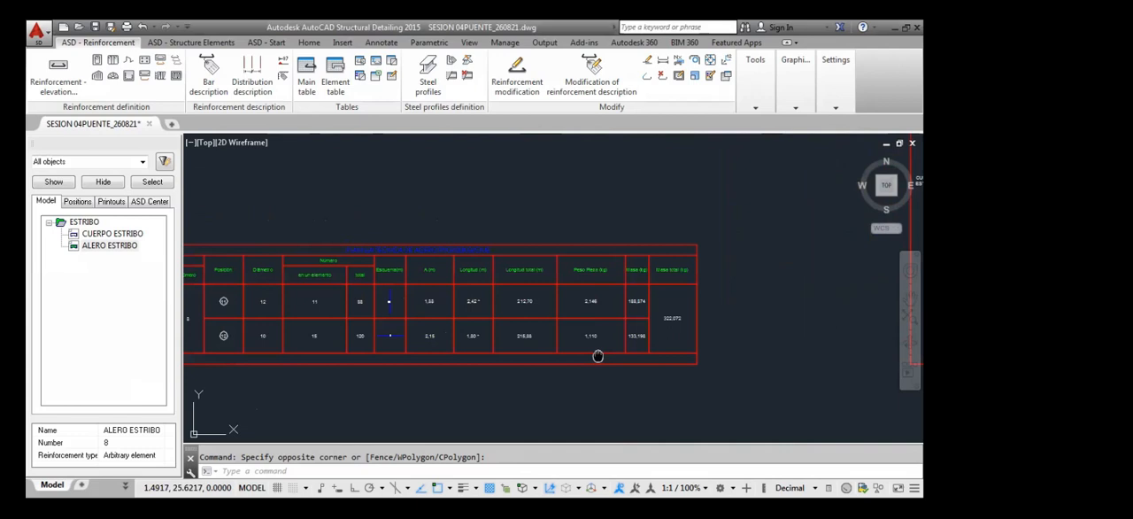
scroll(617, 315, up, 6)
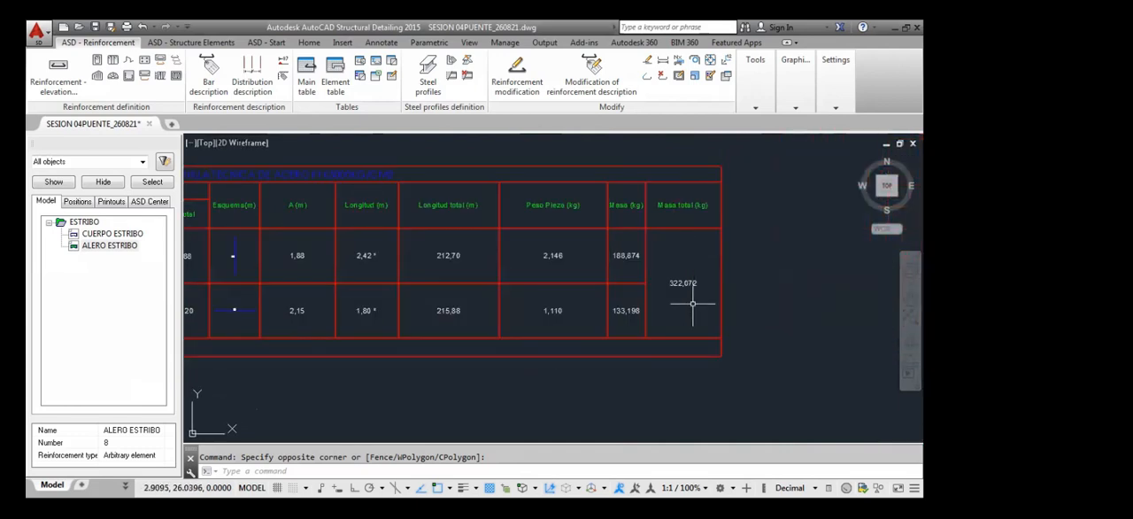
scroll(687, 292, down, 5)
scroll(491, 301, up, 6)
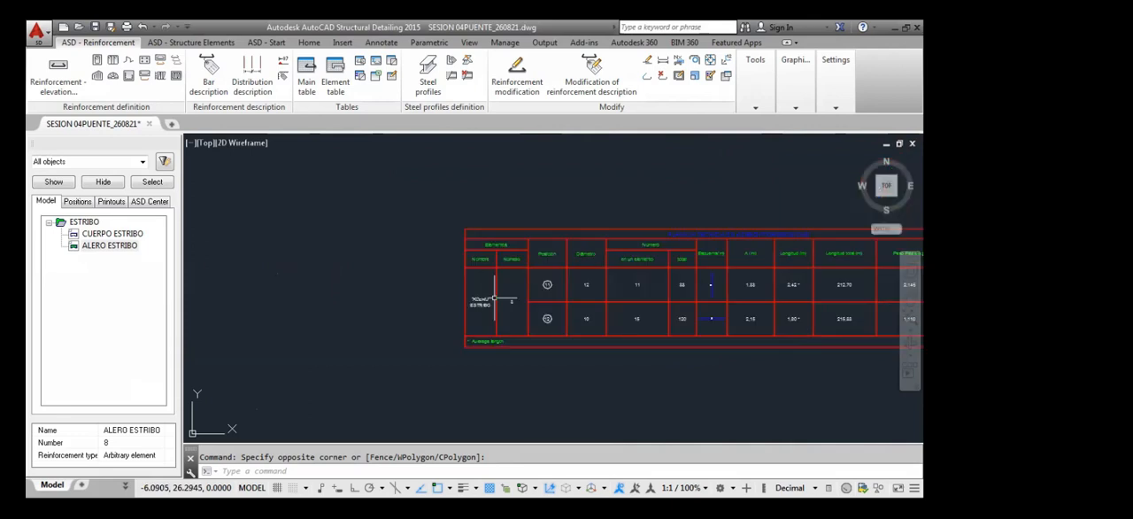
scroll(439, 305, down, 6)
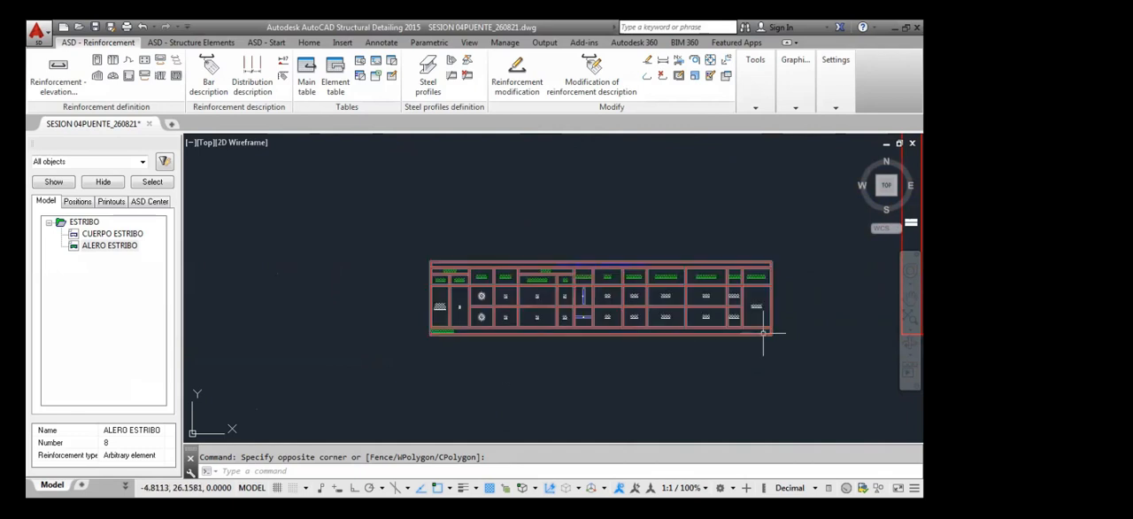
scroll(767, 308, up, 3)
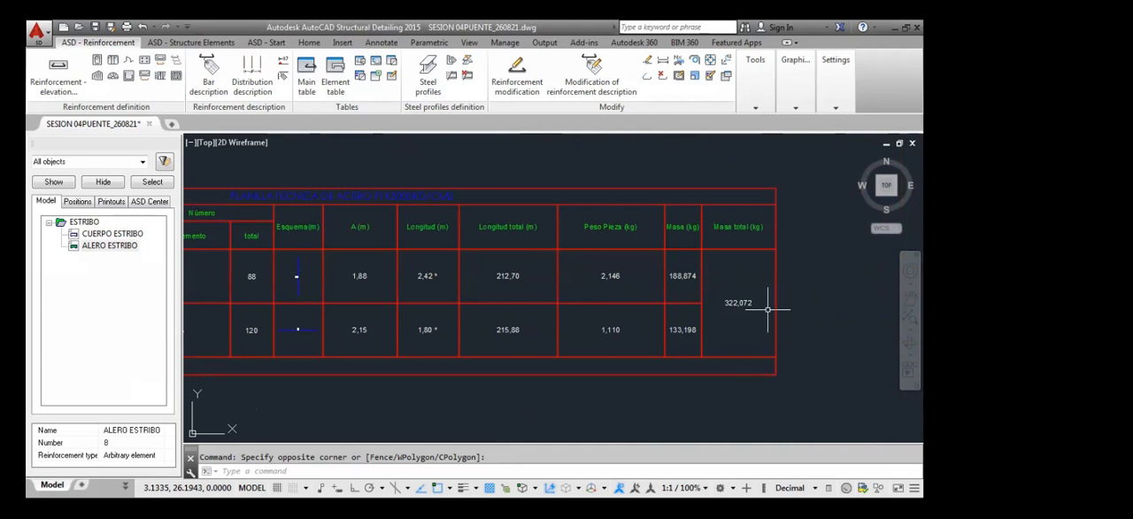
scroll(765, 304, down, 5)
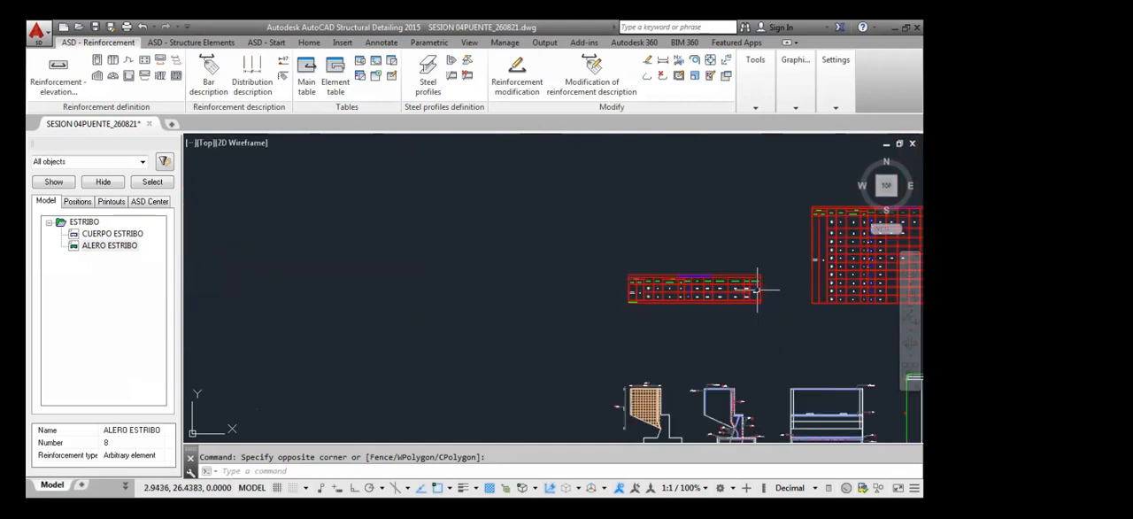
click(741, 307)
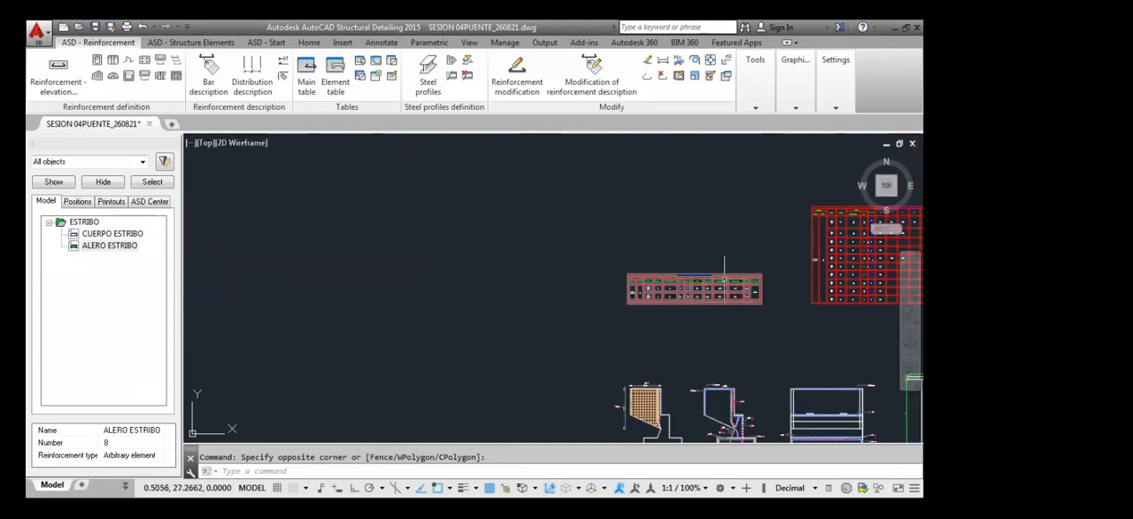
middle_drag(687, 321, 678, 278)
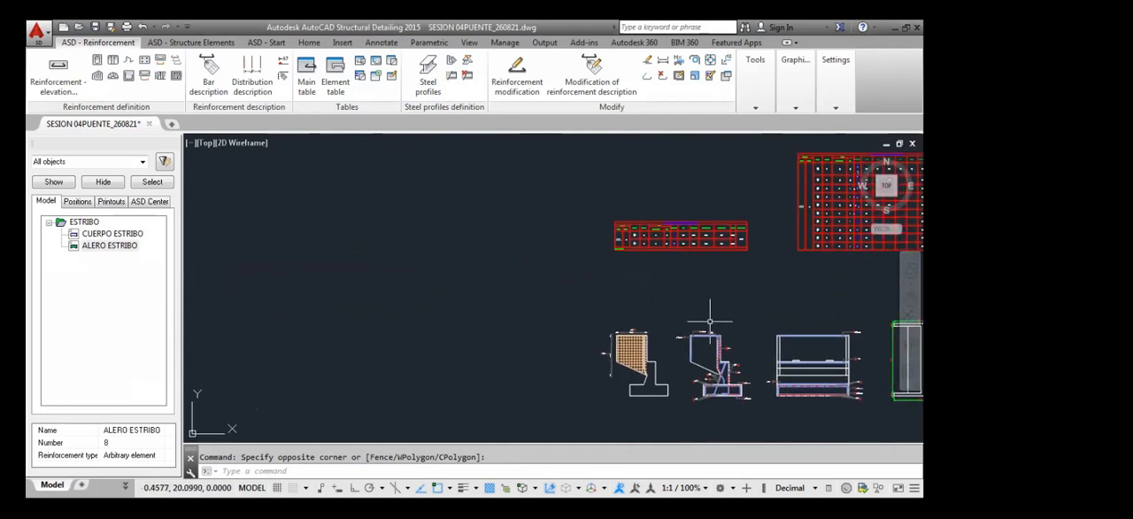
middle_drag(693, 317, 596, 316)
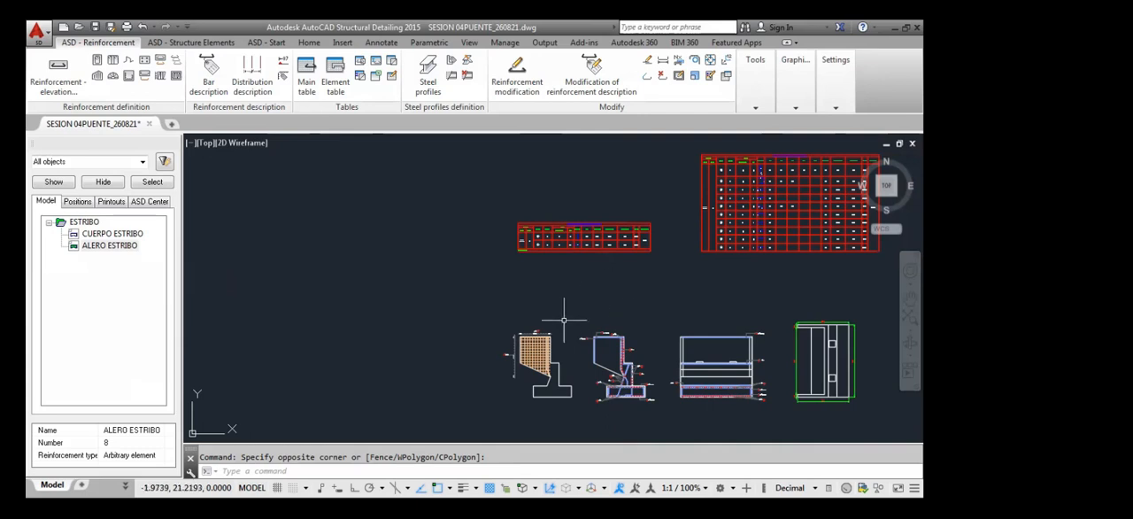
Compare the individual bar masses with the total mass in the ALERO ESTRIBO steel table
scroll(649, 236, up, 5)
mouse_move(645, 246)
middle_down()
mouse_move(652, 274)
mouse_move(628, 285)
middle_up()
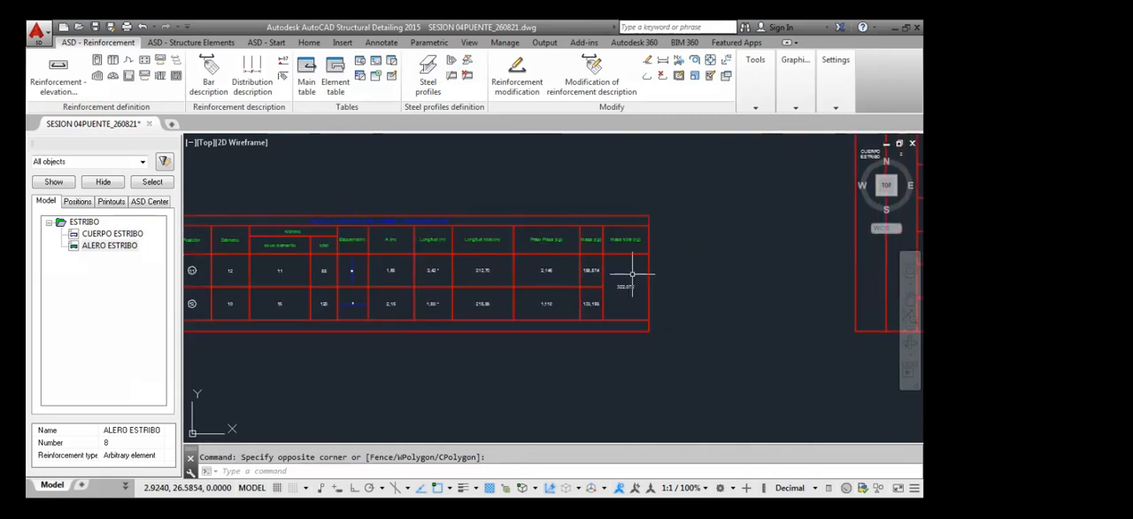
drag(591, 269, 592, 269)
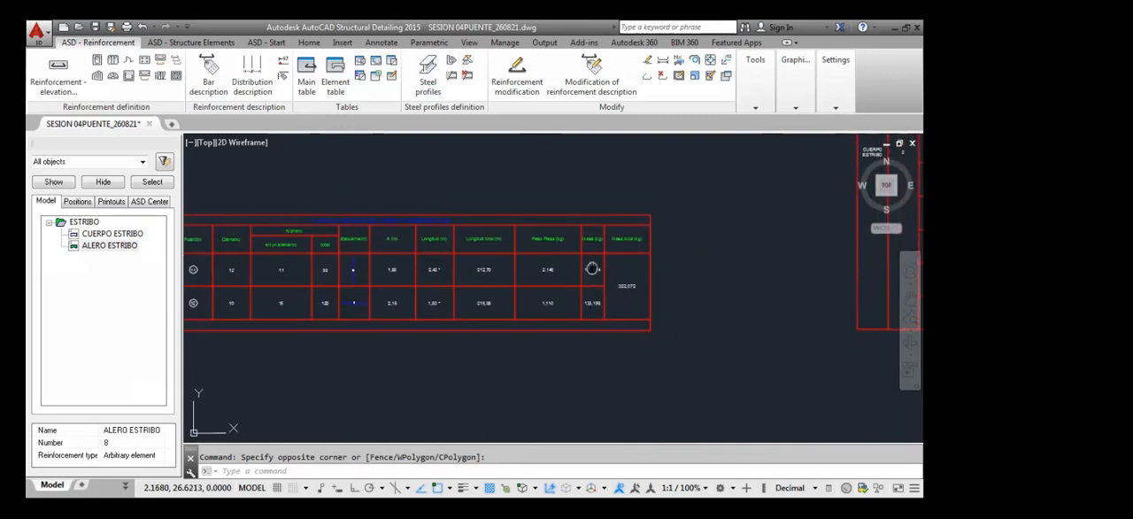
middle_drag(621, 262, 662, 237)
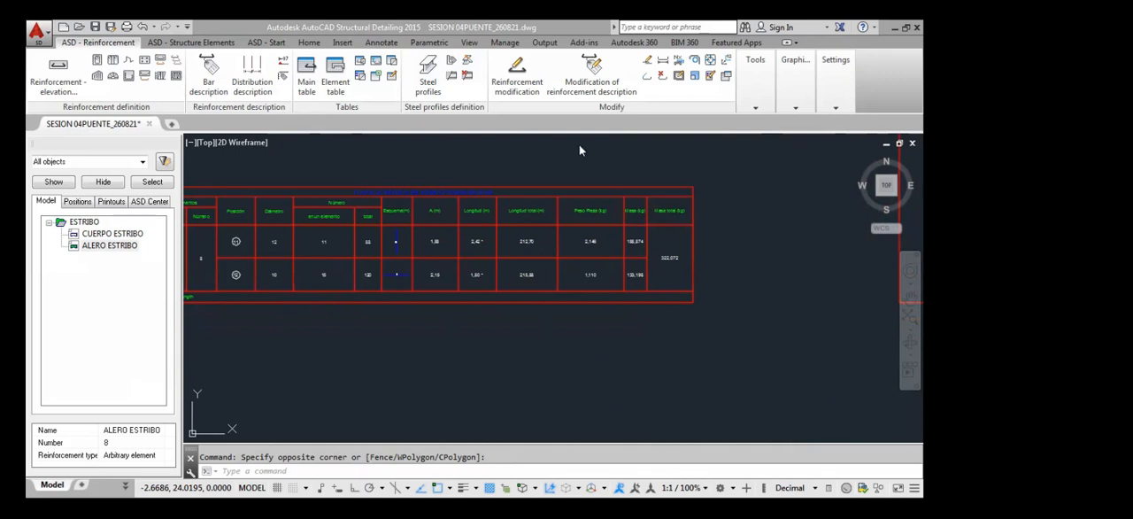
scroll(673, 283, up, 6)
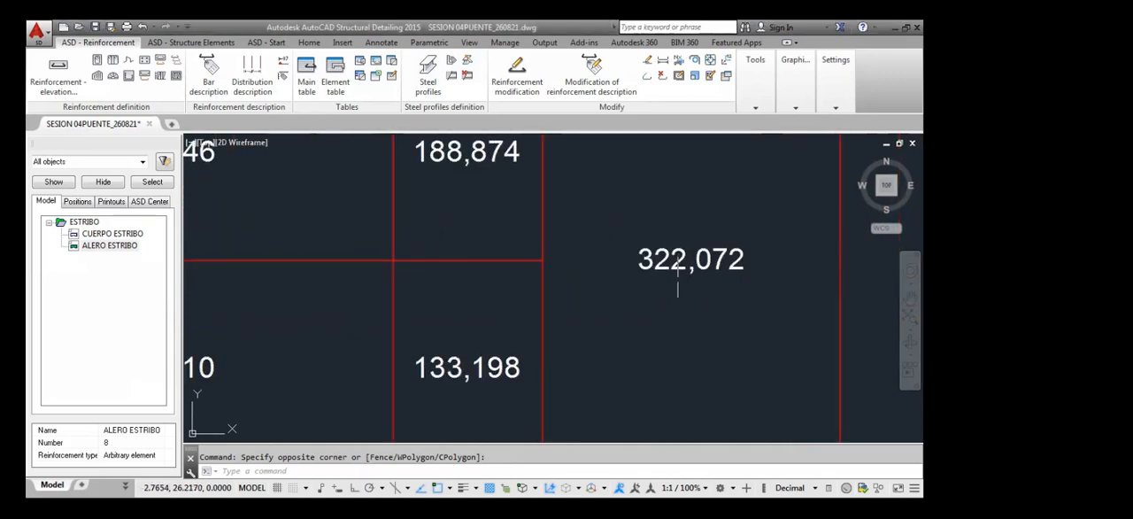
scroll(703, 282, down, 8)
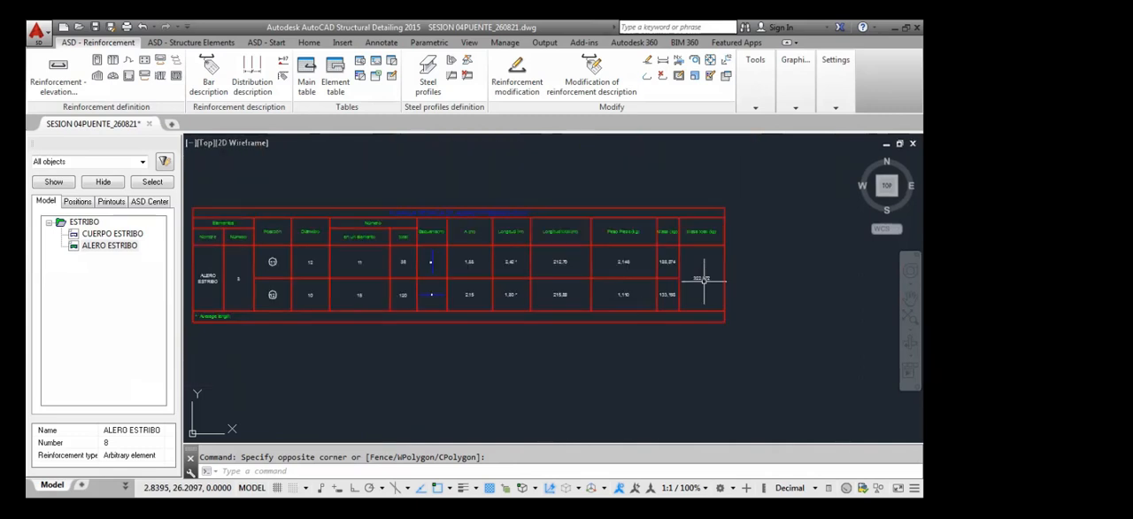
scroll(697, 278, up, 5)
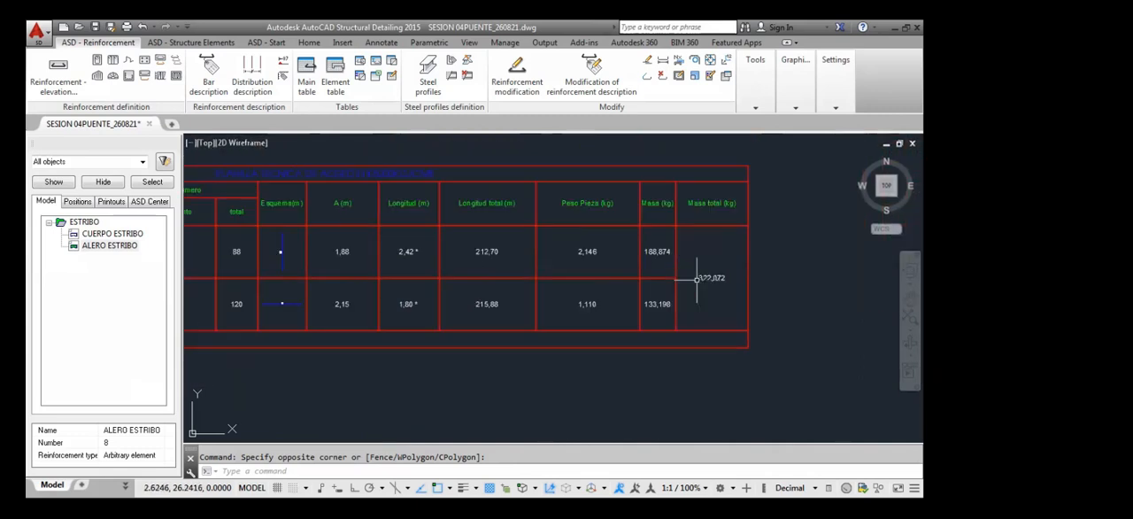
scroll(697, 278, down, 10)
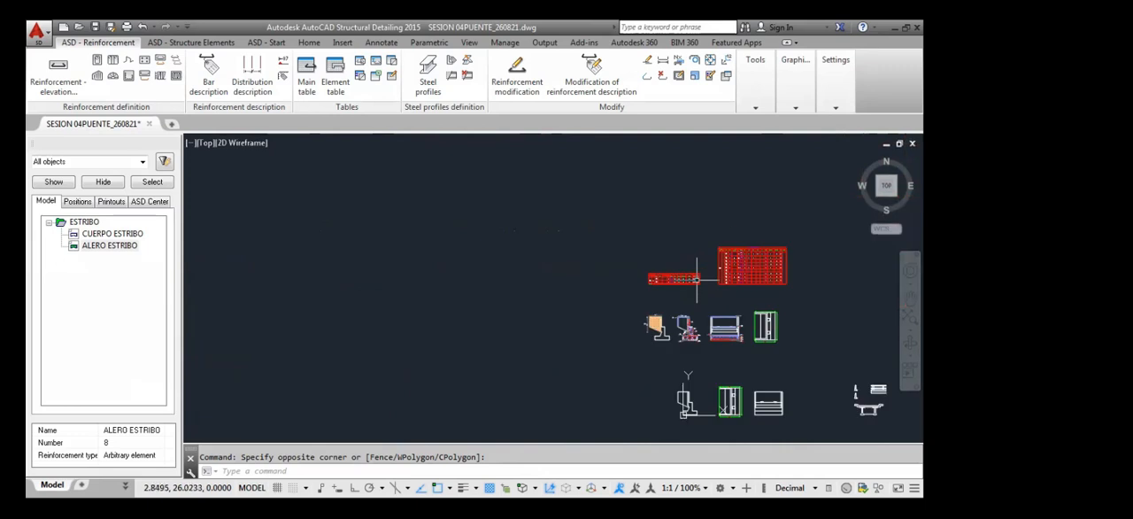
scroll(696, 281, up, 10)
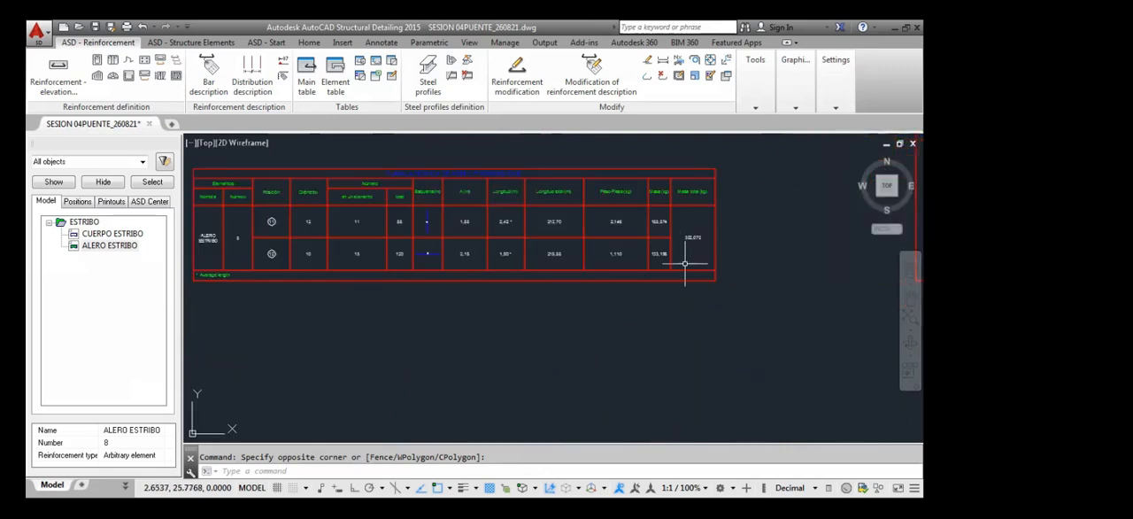
scroll(685, 263, down, 10)
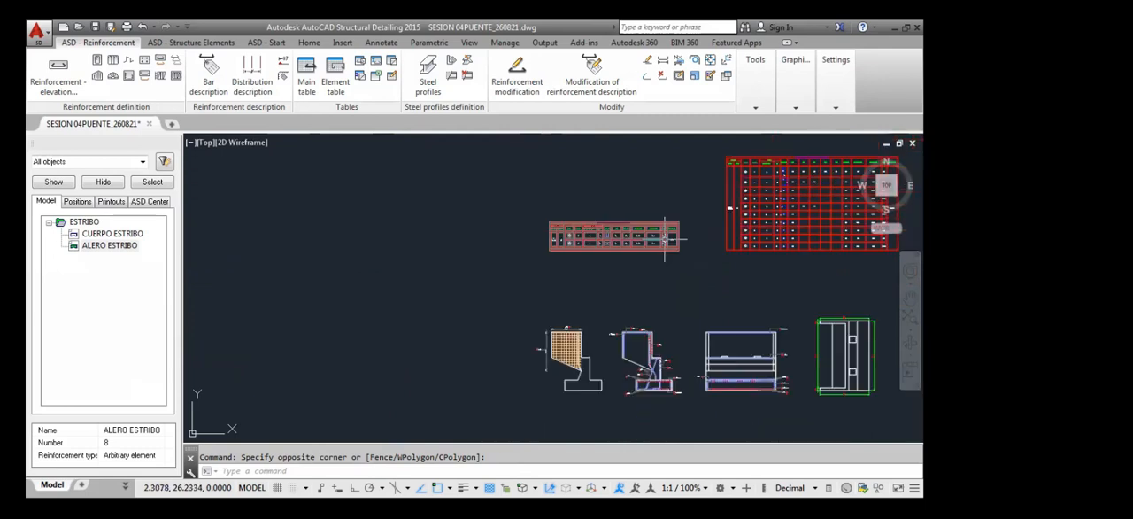
Look at the unreinforced abutment section and recheck the total length, piece weight and mass columns of the wing wall table
scroll(646, 266, up, 6)
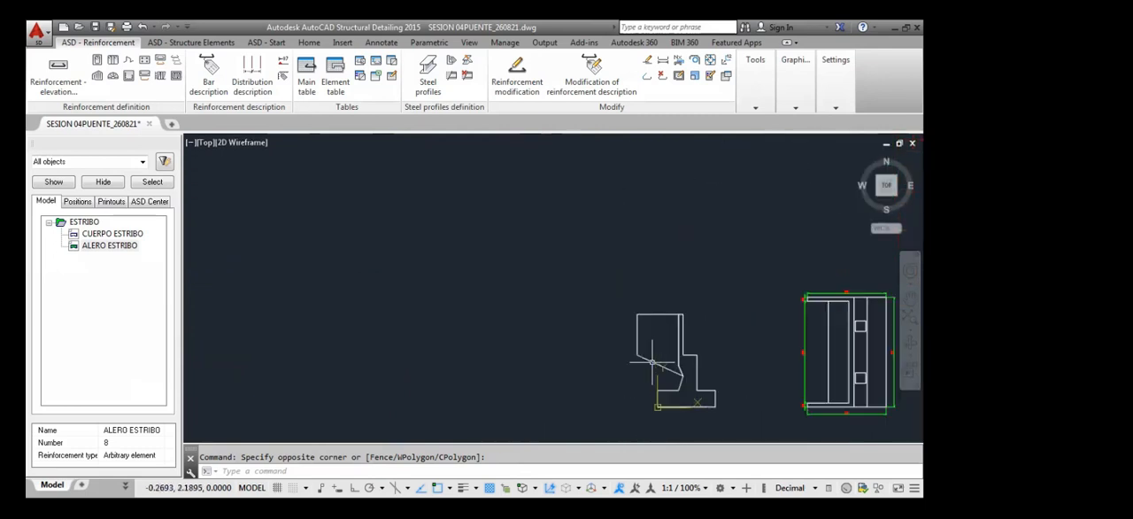
scroll(635, 282, down, 3)
middle_drag(635, 281, 624, 390)
scroll(637, 196, up, 4)
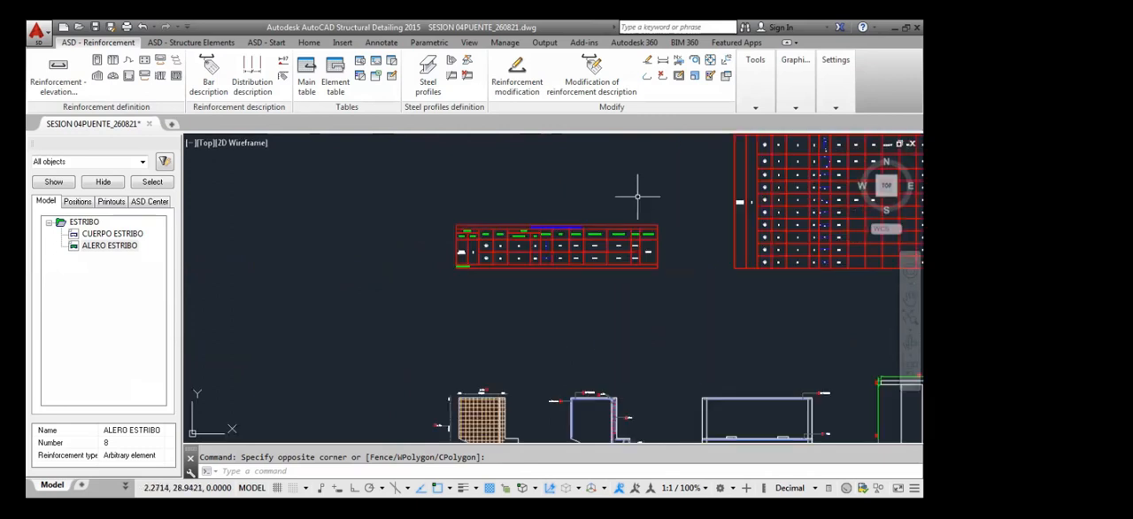
scroll(646, 243, up, 5)
middle_drag(637, 245, 622, 286)
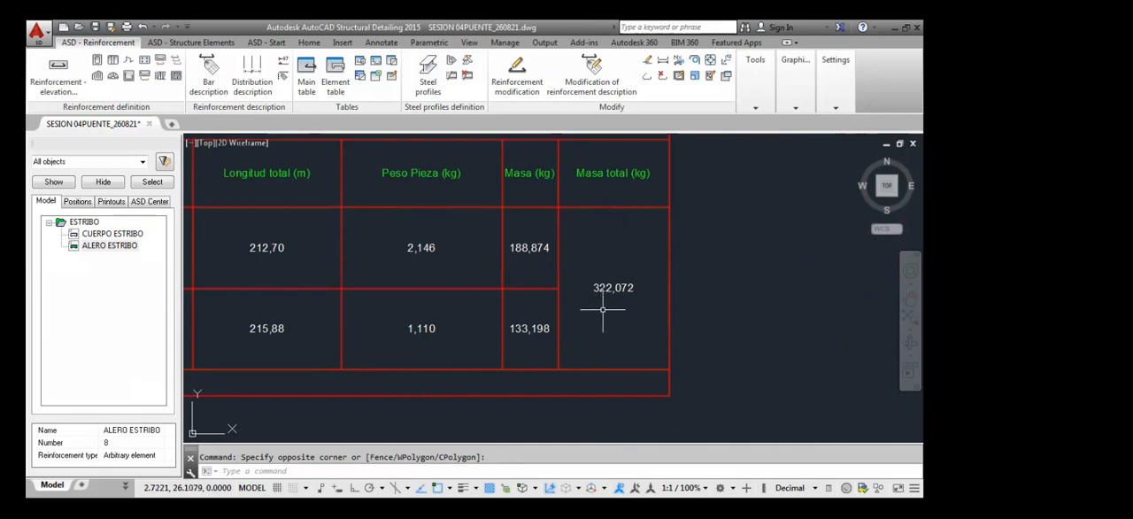
scroll(586, 257, down, 4)
scroll(585, 259, down, 6)
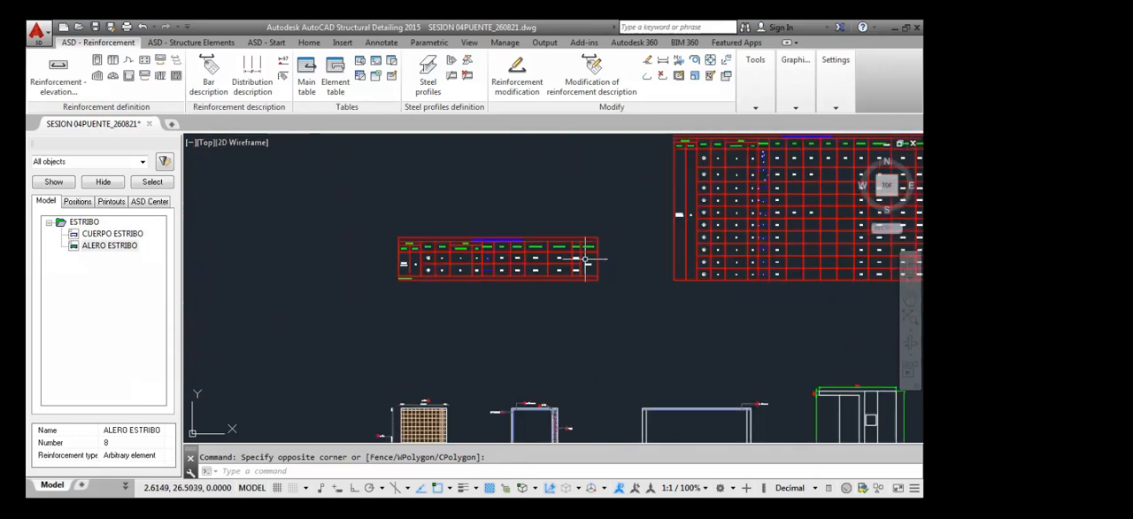
Check the Ø12 bar distribution on the wing wall mesh elevation against the masses in the ALERO ESTRIBO table
scroll(464, 368, up, 8)
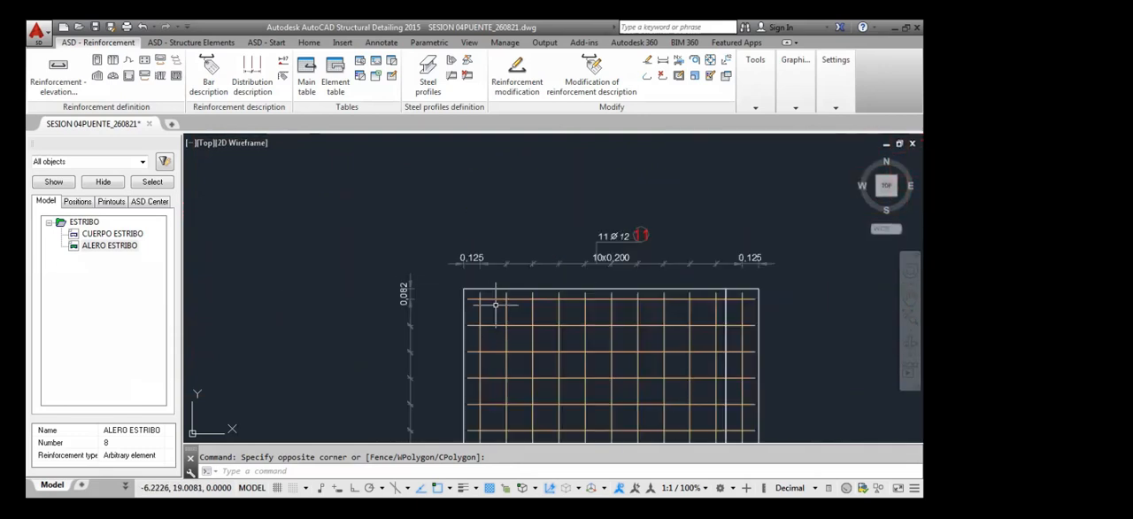
scroll(500, 275, down, 4)
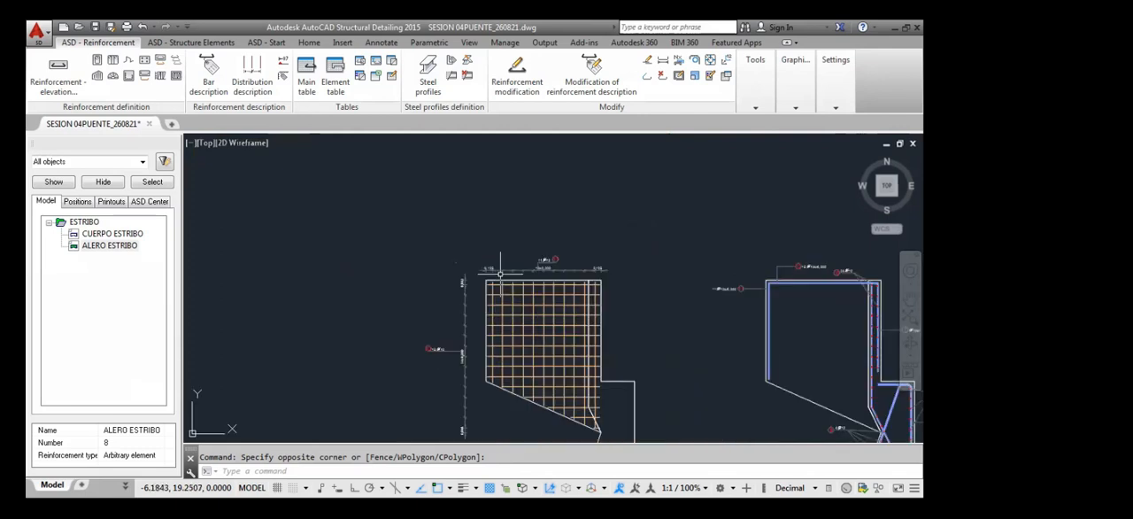
scroll(500, 276, down, 6)
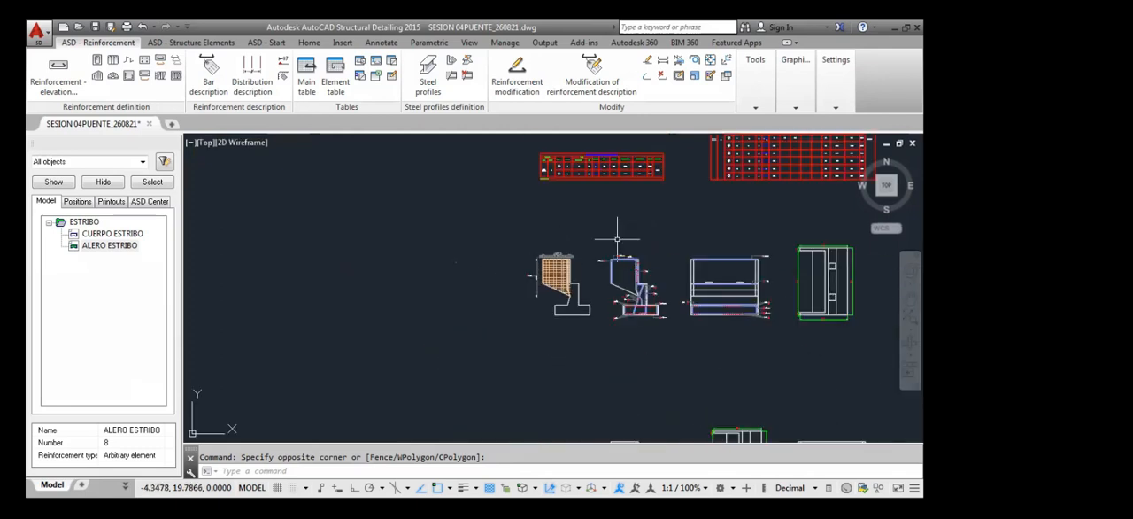
middle_drag(500, 275, 500, 303)
scroll(658, 207, up, 10)
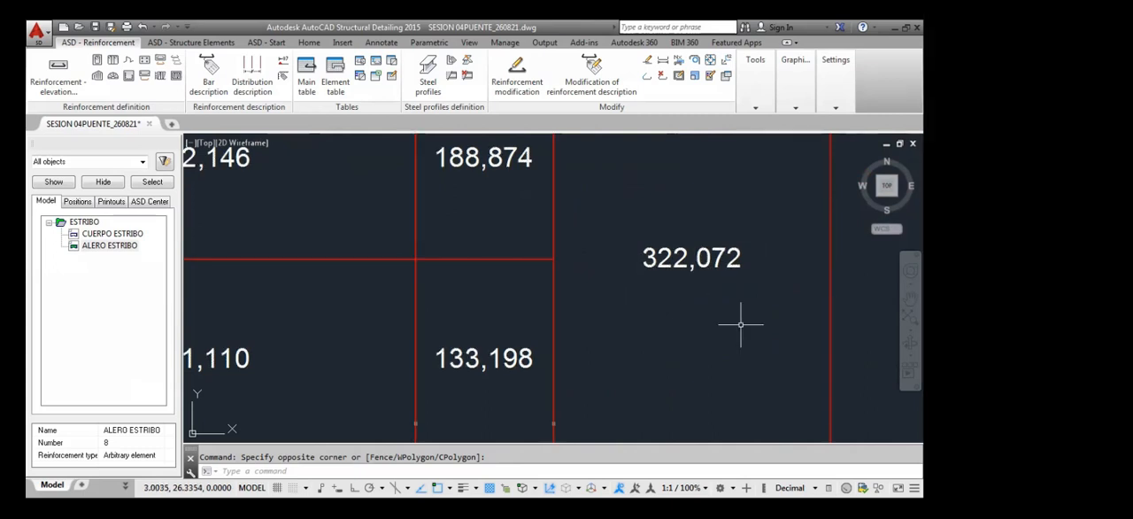
Review the total mass cell within the full ALERO ESTRIBO table, and view the table alongside the abutment drawings and the larger steel table
scroll(738, 324, down, 3)
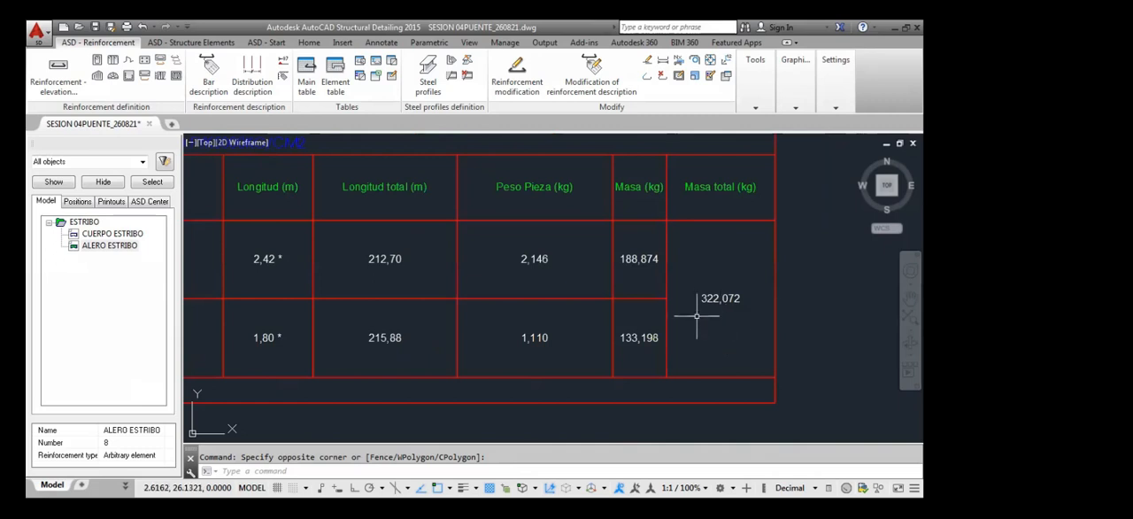
scroll(708, 318, down, 5)
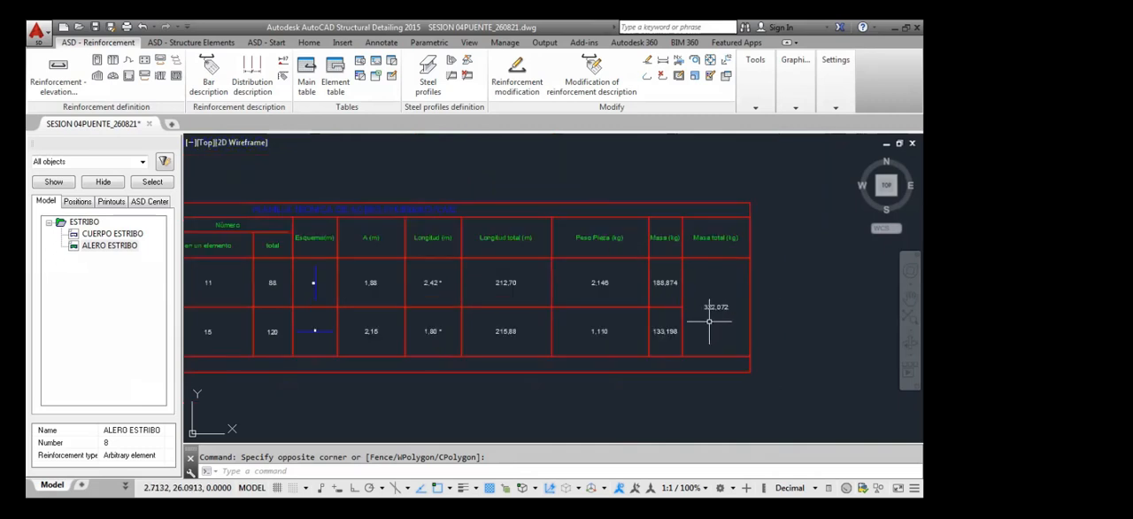
scroll(708, 321, up, 6)
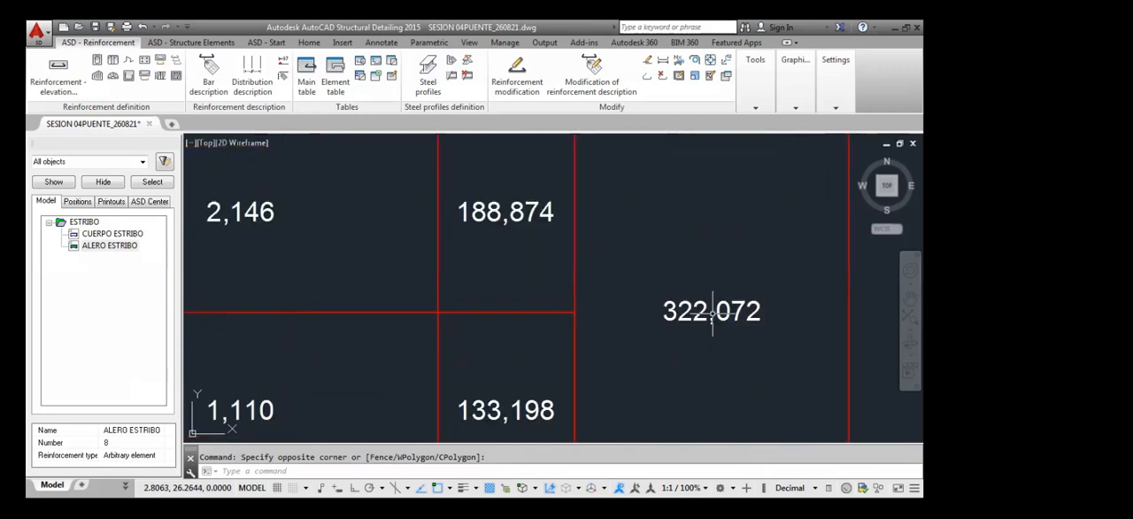
scroll(663, 321, down, 3)
mouse_move(661, 339)
middle_down()
mouse_move(674, 364)
mouse_move(714, 336)
middle_up()
scroll(708, 336, down, 4)
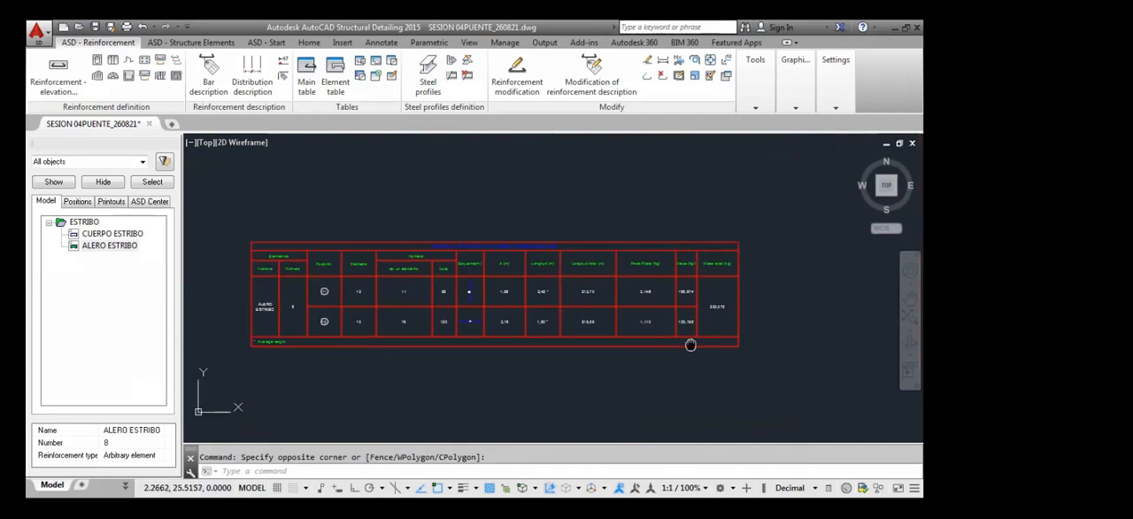
middle_drag(523, 369, 537, 343)
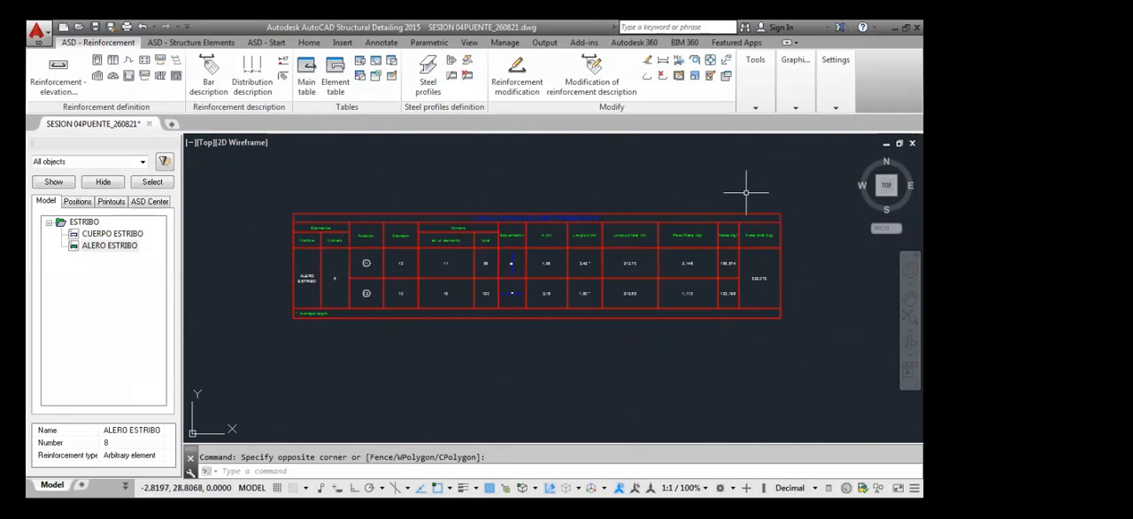
scroll(814, 336, down, 6)
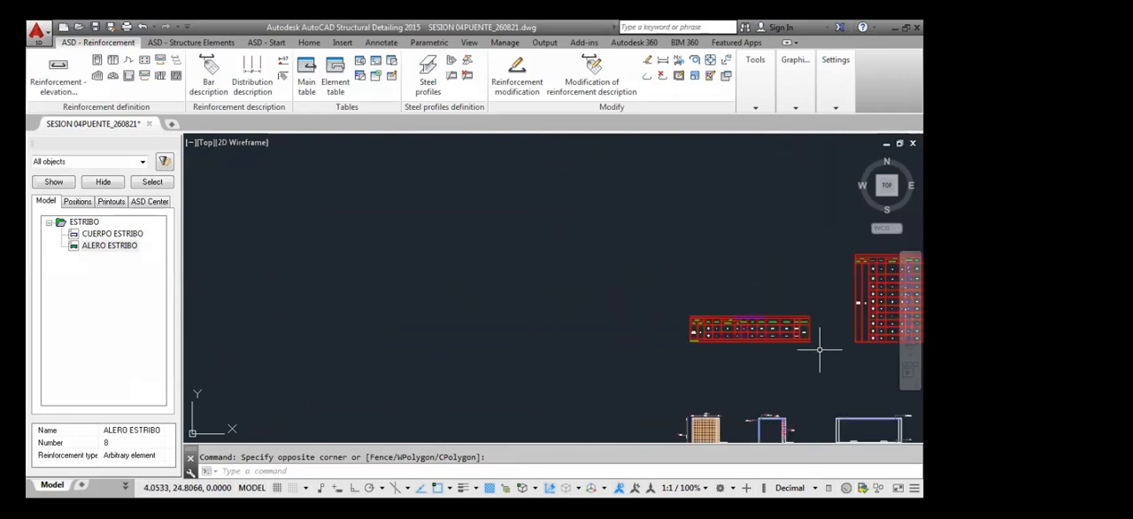
mouse_move(798, 369)
middle_down()
mouse_move(791, 336)
mouse_move(752, 306)
mouse_move(657, 287)
middle_up()
middle_drag(655, 354, 647, 305)
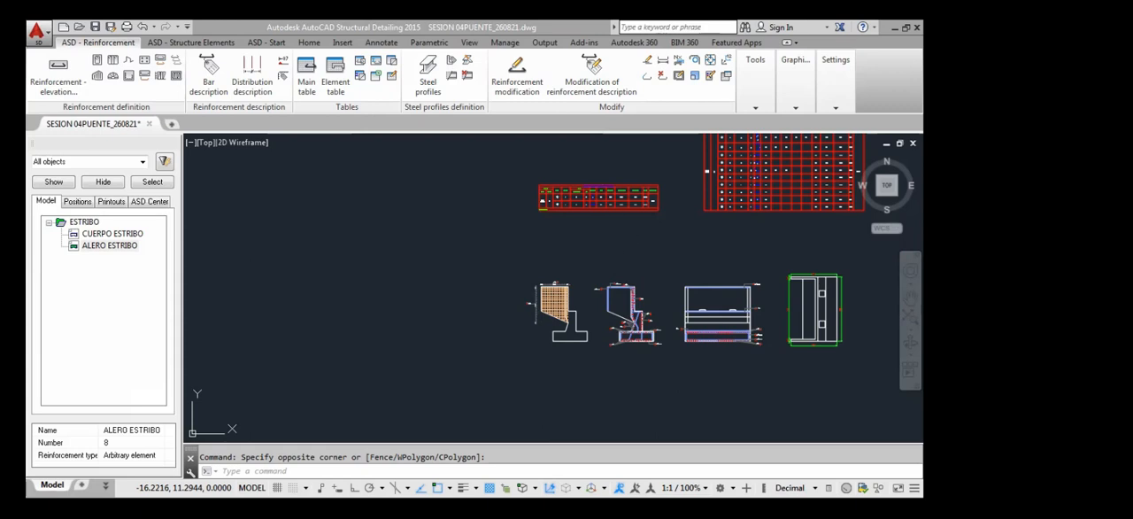
Examine the total length, piece weight, mass and total mass columns for both bar positions in the wing wall table
scroll(653, 198, up, 5)
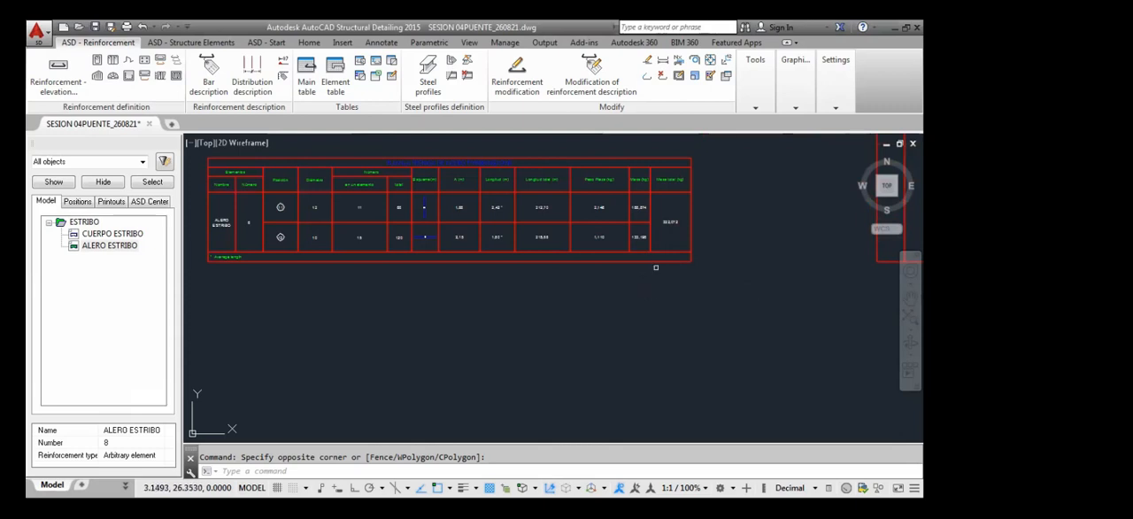
scroll(692, 199, up, 2)
scroll(642, 234, up, 3)
scroll(586, 291, down, 3)
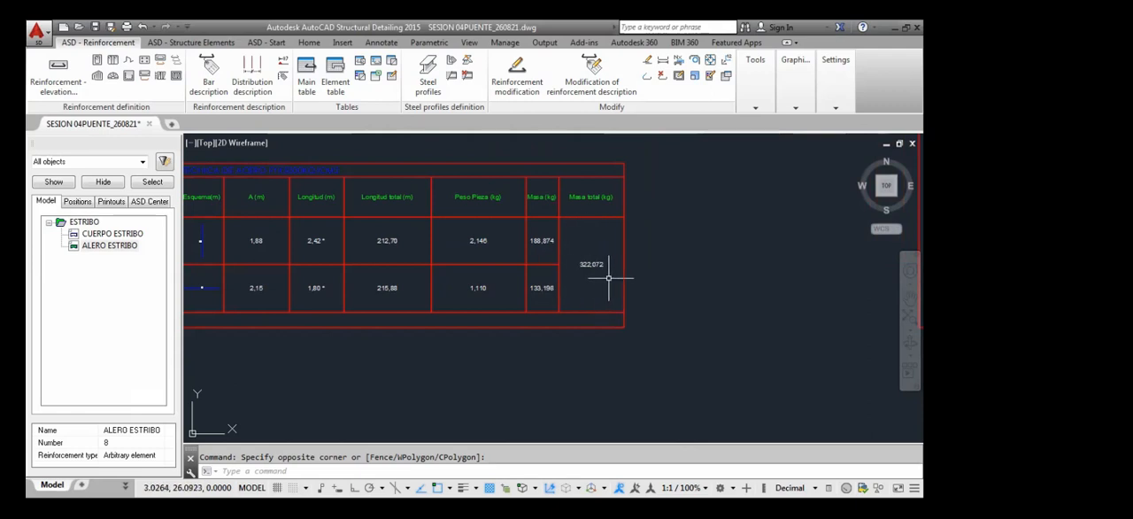
scroll(603, 200, up, 6)
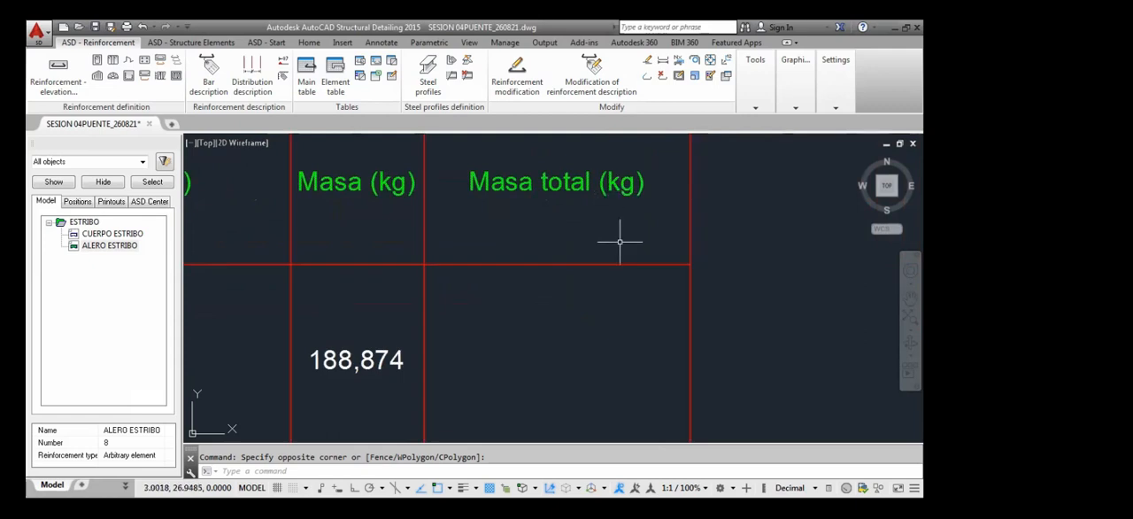
scroll(607, 277, down, 4)
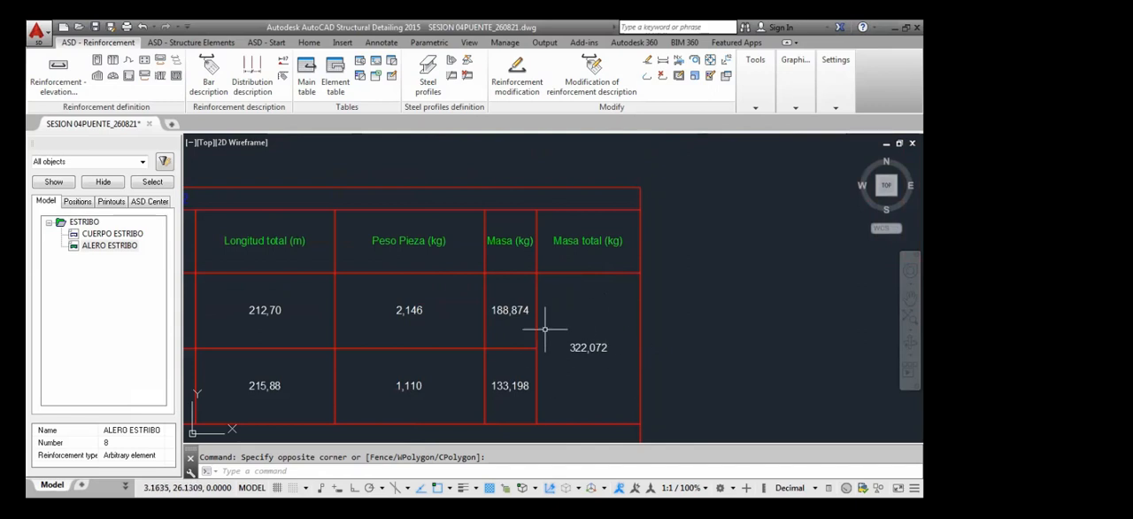
scroll(591, 310, down, 2)
scroll(581, 324, up, 1)
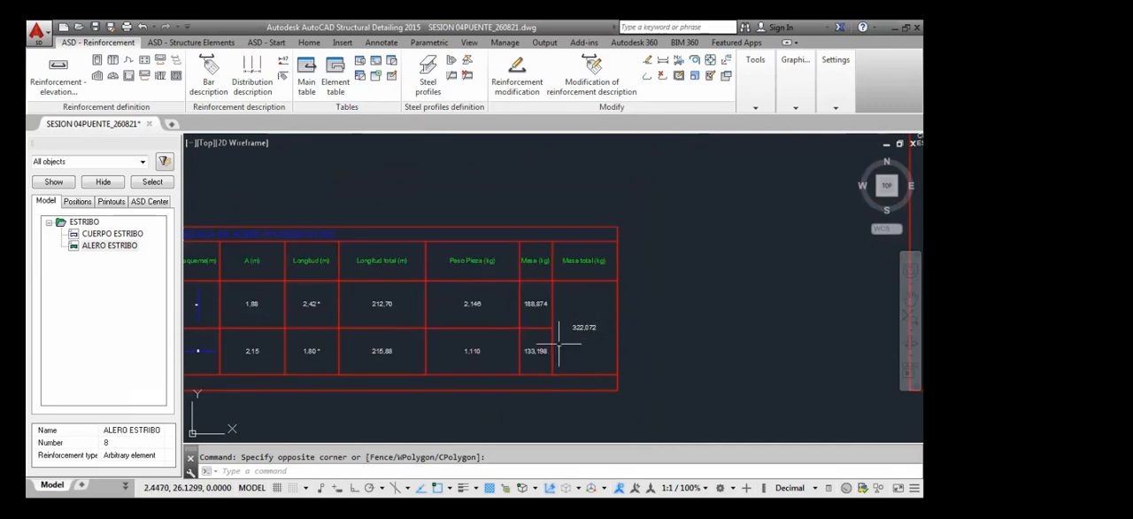
scroll(584, 334, down, 3)
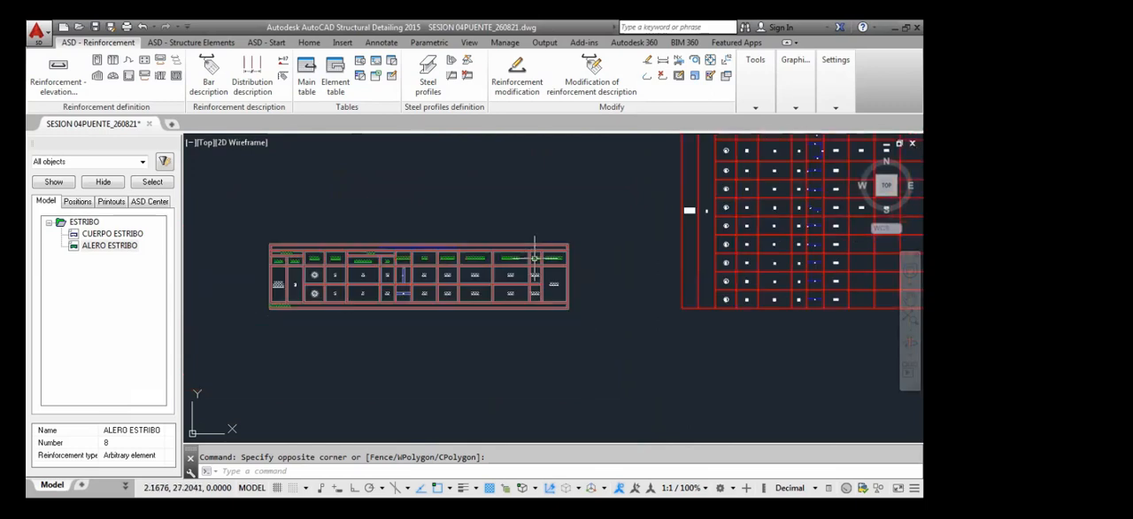
Check the element name, number, positions and diameters in the wing wall table, and look over the reinforced and unreinforced abutment drawings
scroll(319, 265, up, 3)
scroll(213, 301, up, 4)
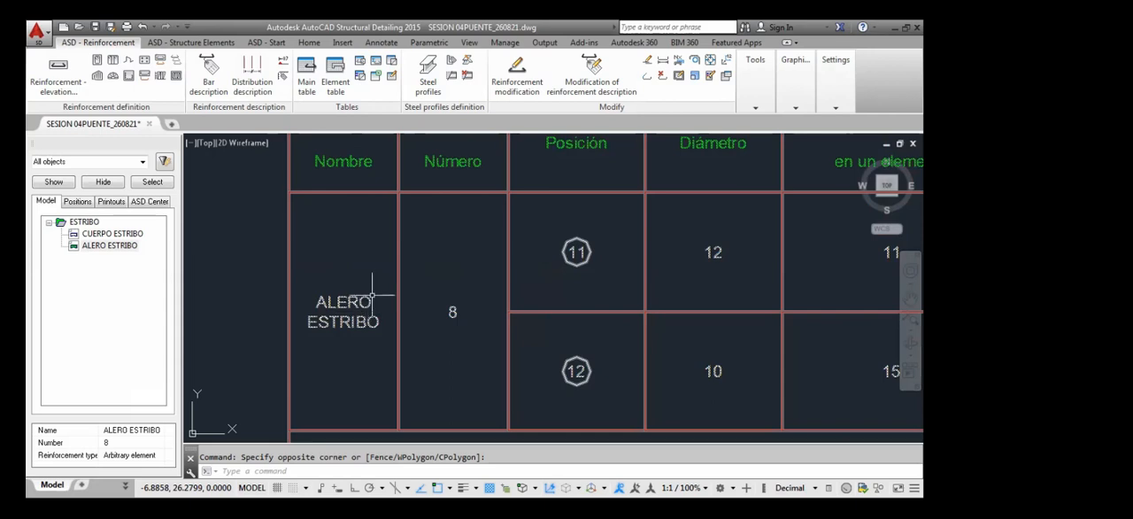
scroll(372, 301, down, 5)
middle_drag(392, 343, 455, 286)
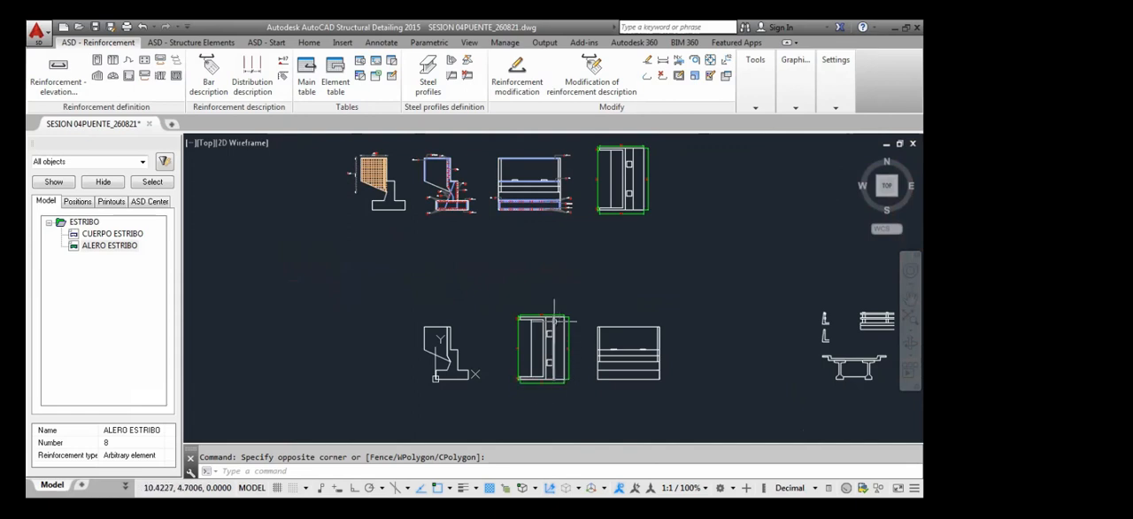
middle_drag(463, 254, 466, 392)
scroll(467, 206, up, 6)
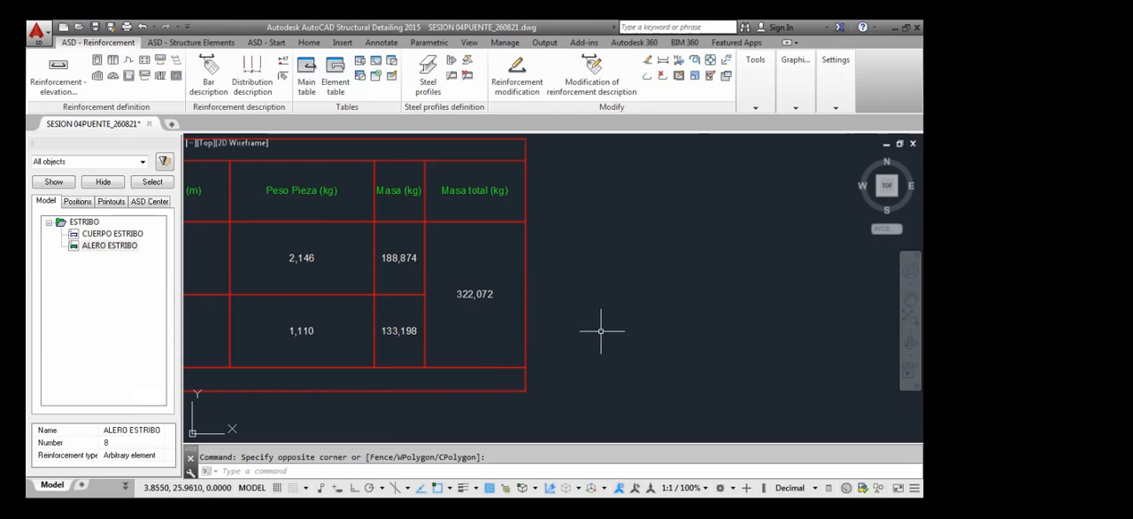
scroll(562, 290, down, 4)
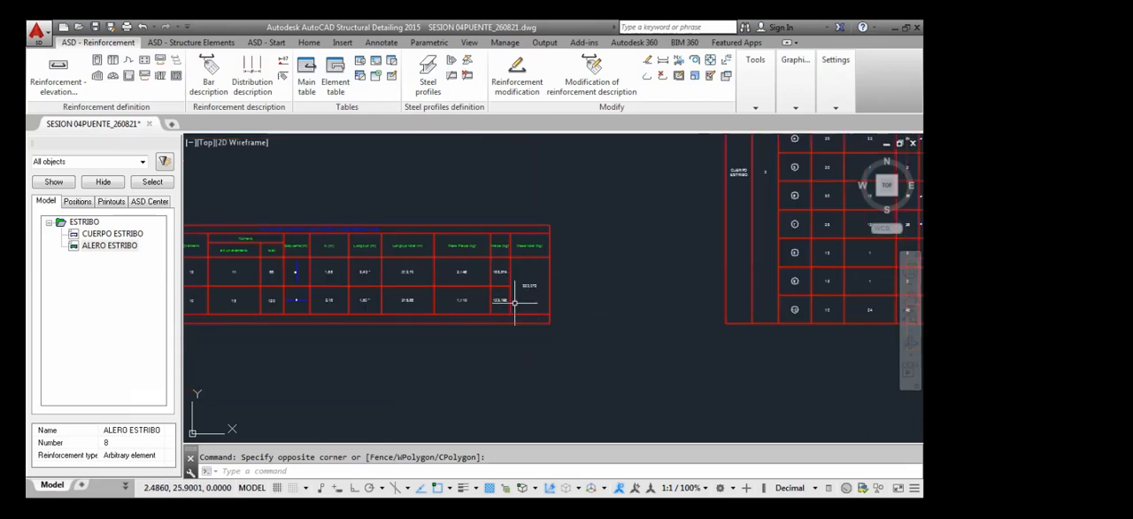
middle_drag(466, 317, 546, 319)
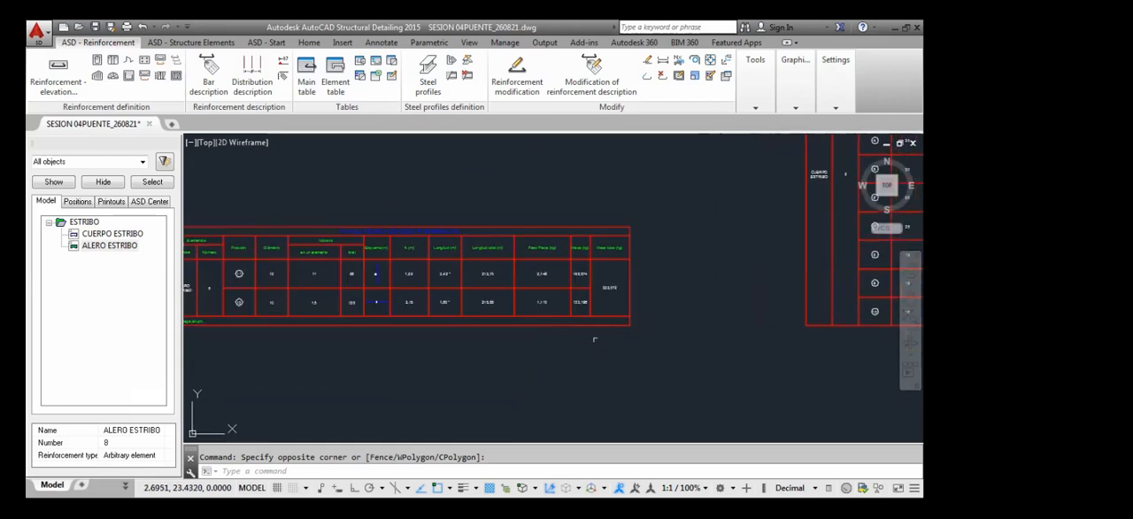
mouse_move(594, 316)
middle_down()
mouse_move(632, 310)
mouse_move(670, 341)
middle_up()
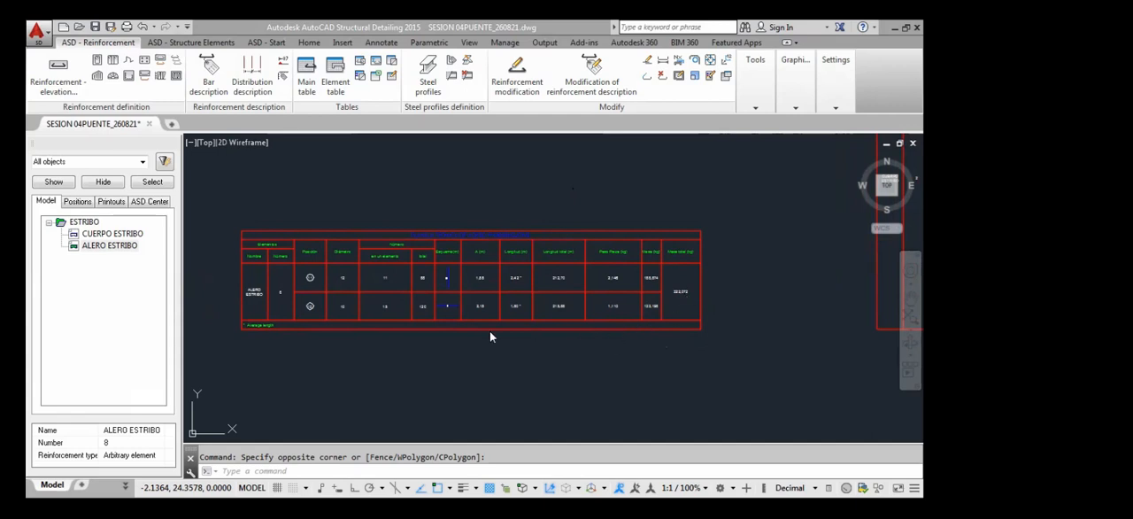
middle_drag(397, 351, 421, 354)
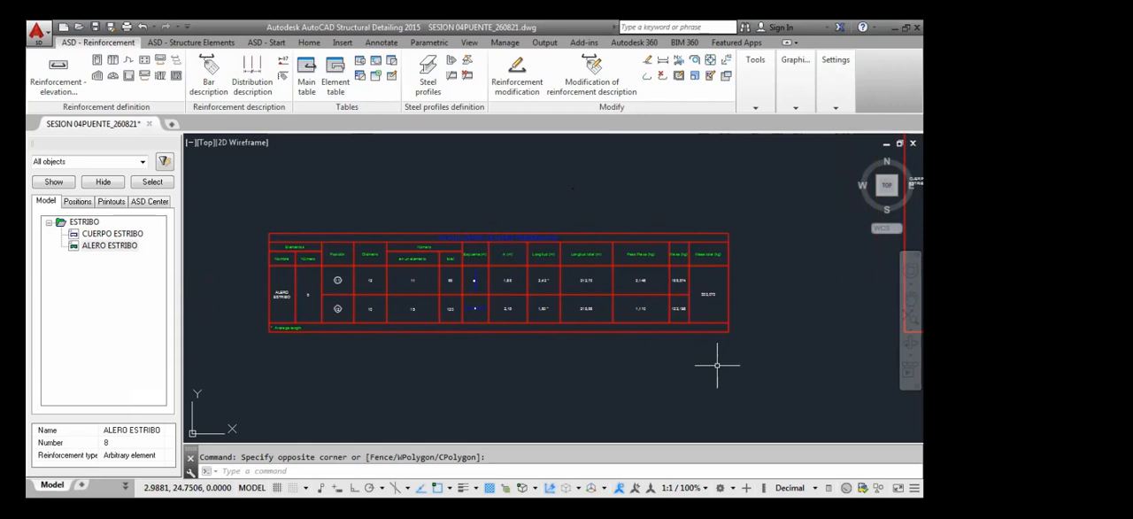
middle_drag(616, 365, 652, 351)
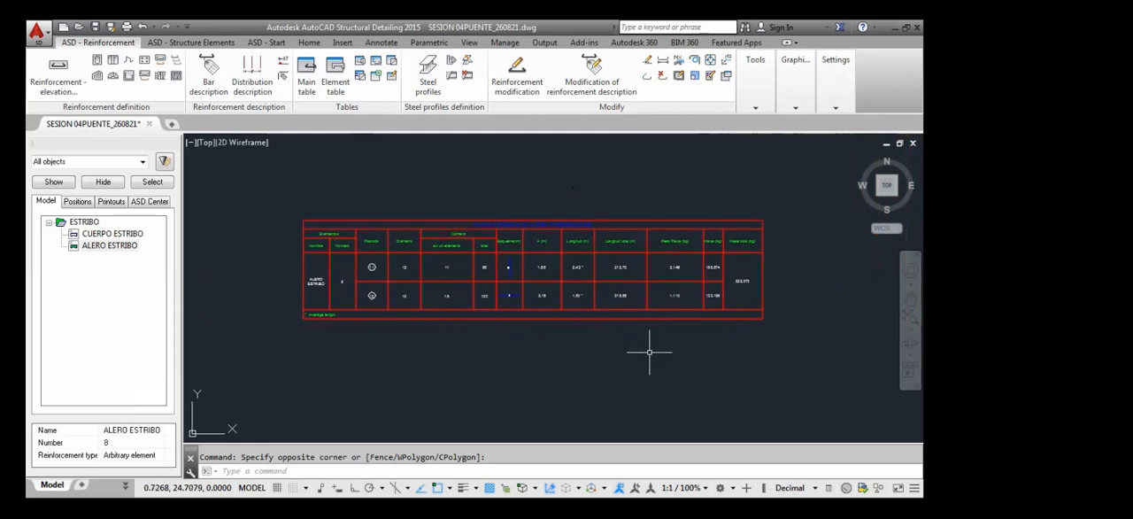